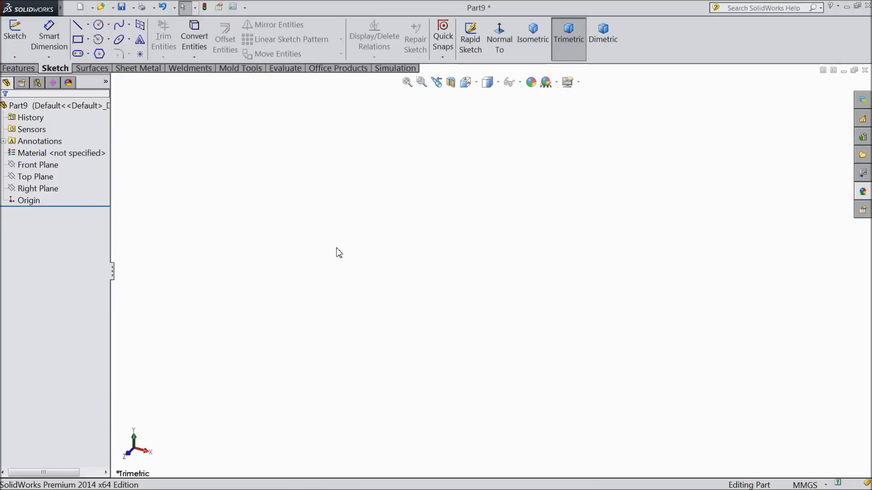
- Start a sketch on the Front Plane and draw a center rectangle about 129 mm wide, centered on the origin
{"action": "left_click", "coordinate": [41, 165]}
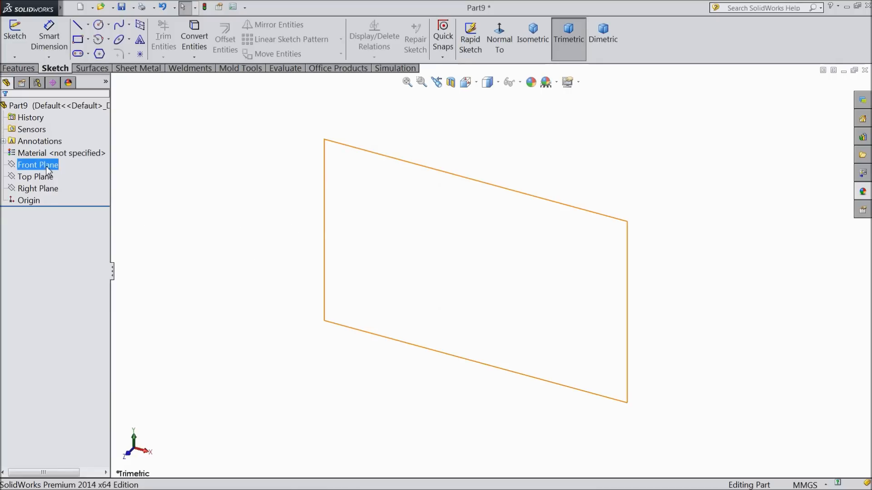
{"action": "left_click", "coordinate": [56, 153]}
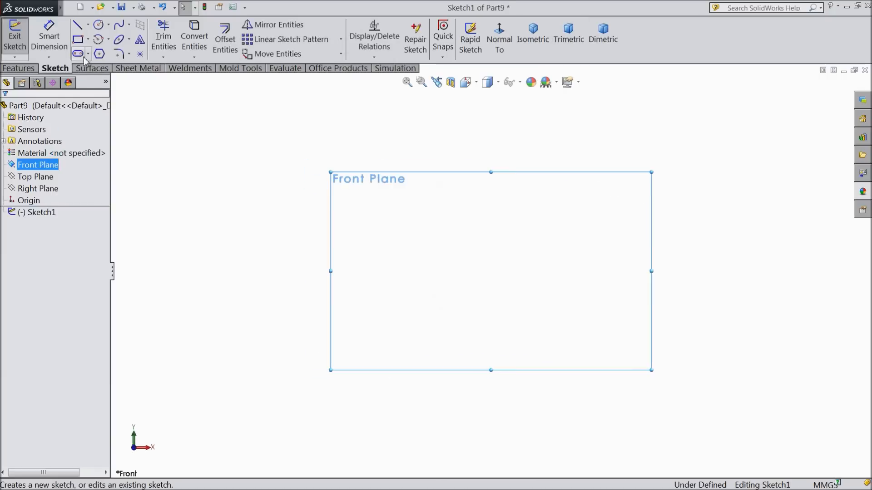
{"action": "left_click", "coordinate": [88, 39]}
{"action": "left_click", "coordinate": [96, 69]}
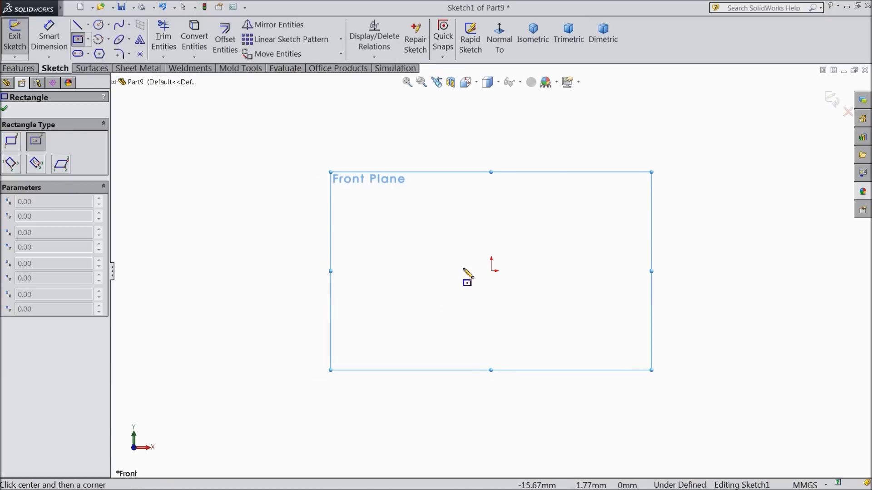
{"action": "left_click", "coordinate": [491, 271]}
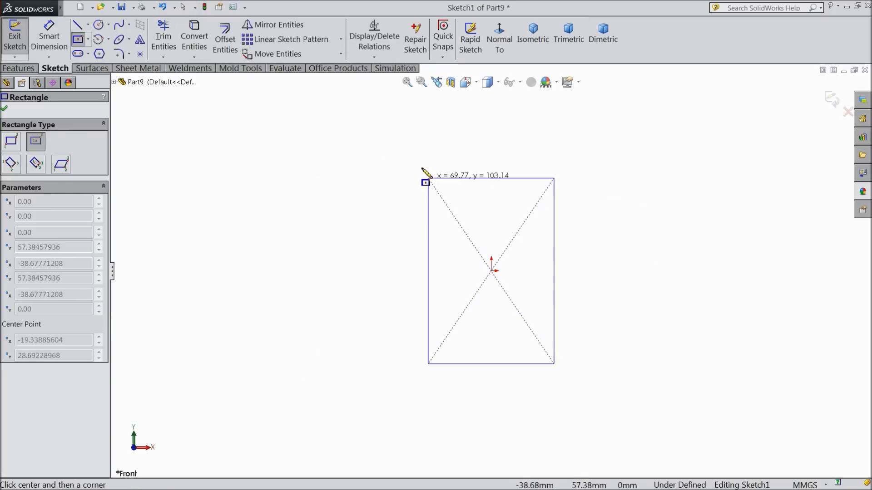
{"action": "left_click", "coordinate": [374, 155]}
- Dimension the rectangle's width and height to 300 mm each
{"action": "left_click", "coordinate": [49, 46]}
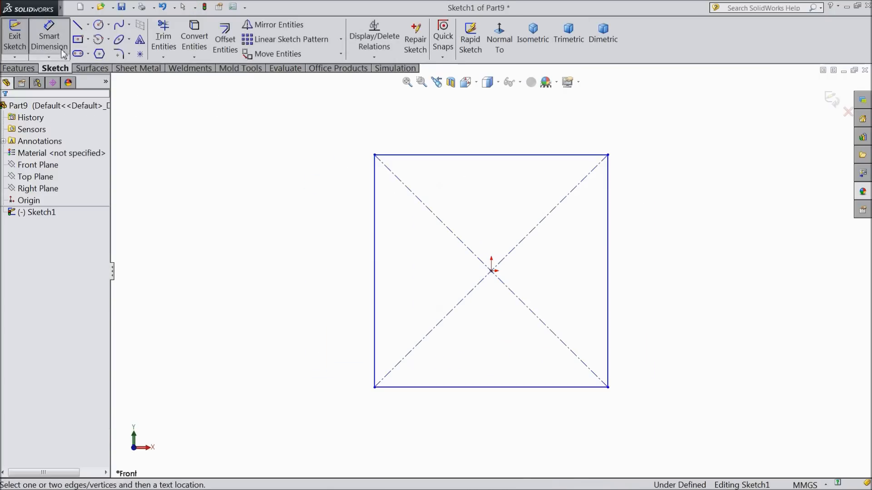
{"action": "left_click", "coordinate": [472, 155]}
{"action": "left_click", "coordinate": [469, 136]}
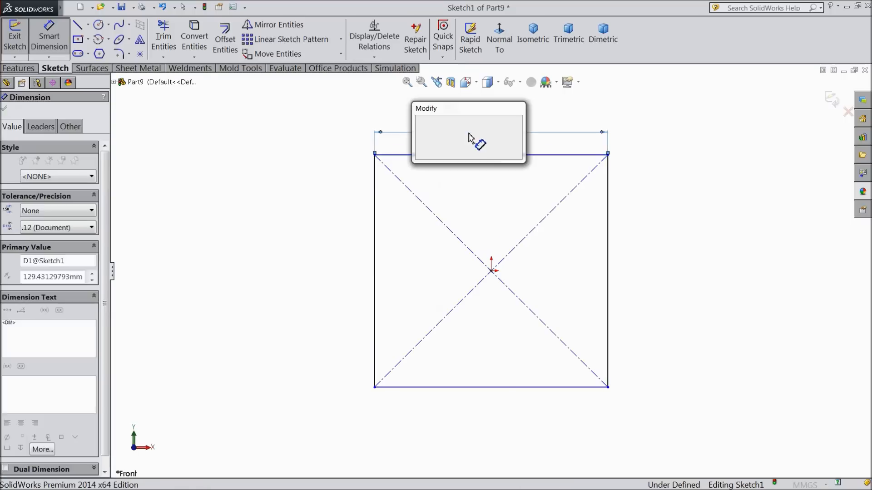
{"action": "type", "text": "300"}
{"action": "left_click", "coordinate": [421, 122]}
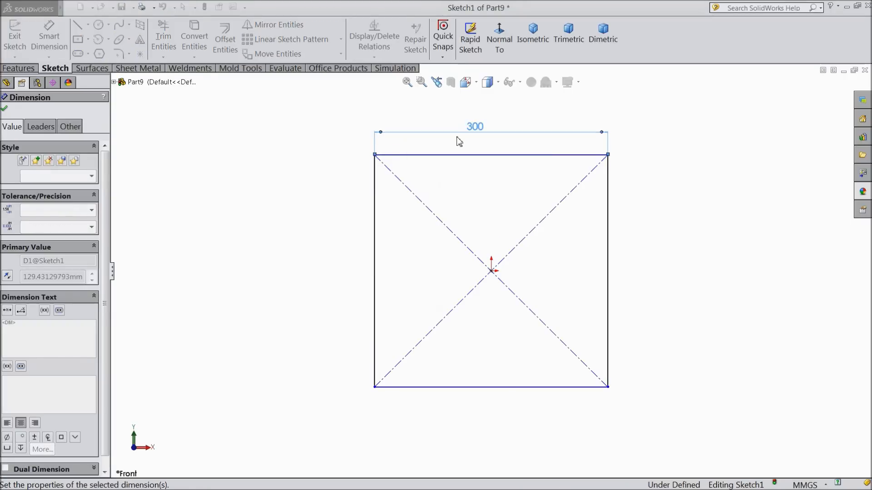
{"action": "left_click", "coordinate": [608, 234]}
{"action": "left_click", "coordinate": [662, 245]}
{"action": "type", "text": "300"}
{"action": "key", "text": "Return"}
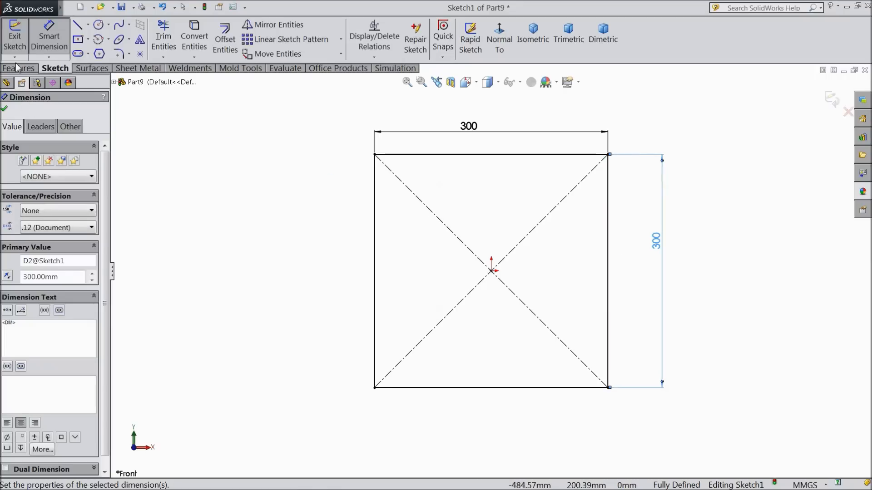
- Extrude the square sketch as a blind boss 30 mm deep
{"action": "left_click", "coordinate": [17, 68]}
{"action": "left_click", "coordinate": [23, 40]}
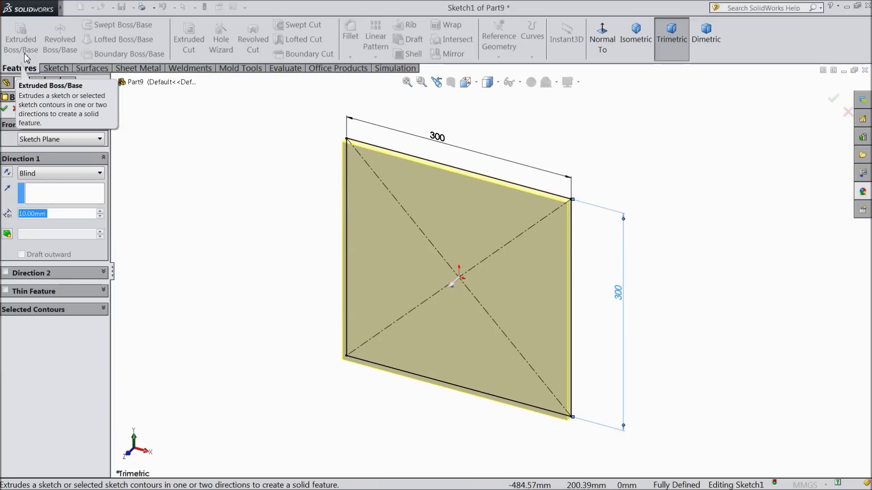
{"action": "type", "text": "30"}
{"action": "key", "text": "Return"}
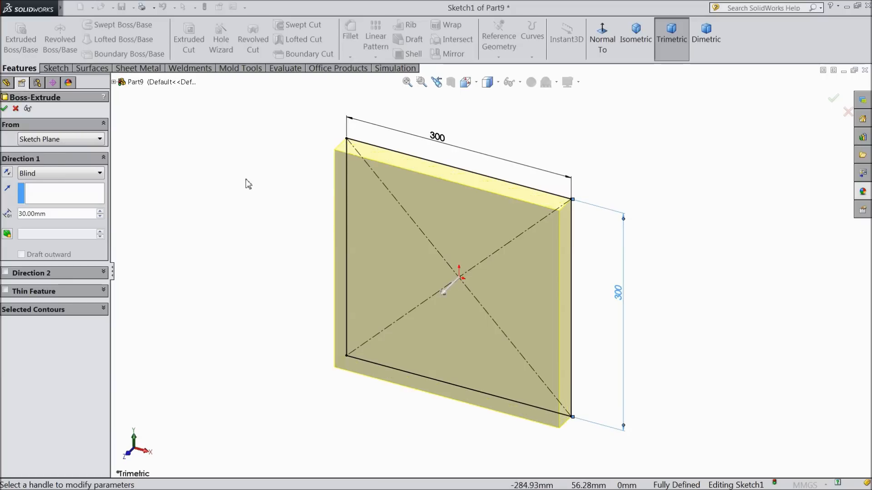
{"action": "left_click", "coordinate": [5, 109]}
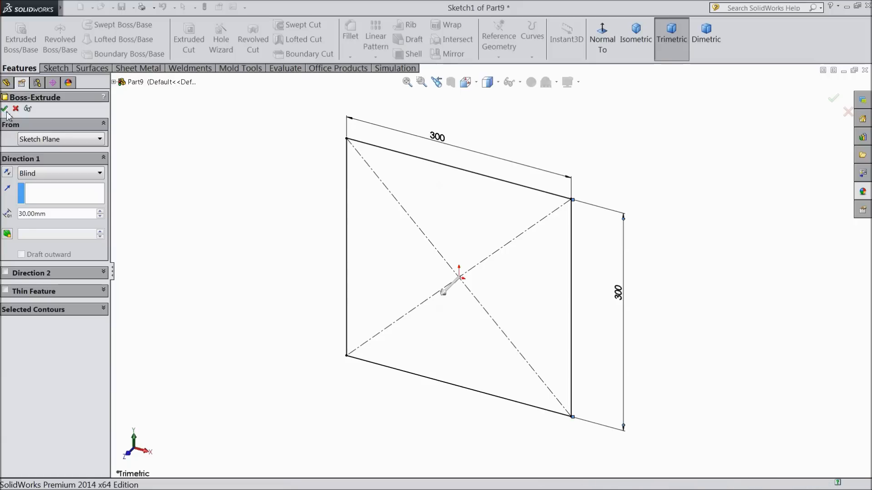
- Apply a 5 mm constant-size fillet to the plate's front face and its short corner edges
{"action": "left_click", "coordinate": [350, 34]}
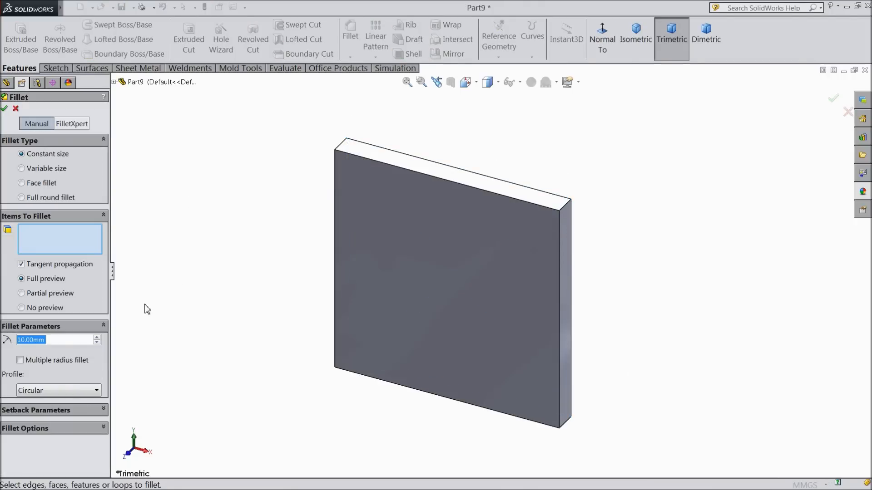
{"action": "type", "text": "5"}
{"action": "key", "text": "Return"}
{"action": "left_click", "coordinate": [421, 274]}
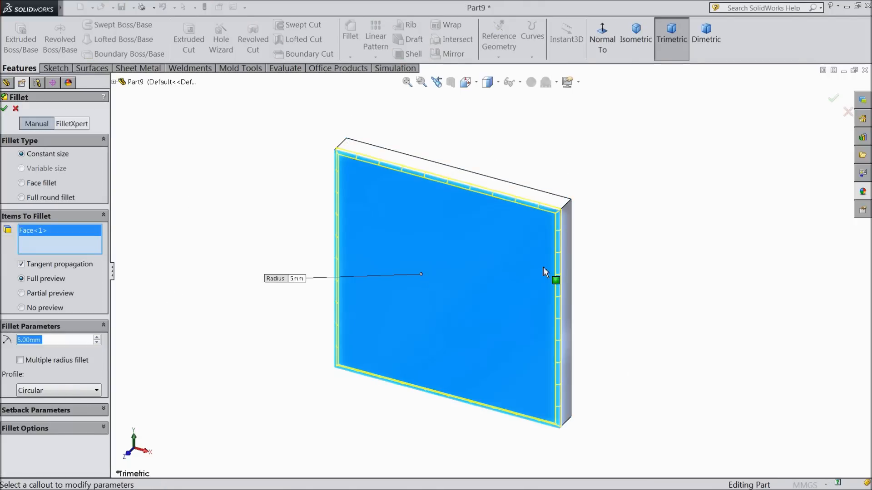
{"action": "left_click", "coordinate": [565, 206]}
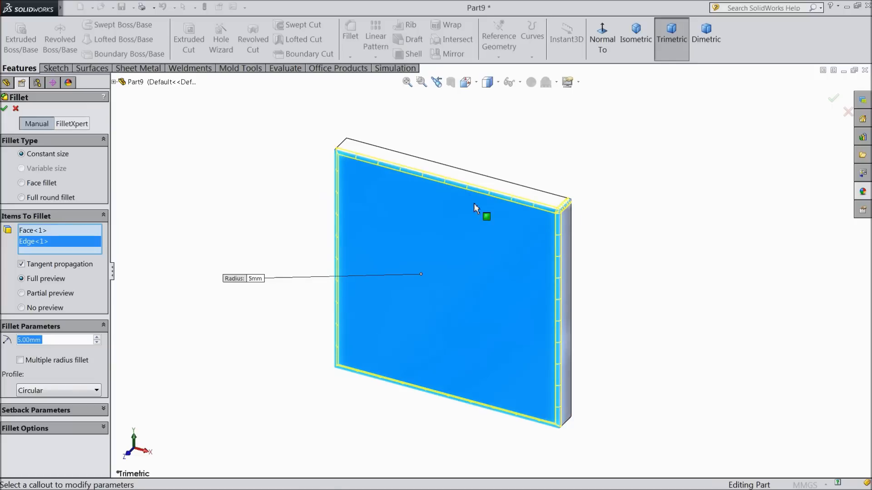
{"action": "left_click", "coordinate": [344, 143]}
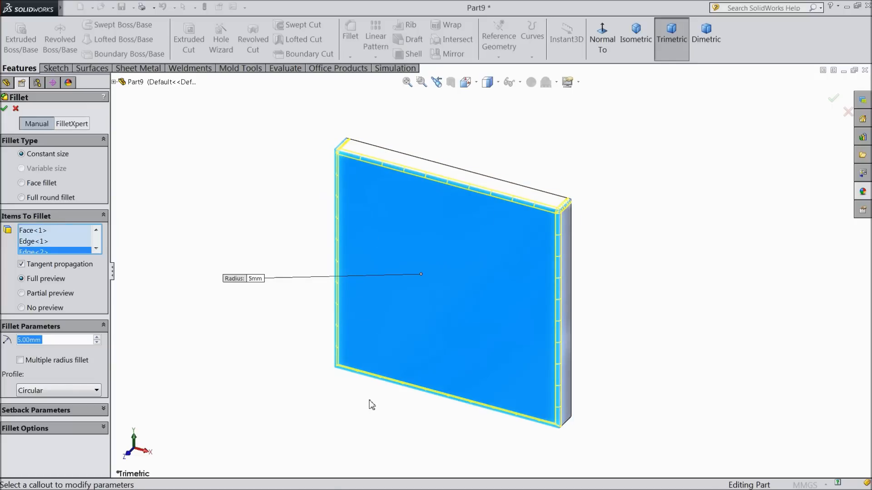
{"action": "middle_click_drag", "start_coordinate": [411, 425], "coordinate": [414, 301]}
{"action": "left_click", "coordinate": [328, 415]}
{"action": "scroll", "coordinate": [424, 334], "scroll_direction": "down", "scroll_amount": 2}
{"action": "left_click", "coordinate": [5, 109]}
- Start a sketch on the plate's front face and draw a center rectangle about 66 × 32 mm to the upper left of the origin
{"action": "left_click", "coordinate": [450, 274]}
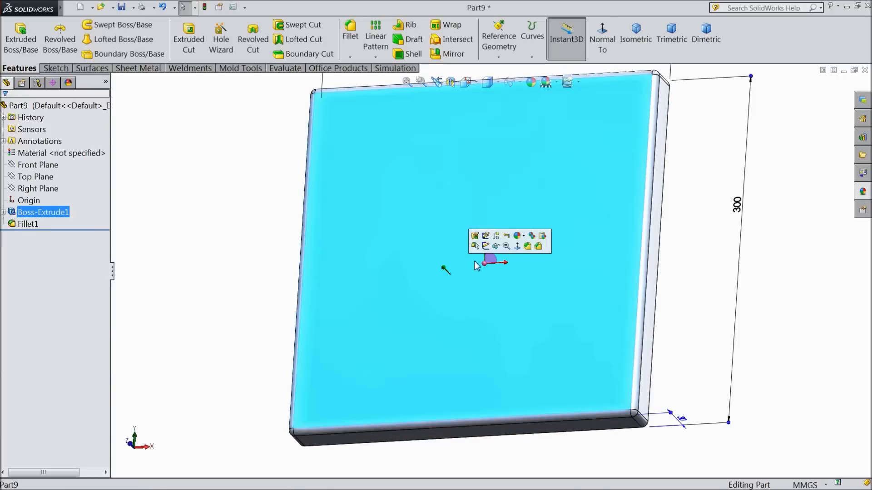
{"action": "left_click", "coordinate": [487, 252]}
{"action": "left_click", "coordinate": [607, 58]}
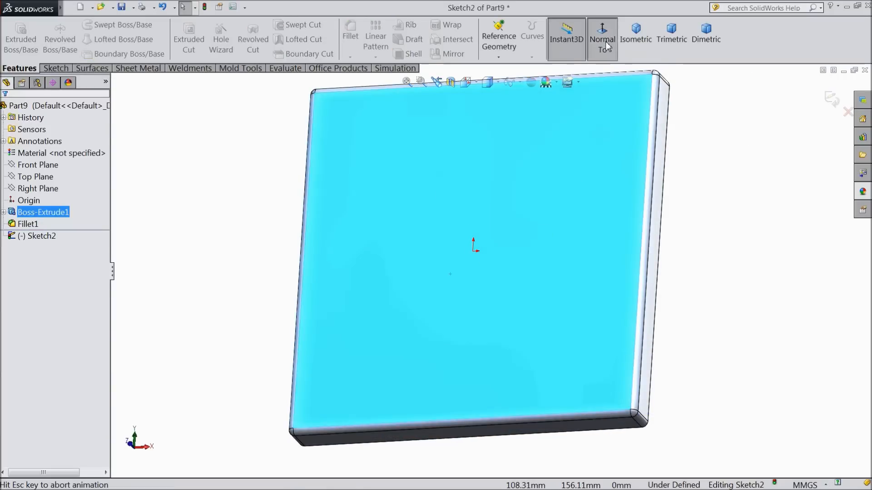
{"action": "left_click", "coordinate": [70, 69]}
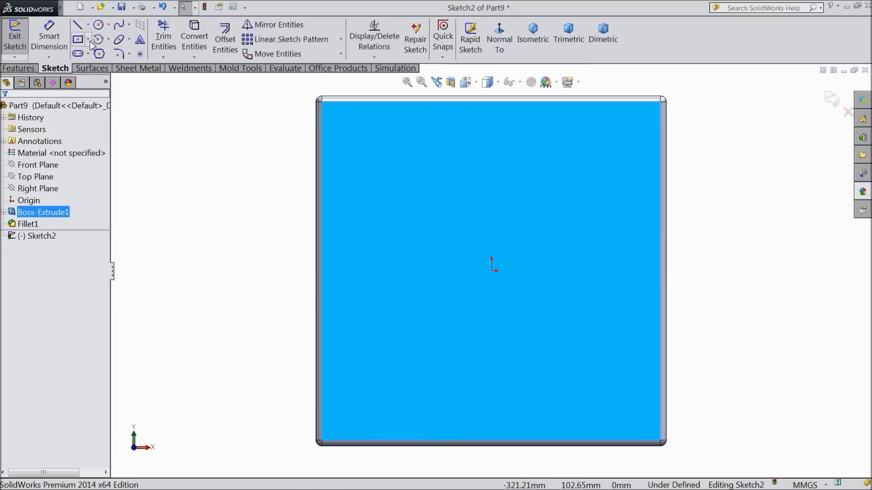
{"action": "left_click", "coordinate": [78, 40]}
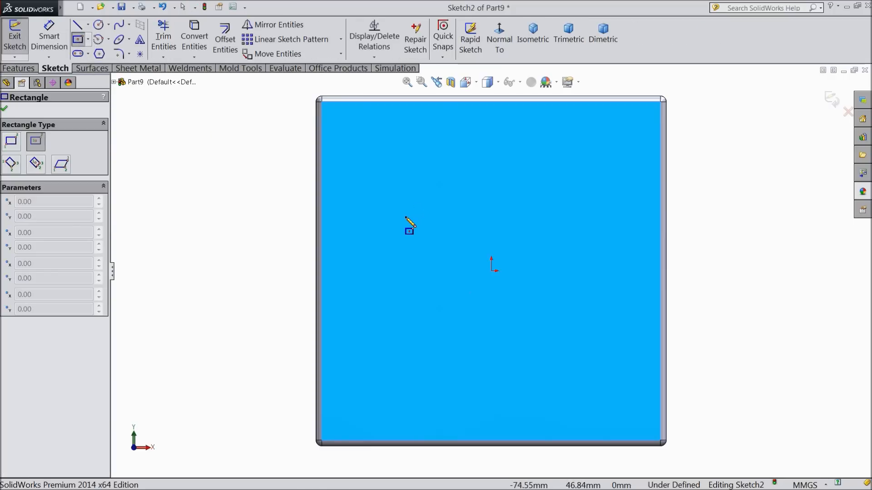
{"action": "left_click", "coordinate": [397, 212]}
{"action": "left_click", "coordinate": [434, 231]}
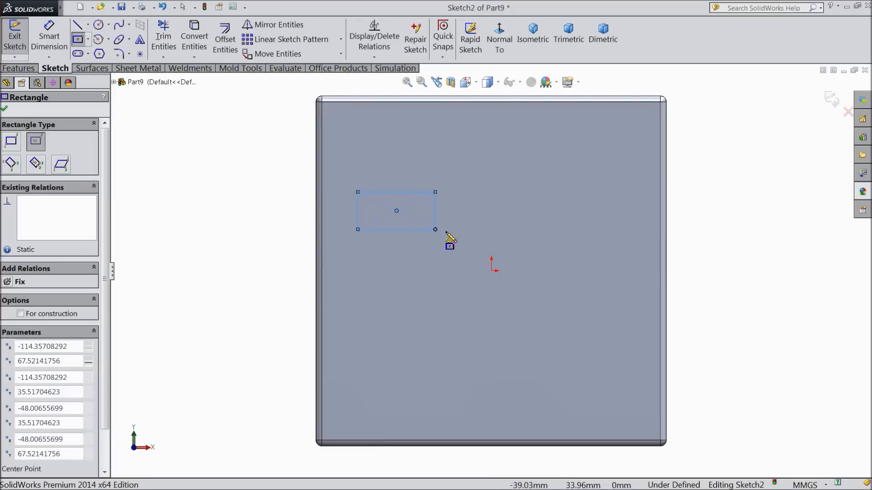
- Dimension the small rectangle to 50 mm wide and 30 mm high
{"action": "scroll", "coordinate": [452, 229], "scroll_direction": "down", "scroll_amount": 1}
{"action": "left_click", "coordinate": [53, 40]}
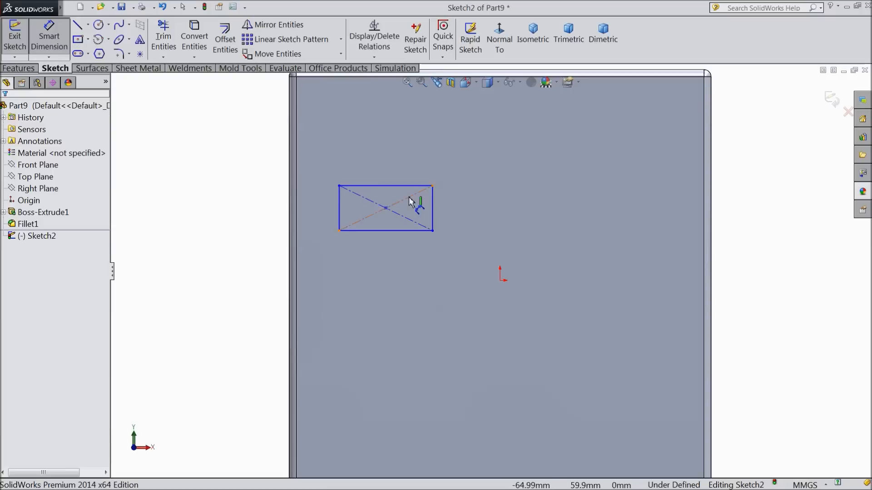
{"action": "left_click", "coordinate": [382, 188]}
{"action": "left_click", "coordinate": [383, 156]}
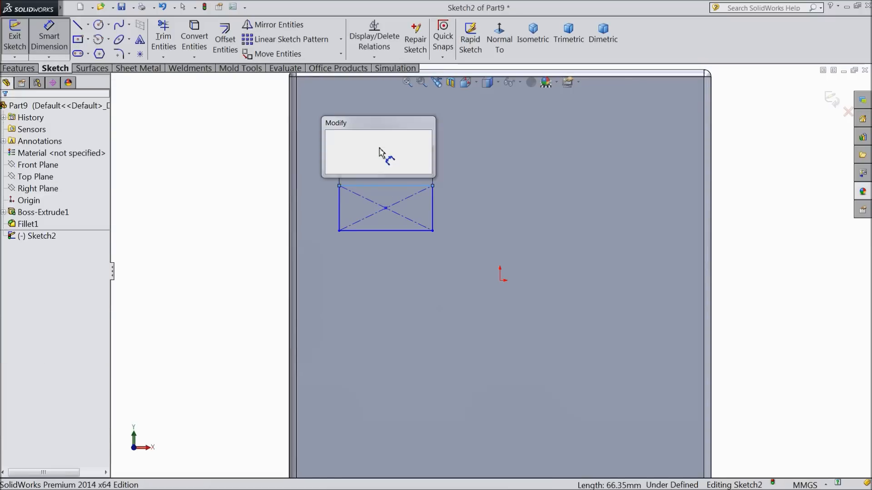
{"action": "type", "text": "50"}
{"action": "left_click", "coordinate": [333, 137]}
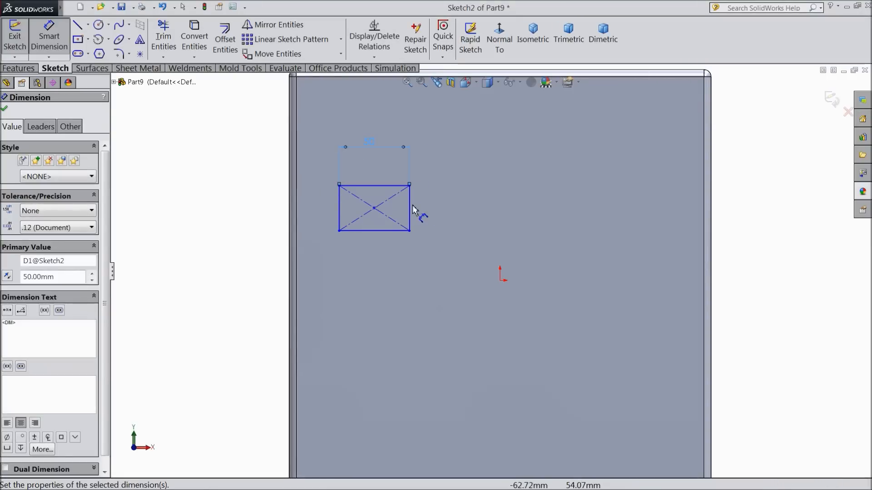
{"action": "left_click", "coordinate": [410, 210]}
{"action": "left_click", "coordinate": [449, 211]}
{"action": "type", "text": "30"}
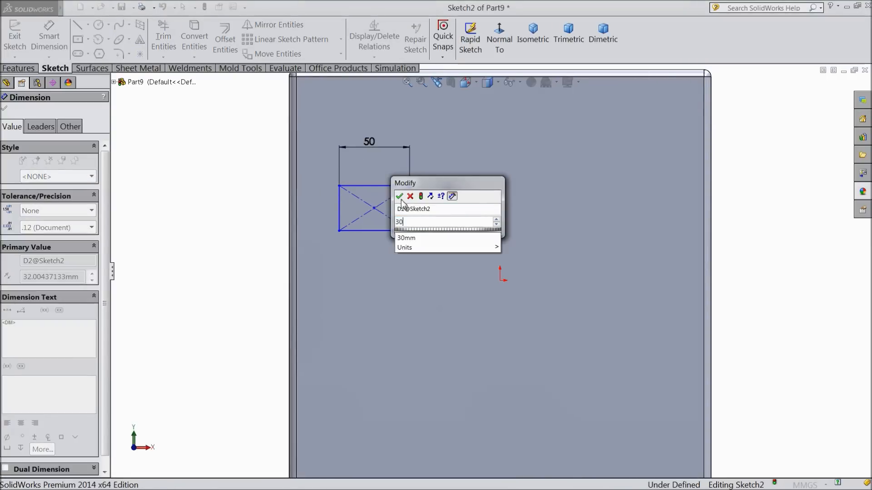
{"action": "key", "text": "Return"}
- Position the small rectangle's nearest edges 60 mm horizontally and 30 mm vertically from the origin with dimensions
{"action": "left_click", "coordinate": [500, 281]}
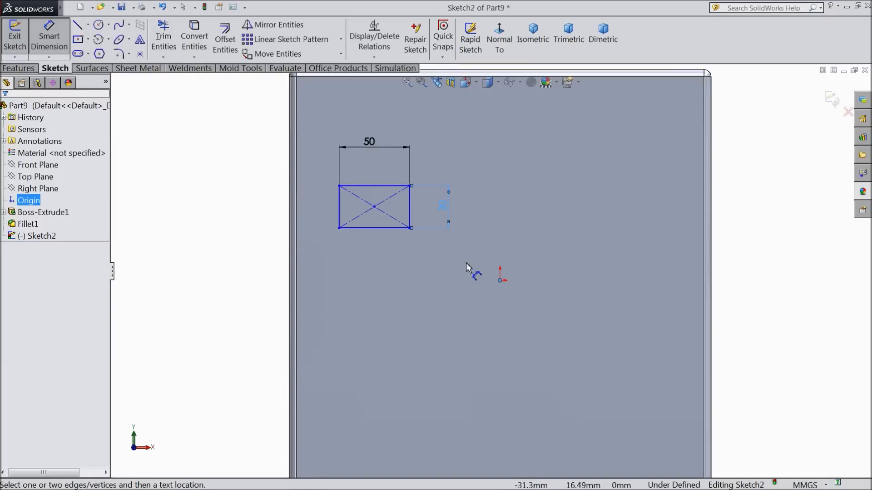
{"action": "left_click", "coordinate": [412, 219]}
{"action": "left_click", "coordinate": [466, 334]}
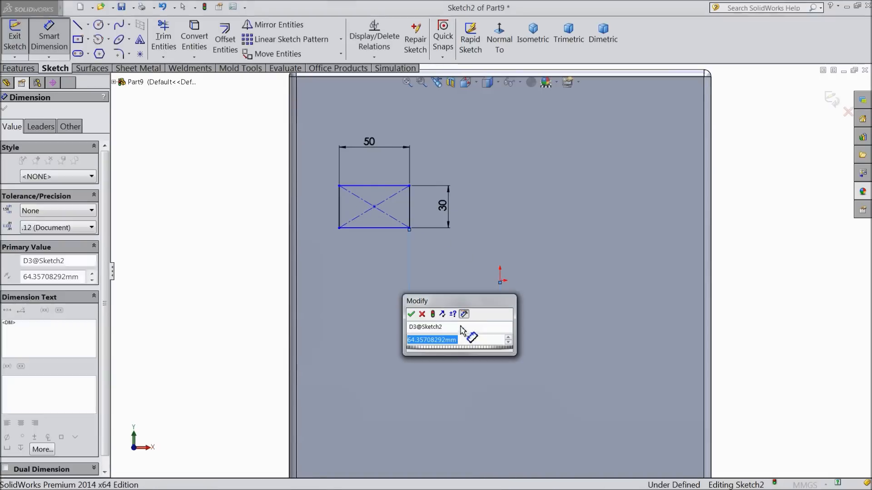
{"action": "type", "text": "60"}
{"action": "left_click", "coordinate": [411, 313]}
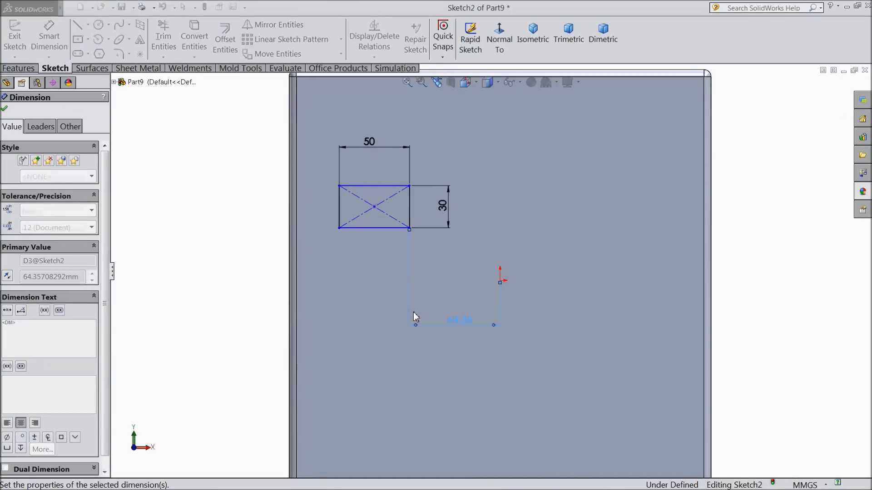
{"action": "left_click", "coordinate": [411, 230]}
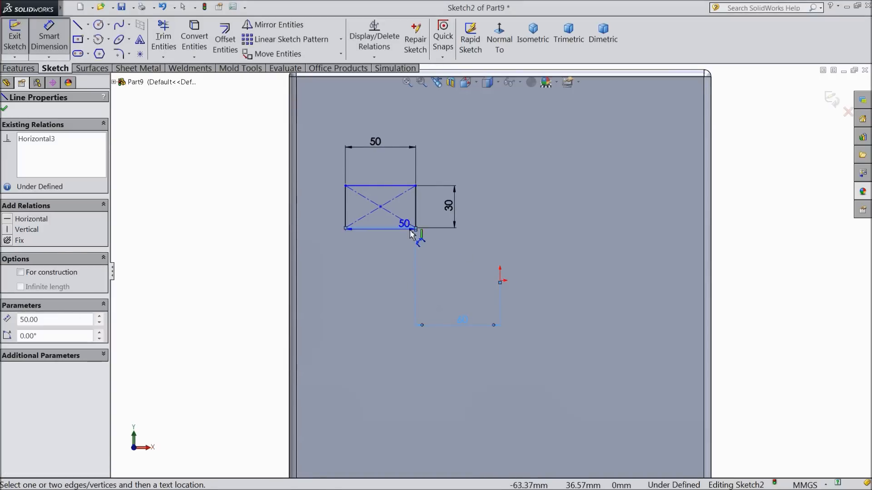
{"action": "left_click", "coordinate": [500, 281]}
{"action": "left_click", "coordinate": [256, 257]}
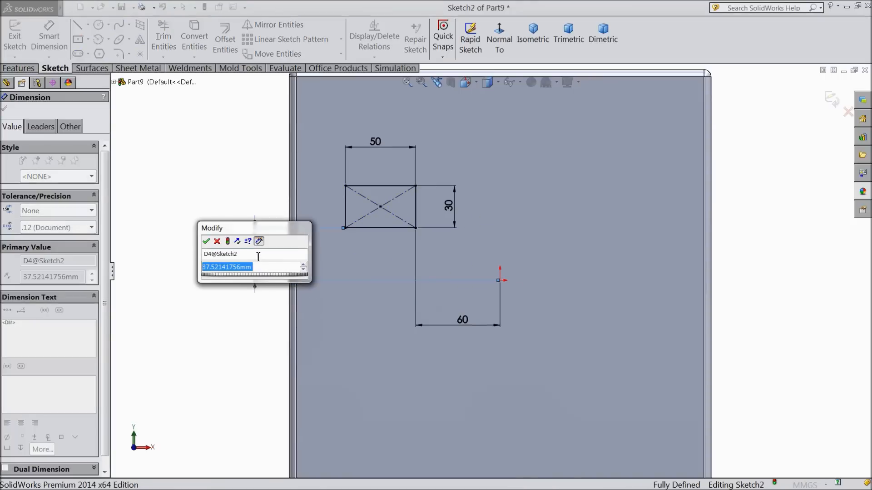
{"action": "type", "text": "30"}
{"action": "left_click", "coordinate": [206, 242]}
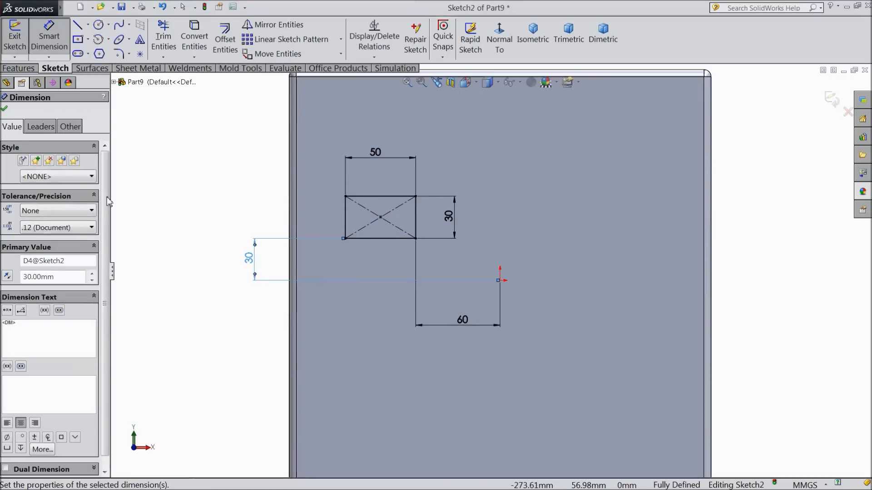
{"action": "left_click", "coordinate": [5, 108]}
- Extrude the small rectangle 300 mm outward from the plate's face as a blind boss merged with the plate
{"action": "left_click", "coordinate": [19, 68]}
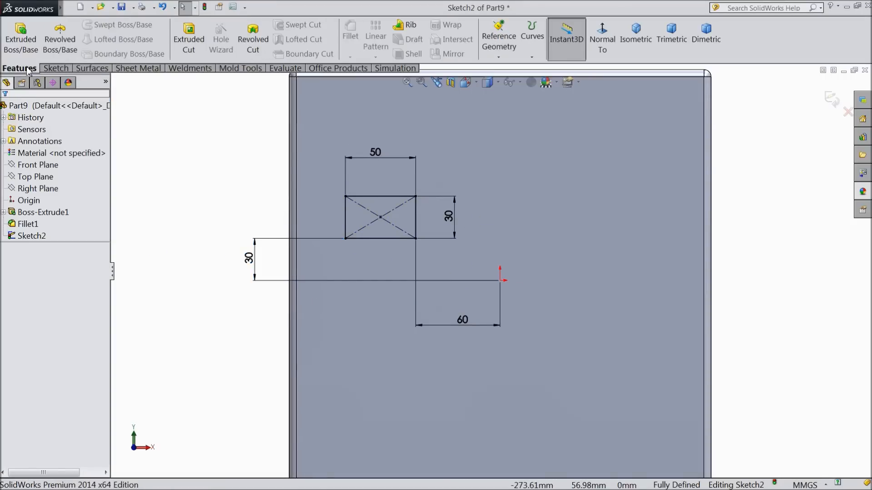
{"action": "left_click", "coordinate": [20, 40]}
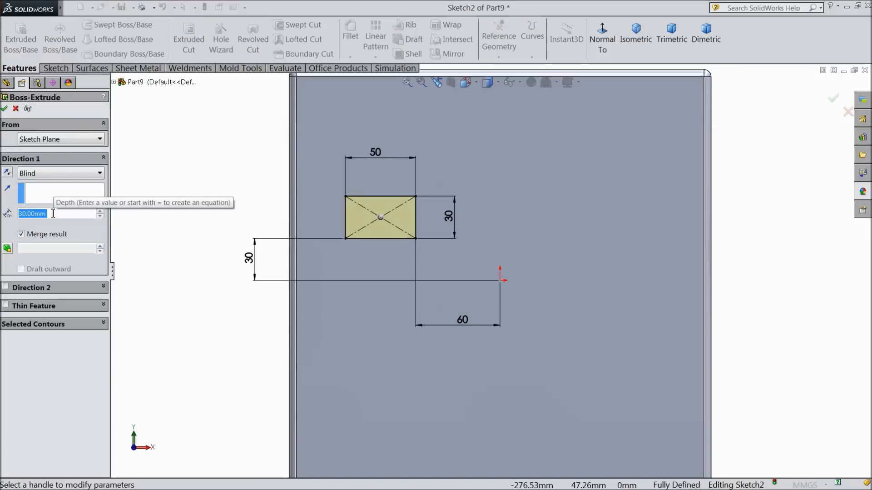
{"action": "type", "text": "300"}
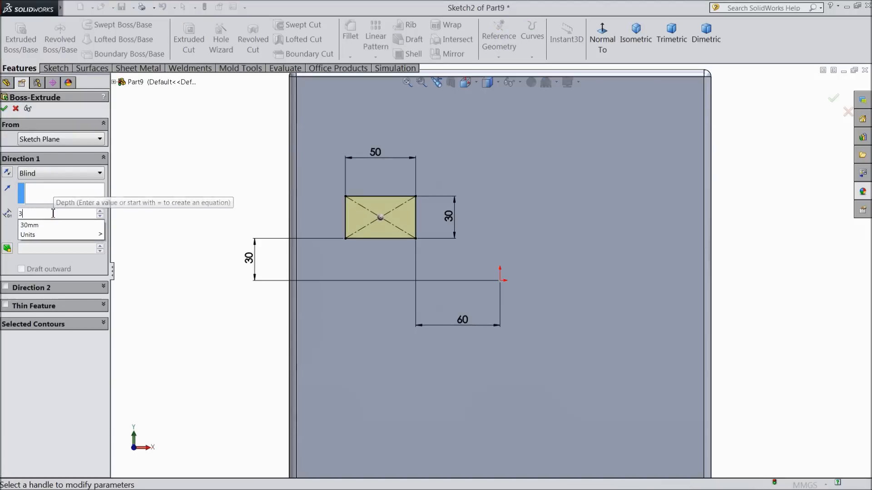
{"action": "key", "text": "Return"}
{"action": "middle_click_drag", "start_coordinate": [285, 208], "coordinate": [243, 261]}
{"action": "scroll", "coordinate": [470, 292], "scroll_direction": "down", "scroll_amount": 2}
{"action": "scroll", "coordinate": [471, 254], "scroll_direction": "down", "scroll_amount": 2}
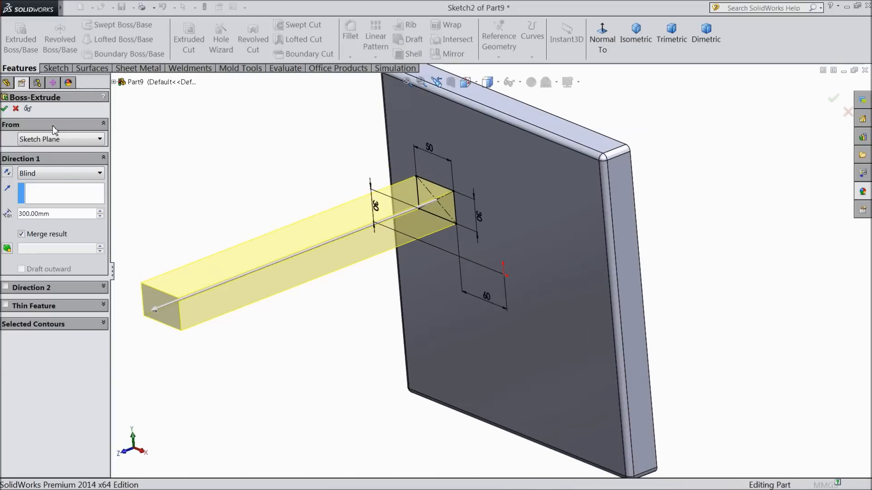
{"action": "left_click", "coordinate": [4, 108]}
{"action": "scroll", "coordinate": [256, 224], "scroll_direction": "up", "scroll_amount": 3}
{"action": "middle_click_drag", "start_coordinate": [257, 233], "coordinate": [437, 226]}
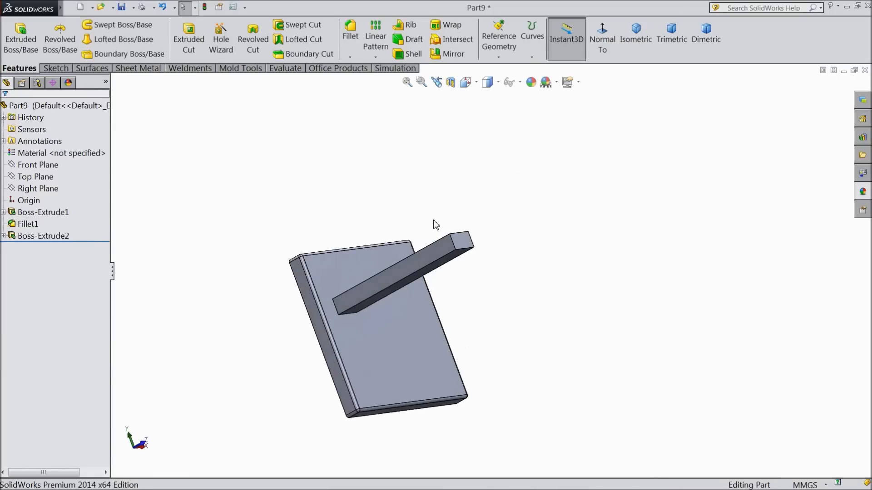
- Start a sketch on the bar's long side face and draw a corner rectangle about 73 × 37 mm from its free end's upper corner
{"action": "left_click", "coordinate": [438, 252]}
{"action": "left_click", "coordinate": [473, 221]}
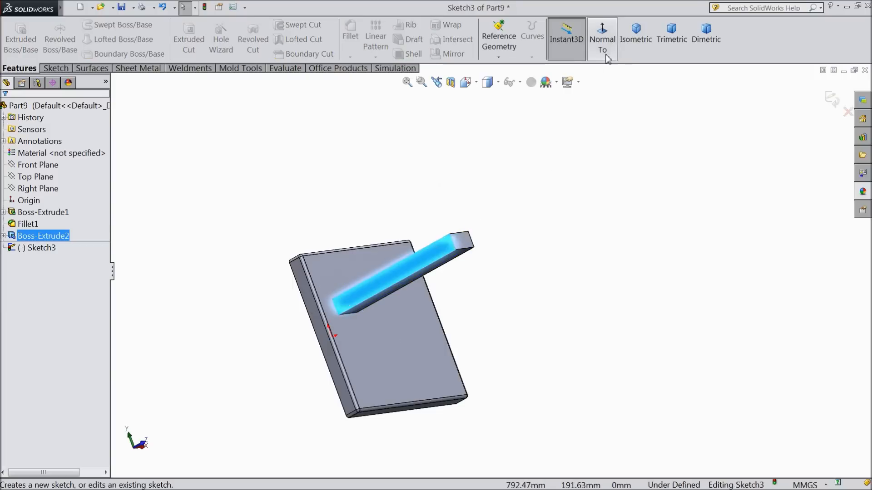
{"action": "left_click", "coordinate": [58, 72]}
{"action": "left_click", "coordinate": [88, 40]}
{"action": "left_click", "coordinate": [118, 54]}
{"action": "scroll", "coordinate": [726, 252], "scroll_direction": "down", "scroll_amount": 2}
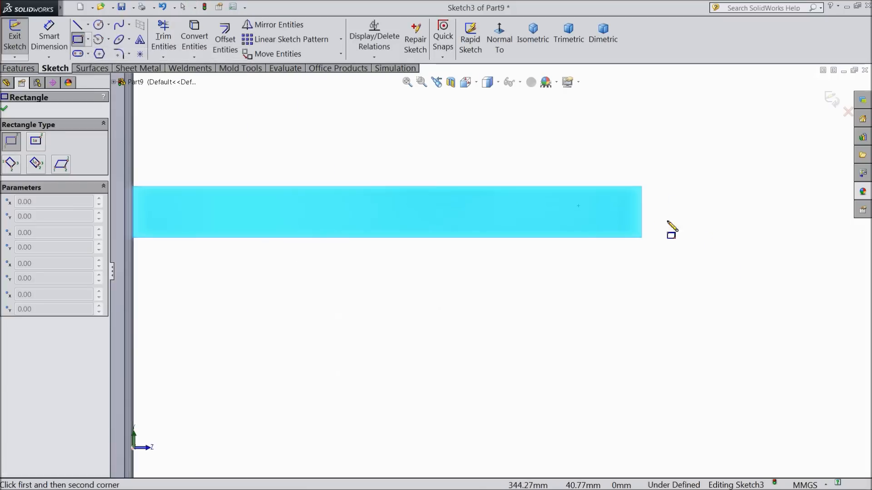
{"action": "left_click", "coordinate": [641, 186]}
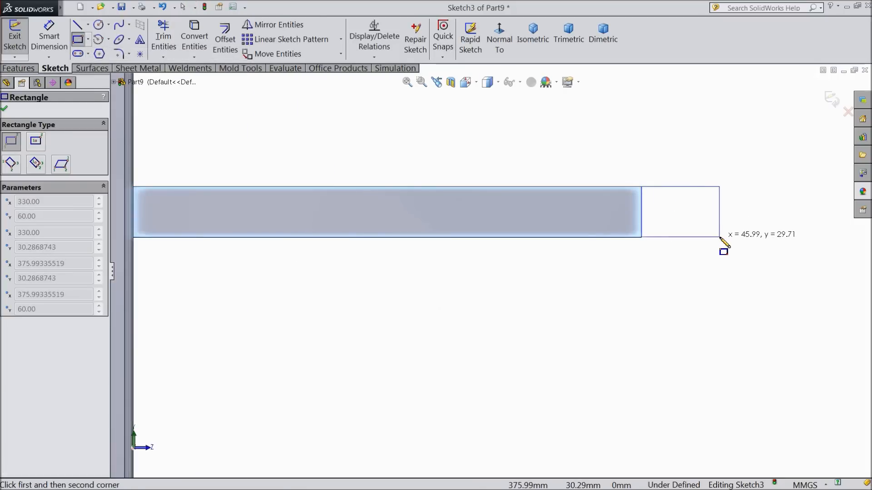
{"action": "left_click", "coordinate": [766, 249]}
{"action": "right_click", "coordinate": [664, 105]}
{"action": "left_click", "coordinate": [699, 113]}
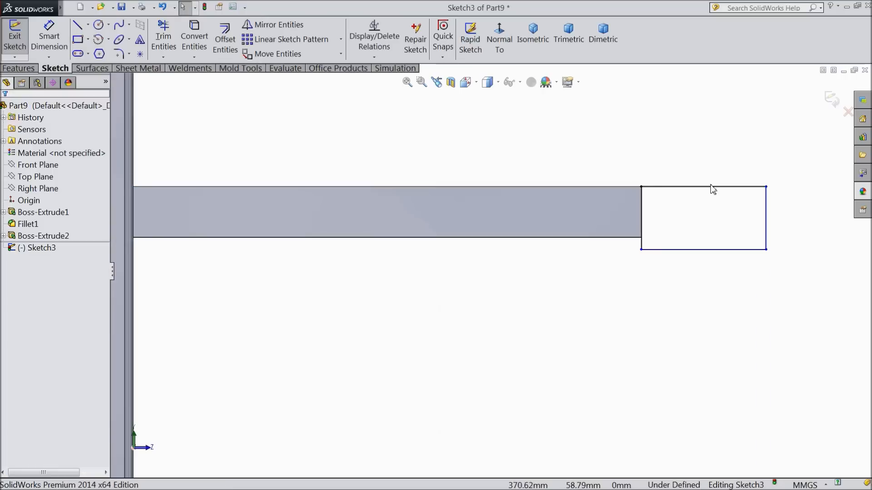
- Make the rectangle's lower line collinear with the bar's lower edge
{"action": "left_click", "coordinate": [616, 238]}
{"action": "left_click", "coordinate": [695, 251], "text": "ctrl"}
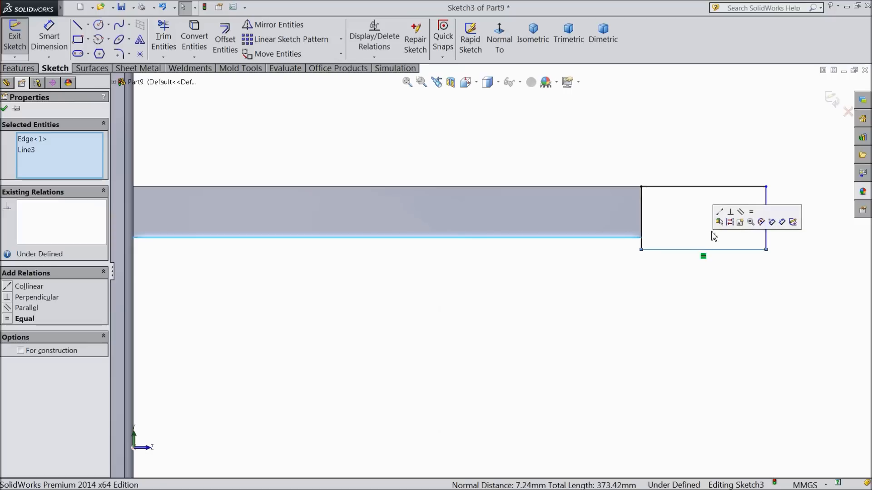
{"action": "left_click", "coordinate": [720, 212]}
- Dimension the rectangle's horizontal width to 50 mm
{"action": "key", "text": "d"}
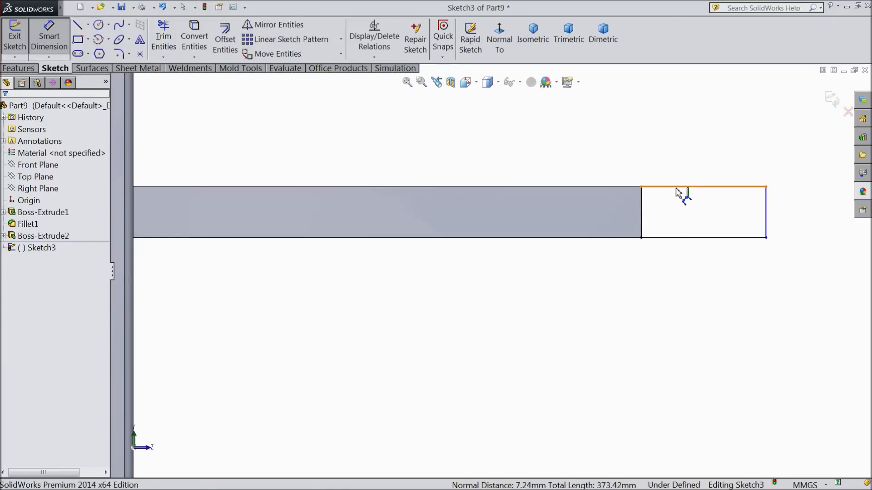
{"action": "left_click", "coordinate": [677, 187]}
{"action": "left_click", "coordinate": [677, 160]}
{"action": "type", "text": "50"}
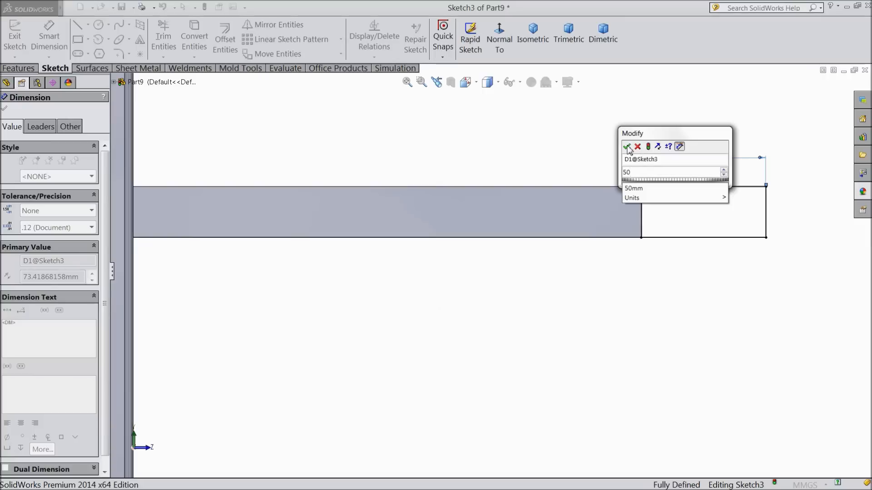
{"action": "left_click", "coordinate": [627, 146]}
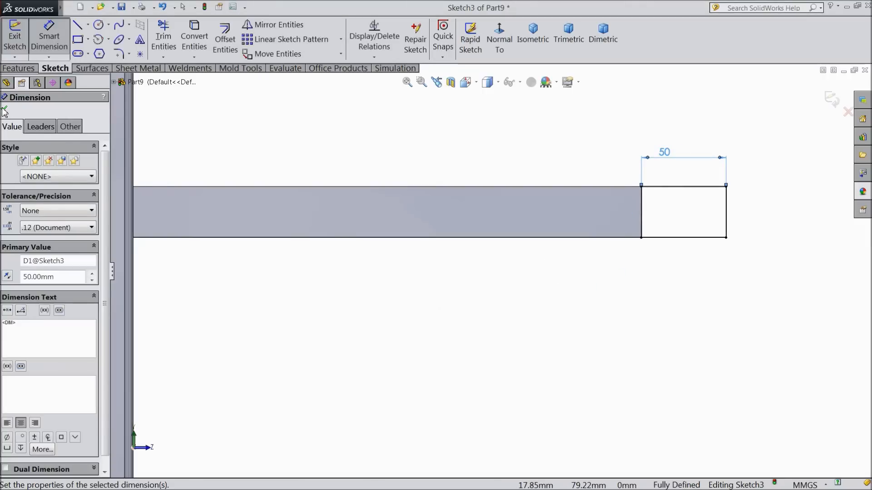
{"action": "left_click", "coordinate": [4, 108]}
- Begin a blind boss extrusion of the rectangle with a first-direction depth of 397.403 mm, merged with the bar
{"action": "left_click", "coordinate": [25, 68]}
{"action": "left_click", "coordinate": [21, 41]}
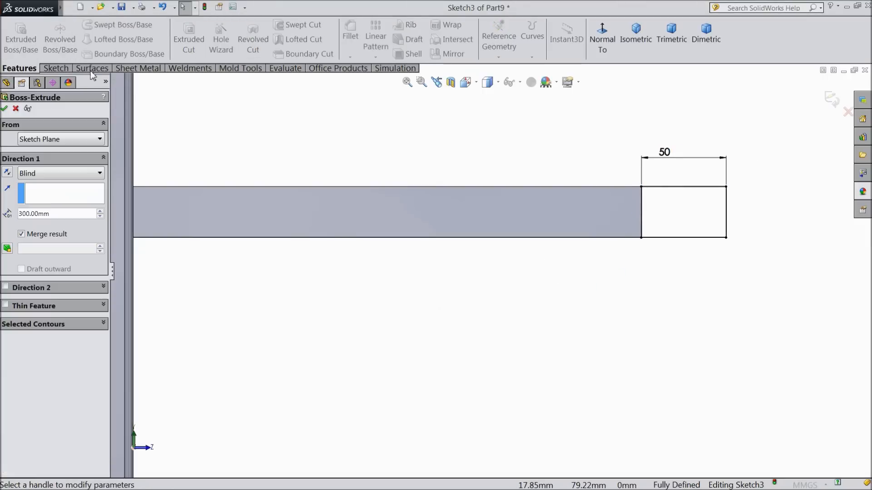
{"action": "left_click", "coordinate": [635, 36]}
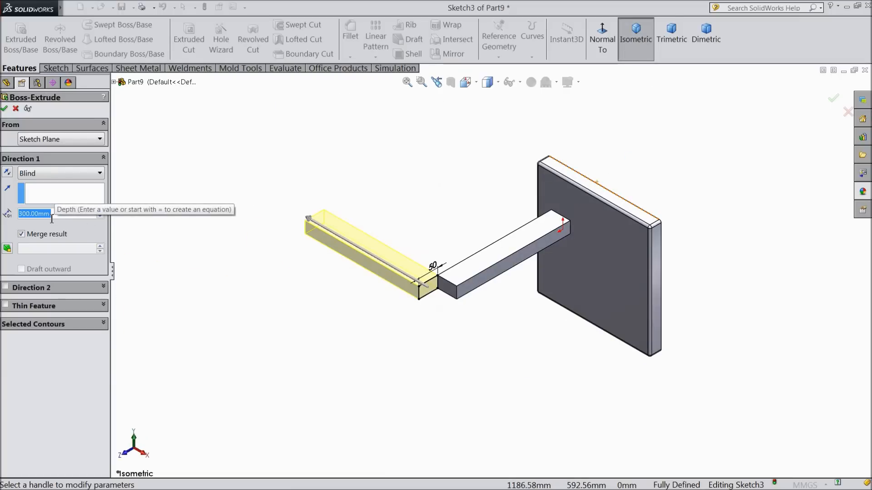
{"action": "type", "text": "397."}
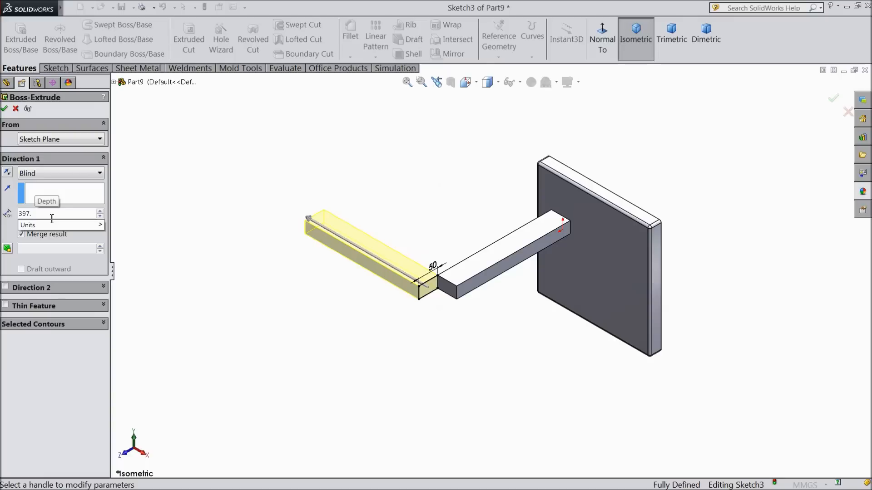
{"action": "type", "text": "403"}
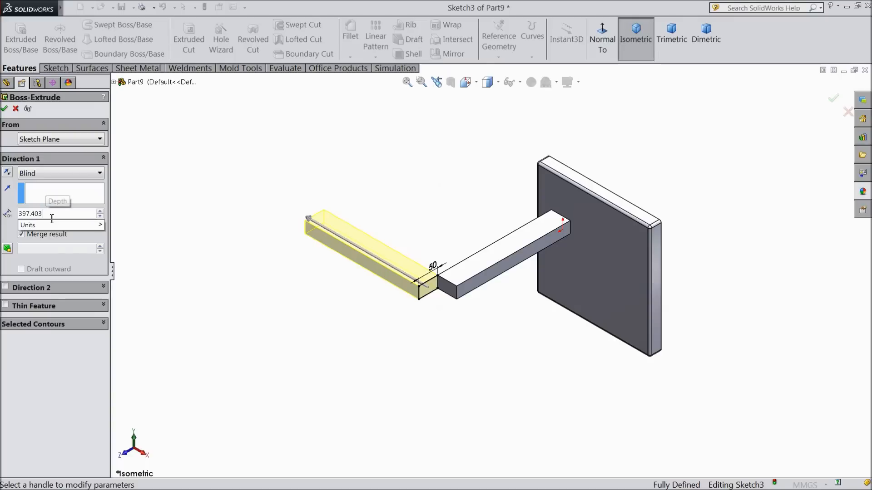
{"action": "left_click", "coordinate": [206, 266]}
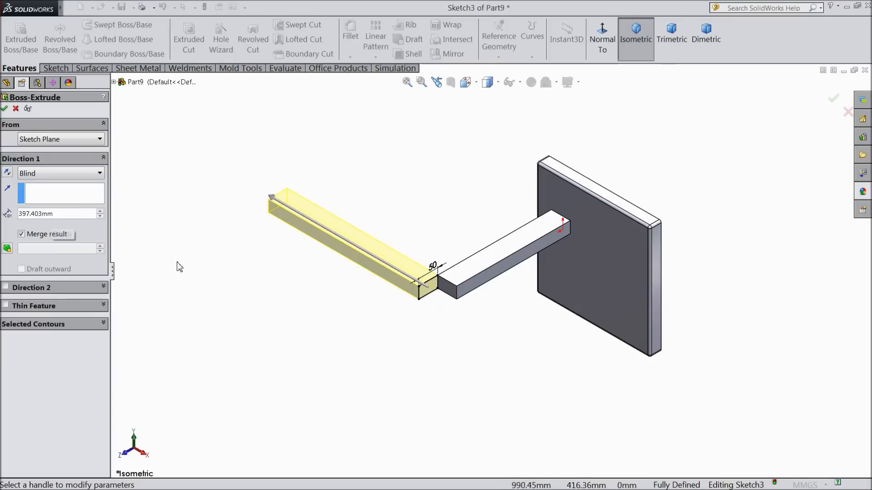
- Add a second blind direction of 175.5 mm to the extrusion and complete the crossbar
{"action": "left_click", "coordinate": [6, 288]}
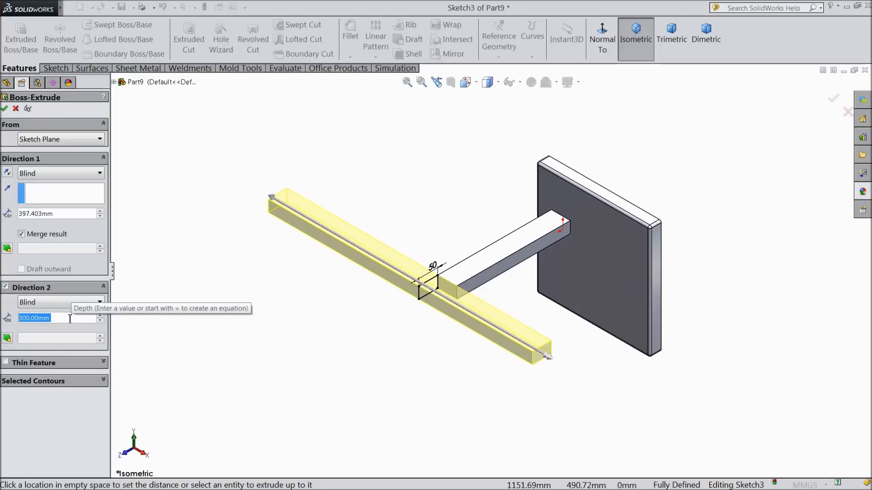
{"action": "type", "text": "175"}
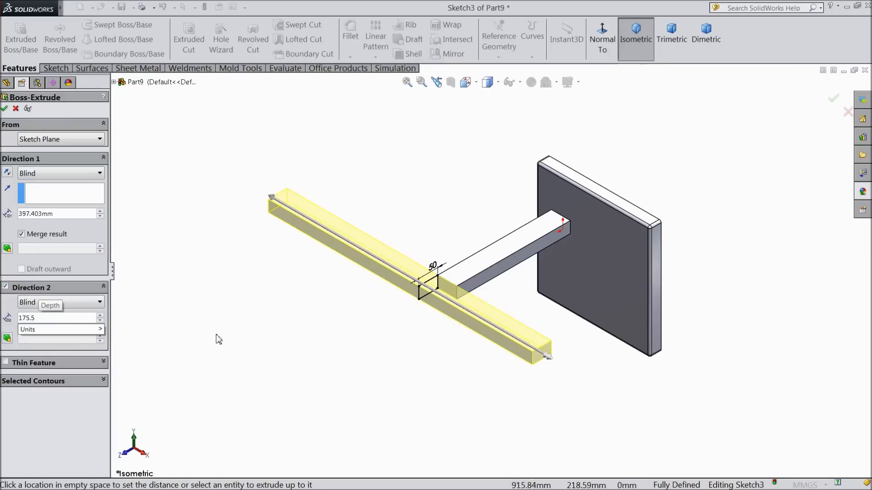
{"action": "type", "text": ".5"}
{"action": "key", "text": "Return"}
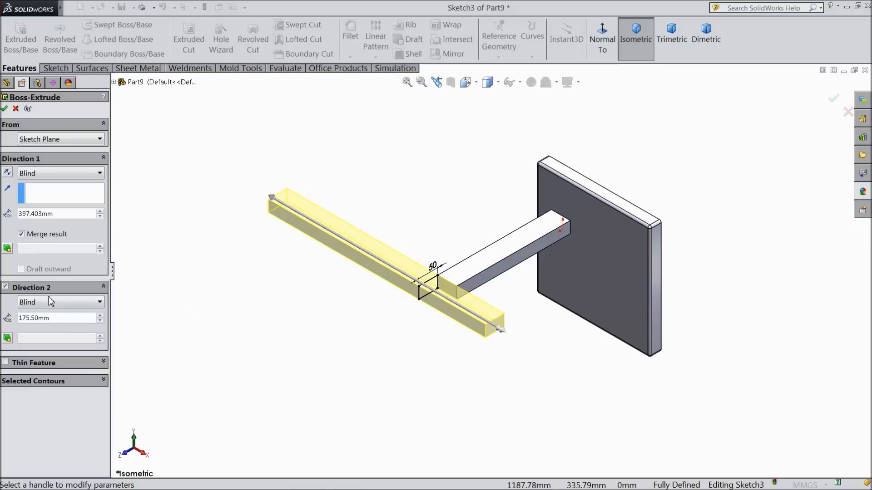
{"action": "left_click", "coordinate": [4, 110]}
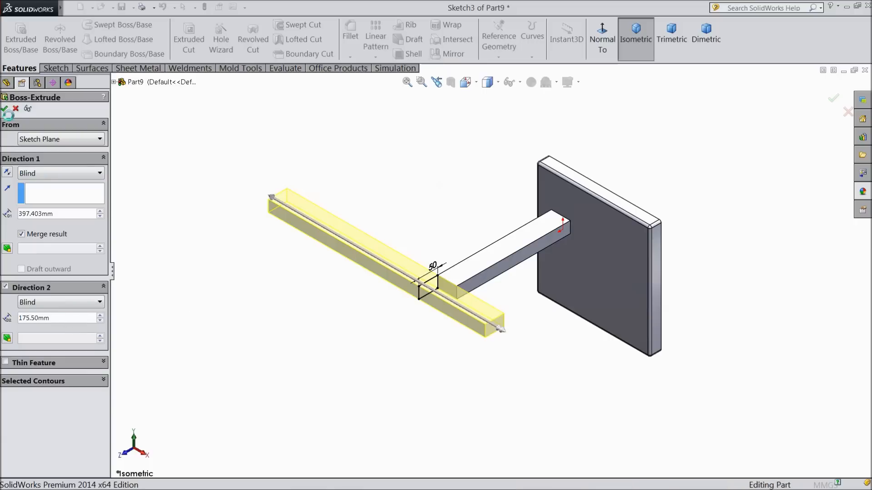
- Start a sketch on the T-shaped face shared by the crossbar and the stem bar
{"action": "scroll", "coordinate": [316, 372], "scroll_direction": "up", "scroll_amount": 2}
{"action": "middle_click_drag", "start_coordinate": [317, 372], "coordinate": [510, 210]}
{"action": "scroll", "coordinate": [508, 223], "scroll_direction": "down", "scroll_amount": 2}
{"action": "left_click", "coordinate": [508, 228]}
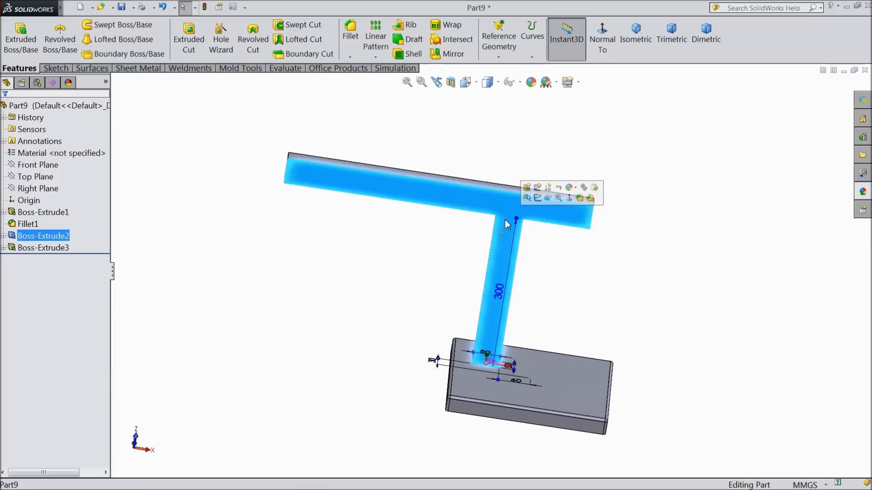
{"action": "left_click", "coordinate": [541, 196]}
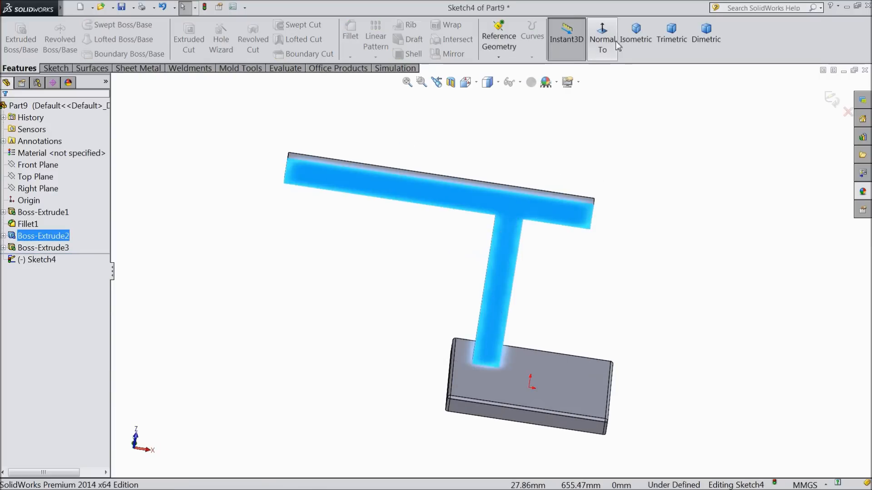
- Draw a vertical centerline from the midpoint of the stem's base edge to just beyond the crossbar's outer edge
{"action": "left_click", "coordinate": [55, 68]}
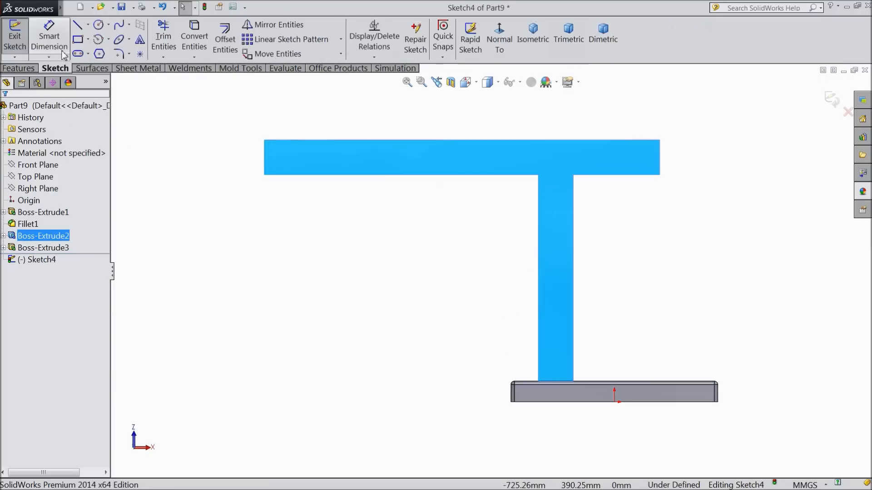
{"action": "left_click", "coordinate": [87, 25]}
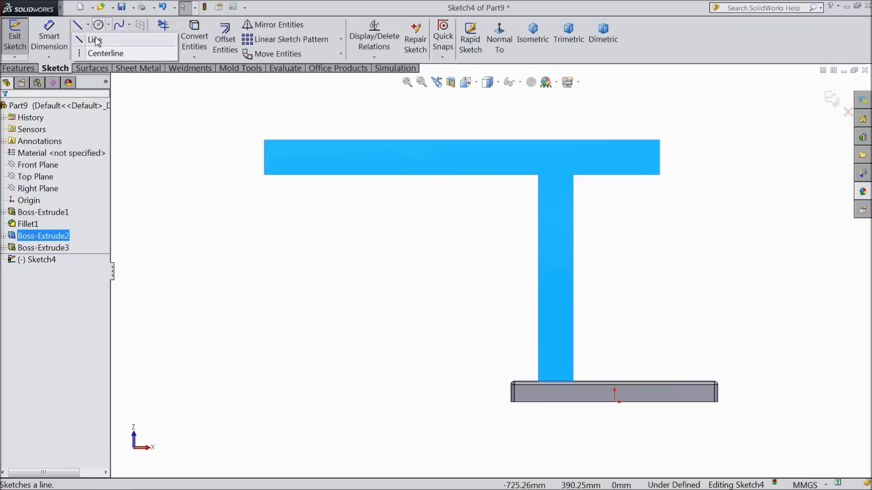
{"action": "left_click", "coordinate": [97, 54]}
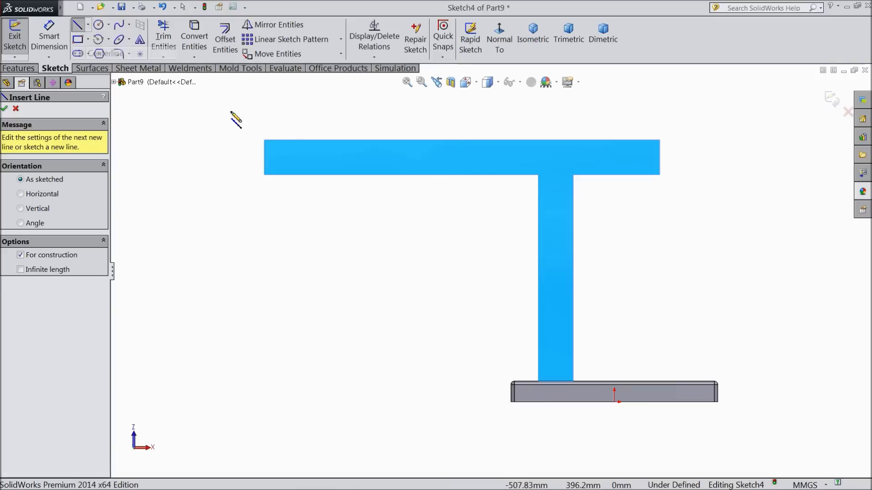
{"action": "scroll", "coordinate": [563, 391], "scroll_direction": "down", "scroll_amount": 5}
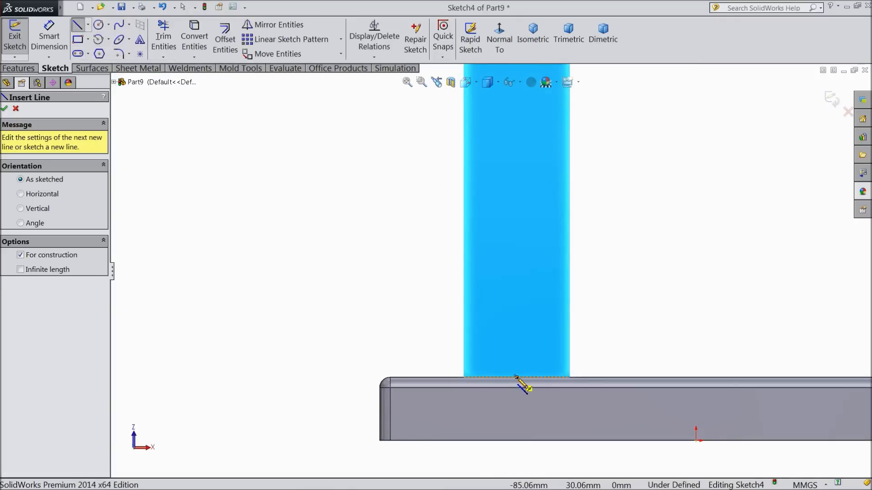
{"action": "left_click", "coordinate": [516, 376]}
{"action": "scroll", "coordinate": [518, 291], "scroll_direction": "up", "scroll_amount": 5}
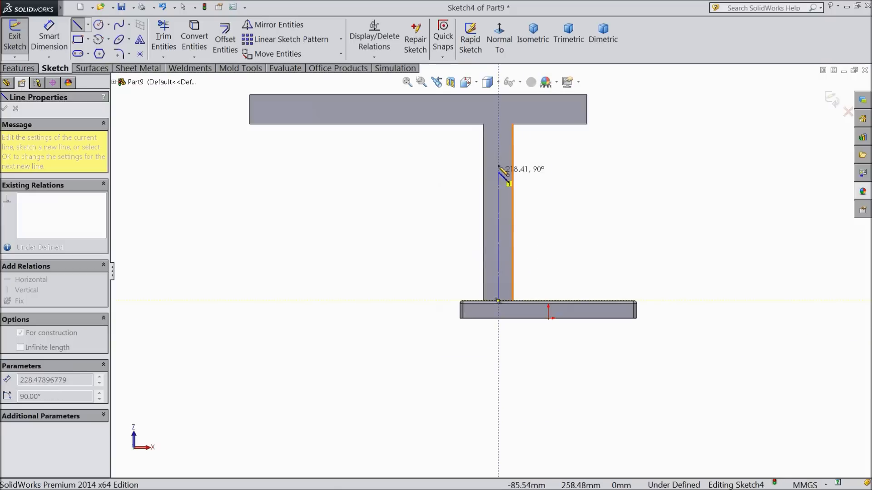
{"action": "scroll", "coordinate": [499, 130], "scroll_direction": "down", "scroll_amount": 2}
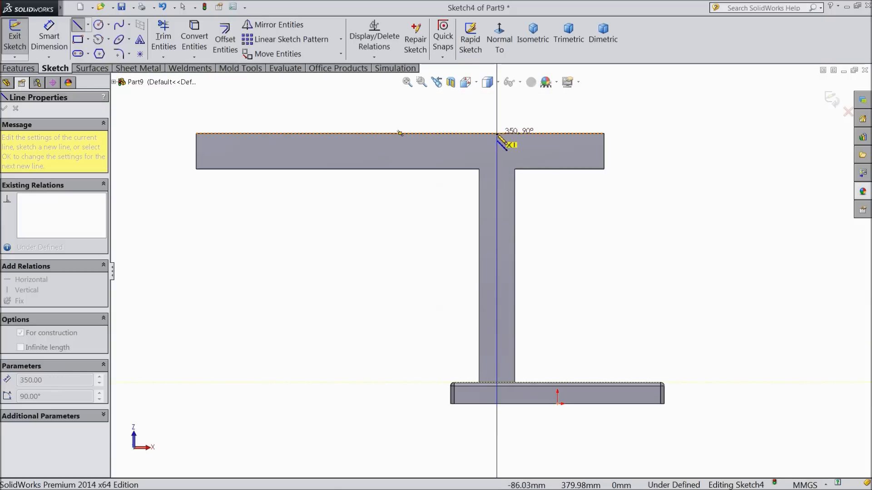
{"action": "left_click", "coordinate": [497, 118]}
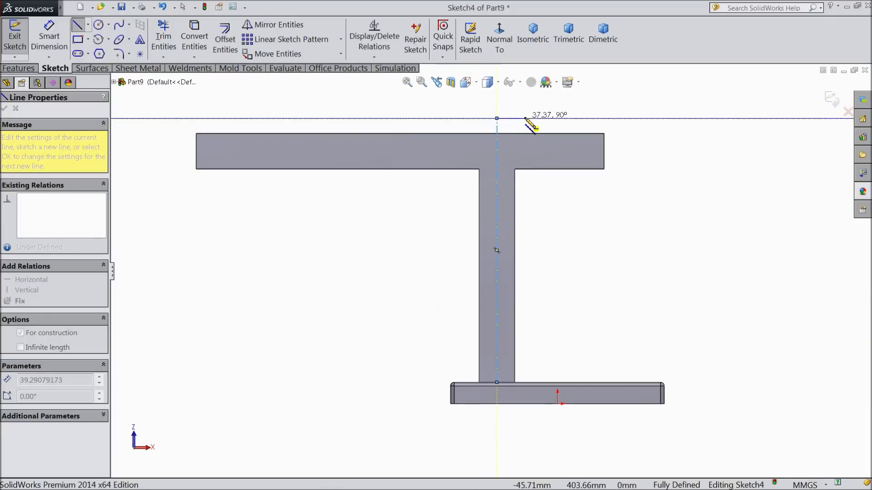
{"action": "right_click", "coordinate": [528, 113]}
{"action": "left_click", "coordinate": [553, 106]}
- Draw a circle of about 27 mm radius centered on the centerline where the stem meets the crossbar
{"action": "scroll", "coordinate": [512, 150], "scroll_direction": "down", "scroll_amount": 2}
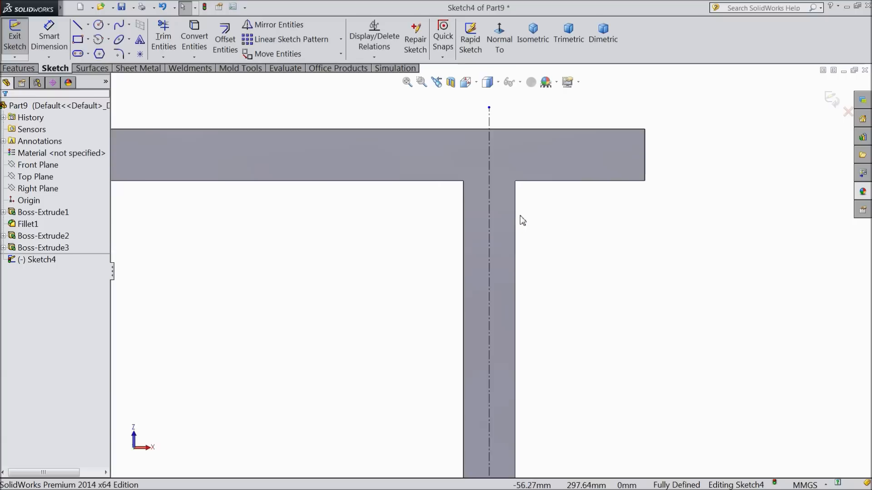
{"action": "scroll", "coordinate": [508, 218], "scroll_direction": "down", "scroll_amount": 2}
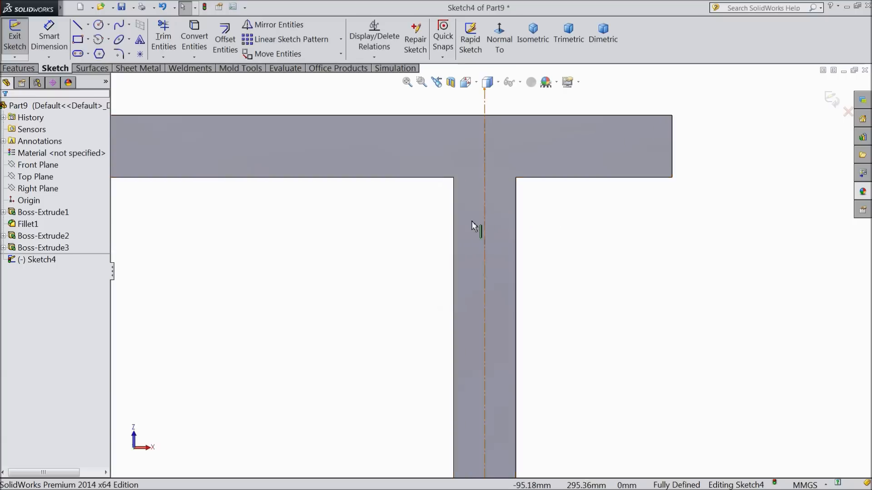
{"action": "left_click", "coordinate": [88, 24]}
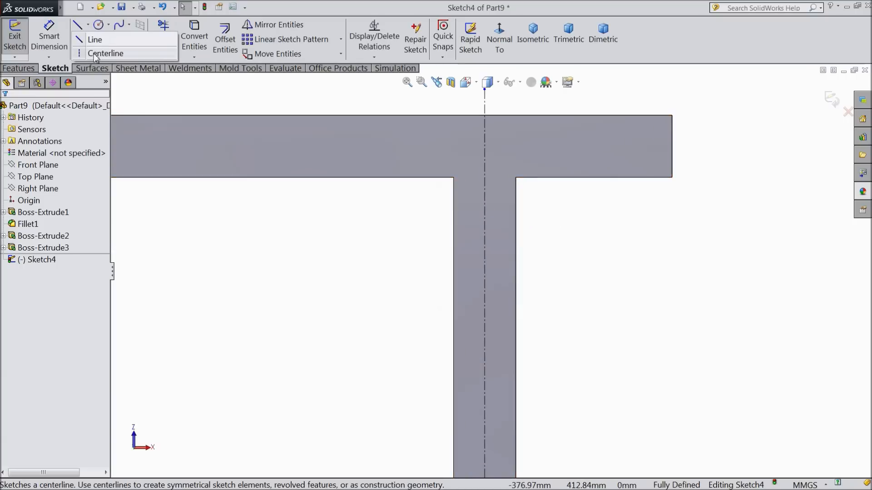
{"action": "left_click", "coordinate": [98, 25]}
{"action": "left_click_drag", "start_coordinate": [484, 148], "coordinate": [502, 119]}
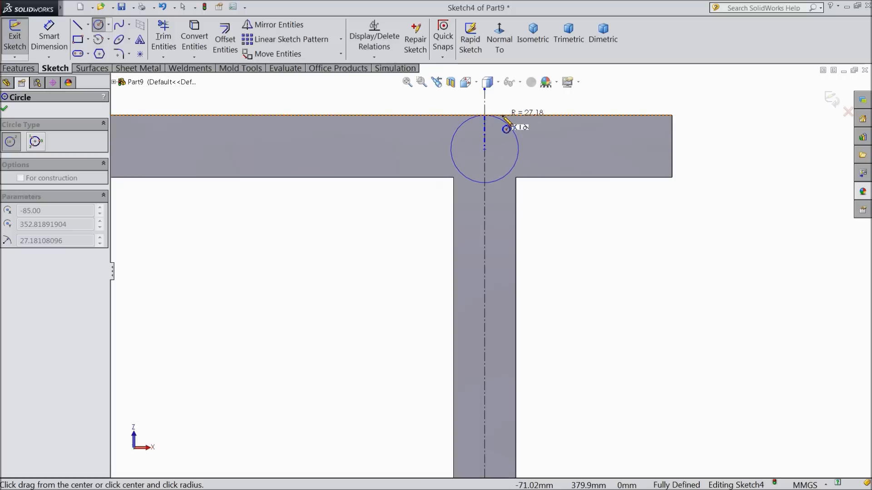
{"action": "left_click", "coordinate": [503, 116]}
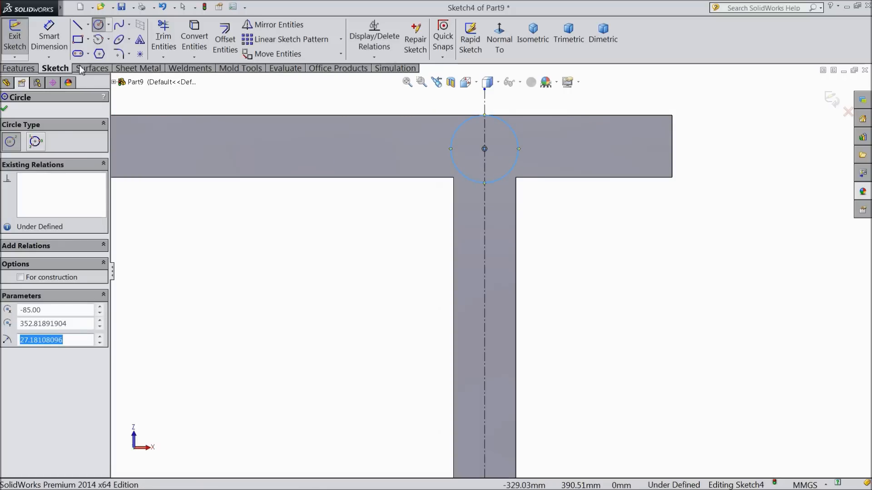
- Dimension the circle's diameter to 50 mm
{"action": "left_click", "coordinate": [59, 32]}
{"action": "left_click", "coordinate": [518, 161]}
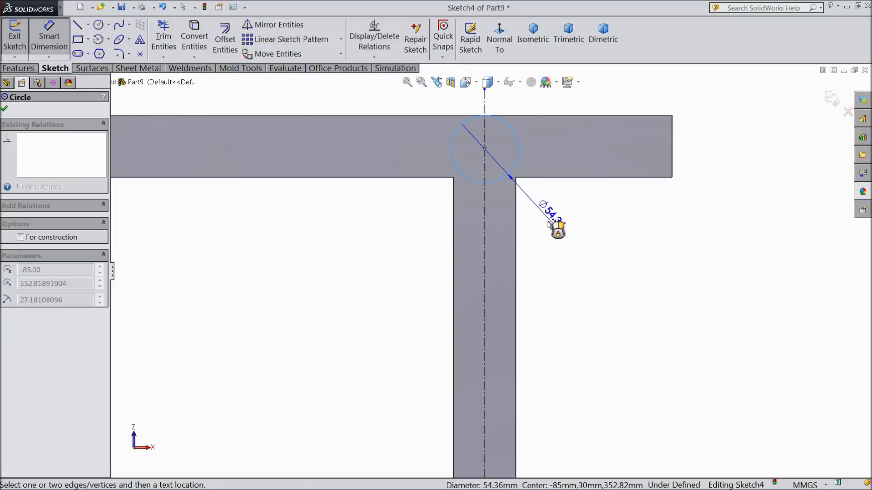
{"action": "left_click", "coordinate": [561, 235]}
{"action": "type", "text": "50"}
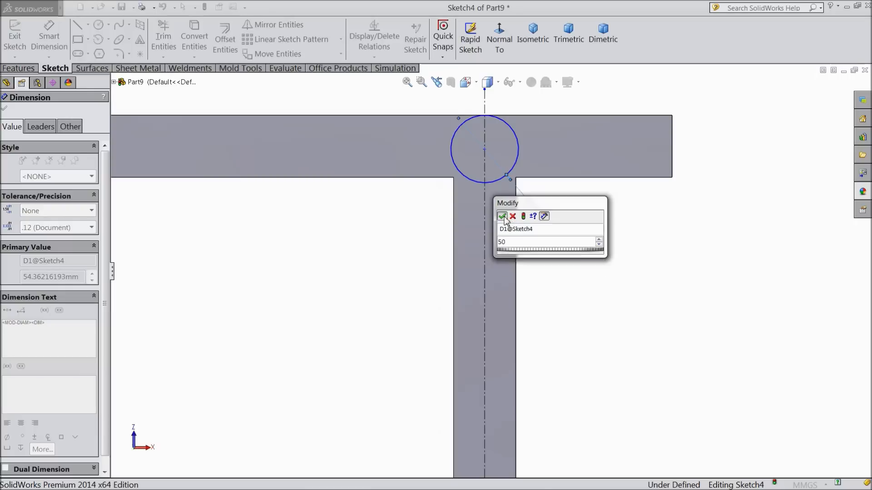
{"action": "left_click", "coordinate": [502, 217]}
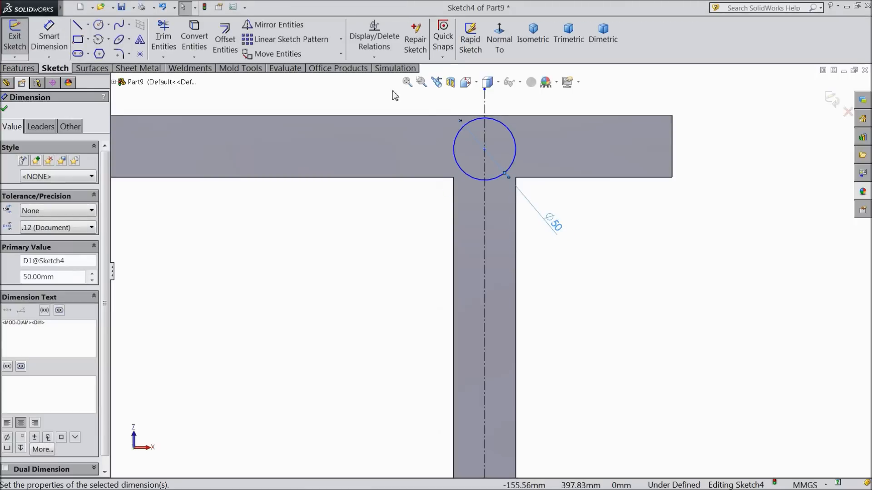
- Make the 50 mm circle tangent to the crossbar's outer edge
{"action": "scroll", "coordinate": [391, 93], "scroll_direction": "up", "scroll_amount": 3}
{"action": "left_click", "coordinate": [558, 148]}
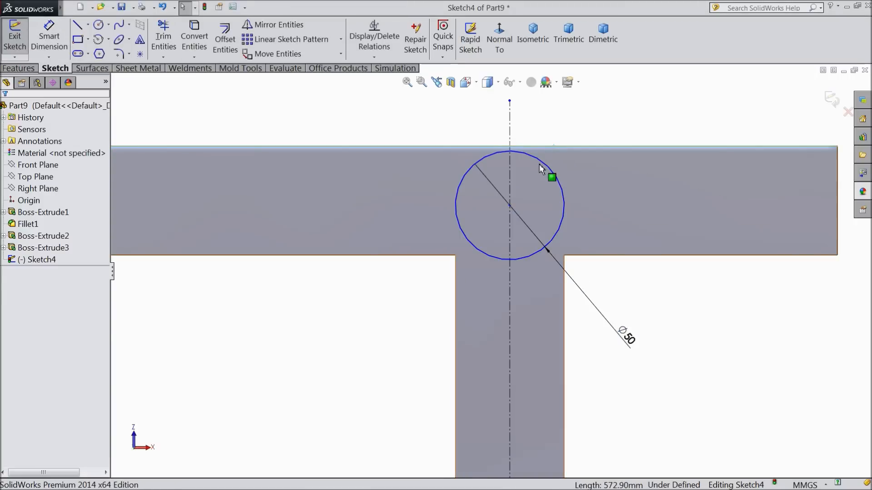
{"action": "left_click", "coordinate": [536, 160], "text": "ctrl"}
{"action": "left_click", "coordinate": [563, 127]}
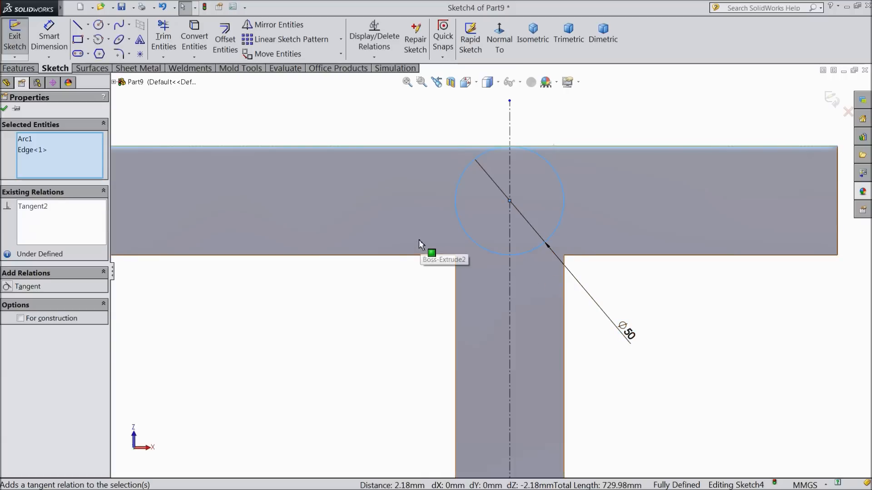
{"action": "left_click", "coordinate": [3, 109]}
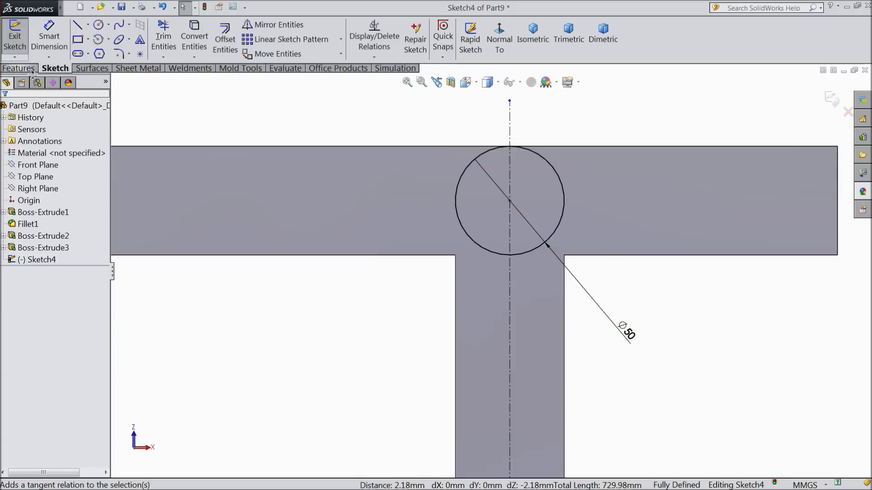
- Extrude the 50 mm circle outward 3 mm as a raised disc on the T-shaped face
{"action": "left_click", "coordinate": [31, 67]}
{"action": "left_click", "coordinate": [21, 41]}
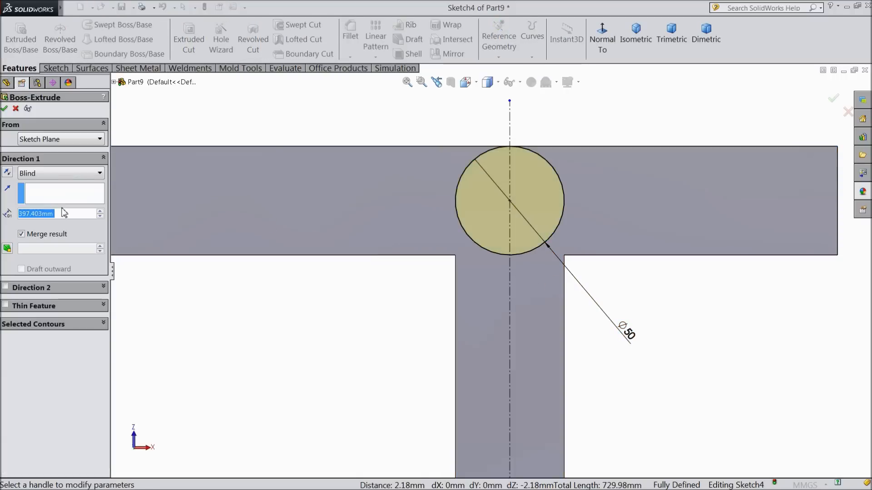
{"action": "type", "text": "3"}
{"action": "key", "text": "Return"}
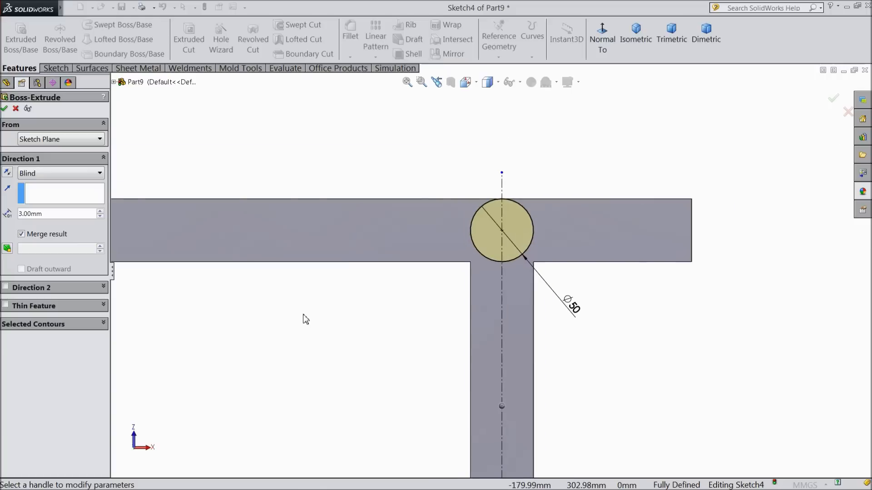
{"action": "middle_click_drag", "start_coordinate": [424, 157], "coordinate": [399, 233]}
{"action": "scroll", "coordinate": [522, 242], "scroll_direction": "down", "scroll_amount": 3}
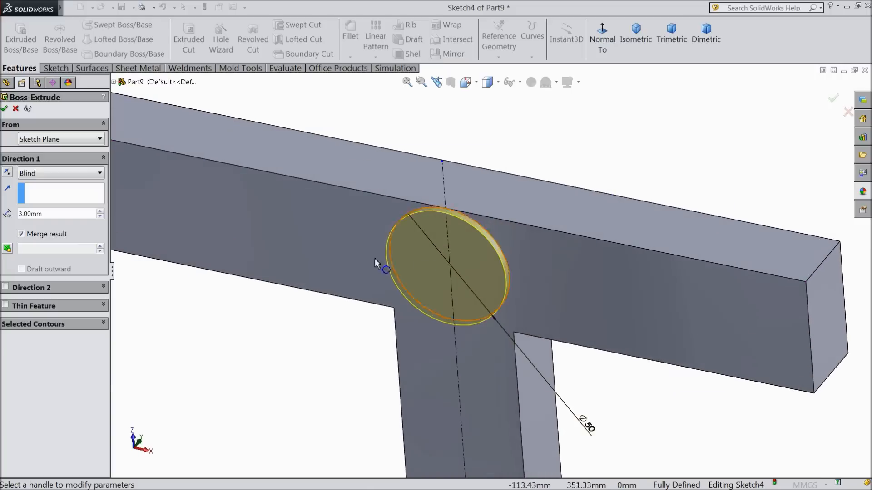
{"action": "left_click", "coordinate": [5, 109]}
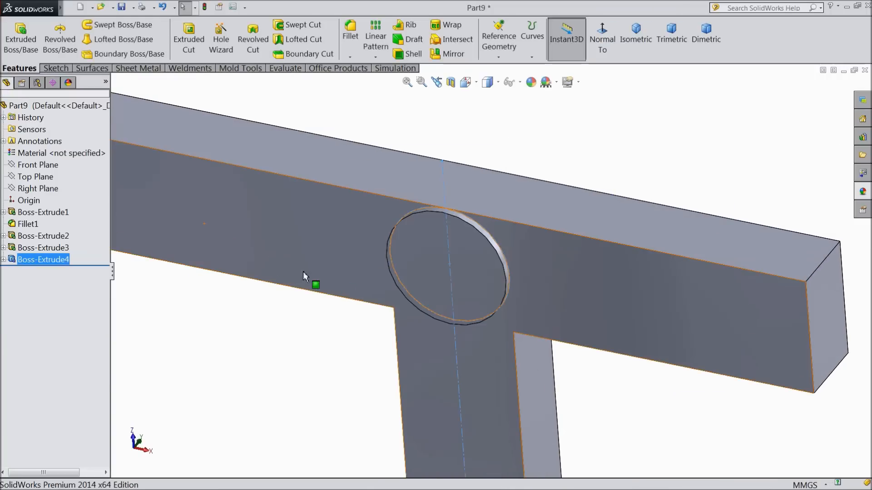
- Start a sketch on the raised disc's face and draw a concentric circle of about 13 mm radius
{"action": "left_click", "coordinate": [439, 273]}
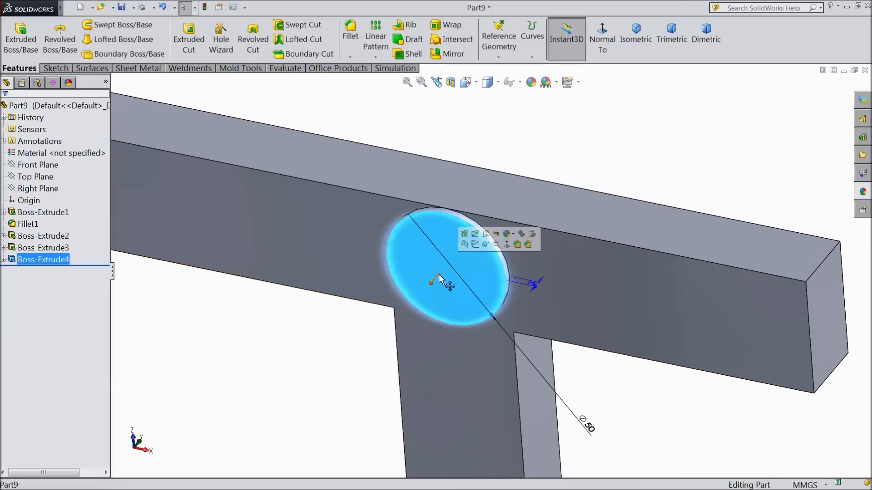
{"action": "left_click", "coordinate": [474, 245]}
{"action": "left_click", "coordinate": [55, 69]}
{"action": "left_click", "coordinate": [98, 25]}
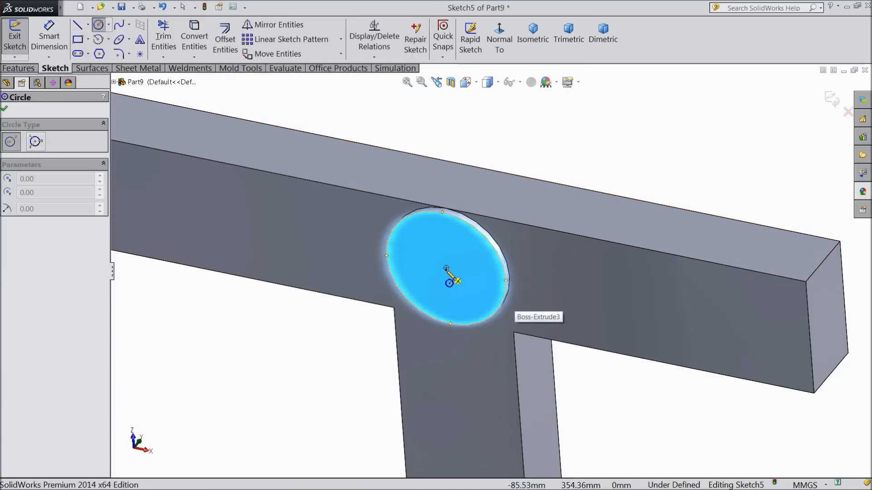
{"action": "left_click", "coordinate": [447, 269]}
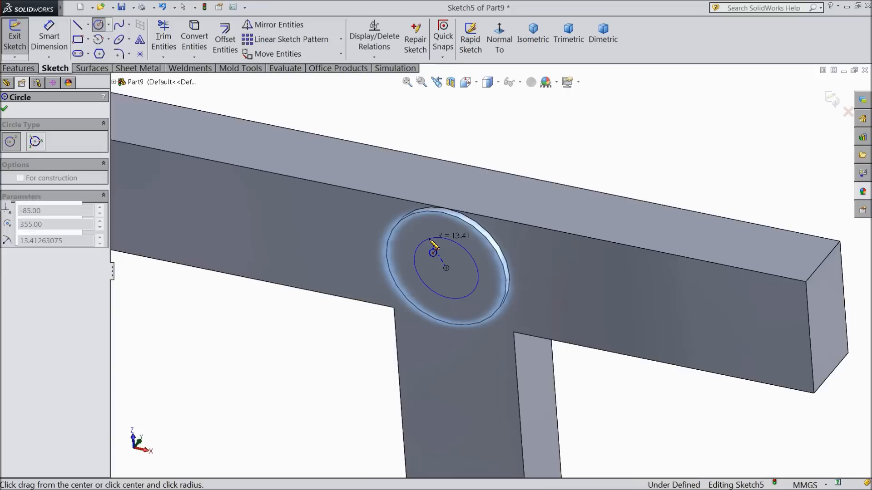
{"action": "left_click", "coordinate": [456, 240]}
- Dimension the inner circle's diameter to 15 mm
{"action": "left_click", "coordinate": [49, 41]}
{"action": "left_click", "coordinate": [460, 241]}
{"action": "left_click", "coordinate": [536, 151]}
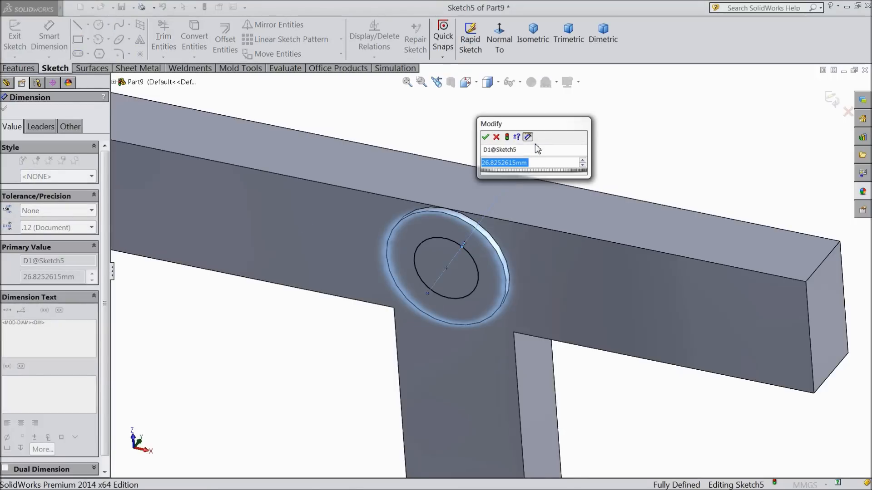
{"action": "type", "text": "15"}
{"action": "left_click", "coordinate": [487, 137]}
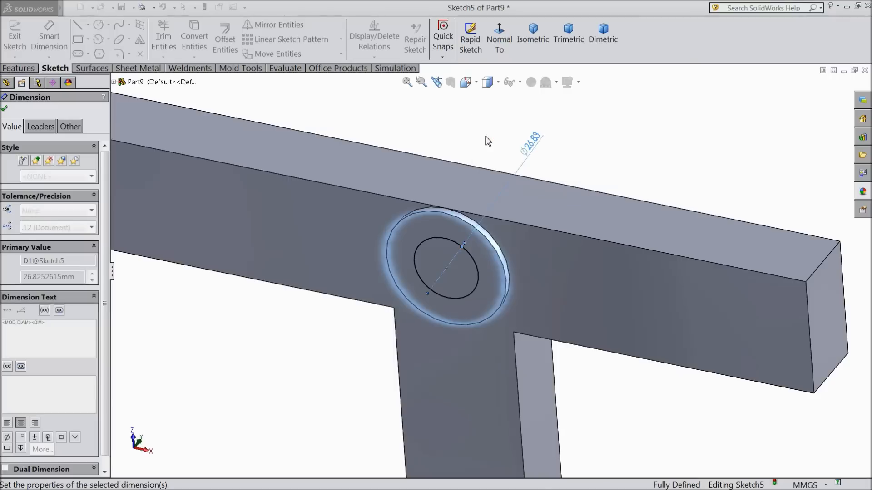
- Extrude the 15 mm circle 20 mm outward from the disc as a round pin
{"action": "left_click", "coordinate": [28, 69]}
{"action": "left_click", "coordinate": [28, 51]}
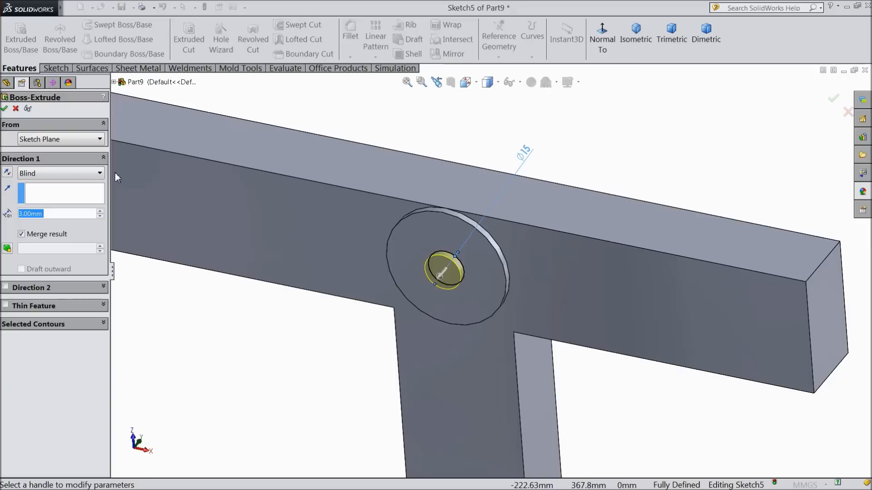
{"action": "type", "text": "20"}
{"action": "key", "text": "Return"}
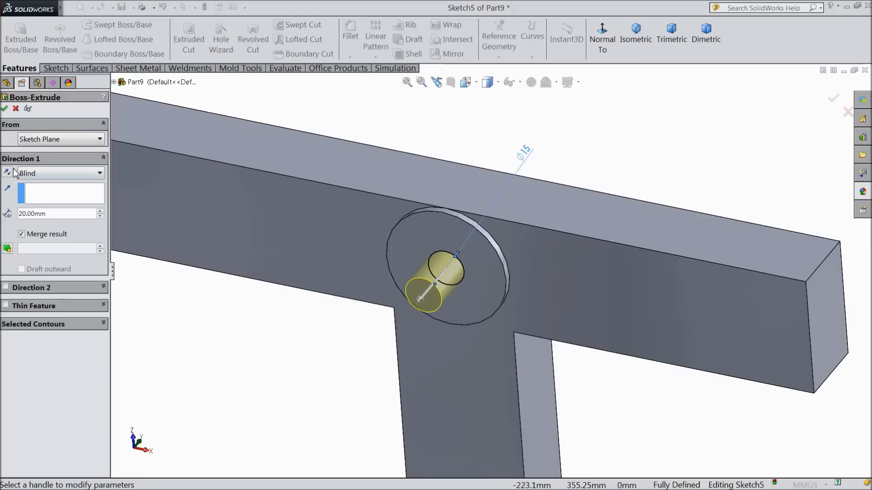
{"action": "left_click", "coordinate": [4, 109]}
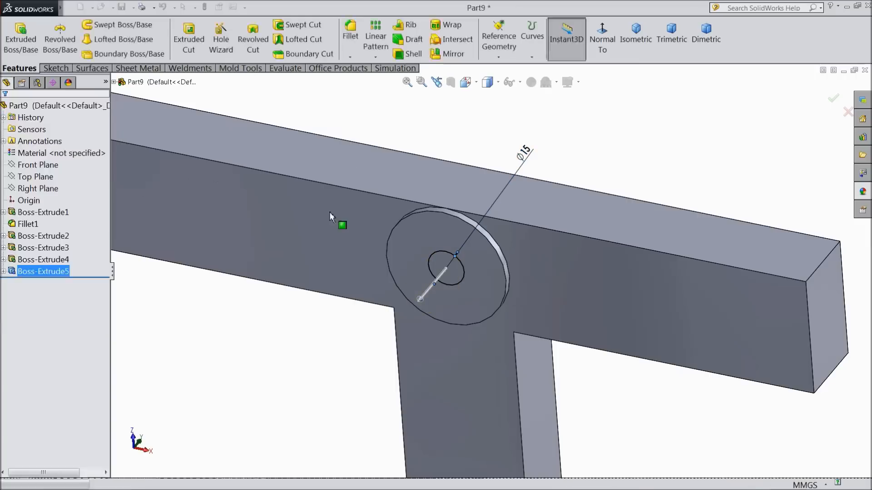
- Start a new sketch on the T-shaped face of the crossbar and stem, viewed straight on
{"action": "scroll", "coordinate": [345, 220], "scroll_direction": "up", "scroll_amount": 6}
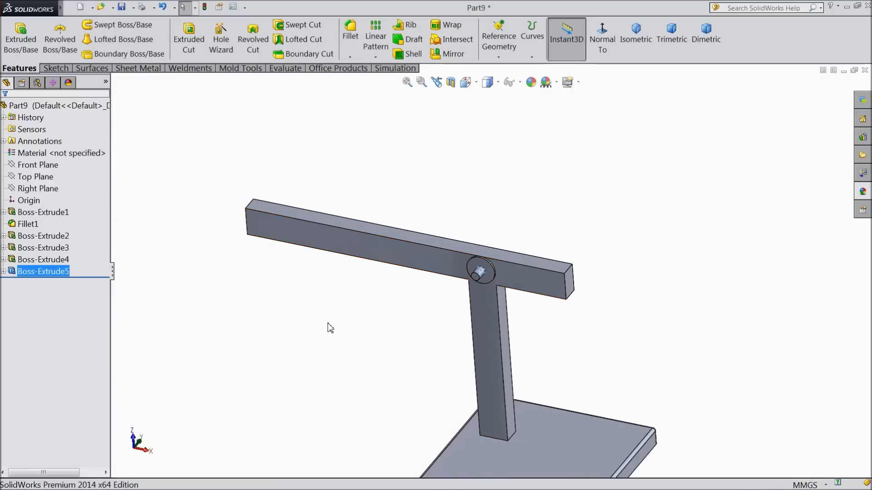
{"action": "left_click", "coordinate": [328, 321]}
{"action": "mouse_move", "coordinate": [333, 314]}
{"action": "middle_mouse_down"}
{"action": "mouse_move", "coordinate": [352, 287]}
{"action": "mouse_move", "coordinate": [347, 306]}
{"action": "middle_mouse_up"}
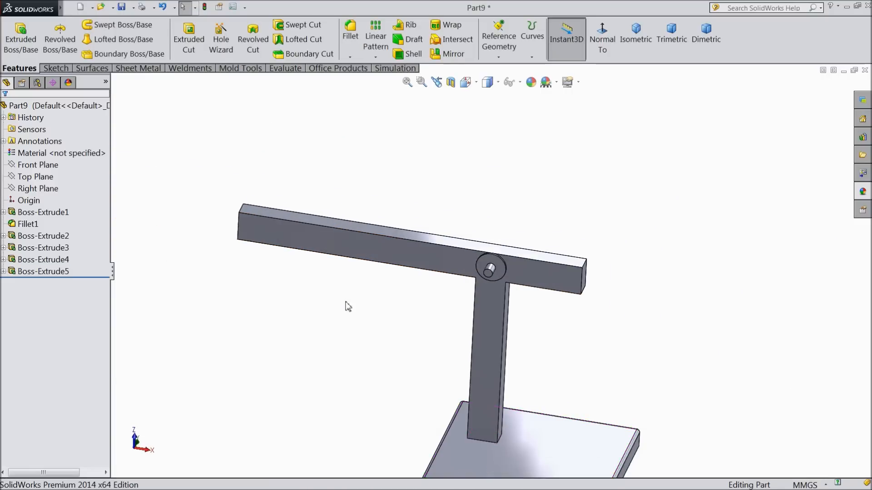
{"action": "left_click", "coordinate": [364, 258]}
{"action": "left_click", "coordinate": [393, 221]}
{"action": "left_click", "coordinate": [602, 32]}
{"action": "left_click", "coordinate": [55, 68]}
{"action": "left_click", "coordinate": [98, 25]}
{"action": "scroll", "coordinate": [399, 142], "scroll_direction": "down", "scroll_amount": 2}
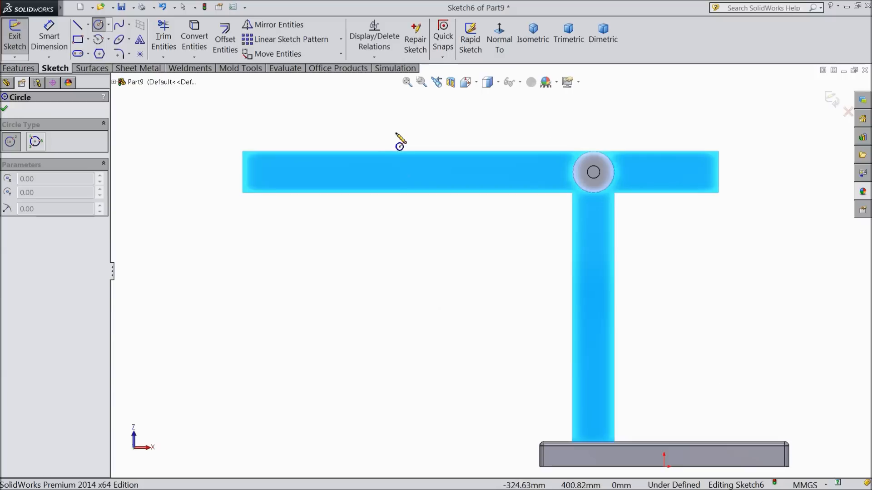
- Draw a short horizontal centerline inward from the midpoint of the end edge on the crossbar's longer arm
{"action": "left_click", "coordinate": [87, 25]}
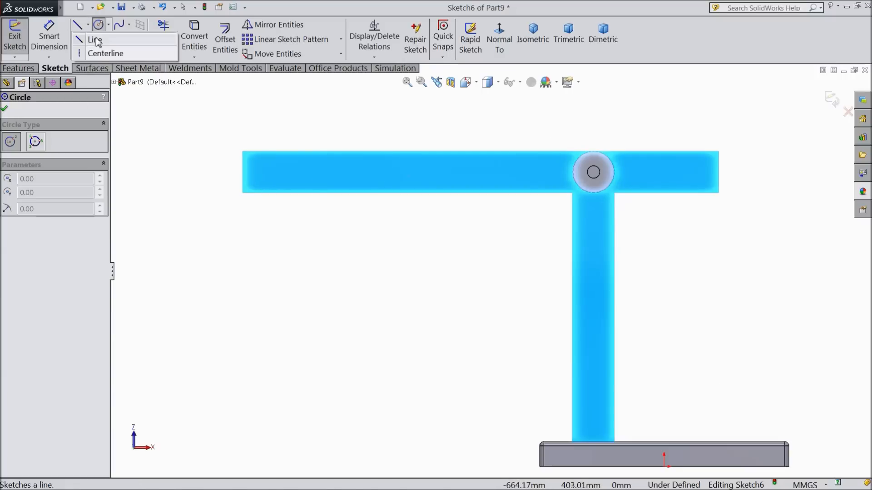
{"action": "left_click", "coordinate": [87, 52]}
{"action": "scroll", "coordinate": [586, 174], "scroll_direction": "down", "scroll_amount": 1}
{"action": "scroll", "coordinate": [283, 182], "scroll_direction": "down", "scroll_amount": 1}
{"action": "scroll", "coordinate": [221, 186], "scroll_direction": "up", "scroll_amount": 1}
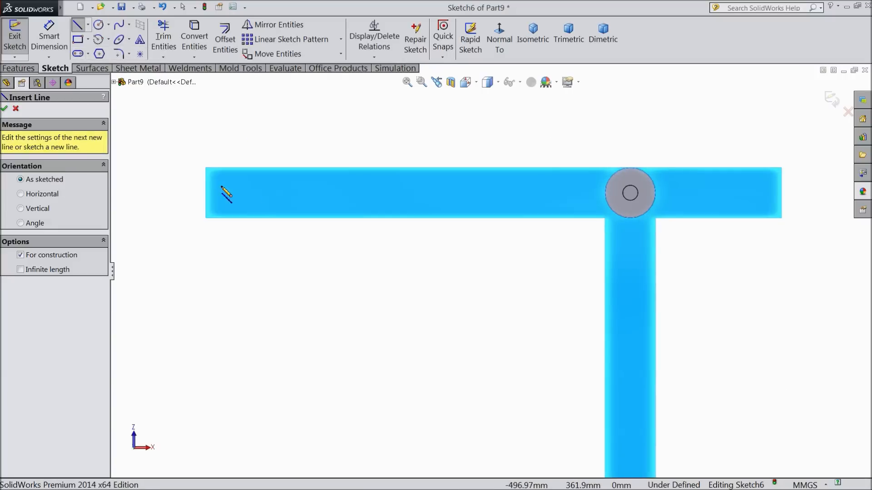
{"action": "left_click", "coordinate": [206, 193]}
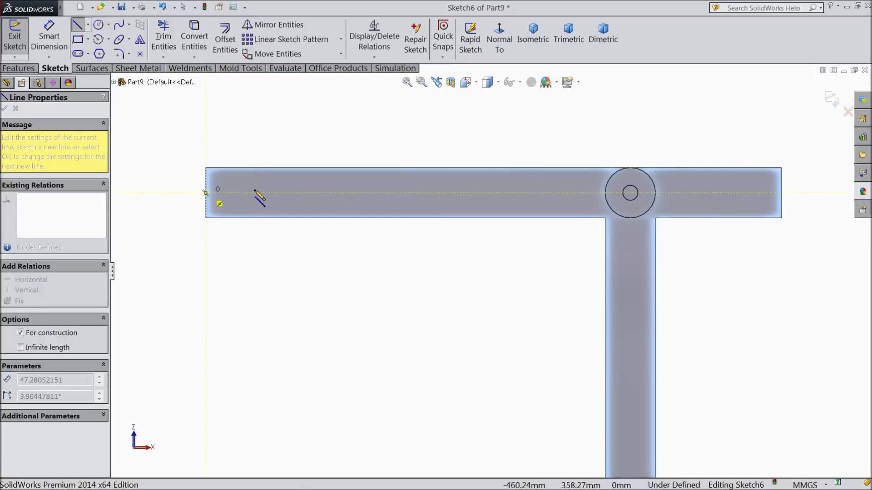
{"action": "left_click", "coordinate": [270, 193]}
{"action": "right_click", "coordinate": [281, 140]}
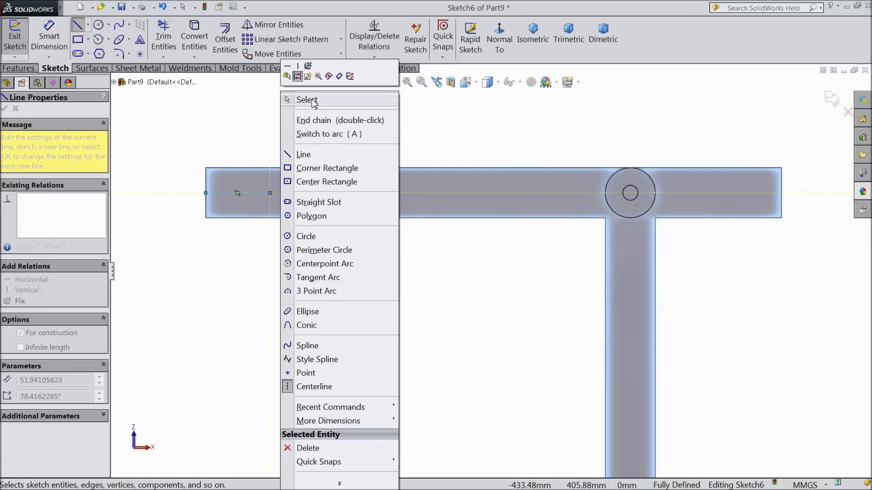
{"action": "left_click", "coordinate": [302, 97]}
- Draw a circle of about 98 mm diameter centered on the short centerline near the crossbar's end
{"action": "left_click", "coordinate": [98, 27]}
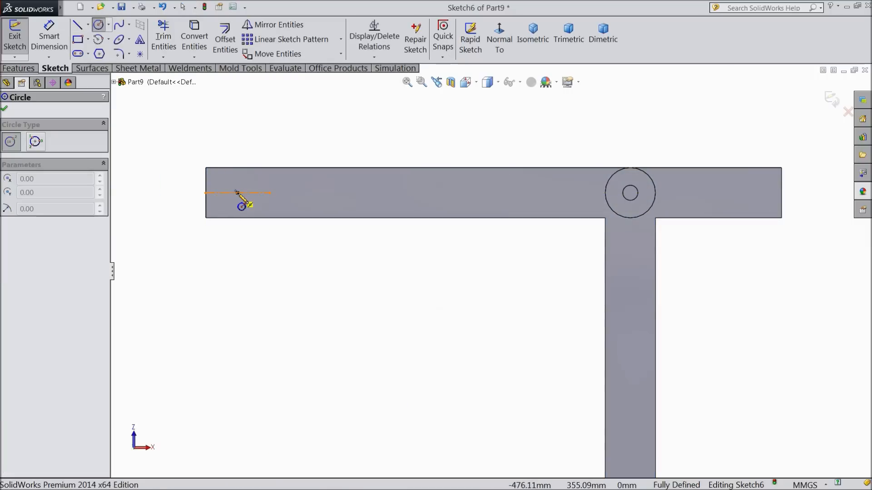
{"action": "left_click", "coordinate": [227, 193]}
{"action": "left_click", "coordinate": [236, 242]}
- Dimension the diameter of the circle at the crossbar's end to 40 mm
{"action": "left_click", "coordinate": [49, 36]}
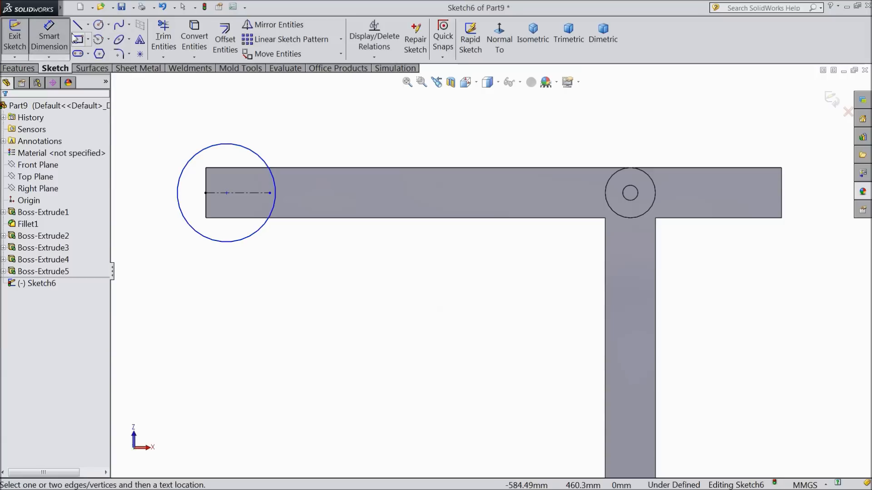
{"action": "left_click", "coordinate": [180, 194]}
{"action": "left_click", "coordinate": [164, 278]}
{"action": "type", "text": "50"}
{"action": "key", "text": "BackSpace"}
{"action": "key", "text": "BackSpace"}
{"action": "type", "text": "40"}
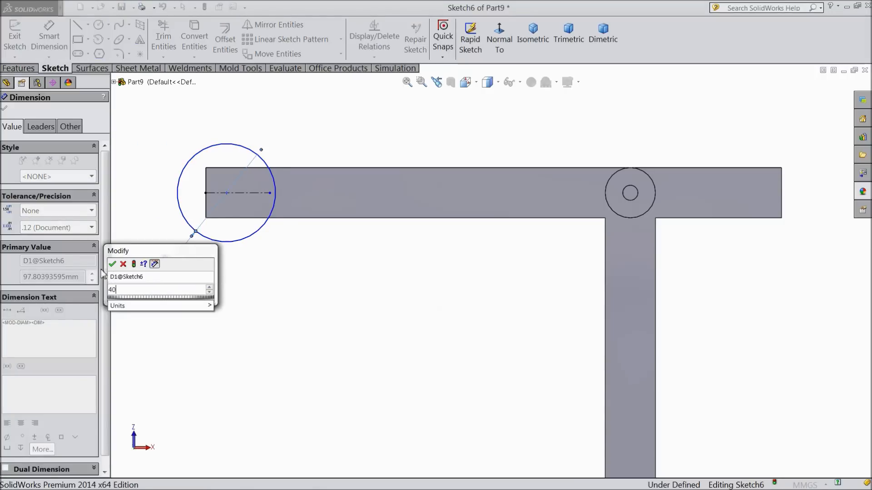
{"action": "left_click", "coordinate": [113, 264]}
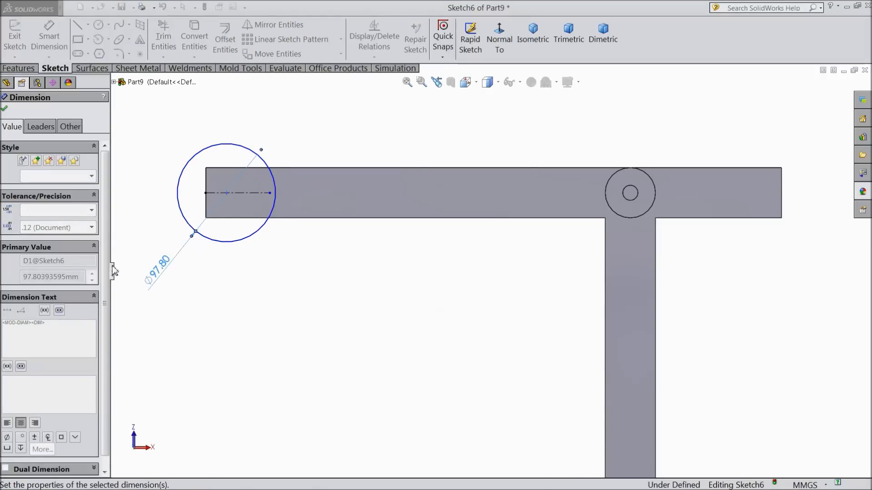
{"action": "left_click", "coordinate": [5, 110]}
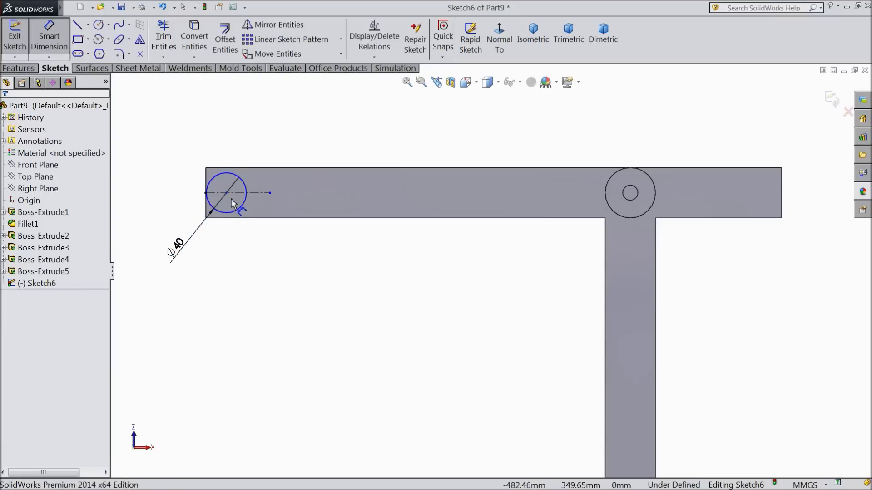
- Dimension the horizontal distance between the 40 mm circle's center and the pin's center to 404.40 mm
{"action": "left_click_drag", "start_coordinate": [239, 210], "coordinate": [639, 201]}
{"action": "left_click", "coordinate": [631, 193]}
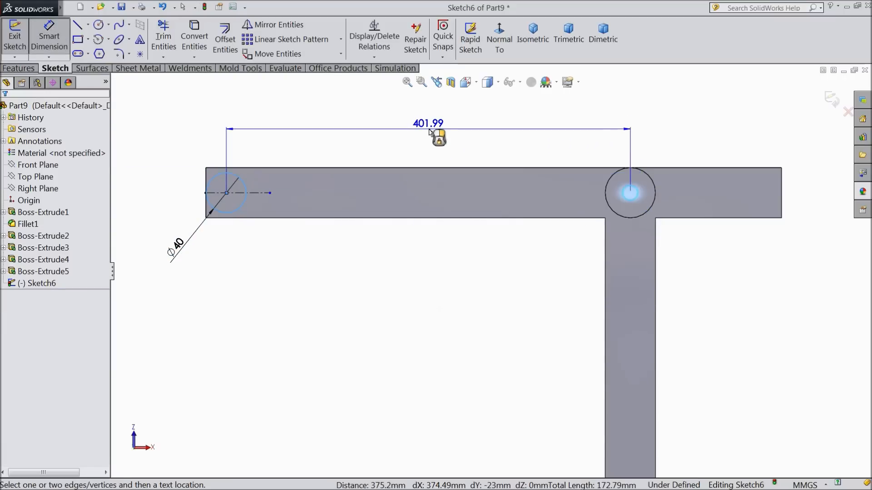
{"action": "left_click", "coordinate": [429, 132]}
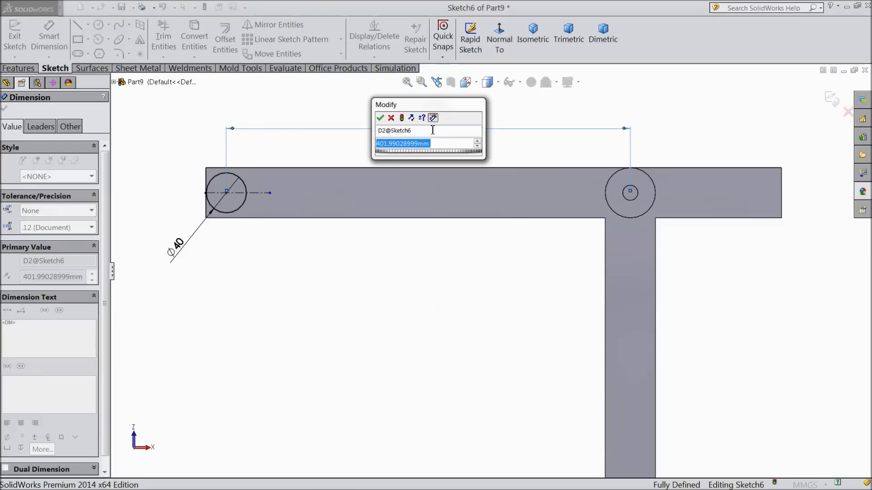
{"action": "type", "text": "4040"}
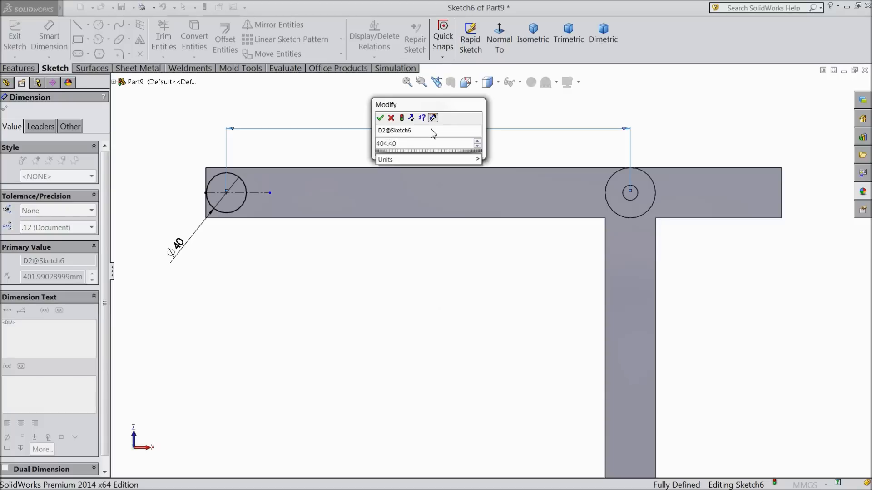
{"action": "left_click", "coordinate": [380, 118]}
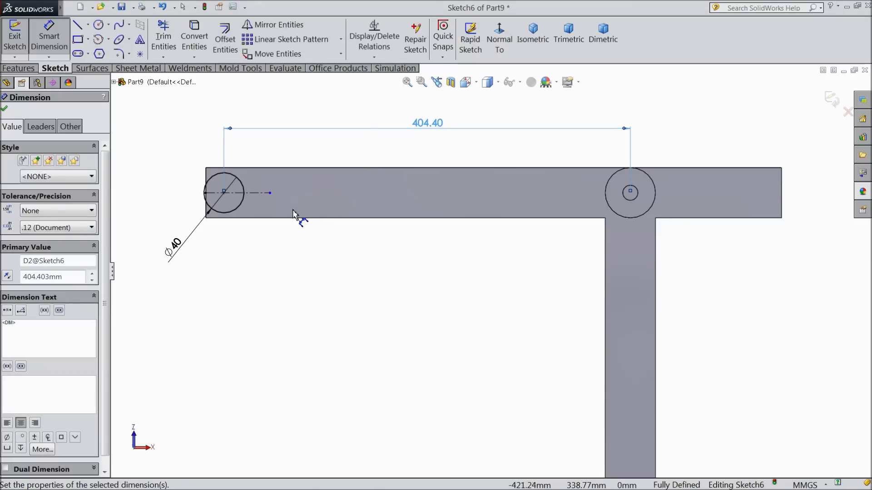
{"action": "left_click", "coordinate": [5, 110]}
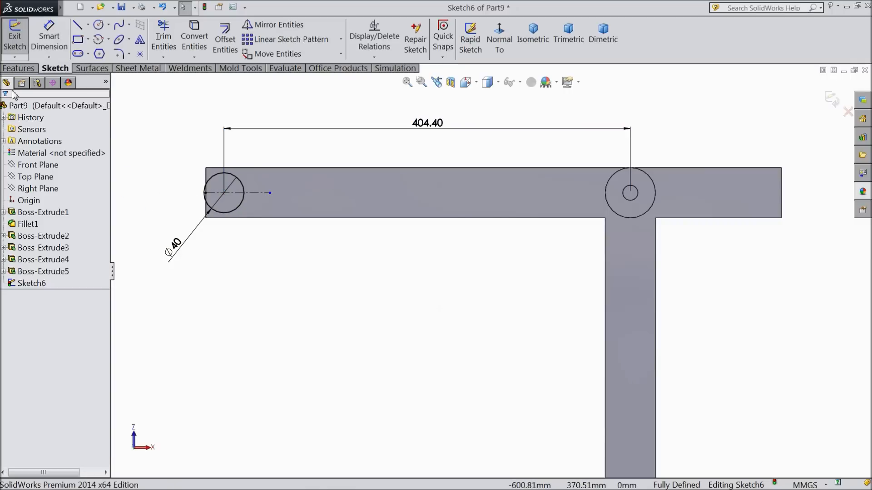
- Extrude the 40 mm circle 20 mm outward from the crossbar's face
{"action": "left_click", "coordinate": [19, 68]}
{"action": "left_click", "coordinate": [20, 40]}
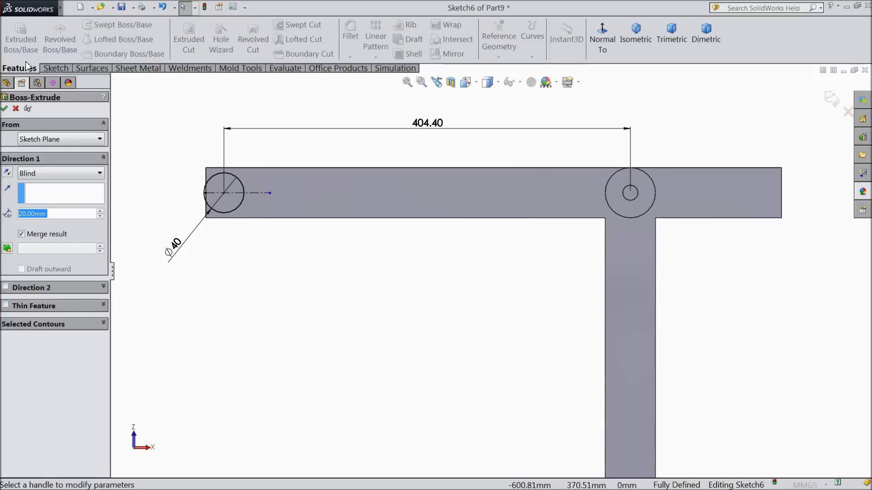
{"action": "left_click", "coordinate": [4, 109]}
- Set the extrusion depth of the 40 mm round boss at the crossbar's end to 25 mm
{"action": "middle_click_drag", "start_coordinate": [323, 251], "coordinate": [299, 317]}
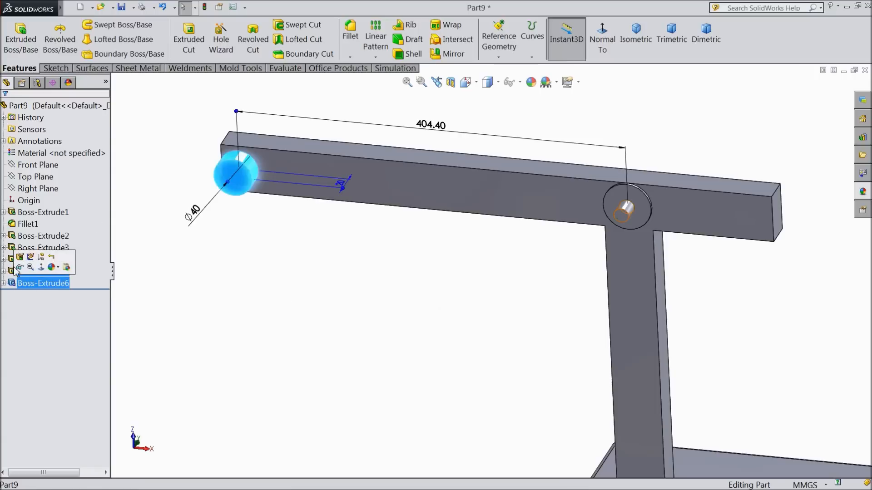
{"action": "left_click", "coordinate": [20, 260]}
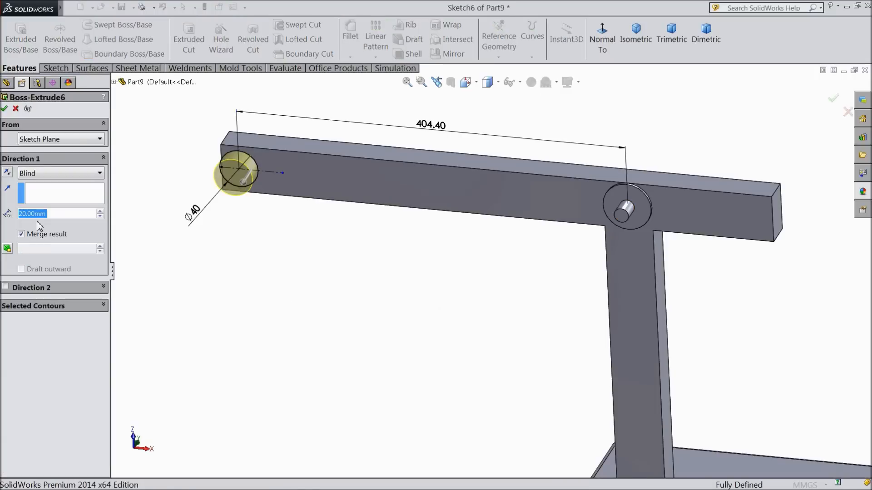
{"action": "type", "text": "25"}
{"action": "key", "text": "Return"}
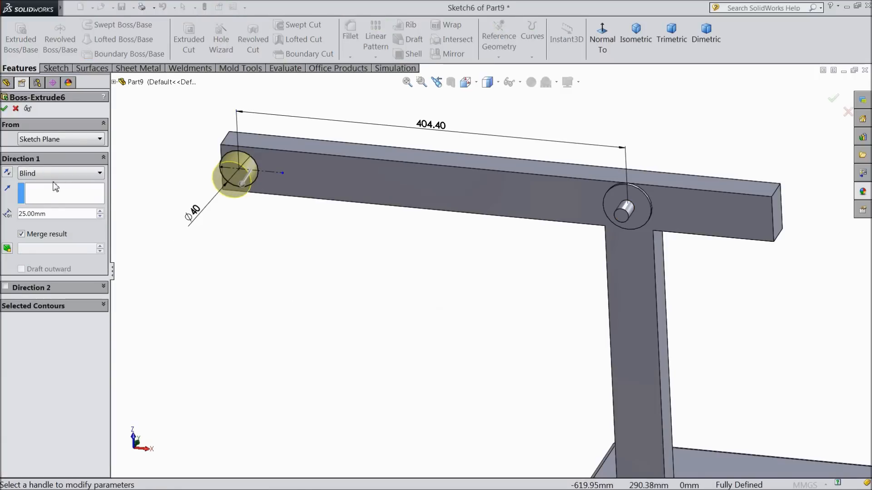
{"action": "left_click", "coordinate": [5, 109]}
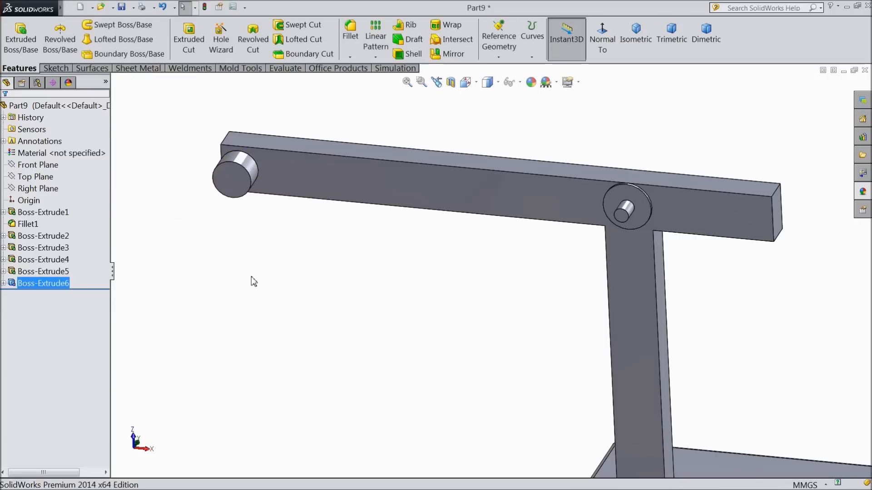
- Sketch a circle about 15.5 mm in diameter on the end boss's front face, concentric with the boss
{"action": "mouse_move", "coordinate": [261, 266]}
{"action": "middle_mouse_down"}
{"action": "mouse_move", "coordinate": [290, 184]}
{"action": "mouse_move", "coordinate": [274, 241]}
{"action": "mouse_move", "coordinate": [251, 231]}
{"action": "mouse_move", "coordinate": [274, 239]}
{"action": "mouse_move", "coordinate": [274, 210]}
{"action": "mouse_move", "coordinate": [284, 224]}
{"action": "mouse_move", "coordinate": [276, 253]}
{"action": "mouse_move", "coordinate": [273, 245]}
{"action": "mouse_move", "coordinate": [290, 251]}
{"action": "mouse_move", "coordinate": [269, 257]}
{"action": "middle_mouse_up"}
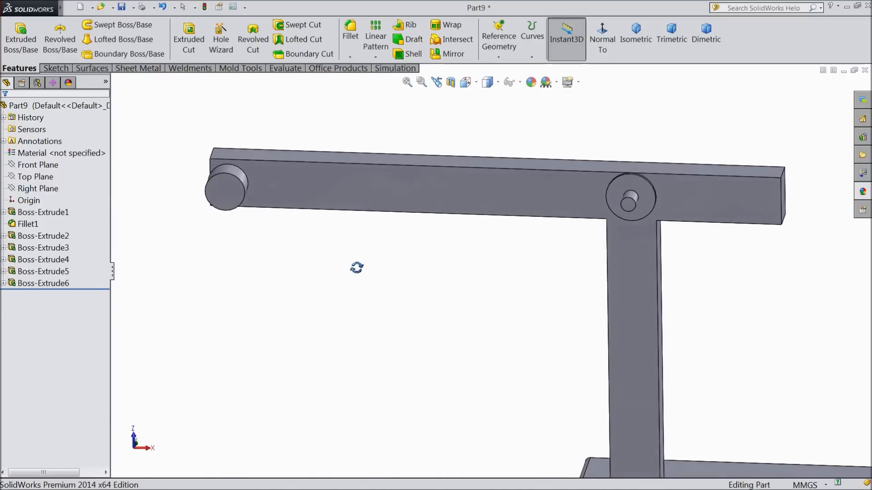
{"action": "scroll", "coordinate": [268, 214], "scroll_direction": "down", "scroll_amount": 5}
{"action": "left_click", "coordinate": [248, 184]}
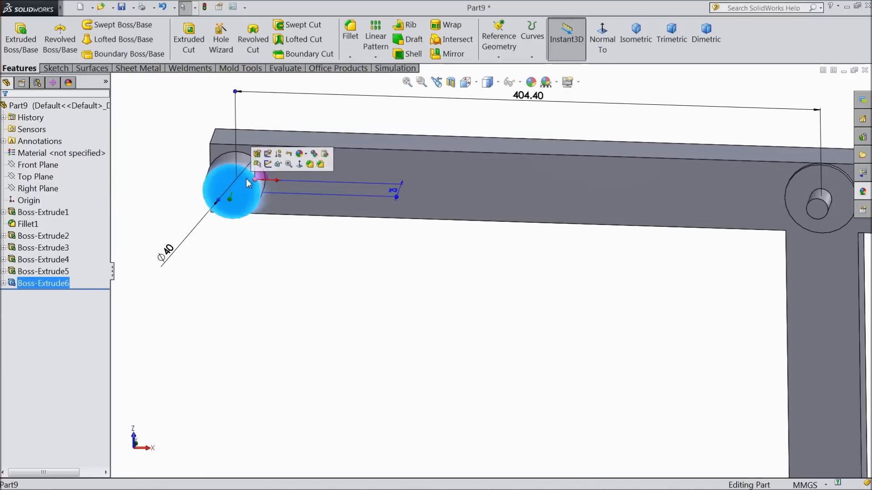
{"action": "left_click", "coordinate": [268, 164]}
{"action": "left_click", "coordinate": [602, 41]}
{"action": "scroll", "coordinate": [263, 160], "scroll_direction": "down", "scroll_amount": 3}
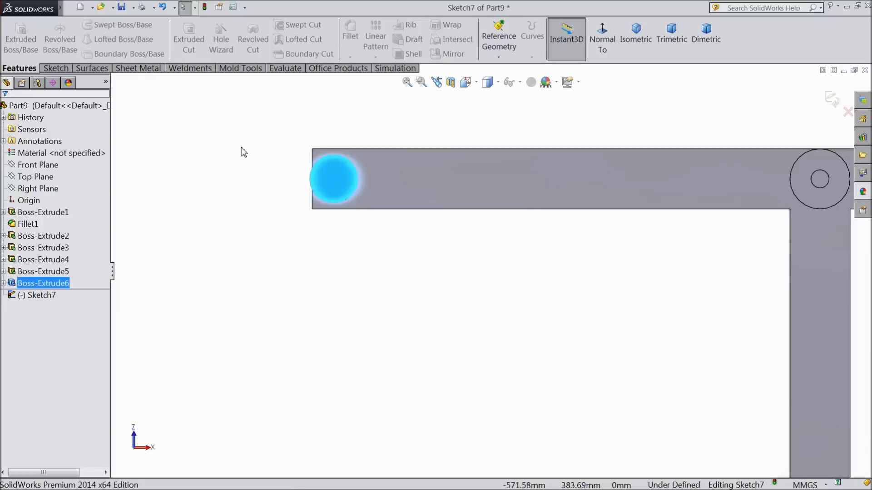
{"action": "left_click", "coordinate": [53, 69]}
{"action": "left_click", "coordinate": [98, 24]}
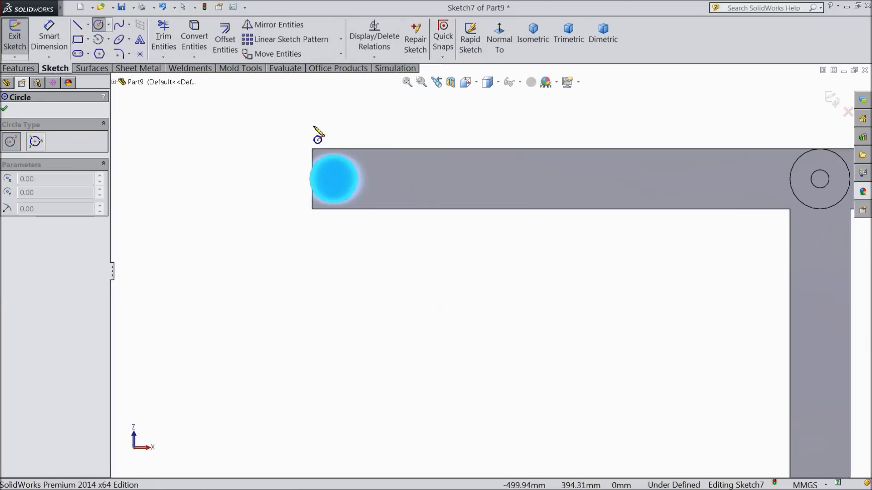
{"action": "scroll", "coordinate": [337, 182], "scroll_direction": "down", "scroll_amount": 2}
{"action": "left_click", "coordinate": [332, 186]}
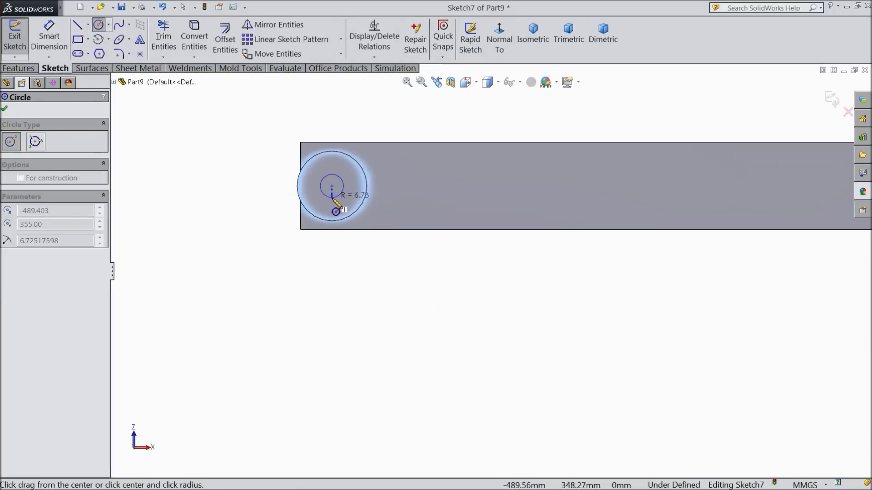
{"action": "left_click", "coordinate": [338, 198]}
- Dimension the diameter of the small circle on the end boss to 15 mm
{"action": "left_click", "coordinate": [49, 36]}
{"action": "left_click", "coordinate": [327, 198]}
{"action": "left_click", "coordinate": [256, 190]}
{"action": "type", "text": "15"}
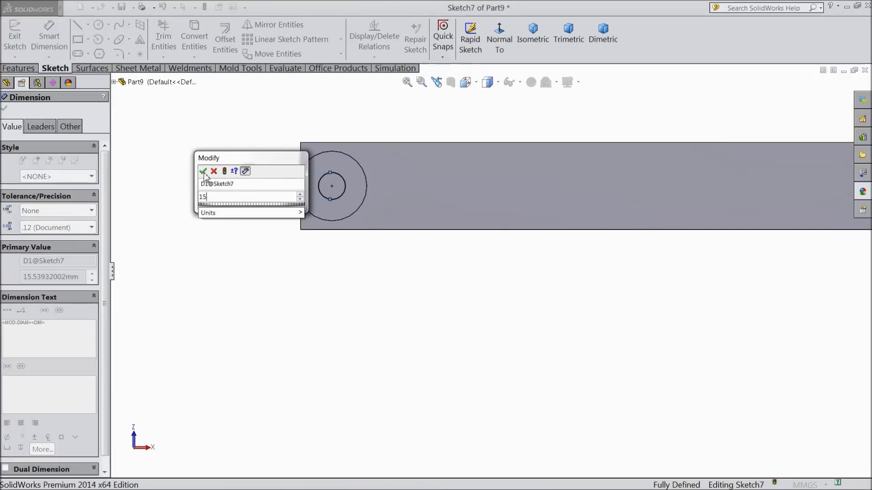
{"action": "left_click", "coordinate": [203, 171]}
{"action": "left_click", "coordinate": [5, 109]}
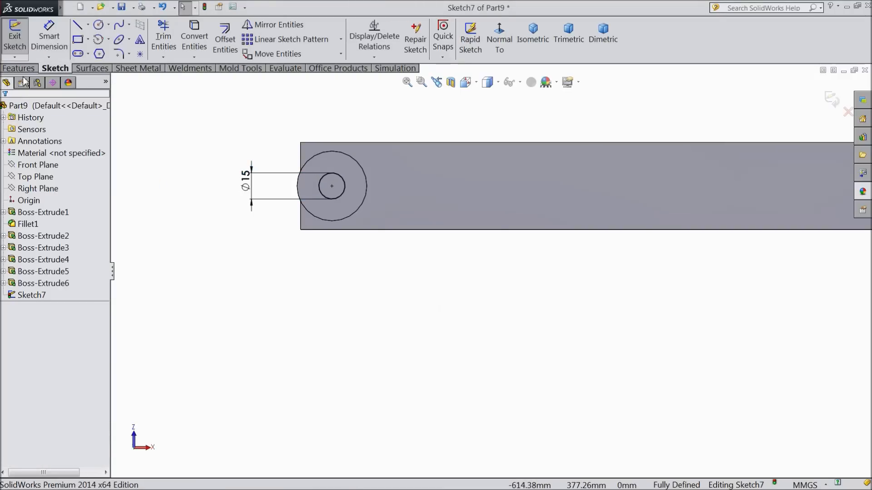
- Extrude the 15 mm circle 20 mm outward from the end boss's face
{"action": "left_click", "coordinate": [27, 67]}
{"action": "left_click", "coordinate": [20, 46]}
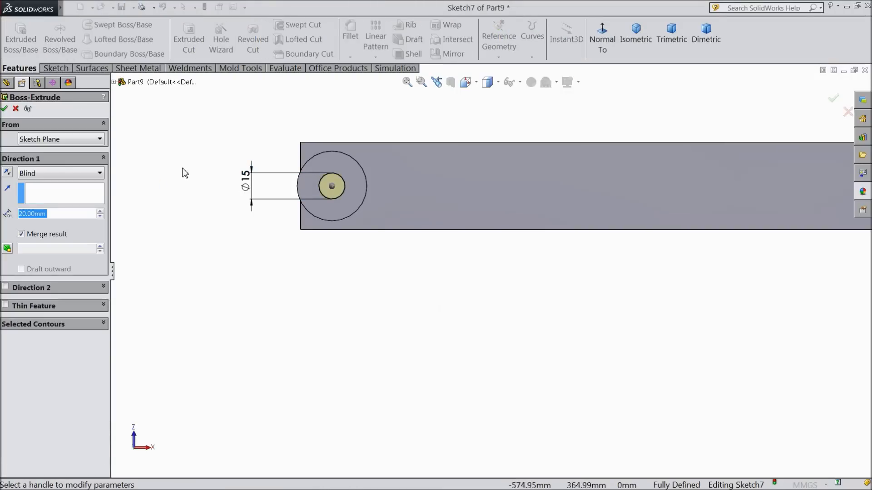
{"action": "middle_click_drag", "start_coordinate": [258, 249], "coordinate": [217, 296]}
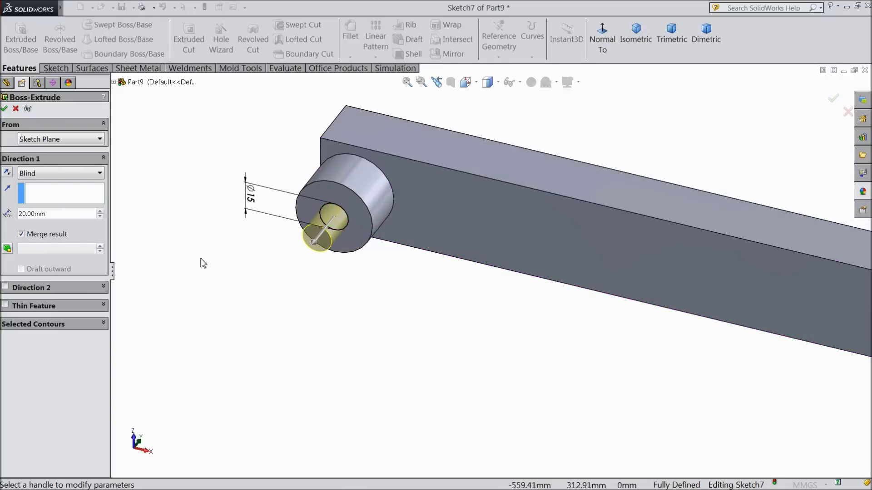
{"action": "left_click", "coordinate": [4, 110]}
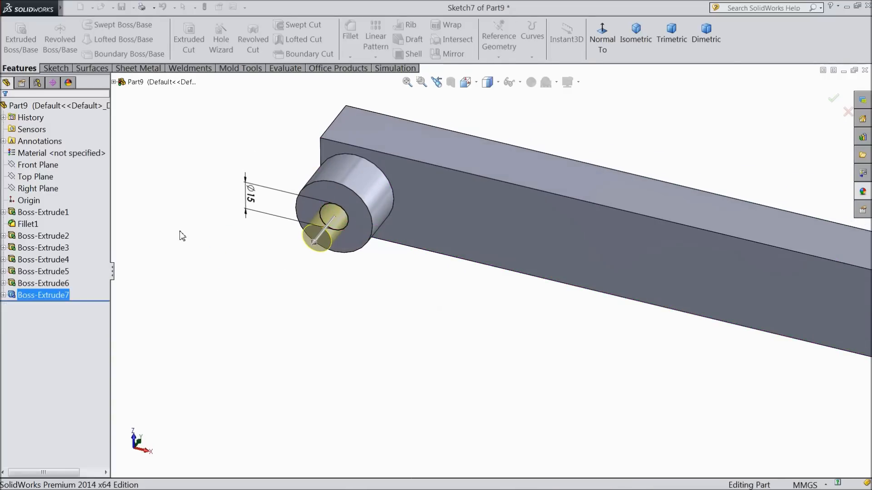
- Sketch a corner rectangle about 59 mm long across the full width of the crossbar's upper face, starting at the end opposite the round boss
{"action": "scroll", "coordinate": [212, 250], "scroll_direction": "up", "scroll_amount": 5}
{"action": "scroll", "coordinate": [427, 315], "scroll_direction": "up", "scroll_amount": 3}
{"action": "middle_click_drag", "start_coordinate": [621, 382], "coordinate": [635, 377]}
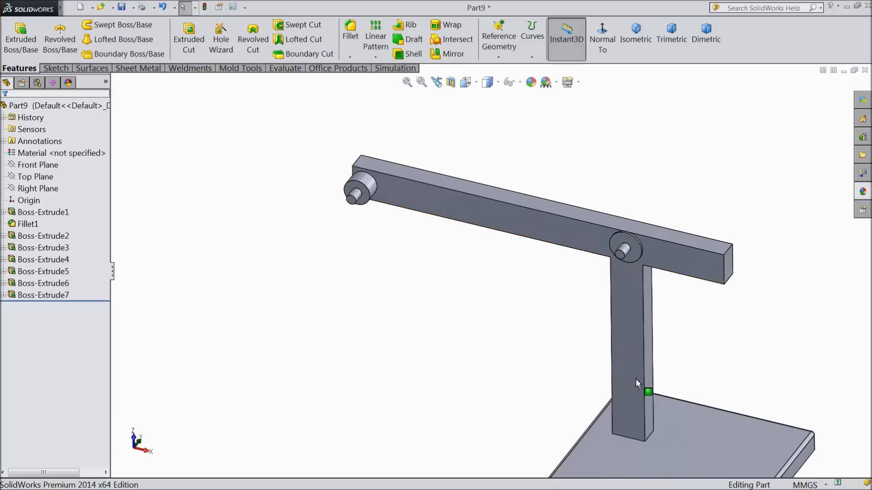
{"action": "middle_click_drag", "start_coordinate": [709, 268], "coordinate": [711, 326]}
{"action": "scroll", "coordinate": [712, 254], "scroll_direction": "down", "scroll_amount": 3}
{"action": "left_click", "coordinate": [712, 252]}
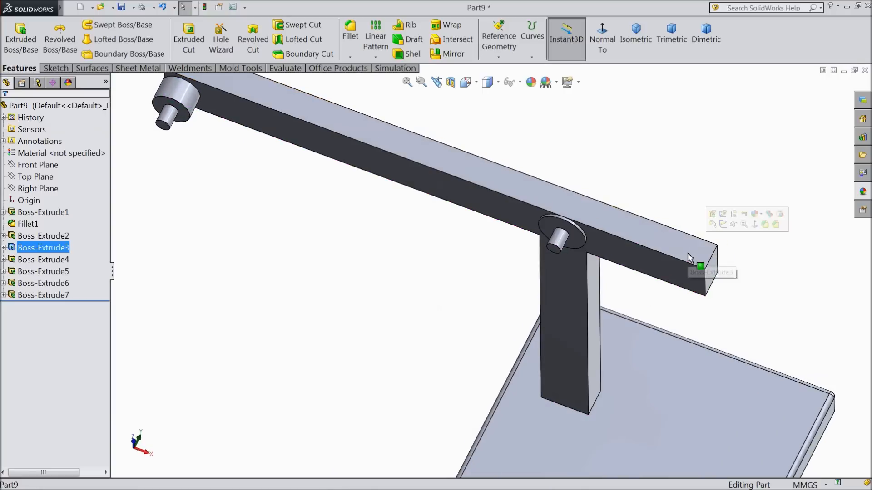
{"action": "left_click", "coordinate": [723, 224]}
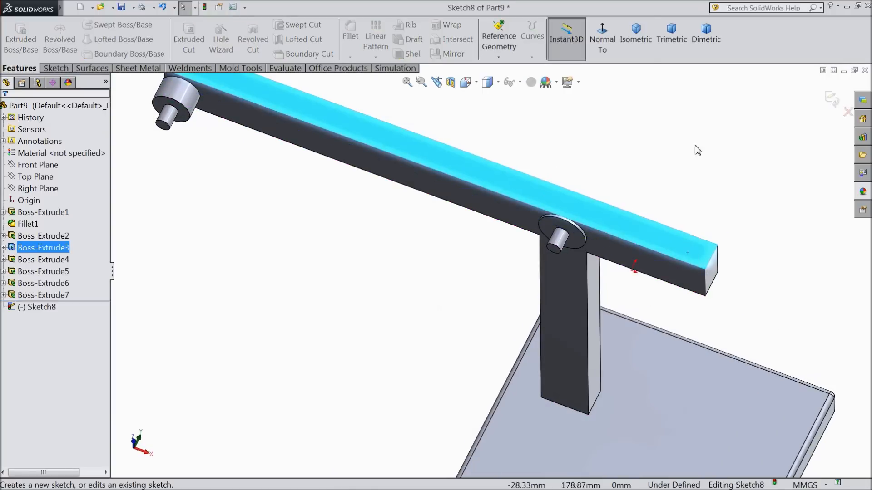
{"action": "left_click", "coordinate": [604, 43]}
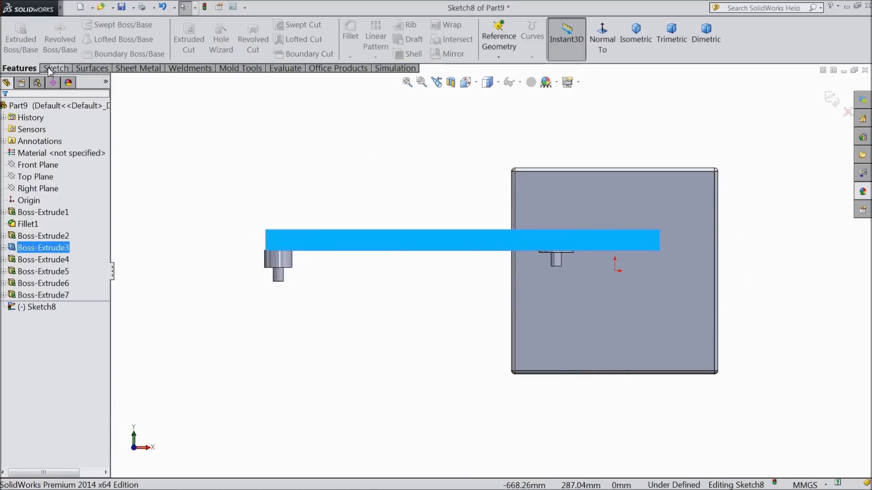
{"action": "left_click", "coordinate": [51, 69]}
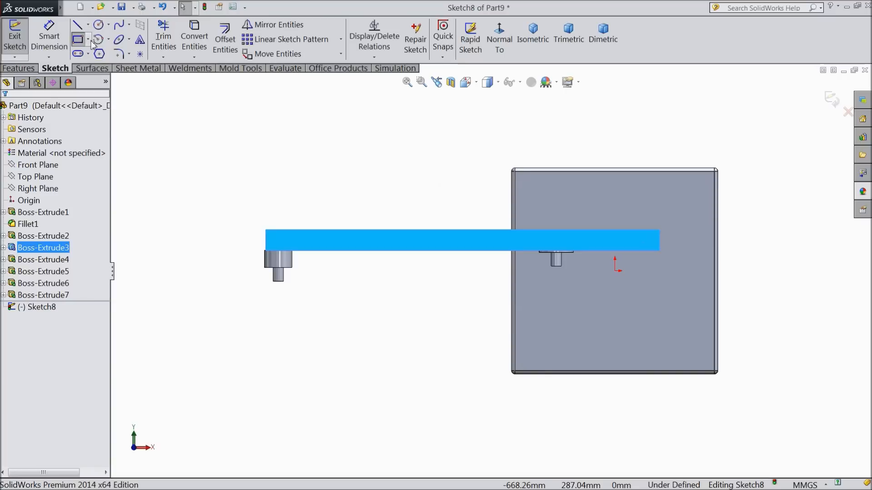
{"action": "left_click", "coordinate": [81, 41]}
{"action": "scroll", "coordinate": [681, 245], "scroll_direction": "down", "scroll_amount": 3}
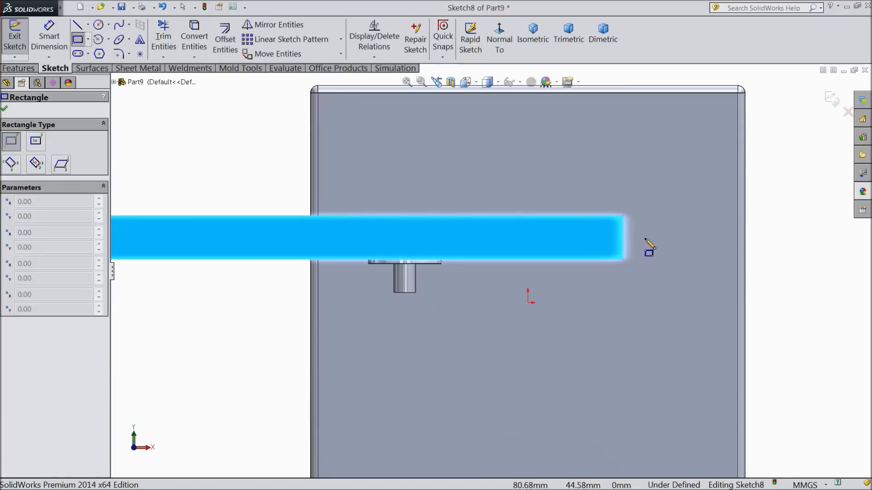
{"action": "left_click", "coordinate": [622, 216]}
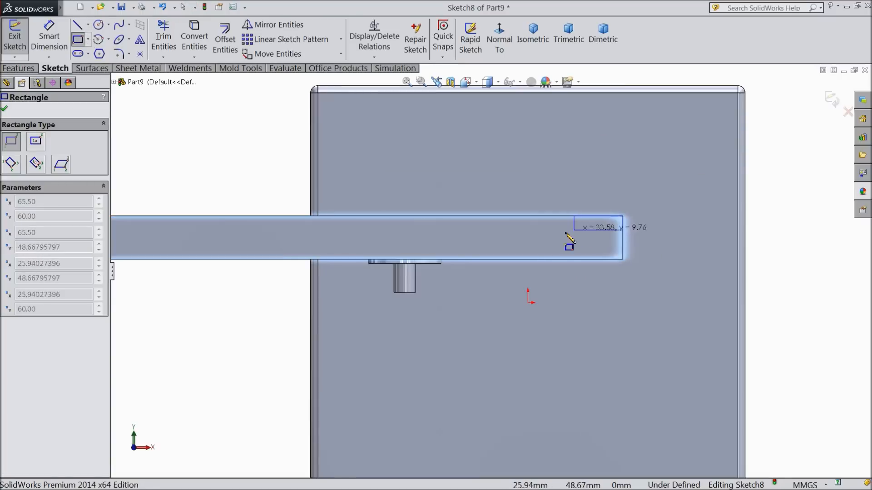
{"action": "left_click", "coordinate": [536, 260]}
- Dimension the length of the rectangle on the crossbar's upper face to 56 mm
{"action": "left_click", "coordinate": [49, 37]}
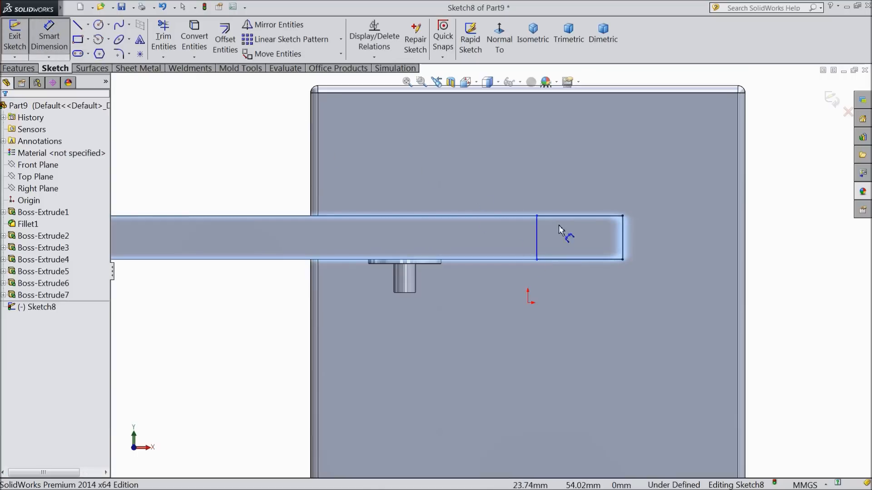
{"action": "left_click", "coordinate": [571, 220]}
{"action": "left_click", "coordinate": [569, 194]}
{"action": "type", "text": "56"}
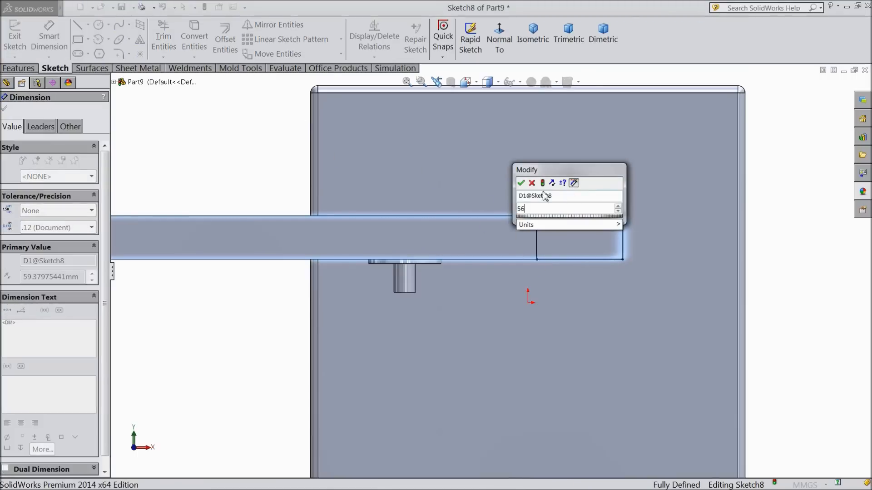
{"action": "left_click", "coordinate": [521, 184]}
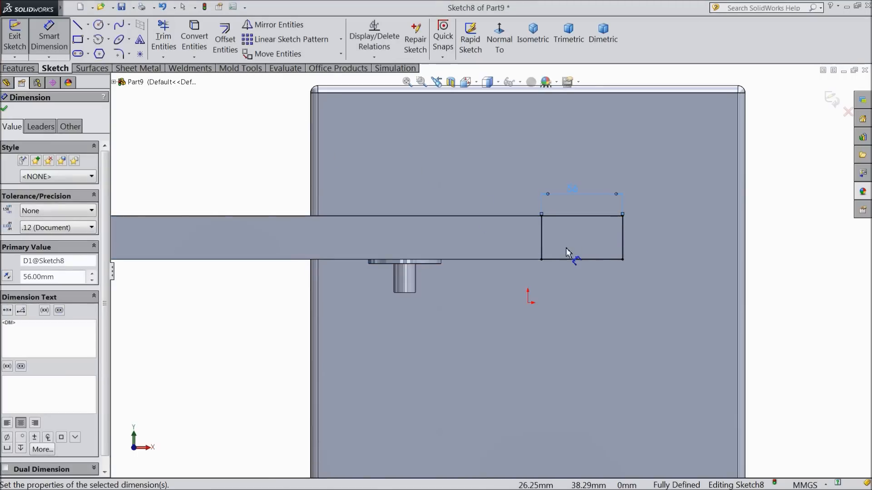
{"action": "left_click", "coordinate": [6, 109]}
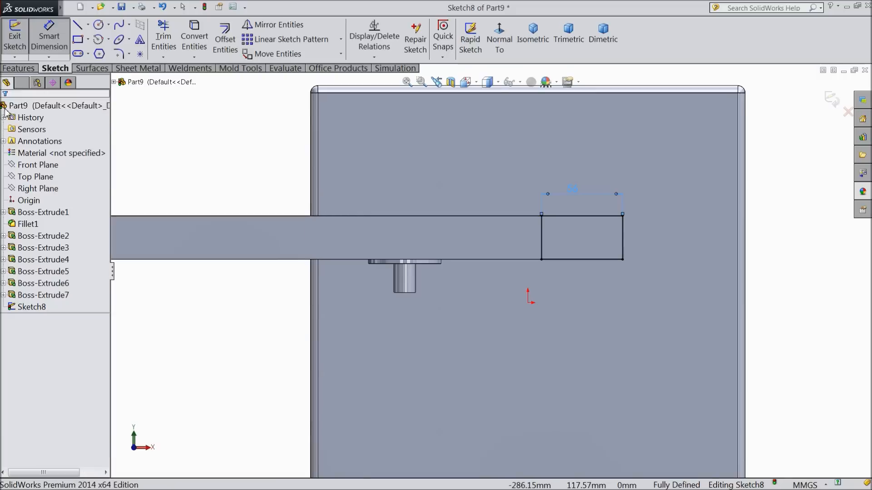
- Extrude the 56 mm rectangle 35 mm upward from the crossbar's upper face
{"action": "left_click", "coordinate": [18, 68]}
{"action": "left_click", "coordinate": [15, 51]}
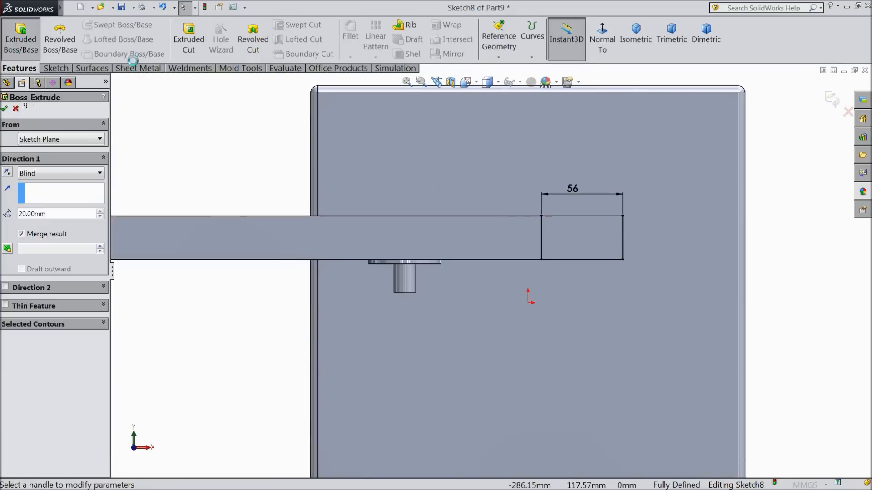
{"action": "left_click", "coordinate": [602, 43]}
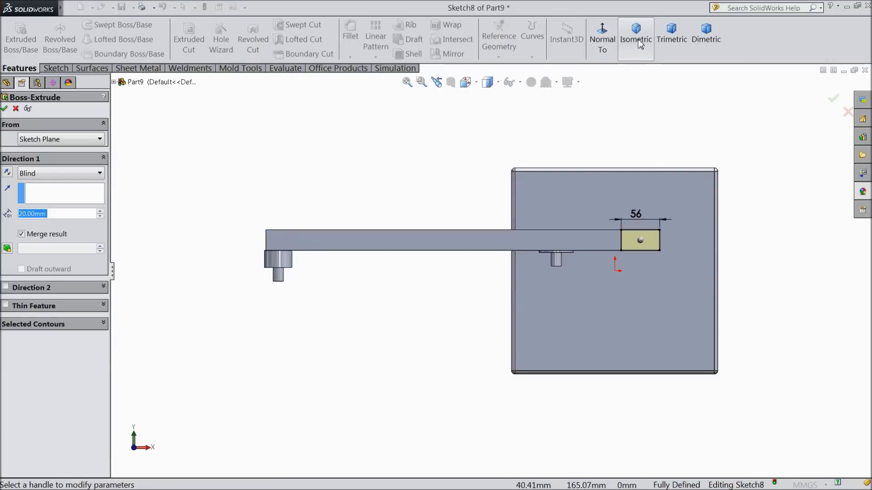
{"action": "left_click", "coordinate": [637, 40]}
{"action": "scroll", "coordinate": [532, 327], "scroll_direction": "down", "scroll_amount": 5}
{"action": "scroll", "coordinate": [532, 327], "scroll_direction": "down", "scroll_amount": 1}
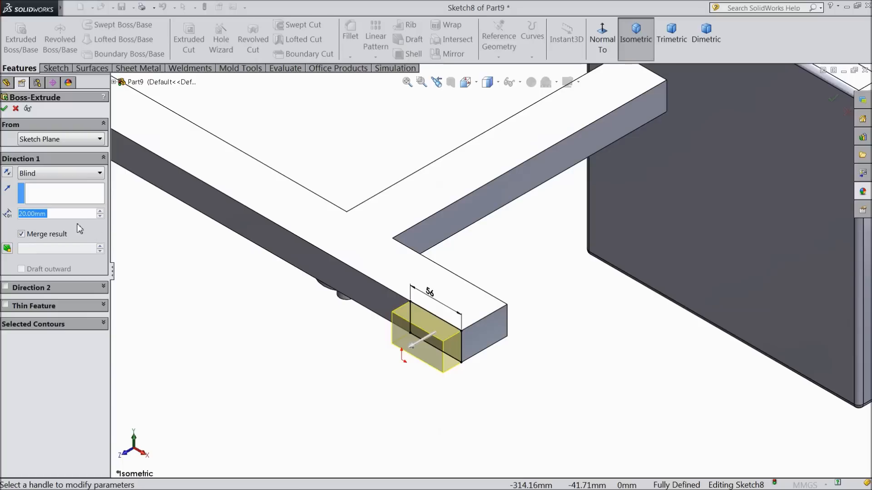
{"action": "type", "text": "35"}
{"action": "key", "text": "Return"}
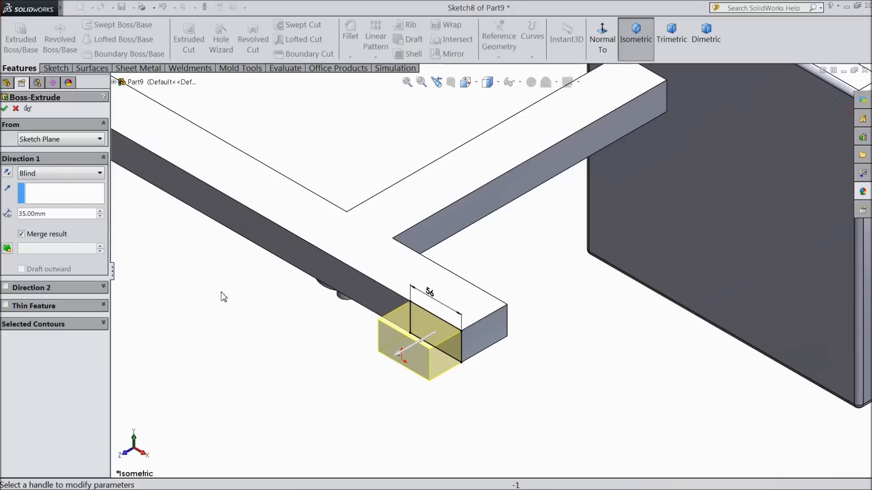
{"action": "left_click", "coordinate": [5, 109]}
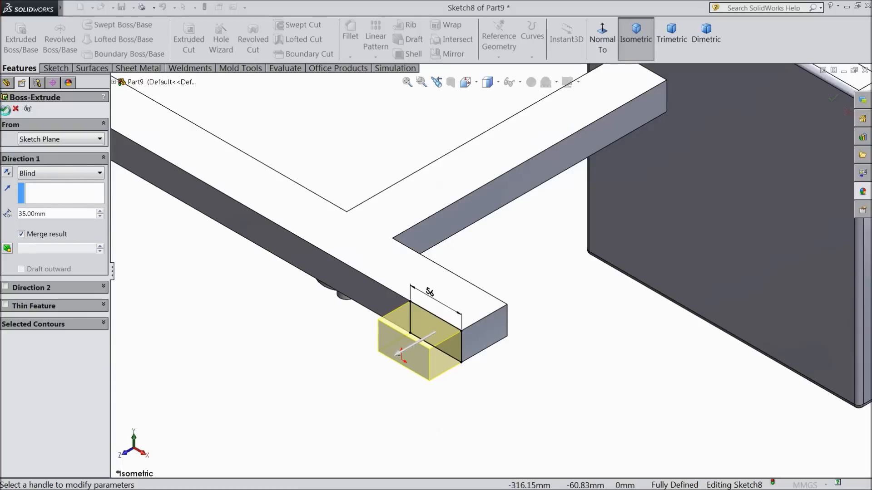
- Reuse the 56 mm rectangle sketch for another 35 mm boss extrusion, starting at a 50 mm offset from the sketch plane
{"action": "key", "text": "z"}
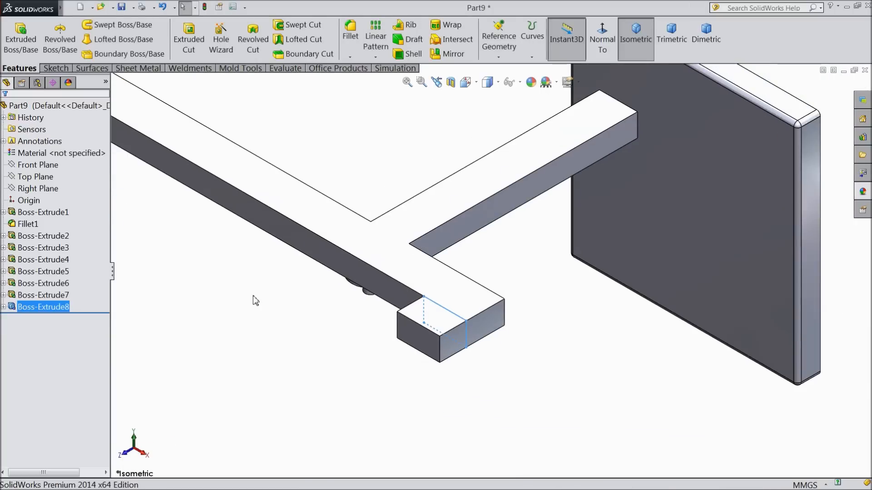
{"action": "left_click", "coordinate": [4, 308]}
{"action": "left_click", "coordinate": [29, 320]}
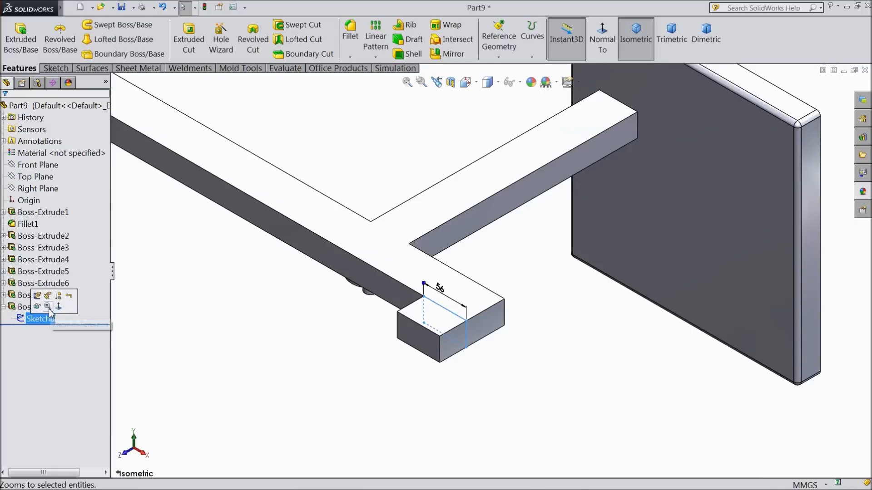
{"action": "left_click", "coordinate": [20, 46]}
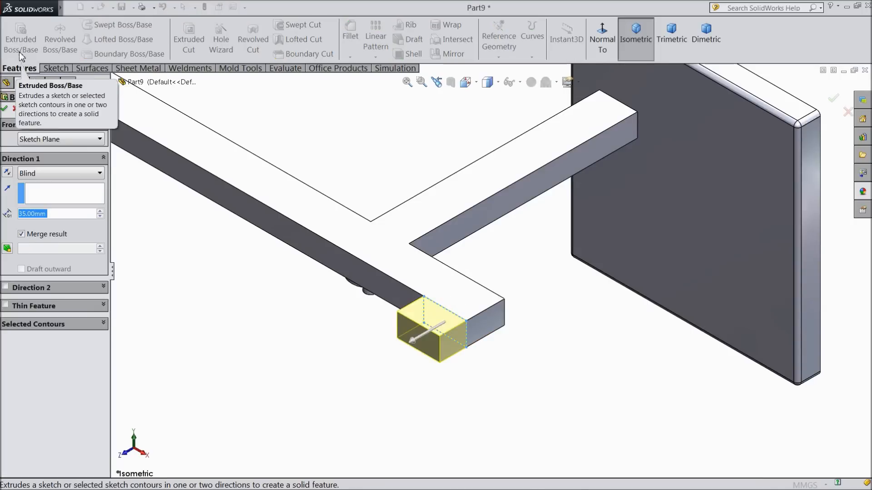
{"action": "left_click", "coordinate": [44, 140]}
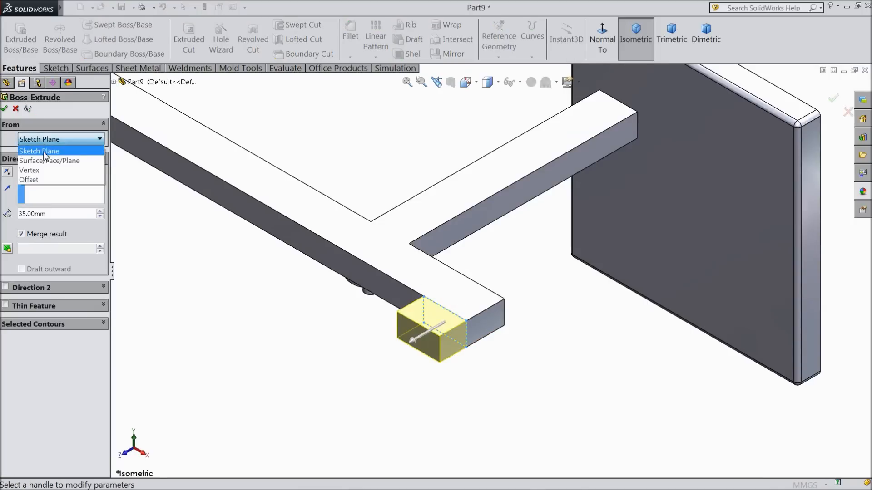
{"action": "left_click", "coordinate": [30, 184]}
{"action": "left_click_drag", "start_coordinate": [45, 156], "coordinate": [18, 155]}
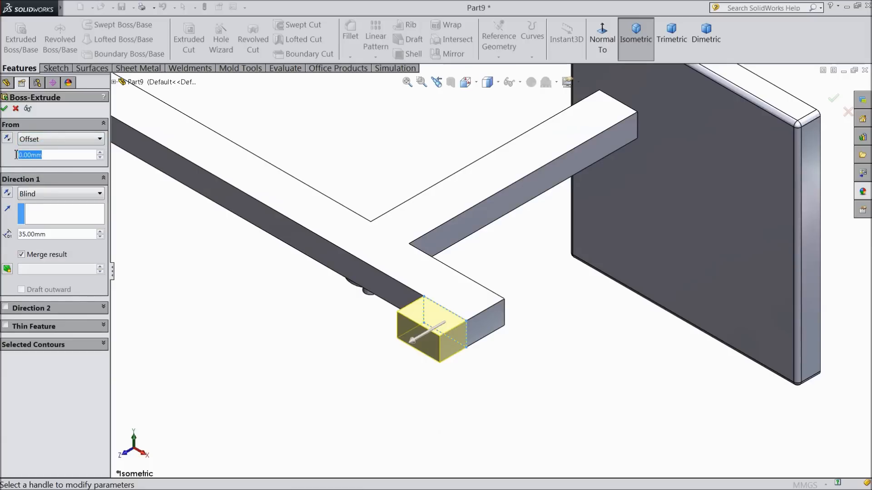
{"action": "type", "text": "50"}
{"action": "key", "text": "Return"}
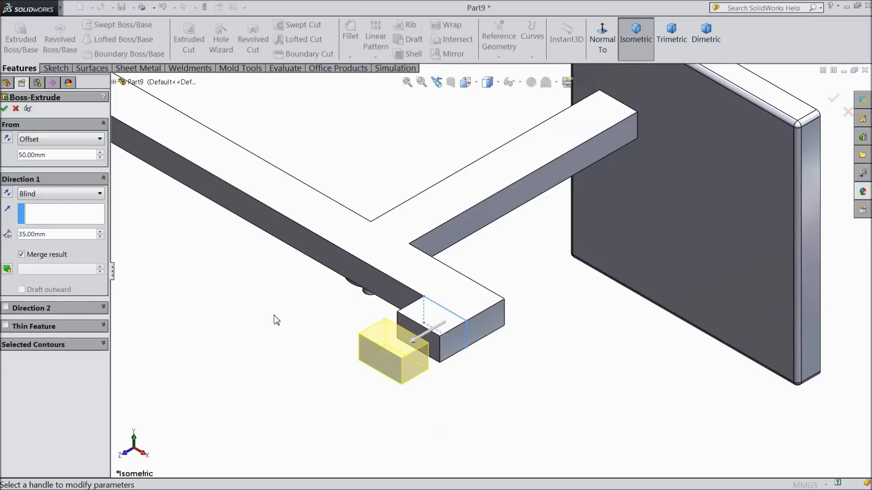
- Reverse both the offset and the extrusion direction to create the 35 mm block on the crossbar's opposite side
{"action": "left_click", "coordinate": [8, 139]}
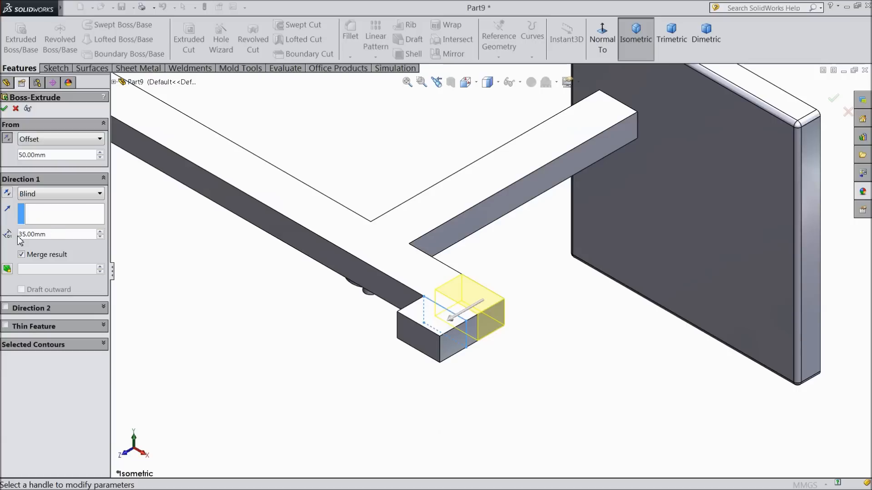
{"action": "left_click", "coordinate": [7, 194]}
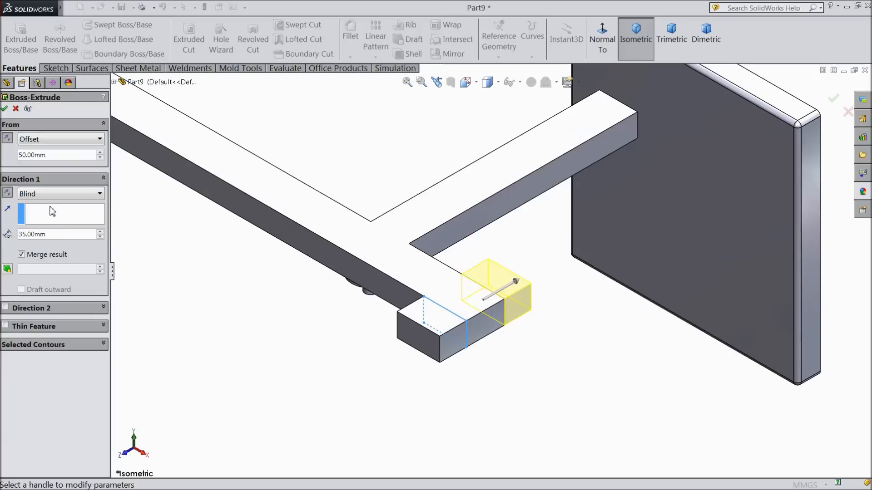
{"action": "middle_click_drag", "start_coordinate": [262, 304], "coordinate": [456, 309]}
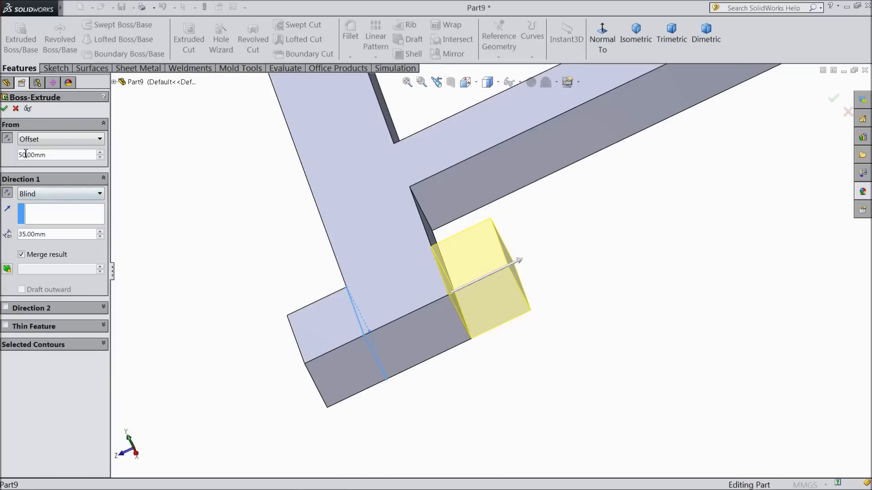
{"action": "left_click", "coordinate": [5, 109]}
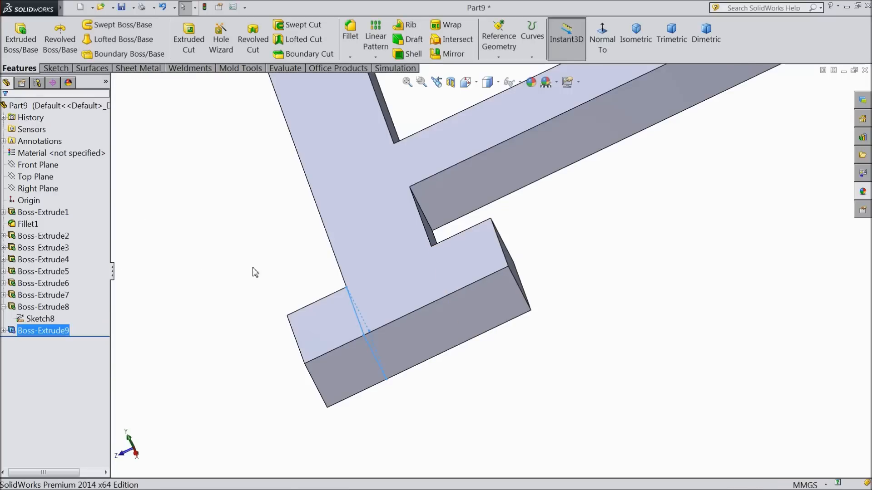
- Start a sketch on the crossbar's T-shaped face on the side with the round bosses, and view it straight on
{"action": "scroll", "coordinate": [271, 297], "scroll_direction": "up", "scroll_amount": 2}
{"action": "middle_click_drag", "start_coordinate": [285, 296], "coordinate": [394, 168]}
{"action": "left_click", "coordinate": [632, 220]}
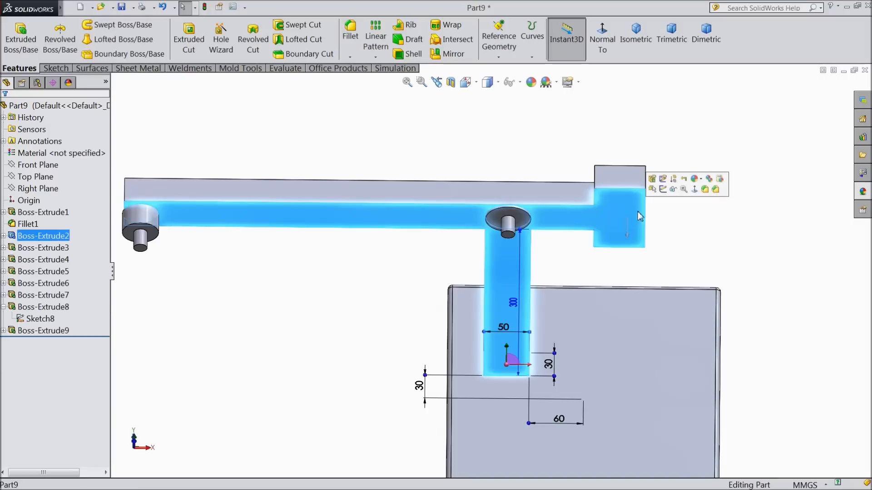
{"action": "left_click", "coordinate": [663, 190]}
{"action": "left_click", "coordinate": [602, 37]}
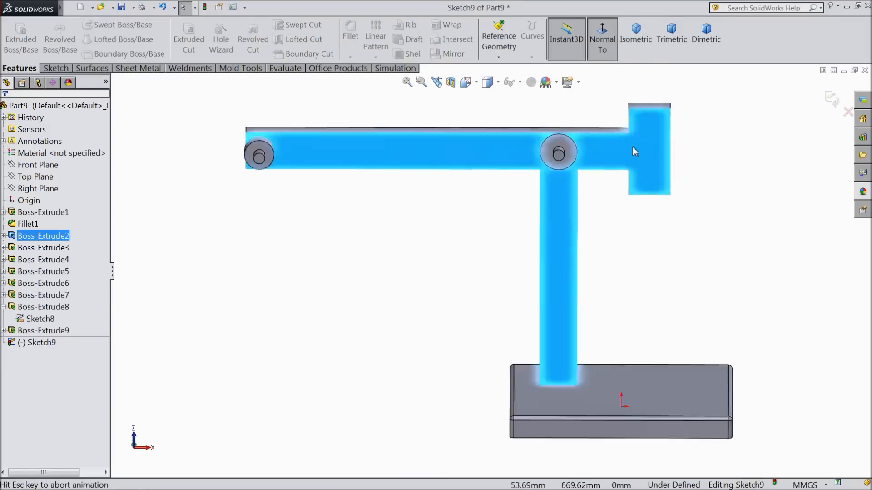
- Draw a vertical centerline upward from the midpoint of the end block's lower edge, and a horizontal centerline about 73 mm long from its upper end toward the crossbar's boss end
{"action": "left_click", "coordinate": [56, 68]}
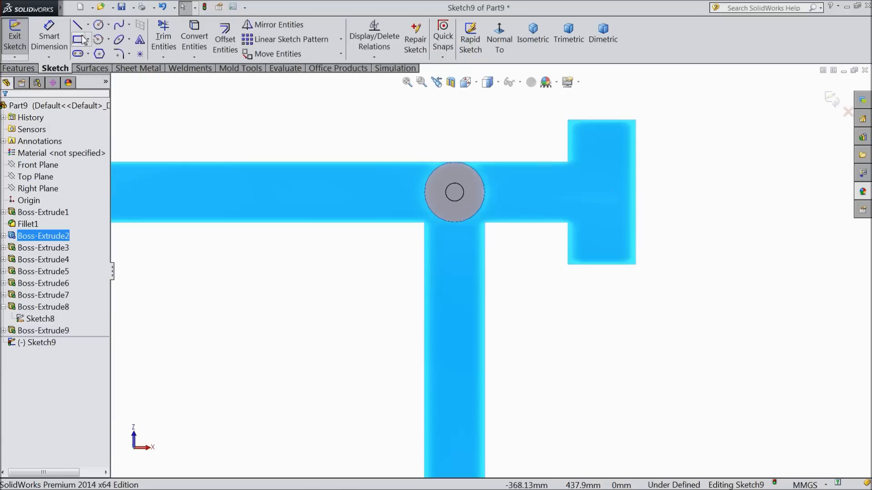
{"action": "left_click", "coordinate": [88, 25]}
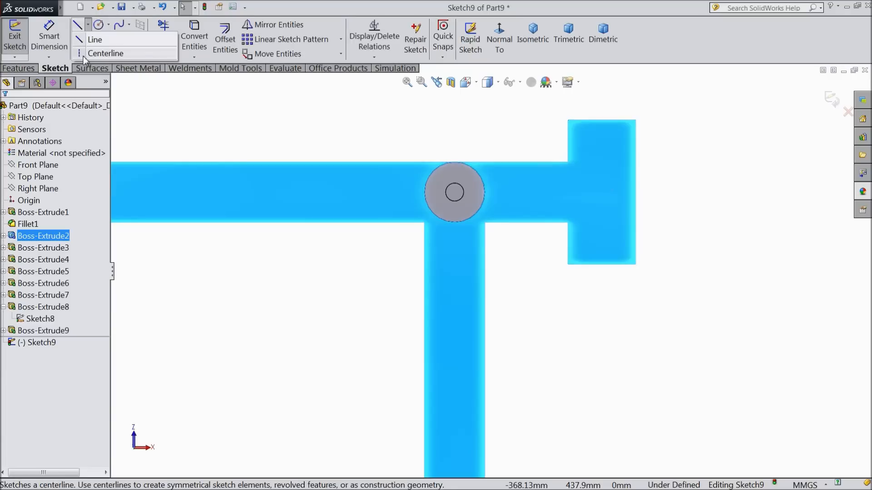
{"action": "left_click", "coordinate": [91, 54]}
{"action": "scroll", "coordinate": [575, 162], "scroll_direction": "down", "scroll_amount": 2}
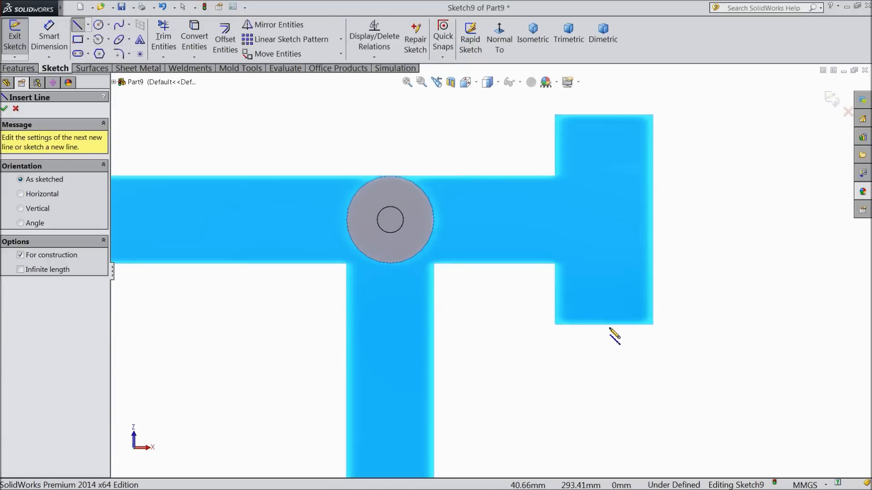
{"action": "left_click", "coordinate": [603, 324]}
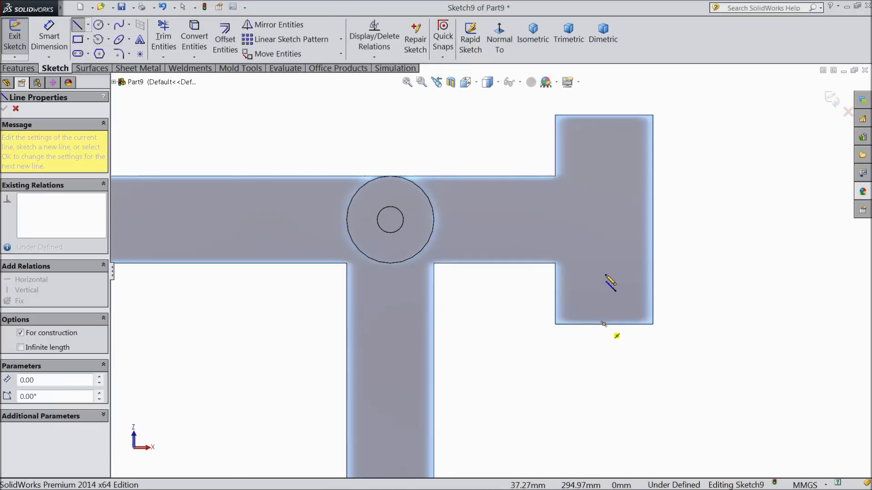
{"action": "left_click", "coordinate": [603, 135]}
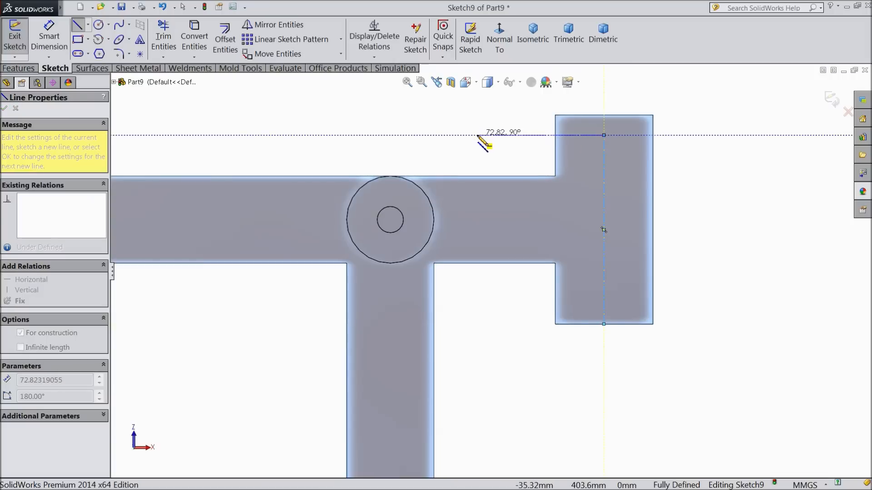
{"action": "left_click", "coordinate": [477, 135]}
{"action": "right_click", "coordinate": [476, 91]}
{"action": "left_click", "coordinate": [499, 98]}
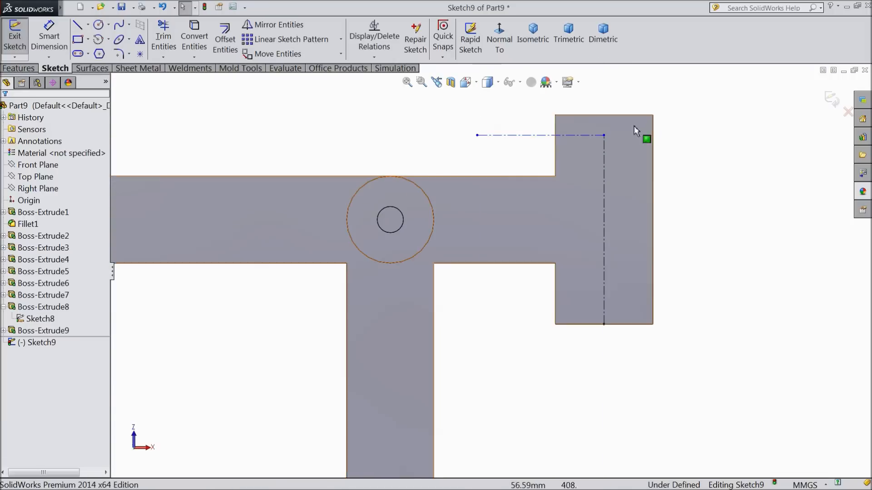
- Dimension the horizontal centerline 10 mm from the end block's upper edge
{"action": "scroll", "coordinate": [644, 132], "scroll_direction": "down", "scroll_amount": 3}
{"action": "left_click", "coordinate": [49, 32]}
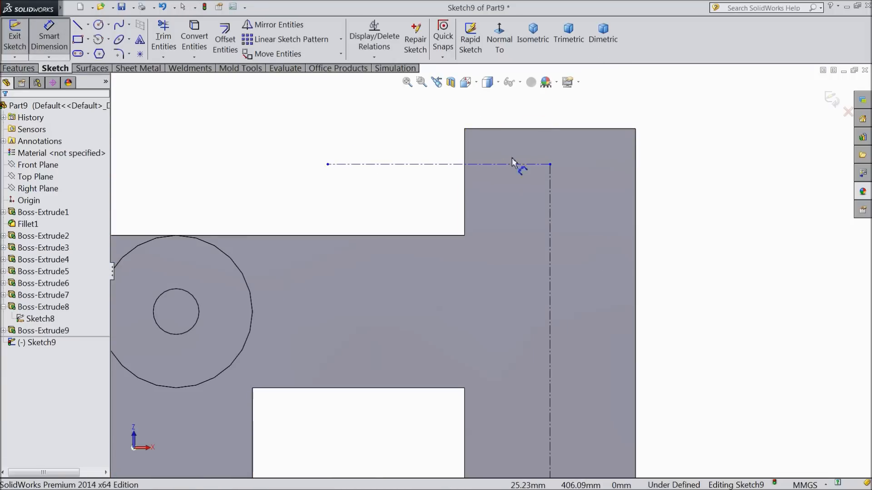
{"action": "left_click", "coordinate": [516, 129]}
{"action": "left_click", "coordinate": [500, 165]}
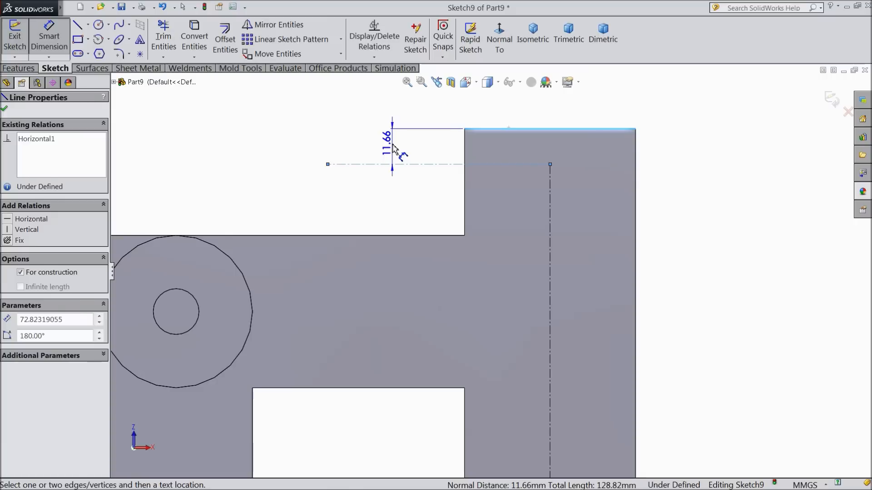
{"action": "left_click", "coordinate": [390, 147]}
{"action": "type", "text": "10"}
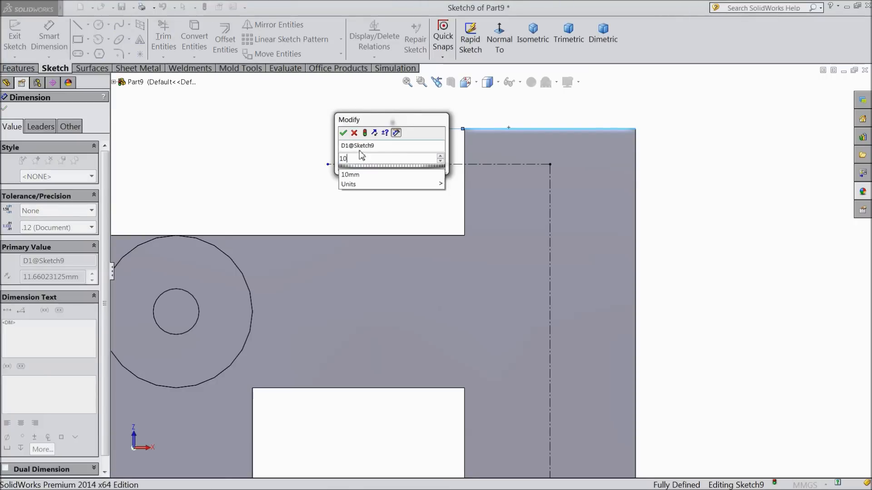
{"action": "left_click", "coordinate": [343, 132]}
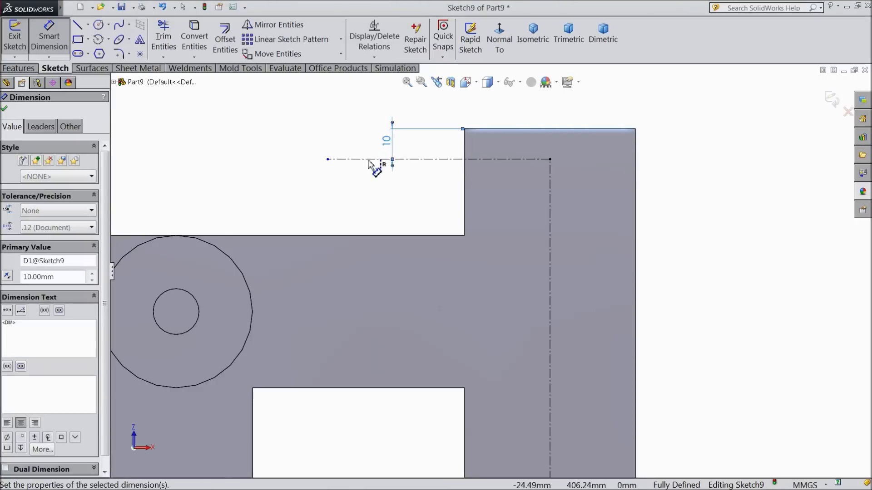
- Sketch a circle centred on the horizontal centerline inside the end block and dimension its diameter to 8 mm
{"action": "left_click", "coordinate": [98, 25]}
{"action": "left_click", "coordinate": [498, 158]}
{"action": "left_click", "coordinate": [511, 172]}
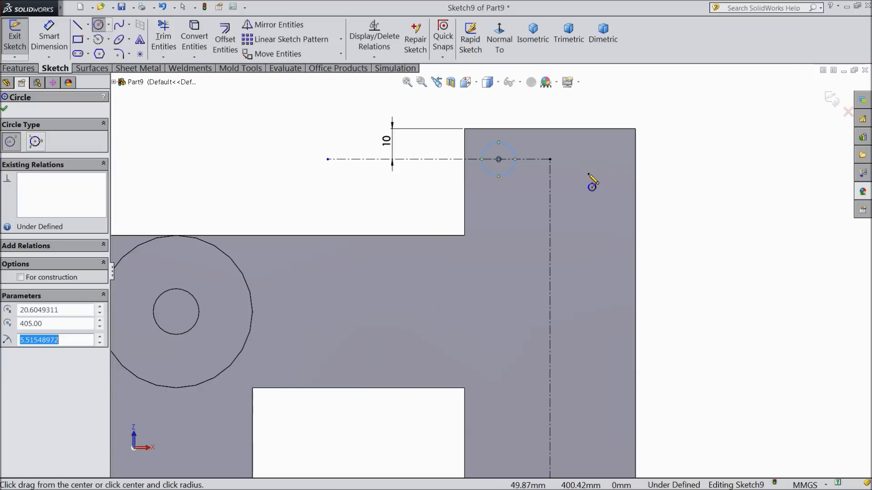
{"action": "left_click", "coordinate": [49, 43]}
{"action": "left_click", "coordinate": [497, 174]}
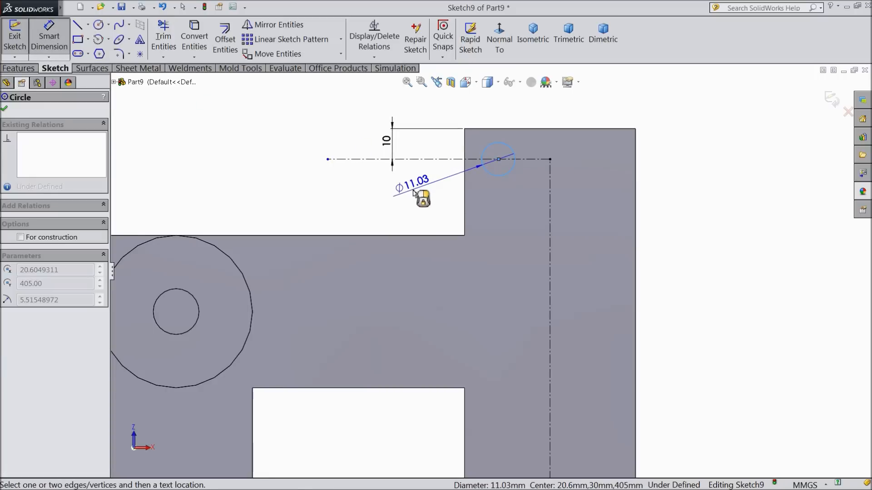
{"action": "left_click", "coordinate": [413, 193]}
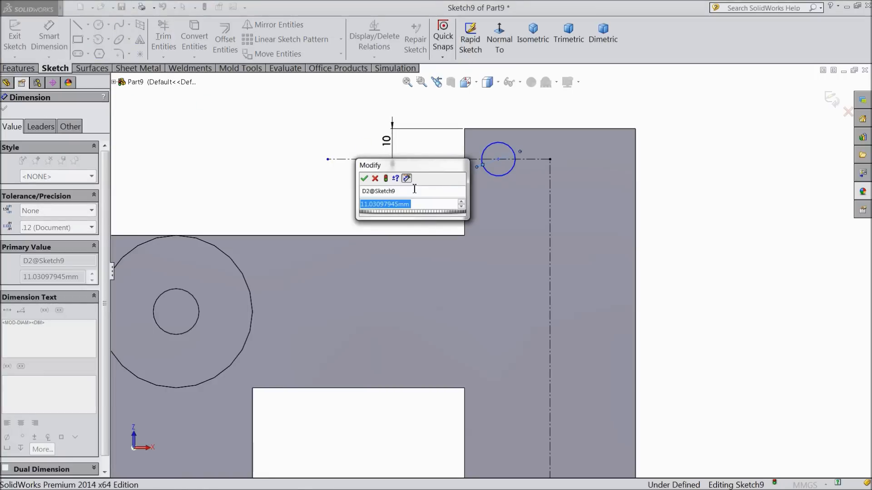
{"action": "type", "text": "8"}
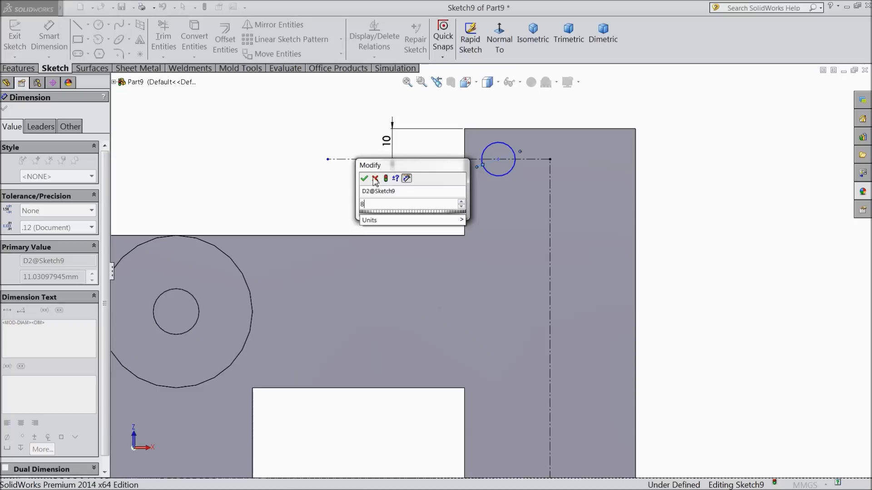
{"action": "left_click", "coordinate": [363, 177]}
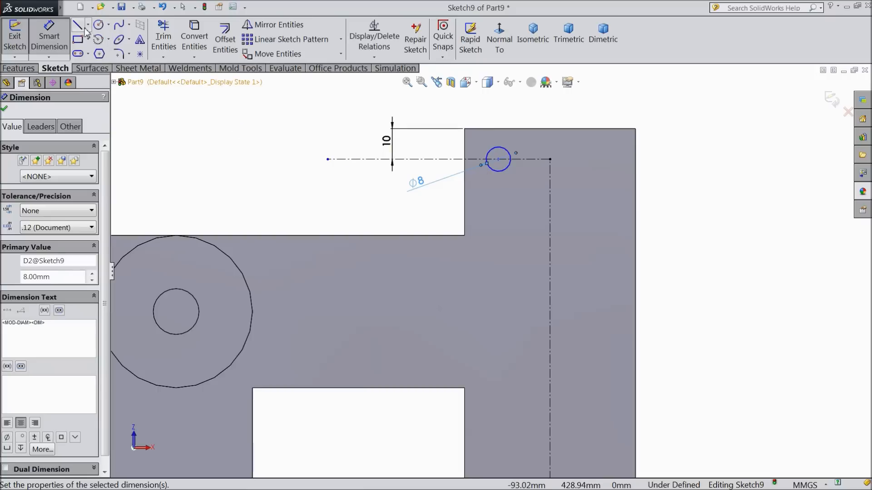
- Mirror the 8 mm circle about the vertical centerline
{"action": "left_click", "coordinate": [44, 44]}
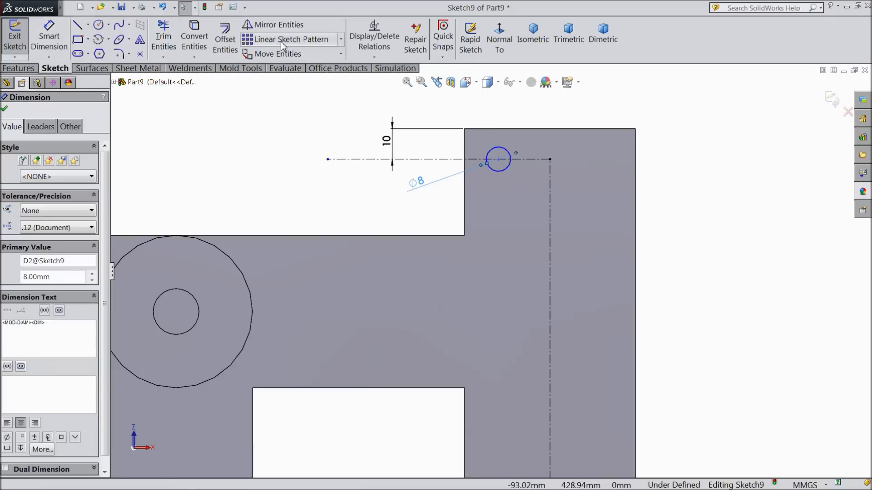
{"action": "left_click", "coordinate": [282, 24]}
{"action": "left_click", "coordinate": [508, 168]}
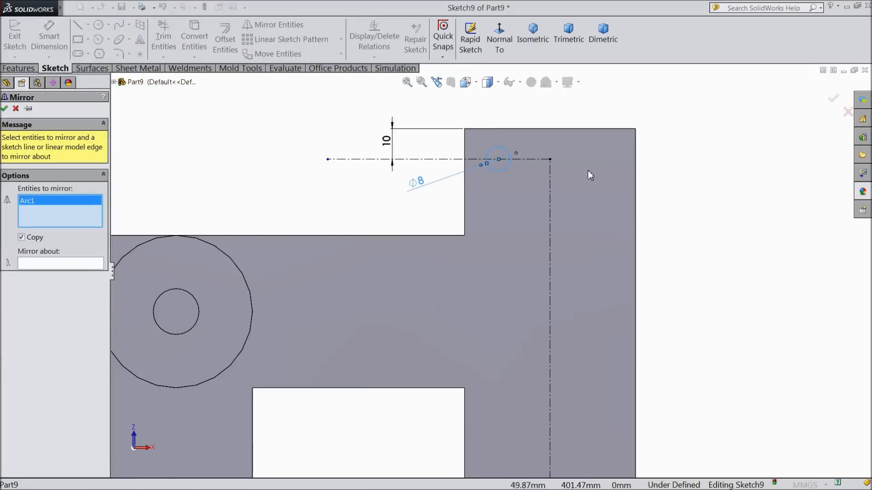
{"action": "left_click", "coordinate": [53, 263]}
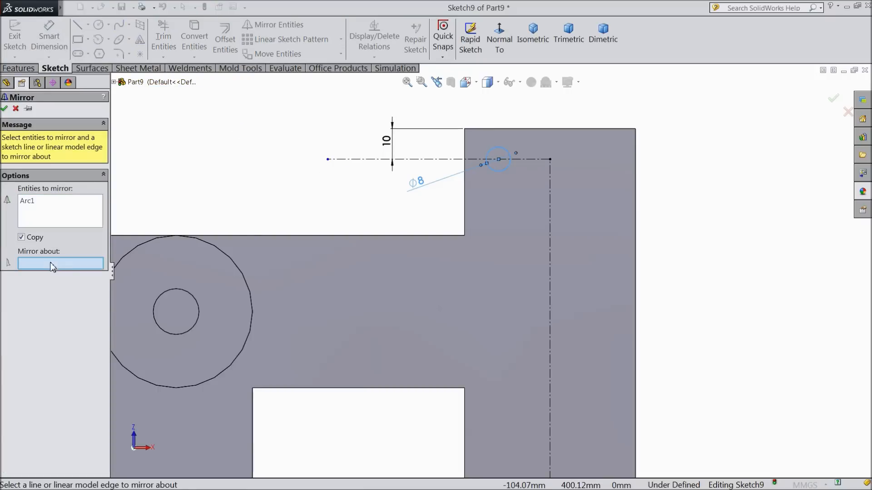
{"action": "left_click", "coordinate": [549, 221]}
{"action": "left_click", "coordinate": [4, 108]}
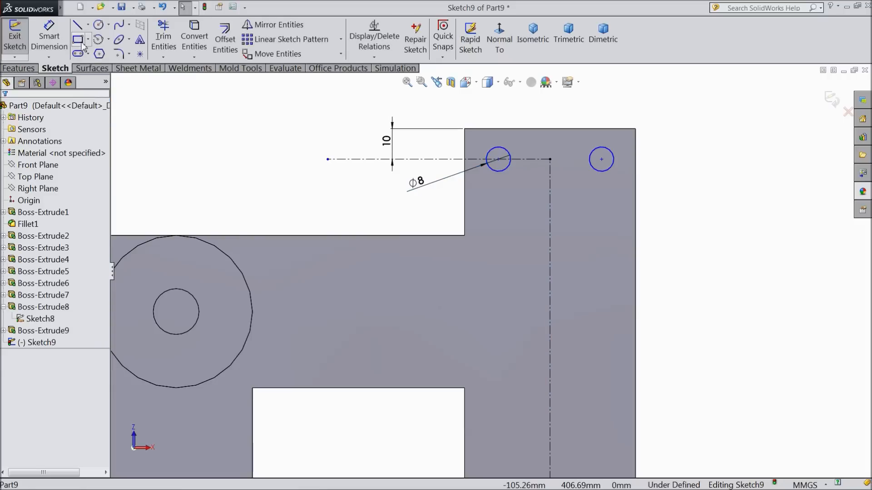
- Dimension the spacing between the centres of the two 8 mm circles to 41 mm
{"action": "left_click", "coordinate": [51, 36]}
{"action": "left_click", "coordinate": [506, 167]}
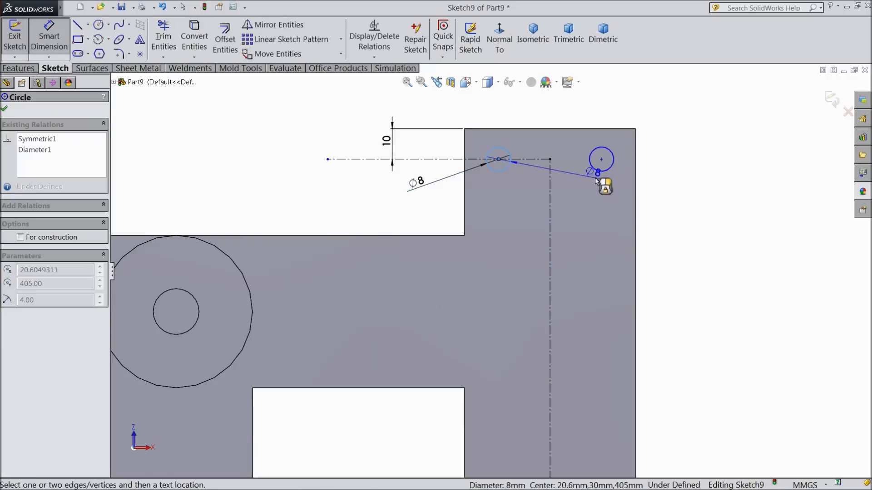
{"action": "left_click", "coordinate": [603, 173]}
{"action": "left_click", "coordinate": [544, 113]}
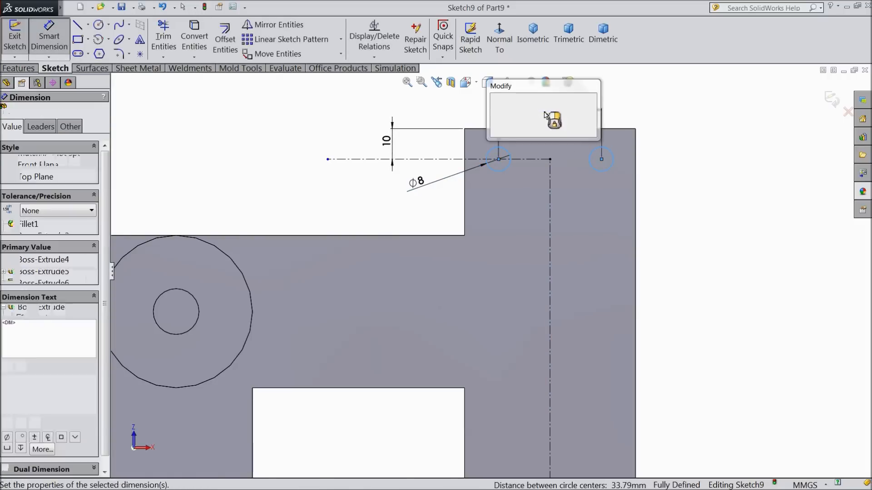
{"action": "type", "text": "4"}
{"action": "left_click", "coordinate": [495, 100]}
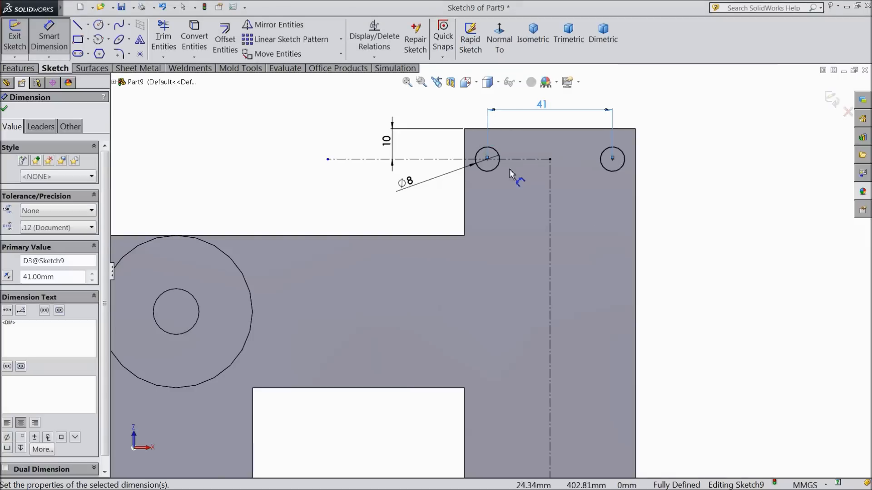
{"action": "left_click", "coordinate": [4, 108]}
- Pattern the two 8 mm circles down the end block with a linear sketch pattern of three instances along Y, spaced 50 mm
{"action": "left_click", "coordinate": [279, 40]}
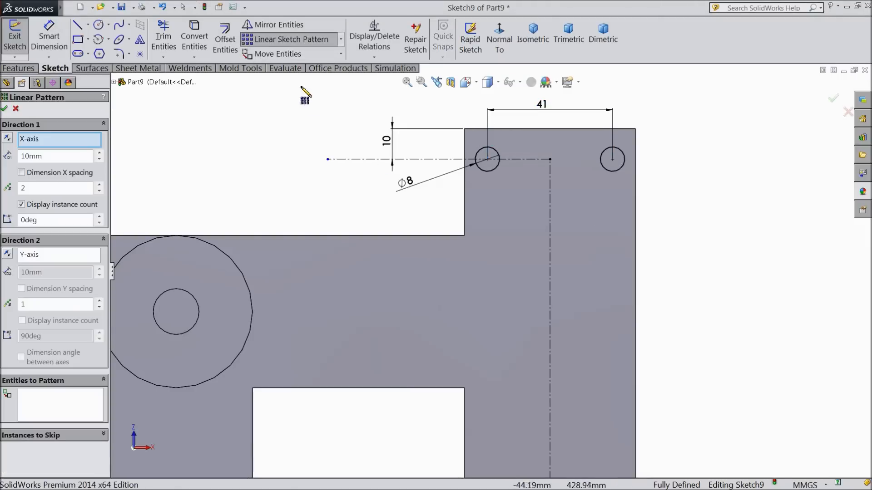
{"action": "left_click", "coordinate": [489, 176]}
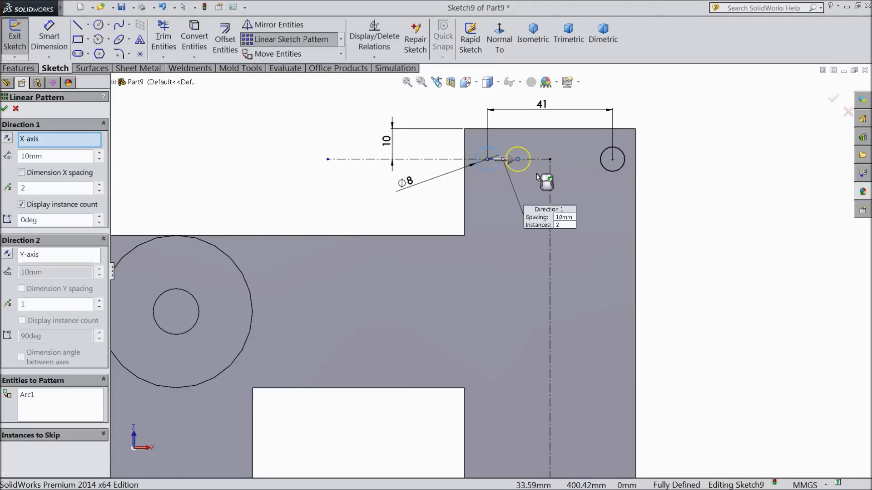
{"action": "left_click", "coordinate": [623, 172]}
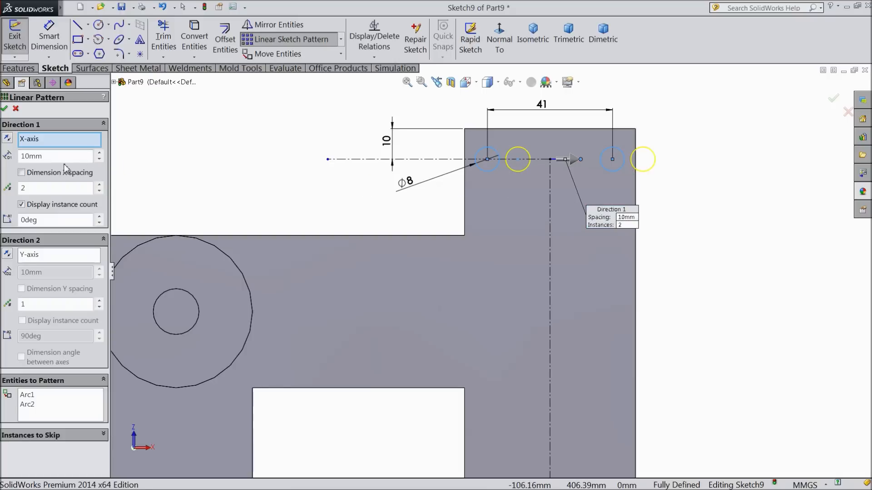
{"action": "left_click", "coordinate": [99, 191]}
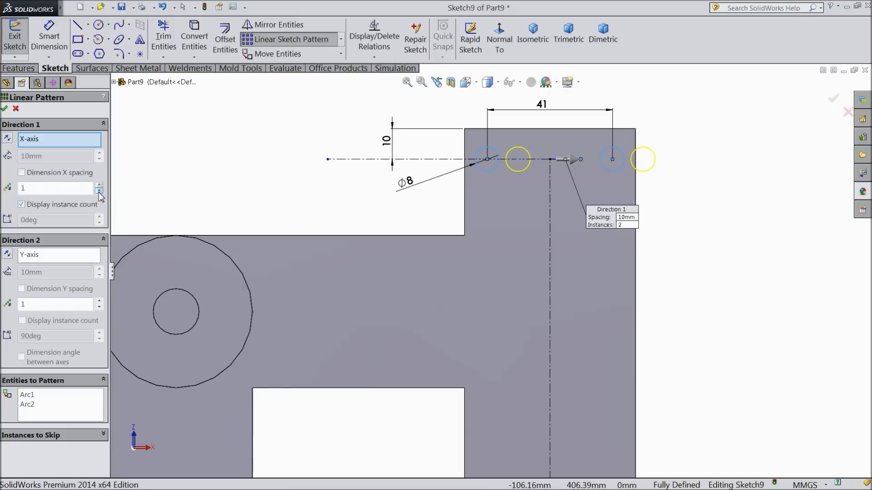
{"action": "left_click", "coordinate": [99, 302]}
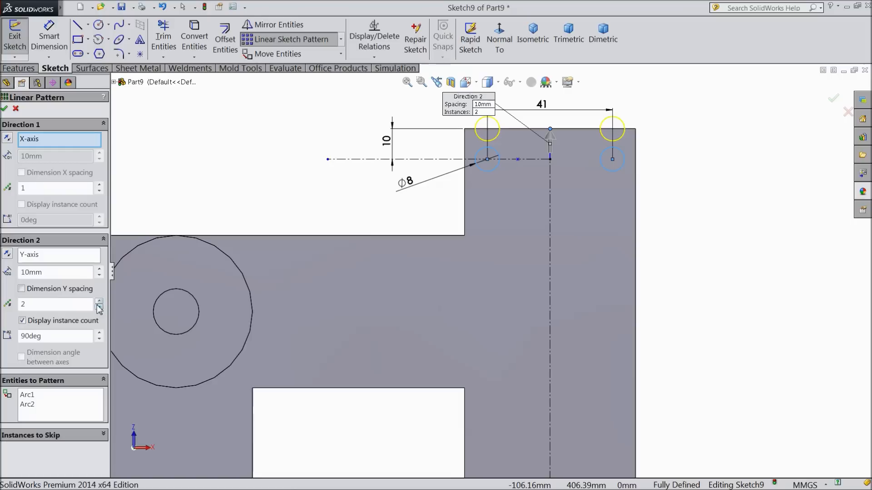
{"action": "left_click_drag", "start_coordinate": [61, 277], "coordinate": [9, 270]}
{"action": "type", "text": "50"}
{"action": "key", "text": "Return"}
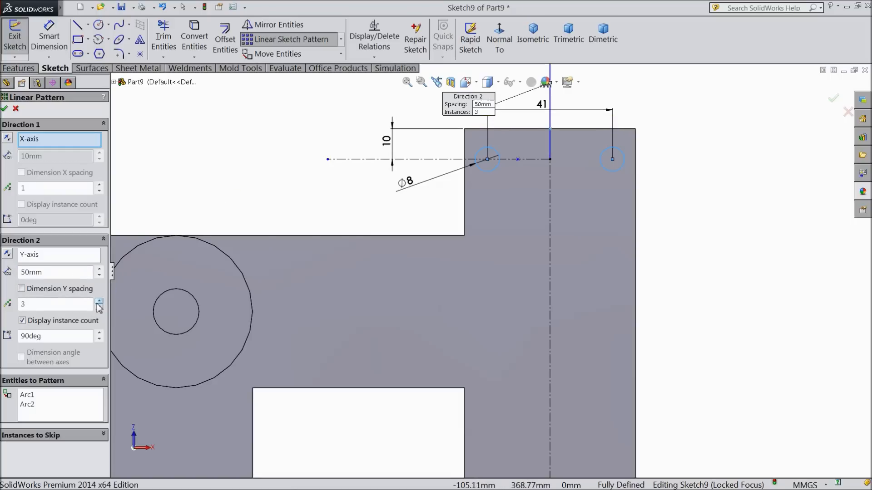
{"action": "left_click", "coordinate": [7, 254]}
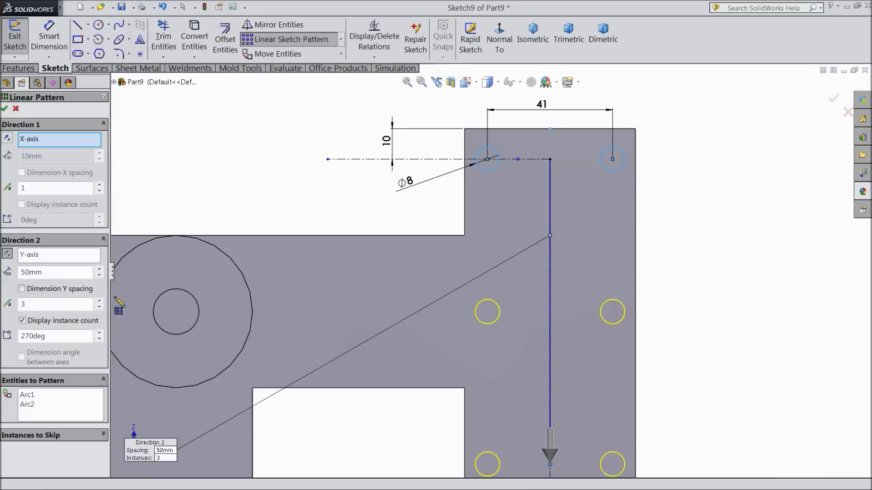
{"action": "scroll", "coordinate": [492, 270], "scroll_direction": "up", "scroll_amount": 4}
{"action": "scroll", "coordinate": [574, 308], "scroll_direction": "down", "scroll_amount": 2}
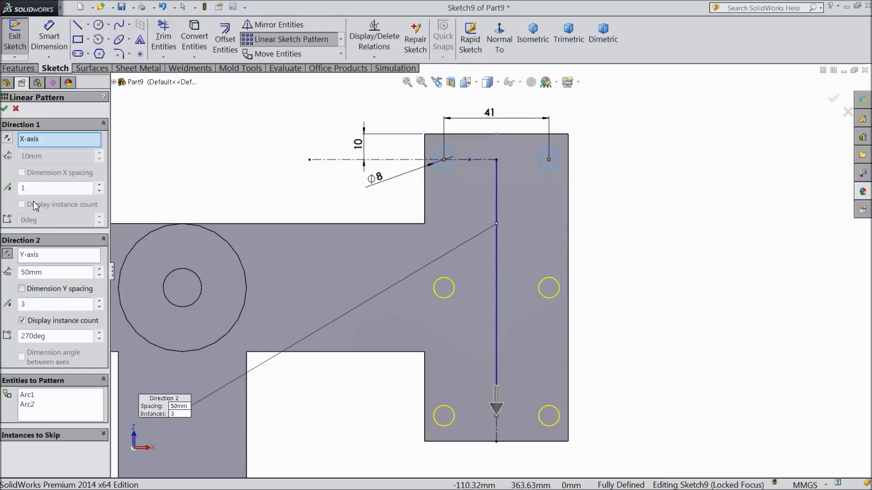
{"action": "left_click", "coordinate": [5, 109]}
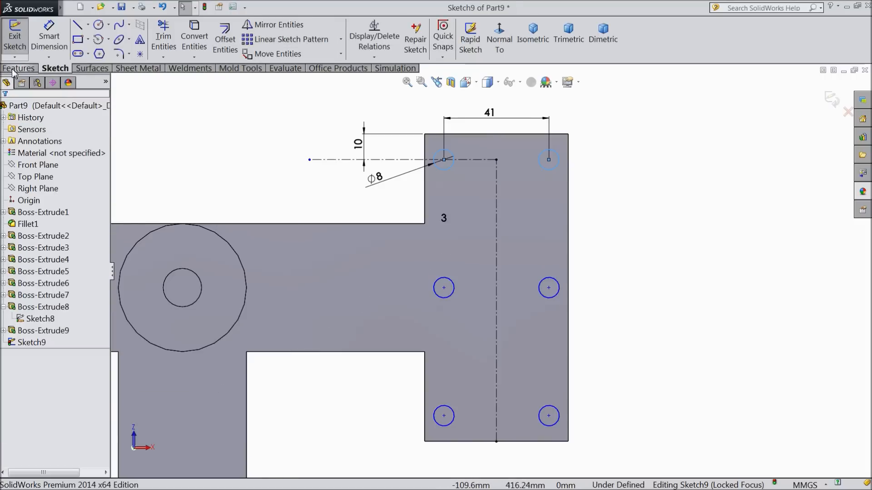
- Cut the six 8 mm circles through the end block with an Extruded Cut using the Up To Next end condition
{"action": "left_click", "coordinate": [18, 68]}
{"action": "left_click", "coordinate": [188, 39]}
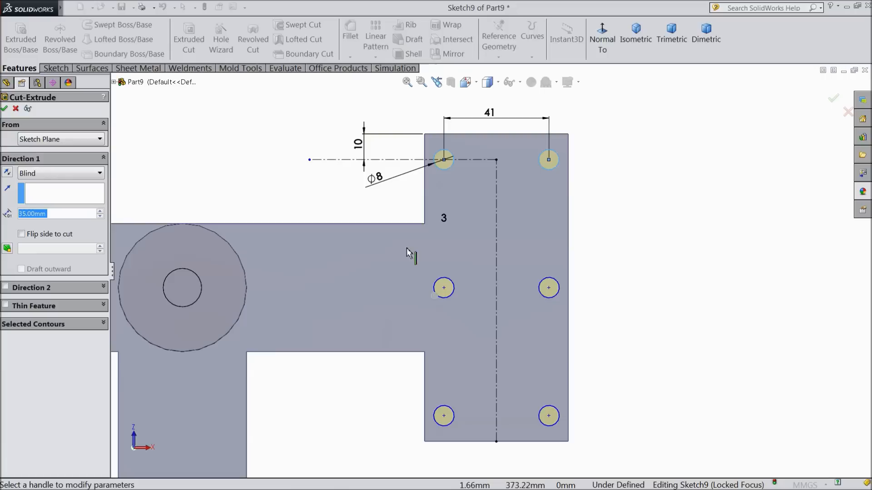
{"action": "left_click", "coordinate": [61, 173]}
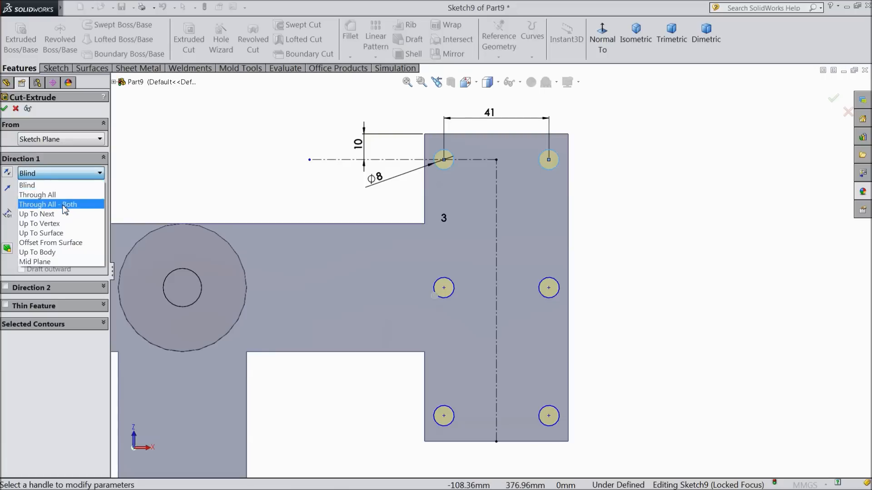
{"action": "left_click", "coordinate": [61, 214]}
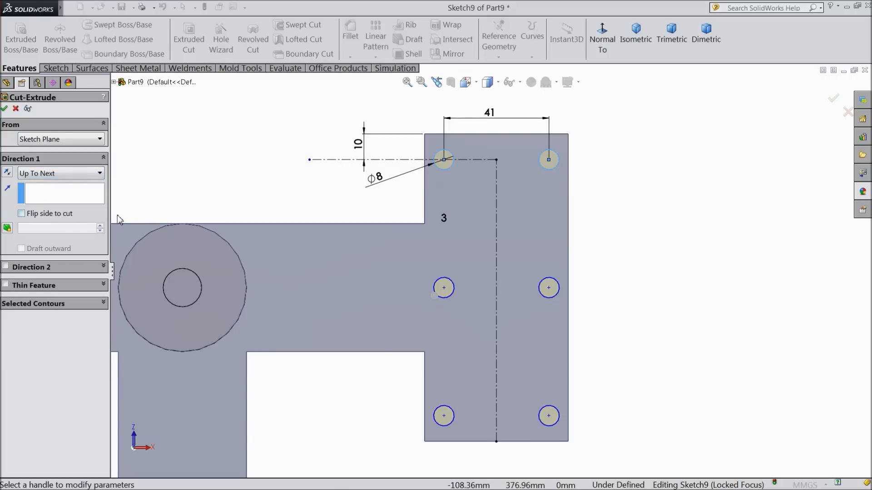
{"action": "left_click", "coordinate": [4, 109]}
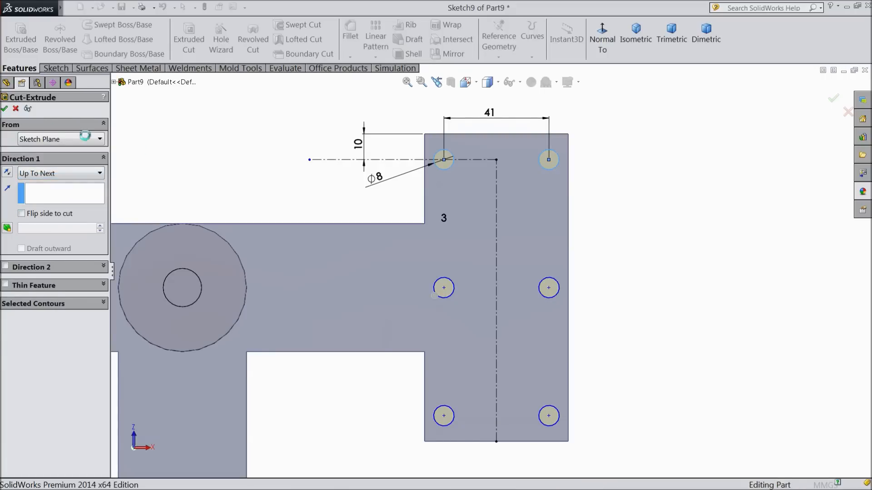
- Fillet the end block's four outer corners, its two inner corners at the crossbar and the adjacent upright-crossbar inner corner with 15 mm radius
{"action": "key", "text": "z"}
{"action": "mouse_move", "coordinate": [396, 171]}
{"action": "middle_mouse_down"}
{"action": "mouse_move", "coordinate": [336, 187]}
{"action": "mouse_move", "coordinate": [359, 196]}
{"action": "mouse_move", "coordinate": [385, 173]}
{"action": "middle_mouse_up"}
{"action": "left_click", "coordinate": [357, 46]}
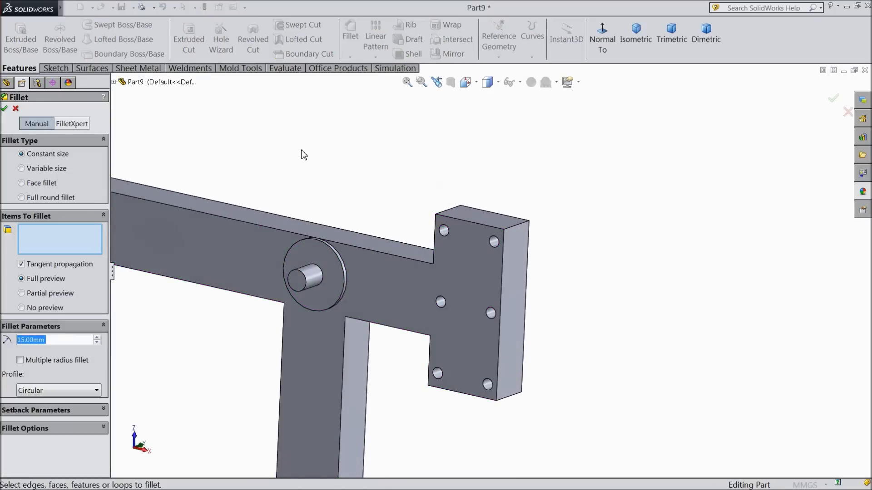
{"action": "scroll", "coordinate": [458, 249], "scroll_direction": "down", "scroll_amount": 3}
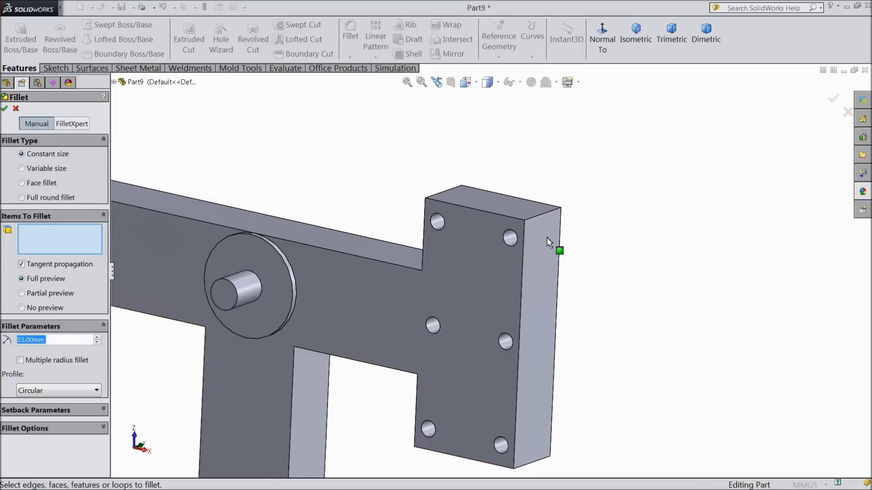
{"action": "left_click", "coordinate": [538, 215]}
{"action": "left_click", "coordinate": [442, 193]}
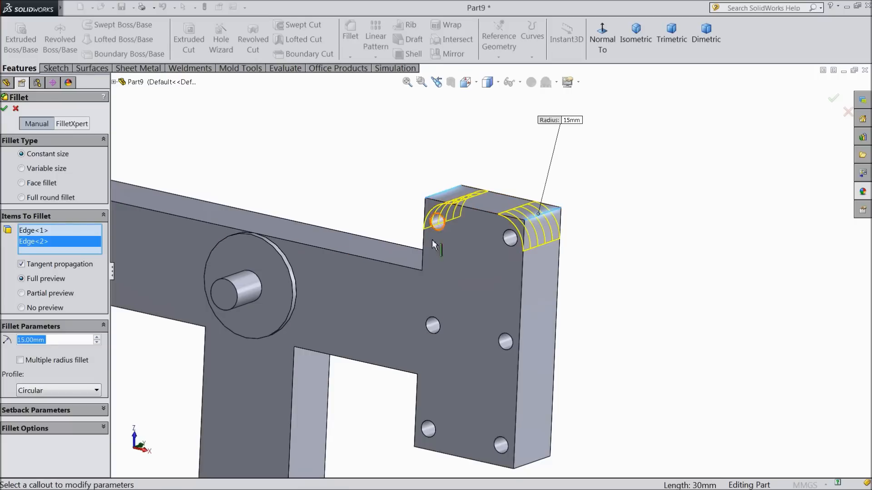
{"action": "left_click", "coordinate": [441, 265]}
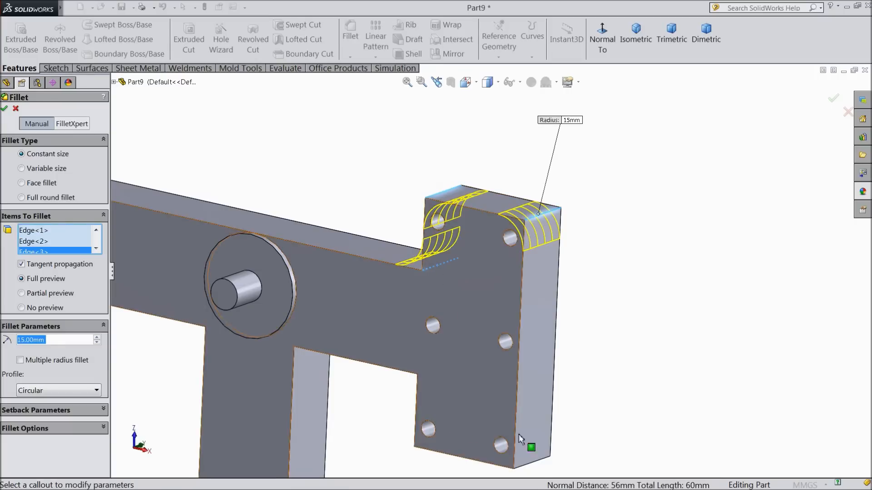
{"action": "left_click", "coordinate": [530, 464]}
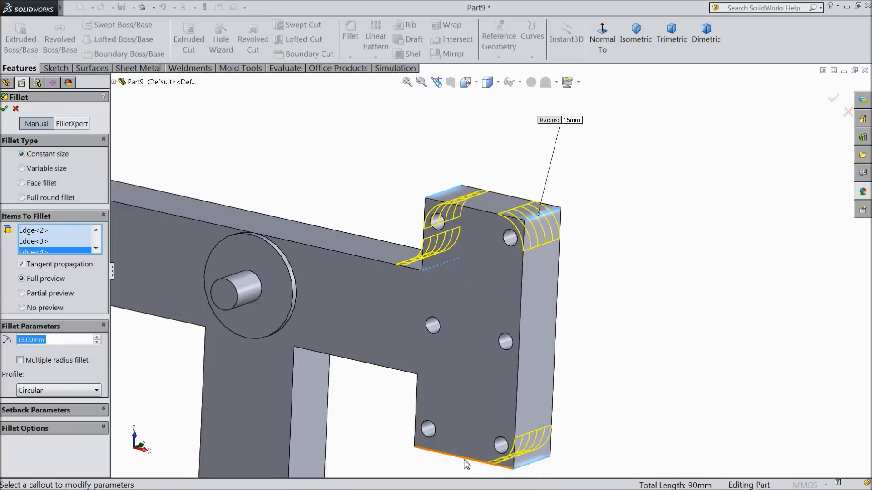
{"action": "left_click", "coordinate": [441, 449]}
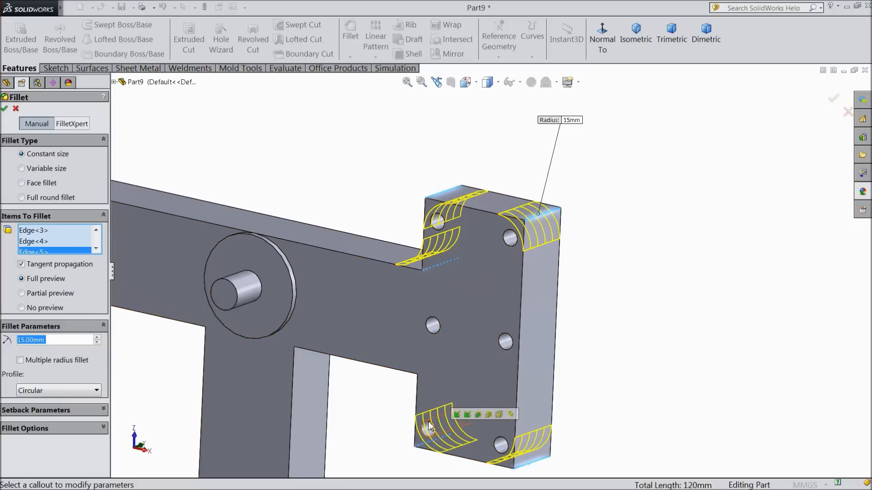
{"action": "left_click", "coordinate": [429, 370]}
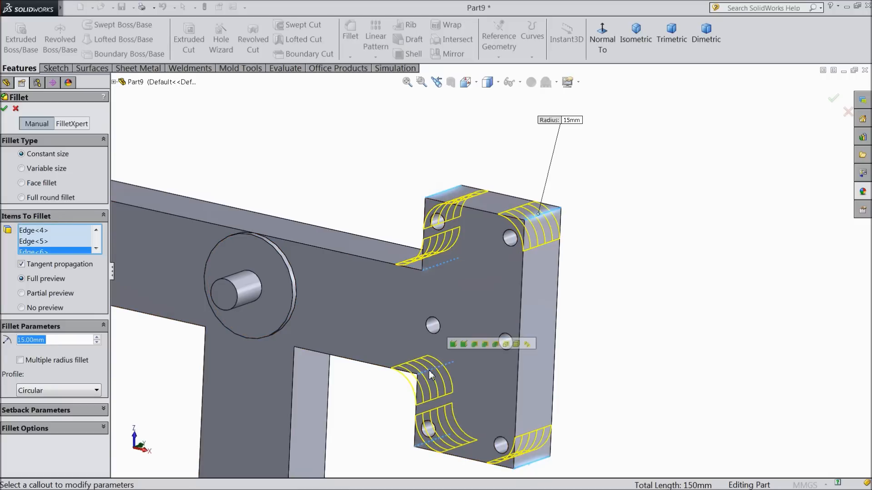
{"action": "left_click", "coordinate": [310, 348]}
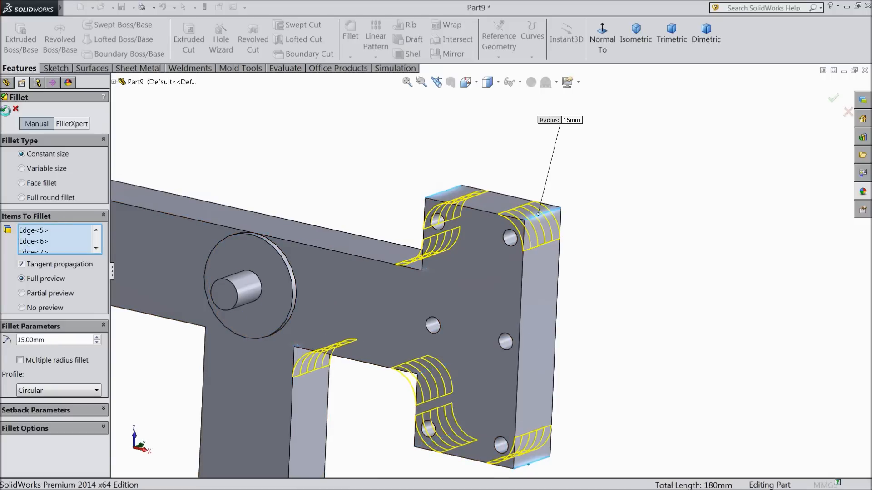
{"action": "left_click", "coordinate": [4, 109]}
- Add a 20 mm fillet around the edge where the round boss above the upright meets the crossbar
{"action": "scroll", "coordinate": [361, 216], "scroll_direction": "up", "scroll_amount": 3}
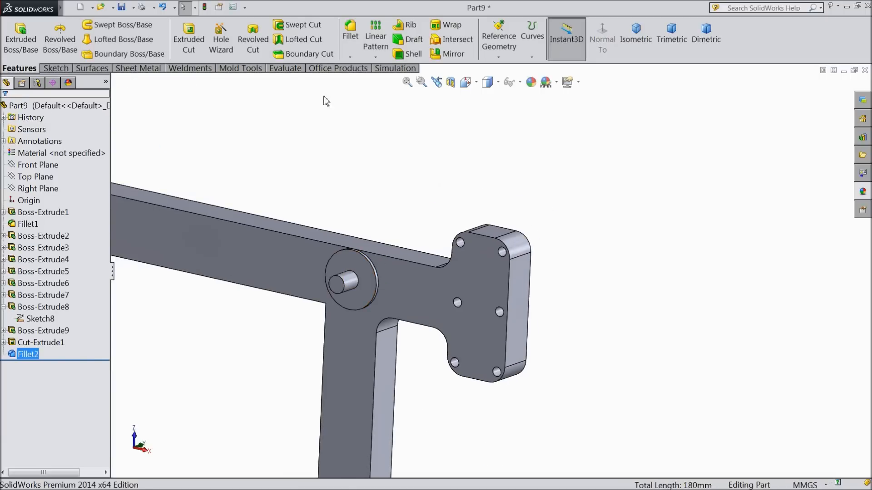
{"action": "left_click", "coordinate": [350, 31]}
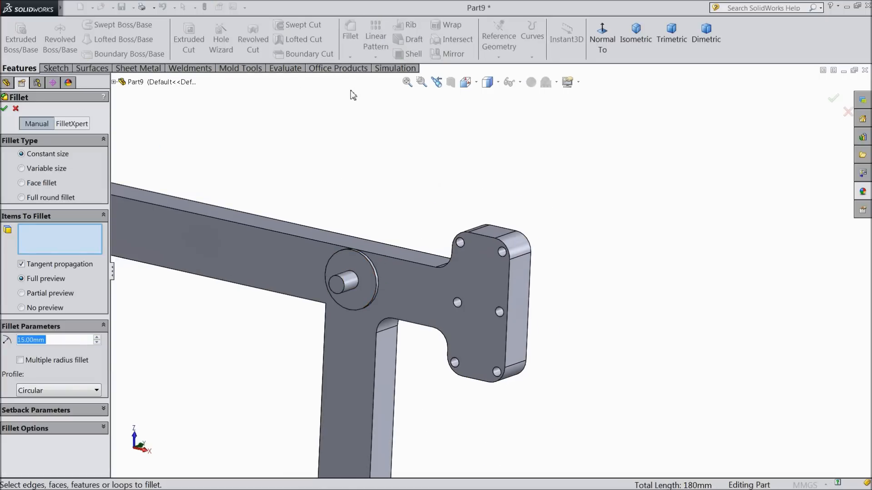
{"action": "type", "text": "20"}
{"action": "key", "text": "Return"}
{"action": "scroll", "coordinate": [388, 254], "scroll_direction": "down", "scroll_amount": 3}
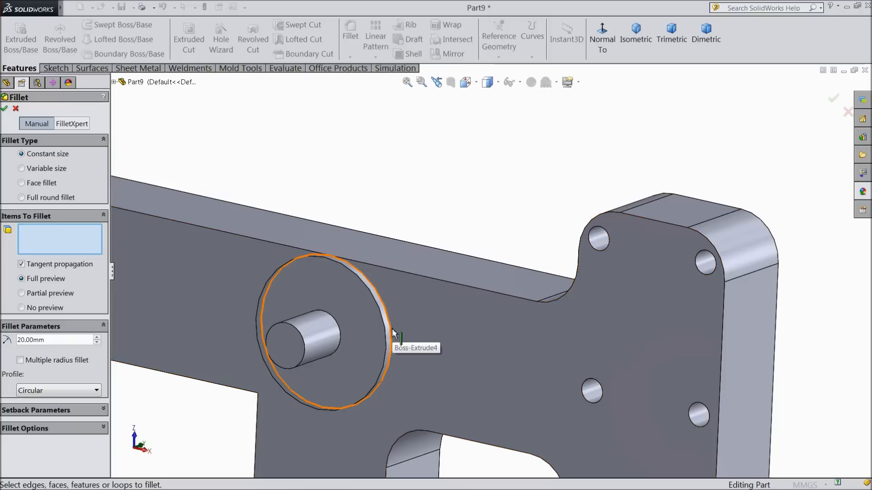
{"action": "left_click", "coordinate": [391, 328]}
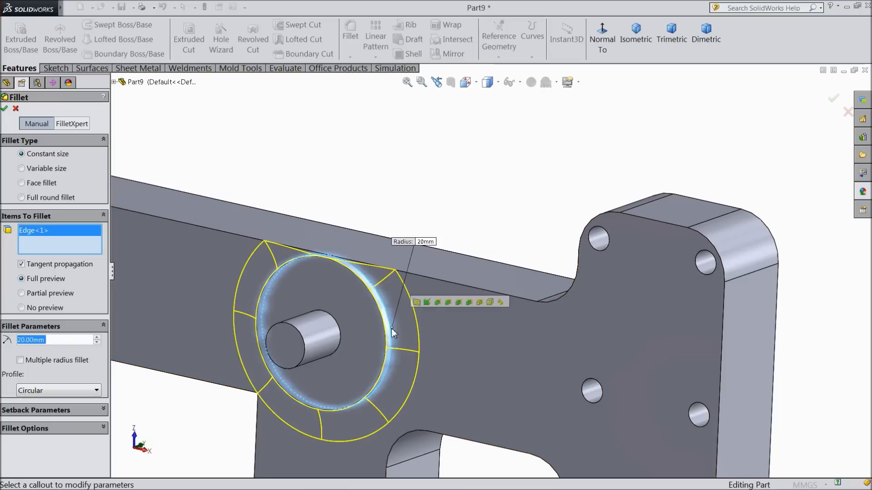
{"action": "left_click", "coordinate": [5, 109]}
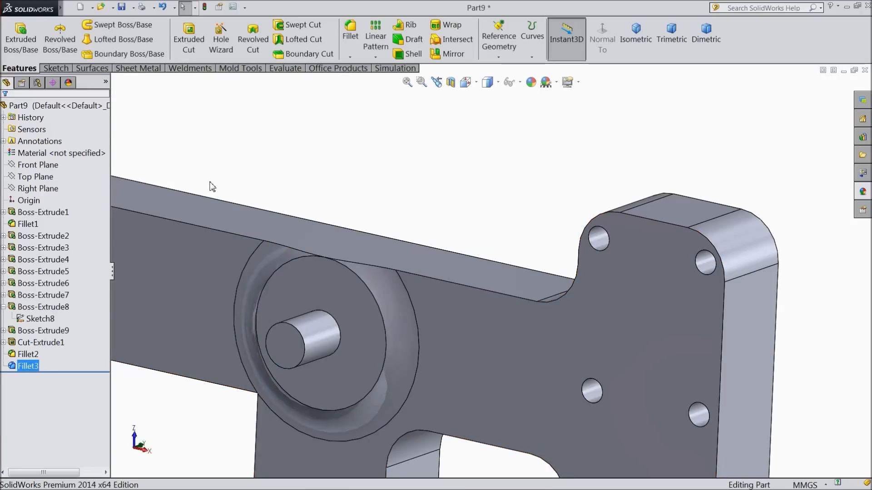
- Fillet the four edges where the upright bar meets the base plate with a 20 mm radius
{"action": "scroll", "coordinate": [212, 187], "scroll_direction": "up", "scroll_amount": 6}
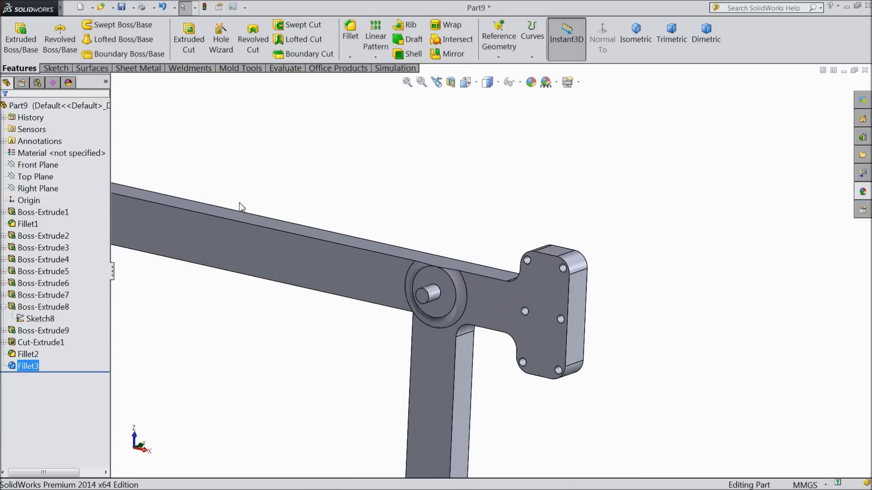
{"action": "scroll", "coordinate": [245, 219], "scroll_direction": "up", "scroll_amount": 5}
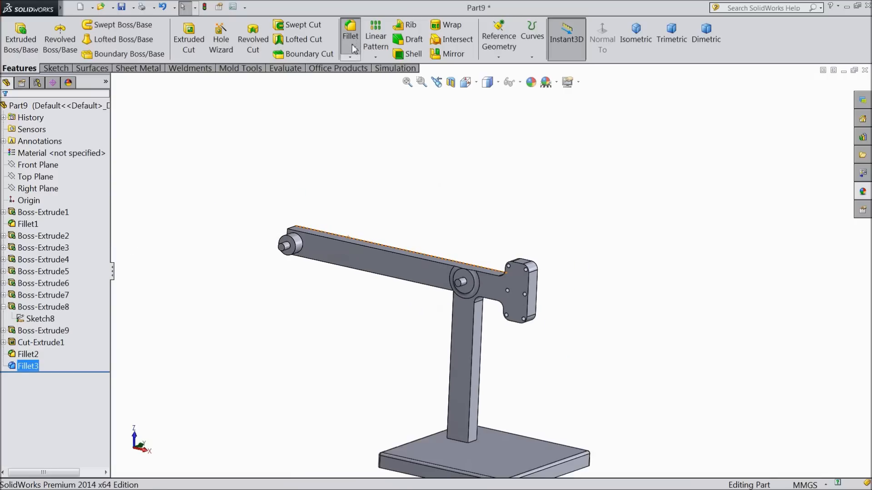
{"action": "left_click", "coordinate": [350, 34]}
{"action": "scroll", "coordinate": [453, 431], "scroll_direction": "down", "scroll_amount": 5}
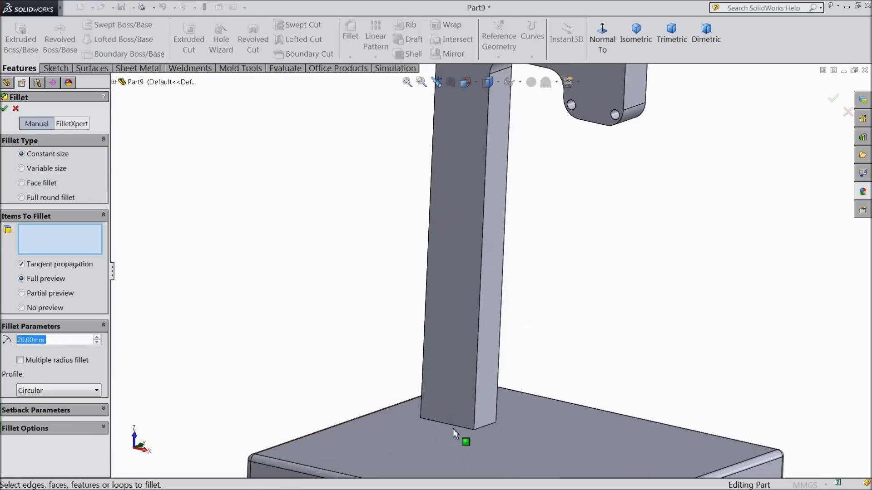
{"action": "left_click", "coordinate": [455, 427]}
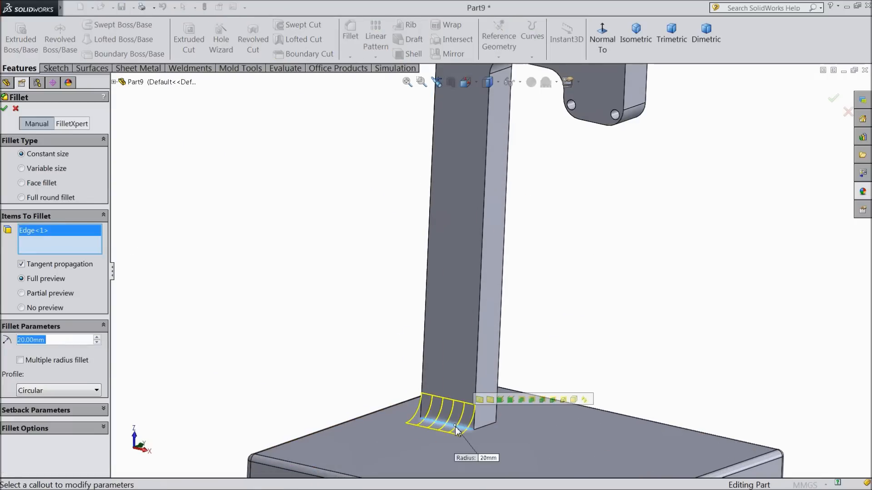
{"action": "left_click", "coordinate": [484, 427]}
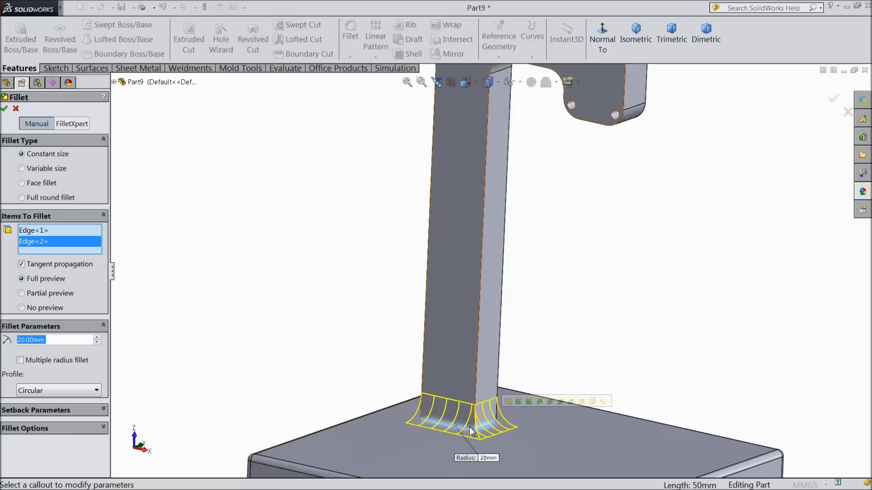
{"action": "left_click", "coordinate": [487, 420]}
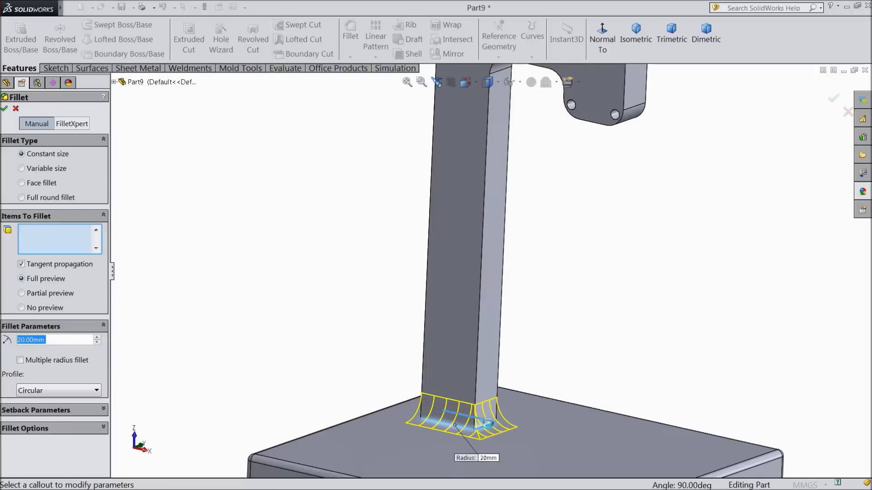
{"action": "left_click", "coordinate": [437, 416]}
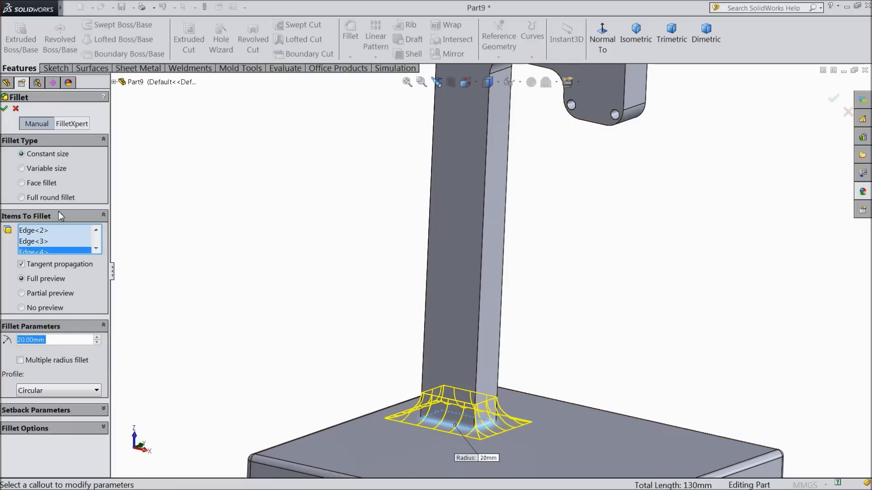
{"action": "left_click", "coordinate": [5, 109]}
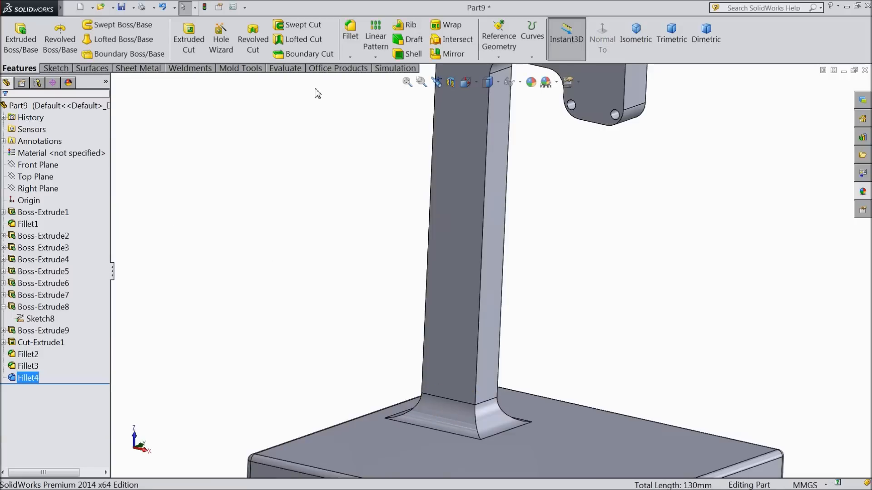
- Add a 5 mm fillet around the edge where the round boss at the crossbar's free end meets the crossbar
{"action": "left_click", "coordinate": [351, 36]}
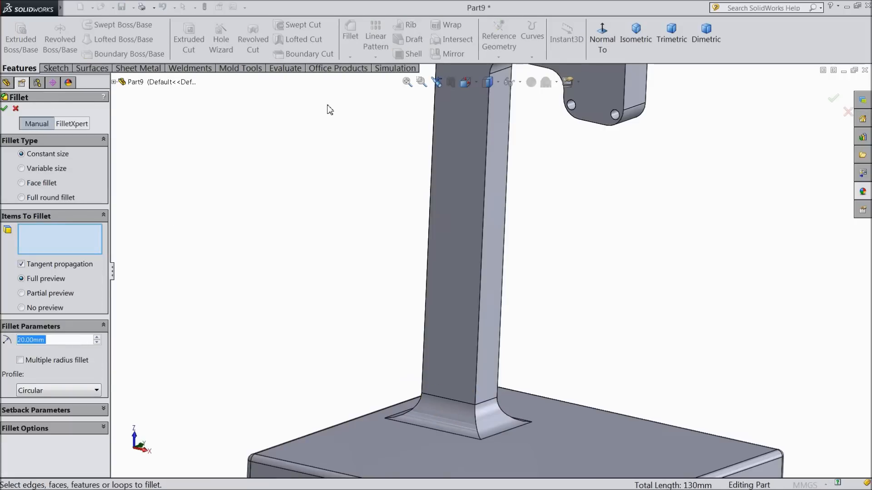
{"action": "scroll", "coordinate": [342, 167], "scroll_direction": "up", "scroll_amount": 5}
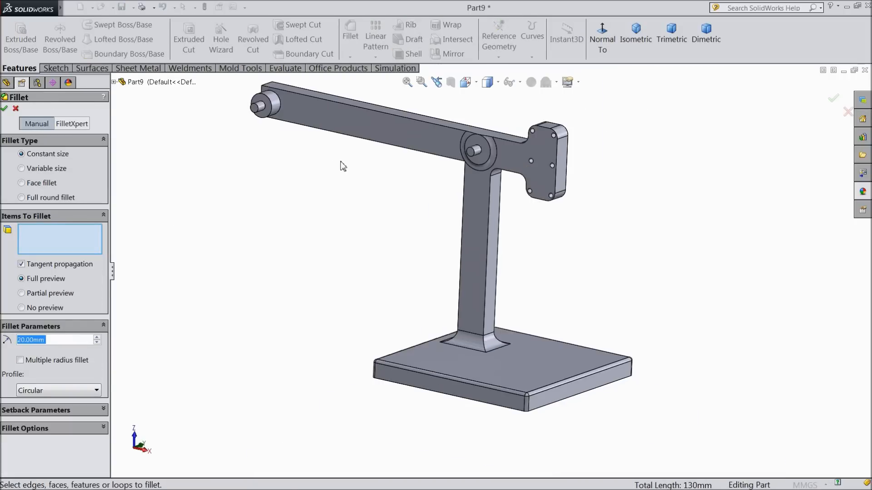
{"action": "scroll", "coordinate": [312, 121], "scroll_direction": "down", "scroll_amount": 5}
{"action": "type", "text": "5"}
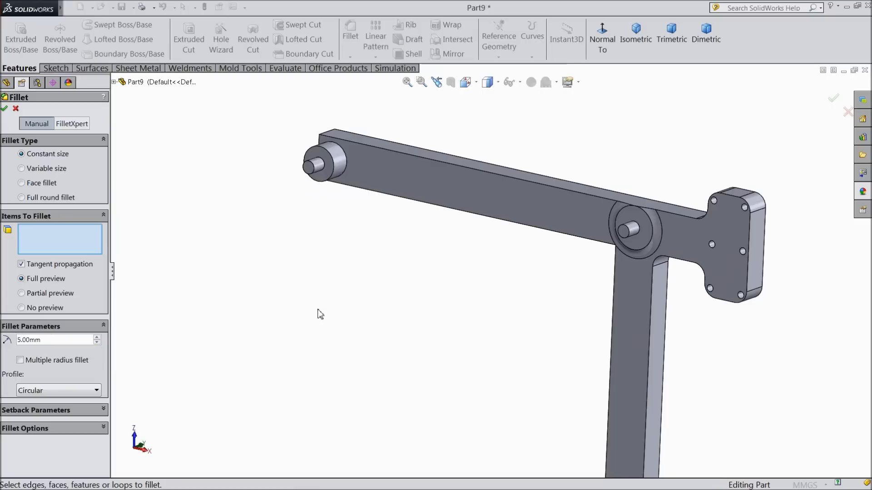
{"action": "scroll", "coordinate": [363, 175], "scroll_direction": "down", "scroll_amount": 3}
{"action": "left_click", "coordinate": [351, 179]}
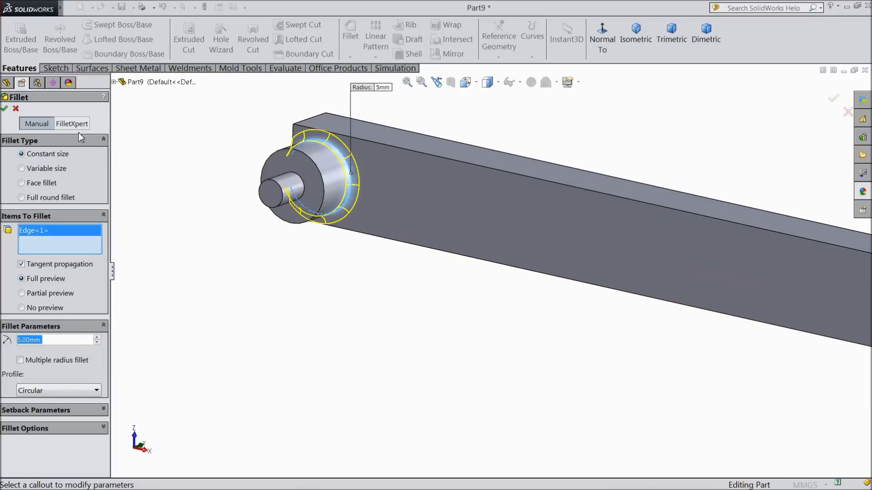
{"action": "left_click", "coordinate": [4, 110]}
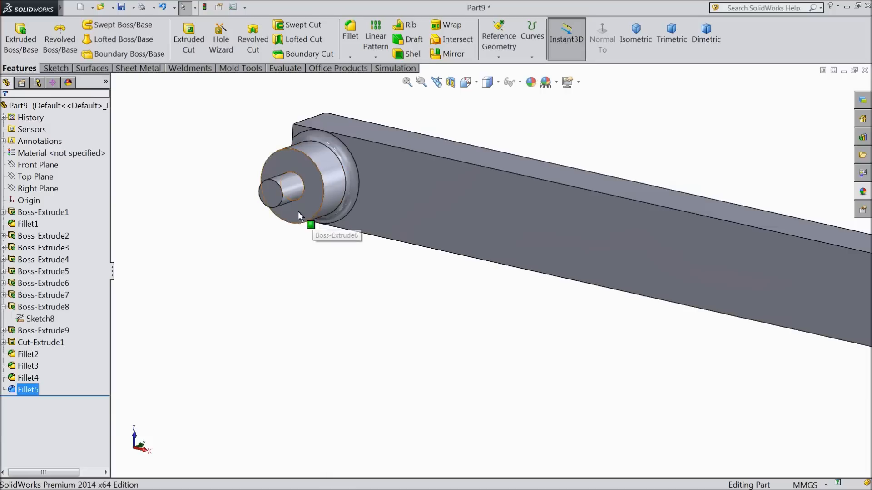
- Fillet the inner corner between the upright and the underside of the crossbar's long arm with a 10 mm radius
{"action": "left_click", "coordinate": [350, 45]}
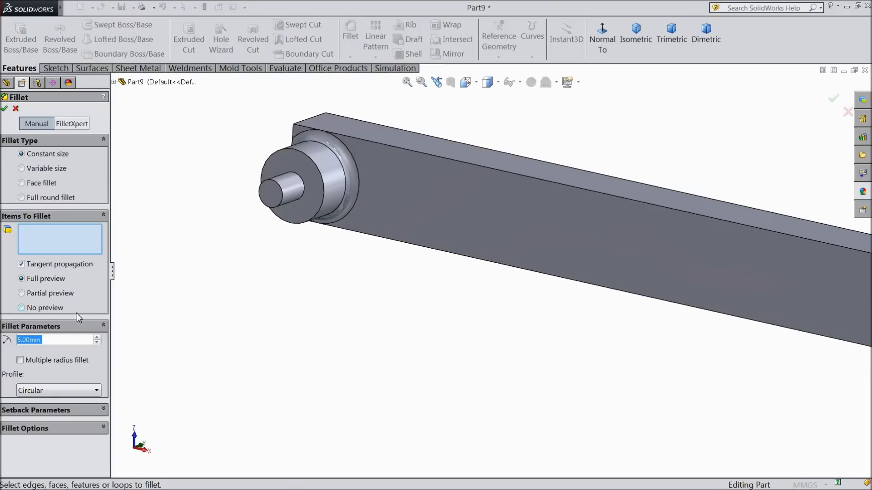
{"action": "type", "text": "2"}
{"action": "scroll", "coordinate": [244, 315], "scroll_direction": "up", "scroll_amount": 5}
{"action": "middle_click_drag", "start_coordinate": [389, 369], "coordinate": [502, 343]}
{"action": "scroll", "coordinate": [513, 313], "scroll_direction": "down", "scroll_amount": 6}
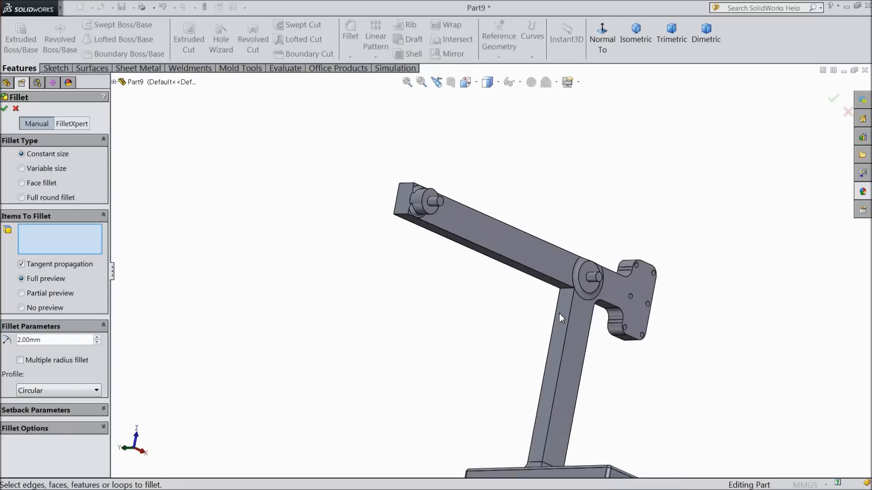
{"action": "middle_click_drag", "start_coordinate": [513, 313], "coordinate": [503, 287]}
{"action": "left_click_drag", "start_coordinate": [43, 343], "coordinate": [15, 333]}
{"action": "type", "text": "10"}
{"action": "scroll", "coordinate": [613, 313], "scroll_direction": "down", "scroll_amount": 3}
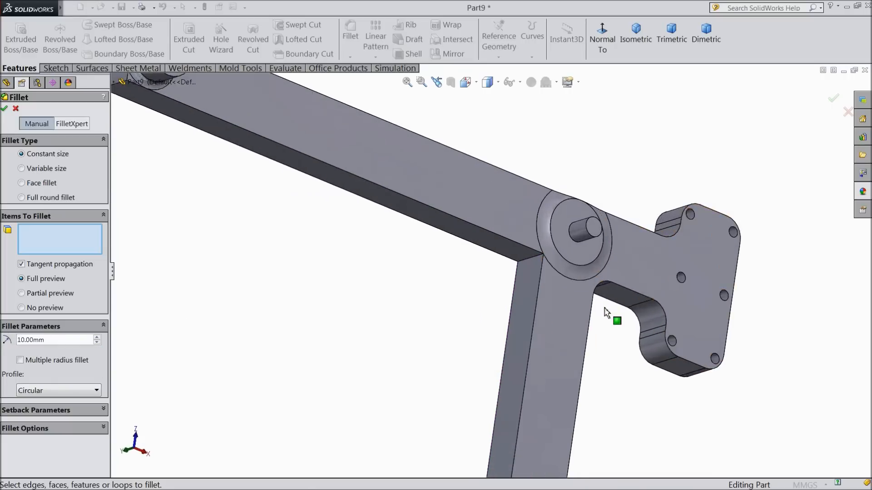
{"action": "left_click", "coordinate": [525, 263]}
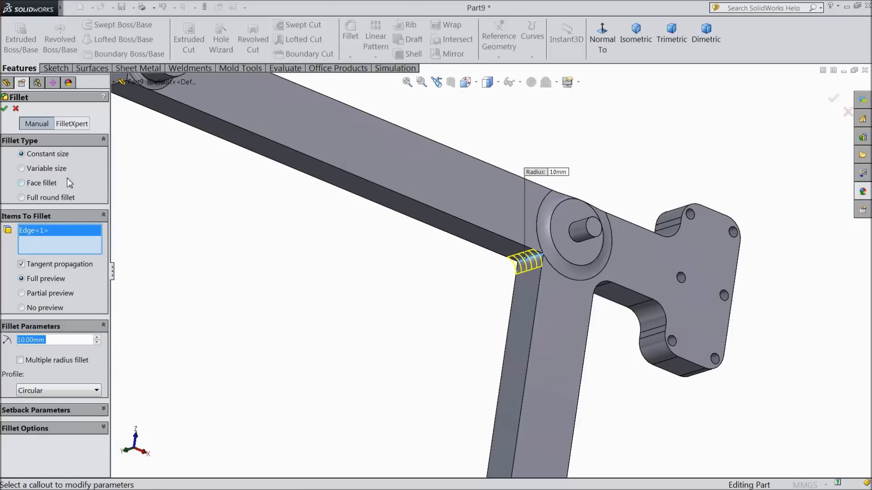
{"action": "left_click", "coordinate": [4, 108]}
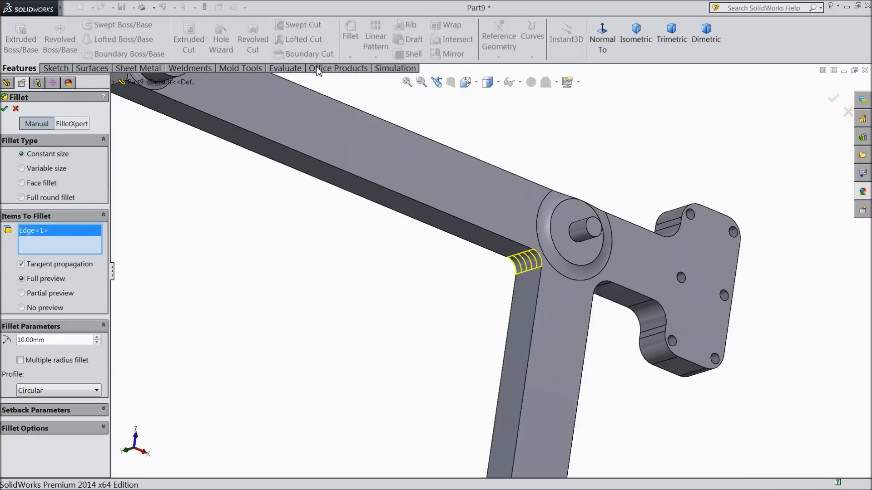
- Add a 2 mm fillet to both edges running along the long arm's underside and down the adjoining side of the upright
{"action": "left_click", "coordinate": [350, 32]}
{"action": "type", "text": "2"}
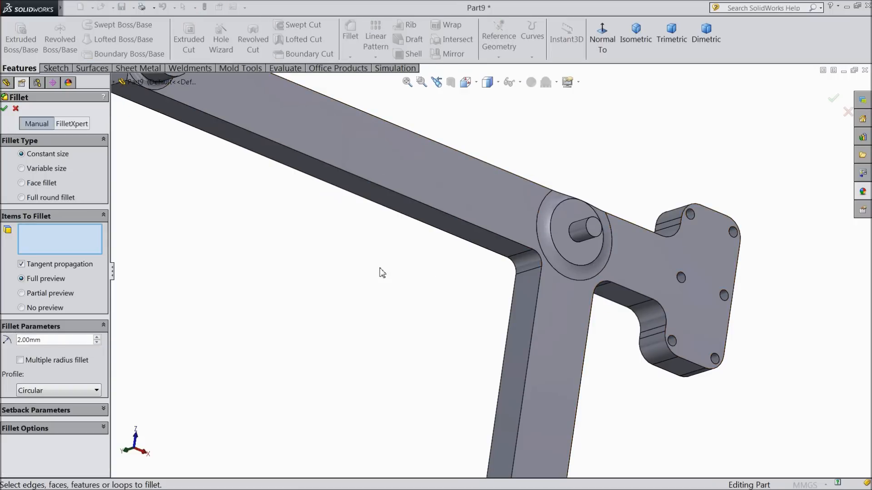
{"action": "left_click", "coordinate": [540, 305]}
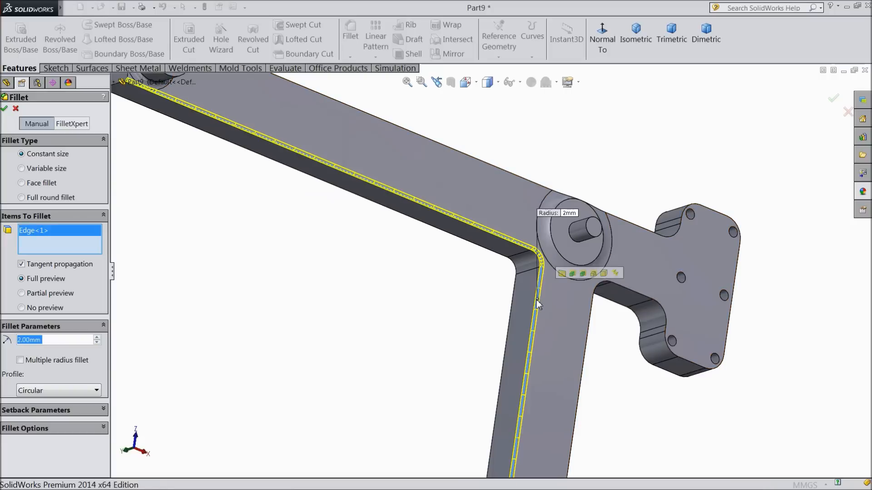
{"action": "left_click", "coordinate": [512, 295]}
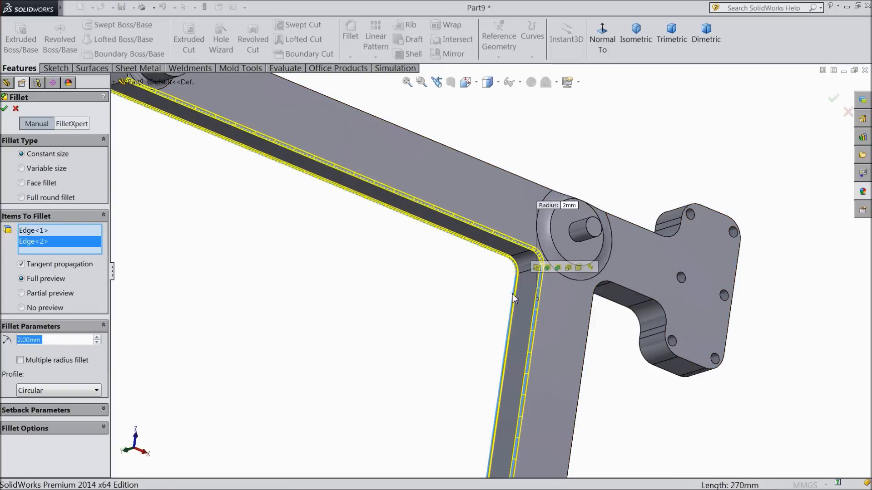
{"action": "left_click", "coordinate": [4, 108]}
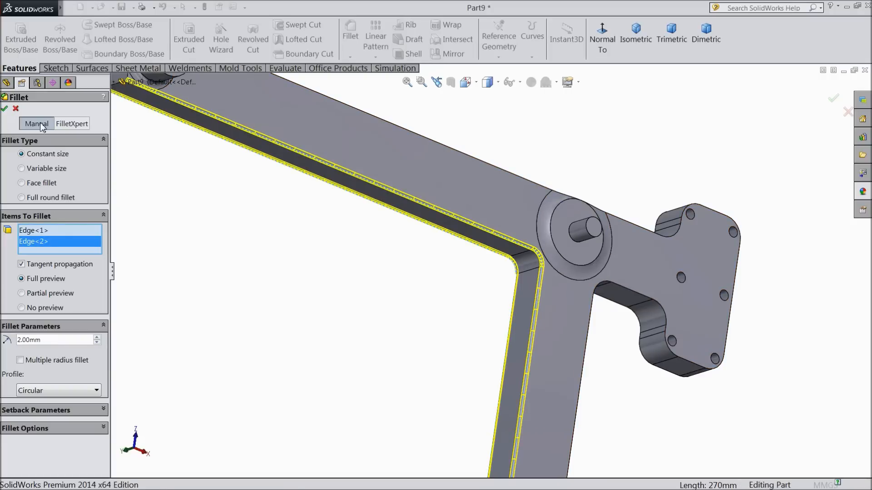
- Start a constant-size fillet with a 15 mm radius for the crossbar's free end
{"action": "scroll", "coordinate": [316, 180], "scroll_direction": "up", "scroll_amount": 5}
{"action": "middle_click_drag", "start_coordinate": [316, 181], "coordinate": [317, 241]}
{"action": "scroll", "coordinate": [363, 232], "scroll_direction": "down", "scroll_amount": 4}
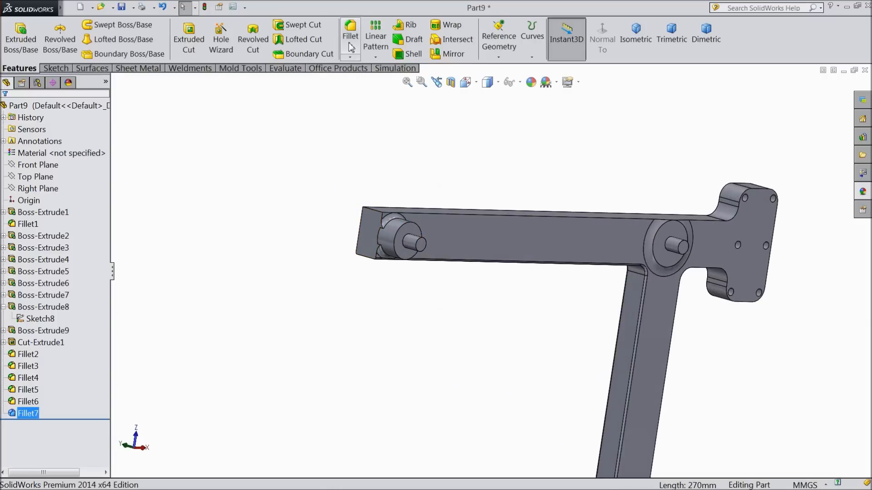
{"action": "left_click", "coordinate": [349, 44]}
{"action": "type", "text": "15"}
{"action": "key", "text": "Return"}
{"action": "left_click", "coordinate": [362, 236]}
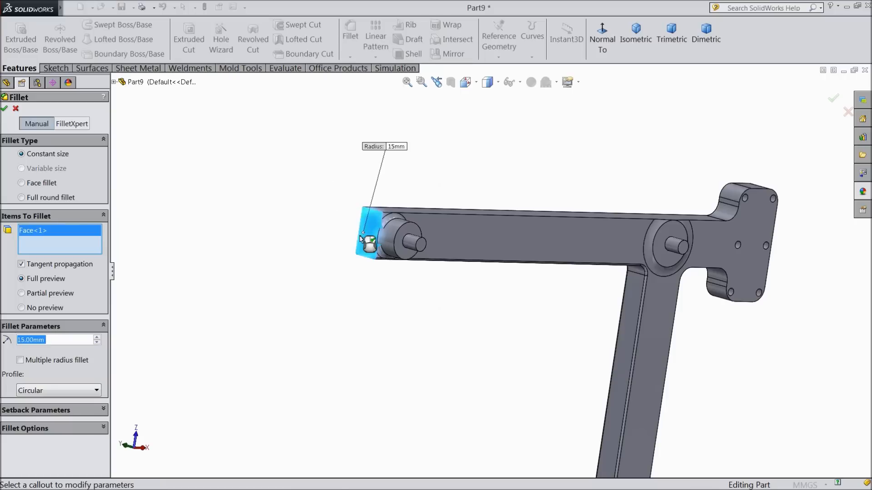
{"action": "scroll", "coordinate": [382, 225], "scroll_direction": "down", "scroll_amount": 2}
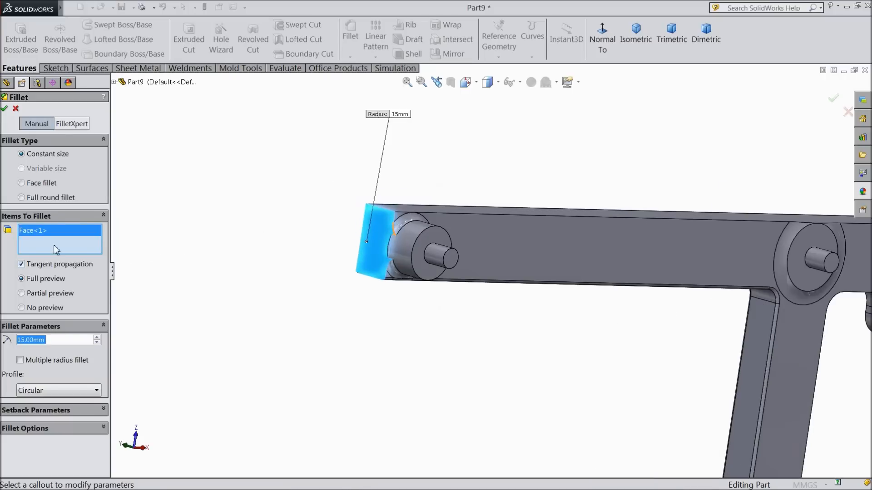
{"action": "right_click", "coordinate": [42, 233]}
{"action": "left_click", "coordinate": [68, 239]}
- Apply the 15 mm fillet to the rear, upper and lower edges of the crossbar's free end face
{"action": "scroll", "coordinate": [372, 240], "scroll_direction": "down", "scroll_amount": 2}
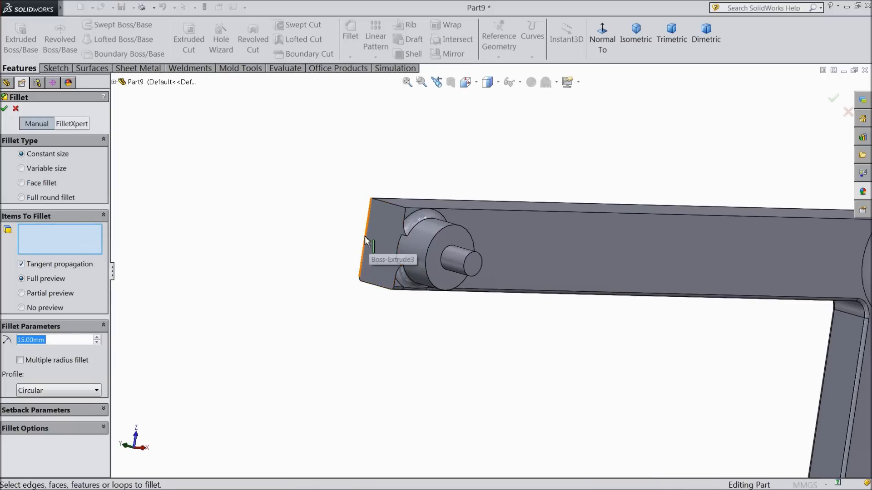
{"action": "left_click", "coordinate": [367, 240]}
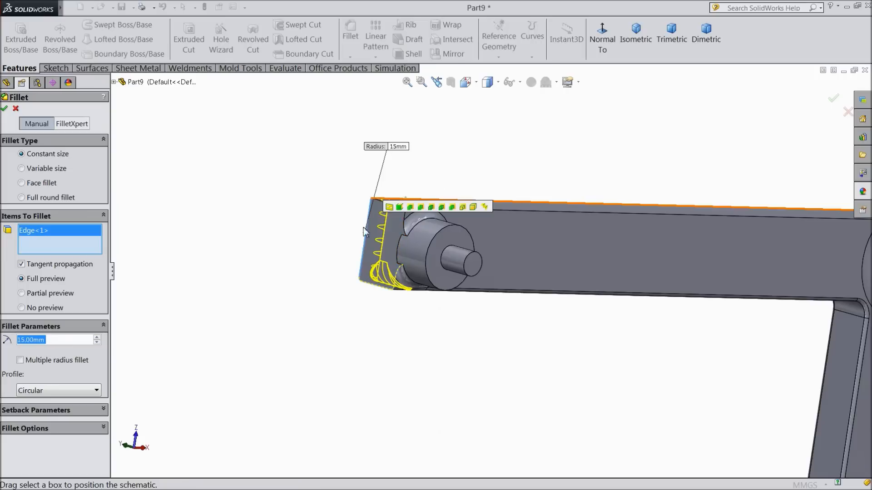
{"action": "left_click", "coordinate": [398, 209]}
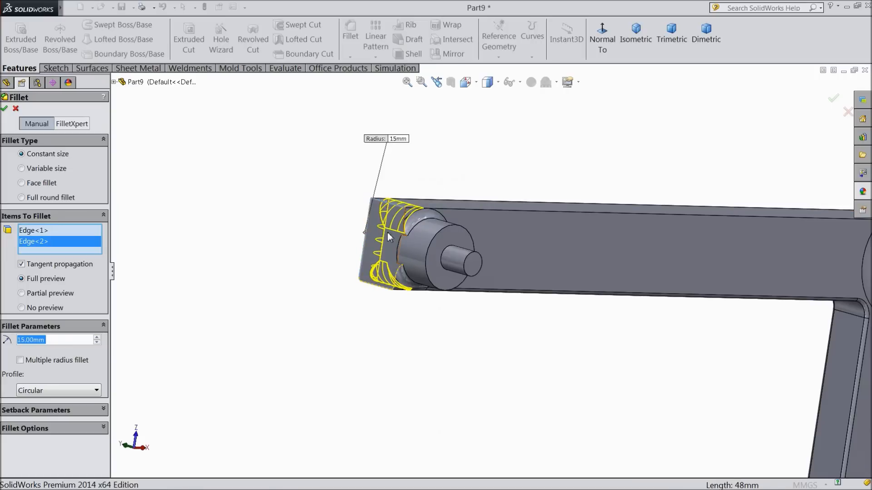
{"action": "left_click", "coordinate": [378, 287]}
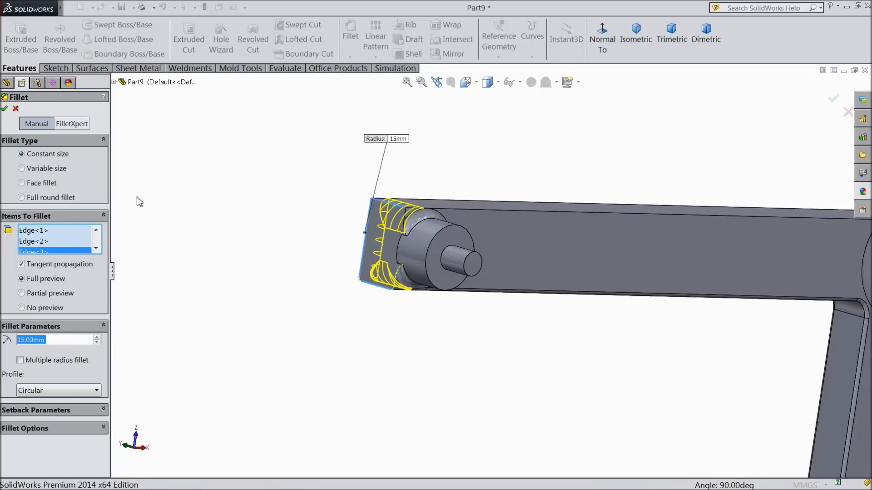
{"action": "left_click", "coordinate": [5, 109]}
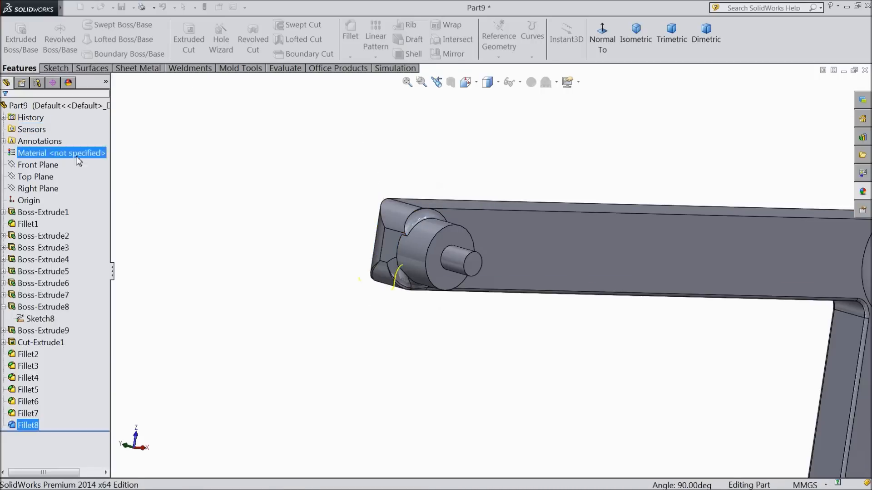
- Give the whole part a red colour appearance with RGB values 255, 0, 0
{"action": "scroll", "coordinate": [311, 245], "scroll_direction": "up", "scroll_amount": 5}
{"action": "middle_click_drag", "start_coordinate": [352, 268], "coordinate": [352, 314]}
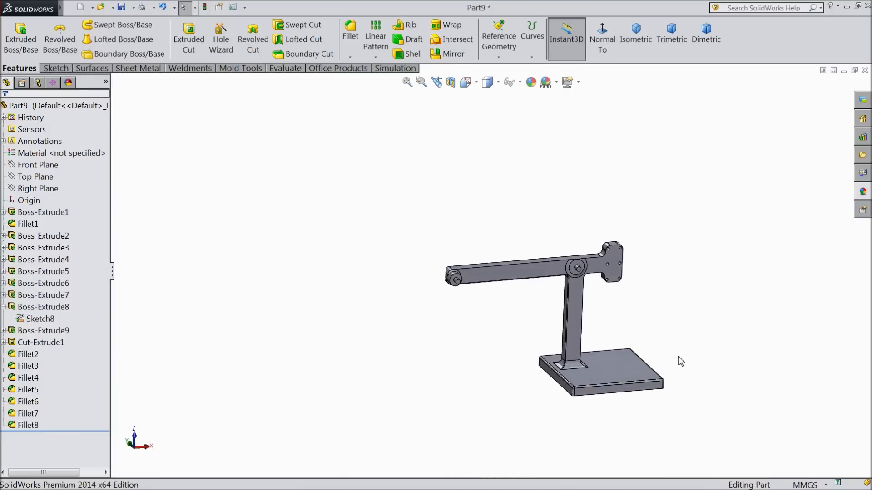
{"action": "scroll", "coordinate": [660, 356], "scroll_direction": "down", "scroll_amount": 4}
{"action": "middle_click_drag", "start_coordinate": [625, 337], "coordinate": [573, 290]}
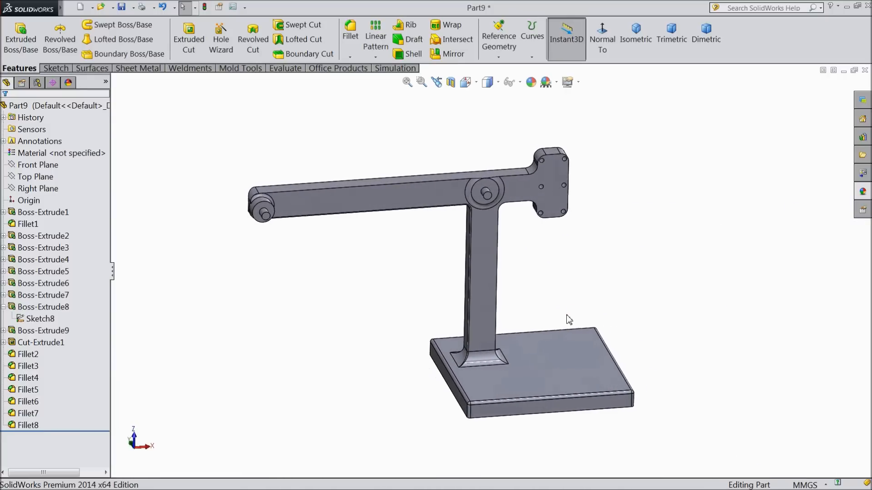
{"action": "scroll", "coordinate": [566, 317], "scroll_direction": "down", "scroll_amount": 2}
{"action": "left_click", "coordinate": [28, 105]}
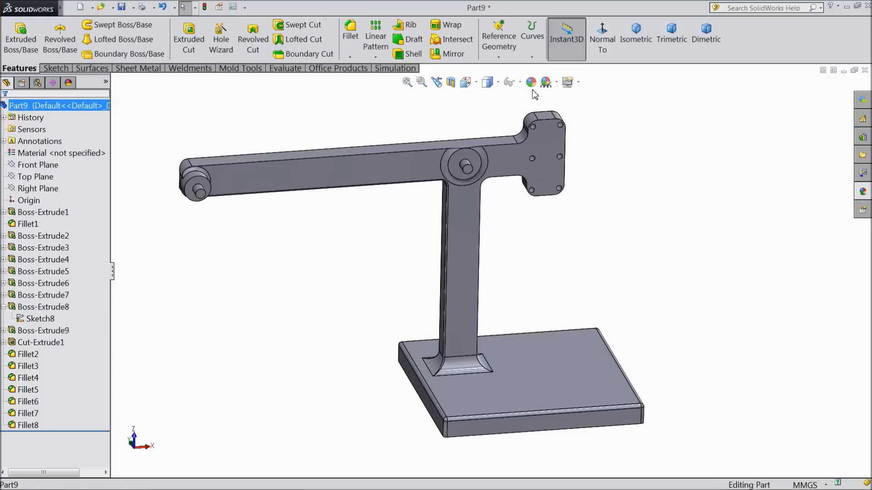
{"action": "left_click", "coordinate": [530, 82]}
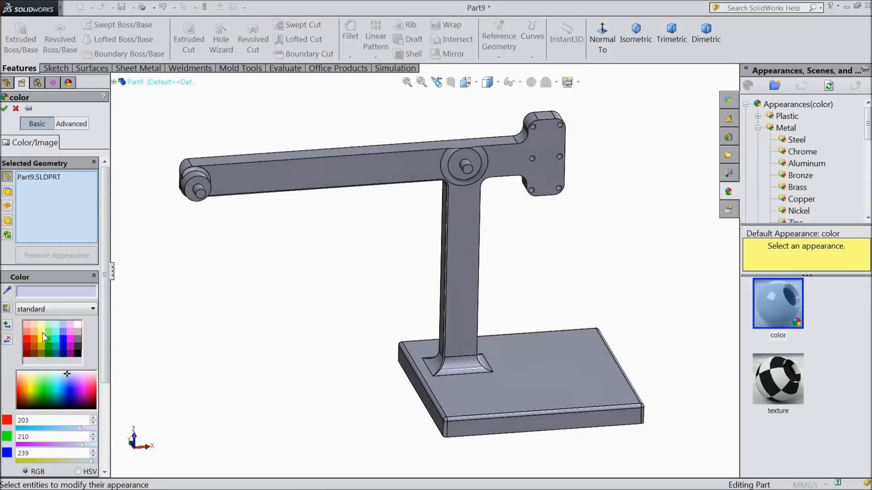
{"action": "left_click", "coordinate": [26, 339]}
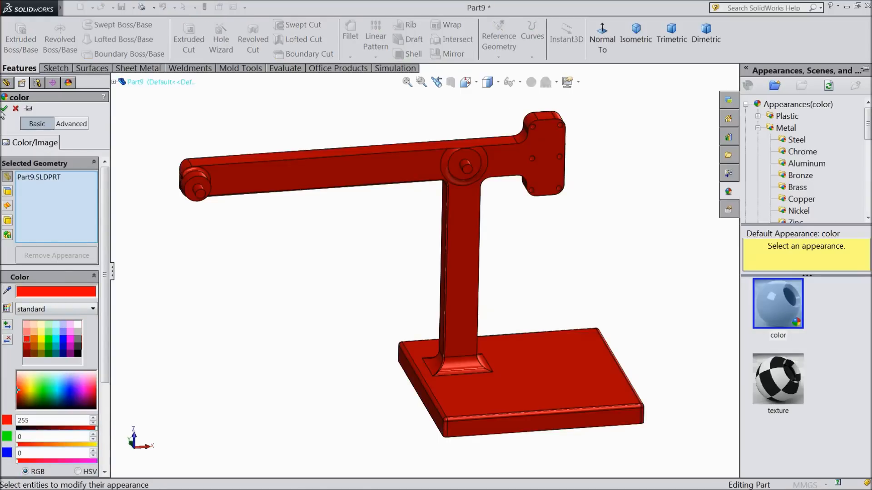
{"action": "left_click", "coordinate": [4, 109]}
- Start saving the part and create a folder named "4 Bar Quick return mechanism" on the Desktop
{"action": "middle_click_drag", "start_coordinate": [231, 290], "coordinate": [276, 321]}
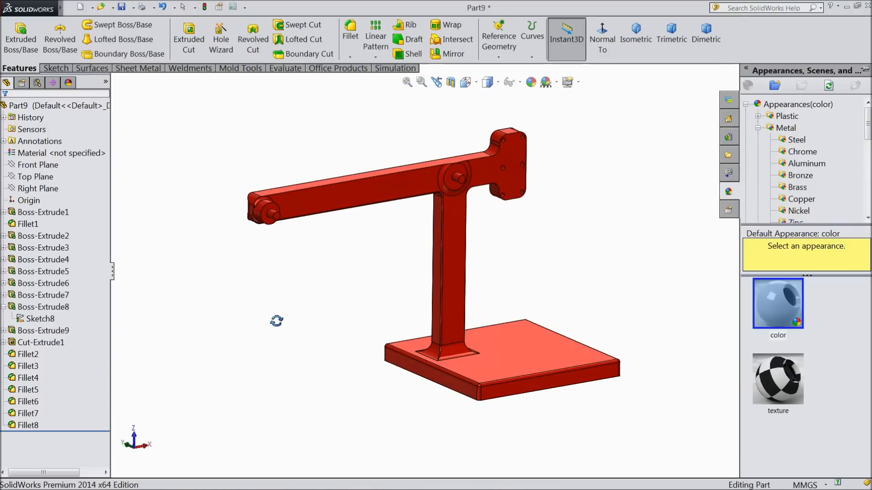
{"action": "scroll", "coordinate": [494, 272], "scroll_direction": "down", "scroll_amount": 2}
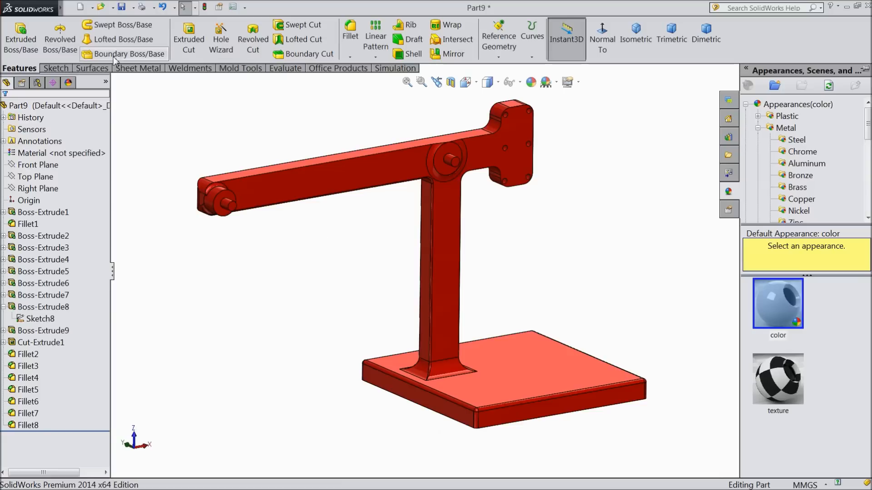
{"action": "left_click", "coordinate": [125, 9]}
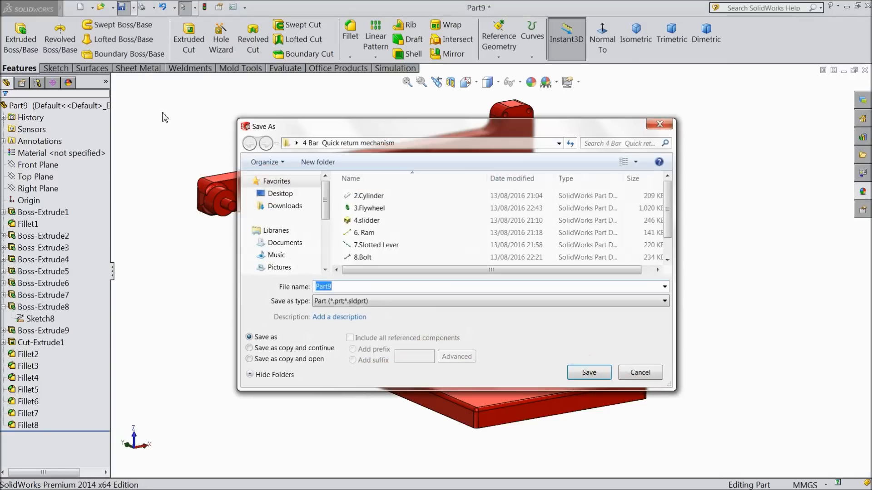
{"action": "left_click", "coordinate": [317, 165]}
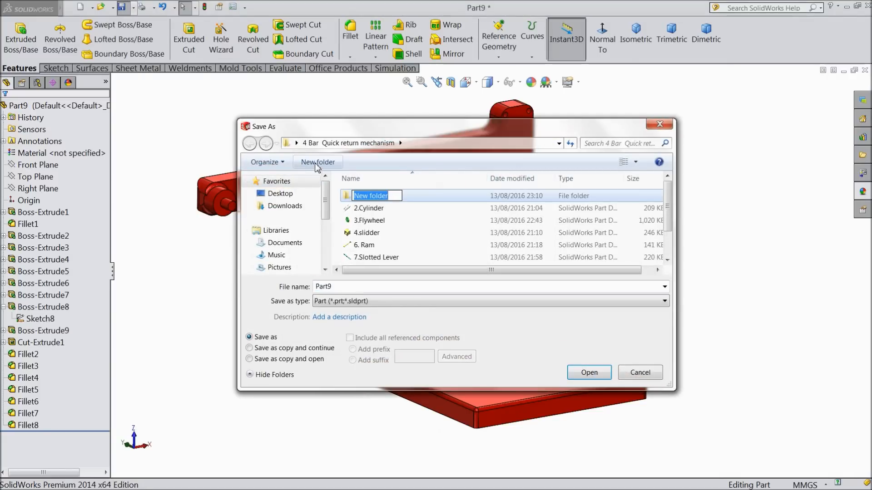
{"action": "left_click", "coordinate": [278, 182]}
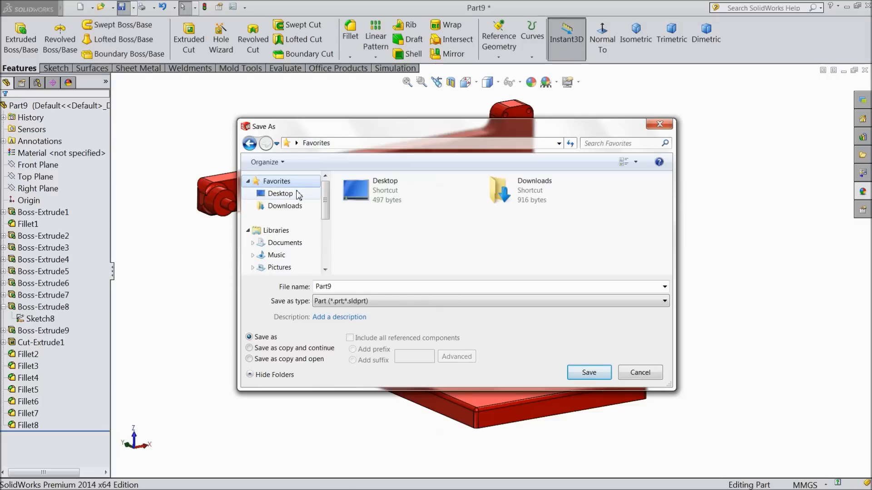
{"action": "left_click", "coordinate": [290, 198]}
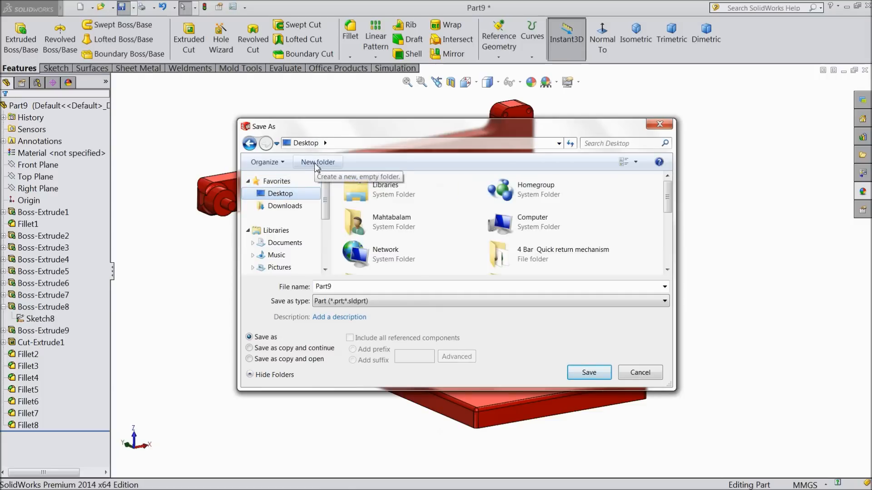
{"action": "left_click", "coordinate": [311, 166]}
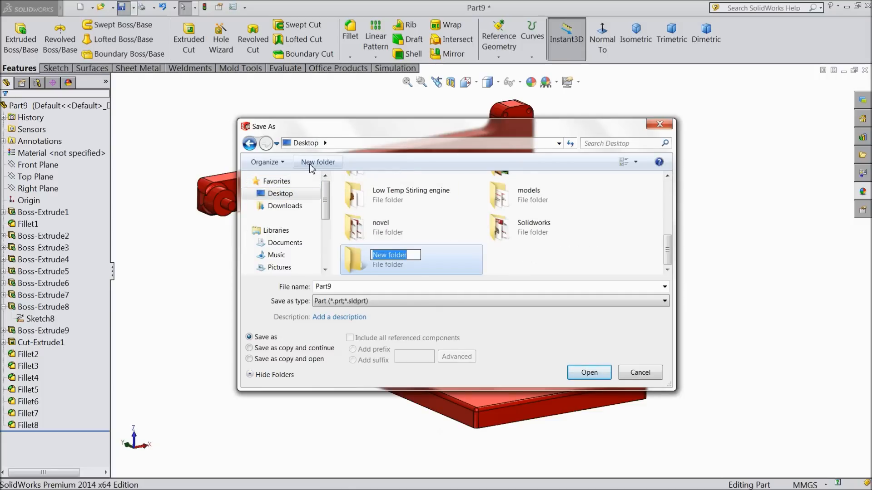
{"action": "type", "text": "4 Bar Quick return mechanism"}
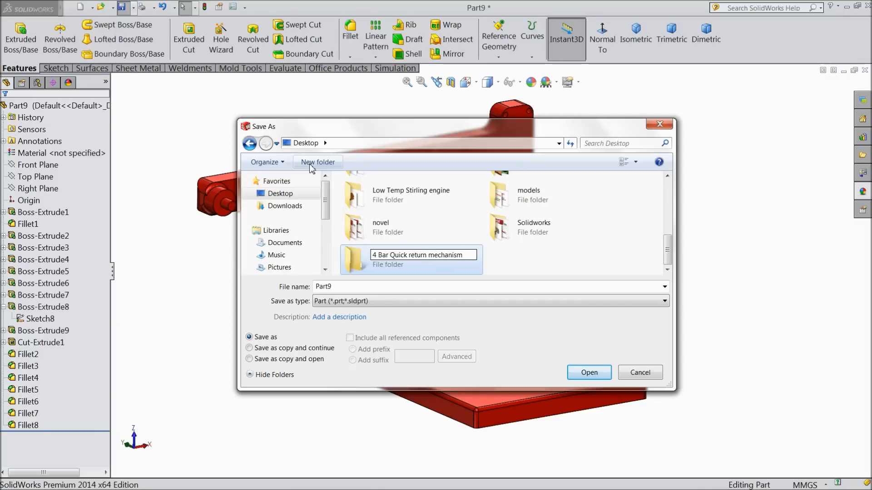
- Open the new mechanism folder and save the part in it under the name Part9
{"action": "left_click", "coordinate": [593, 377]}
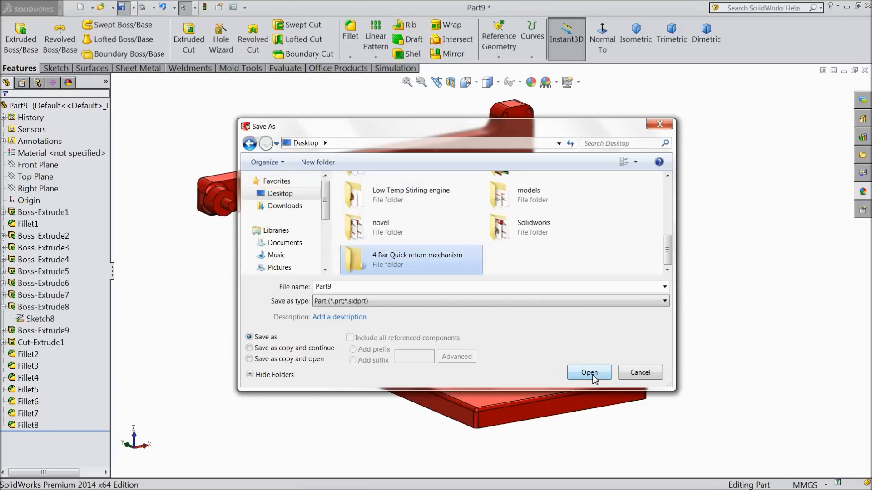
{"action": "left_click", "coordinate": [588, 374]}
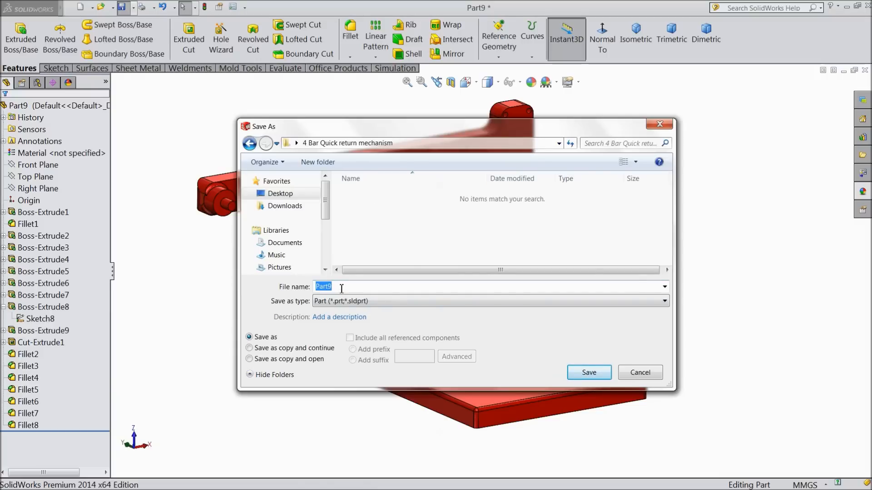
{"action": "key", "text": "Return"}
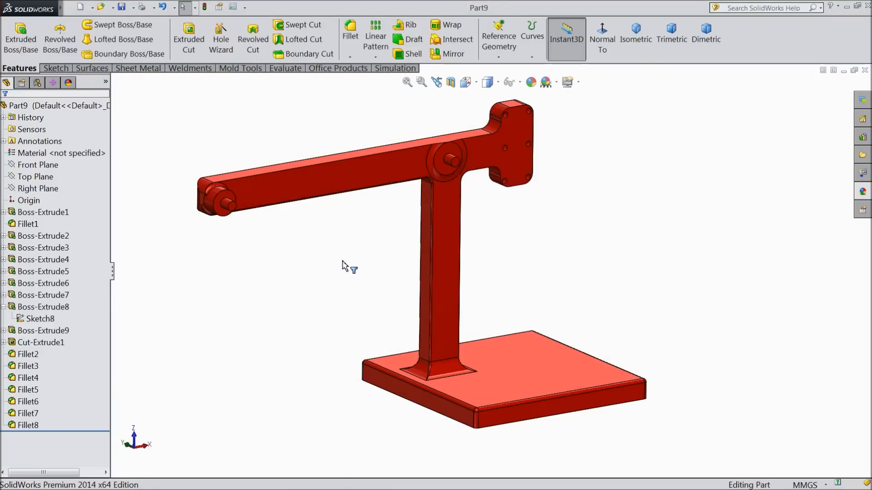
- Scale the whole stand uniformly about its centroid by a factor of 1.23474
{"action": "mouse_move", "coordinate": [345, 267]}
{"action": "middle_mouse_down"}
{"action": "mouse_move", "coordinate": [399, 223]}
{"action": "mouse_move", "coordinate": [463, 230]}
{"action": "mouse_move", "coordinate": [336, 270]}
{"action": "mouse_move", "coordinate": [354, 271]}
{"action": "middle_mouse_up"}
{"action": "scroll", "coordinate": [447, 239], "scroll_direction": "down", "scroll_amount": 2}
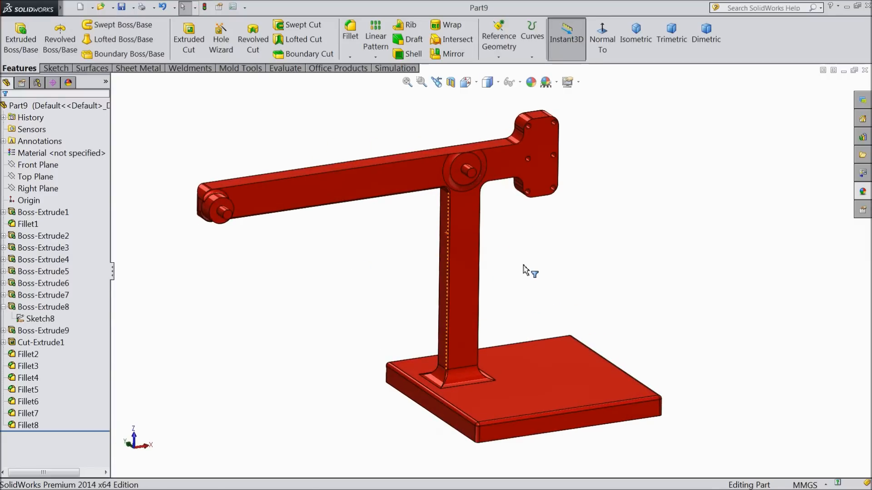
{"action": "scroll", "coordinate": [522, 277], "scroll_direction": "up", "scroll_amount": 1}
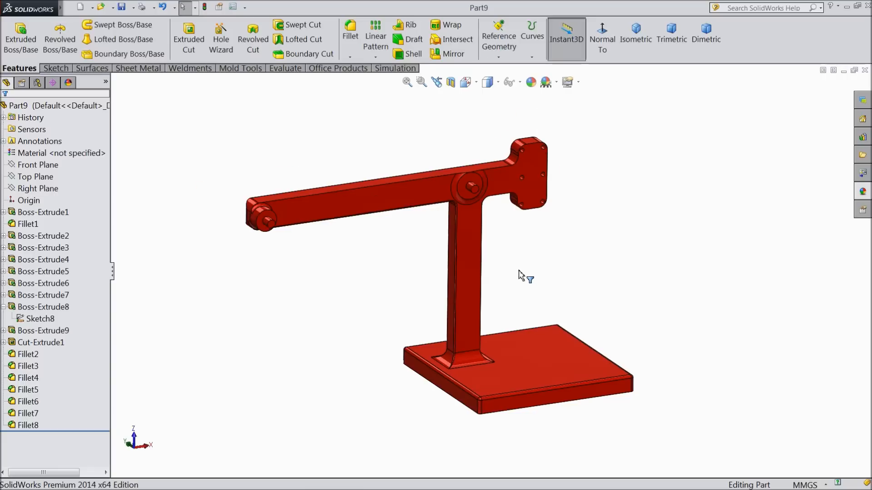
{"action": "scroll", "coordinate": [512, 279], "scroll_direction": "down", "scroll_amount": 2}
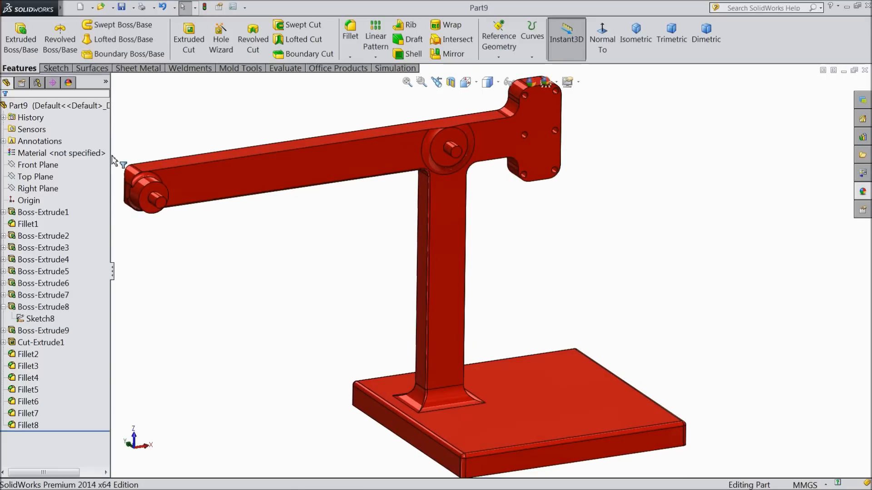
{"action": "mouse_move", "coordinate": [55, 9]}
{"action": "left_click", "coordinate": [139, 8]}
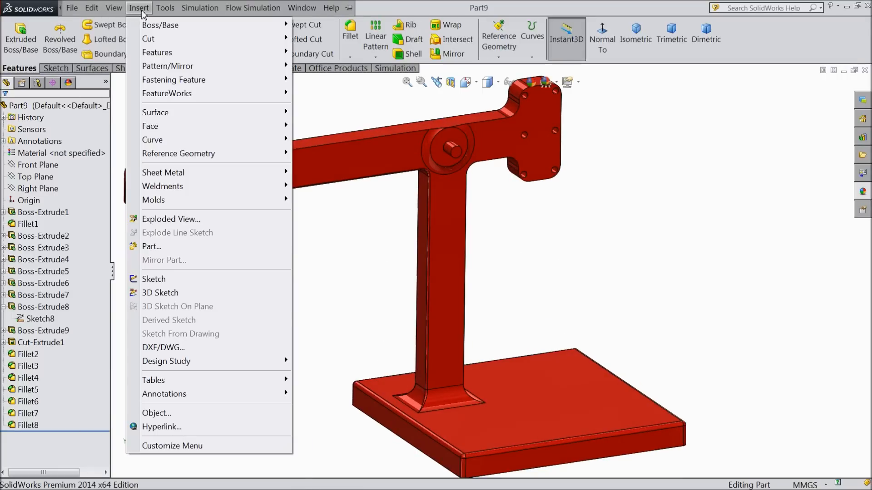
{"action": "mouse_move", "coordinate": [160, 53]}
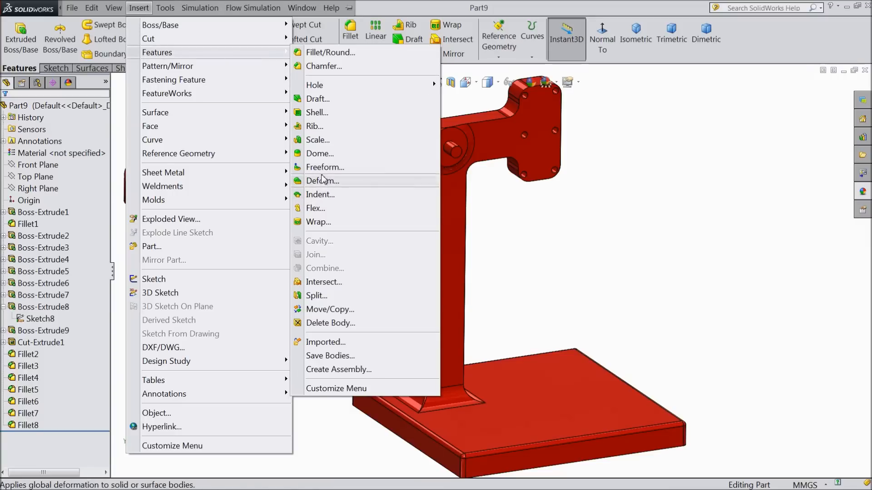
{"action": "left_click", "coordinate": [316, 140]}
{"action": "left_click", "coordinate": [45, 157]}
{"action": "left_click", "coordinate": [48, 159]}
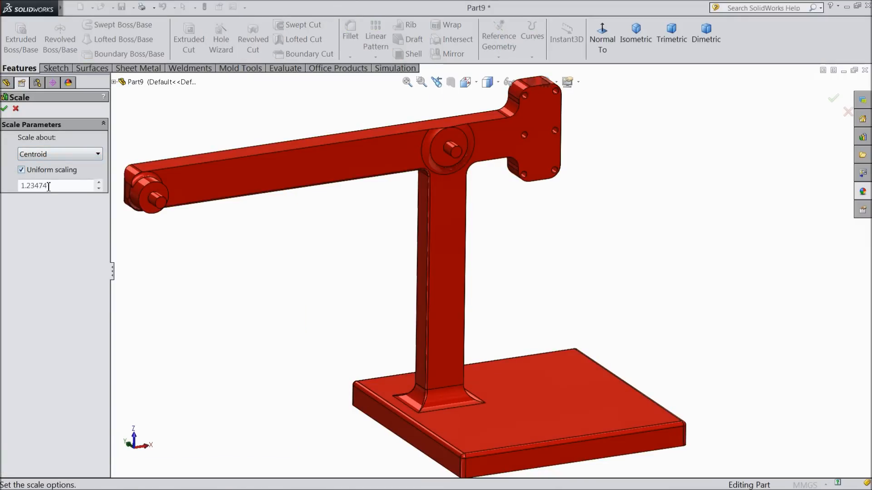
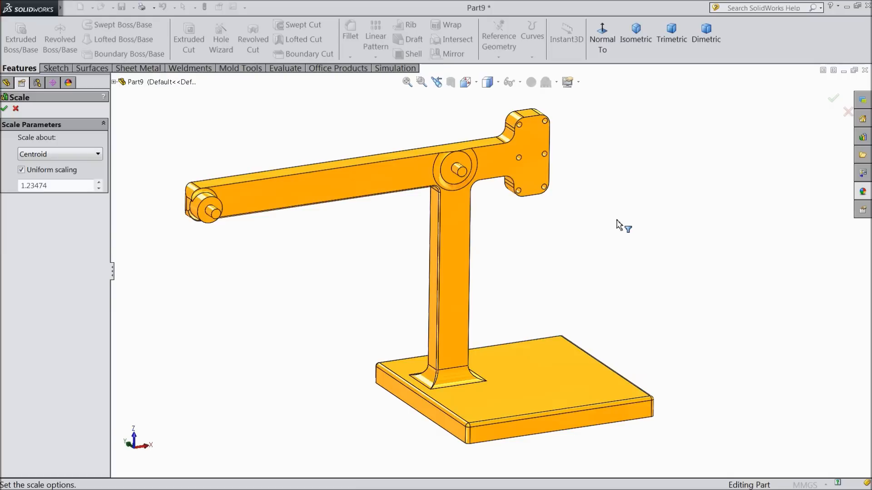
{"action": "left_click", "coordinate": [5, 109]}
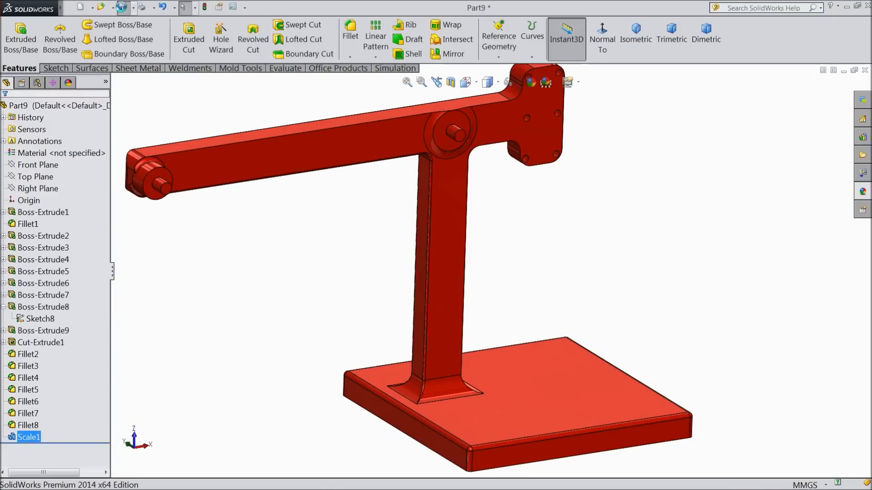
{"action": "left_click", "coordinate": [269, 278]}
{"action": "middle_click_drag", "start_coordinate": [268, 277], "coordinate": [407, 290]}
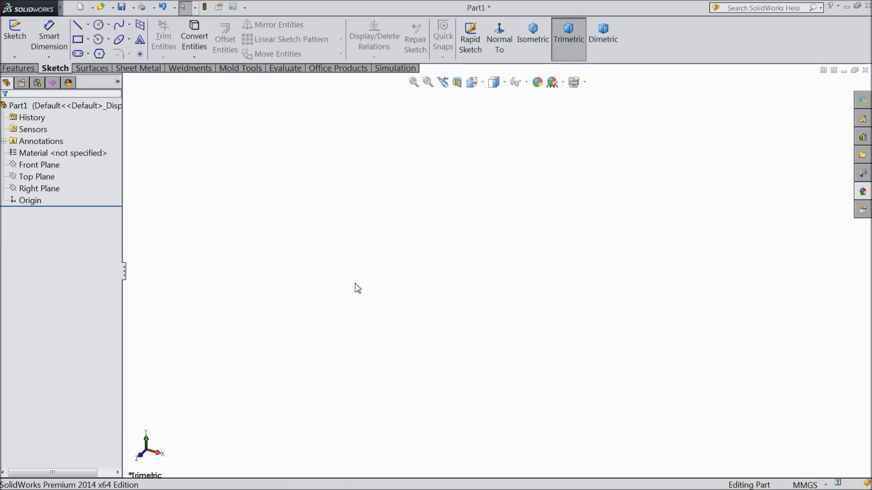
- Sketch a circle about 140 mm in diameter on the Front Plane of the new part, centred on the origin
{"action": "left_click", "coordinate": [39, 165]}
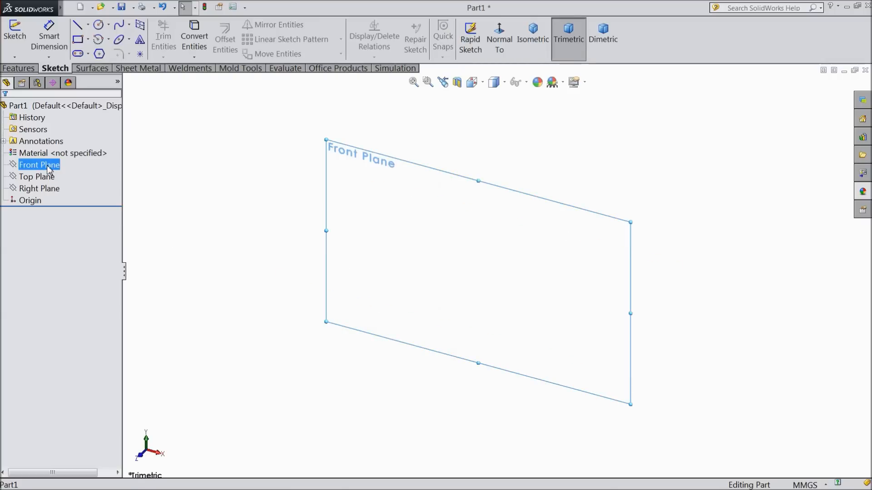
{"action": "left_click", "coordinate": [60, 151]}
{"action": "left_click", "coordinate": [98, 24]}
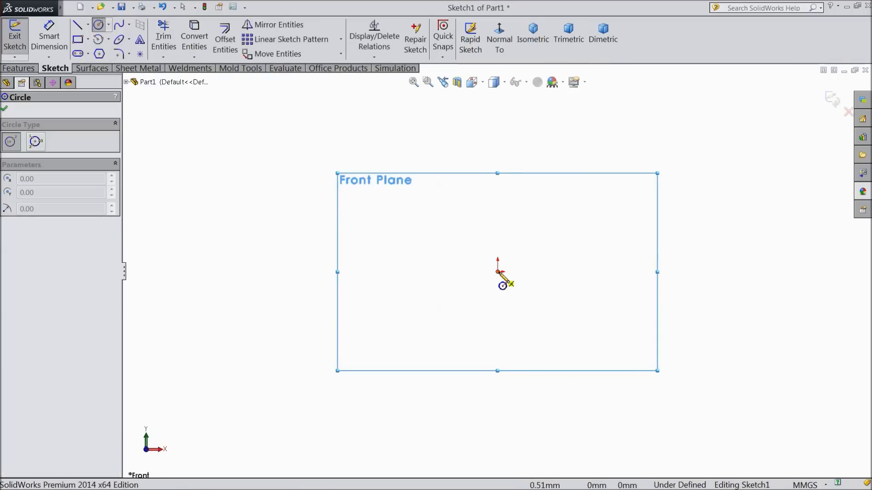
{"action": "left_click", "coordinate": [498, 272]}
{"action": "left_click", "coordinate": [406, 190]}
- Dimension the circle's diameter and set it to 80 mm
{"action": "left_click", "coordinate": [49, 40]}
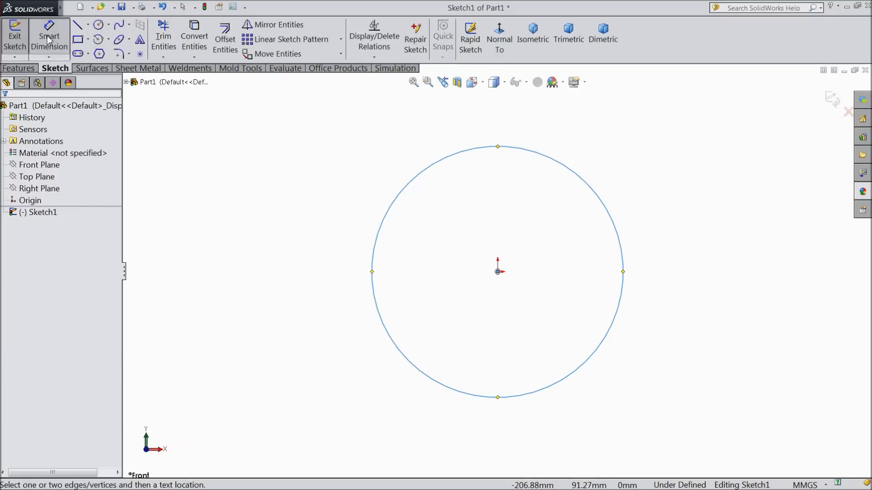
{"action": "left_click", "coordinate": [374, 278]}
{"action": "left_click", "coordinate": [325, 269]}
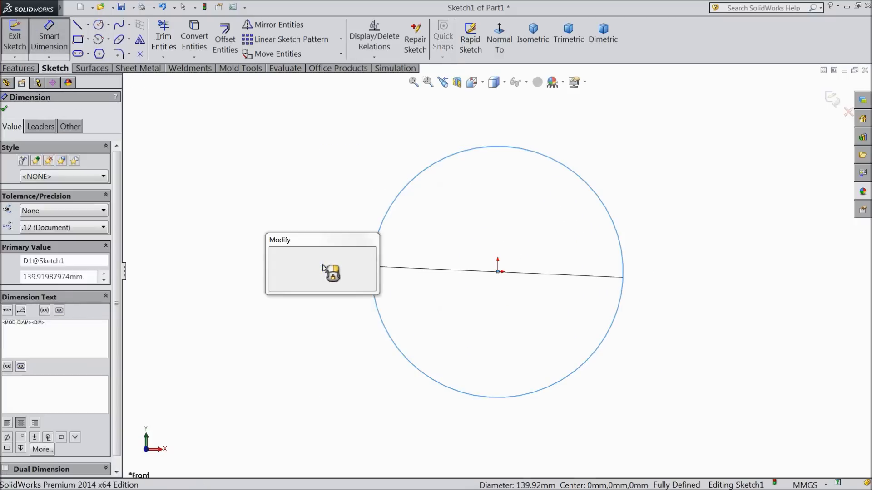
{"action": "type", "text": "80"}
{"action": "left_click", "coordinate": [274, 253]}
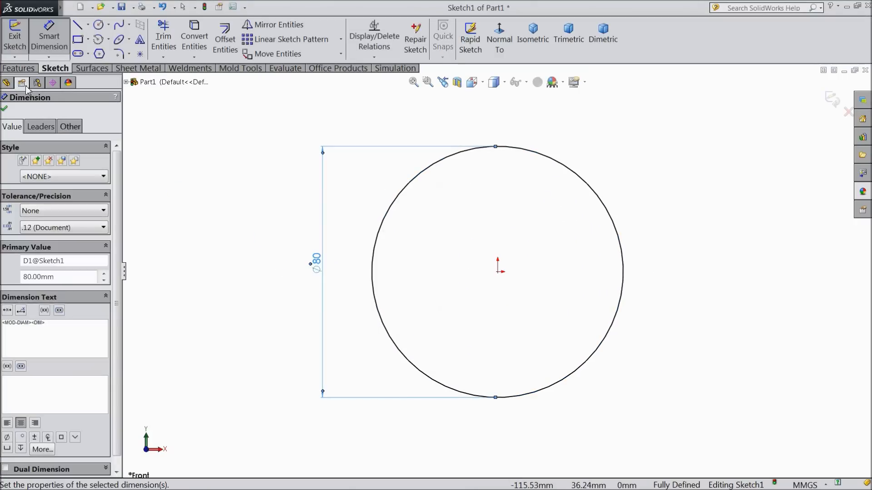
{"action": "left_click", "coordinate": [5, 110]}
- Extrude the circle as a blind boss to a depth of 260 mm
{"action": "left_click", "coordinate": [18, 68]}
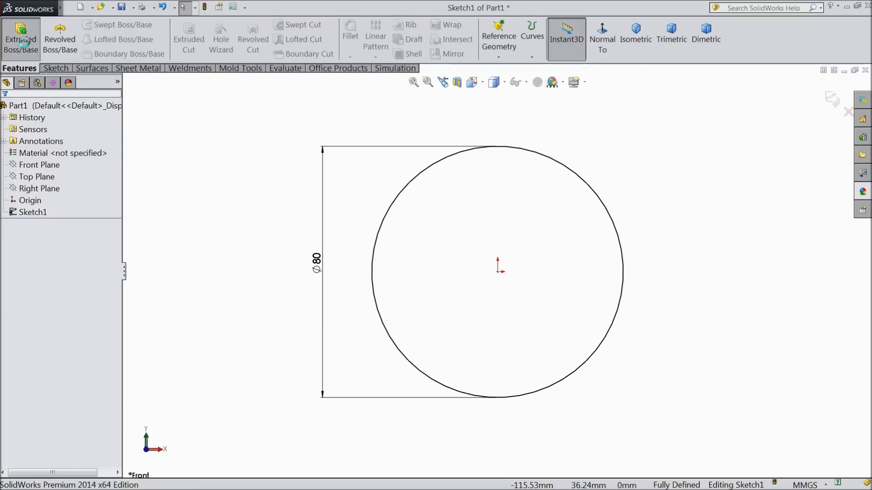
{"action": "left_click", "coordinate": [22, 41]}
{"action": "type", "text": "260"}
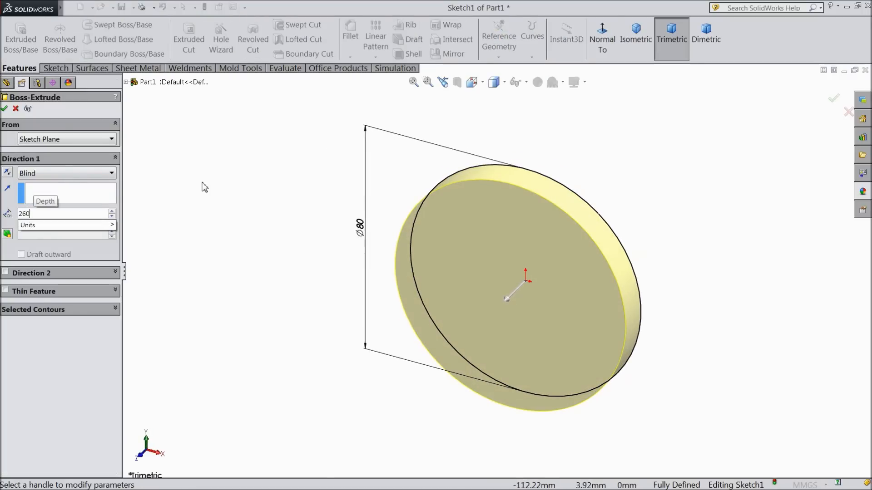
{"action": "key", "text": "Return"}
{"action": "key", "text": "f"}
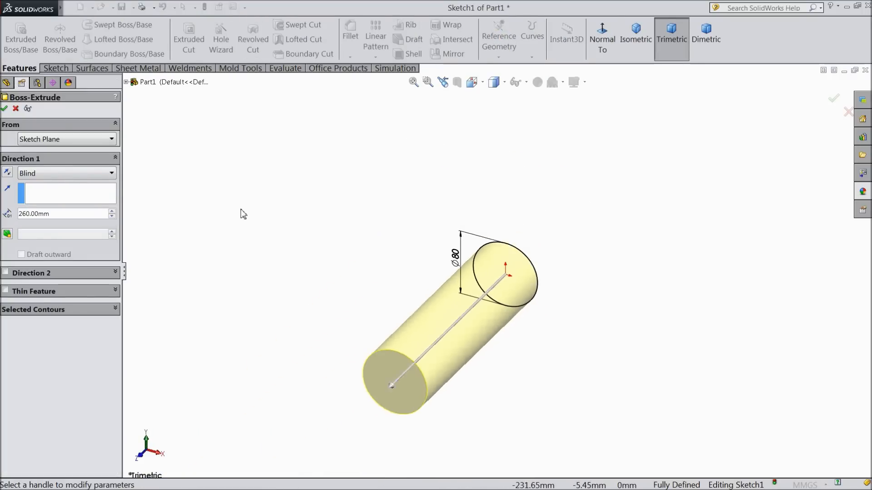
{"action": "scroll", "coordinate": [481, 306], "scroll_direction": "down", "scroll_amount": 3}
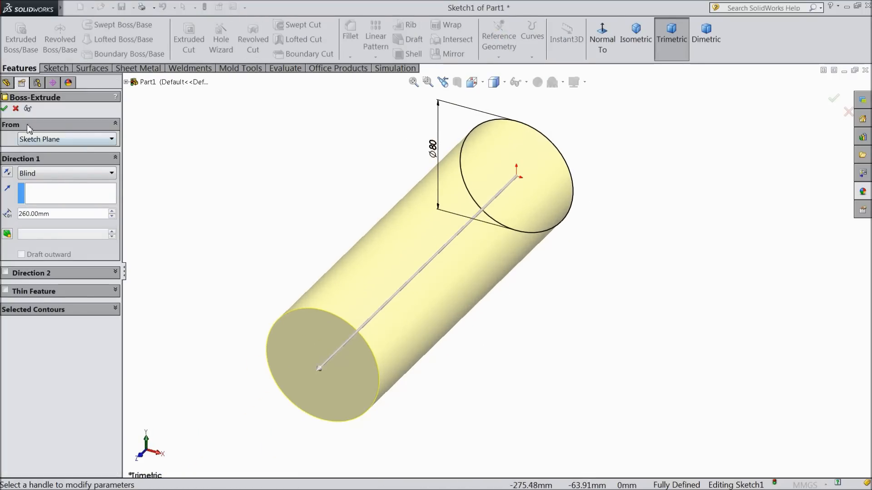
{"action": "left_click", "coordinate": [5, 109]}
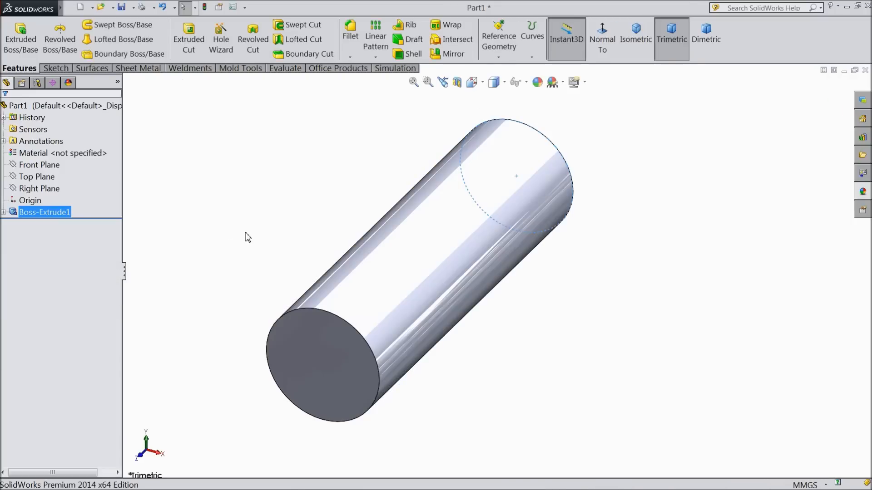
- Add a constant-size 10 mm fillet to the circular edge at the cylinder's origin end
{"action": "left_click", "coordinate": [350, 34]}
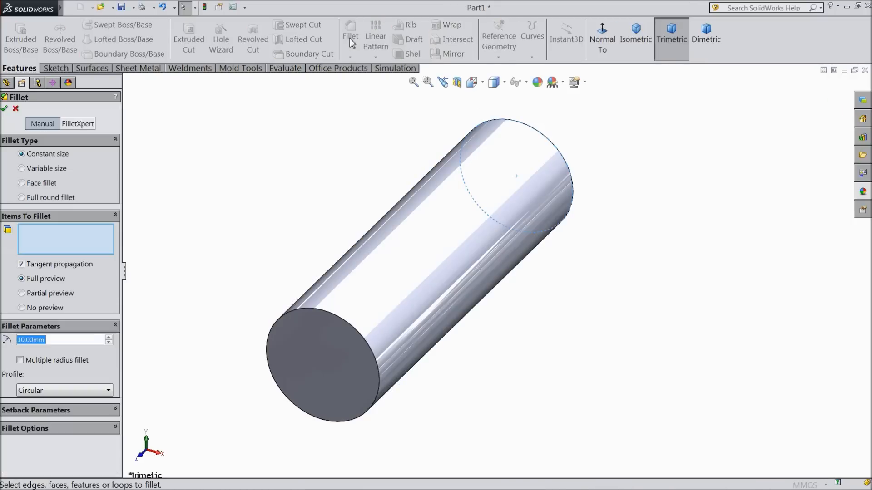
{"action": "left_click", "coordinate": [562, 162]}
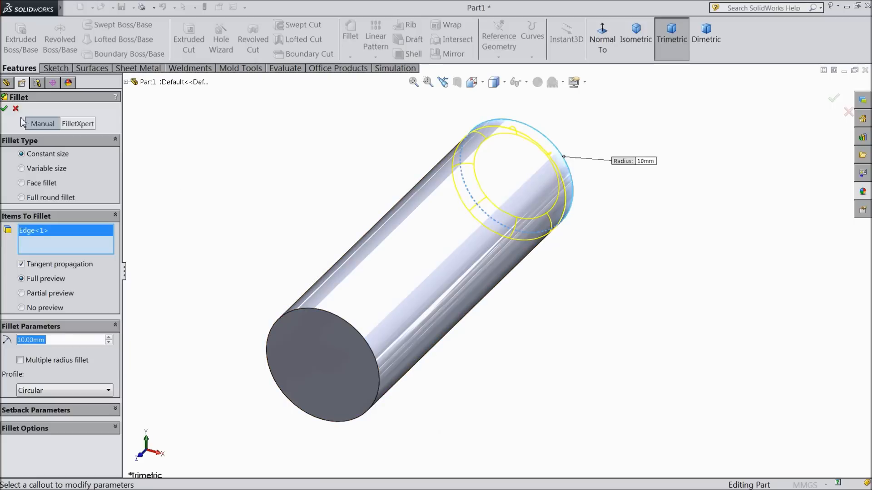
{"action": "left_click", "coordinate": [5, 109]}
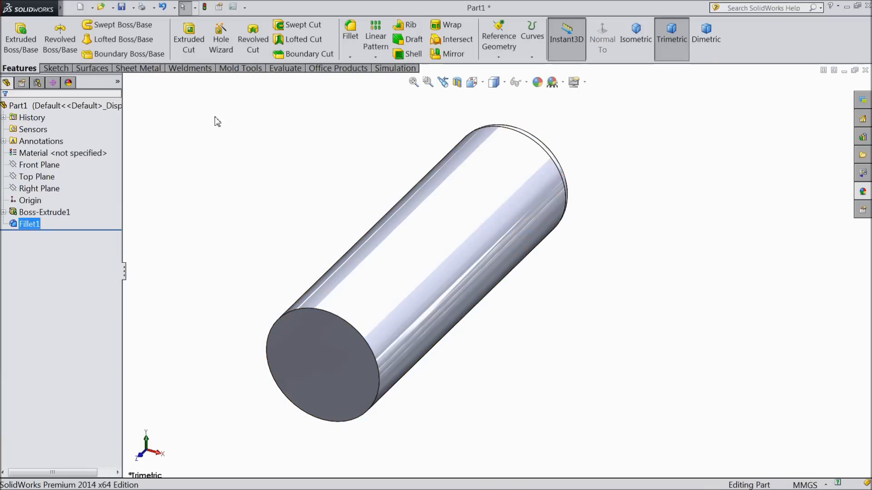
- Shell the cylinder to a 2 mm wall thickness, removing the flat end face opposite the filleted end
{"action": "left_click", "coordinate": [411, 54]}
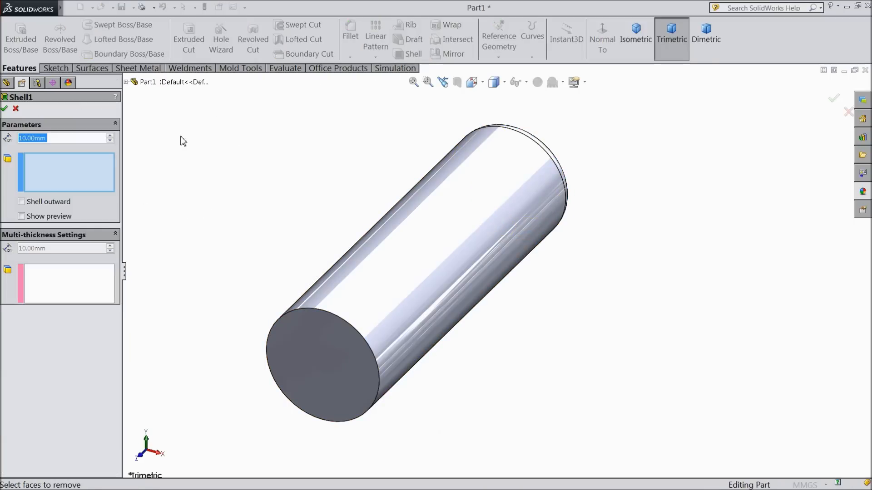
{"action": "type", "text": "2"}
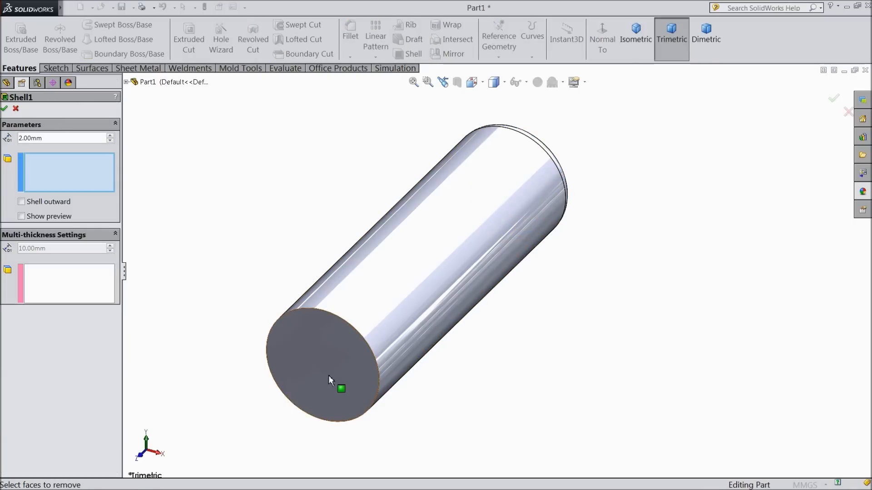
{"action": "left_click", "coordinate": [330, 373]}
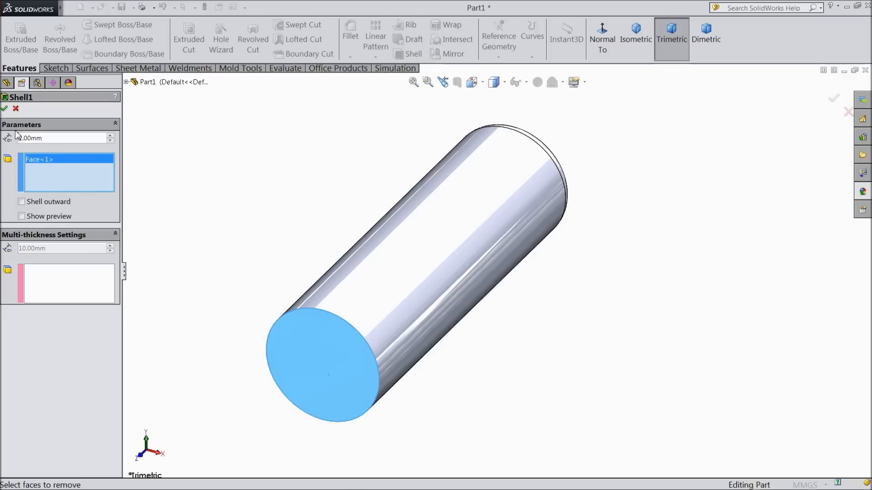
{"action": "left_click", "coordinate": [5, 109]}
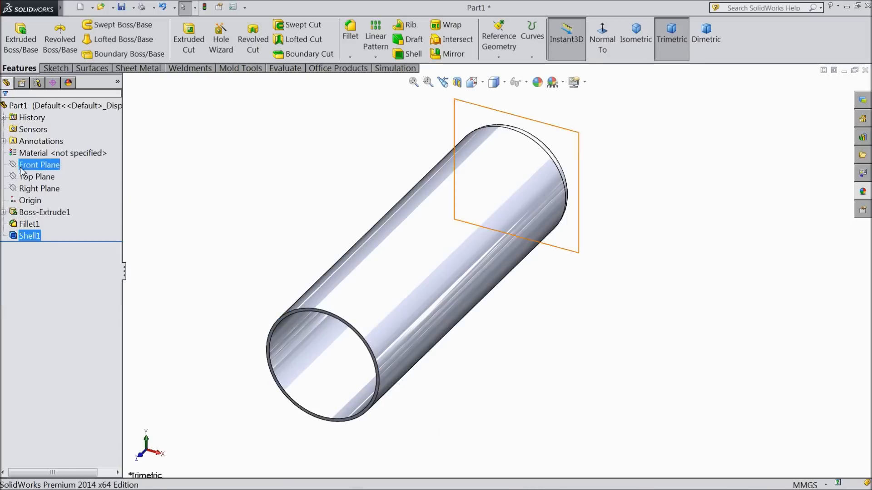
{"action": "left_click", "coordinate": [56, 106]}
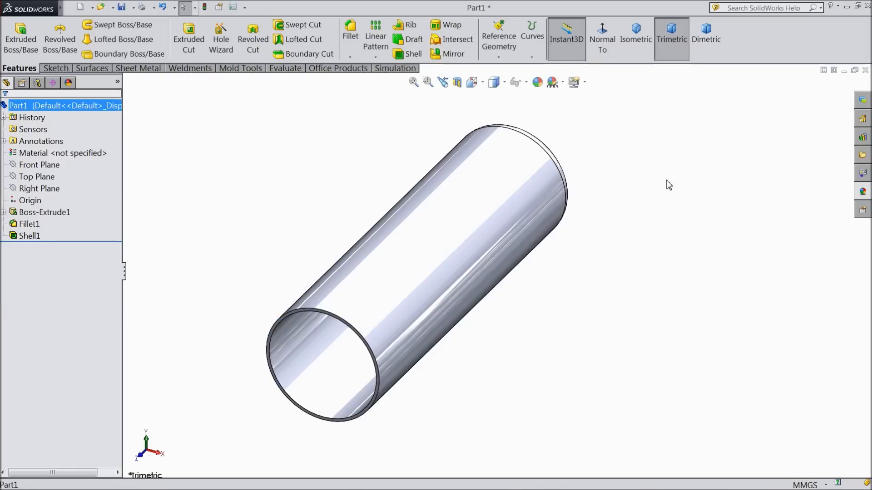
{"action": "left_click", "coordinate": [863, 191]}
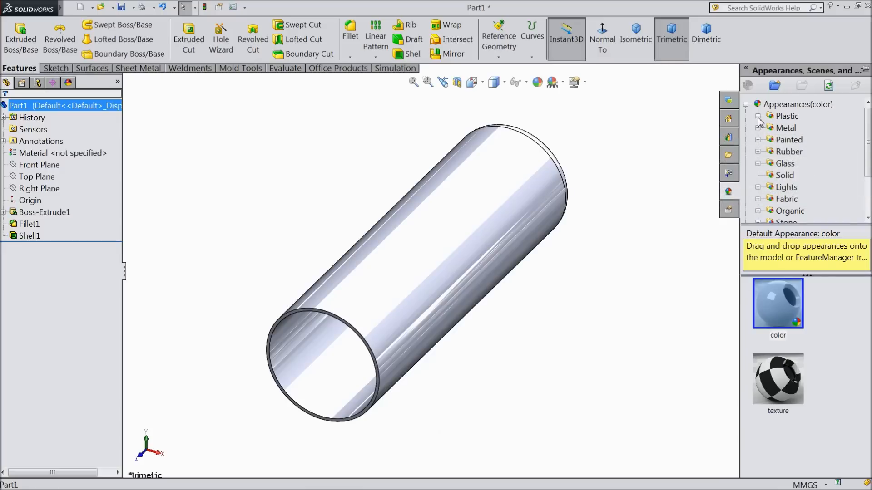
{"action": "middle_click_drag", "start_coordinate": [657, 237], "coordinate": [653, 172]}
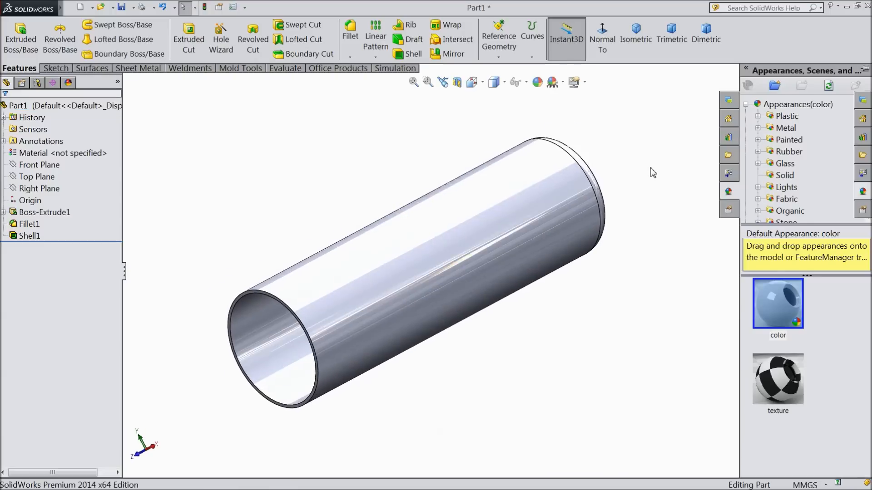
{"action": "left_click", "coordinate": [653, 171]}
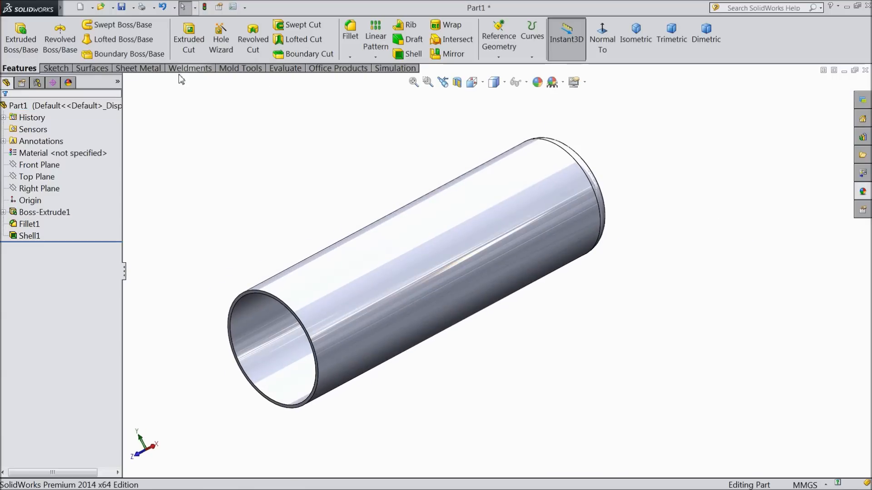
- Save the part to the Desktop as 2.Cylinder
{"action": "left_click", "coordinate": [123, 7]}
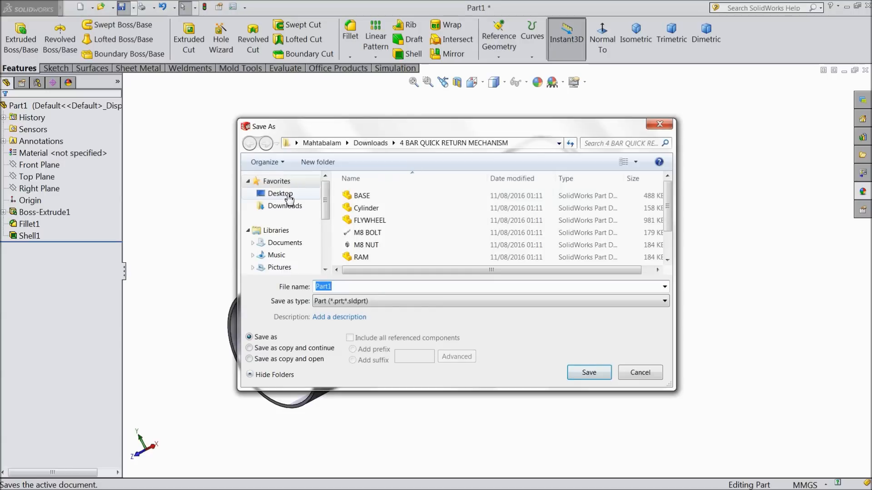
{"action": "left_click", "coordinate": [287, 195]}
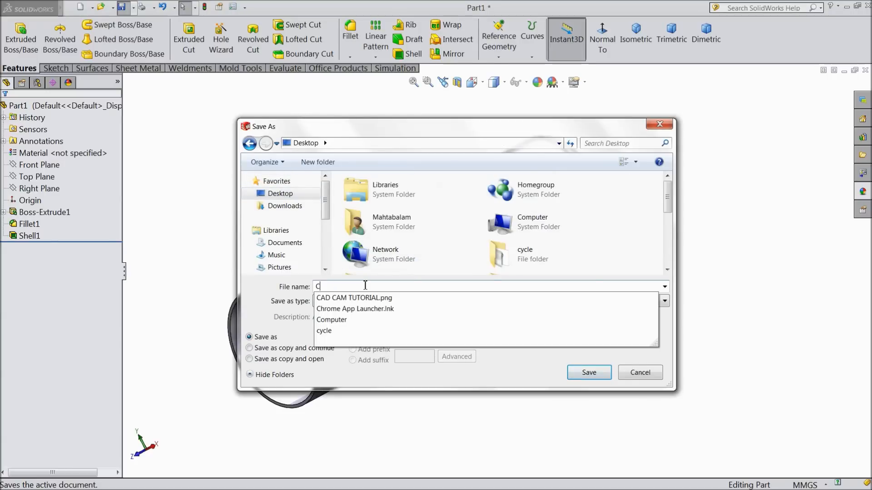
{"action": "left_click", "coordinate": [365, 285]}
{"action": "type", "text": "Cylinder"}
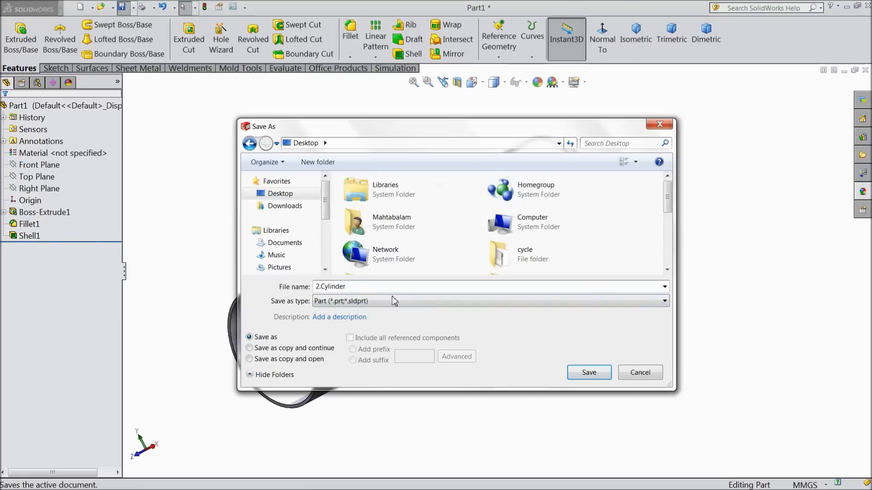
{"action": "left_click", "coordinate": [589, 372]}
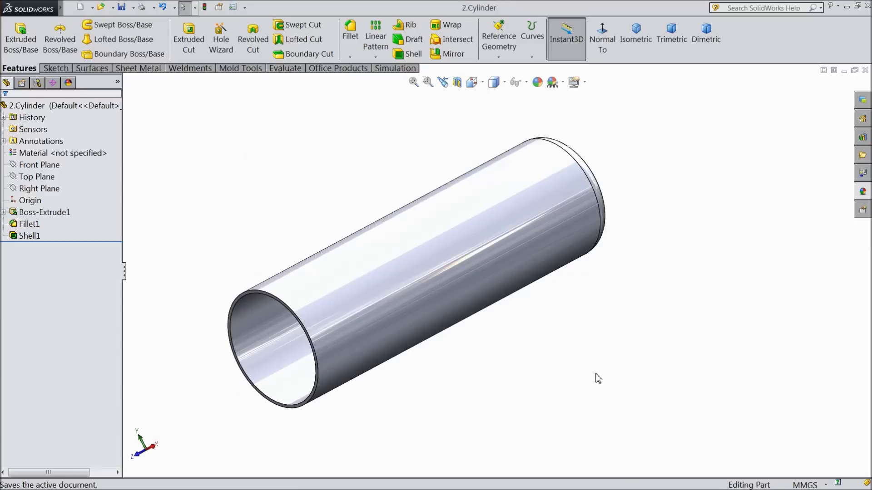
{"action": "middle_click_drag", "start_coordinate": [494, 377], "coordinate": [466, 366]}
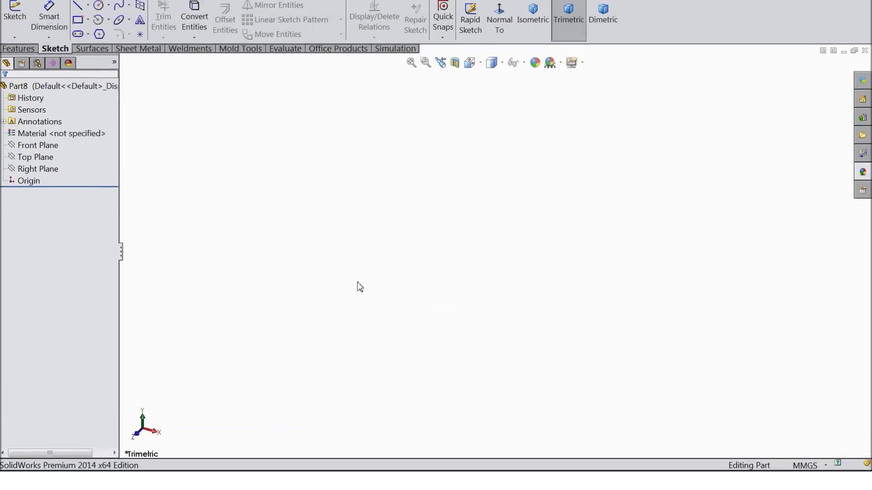
- Sketch two circles about 98 mm and 87 mm in radius, centred on the origin on the Front Plane, making the inner one construction geometry
{"action": "left_click", "coordinate": [45, 165]}
{"action": "left_click", "coordinate": [68, 155]}
{"action": "left_click", "coordinate": [98, 25]}
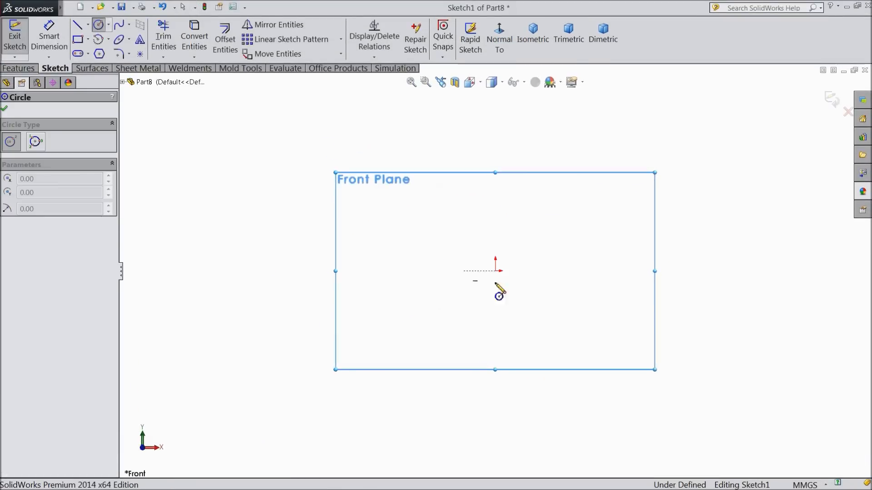
{"action": "left_click_drag", "start_coordinate": [496, 271], "coordinate": [356, 166]}
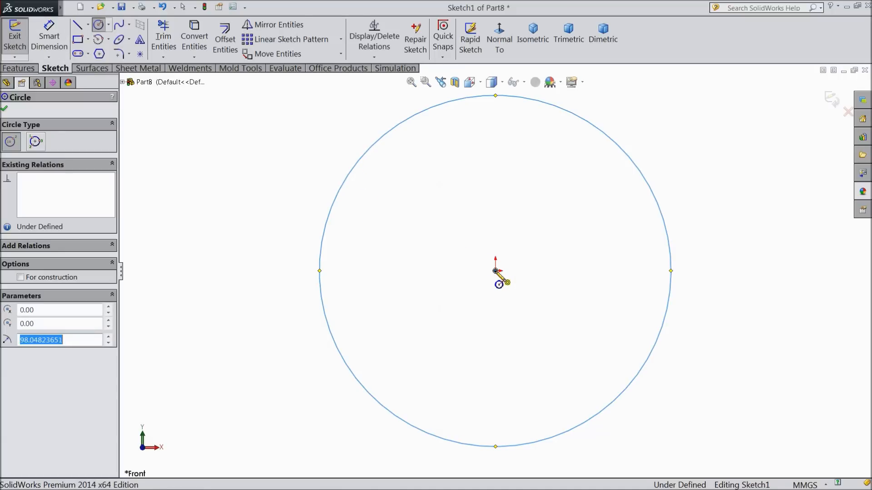
{"action": "left_click_drag", "start_coordinate": [495, 271], "coordinate": [346, 226]}
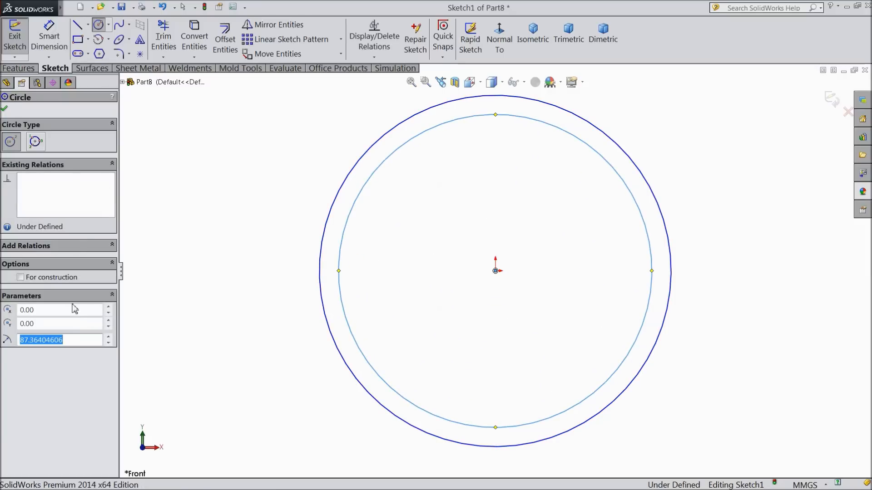
{"action": "left_click", "coordinate": [107, 278]}
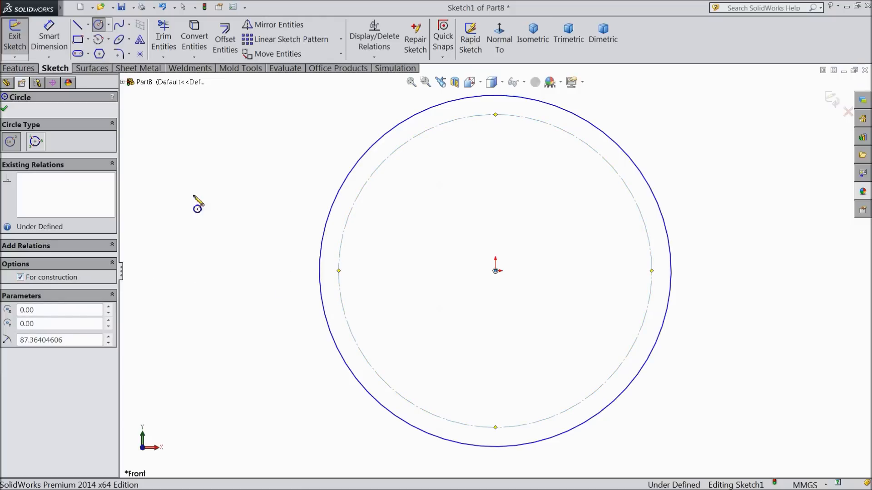
{"action": "left_click", "coordinate": [4, 109]}
- Dimension the inner construction circle's diameter and set it to 140 mm
{"action": "left_click", "coordinate": [49, 36]}
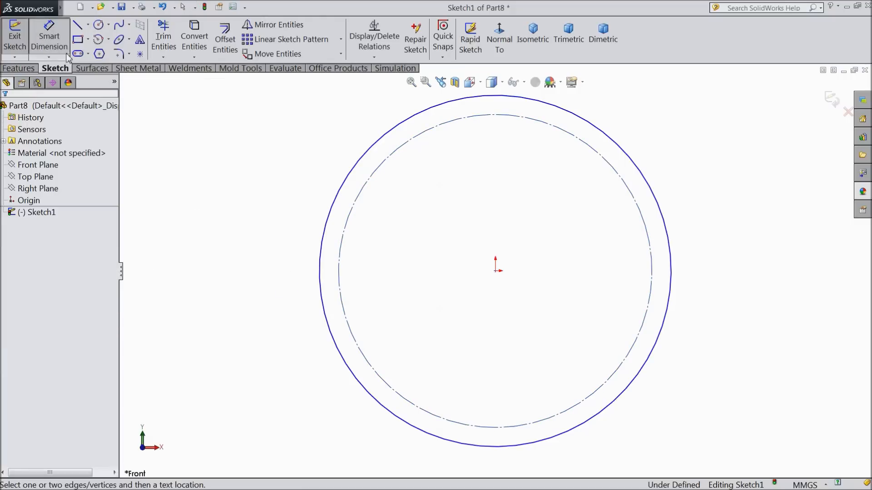
{"action": "left_click", "coordinate": [341, 257]}
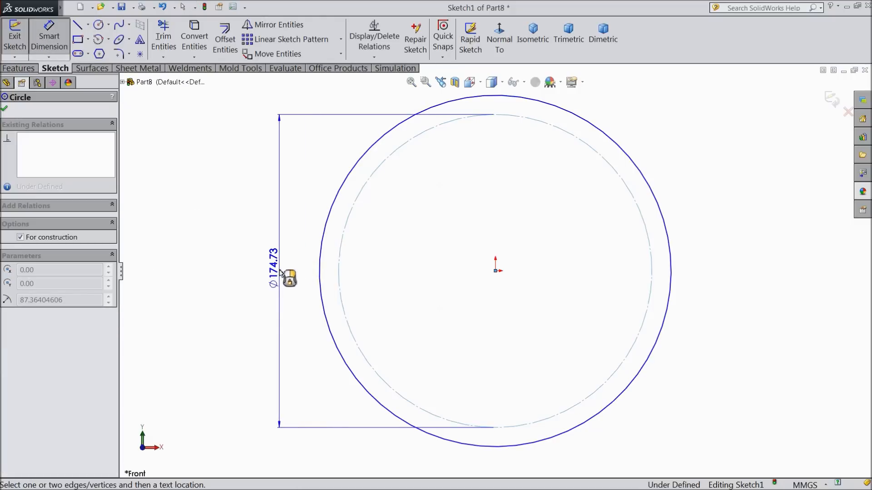
{"action": "left_click", "coordinate": [281, 273]}
{"action": "type", "text": "140"}
{"action": "left_click", "coordinate": [230, 258]}
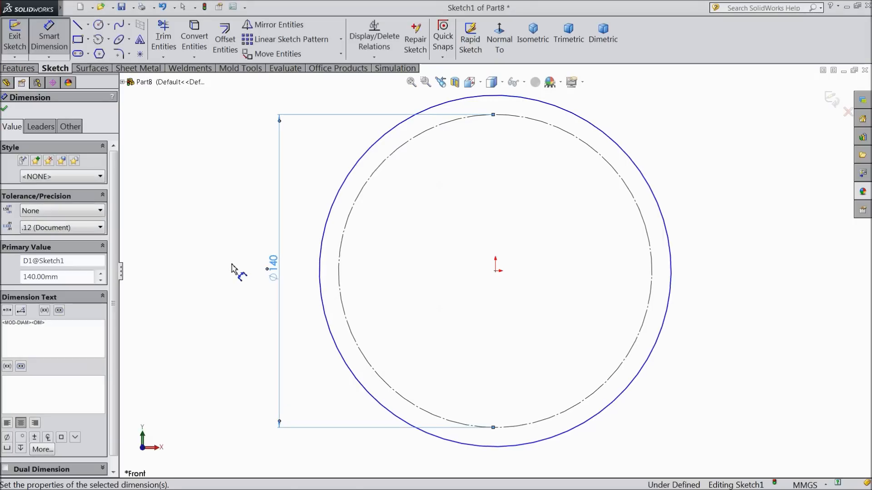
- Dimension the radial gap between the outer circle and the construction circle and set it to 6 mm
{"action": "left_click", "coordinate": [324, 274]}
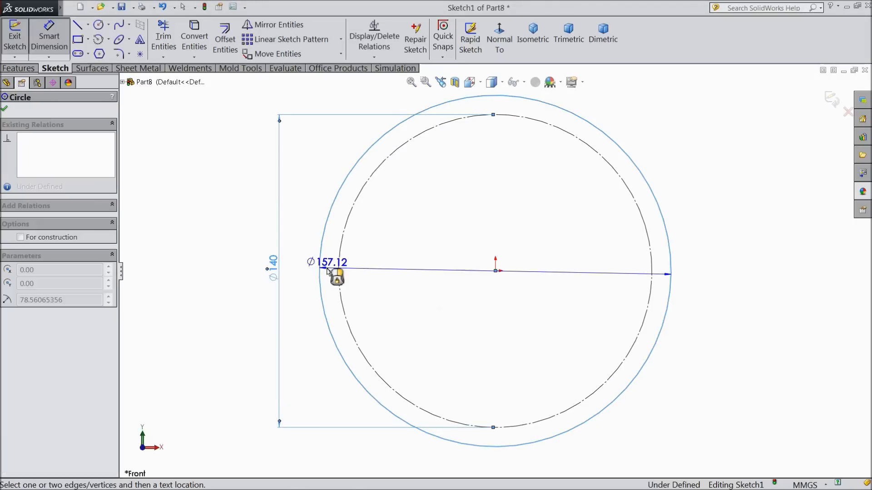
{"action": "left_click", "coordinate": [309, 275]}
{"action": "type", "text": "6"}
{"action": "left_click", "coordinate": [254, 256]}
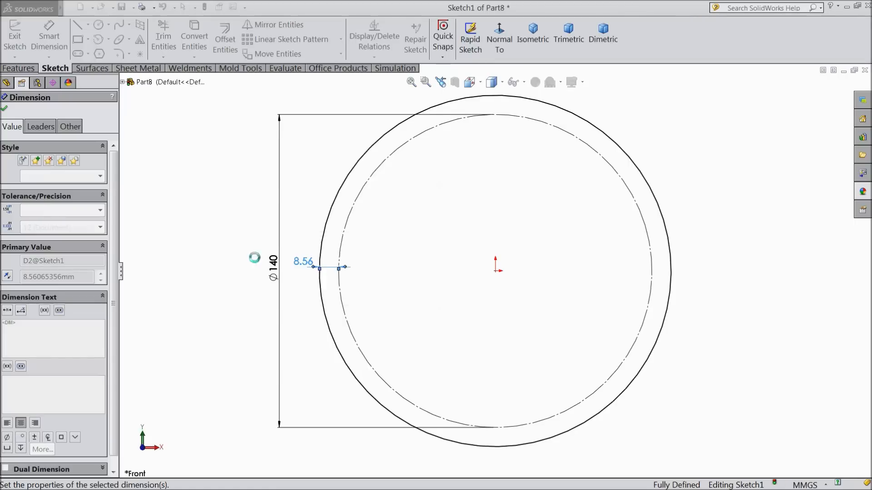
{"action": "left_click", "coordinate": [5, 111]}
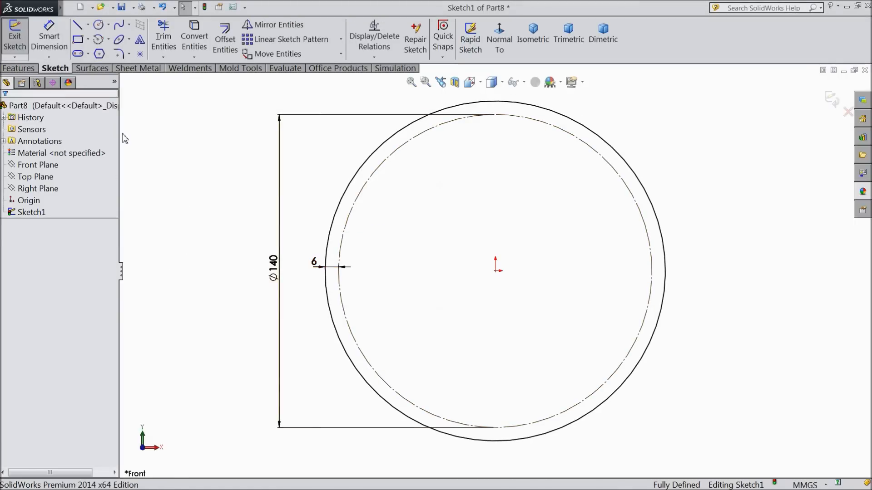
- Extrude the outer circle as a Mid Plane boss with a total depth of 20 mm
{"action": "left_click", "coordinate": [19, 68]}
{"action": "left_click", "coordinate": [23, 41]}
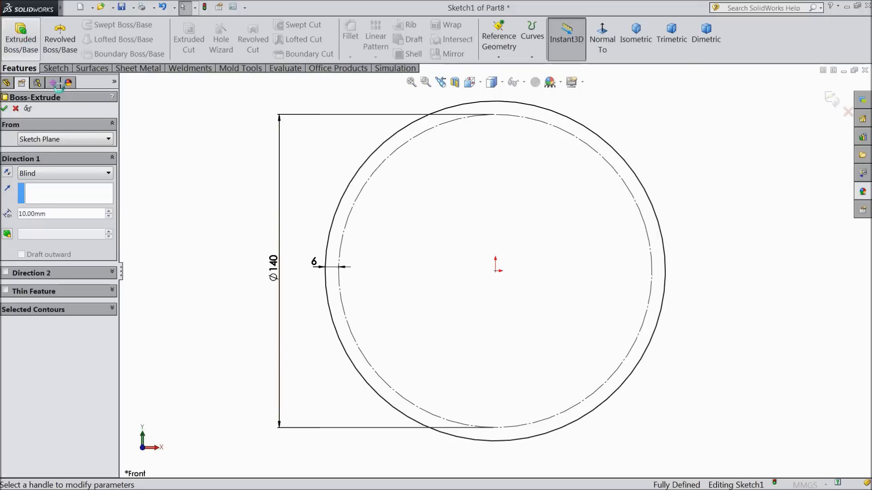
{"action": "left_click", "coordinate": [55, 176]}
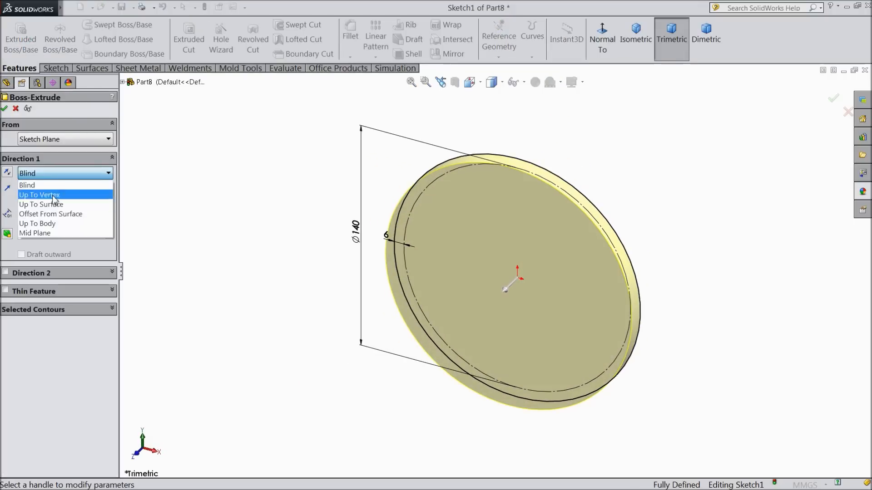
{"action": "left_click", "coordinate": [53, 232]}
{"action": "left_click", "coordinate": [109, 211]}
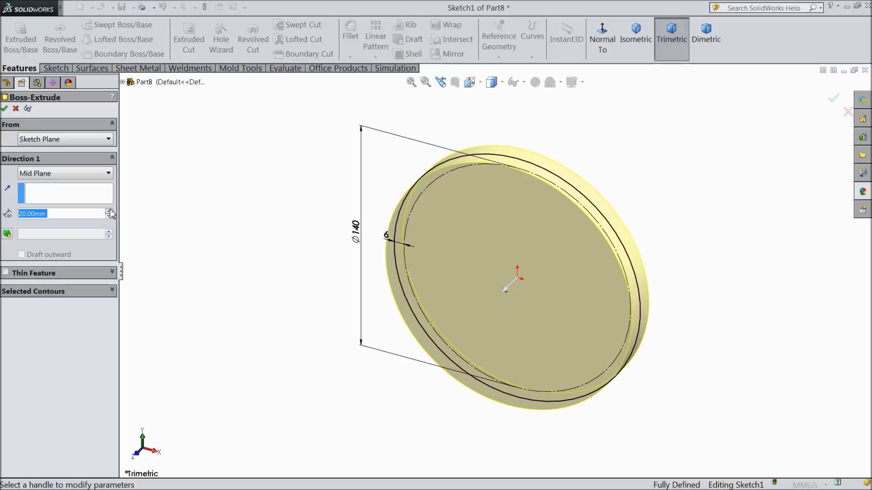
{"action": "left_click", "coordinate": [5, 109]}
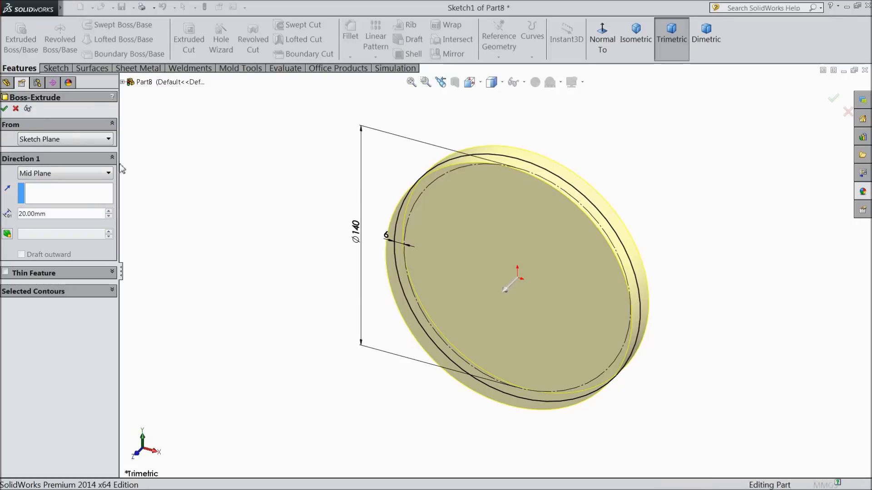
- Sketch two concentric circles centred on the origin on the disc's front face, the larger about 121 mm in diameter
{"action": "left_click", "coordinate": [501, 302]}
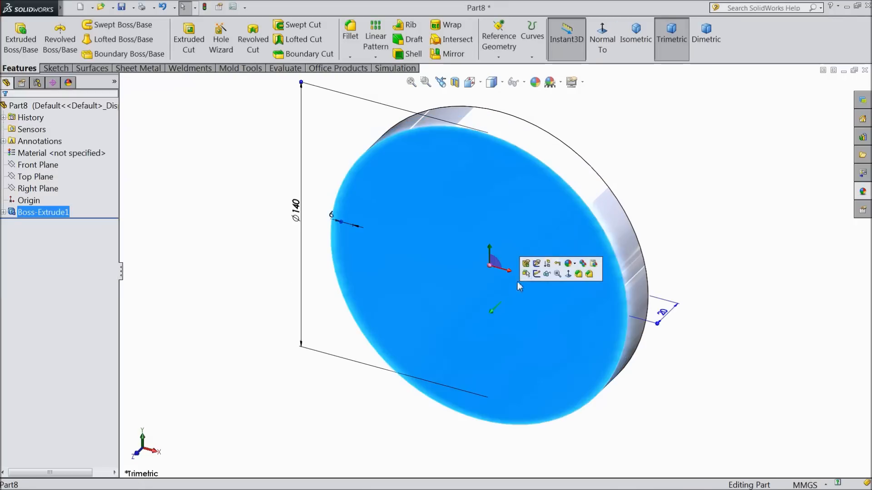
{"action": "left_click", "coordinate": [536, 276]}
{"action": "left_click", "coordinate": [603, 48]}
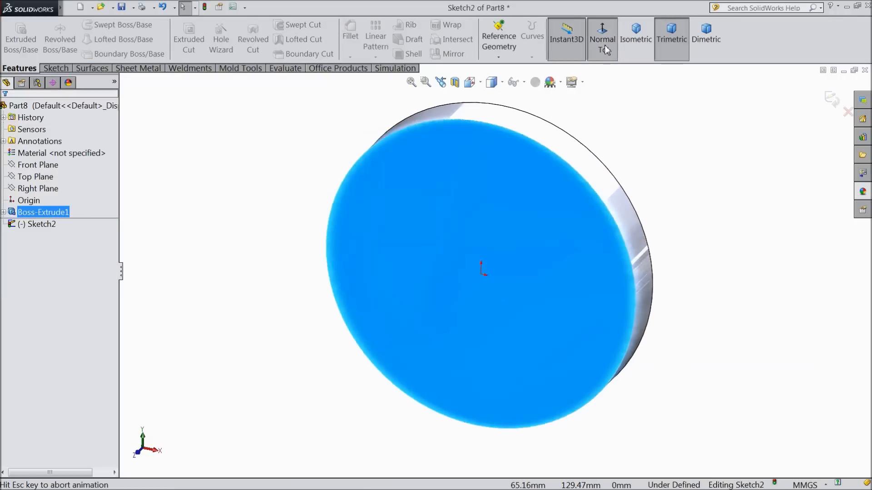
{"action": "left_click", "coordinate": [55, 68]}
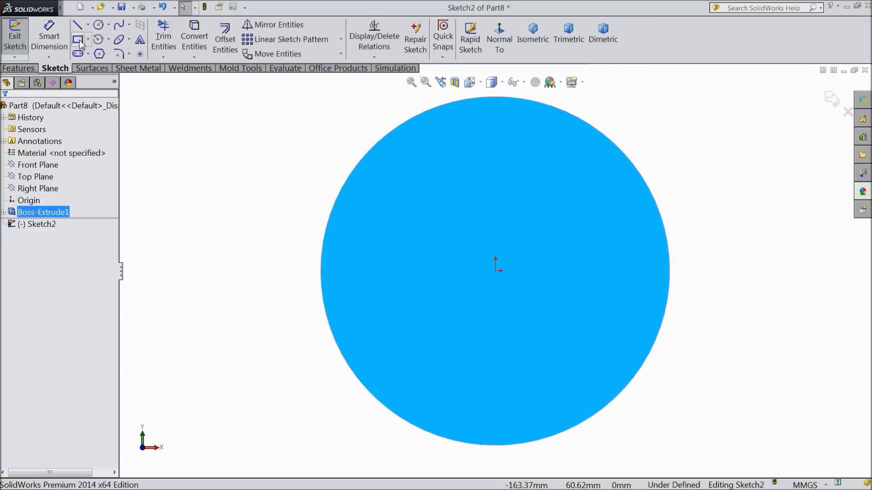
{"action": "left_click", "coordinate": [99, 25]}
{"action": "left_click_drag", "start_coordinate": [495, 271], "coordinate": [458, 233]}
{"action": "left_click_drag", "start_coordinate": [496, 271], "coordinate": [377, 198]}
- Dimension the larger circle's diameter and set it to 128 mm
{"action": "left_click", "coordinate": [49, 36]}
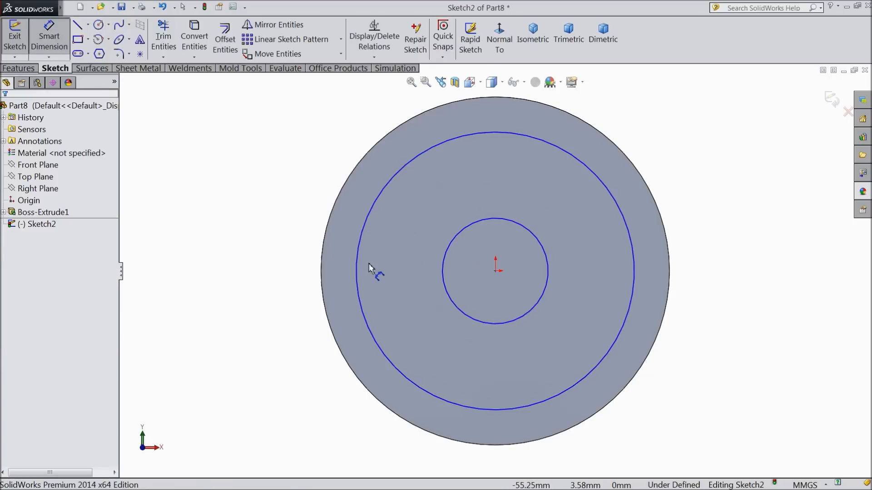
{"action": "left_click", "coordinate": [357, 270]}
{"action": "left_click", "coordinate": [286, 275]}
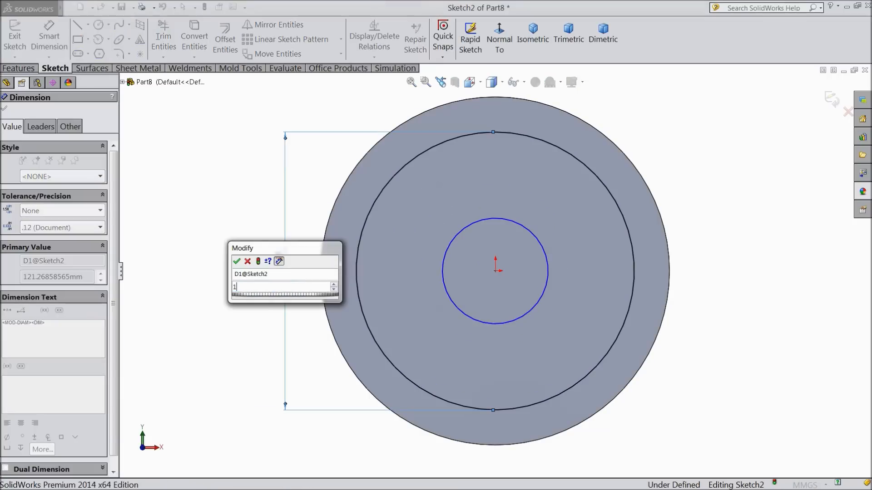
{"action": "type", "text": "128"}
{"action": "left_click", "coordinate": [236, 261]}
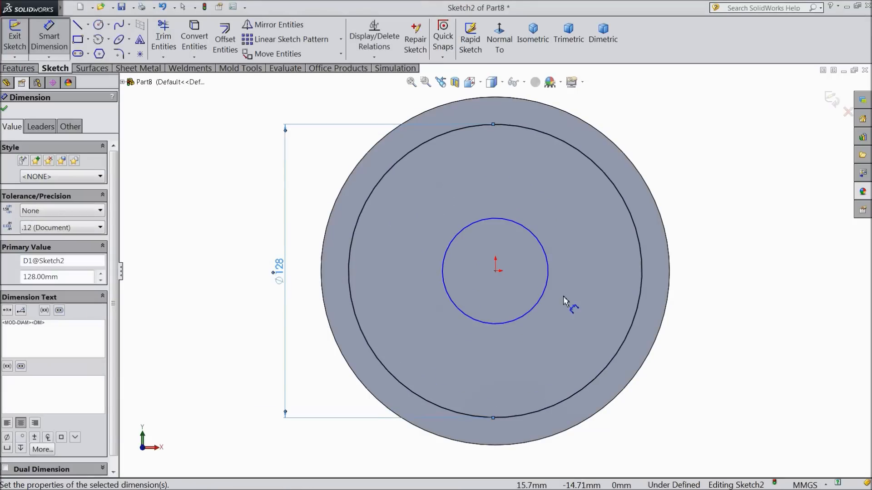
- Dimension the smaller circle's diameter and set it to 40 mm
{"action": "left_click", "coordinate": [548, 281]}
{"action": "left_click", "coordinate": [687, 272]}
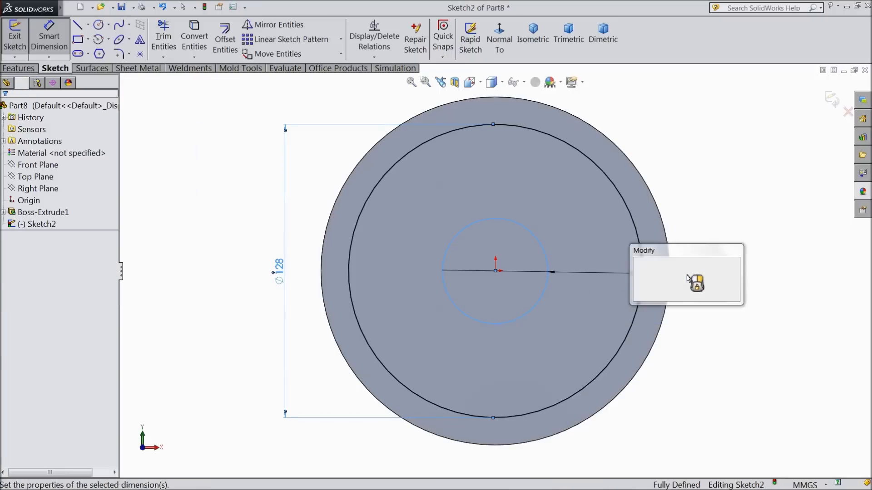
{"action": "type", "text": "40"}
{"action": "left_click", "coordinate": [639, 264]}
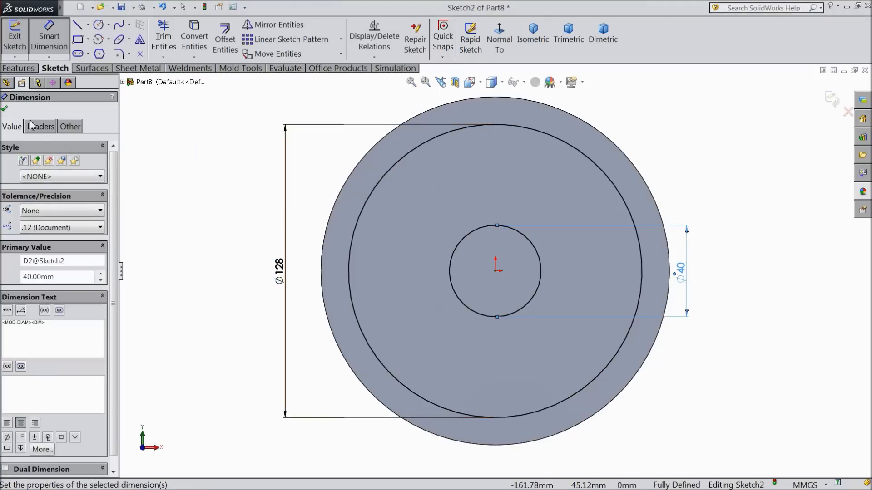
- Cut-extrude the ring between the two concentric circles as a Blind cut 5 mm deep
{"action": "left_click", "coordinate": [5, 107]}
{"action": "left_click", "coordinate": [19, 68]}
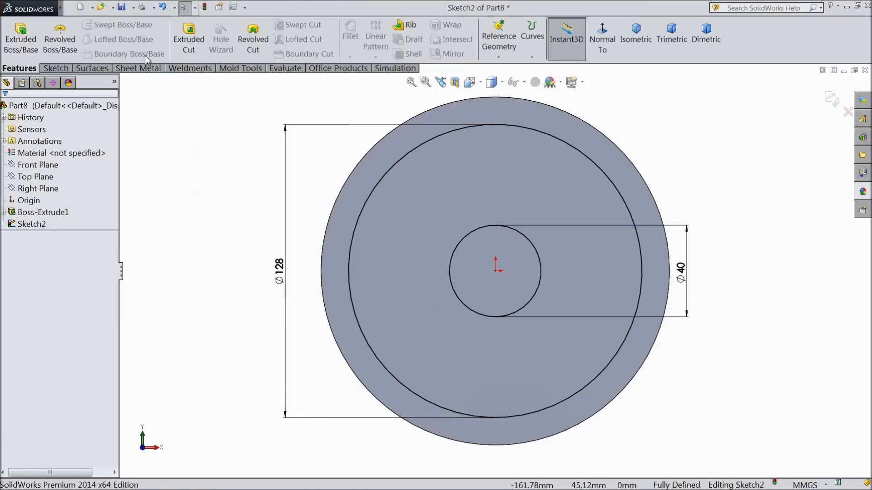
{"action": "left_click", "coordinate": [192, 40]}
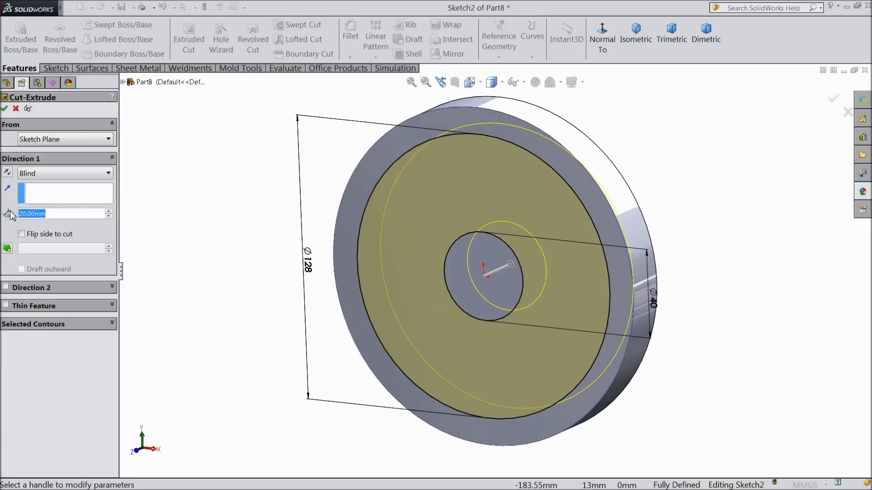
{"action": "type", "text": "5"}
{"action": "key", "text": "Return"}
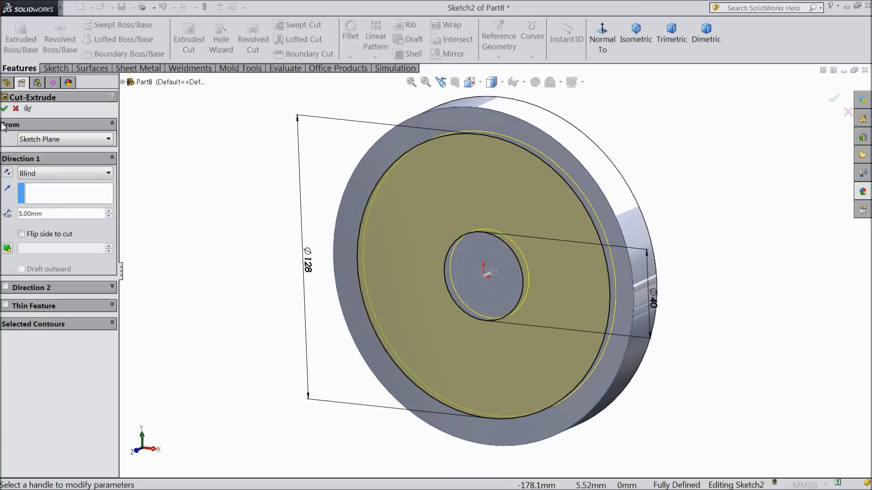
{"action": "left_click", "coordinate": [5, 108]}
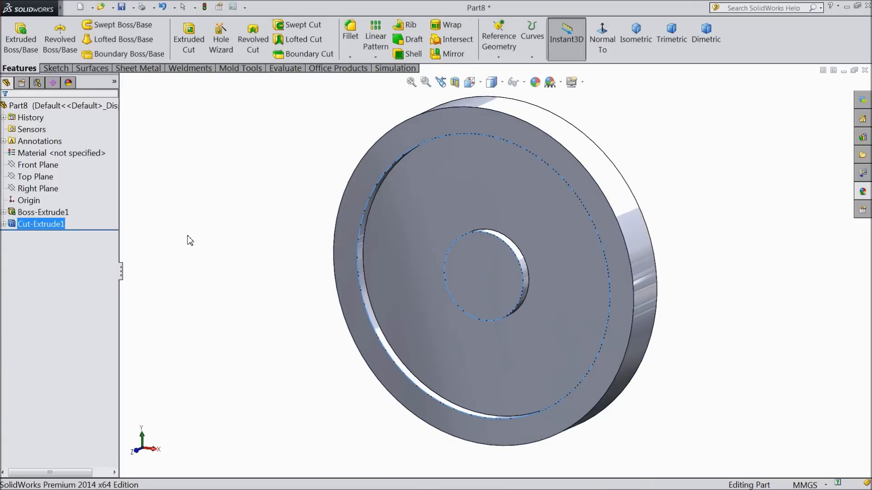
- Mirror the ring-shaped cut about the Front Plane onto the disc's opposite face
{"action": "left_click", "coordinate": [197, 227]}
{"action": "left_click", "coordinate": [33, 224]}
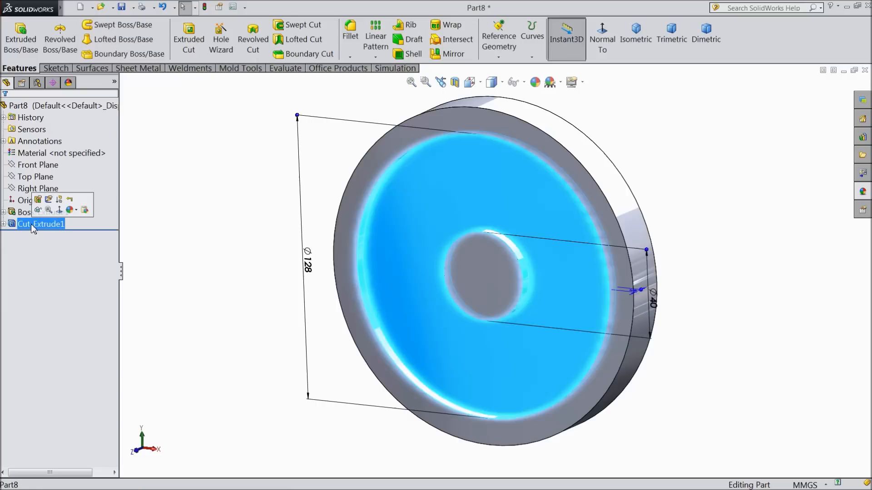
{"action": "left_click", "coordinate": [450, 54]}
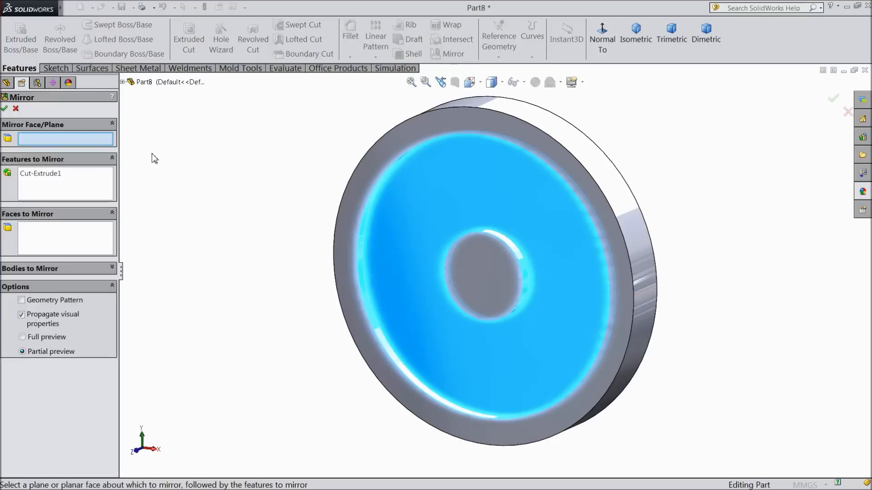
{"action": "left_click", "coordinate": [122, 82]}
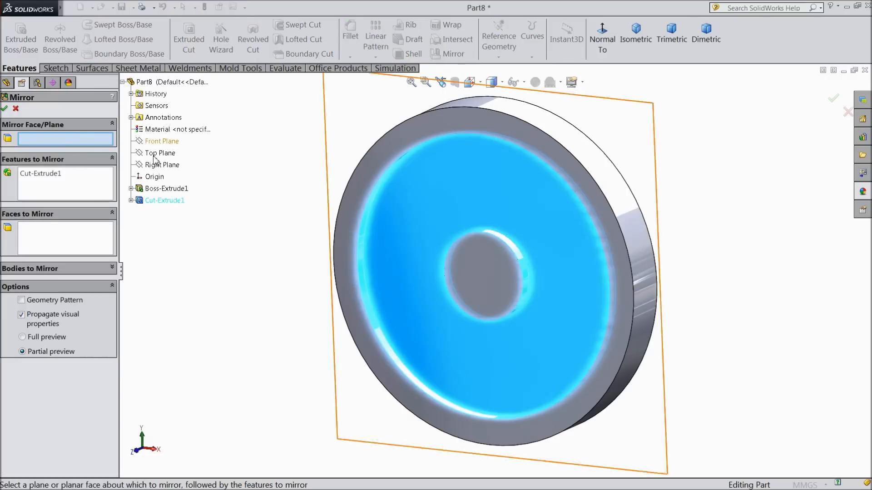
{"action": "left_click", "coordinate": [161, 141]}
{"action": "middle_click_drag", "start_coordinate": [242, 189], "coordinate": [146, 250]}
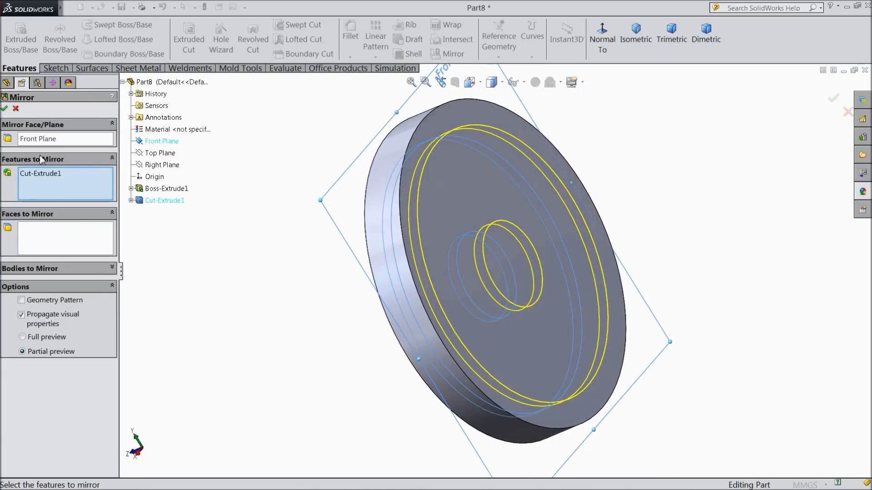
{"action": "left_click", "coordinate": [4, 109]}
- Start a sketch on the central hub's front face and draw a circle centred on the origin, about 17 mm in diameter
{"action": "middle_click_drag", "start_coordinate": [279, 259], "coordinate": [381, 219]}
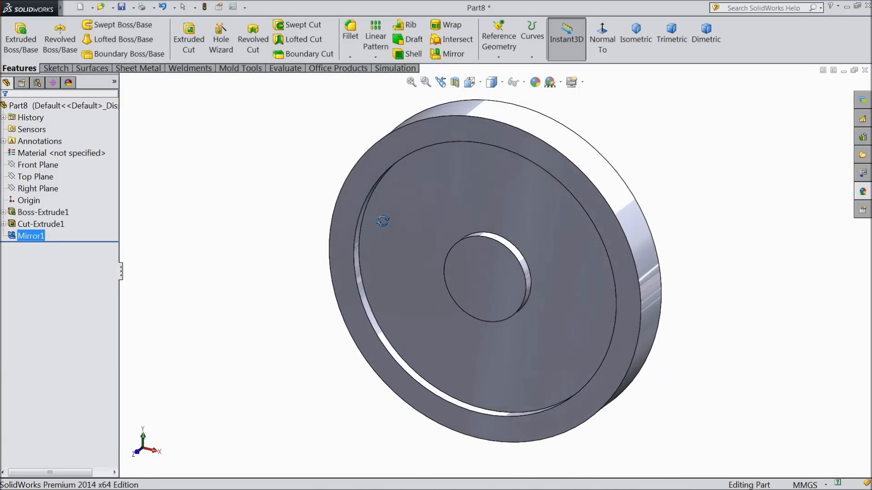
{"action": "left_click", "coordinate": [510, 272]}
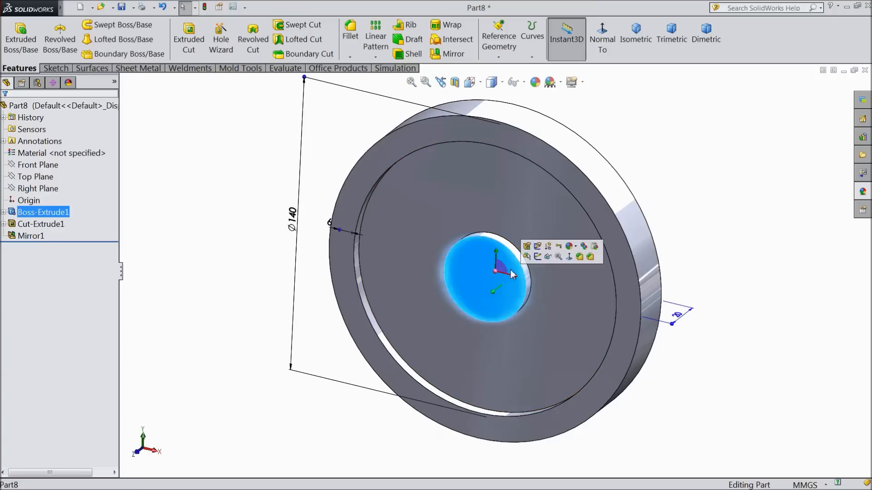
{"action": "left_click", "coordinate": [537, 256]}
{"action": "left_click", "coordinate": [604, 48]}
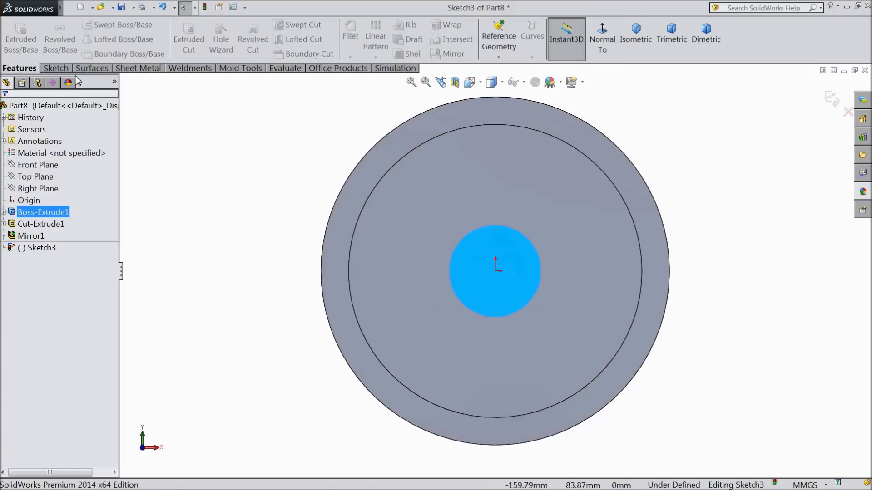
{"action": "left_click", "coordinate": [55, 68]}
{"action": "left_click", "coordinate": [98, 25]}
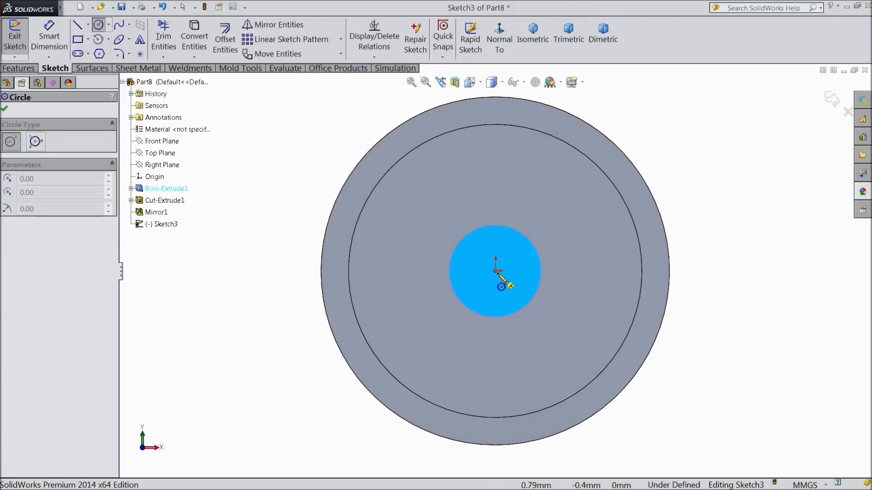
{"action": "left_click", "coordinate": [495, 271]}
{"action": "left_click", "coordinate": [498, 290]}
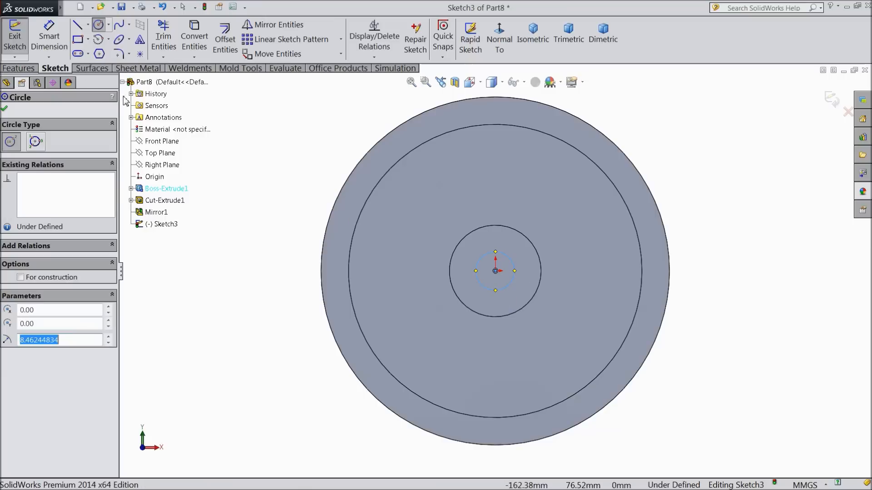
- Dimension the hub circle's diameter and set it to 15 mm
{"action": "left_click", "coordinate": [48, 41]}
{"action": "left_click", "coordinate": [512, 279]}
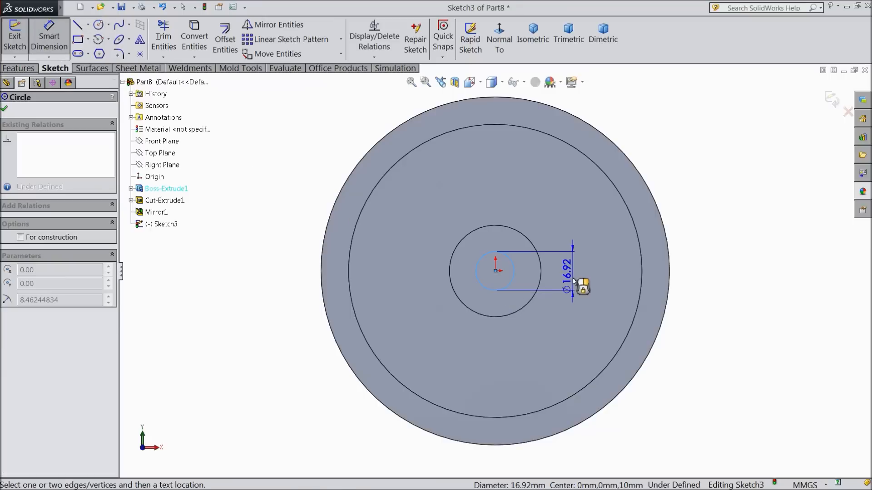
{"action": "left_click", "coordinate": [576, 281]}
{"action": "type", "text": "15.00mm"}
{"action": "left_click", "coordinate": [525, 267]}
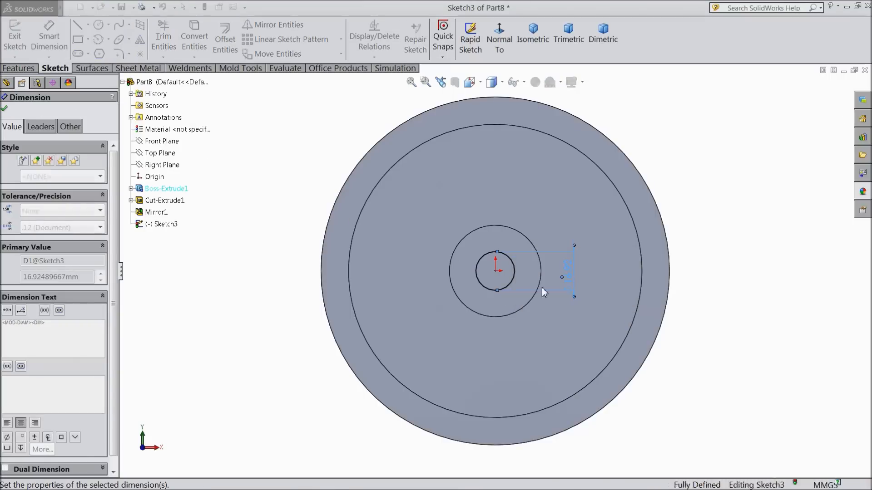
- Cut-extrude the hub circle with the Through All end condition to make the centre bore
{"action": "left_click", "coordinate": [19, 68]}
{"action": "left_click", "coordinate": [189, 40]}
{"action": "left_click", "coordinate": [58, 173]}
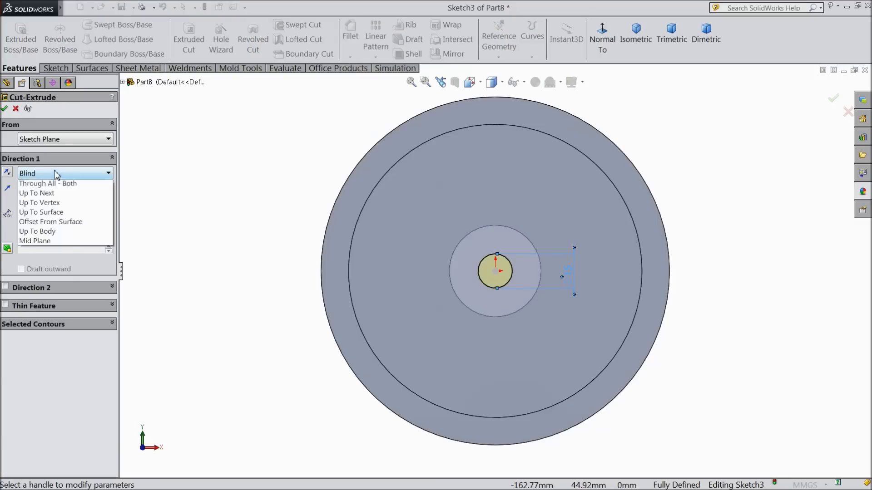
{"action": "left_click", "coordinate": [52, 190]}
{"action": "left_click", "coordinate": [5, 109]}
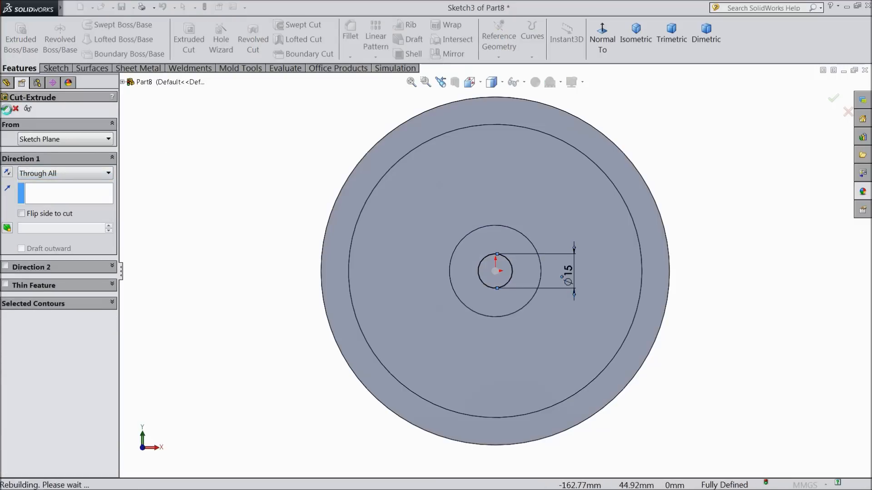
- Start a sketch on the recessed ring face and draw a vertical centerline from the origin up to the recess's outer edge
{"action": "middle_click_drag", "start_coordinate": [257, 209], "coordinate": [234, 238]}
{"action": "left_click", "coordinate": [470, 213]}
{"action": "left_click", "coordinate": [504, 185]}
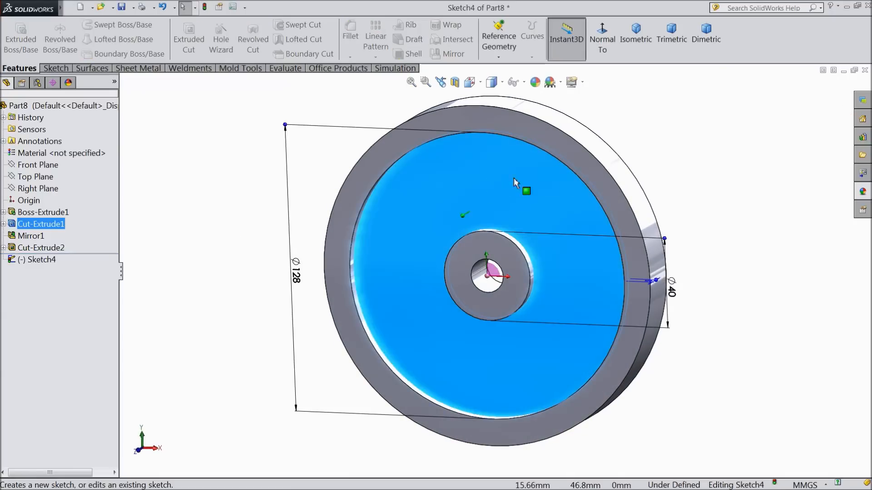
{"action": "left_click", "coordinate": [604, 44]}
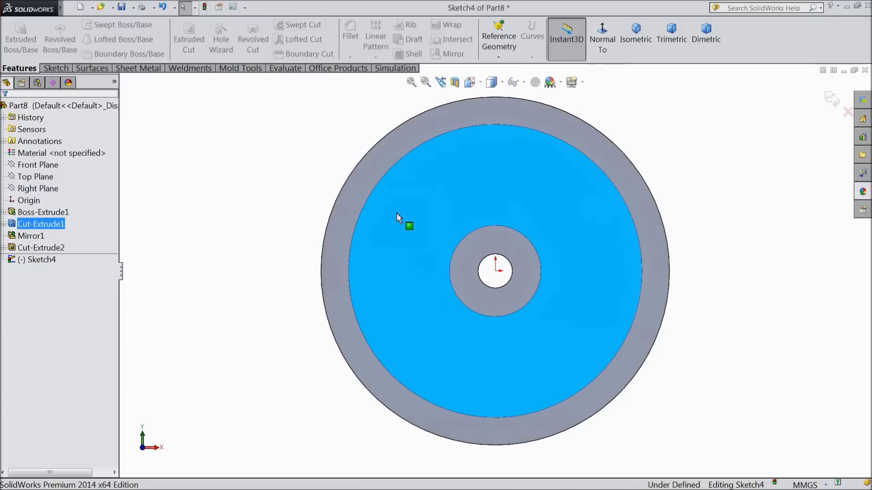
{"action": "left_click", "coordinate": [55, 68]}
{"action": "left_click", "coordinate": [88, 25]}
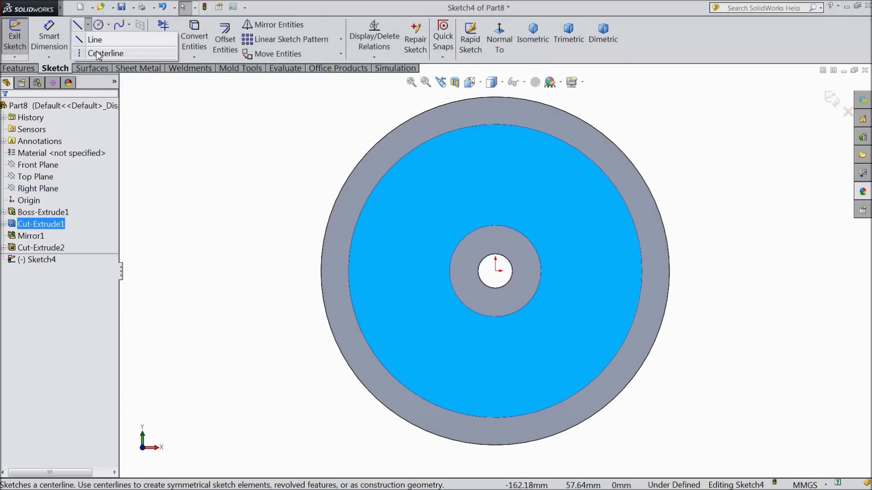
{"action": "left_click", "coordinate": [97, 51]}
{"action": "left_click", "coordinate": [495, 271]}
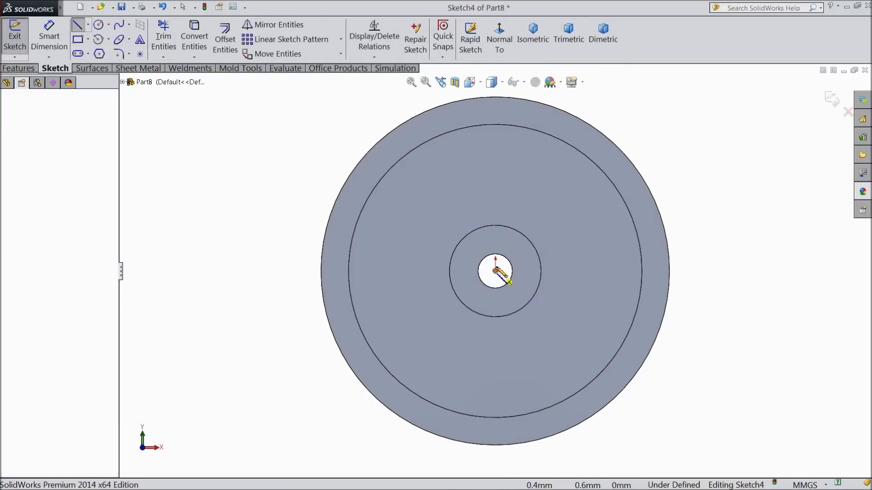
{"action": "left_click", "coordinate": [495, 124]}
{"action": "right_click", "coordinate": [520, 93]}
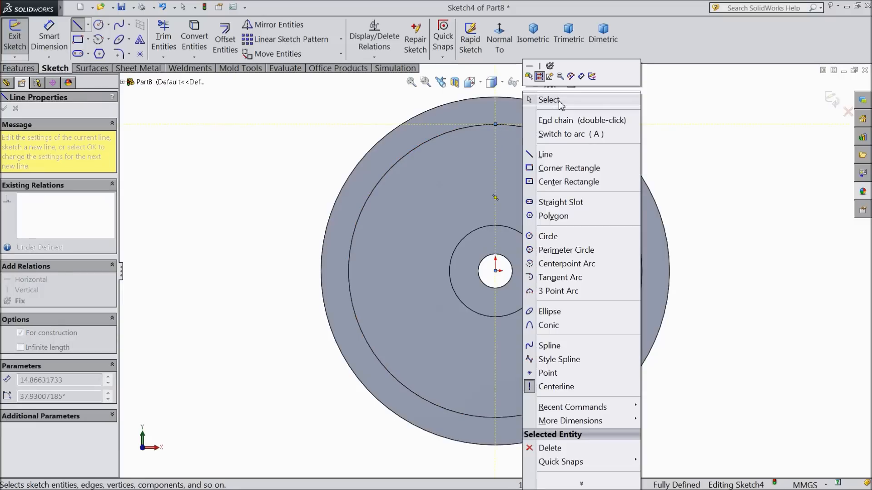
{"action": "left_click", "coordinate": [550, 97]}
- Sketch two circles centred on the centerline, one about 20 mm in diameter near the hub and one about 25 mm touching the recess's outer edge
{"action": "scroll", "coordinate": [481, 158], "scroll_direction": "down", "scroll_amount": 3}
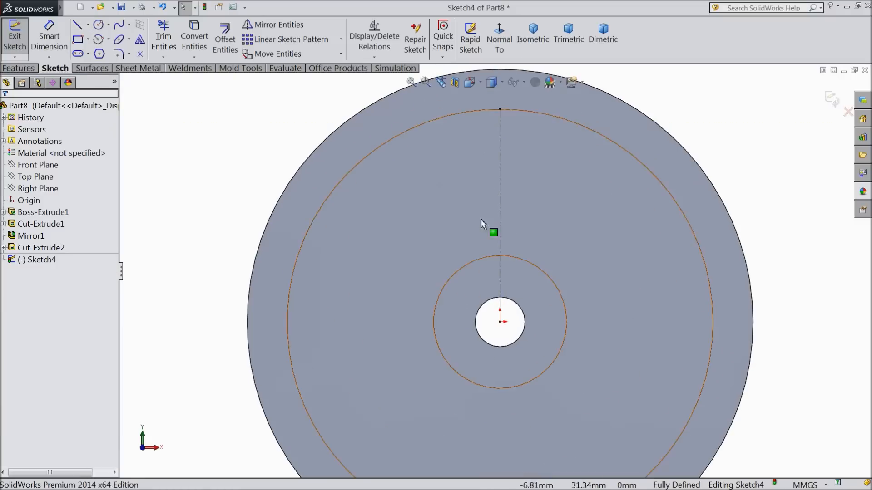
{"action": "left_click", "coordinate": [98, 25]}
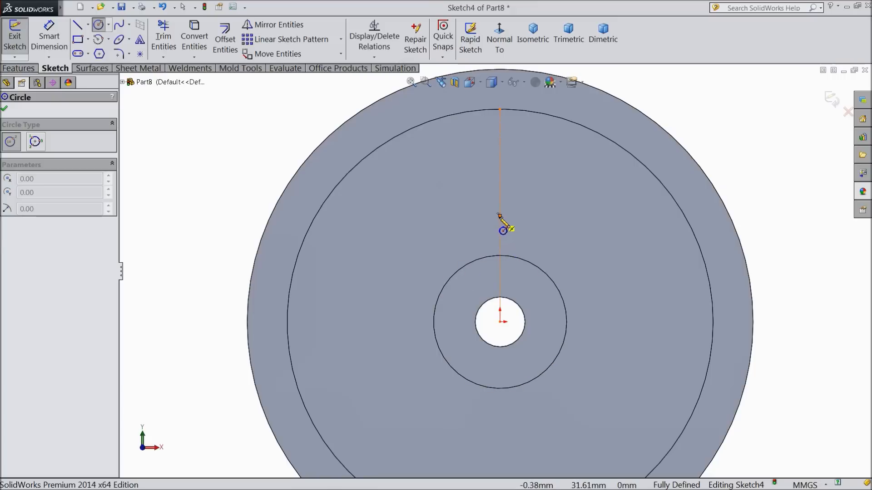
{"action": "left_click", "coordinate": [499, 222]}
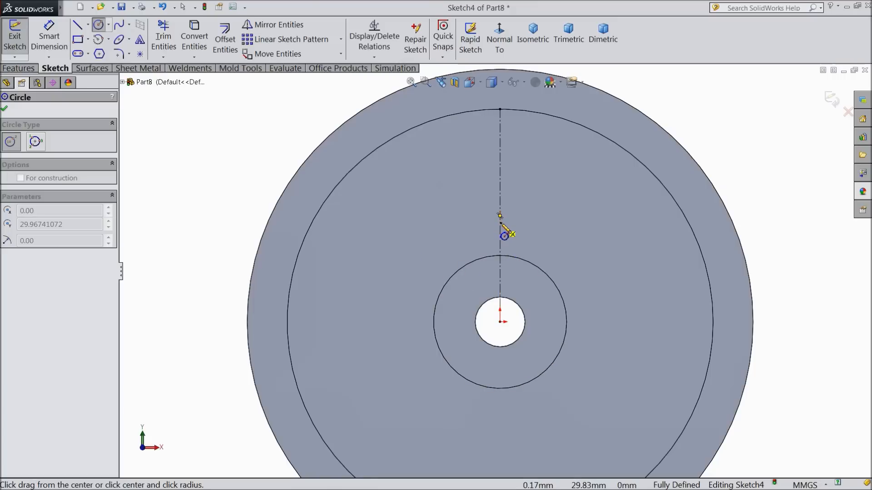
{"action": "left_click", "coordinate": [507, 257]}
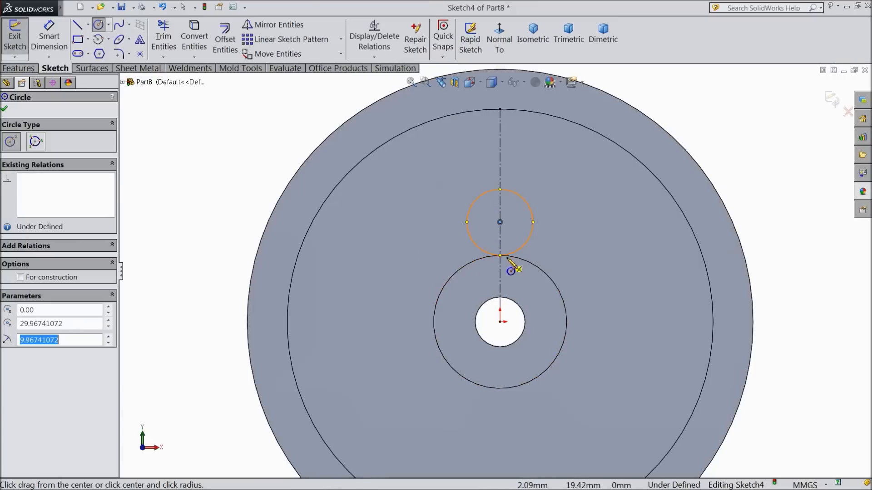
{"action": "left_click", "coordinate": [500, 150]}
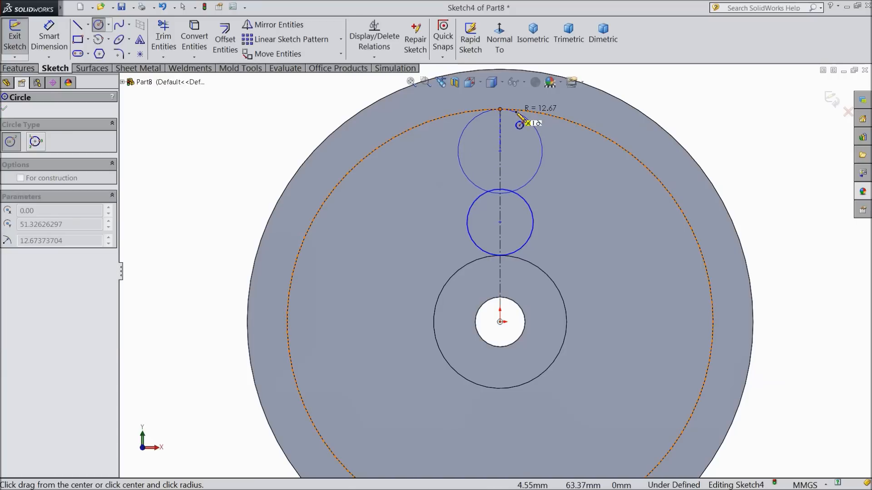
{"action": "left_click", "coordinate": [519, 124]}
{"action": "right_click", "coordinate": [232, 156]}
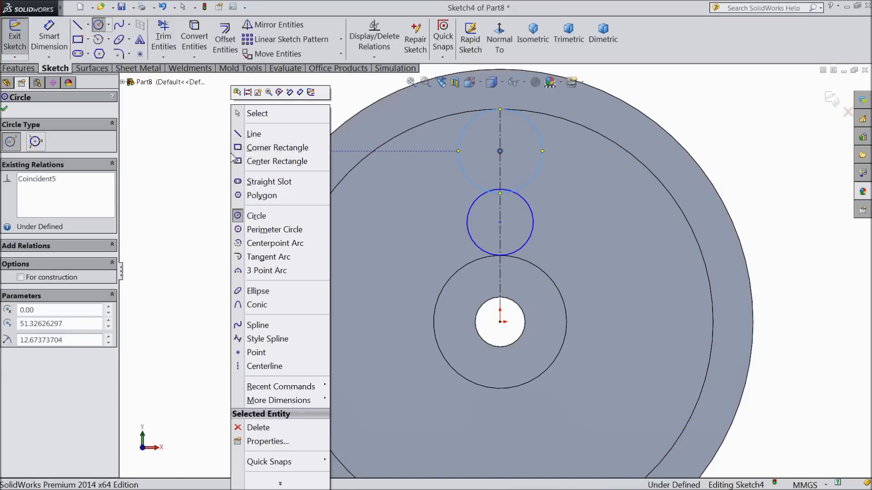
{"action": "left_click", "coordinate": [255, 114]}
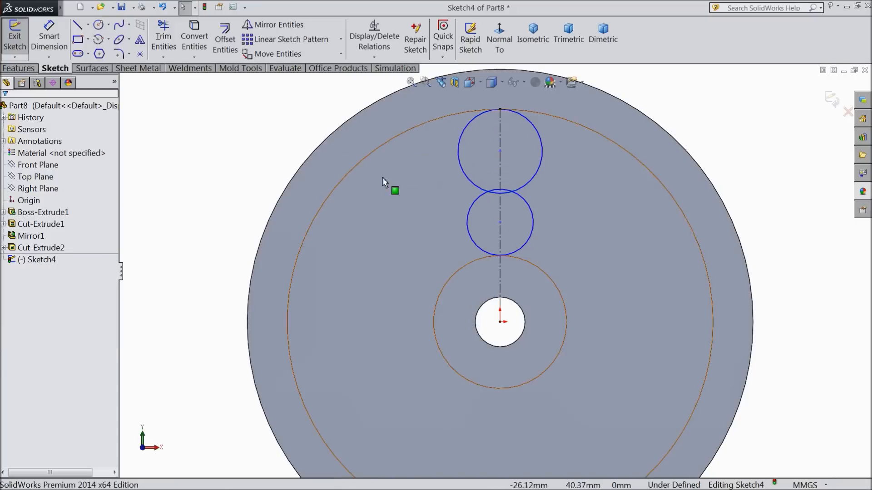
- Dimension the diameter of the circle nearer the hub and set it to 12 mm
{"action": "left_click", "coordinate": [55, 41]}
{"action": "left_click", "coordinate": [534, 229]}
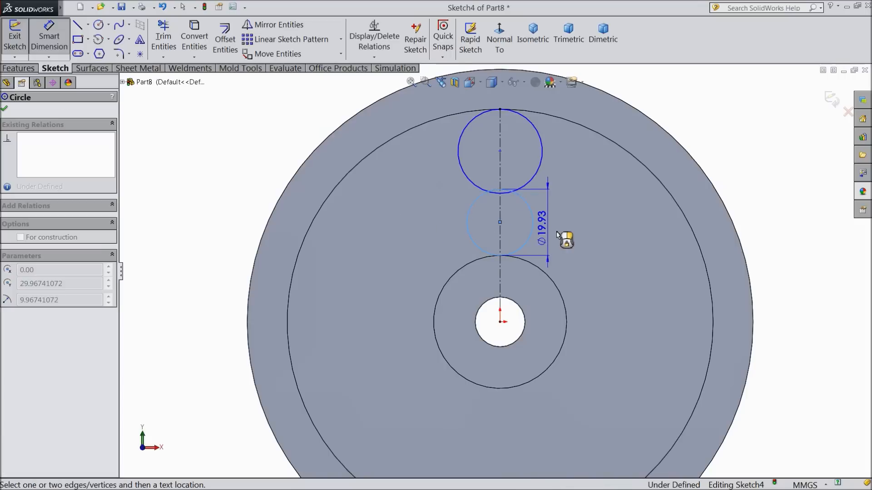
{"action": "left_click", "coordinate": [584, 235]}
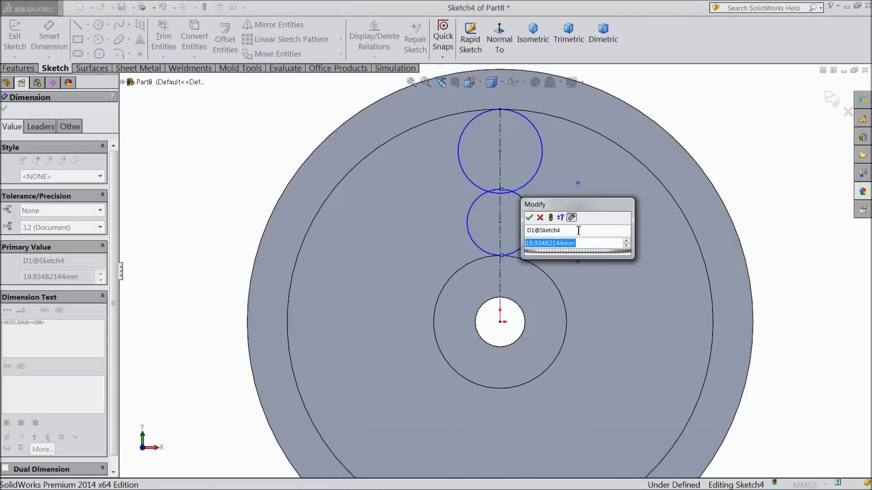
{"action": "type", "text": "12"}
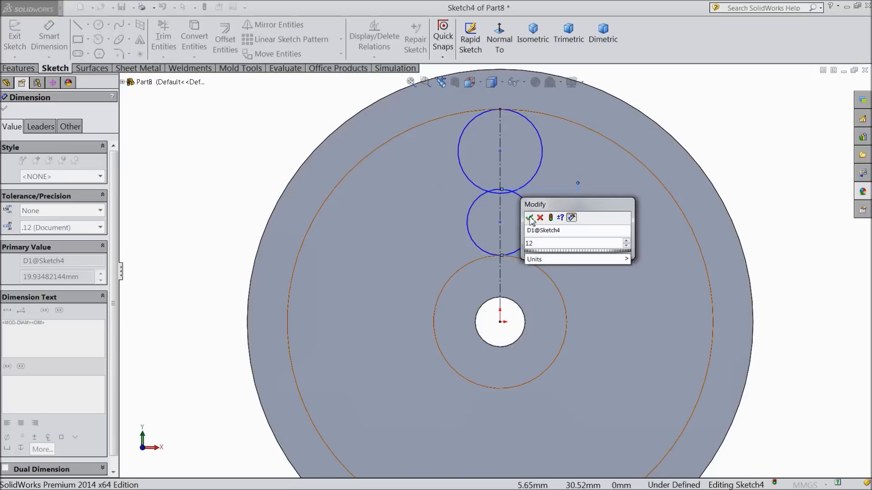
{"action": "key", "text": "Return"}
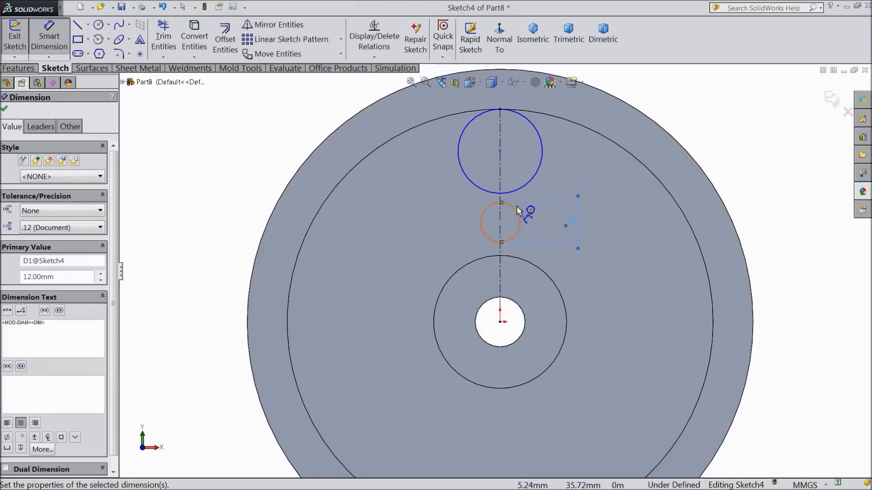
- Dimension the diameter of the circle at the recess's outer edge and set it to 24 mm
{"action": "left_click", "coordinate": [543, 149]}
{"action": "left_click", "coordinate": [567, 148]}
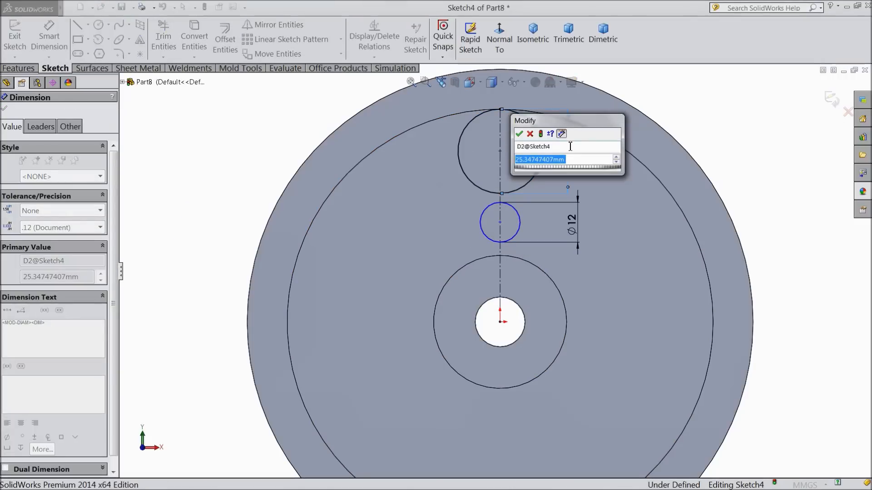
{"action": "type", "text": "24"}
{"action": "left_click", "coordinate": [519, 134]}
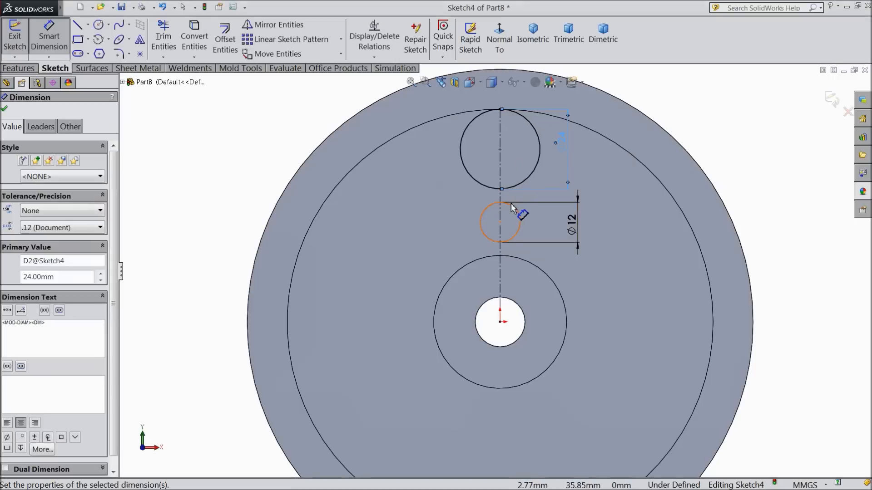
- Make the 12 mm circle tangent to the hub's outer circular edge
{"action": "scroll", "coordinate": [119, 173], "scroll_direction": "down", "scroll_amount": 2}
{"action": "left_click", "coordinate": [49, 45]}
{"action": "scroll", "coordinate": [598, 273], "scroll_direction": "down", "scroll_amount": 2}
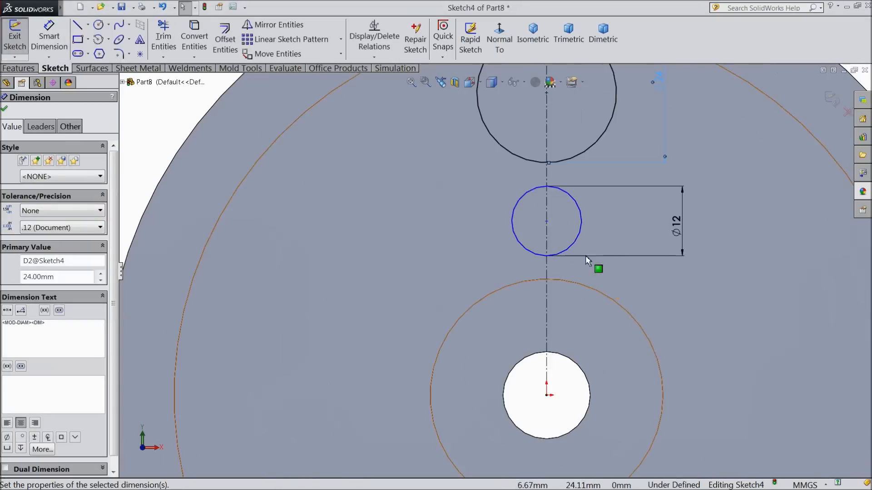
{"action": "left_click", "coordinate": [535, 261]}
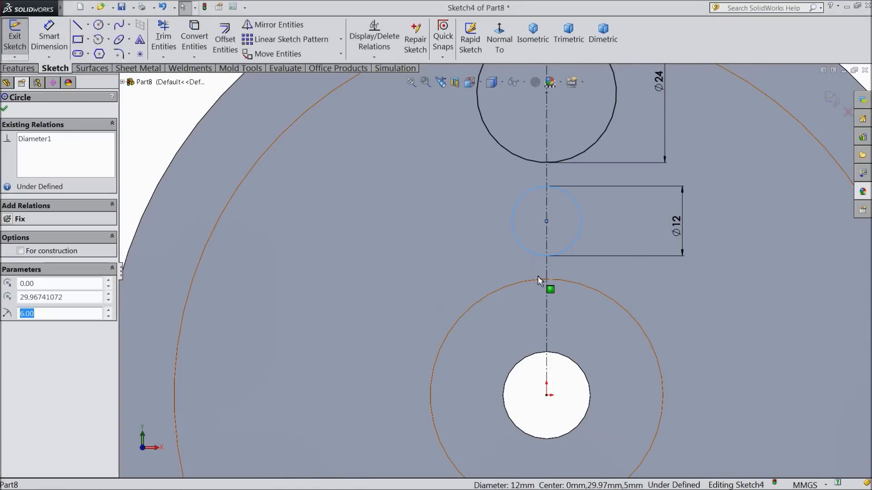
{"action": "left_click", "coordinate": [544, 286], "text": "ctrl"}
{"action": "left_click", "coordinate": [571, 242]}
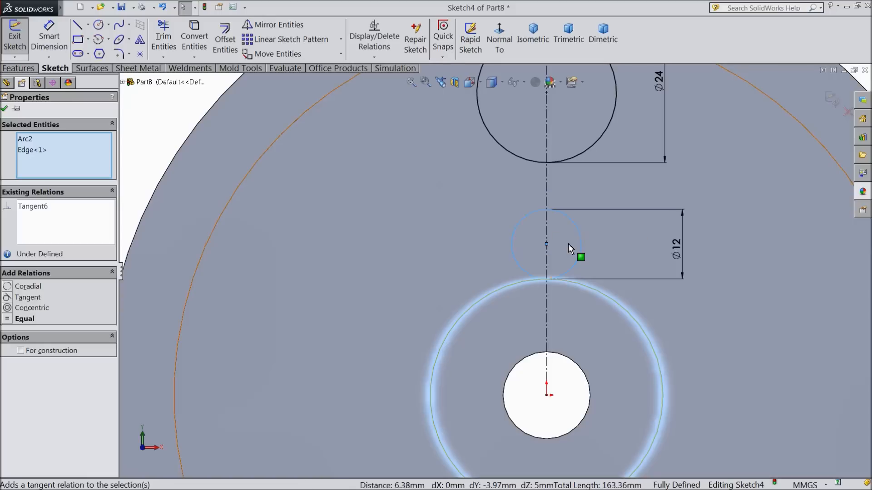
- Make the 24 mm circle tangent to the recess's outer circular edge
{"action": "scroll", "coordinate": [496, 271], "scroll_direction": "up", "scroll_amount": 2}
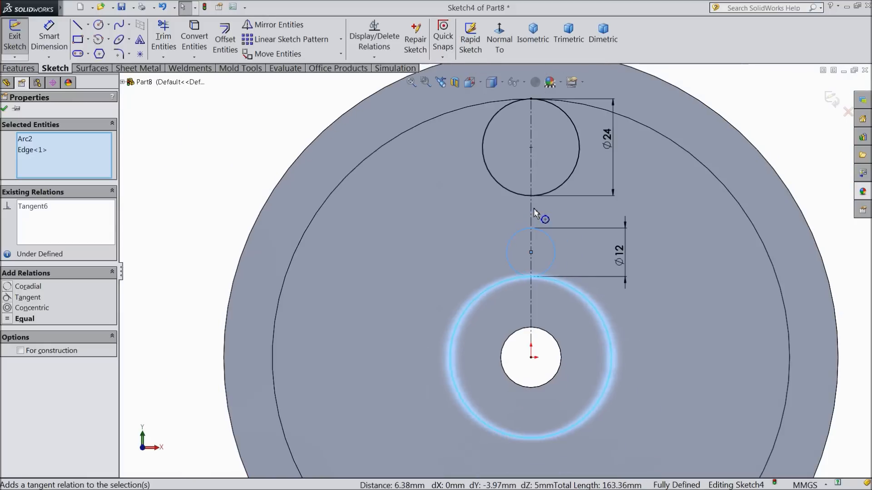
{"action": "left_click", "coordinate": [528, 103]}
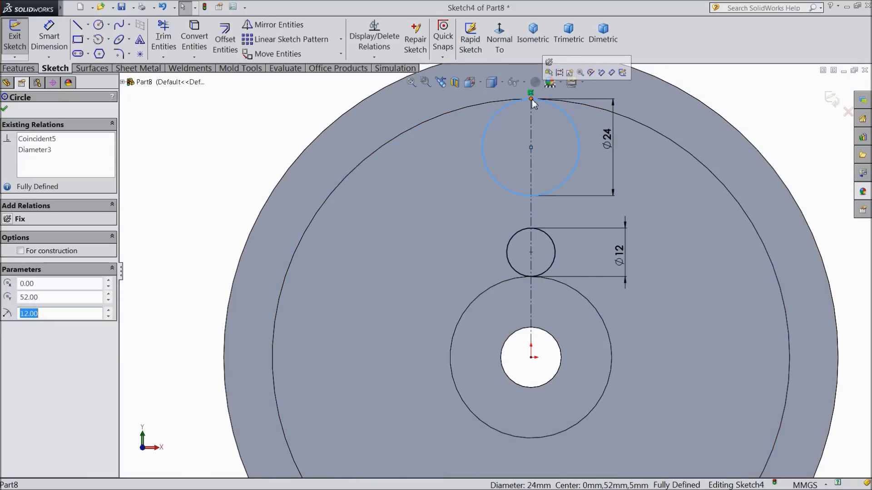
{"action": "scroll", "coordinate": [525, 102], "scroll_direction": "down", "scroll_amount": 1}
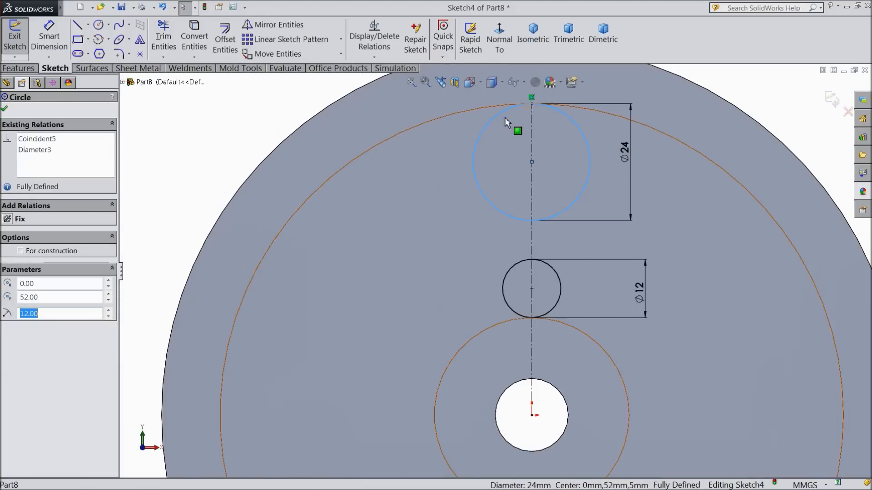
{"action": "left_click", "coordinate": [5, 110]}
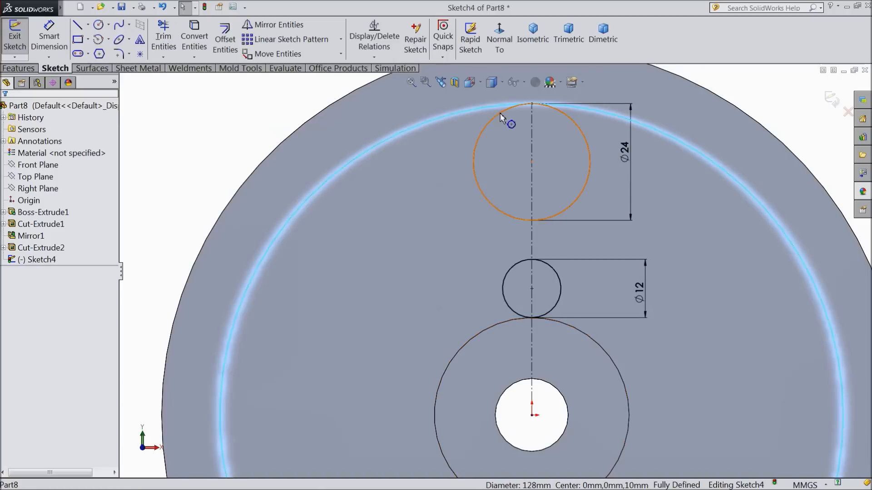
{"action": "left_click", "coordinate": [502, 118], "text": "ctrl"}
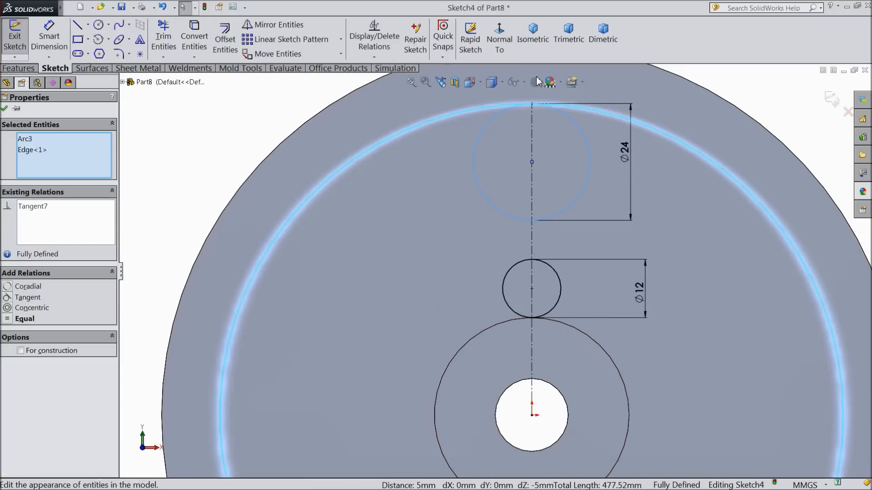
{"action": "left_click", "coordinate": [4, 110]}
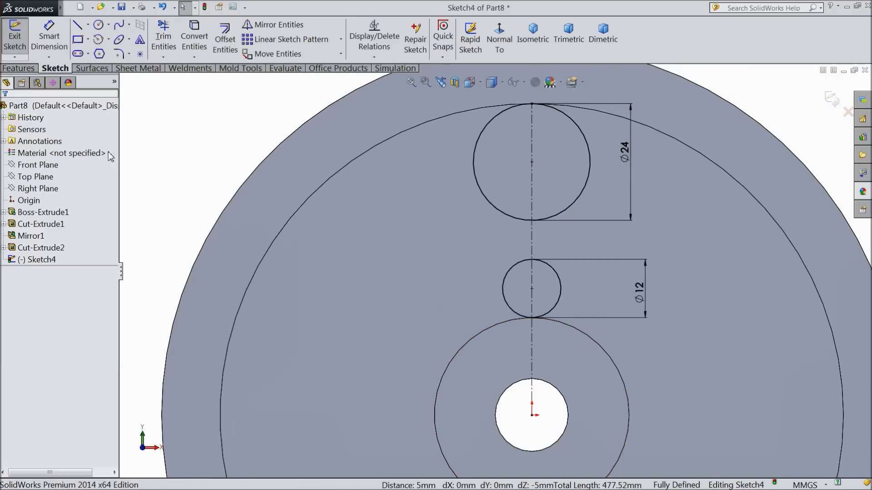
- Draw a tangent line about 25 mm long joining the left sides of the 12 mm and 24 mm circles, and check its endpoint relations
{"action": "left_click", "coordinate": [78, 27]}
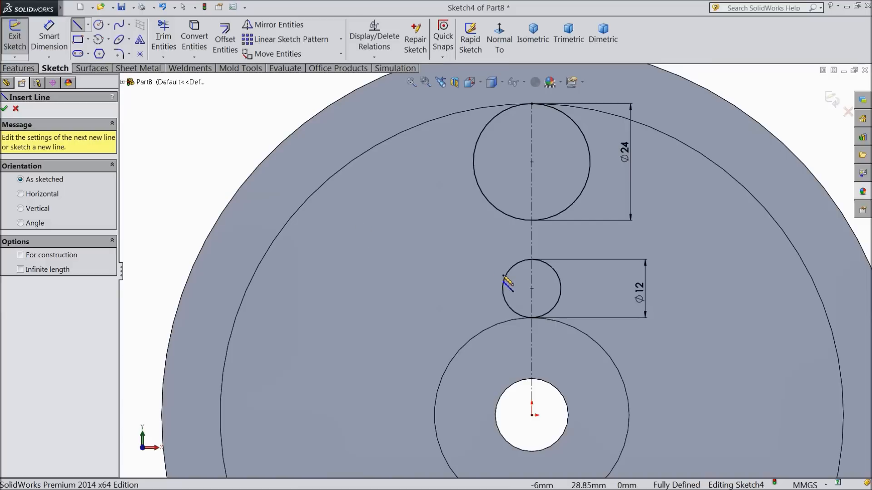
{"action": "left_click", "coordinate": [503, 296]}
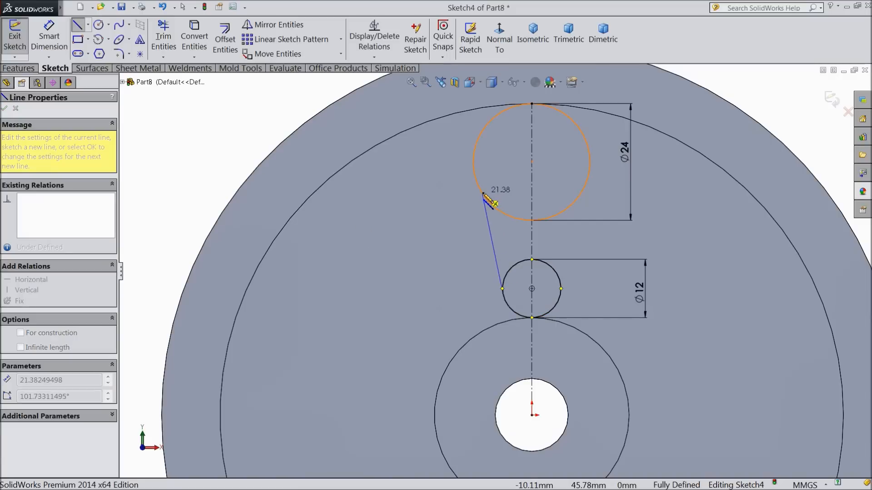
{"action": "left_click", "coordinate": [475, 176]}
{"action": "right_click", "coordinate": [424, 195]}
{"action": "left_click", "coordinate": [467, 99]}
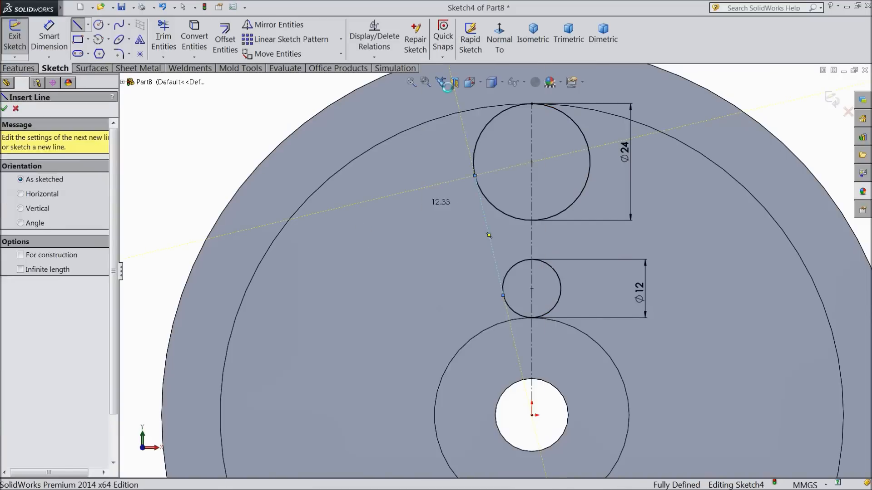
{"action": "key", "text": "Escape"}
{"action": "left_click", "coordinate": [503, 296]}
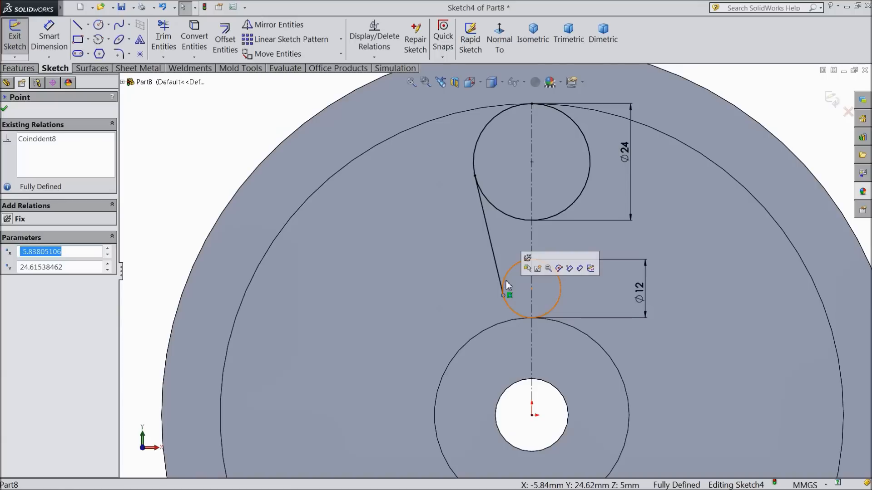
{"action": "left_click", "coordinate": [508, 286], "text": "ctrl"}
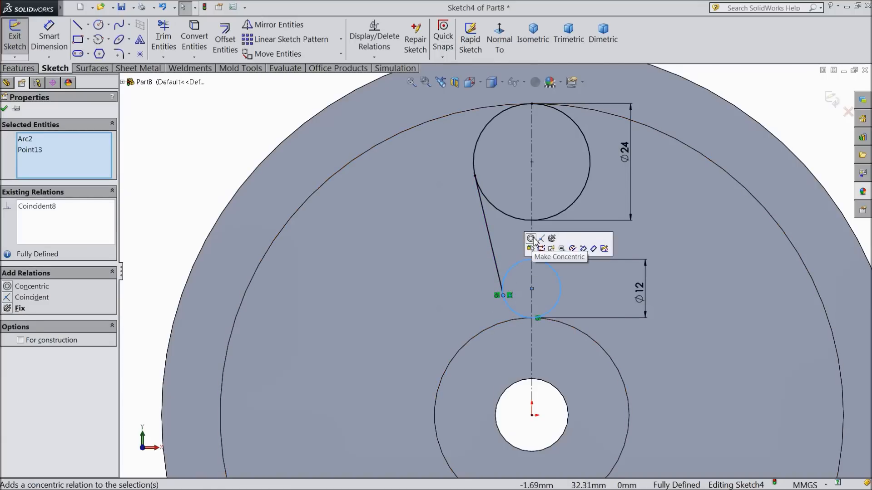
{"action": "left_click", "coordinate": [476, 179]}
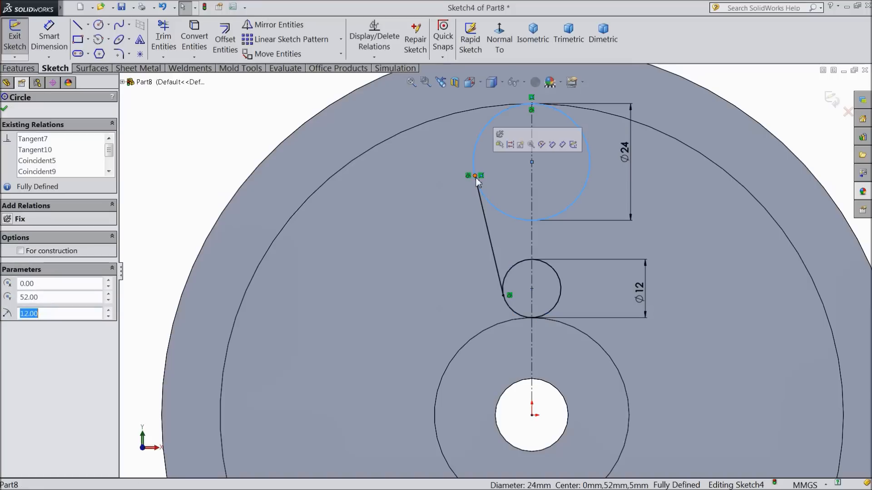
{"action": "scroll", "coordinate": [481, 200], "scroll_direction": "down", "scroll_amount": 3}
{"action": "scroll", "coordinate": [492, 242], "scroll_direction": "up", "scroll_amount": 2}
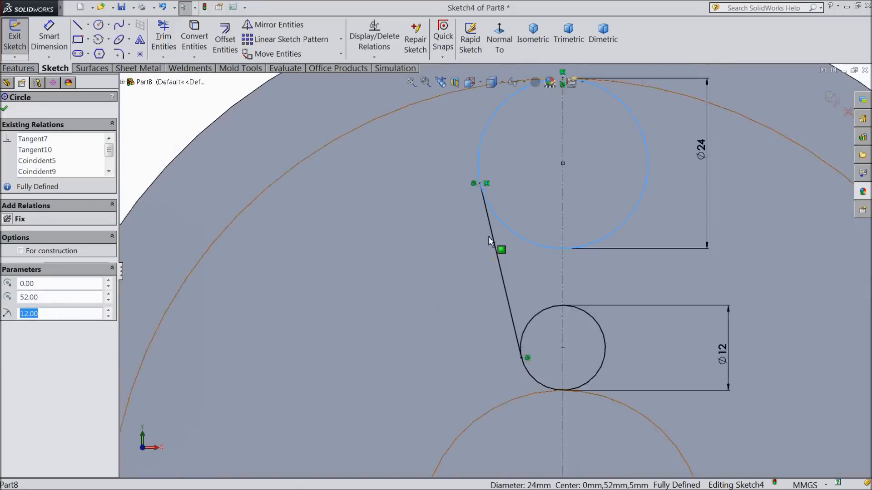
- Trim away the inner arcs of both circles between the tangent line and the centerline
{"action": "scroll", "coordinate": [556, 358], "scroll_direction": "down", "scroll_amount": 1}
{"action": "left_click", "coordinate": [163, 39]}
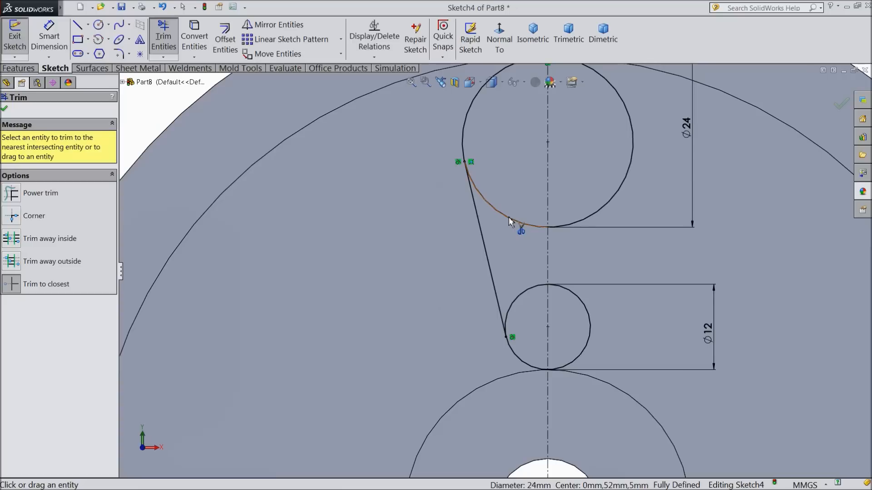
{"action": "left_click", "coordinate": [508, 218]}
{"action": "left_click", "coordinate": [522, 291]}
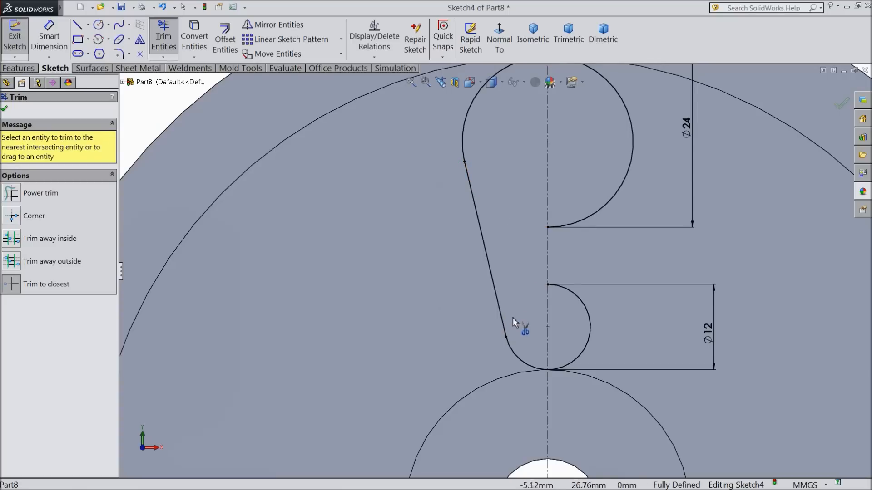
{"action": "left_click", "coordinate": [49, 40]}
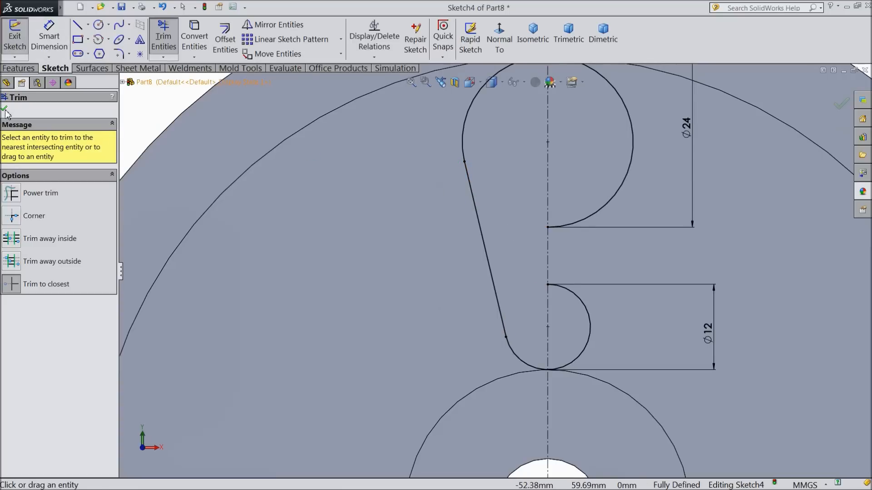
- Mirror the tangent line about the vertical centerline, keeping the original
{"action": "left_click", "coordinate": [275, 25]}
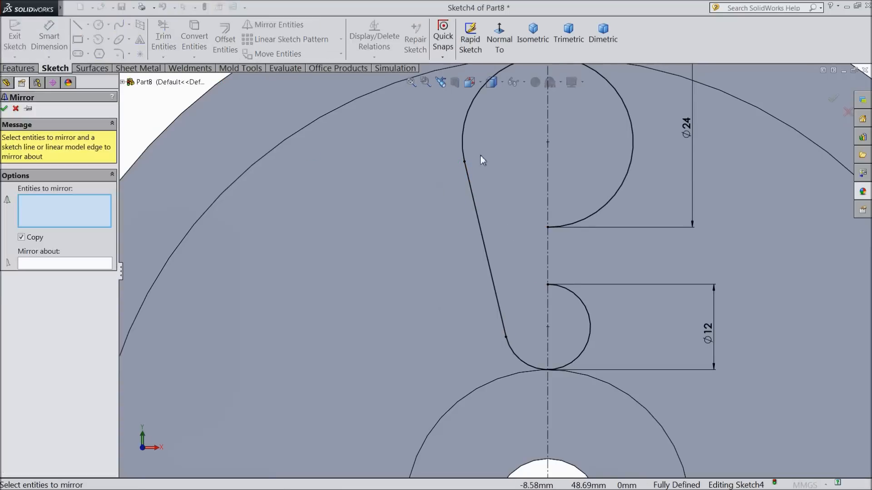
{"action": "left_click", "coordinate": [479, 229]}
{"action": "left_click", "coordinate": [70, 267]}
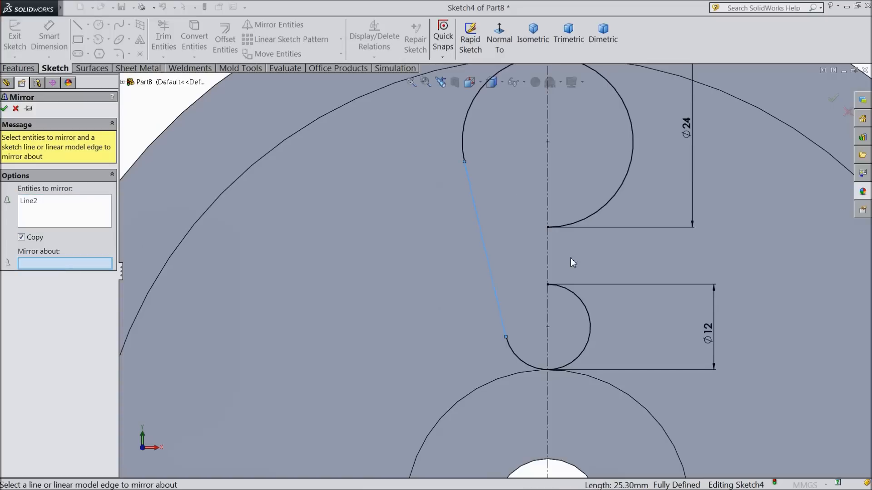
{"action": "left_click", "coordinate": [548, 254]}
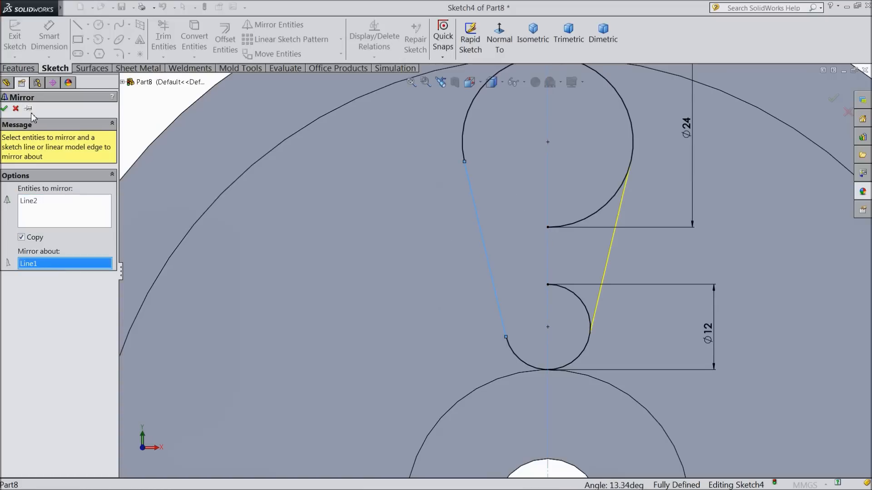
{"action": "left_click", "coordinate": [5, 109]}
- Trim the remaining inner arcs between the centerline and the mirrored line to leave a closed teardrop-shaped profile
{"action": "left_click", "coordinate": [163, 37]}
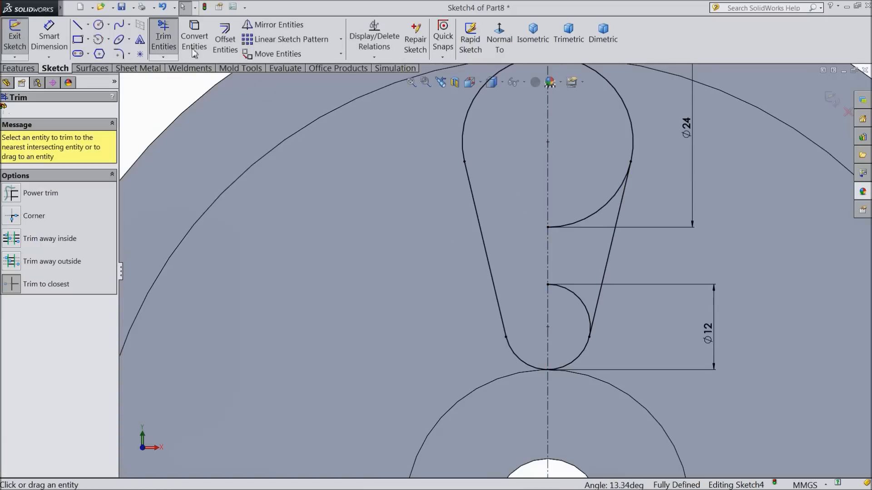
{"action": "left_click", "coordinate": [592, 214]}
{"action": "left_click", "coordinate": [575, 297]}
{"action": "scroll", "coordinate": [492, 269], "scroll_direction": "up", "scroll_amount": 1}
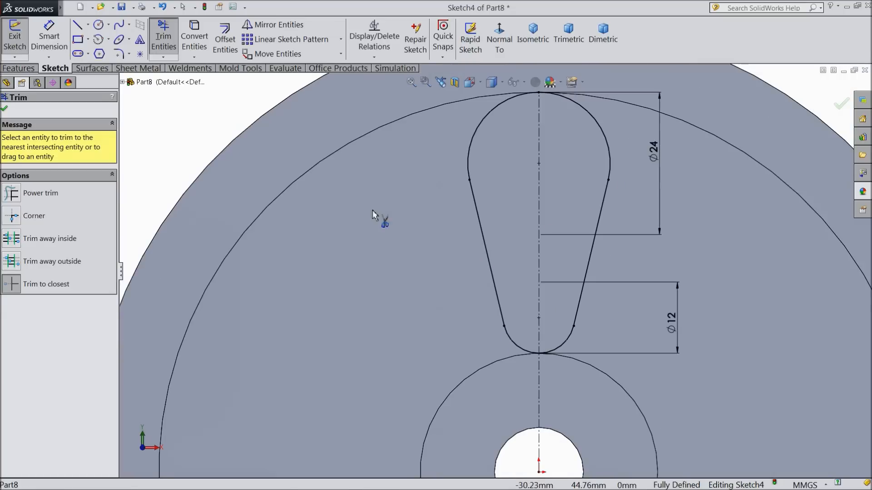
{"action": "left_click", "coordinate": [5, 109]}
- Cut-extrude the teardrop profile with the Up To Surface end condition, ending at the recessed face on the disc's opposite side
{"action": "left_click", "coordinate": [18, 68]}
{"action": "left_click", "coordinate": [189, 39]}
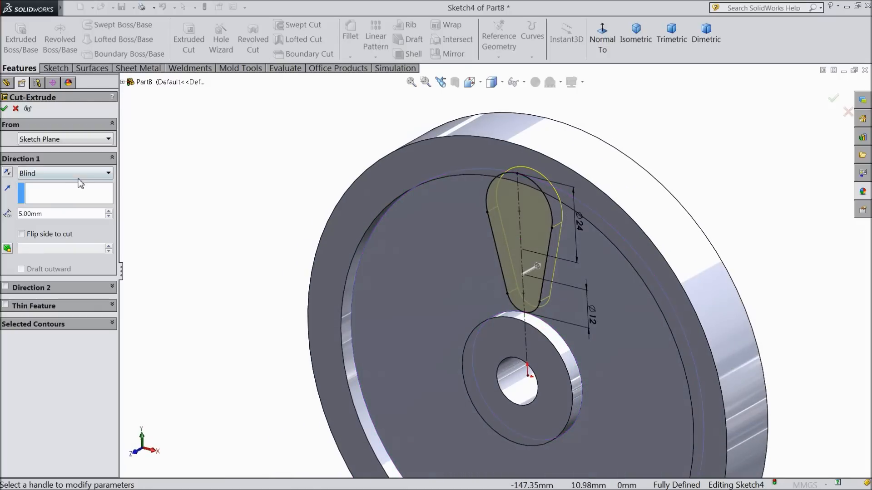
{"action": "left_click", "coordinate": [79, 176]}
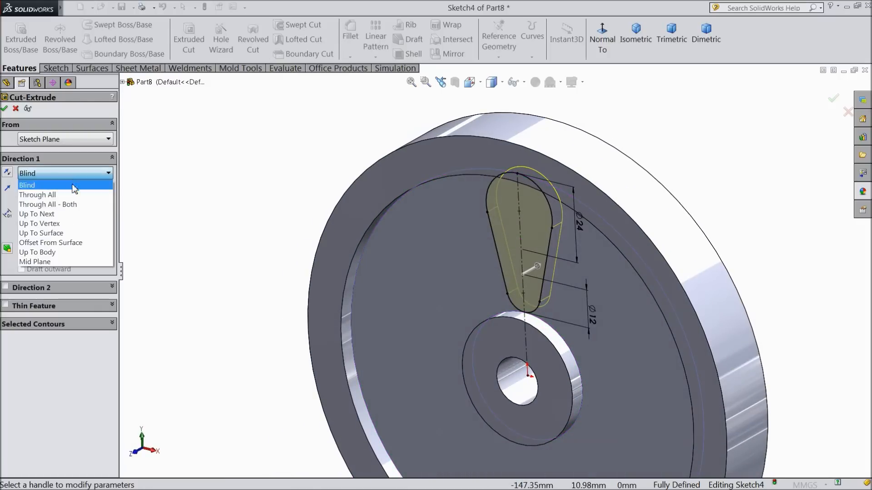
{"action": "left_click", "coordinate": [55, 232]}
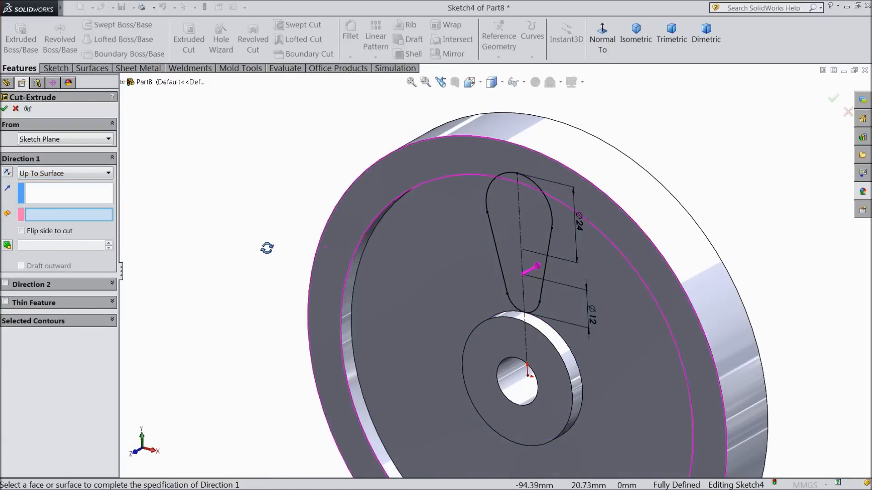
{"action": "middle_click_drag", "start_coordinate": [261, 247], "coordinate": [185, 286]}
{"action": "left_click", "coordinate": [310, 295]}
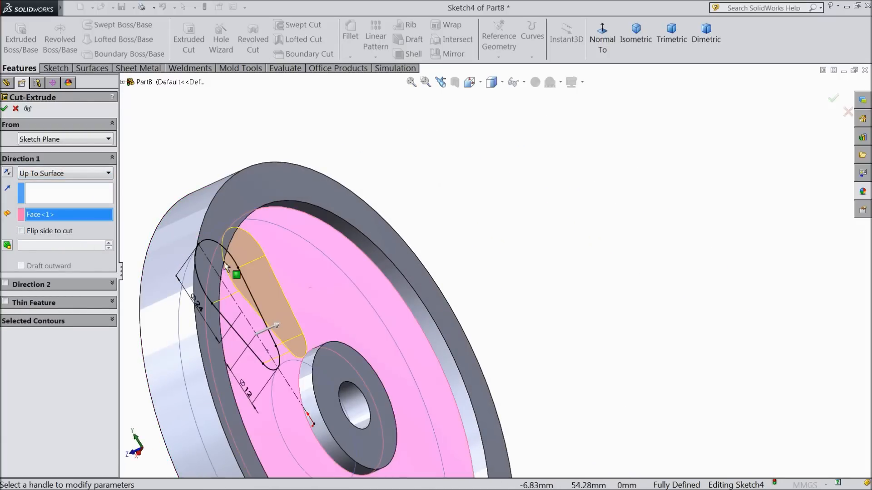
{"action": "mouse_move", "coordinate": [322, 255]}
{"action": "middle_mouse_down"}
{"action": "mouse_move", "coordinate": [639, 218]}
{"action": "mouse_move", "coordinate": [628, 279]}
{"action": "mouse_move", "coordinate": [415, 327]}
{"action": "middle_mouse_up"}
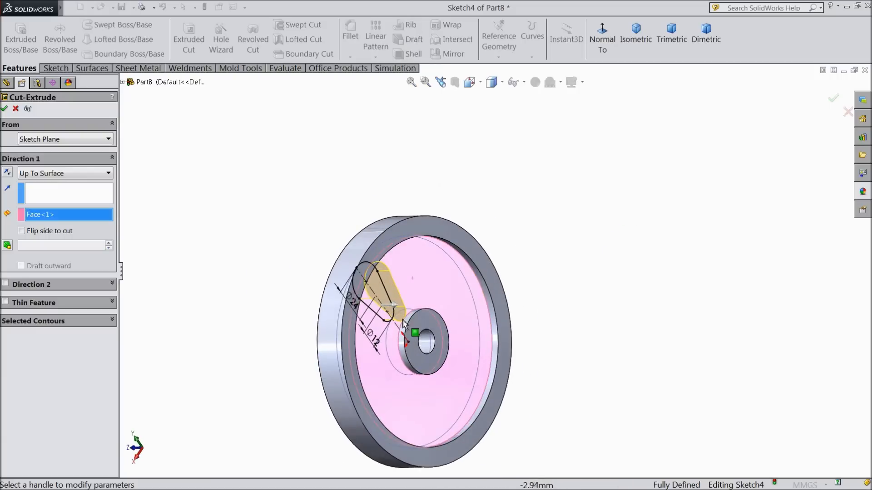
{"action": "left_click", "coordinate": [3, 109]}
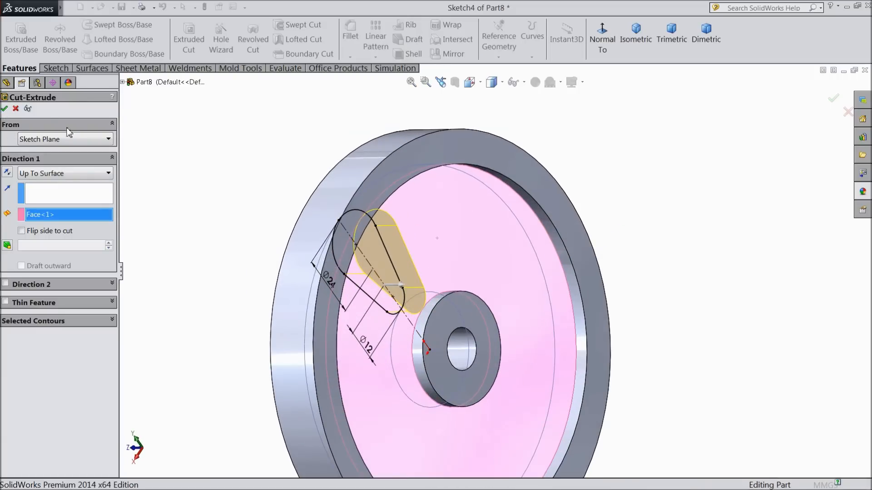
{"action": "left_click", "coordinate": [230, 243]}
- Circular-pattern the teardrop cut around the disc's outer cylindrical face with 7 equally spaced instances over 360°
{"action": "scroll", "coordinate": [291, 319], "scroll_direction": "up", "scroll_amount": 4}
{"action": "middle_click_drag", "start_coordinate": [292, 323], "coordinate": [394, 289]}
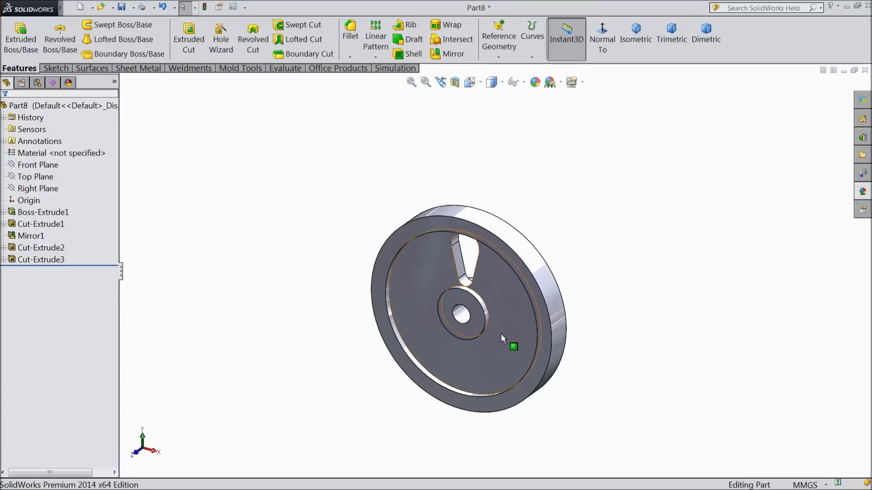
{"action": "scroll", "coordinate": [496, 332], "scroll_direction": "down", "scroll_amount": 2}
{"action": "mouse_move", "coordinate": [490, 325]}
{"action": "middle_mouse_down"}
{"action": "mouse_move", "coordinate": [492, 272]}
{"action": "mouse_move", "coordinate": [487, 311]}
{"action": "middle_mouse_up"}
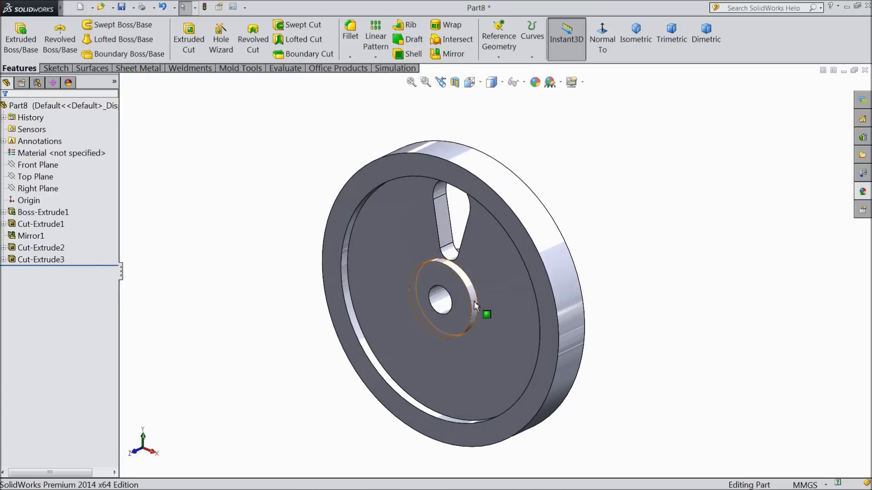
{"action": "scroll", "coordinate": [473, 301], "scroll_direction": "down", "scroll_amount": 2}
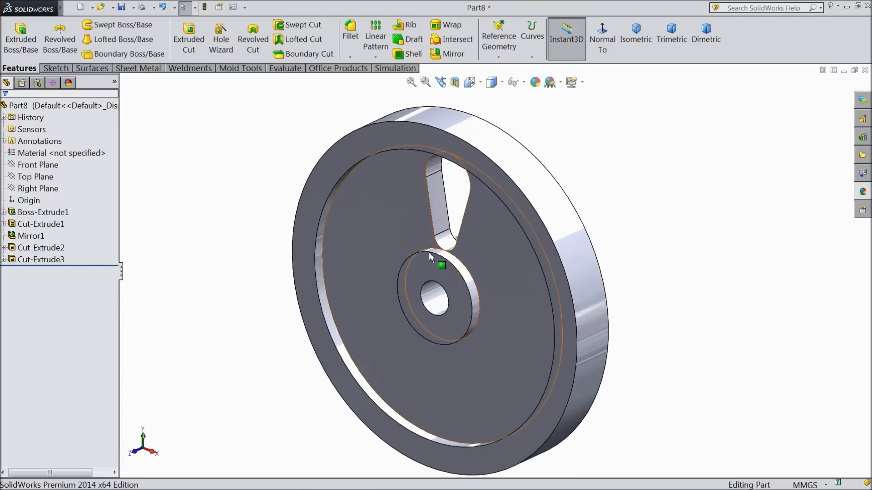
{"action": "left_click", "coordinate": [375, 57]}
{"action": "left_click", "coordinate": [400, 83]}
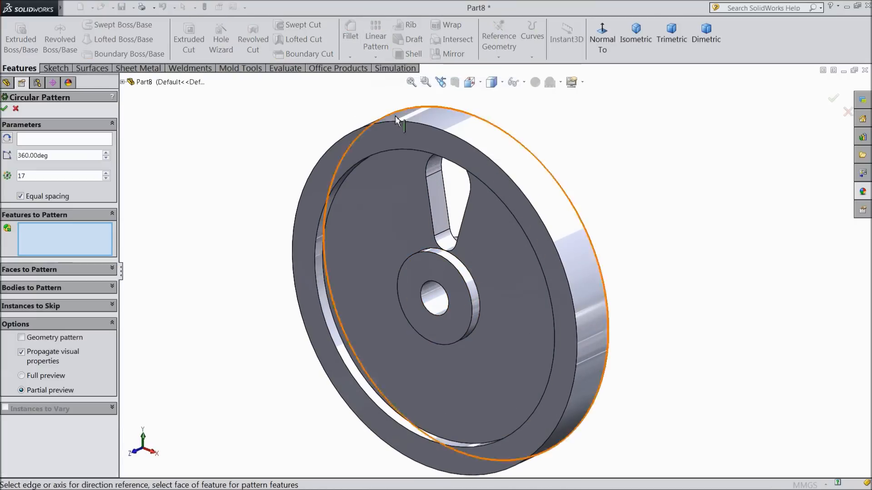
{"action": "left_click", "coordinate": [123, 83]}
{"action": "left_click", "coordinate": [165, 236]}
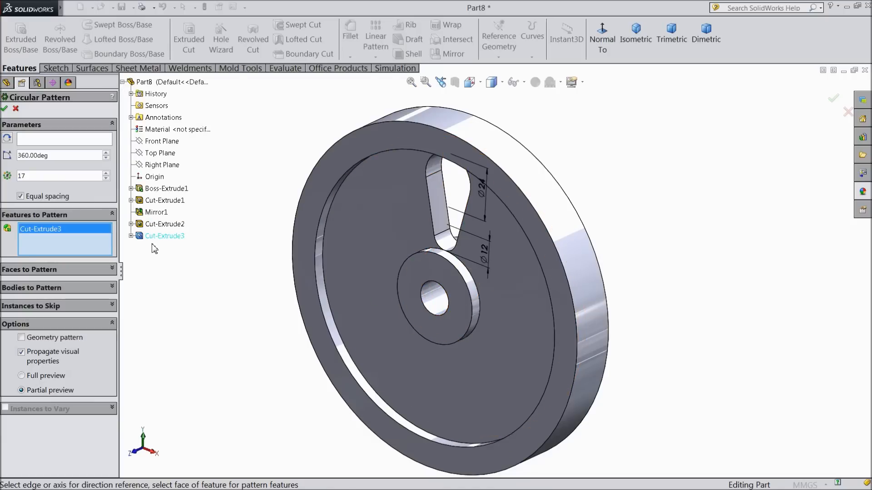
{"action": "left_click", "coordinate": [51, 139]}
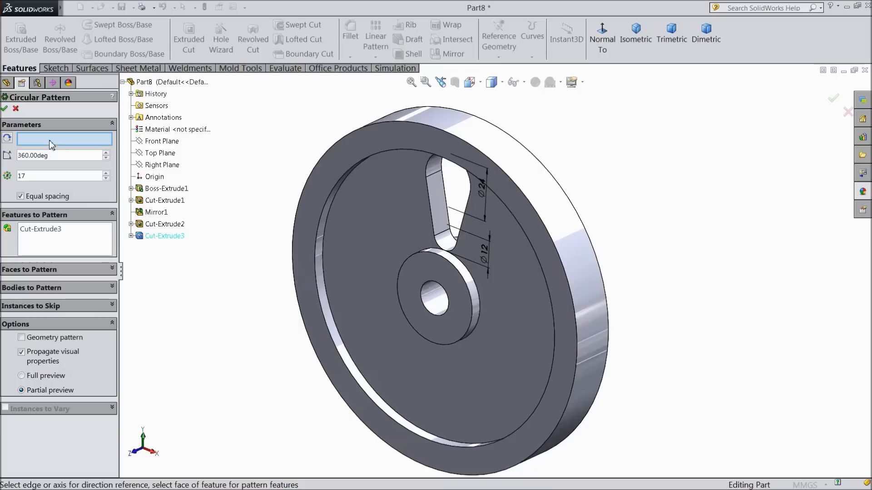
{"action": "left_click", "coordinate": [545, 202]}
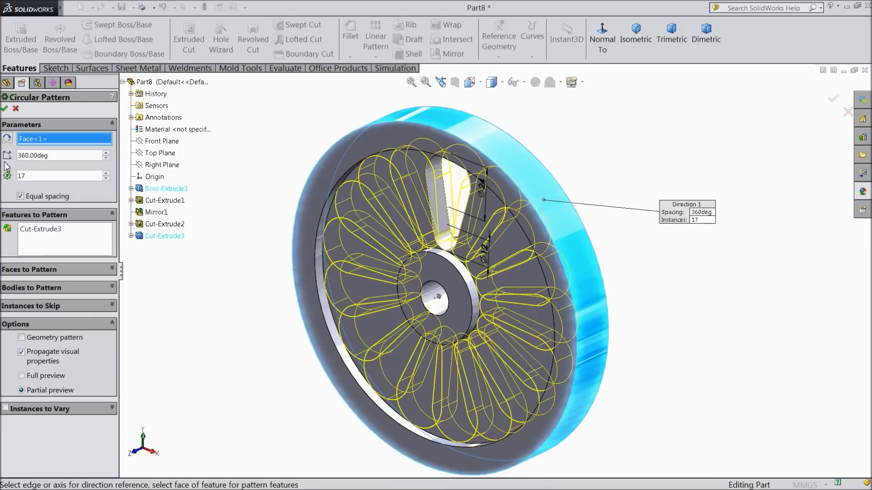
{"action": "left_click", "coordinate": [216, 297]}
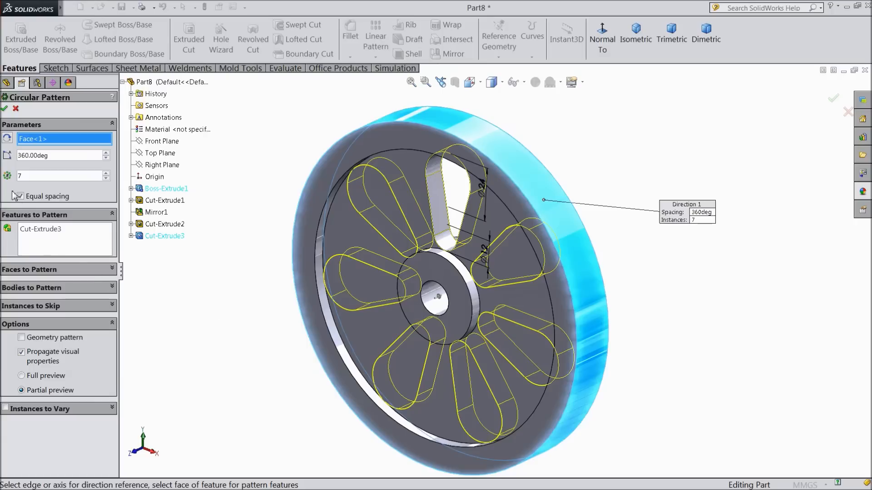
{"action": "left_click", "coordinate": [6, 109]}
{"action": "mouse_move", "coordinate": [234, 277]}
{"action": "middle_mouse_down"}
{"action": "mouse_move", "coordinate": [269, 215]}
{"action": "mouse_move", "coordinate": [247, 282]}
{"action": "mouse_move", "coordinate": [218, 260]}
{"action": "mouse_move", "coordinate": [238, 266]}
{"action": "middle_mouse_up"}
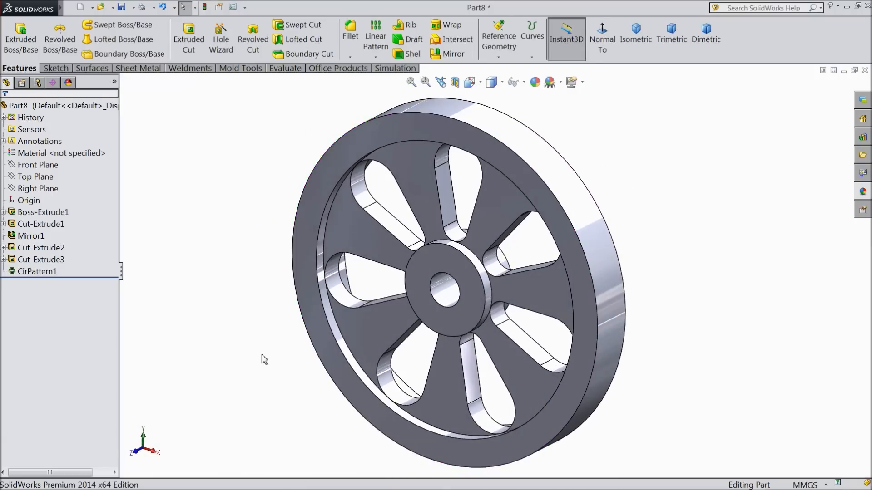
- Fillet the outer circular edges of the centre hub on both sides of the disc with a 5 mm radius
{"action": "left_click", "coordinate": [350, 37]}
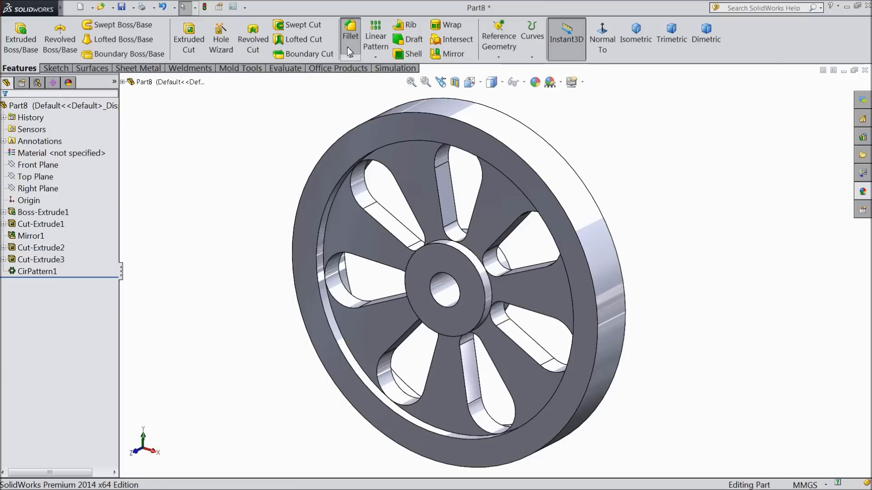
{"action": "type", "text": "5"}
{"action": "key", "text": "Return"}
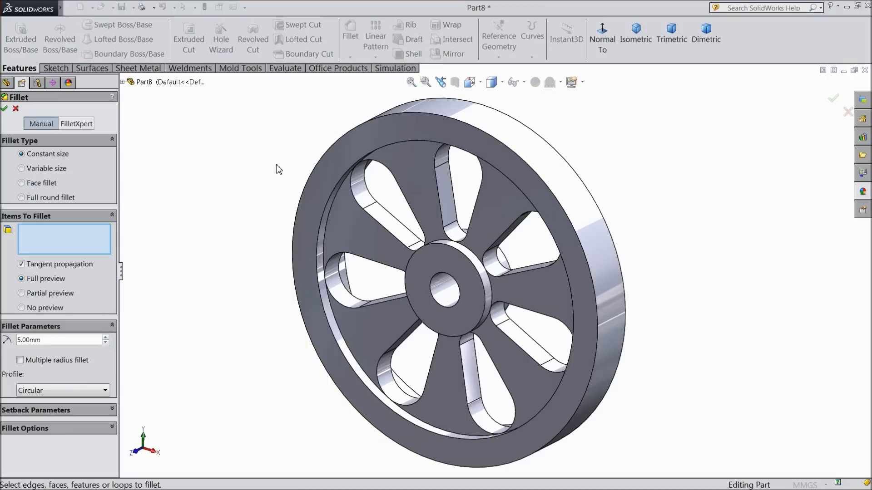
{"action": "scroll", "coordinate": [489, 285], "scroll_direction": "down", "scroll_amount": 4}
{"action": "left_click", "coordinate": [488, 285]}
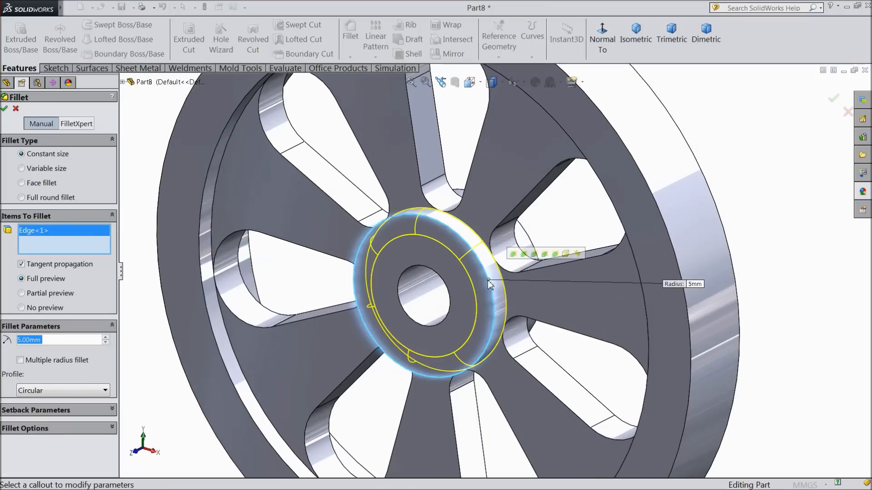
{"action": "scroll", "coordinate": [606, 232], "scroll_direction": "up", "scroll_amount": 5}
{"action": "middle_click_drag", "start_coordinate": [629, 231], "coordinate": [526, 281]}
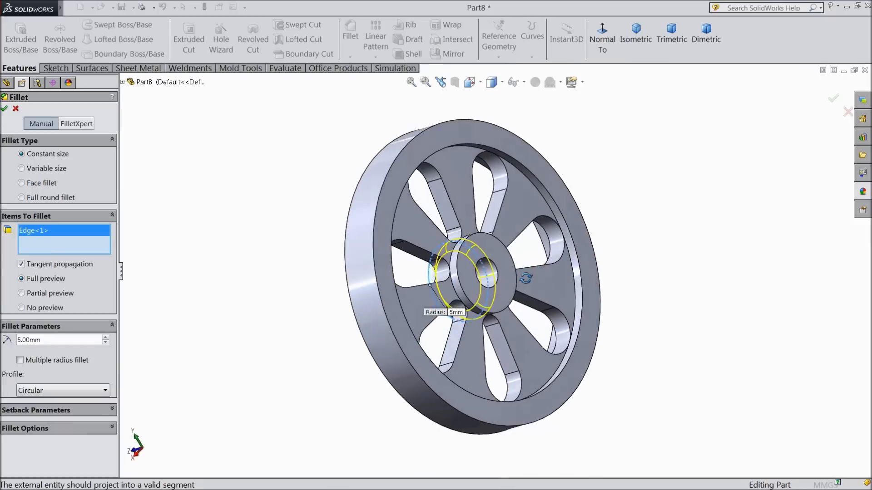
{"action": "scroll", "coordinate": [518, 294], "scroll_direction": "up", "scroll_amount": 1}
{"action": "scroll", "coordinate": [516, 295], "scroll_direction": "down", "scroll_amount": 4}
{"action": "left_click", "coordinate": [496, 299]}
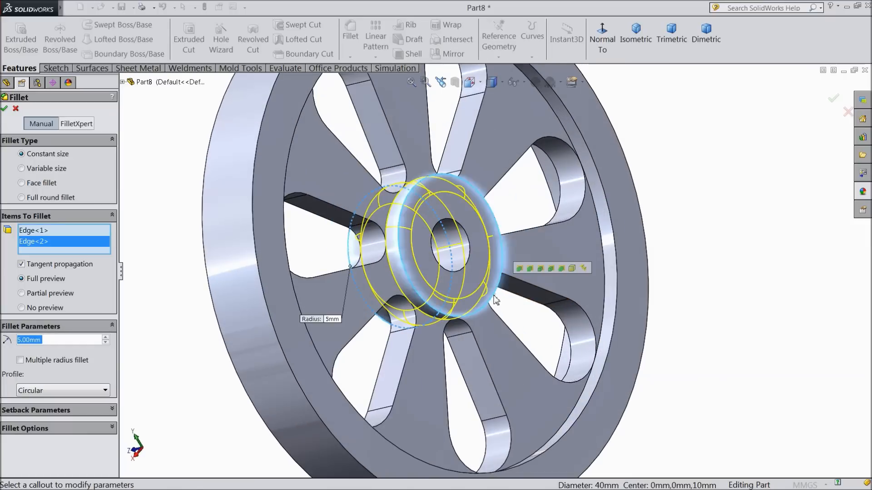
{"action": "left_click", "coordinate": [5, 109]}
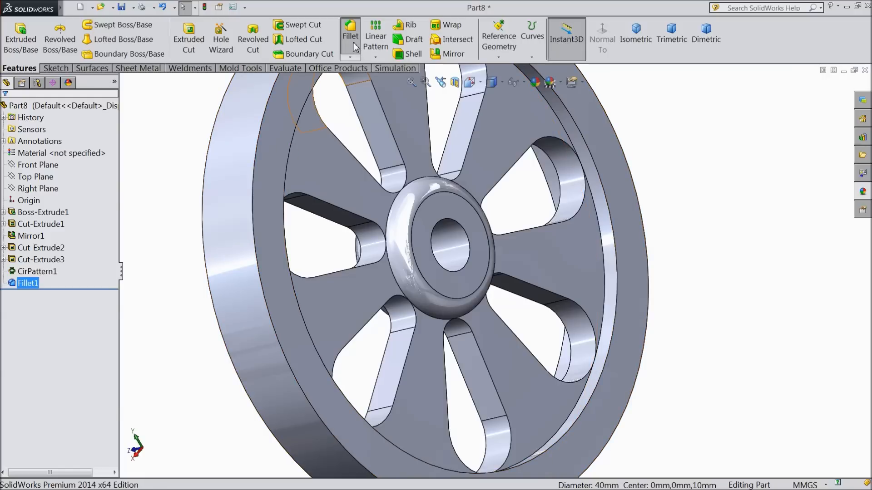
- Set up a 2 mm constant-size fillet on both sides' edges of the three uppermost teardrop cut-outs
{"action": "left_click", "coordinate": [353, 43]}
{"action": "type", "text": "2.00mm"}
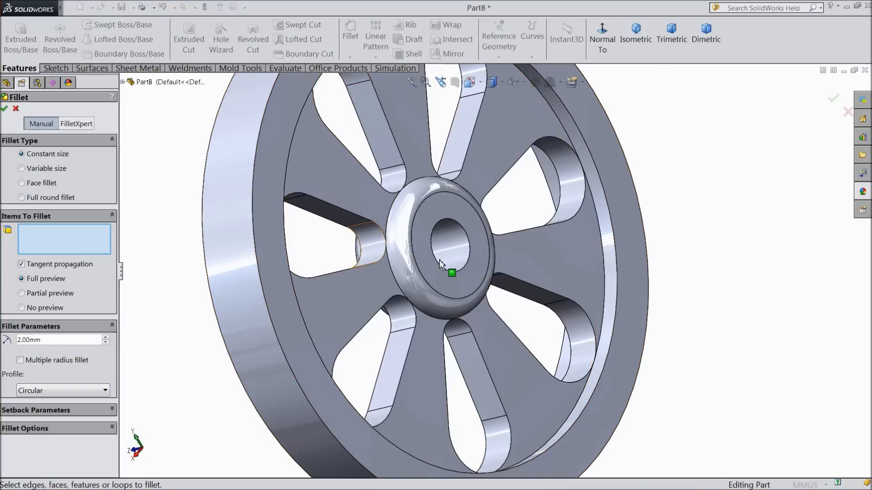
{"action": "scroll", "coordinate": [444, 261], "scroll_direction": "down", "scroll_amount": 2}
{"action": "scroll", "coordinate": [399, 139], "scroll_direction": "up", "scroll_amount": 2}
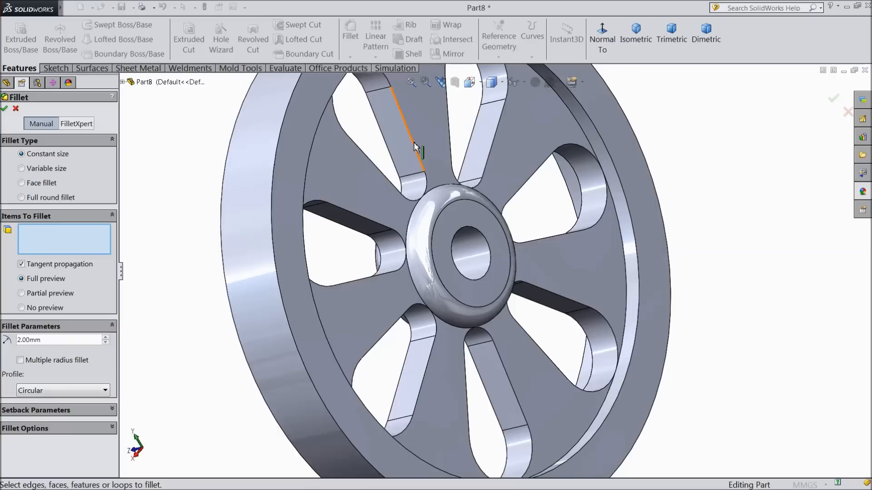
{"action": "left_click", "coordinate": [391, 151]}
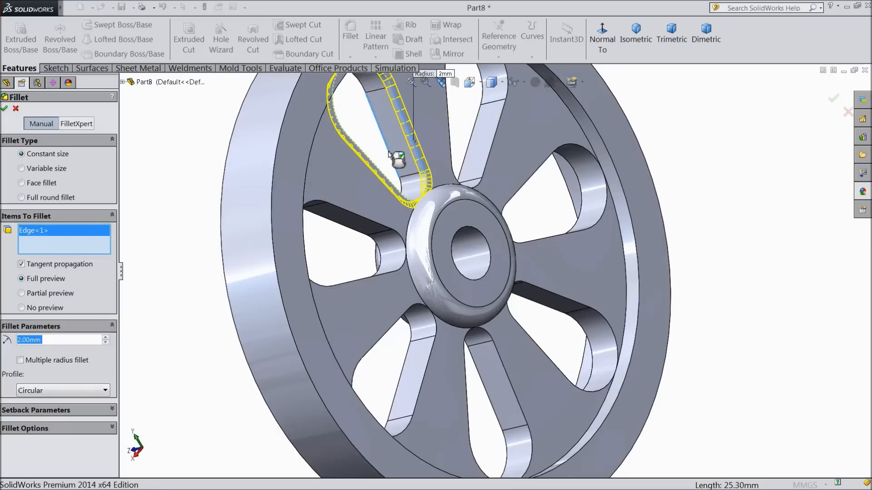
{"action": "left_click", "coordinate": [389, 156]}
{"action": "left_click", "coordinate": [484, 164]}
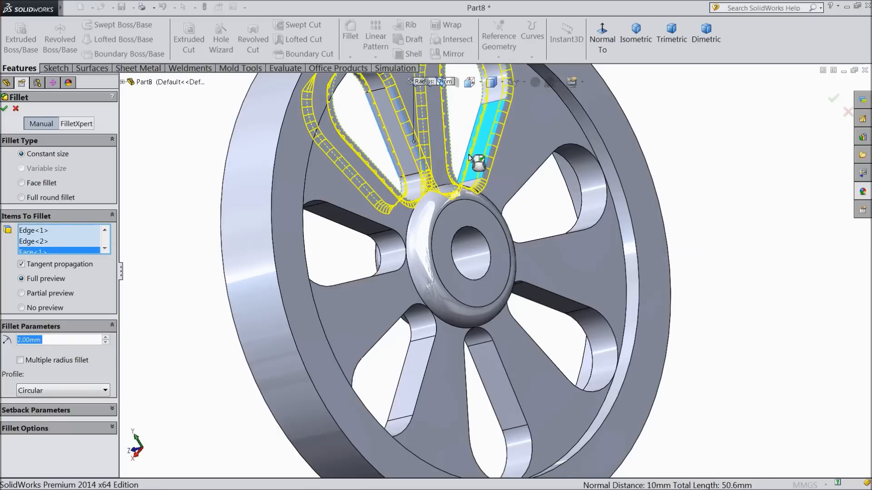
{"action": "left_click", "coordinate": [525, 189]}
{"action": "left_click", "coordinate": [524, 187]}
{"action": "left_click", "coordinate": [583, 204]}
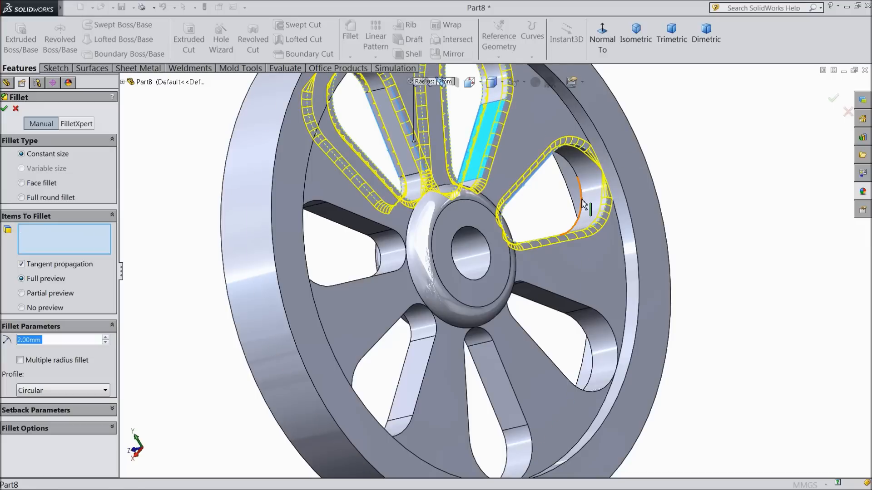
- Add the inner wall faces of the remaining four teardrop cut-outs to the 2 mm fillet
{"action": "scroll", "coordinate": [579, 335], "scroll_direction": "up", "scroll_amount": 5}
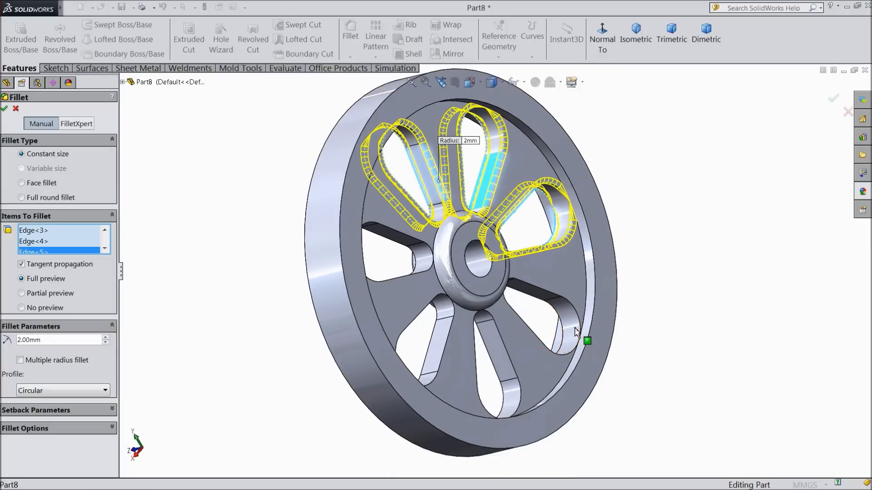
{"action": "left_click", "coordinate": [577, 334]}
{"action": "left_click", "coordinate": [509, 402]}
{"action": "left_click", "coordinate": [431, 304]}
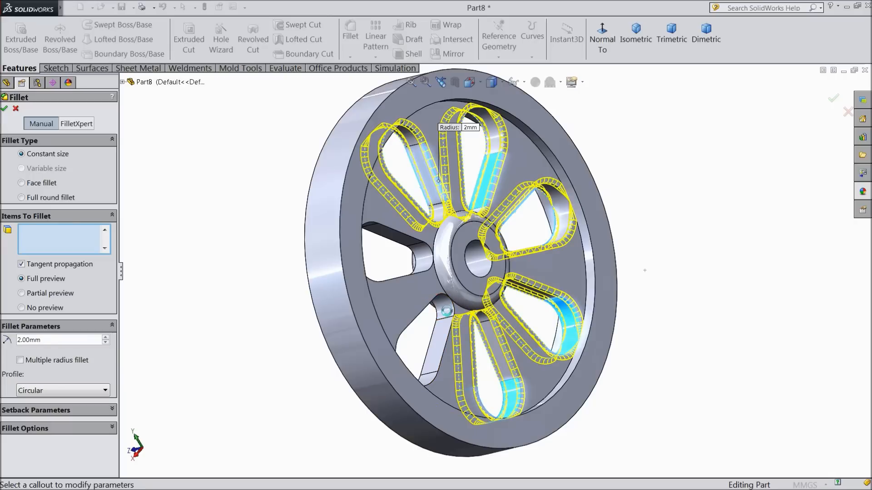
{"action": "left_click", "coordinate": [417, 261]}
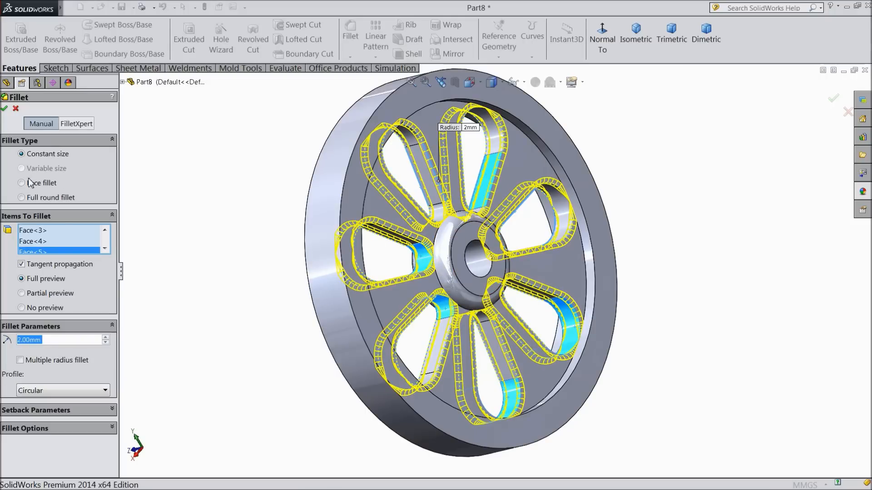
- Apply the 2 mm constant-size fillet to the selected faces of the wheel's spoke openings
{"action": "left_click", "coordinate": [6, 110]}
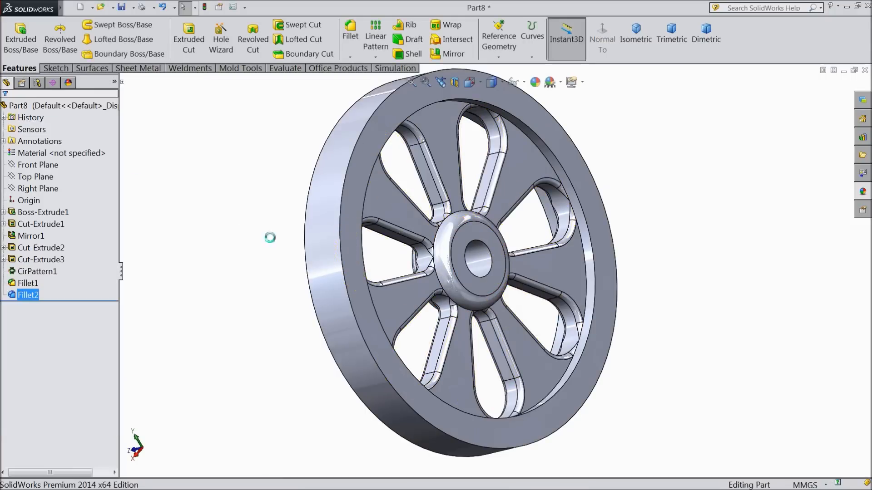
- Start a sketch on the recessed web face between the spoke openings and view it face-on
{"action": "middle_click_drag", "start_coordinate": [258, 234], "coordinate": [357, 245]}
{"action": "scroll", "coordinate": [477, 245], "scroll_direction": "up", "scroll_amount": 4}
{"action": "middle_click_drag", "start_coordinate": [479, 234], "coordinate": [504, 235]}
{"action": "scroll", "coordinate": [351, 274], "scroll_direction": "down", "scroll_amount": 4}
{"action": "middle_click_drag", "start_coordinate": [324, 279], "coordinate": [335, 301]}
{"action": "left_click", "coordinate": [294, 291]}
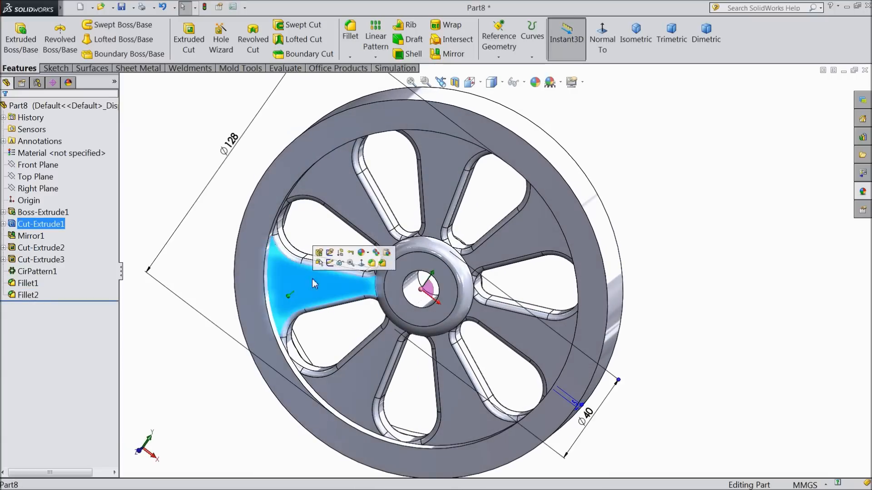
{"action": "left_click", "coordinate": [333, 266]}
{"action": "left_click", "coordinate": [601, 45]}
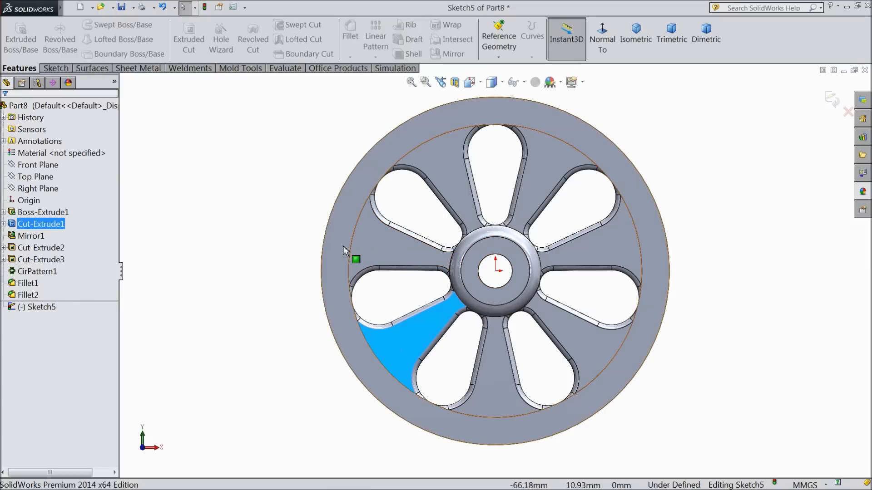
- Draw two centerlines from the origin past the wheel's outer edge, one nearly horizontal about 88 mm long and one angled above it about 96 mm long
{"action": "left_click", "coordinate": [54, 69]}
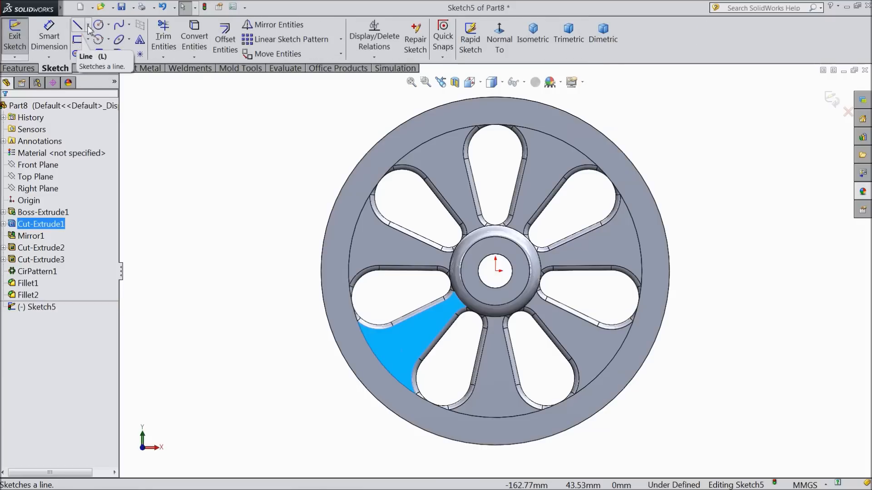
{"action": "left_click", "coordinate": [88, 26]}
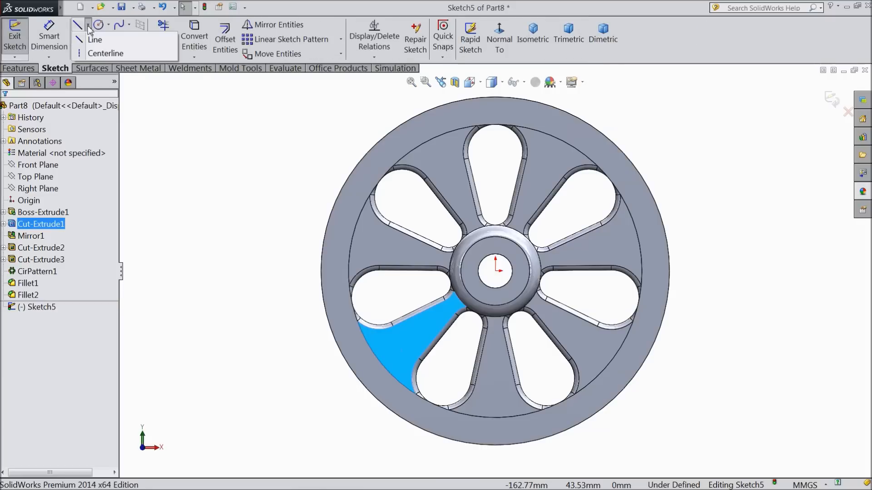
{"action": "left_click", "coordinate": [105, 54]}
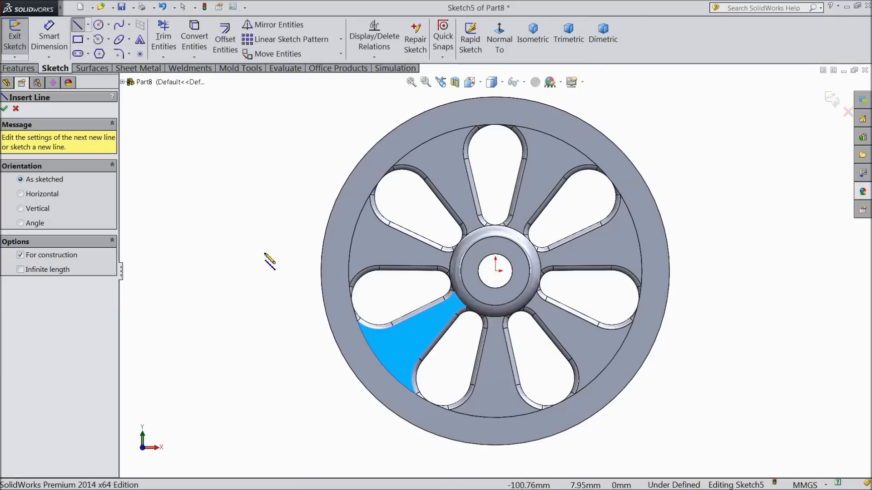
{"action": "left_click", "coordinate": [294, 269]}
{"action": "left_click", "coordinate": [495, 271]}
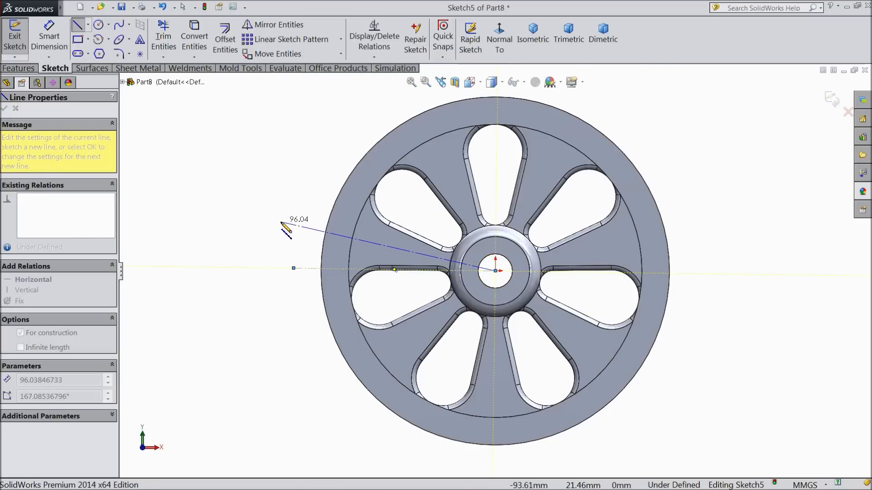
{"action": "left_click", "coordinate": [281, 223]}
{"action": "right_click", "coordinate": [220, 171]}
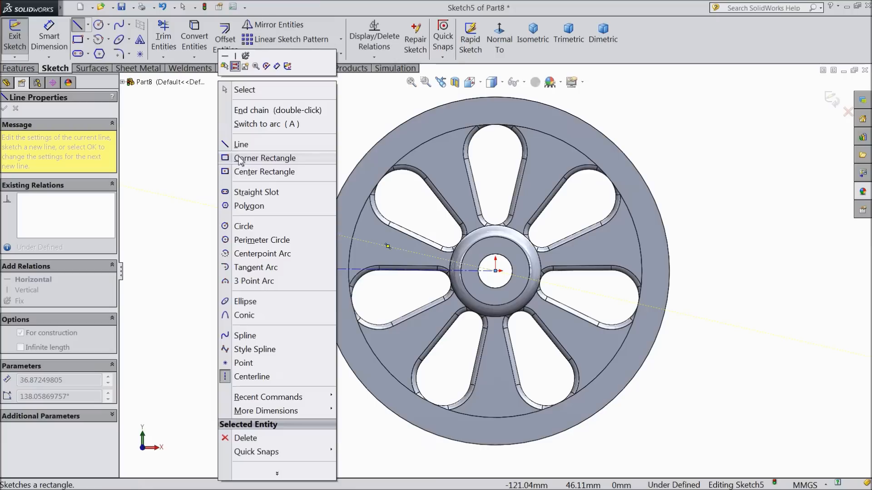
{"action": "left_click", "coordinate": [245, 89]}
- Dimension the angle between the two centerlines and set it to 12.5°
{"action": "left_click", "coordinate": [49, 36]}
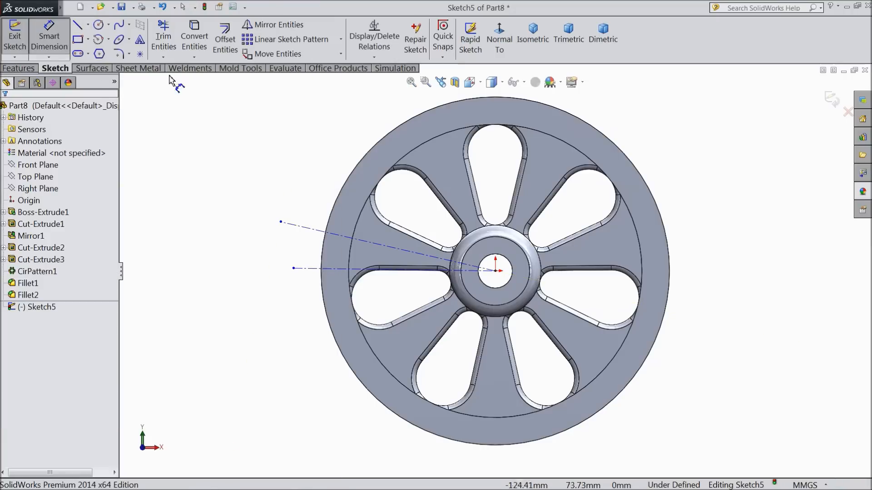
{"action": "scroll", "coordinate": [436, 263], "scroll_direction": "down", "scroll_amount": 4}
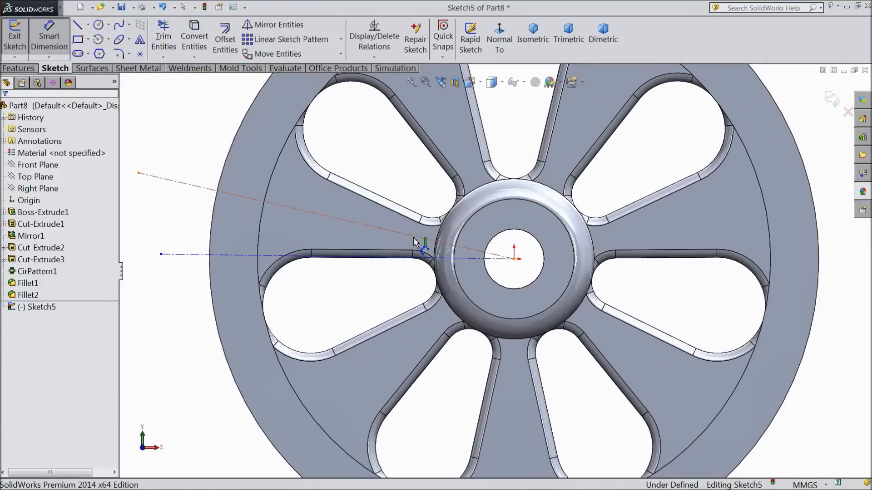
{"action": "left_click", "coordinate": [419, 256]}
{"action": "left_click", "coordinate": [421, 235]}
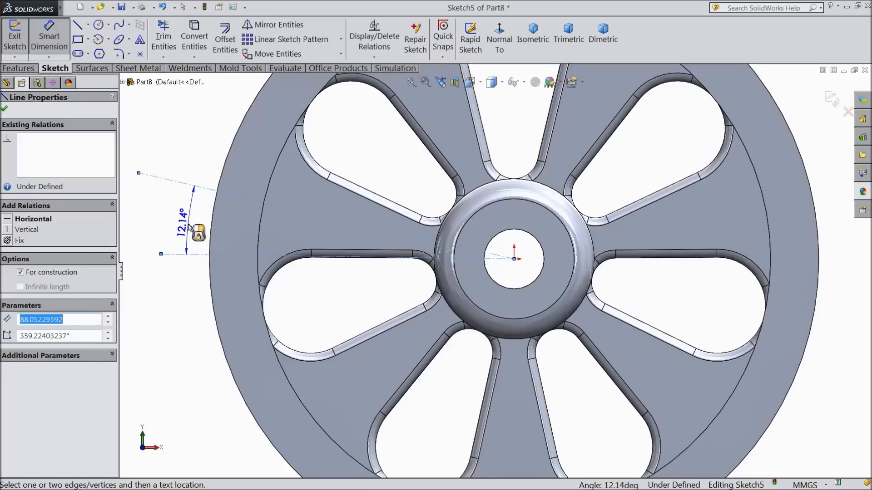
{"action": "left_click", "coordinate": [188, 227]}
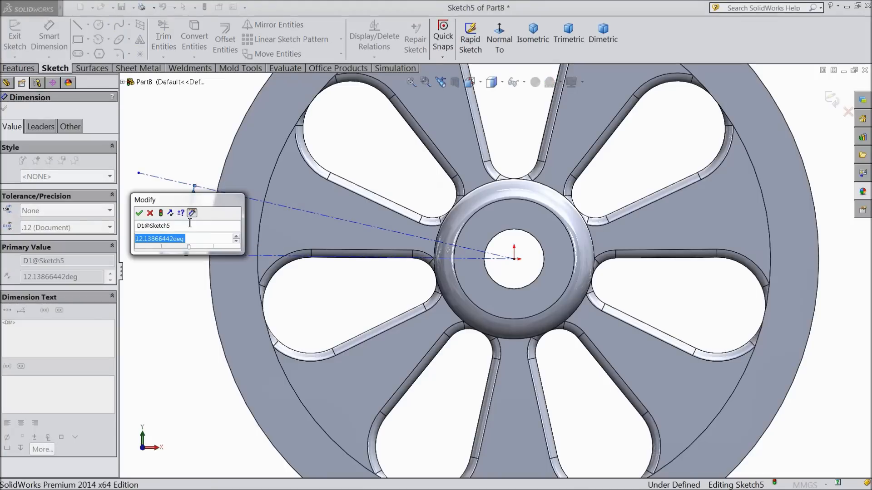
{"action": "type", "text": "12."}
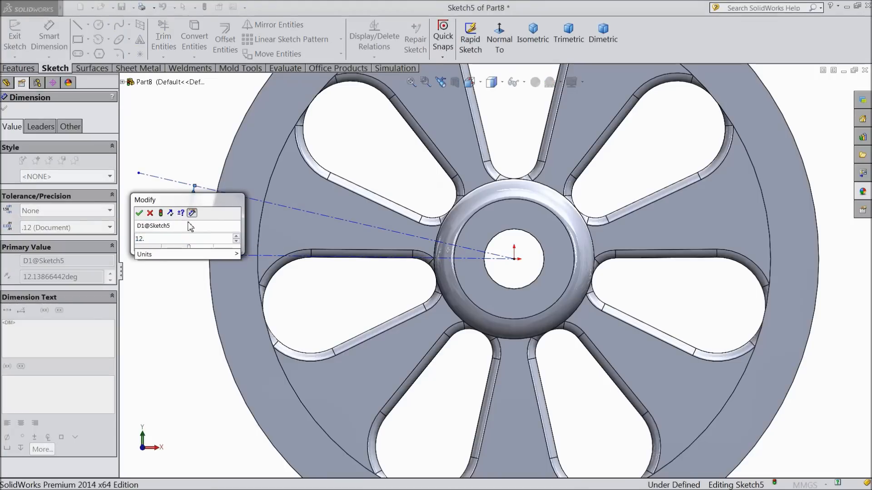
{"action": "type", "text": "5"}
{"action": "key", "text": "Return"}
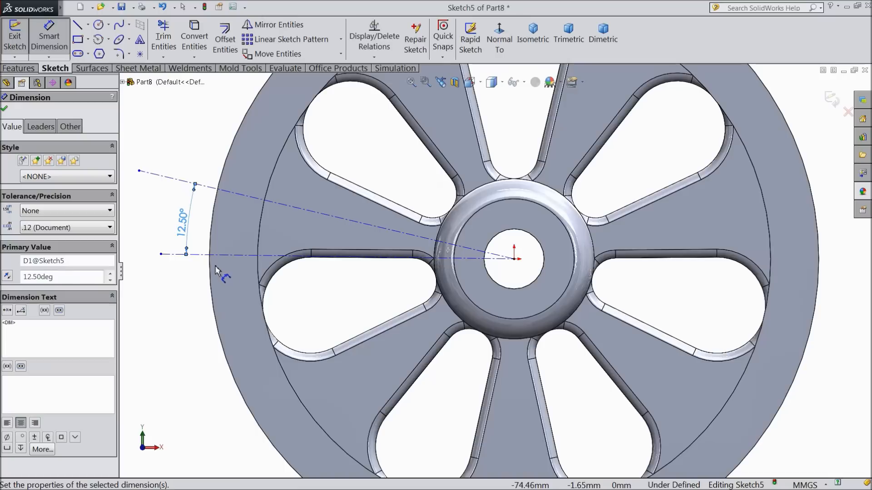
- Change the angle between the two centerlines to 12°
{"action": "double_click", "coordinate": [183, 221]}
{"action": "type", "text": "12"}
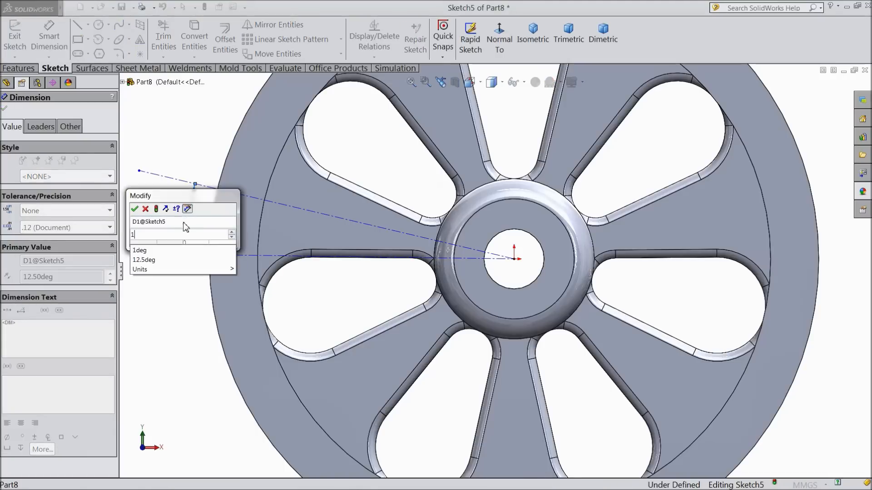
{"action": "left_click", "coordinate": [135, 209]}
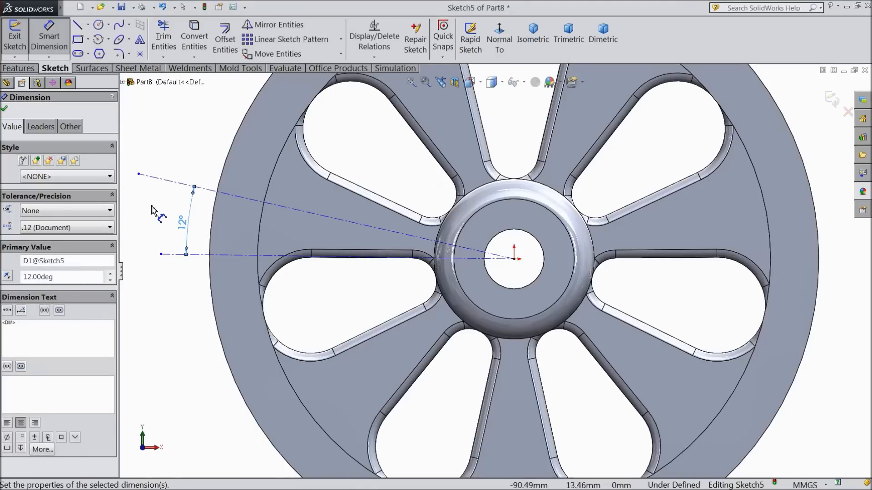
{"action": "left_click", "coordinate": [5, 110]}
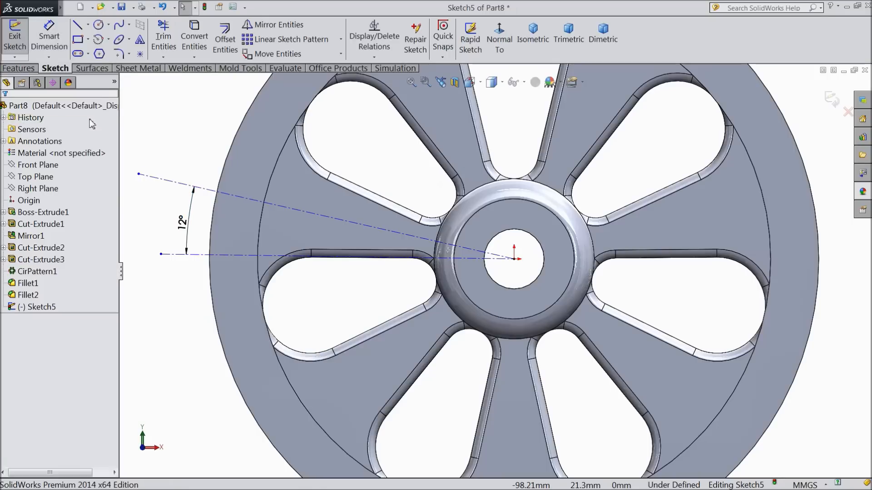
- Draw a circle centred on the upper centerline near the wheel's outer edge and set its diameter to 50 mm
{"action": "left_click", "coordinate": [99, 28]}
{"action": "key", "text": "f"}
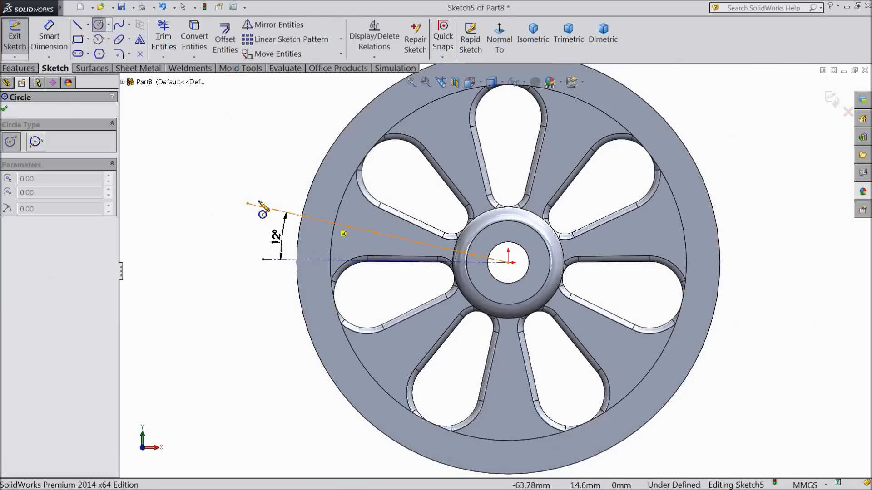
{"action": "left_click", "coordinate": [295, 214]}
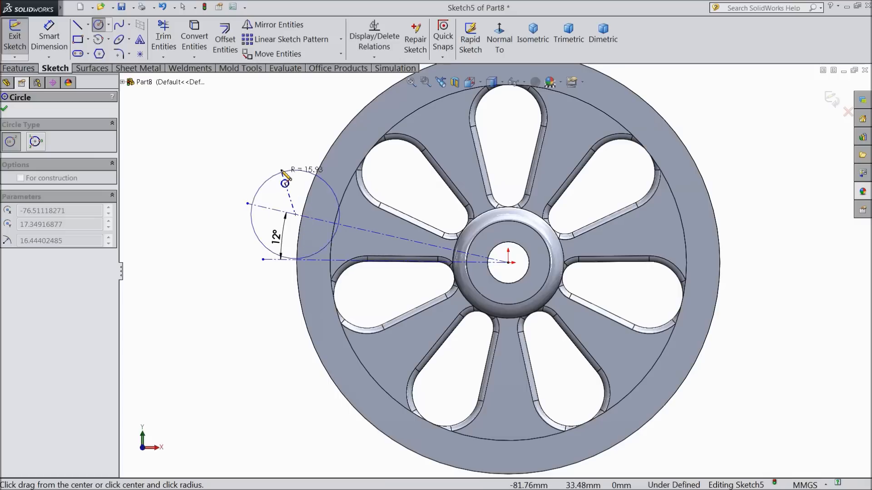
{"action": "left_click", "coordinate": [295, 167]}
{"action": "left_click", "coordinate": [61, 44]}
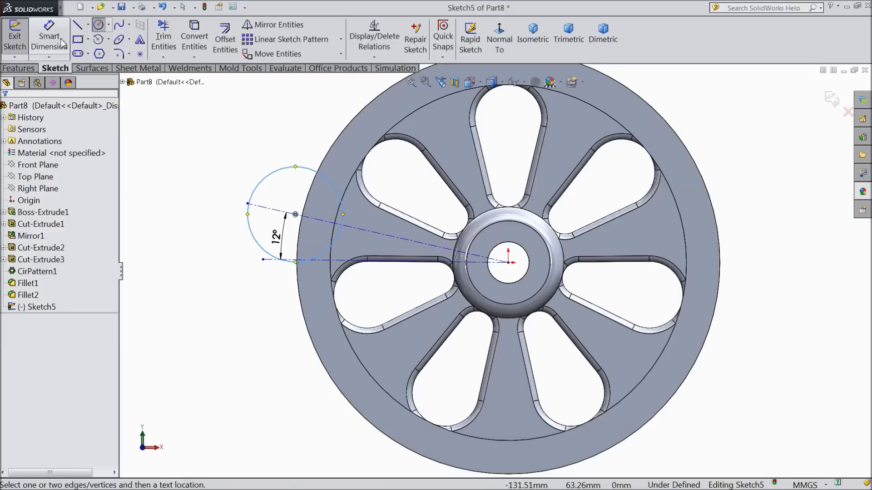
{"action": "left_click", "coordinate": [252, 195]}
{"action": "left_click", "coordinate": [198, 218]}
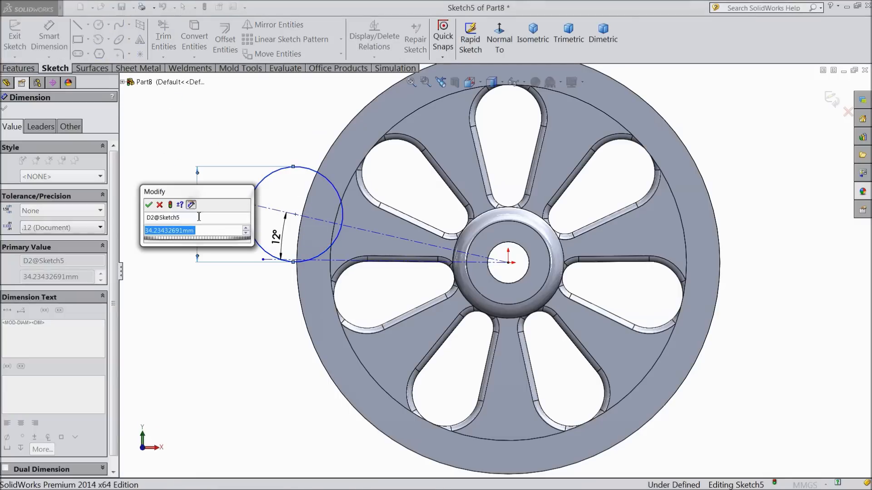
{"action": "type", "text": "50"}
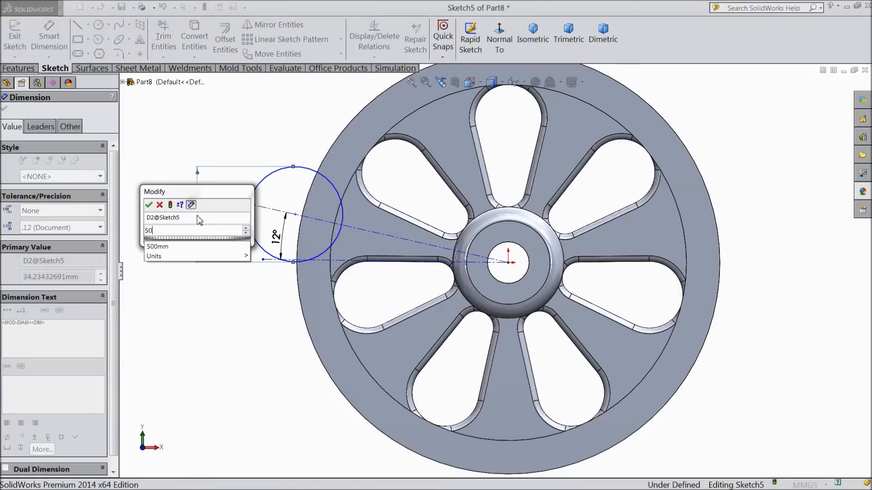
{"action": "left_click", "coordinate": [149, 204]}
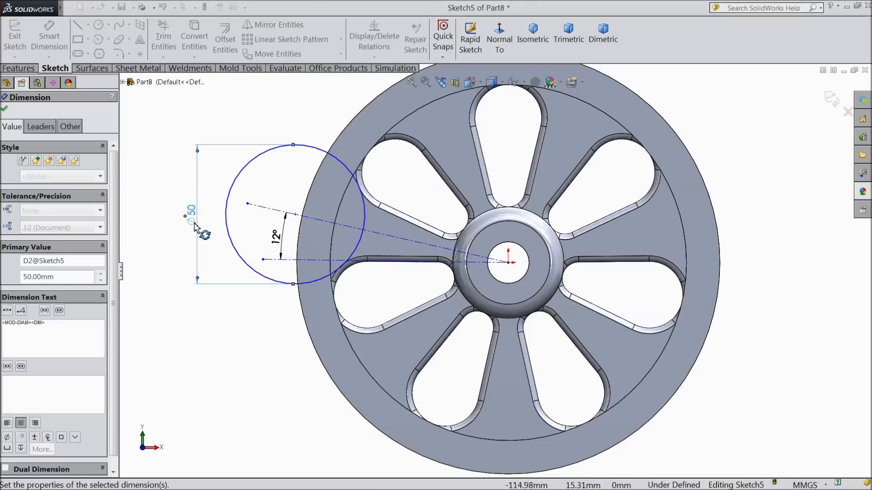
- Dimension the distance from the circle's centre to the origin and set it to 80 mm
{"action": "left_click", "coordinate": [296, 215]}
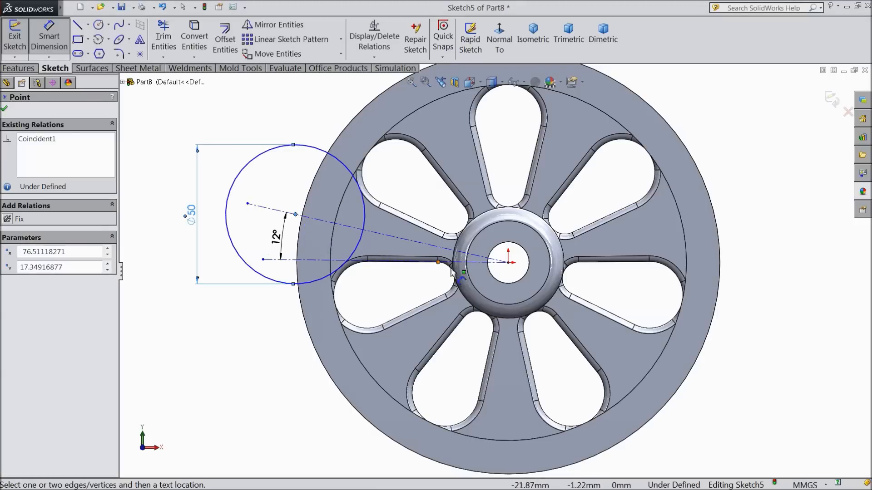
{"action": "left_click", "coordinate": [509, 263]}
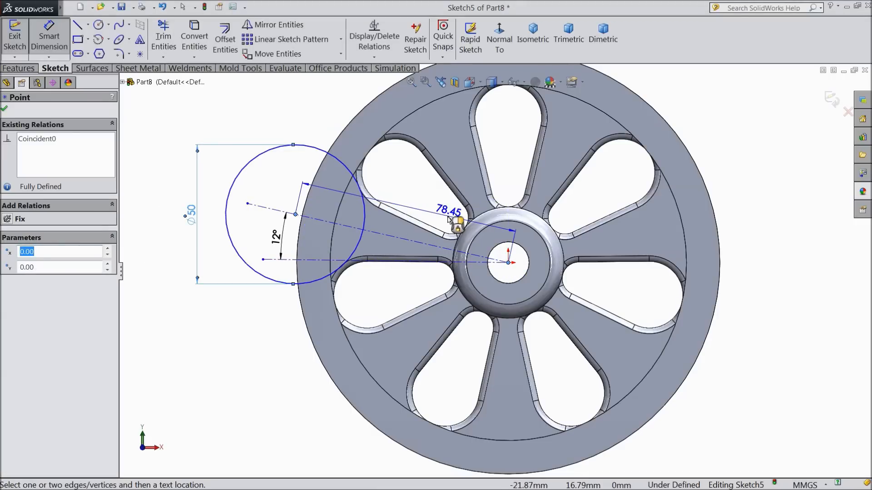
{"action": "left_click", "coordinate": [449, 219]}
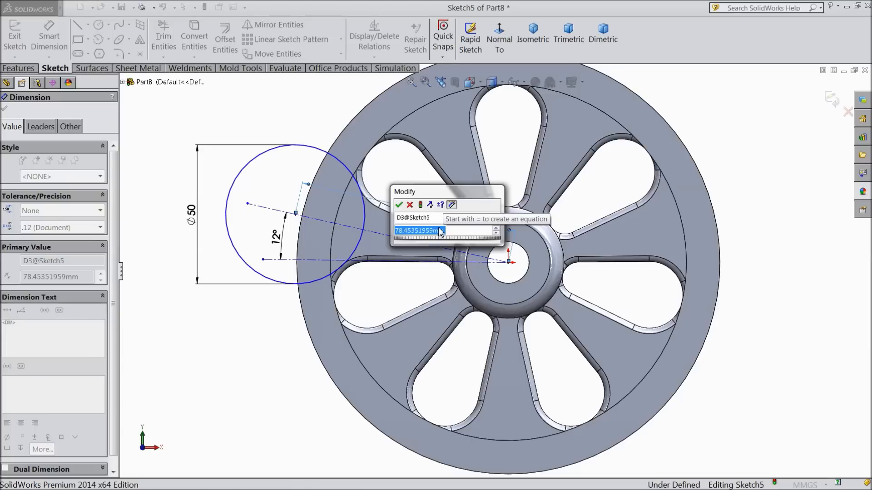
{"action": "type", "text": "80"}
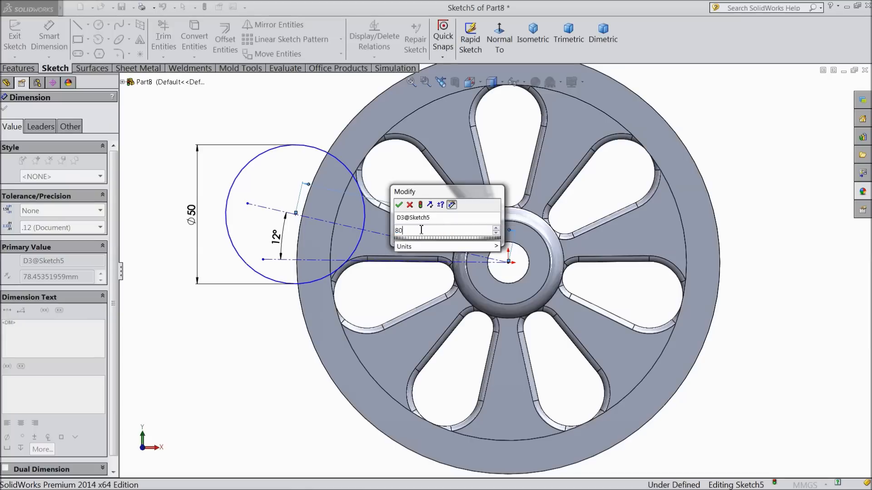
{"action": "left_click", "coordinate": [399, 205]}
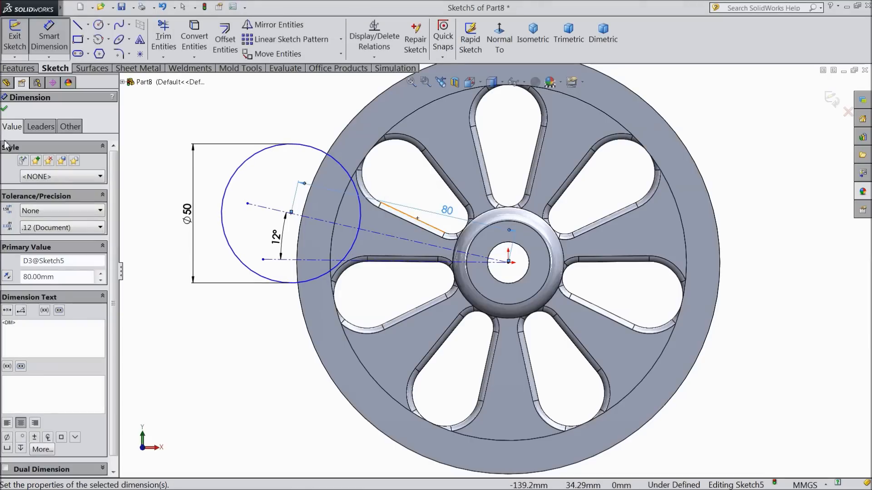
{"action": "left_click", "coordinate": [5, 110]}
- Convert the rim's inner 128 mm circular edge into the sketch and trim it with the circle, leaving a closed lens-shaped profile
{"action": "scroll", "coordinate": [362, 228], "scroll_direction": "down", "scroll_amount": 2}
{"action": "scroll", "coordinate": [366, 228], "scroll_direction": "up", "scroll_amount": 3}
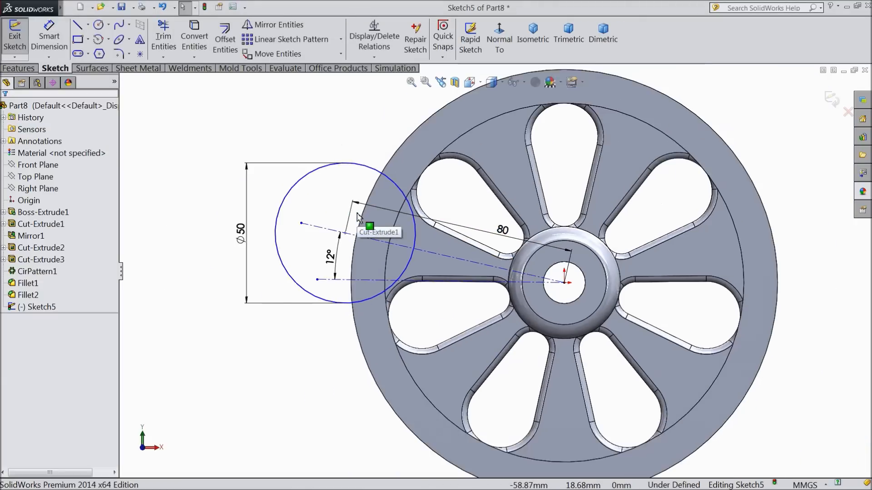
{"action": "scroll", "coordinate": [425, 227], "scroll_direction": "down", "scroll_amount": 1}
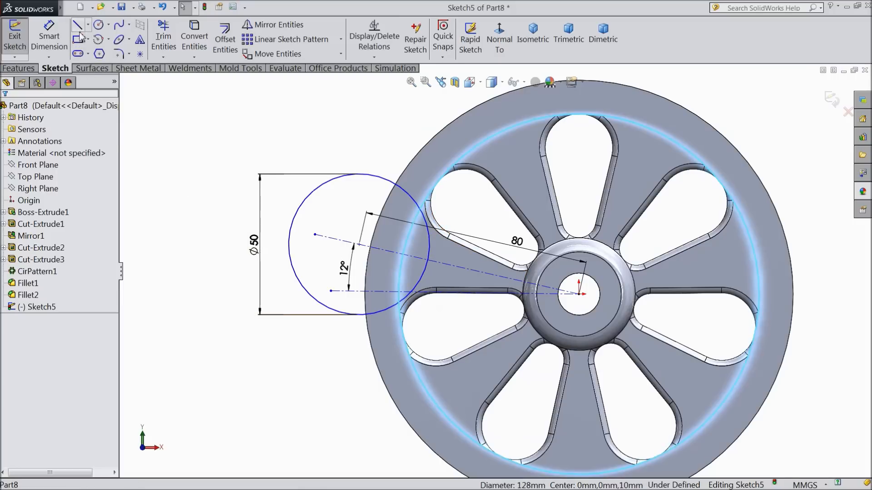
{"action": "left_click", "coordinate": [196, 46]}
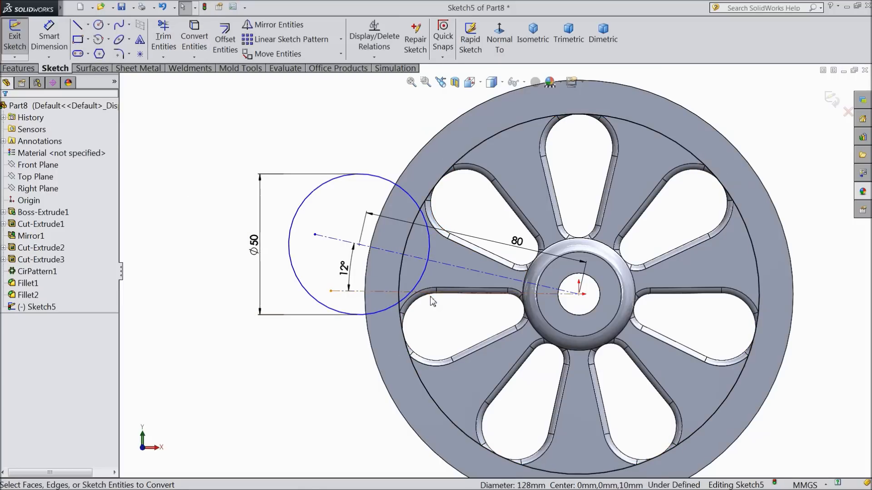
{"action": "left_click", "coordinate": [164, 41]}
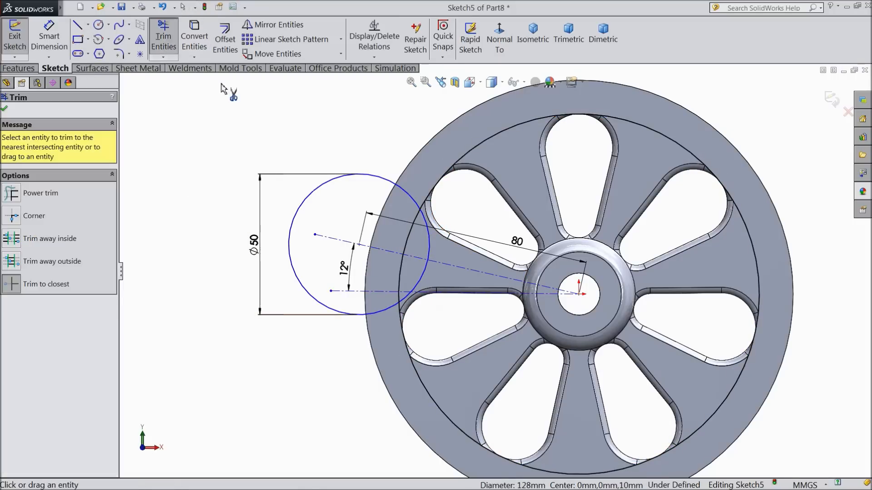
{"action": "left_click", "coordinate": [356, 177]}
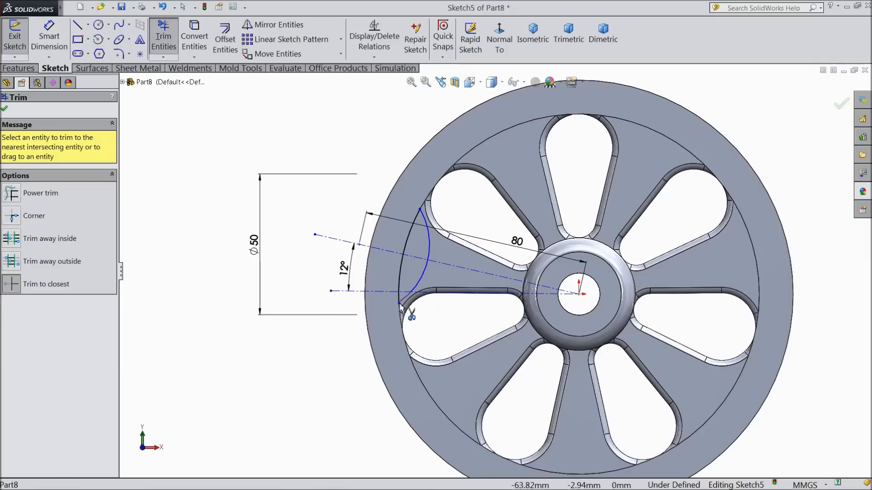
{"action": "left_click", "coordinate": [5, 109]}
- Extrude the lens-shaped profile as a boss up to the front face of the rim, with the result merged
{"action": "left_click", "coordinate": [19, 69]}
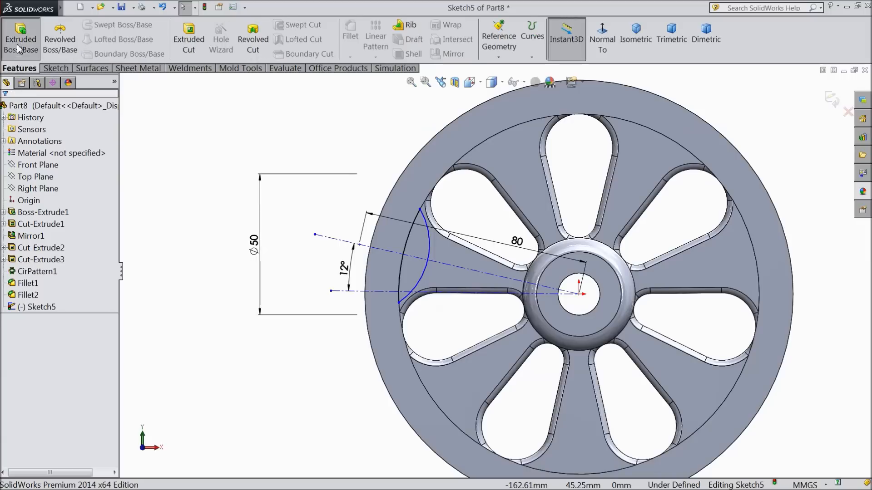
{"action": "left_click", "coordinate": [18, 43]}
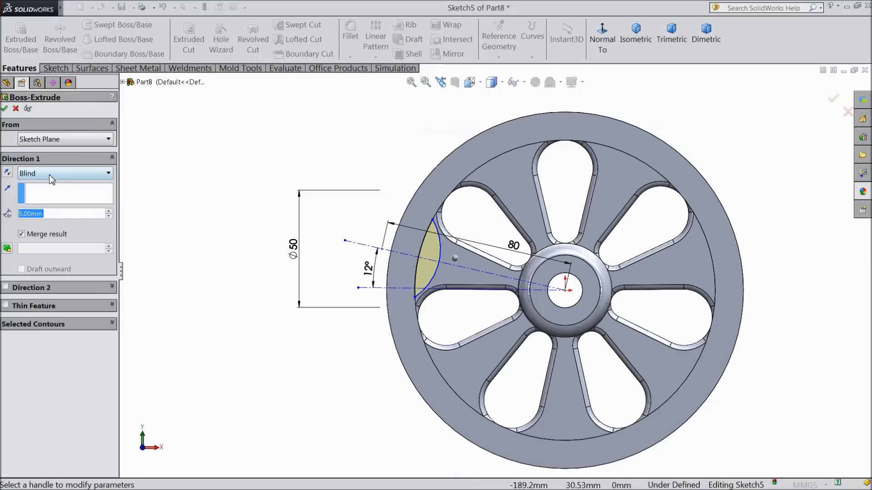
{"action": "left_click", "coordinate": [53, 174]}
{"action": "left_click", "coordinate": [56, 214]}
{"action": "mouse_move", "coordinate": [300, 336]}
{"action": "middle_mouse_down"}
{"action": "mouse_move", "coordinate": [278, 362]}
{"action": "mouse_move", "coordinate": [395, 362]}
{"action": "middle_mouse_up"}
{"action": "scroll", "coordinate": [443, 337], "scroll_direction": "down", "scroll_amount": 3}
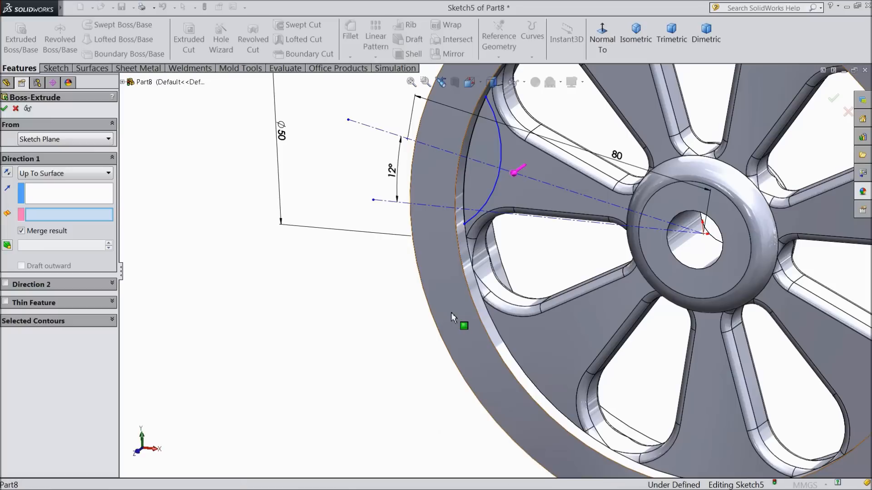
{"action": "left_click", "coordinate": [450, 312]}
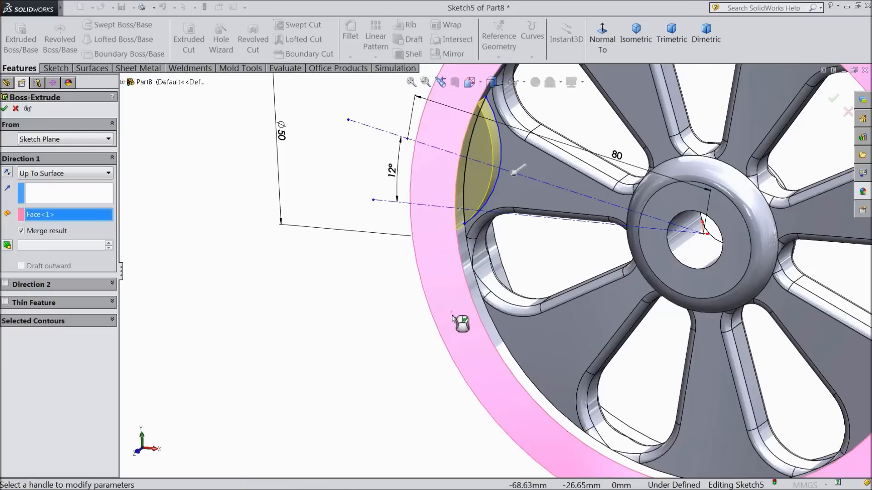
{"action": "left_click", "coordinate": [6, 110]}
{"action": "key", "text": "f"}
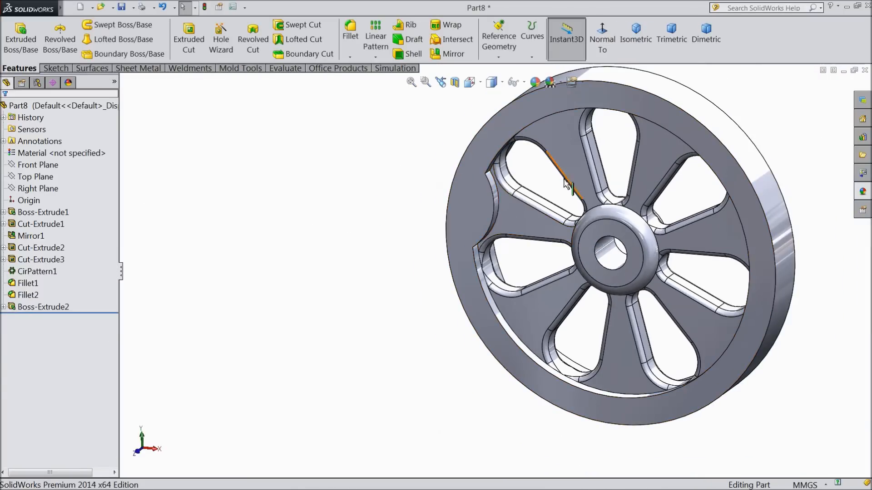
- Start a sketch on the rim's front face and view it face-on
{"action": "scroll", "coordinate": [565, 218], "scroll_direction": "down", "scroll_amount": 2}
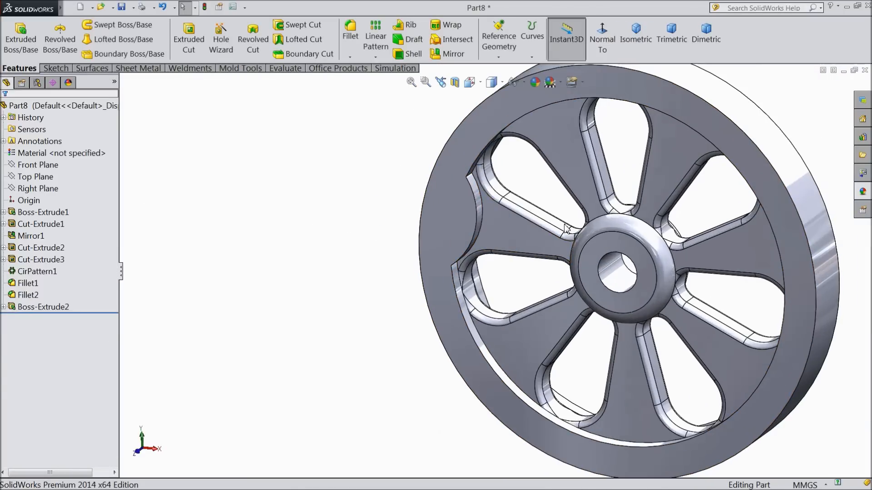
{"action": "left_click", "coordinate": [446, 220]}
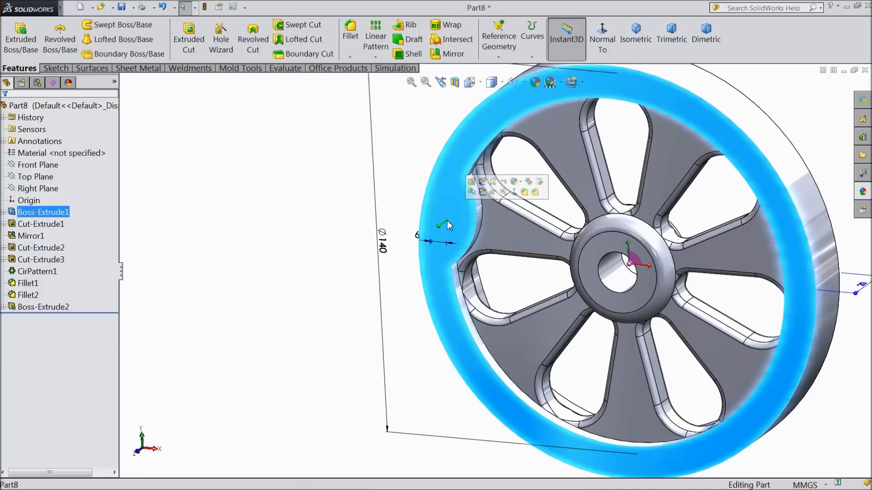
{"action": "left_click", "coordinate": [482, 191]}
{"action": "left_click", "coordinate": [602, 45]}
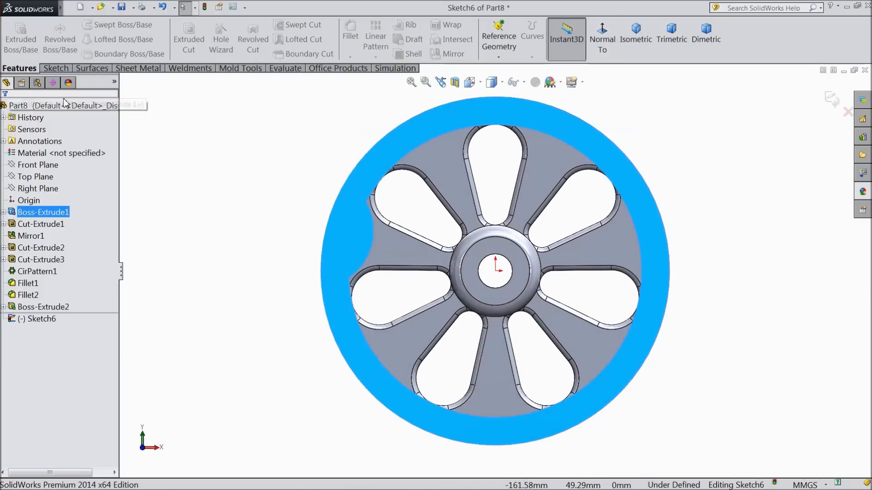
- Draw a horizontal centerline from outside the rim to the origin and a second one rising outward from the origin past the lens-shaped boss
{"action": "left_click", "coordinate": [67, 64]}
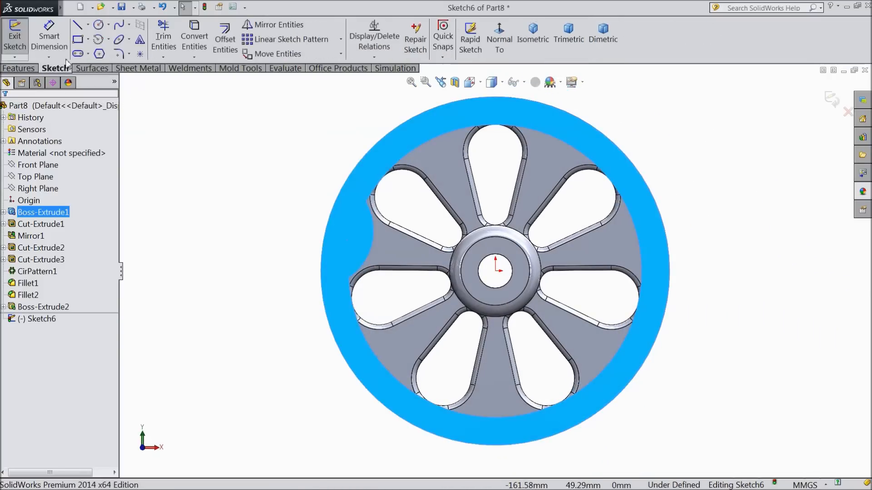
{"action": "left_click", "coordinate": [88, 27]}
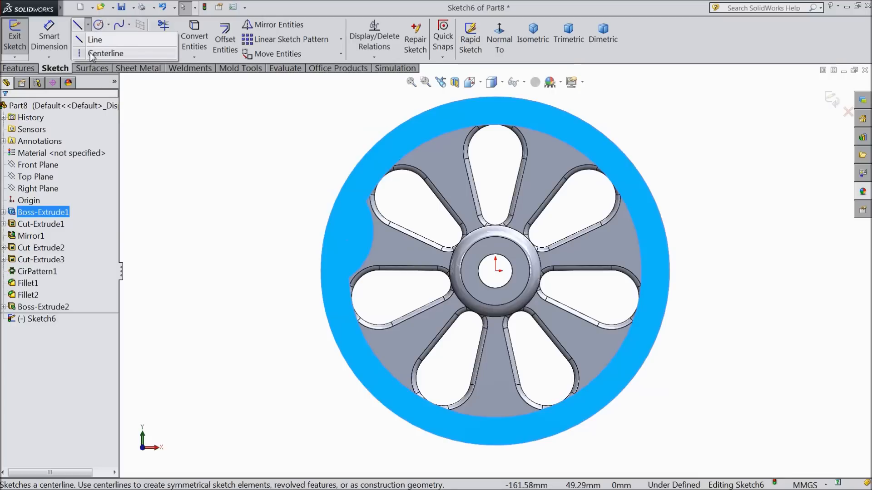
{"action": "left_click", "coordinate": [100, 54]}
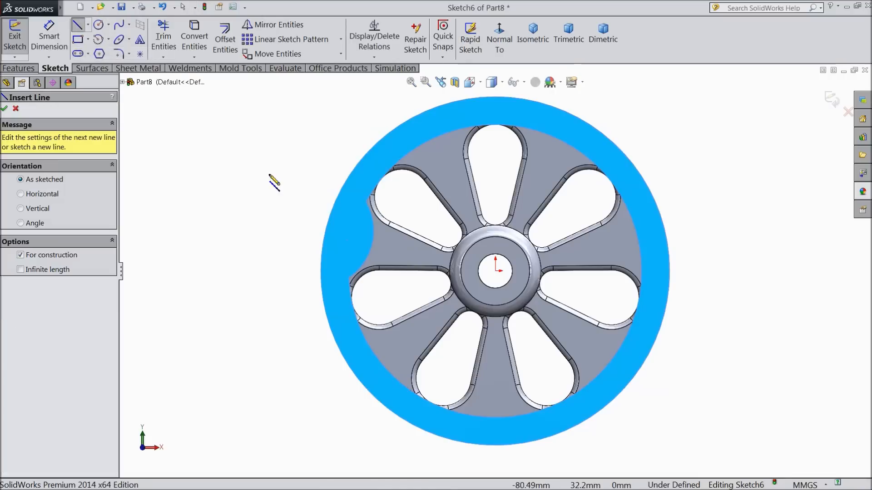
{"action": "left_click", "coordinate": [304, 272]}
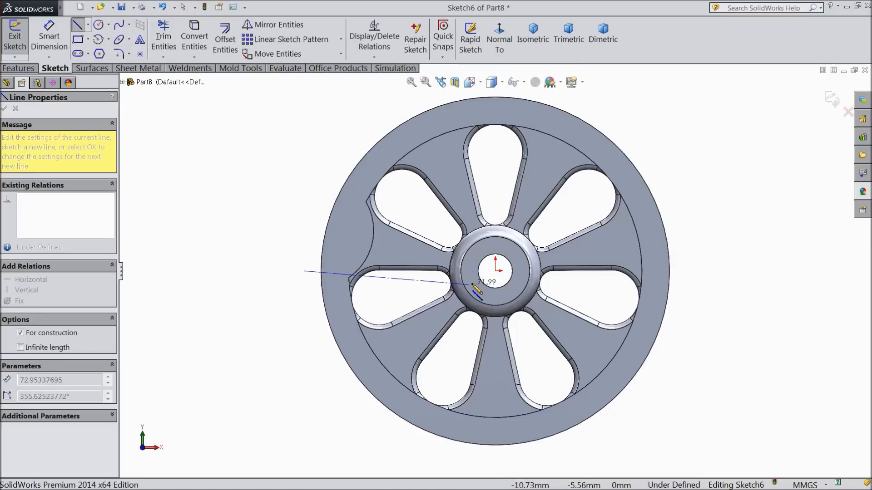
{"action": "left_click", "coordinate": [496, 271]}
{"action": "left_click", "coordinate": [265, 212]}
{"action": "right_click", "coordinate": [250, 185]}
{"action": "left_click", "coordinate": [278, 95]}
- Dimension the angle between the two centerlines and set it to 12°
{"action": "left_click", "coordinate": [53, 40]}
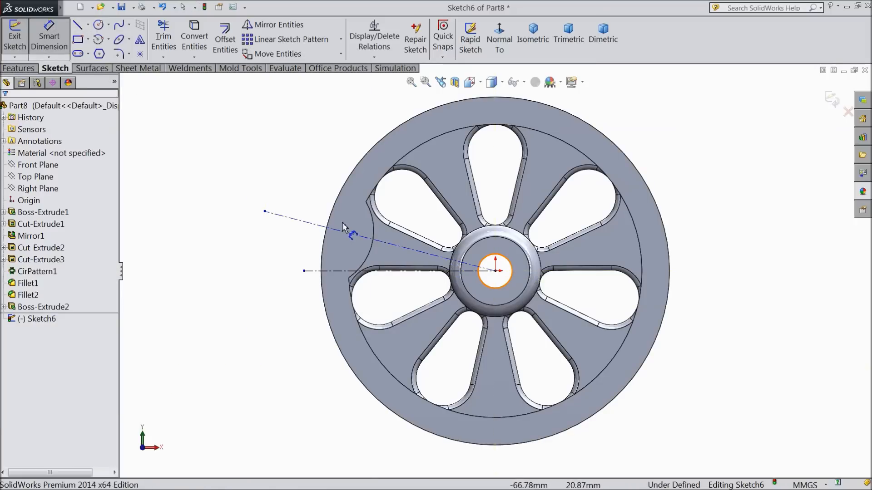
{"action": "left_click", "coordinate": [311, 226]}
{"action": "left_click", "coordinate": [311, 272]}
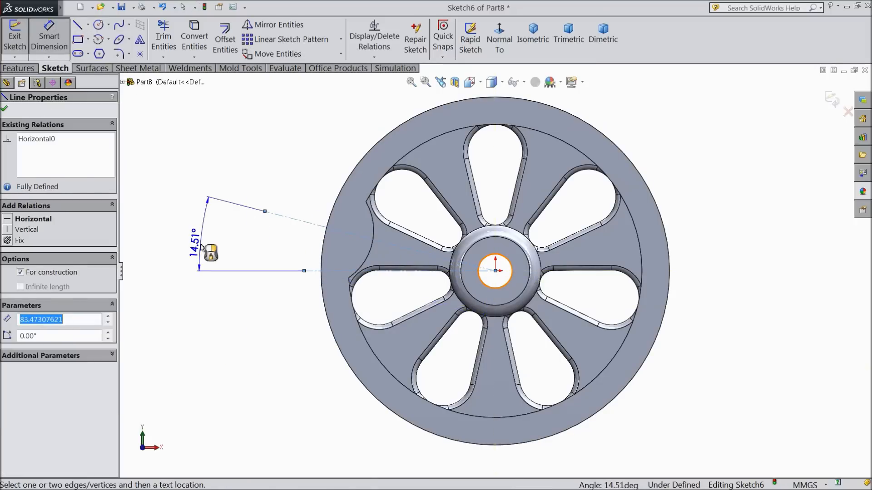
{"action": "left_click", "coordinate": [203, 248]}
{"action": "type", "text": "12"}
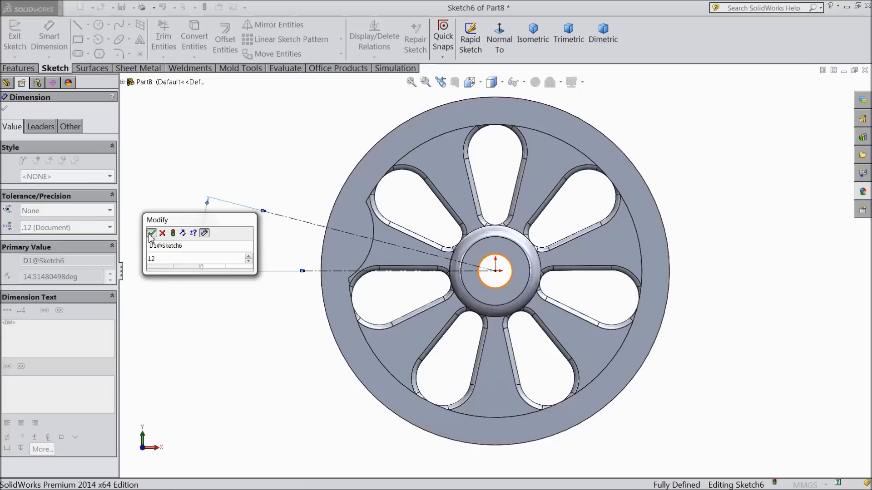
{"action": "key", "text": "Return"}
- Draw a circle centred on the inclined centerline within the rim area and set its diameter to 11 mm
{"action": "left_click", "coordinate": [99, 25]}
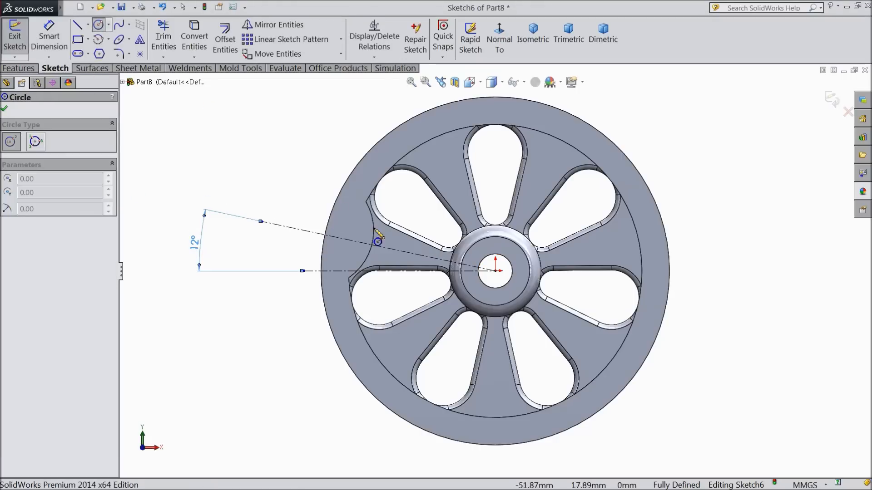
{"action": "scroll", "coordinate": [345, 227], "scroll_direction": "down", "scroll_amount": 2}
{"action": "left_click", "coordinate": [339, 237]}
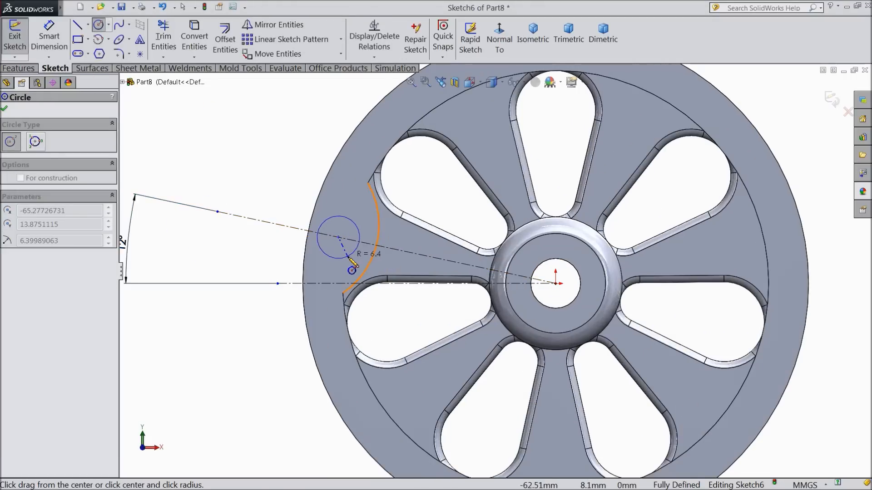
{"action": "left_click", "coordinate": [353, 252]}
{"action": "left_click", "coordinate": [49, 39]}
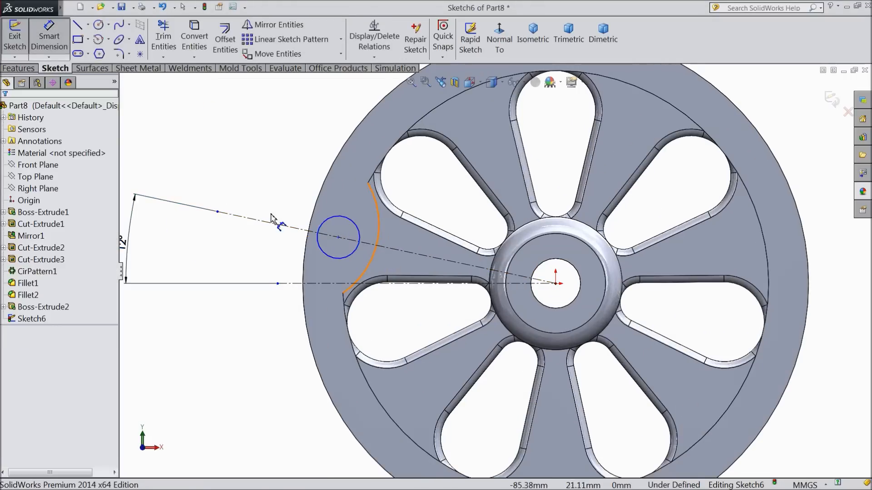
{"action": "left_click", "coordinate": [320, 240]}
{"action": "left_click", "coordinate": [264, 249]}
{"action": "type", "text": "11"}
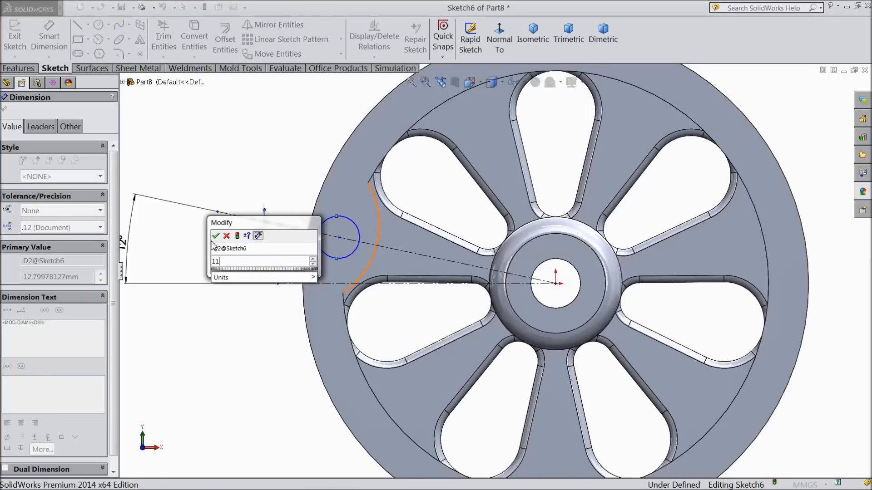
{"action": "left_click", "coordinate": [215, 236]}
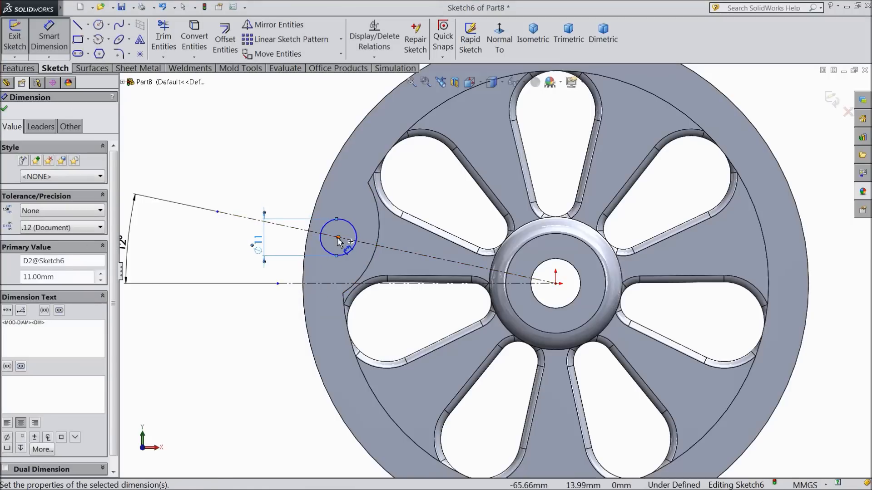
- Dimension the distance from the small circle's centre to the origin along the inclined centerline and set it to 70 mm
{"action": "left_click", "coordinate": [338, 237]}
{"action": "left_click", "coordinate": [556, 284]}
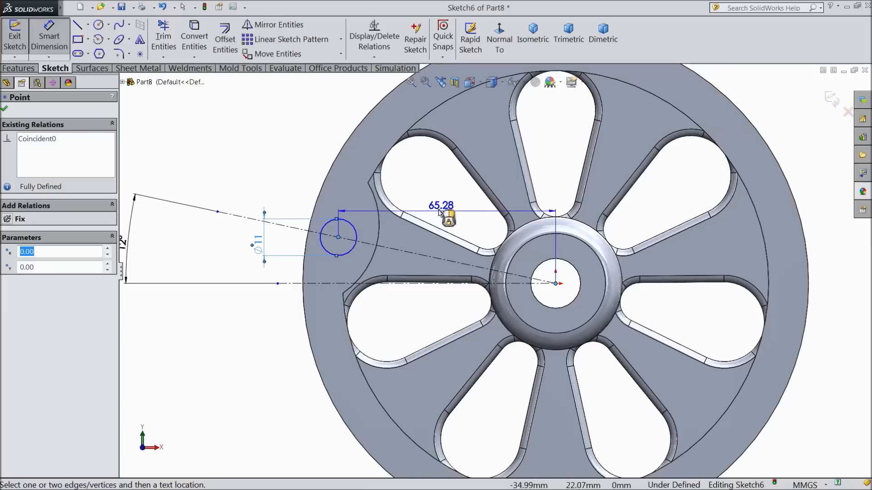
{"action": "left_click", "coordinate": [300, 172]}
{"action": "type", "text": "70"}
{"action": "left_click", "coordinate": [245, 156]}
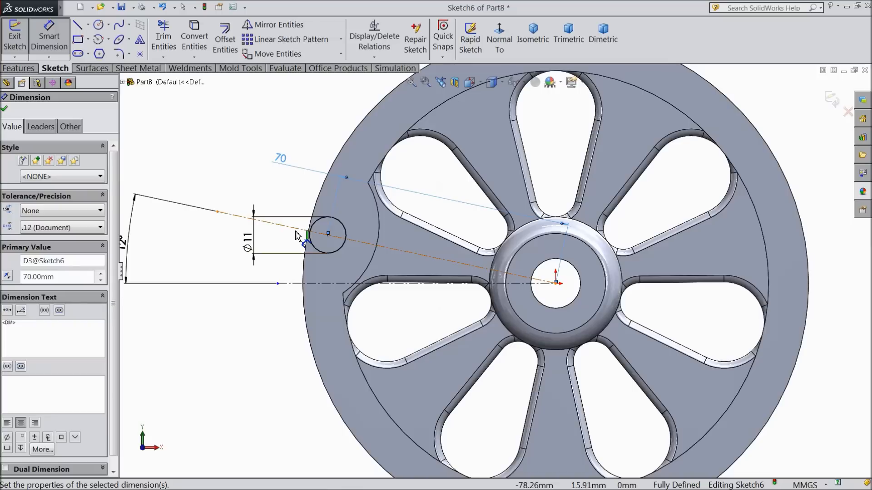
- Try 65 mm for the circle's distance from the origin, and set it back to 70 mm
{"action": "double_click", "coordinate": [283, 159]}
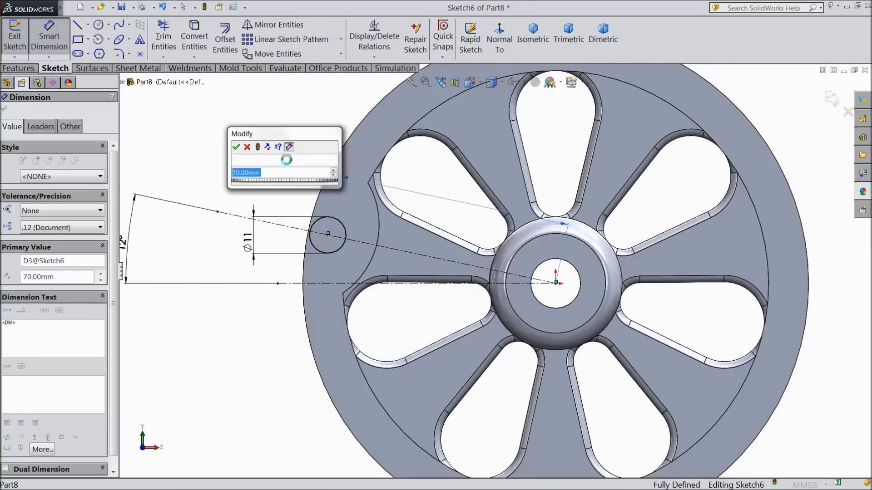
{"action": "type", "text": "65"}
{"action": "key", "text": "Return"}
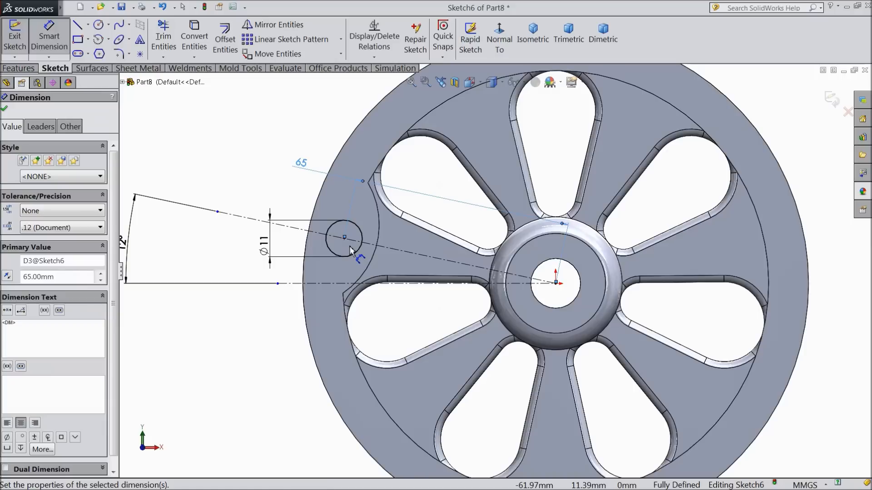
{"action": "double_click", "coordinate": [303, 164]}
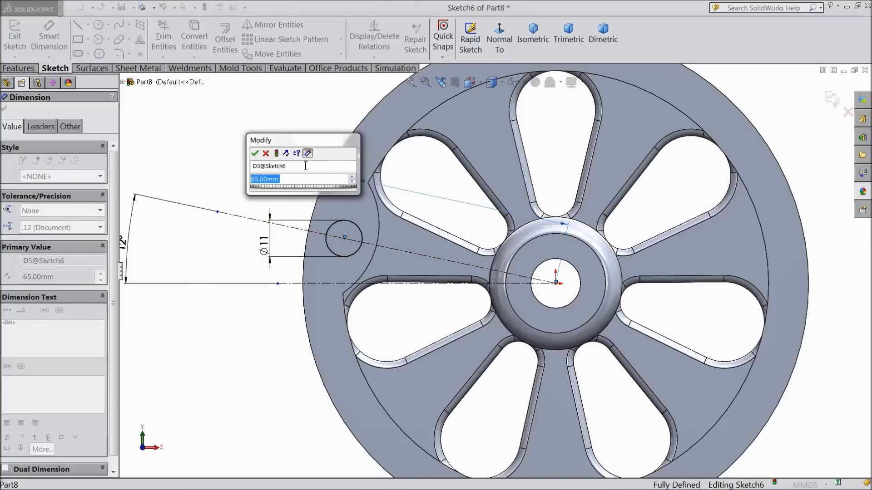
{"action": "type", "text": "70"}
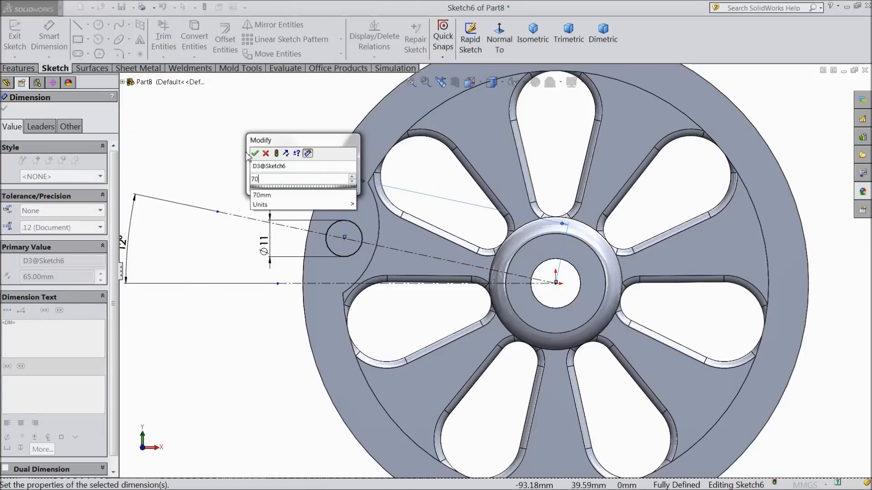
{"action": "left_click", "coordinate": [255, 154]}
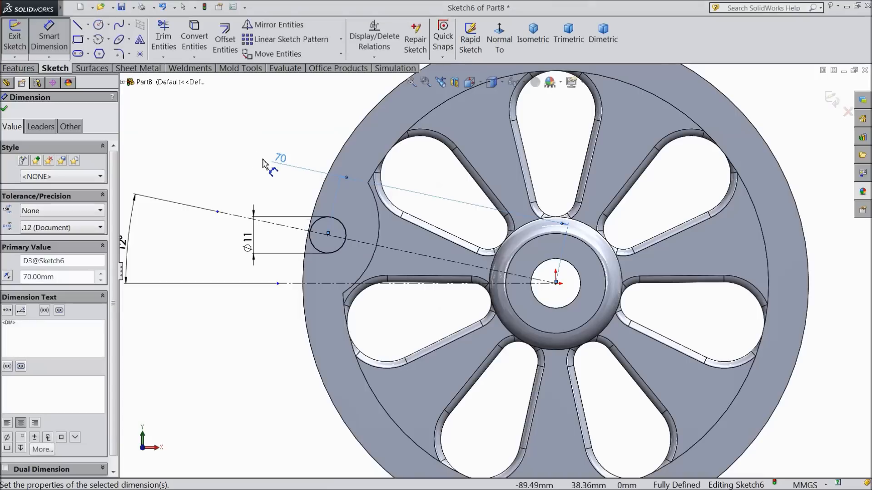
{"action": "left_click", "coordinate": [5, 109]}
- Extrude the 11 mm circle outward from the rim as a 22 mm blind boss, forming the handle pin
{"action": "left_click", "coordinate": [17, 69]}
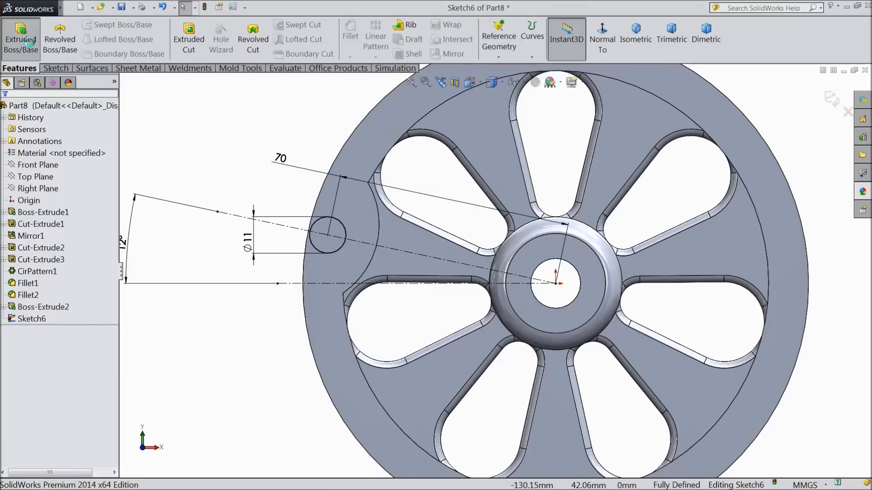
{"action": "left_click", "coordinate": [21, 38]}
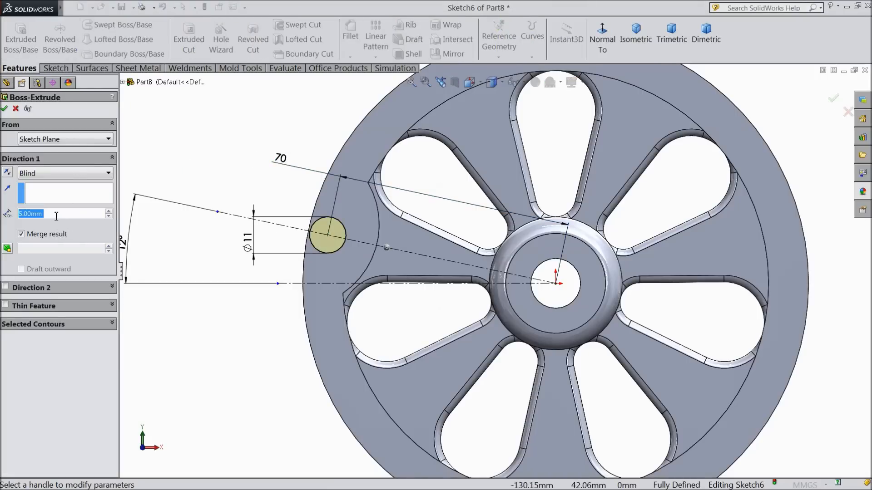
{"action": "type", "text": "22"}
{"action": "key", "text": "Return"}
{"action": "scroll", "coordinate": [280, 179], "scroll_direction": "down", "scroll_amount": 3}
{"action": "middle_click_drag", "start_coordinate": [280, 179], "coordinate": [265, 223]}
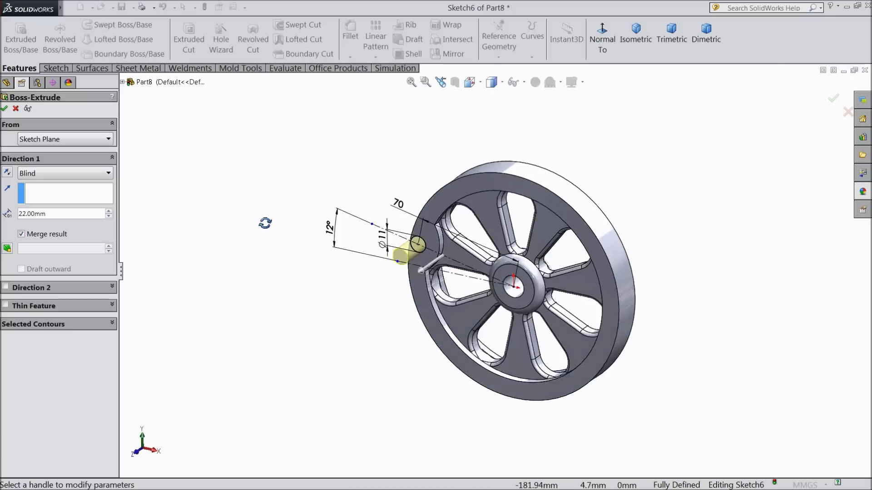
{"action": "scroll", "coordinate": [490, 277], "scroll_direction": "up", "scroll_amount": 2}
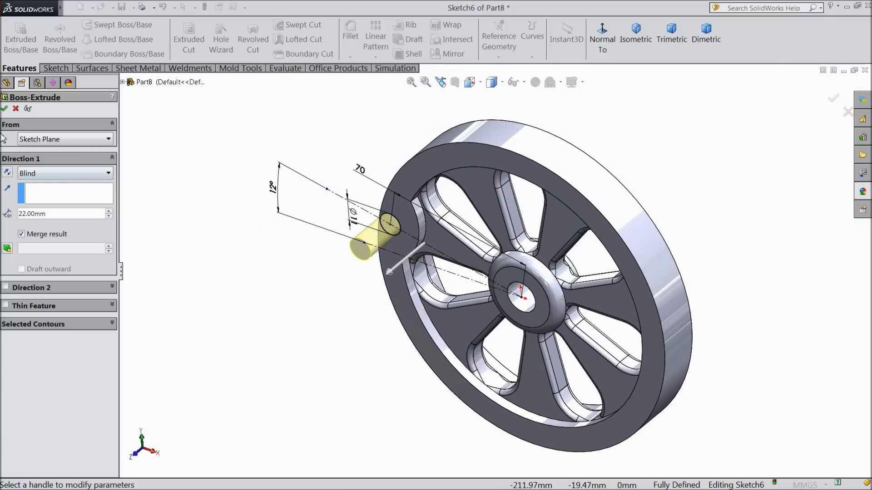
{"action": "left_click", "coordinate": [5, 109]}
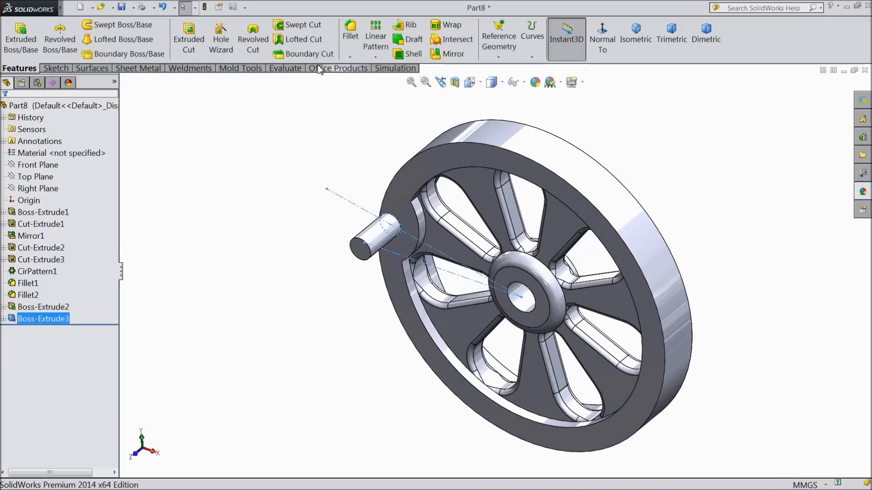
- Fillet the rim's outer face and its inner edges on both sides of the wheel with a 2 mm constant radius
{"action": "left_click", "coordinate": [351, 36]}
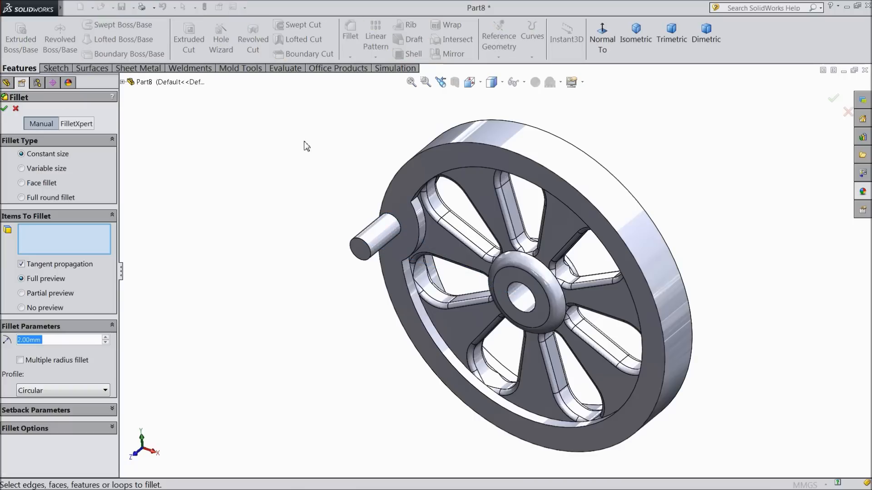
{"action": "scroll", "coordinate": [424, 210], "scroll_direction": "down", "scroll_amount": 3}
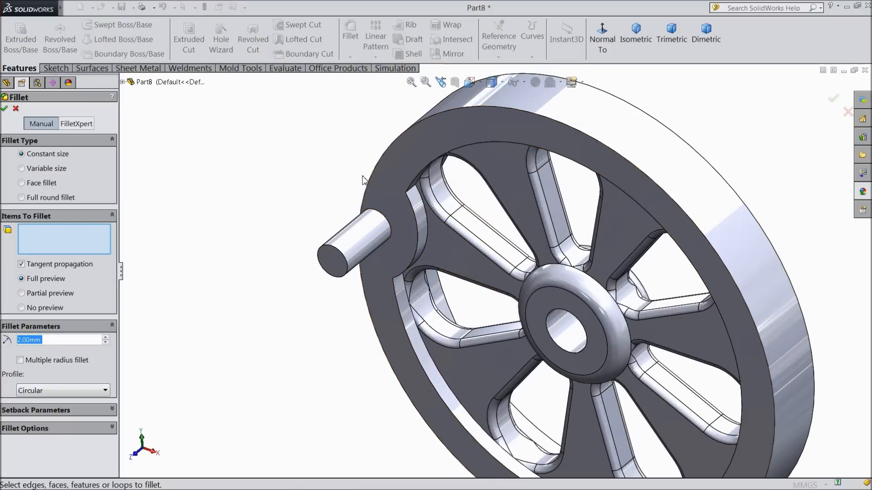
{"action": "left_click", "coordinate": [574, 114]}
{"action": "middle_click_drag", "start_coordinate": [574, 114], "coordinate": [606, 132]}
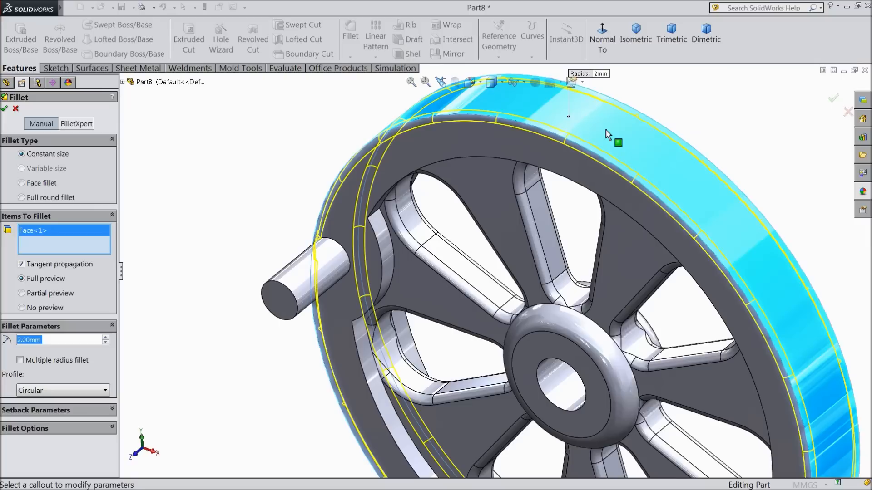
{"action": "left_click", "coordinate": [420, 172]}
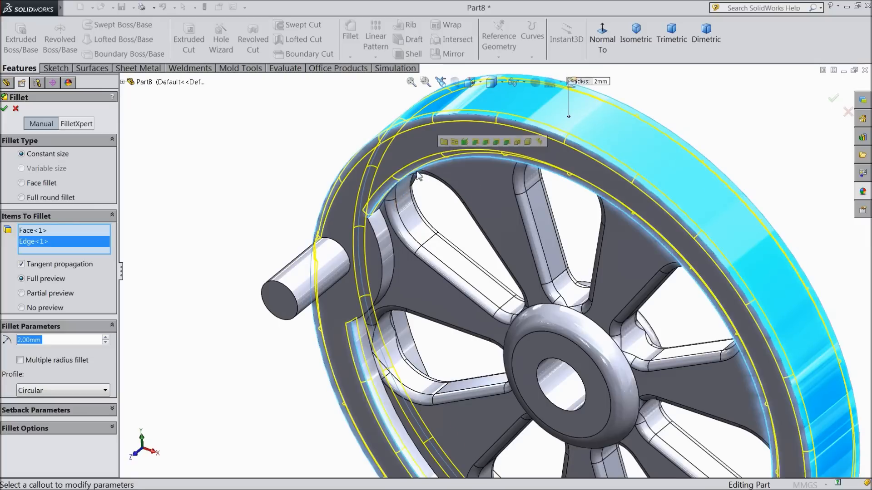
{"action": "left_click", "coordinate": [382, 265]}
{"action": "scroll", "coordinate": [364, 274], "scroll_direction": "up", "scroll_amount": 5}
{"action": "middle_click_drag", "start_coordinate": [334, 273], "coordinate": [552, 398]}
{"action": "scroll", "coordinate": [600, 307], "scroll_direction": "down", "scroll_amount": 4}
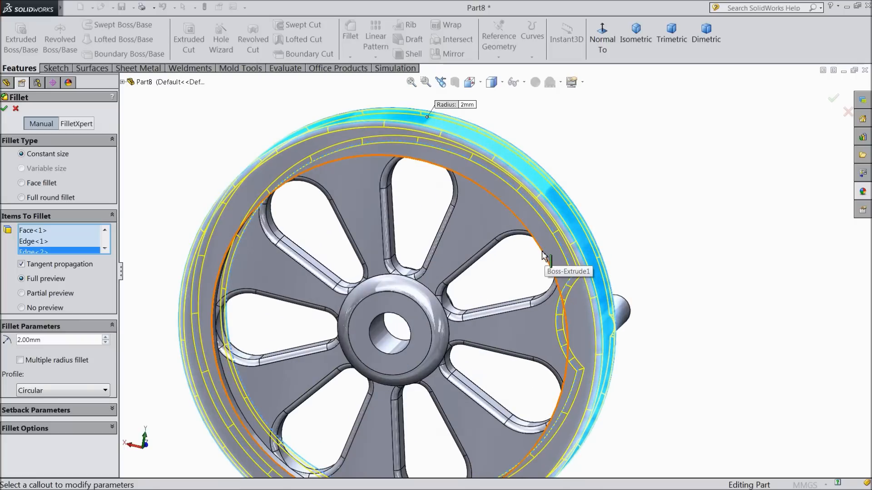
{"action": "left_click", "coordinate": [546, 256]}
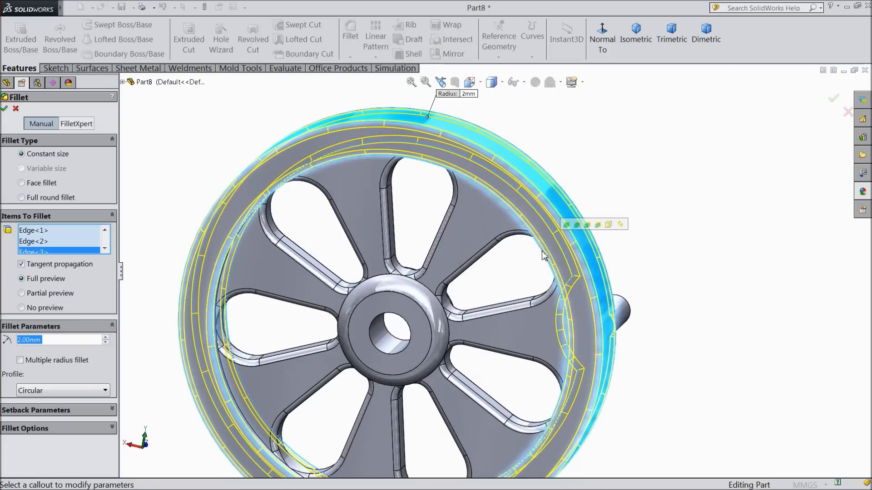
{"action": "left_click", "coordinate": [4, 109]}
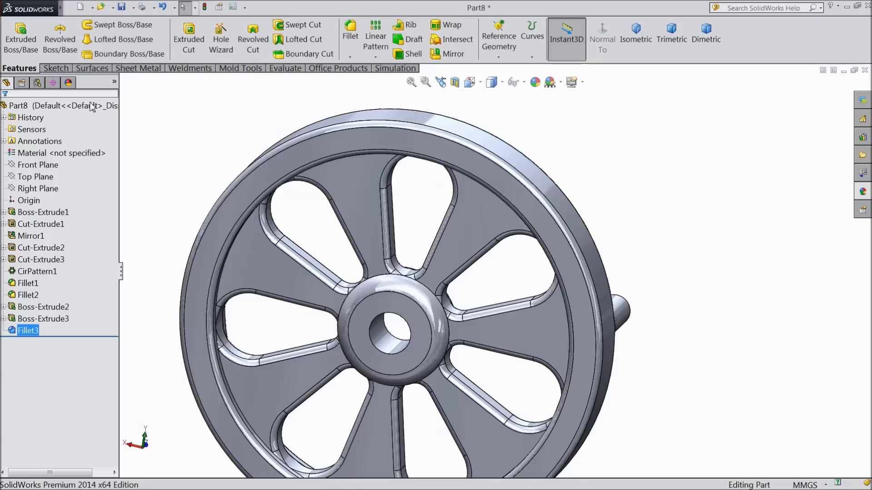
- Apply a green colour (RGB 0, 255, 0) to the whole part, shown in trimetric view
{"action": "left_click", "coordinate": [634, 46]}
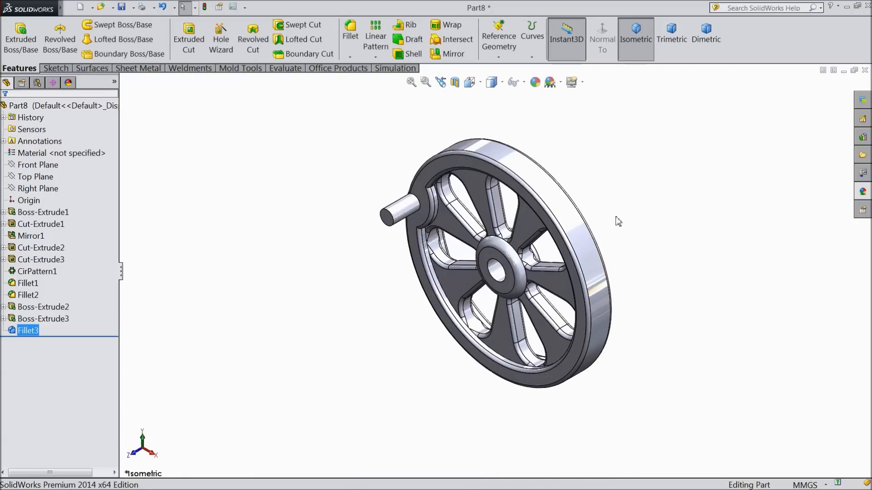
{"action": "left_click", "coordinate": [683, 45]}
{"action": "left_click", "coordinate": [64, 106]}
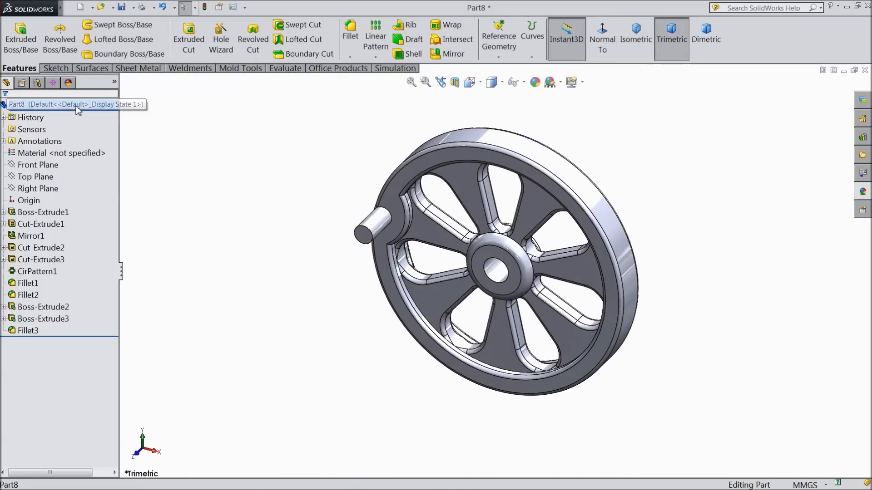
{"action": "left_click", "coordinate": [534, 82]}
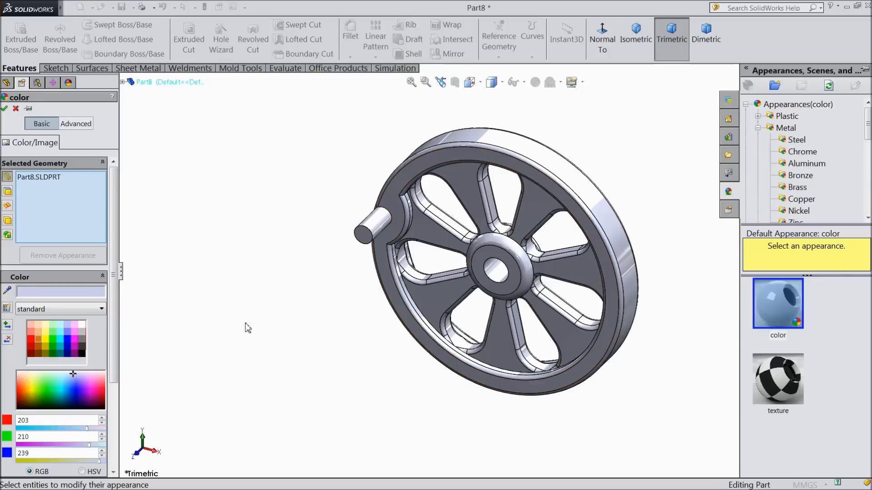
{"action": "left_click", "coordinate": [54, 336]}
{"action": "scroll", "coordinate": [593, 211], "scroll_direction": "down", "scroll_amount": 3}
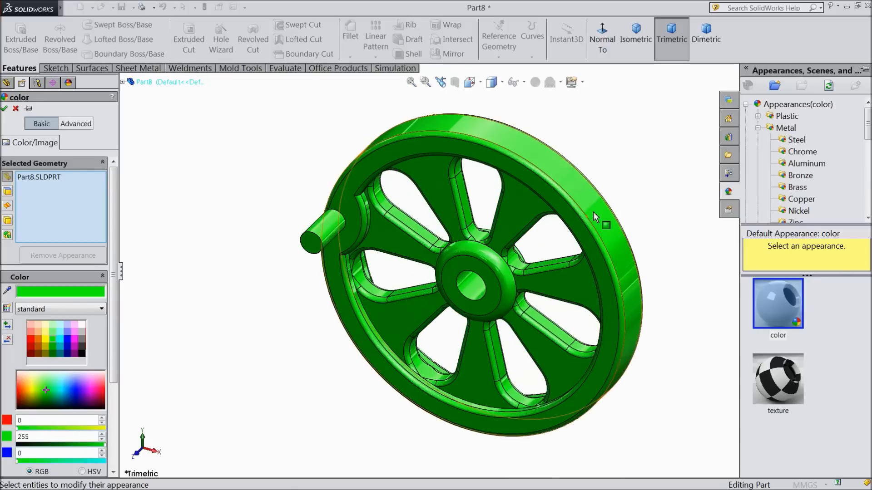
{"action": "left_click", "coordinate": [4, 109]}
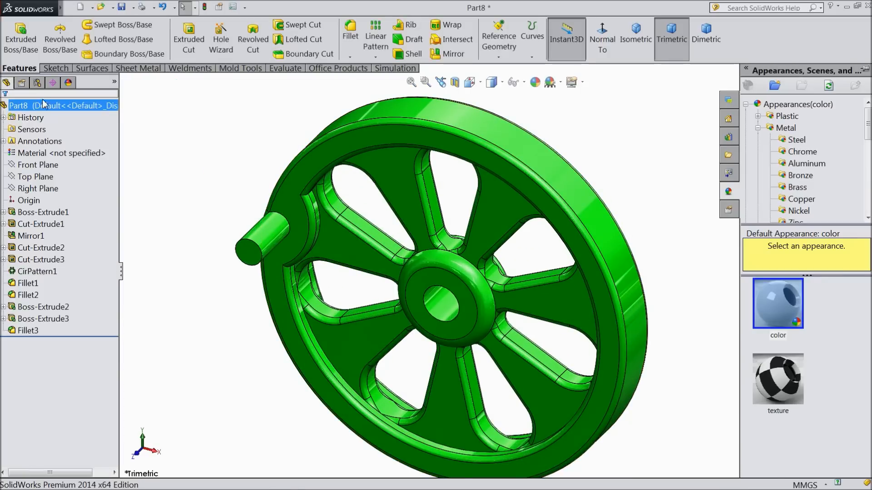
- Save the part as 3.Flywheel in the 4 Bar Quick return mechanism folder
{"action": "scroll", "coordinate": [198, 306], "scroll_direction": "up", "scroll_amount": 2}
{"action": "mouse_move", "coordinate": [199, 306]}
{"action": "middle_mouse_down"}
{"action": "mouse_move", "coordinate": [278, 249]}
{"action": "mouse_move", "coordinate": [331, 284]}
{"action": "mouse_move", "coordinate": [207, 310]}
{"action": "middle_mouse_up"}
{"action": "left_click", "coordinate": [121, 8]}
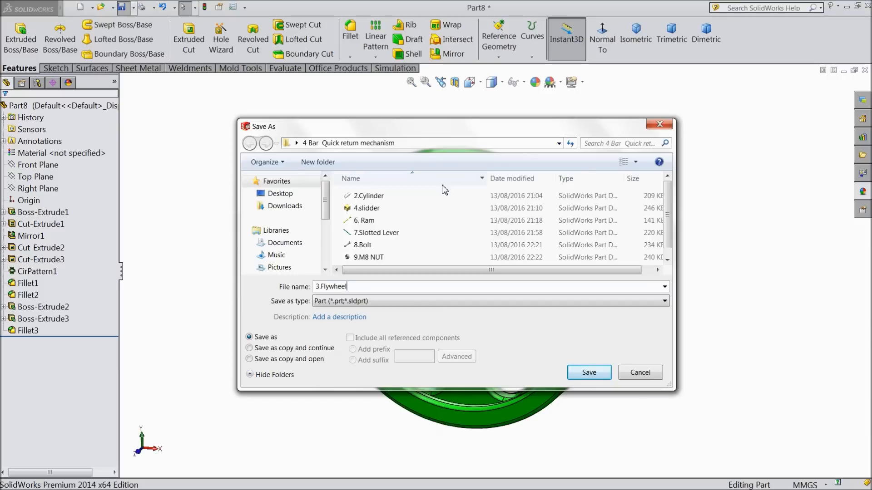
{"action": "left_click", "coordinate": [587, 378]}
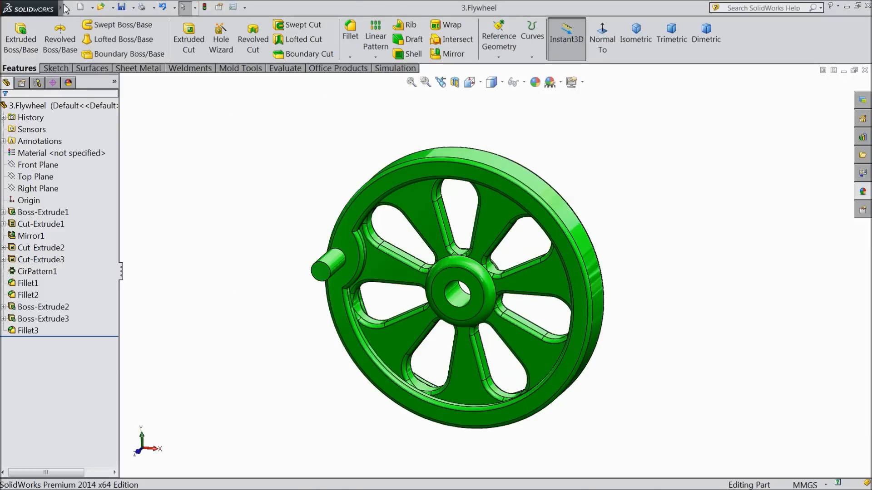
- Scale the flywheel uniformly about its centroid by a factor of 1.23474 and save the part
{"action": "left_click", "coordinate": [114, 8]}
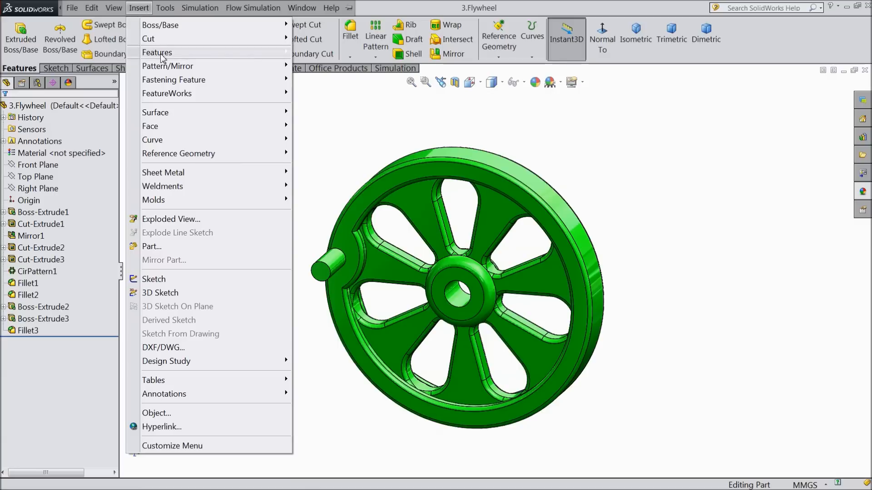
{"action": "mouse_move", "coordinate": [162, 58]}
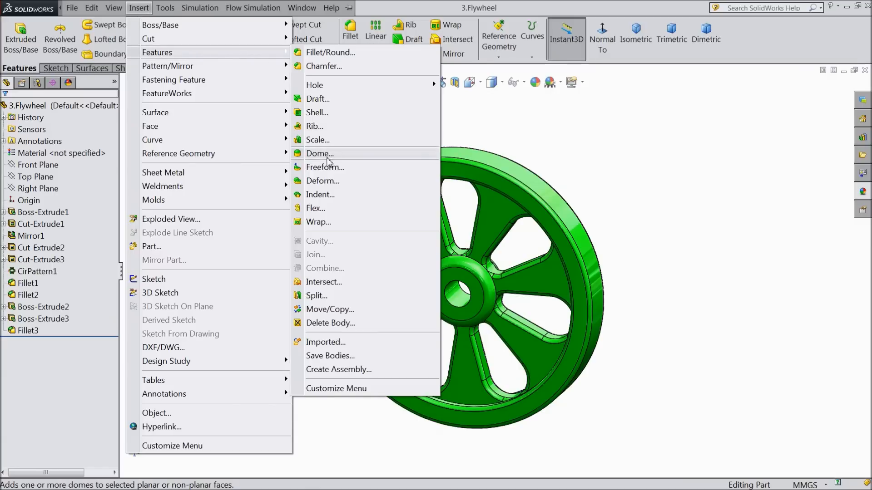
{"action": "left_click", "coordinate": [318, 139]}
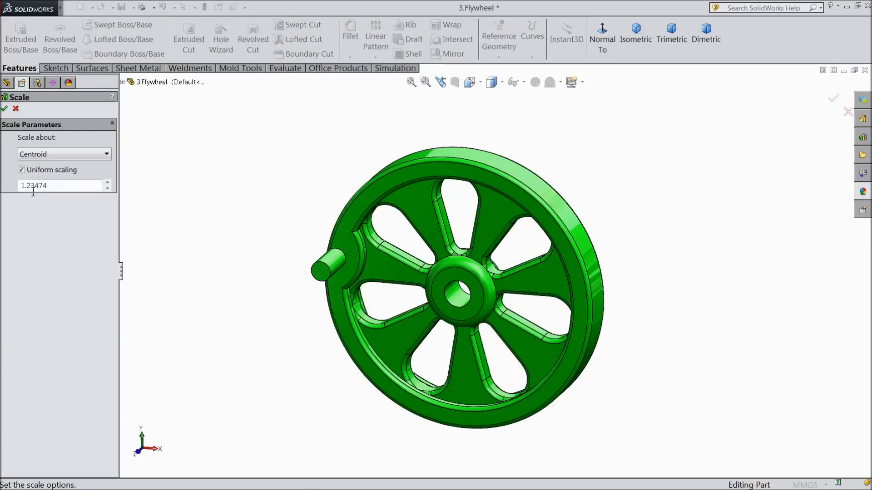
{"action": "left_click", "coordinate": [5, 109]}
{"action": "left_click", "coordinate": [123, 7]}
{"action": "mouse_move", "coordinate": [195, 246]}
{"action": "middle_mouse_down"}
{"action": "mouse_move", "coordinate": [191, 206]}
{"action": "mouse_move", "coordinate": [192, 247]}
{"action": "middle_mouse_up"}
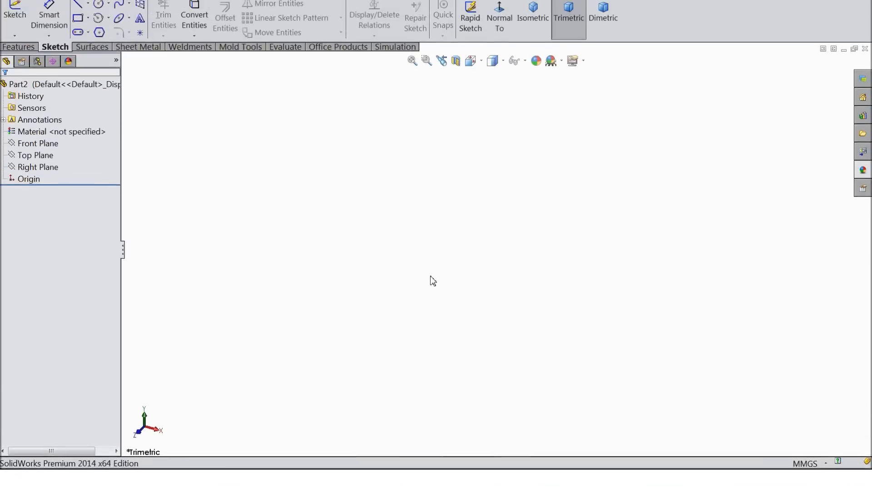
- Start a sketch on the Front Plane and draw a centre rectangle about 134 mm by 91 mm on the origin
{"action": "left_click", "coordinate": [50, 164]}
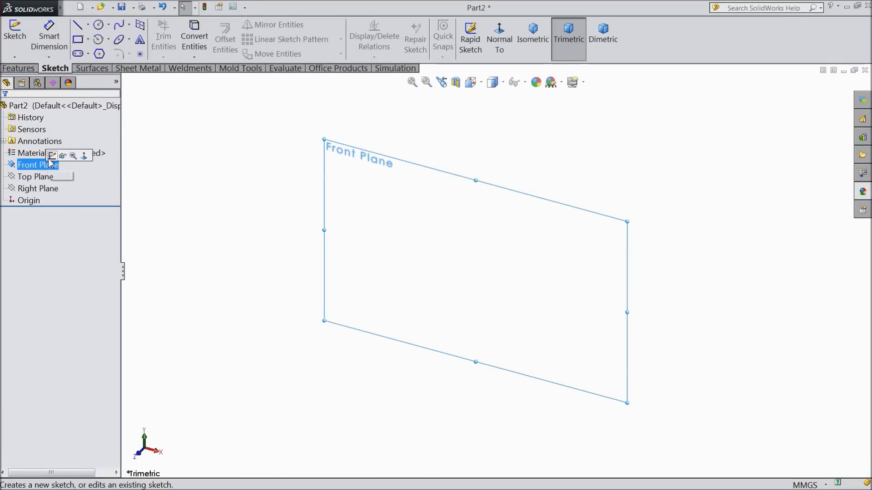
{"action": "left_click", "coordinate": [52, 156]}
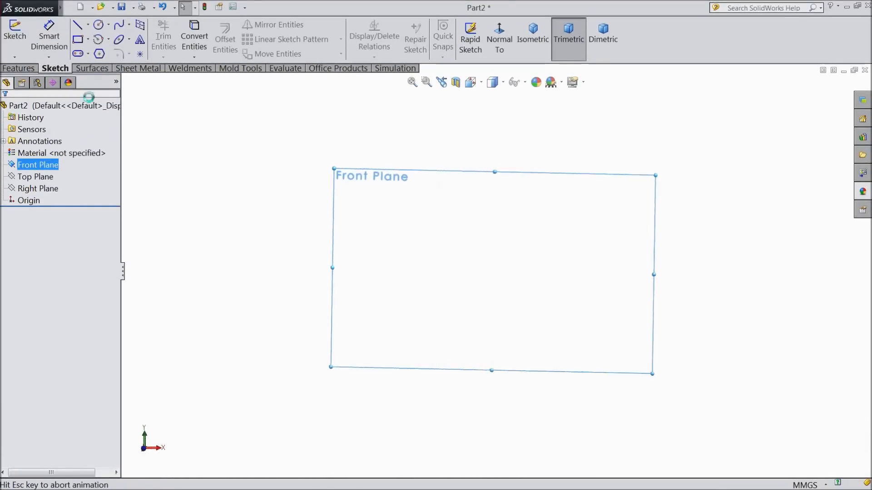
{"action": "left_click", "coordinate": [88, 39]}
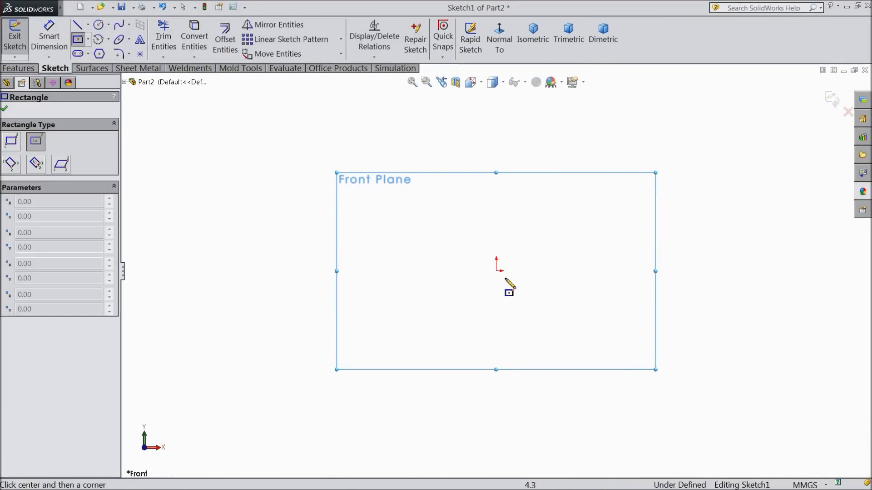
{"action": "left_click", "coordinate": [496, 271]}
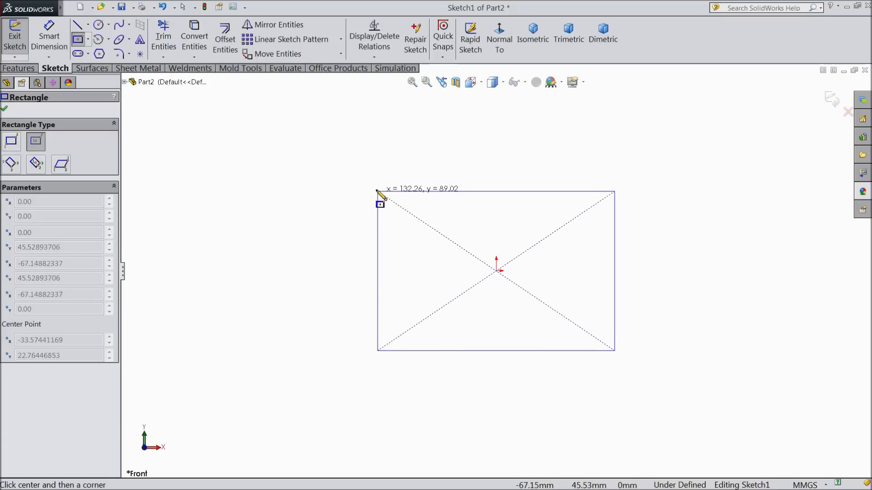
{"action": "left_click", "coordinate": [376, 191]}
- Dimension the rectangle's width as 15 mm and its height as 11 mm
{"action": "left_click", "coordinate": [49, 36]}
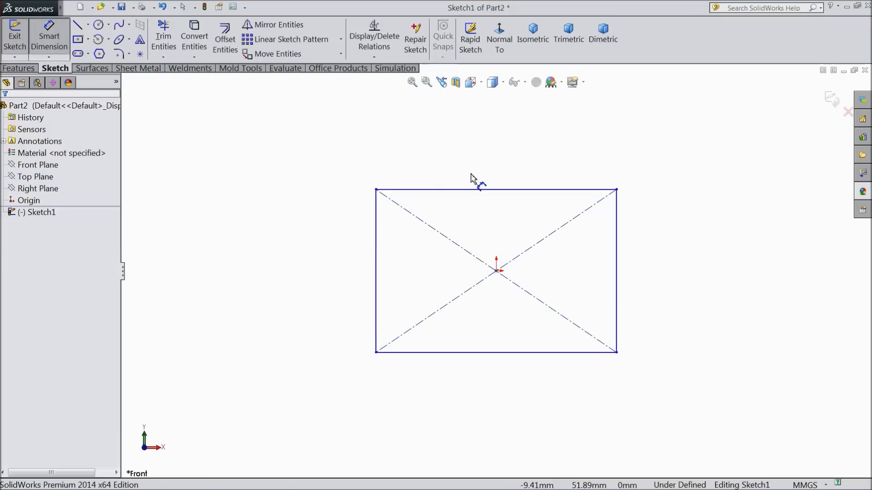
{"action": "left_click", "coordinate": [494, 190]}
{"action": "left_click", "coordinate": [485, 155]}
{"action": "type", "text": "15"}
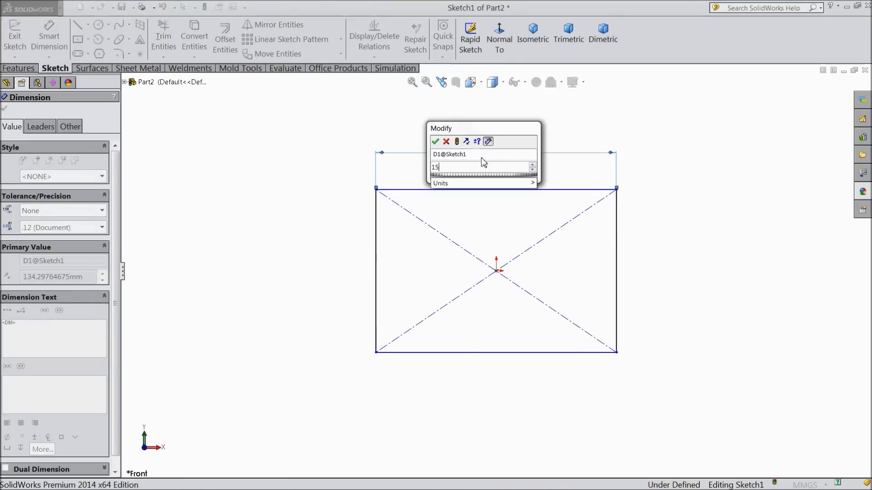
{"action": "left_click", "coordinate": [434, 143]}
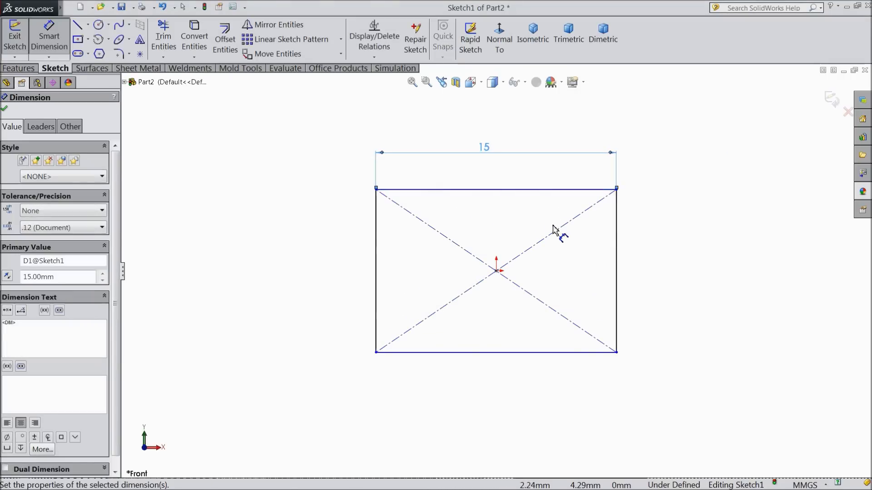
{"action": "left_click", "coordinate": [619, 269]}
{"action": "left_click", "coordinate": [684, 267]}
{"action": "type", "text": "11"}
{"action": "left_click", "coordinate": [635, 249]}
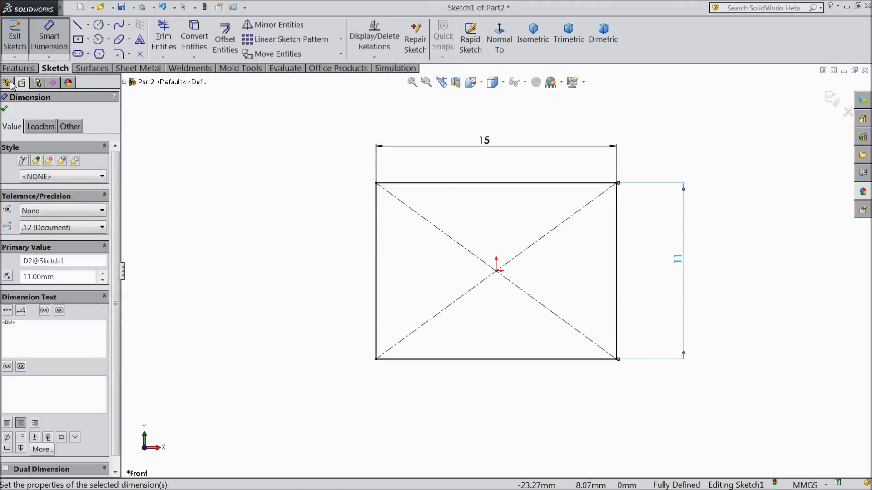
- Draw a circle centred on the origin inside the rectangle and set its diameter to 7.5 mm
{"action": "left_click", "coordinate": [98, 24]}
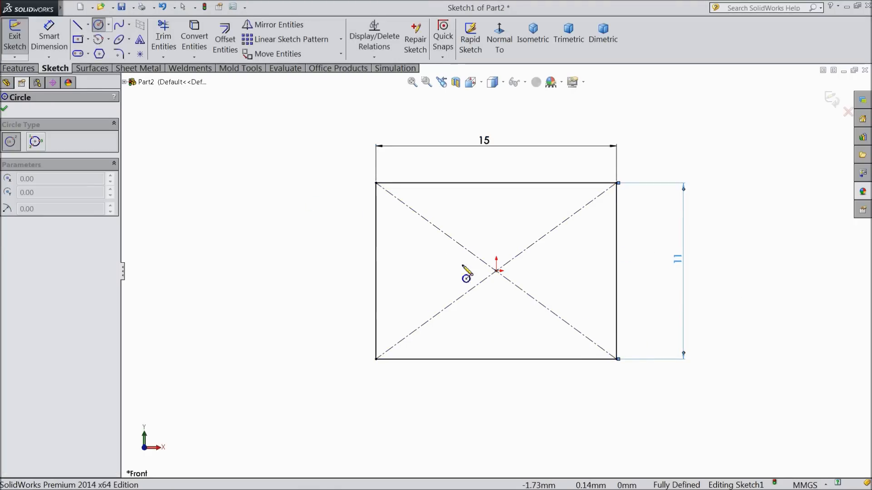
{"action": "left_click_drag", "start_coordinate": [496, 271], "coordinate": [457, 232]}
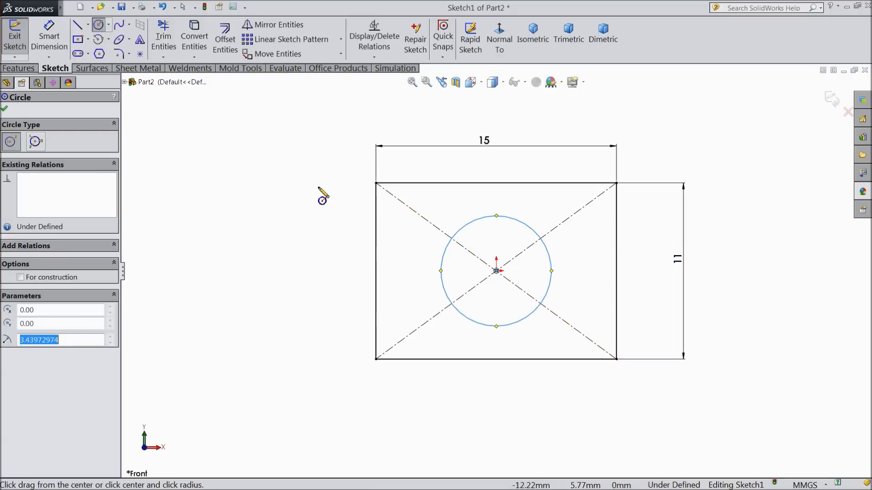
{"action": "left_click", "coordinate": [49, 39]}
{"action": "left_click", "coordinate": [444, 285]}
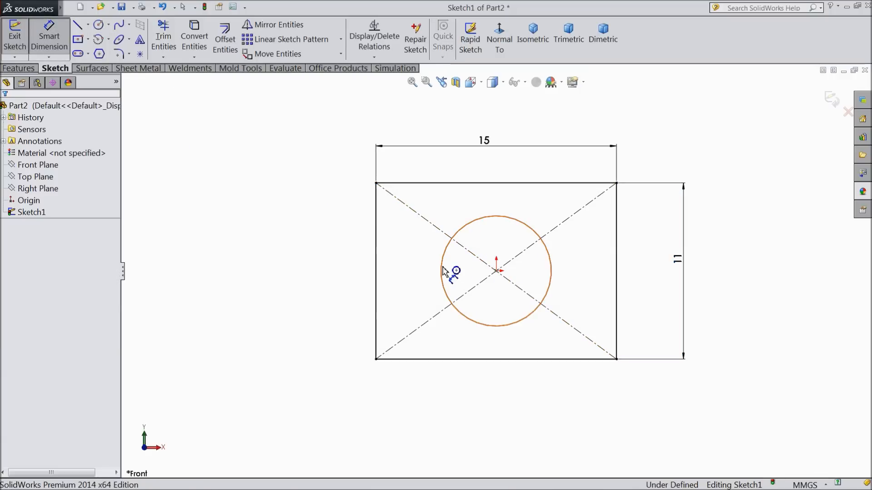
{"action": "left_click", "coordinate": [333, 268]}
{"action": "type", "text": "7.5"}
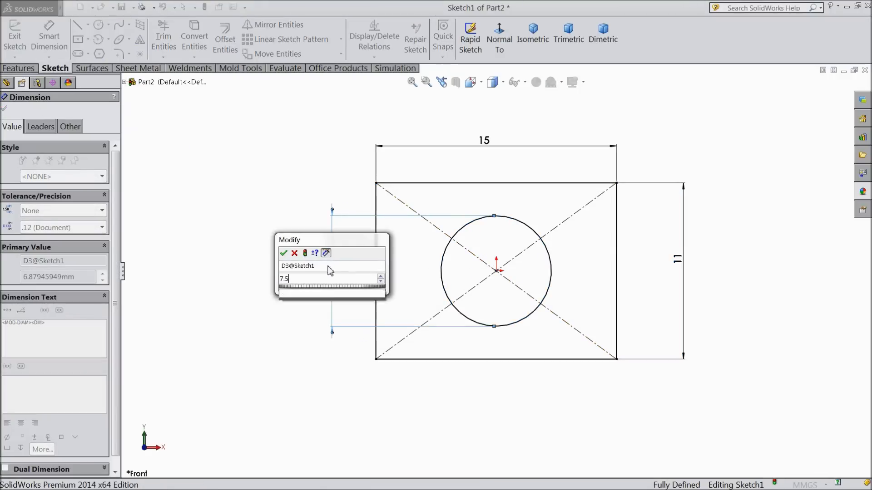
{"action": "left_click", "coordinate": [283, 253]}
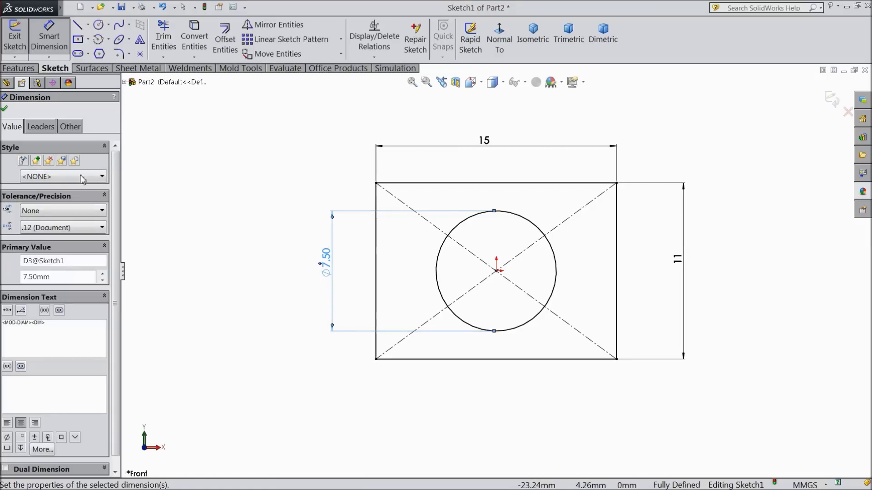
{"action": "left_click", "coordinate": [5, 110]}
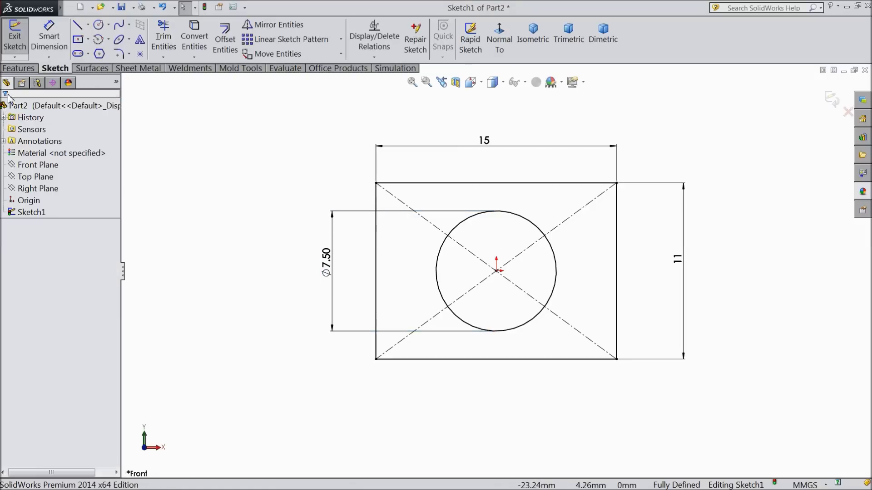
- Extrude the rectangle-and-circle sketch 15 mm about the mid plane to form the block with its through hole
{"action": "left_click", "coordinate": [19, 68]}
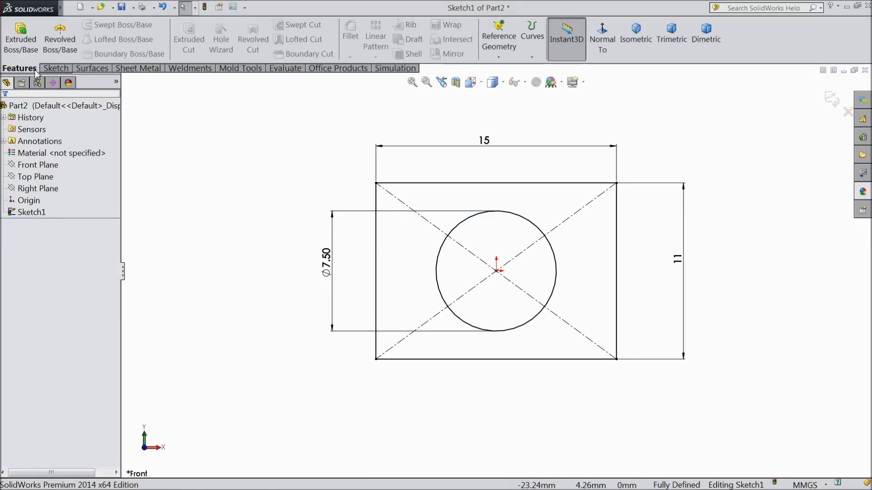
{"action": "left_click", "coordinate": [21, 39]}
{"action": "left_click", "coordinate": [90, 173]}
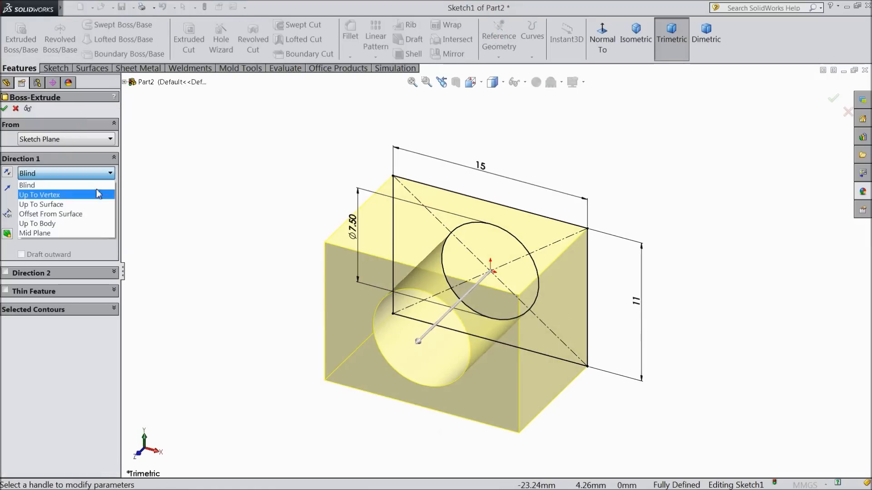
{"action": "left_click", "coordinate": [64, 232]}
{"action": "type", "text": "15"}
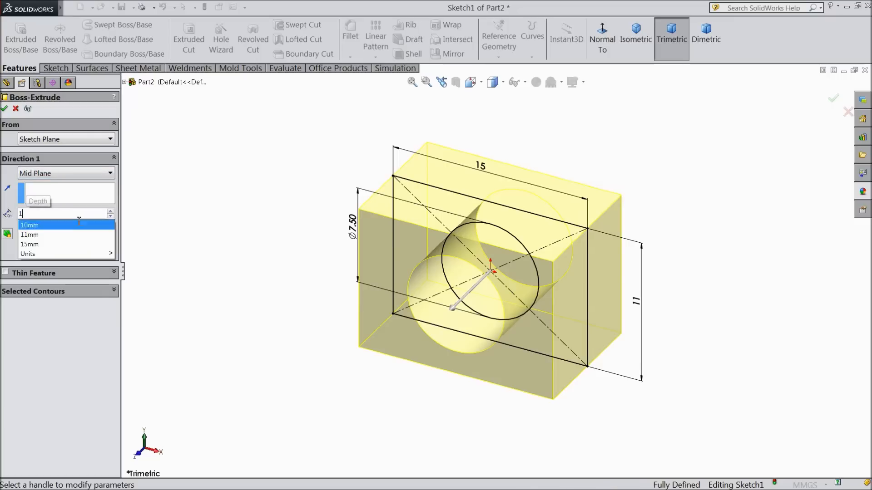
{"action": "key", "text": "Return"}
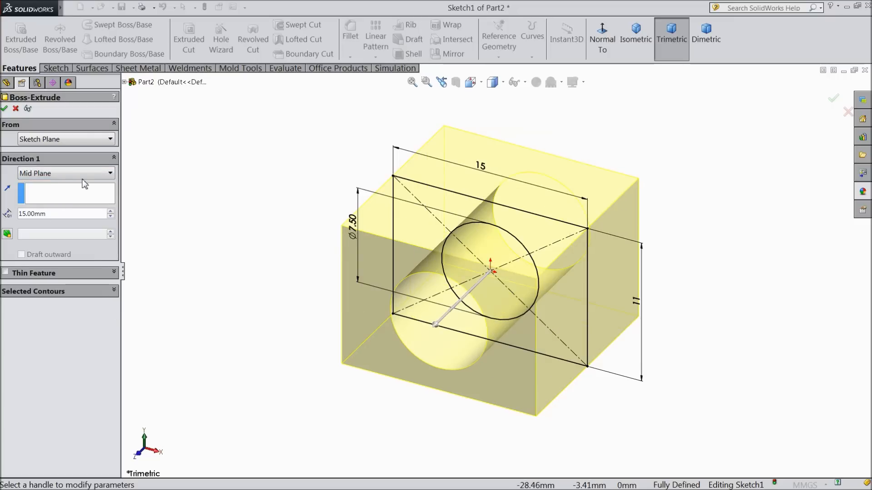
{"action": "left_click", "coordinate": [4, 109]}
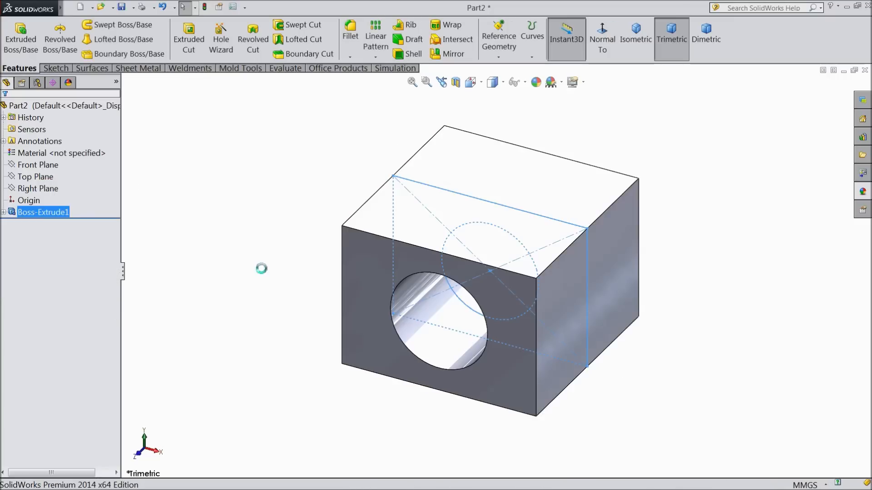
- Fillet all the outer edges of the block with a 0.5 mm radius, leaving out the edges of the hole
{"action": "left_click", "coordinate": [350, 36]}
{"action": "type", "text": "0.50mm"}
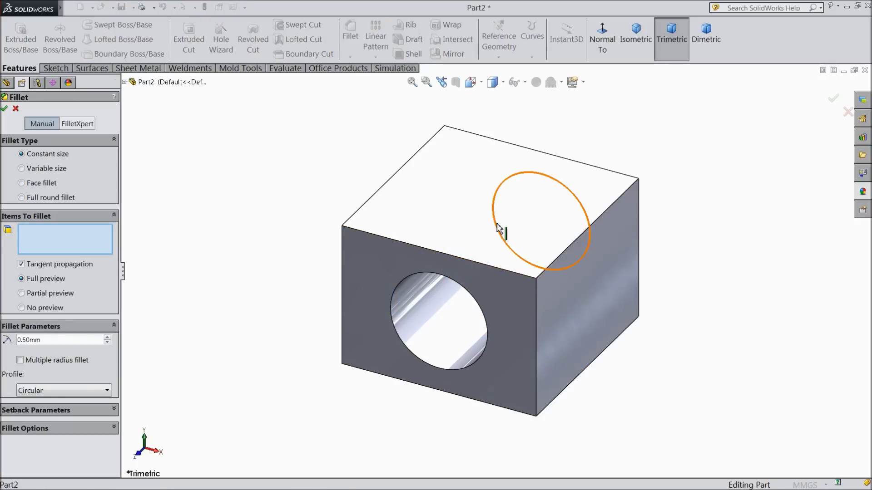
{"action": "left_click", "coordinate": [496, 223]}
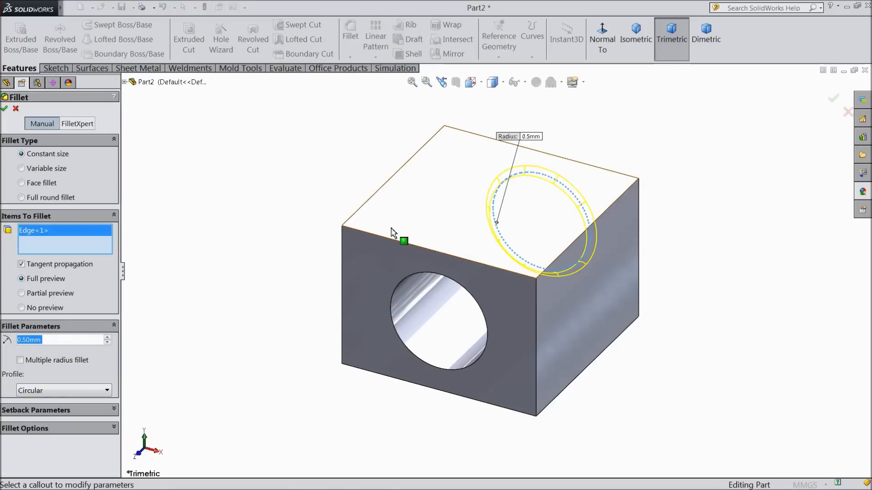
{"action": "right_click", "coordinate": [59, 234]}
{"action": "left_click", "coordinate": [87, 236]}
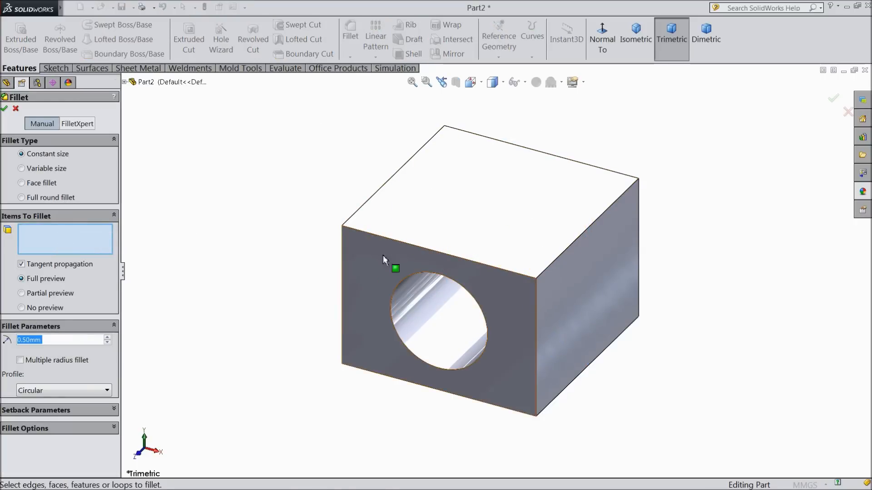
{"action": "left_click", "coordinate": [437, 231]}
{"action": "left_click", "coordinate": [571, 328]}
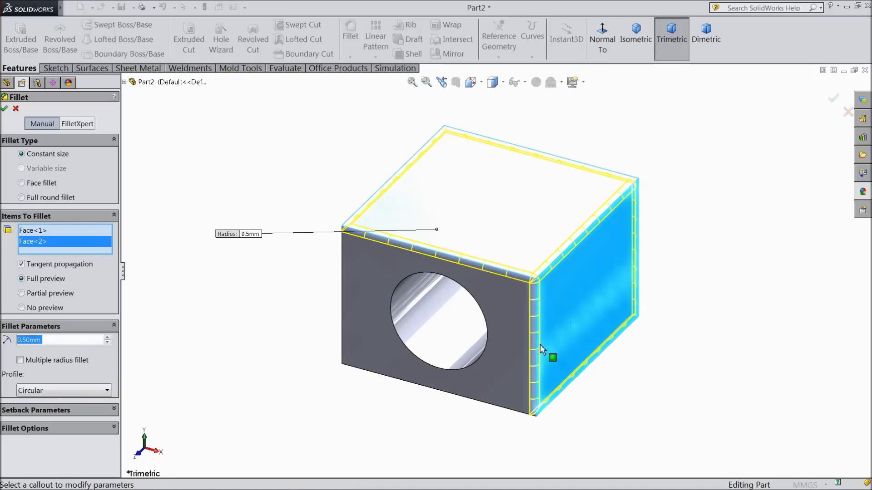
{"action": "left_click", "coordinate": [445, 398]}
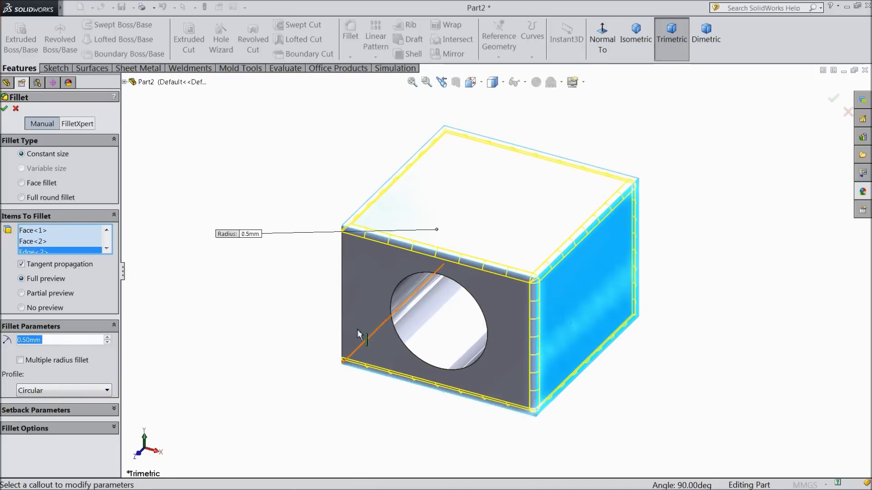
{"action": "left_click", "coordinate": [343, 327]}
{"action": "middle_click_drag", "start_coordinate": [343, 326], "coordinate": [430, 227]}
{"action": "left_click", "coordinate": [409, 291]}
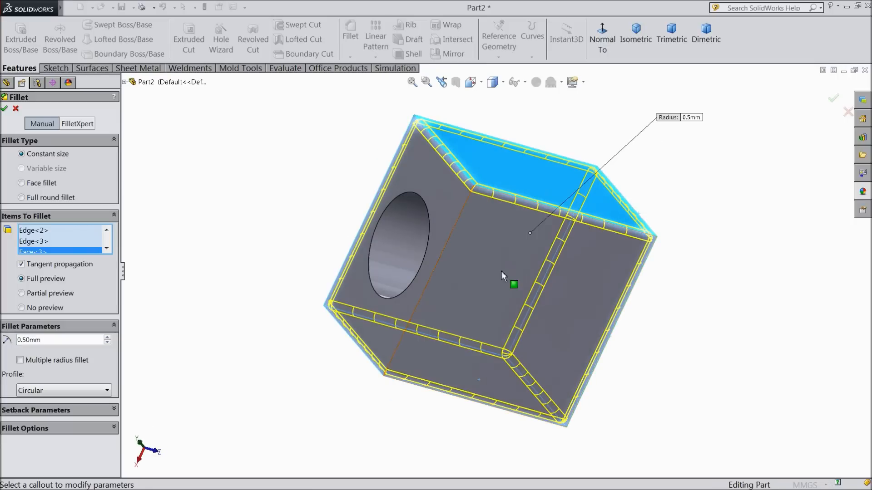
{"action": "left_click", "coordinate": [511, 283]}
{"action": "middle_click_drag", "start_coordinate": [503, 292], "coordinate": [292, 293]}
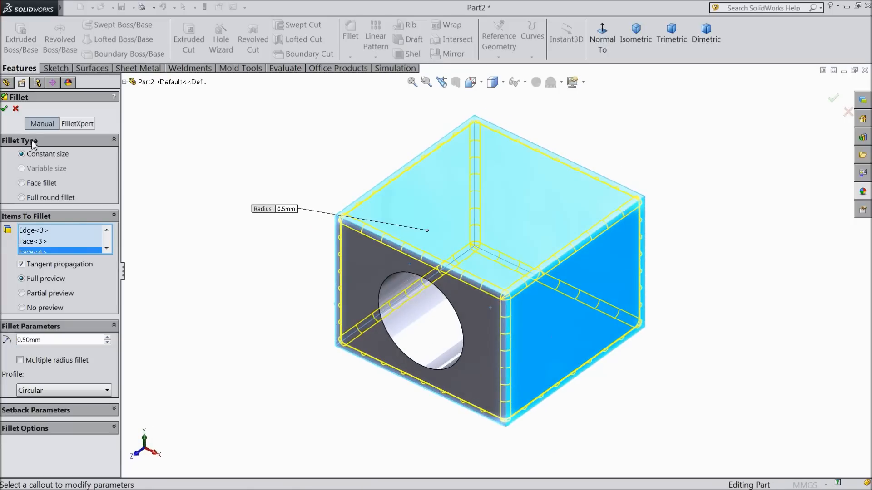
{"action": "left_click", "coordinate": [5, 108]}
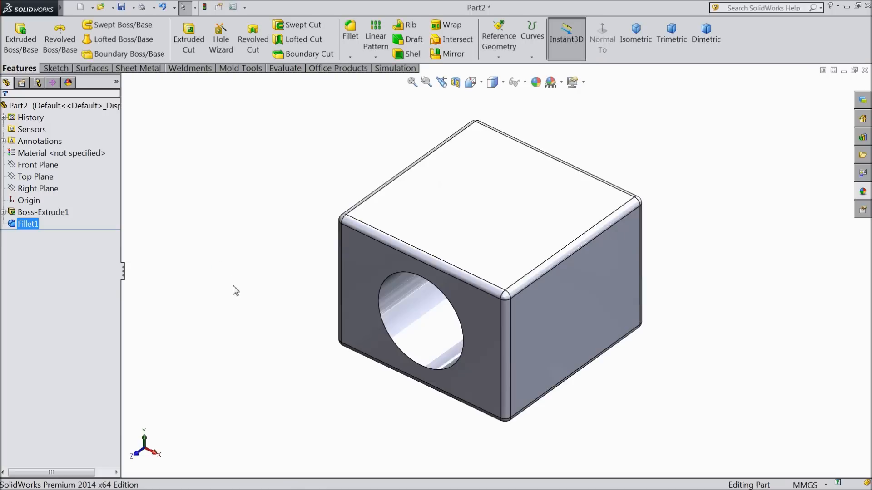
- Scale the block uniformly about its centroid by a factor of 1.23474
{"action": "middle_click_drag", "start_coordinate": [276, 283], "coordinate": [269, 255]}
{"action": "scroll", "coordinate": [504, 263], "scroll_direction": "down", "scroll_amount": 2}
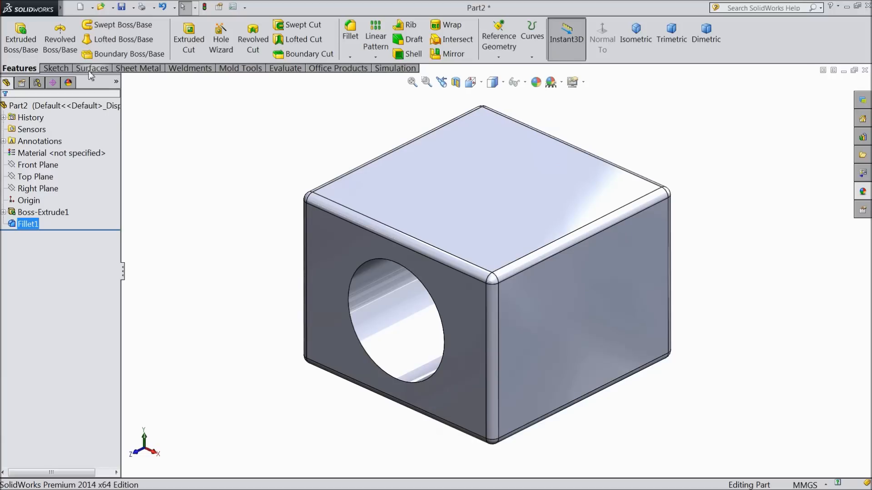
{"action": "mouse_move", "coordinate": [59, 8]}
{"action": "left_click", "coordinate": [139, 8]}
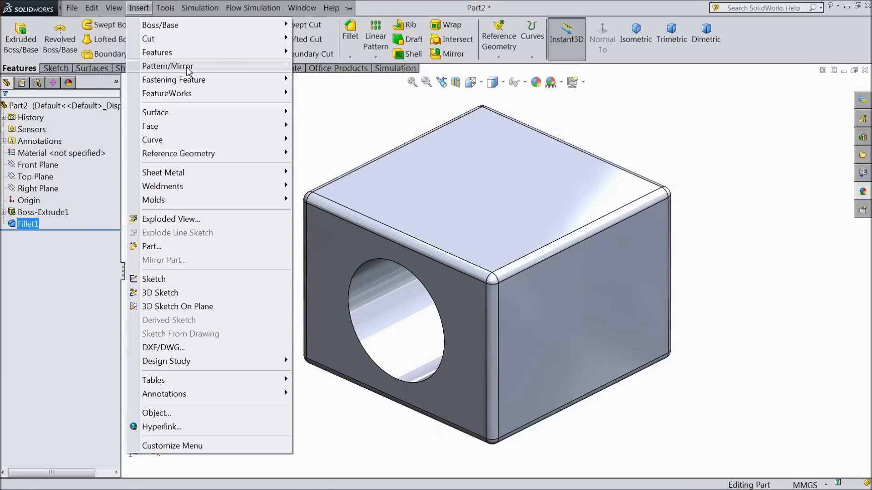
{"action": "mouse_move", "coordinate": [204, 57]}
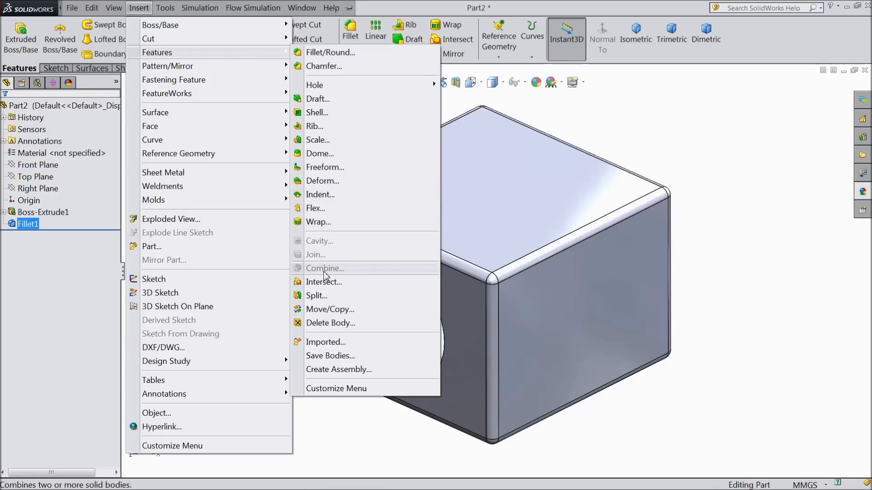
{"action": "left_click", "coordinate": [317, 140]}
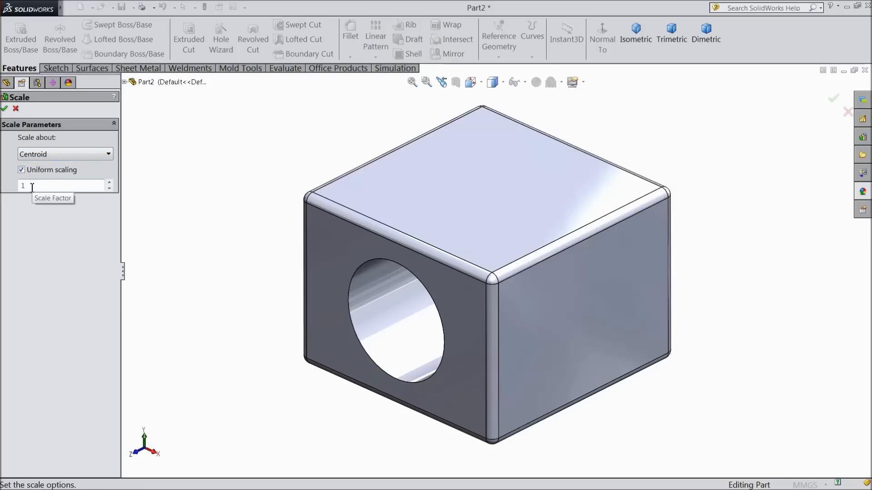
{"action": "left_click", "coordinate": [32, 186]}
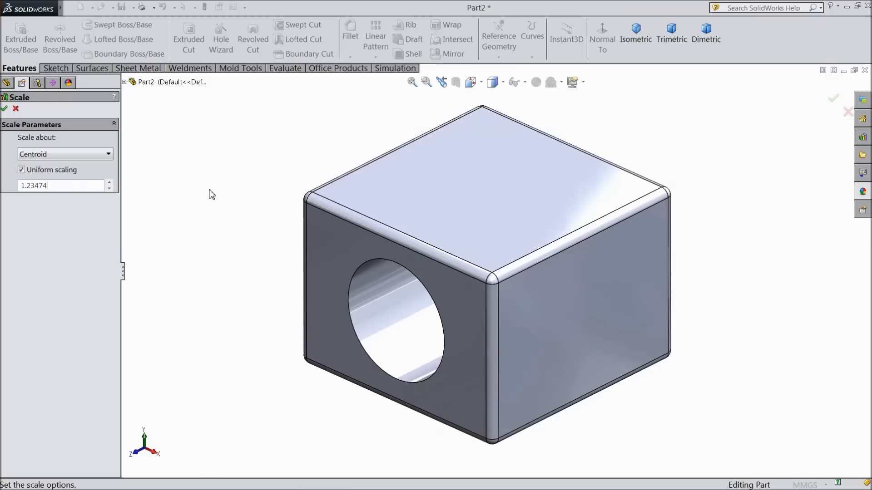
{"action": "left_click", "coordinate": [5, 109]}
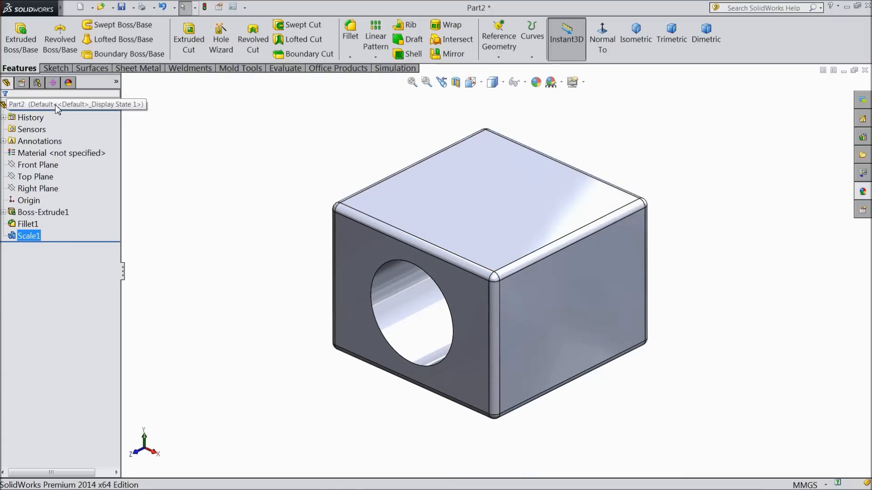
- Give the whole part a polished brass appearance and replace it with brushed brass
{"action": "left_click", "coordinate": [55, 106]}
{"action": "left_click", "coordinate": [862, 193]}
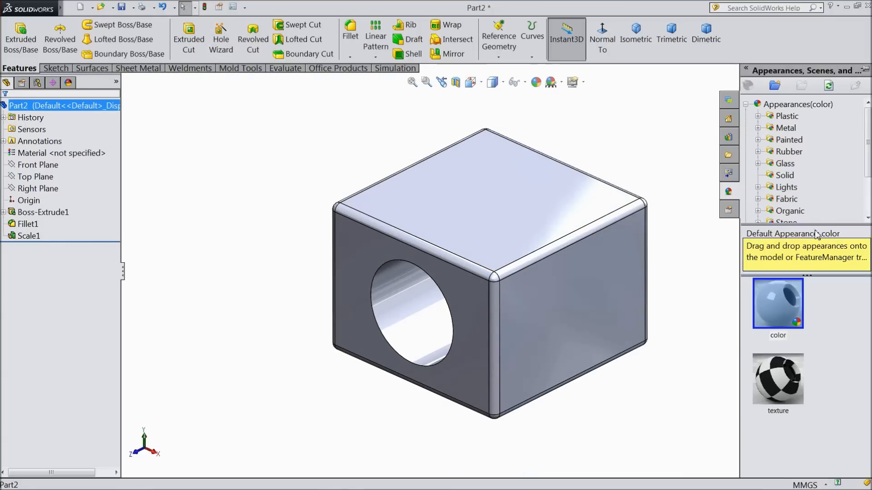
{"action": "left_click", "coordinate": [758, 129]}
{"action": "left_click", "coordinate": [757, 128]}
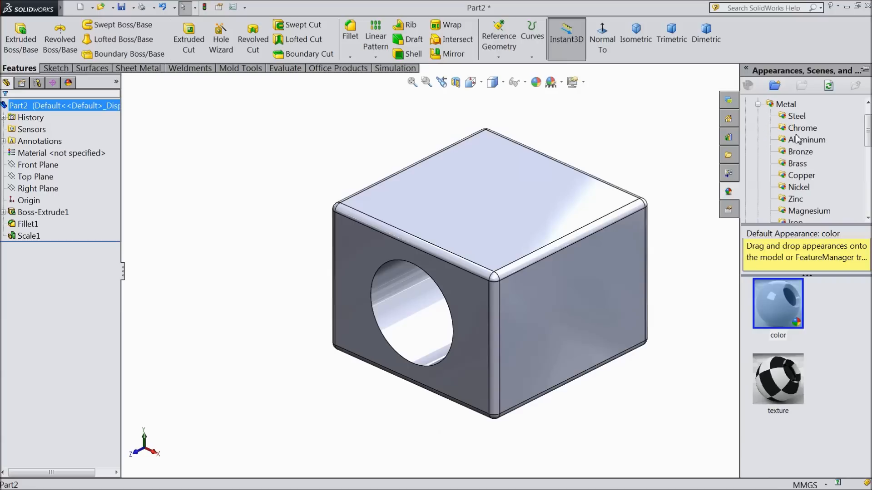
{"action": "left_click", "coordinate": [799, 164]}
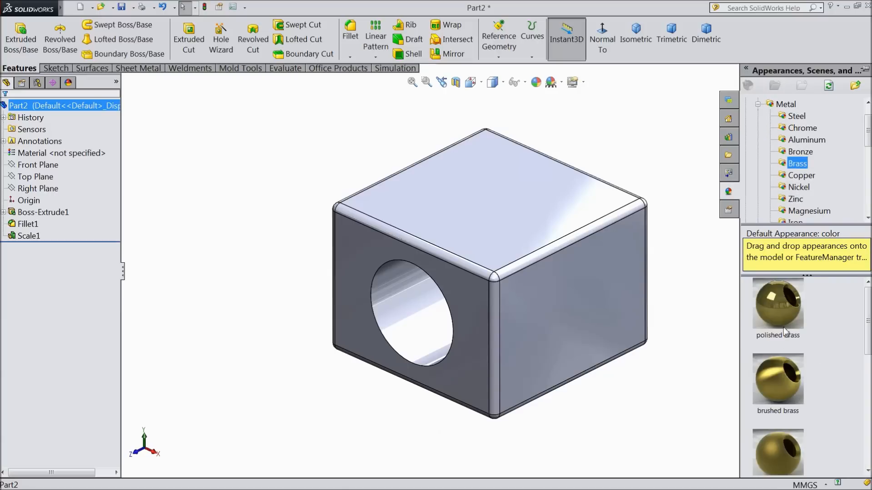
{"action": "double_click", "coordinate": [784, 323]}
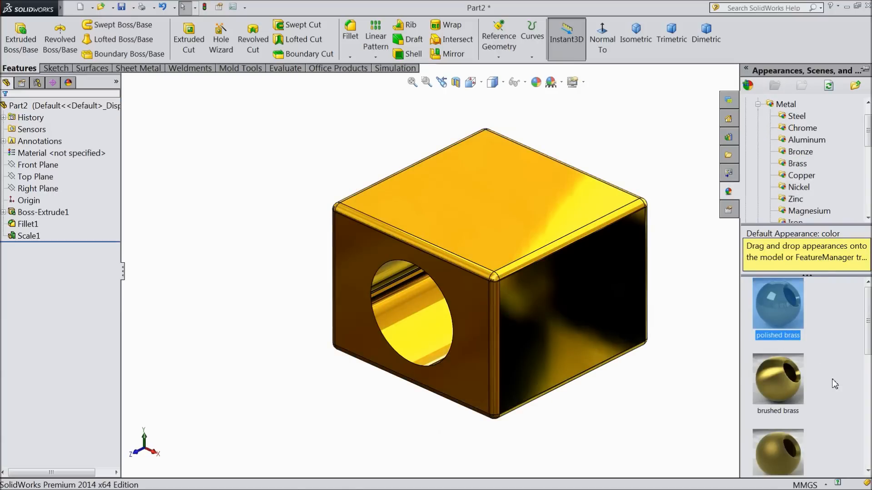
{"action": "left_click_drag", "start_coordinate": [868, 334], "coordinate": [869, 361]}
{"action": "double_click", "coordinate": [777, 301]}
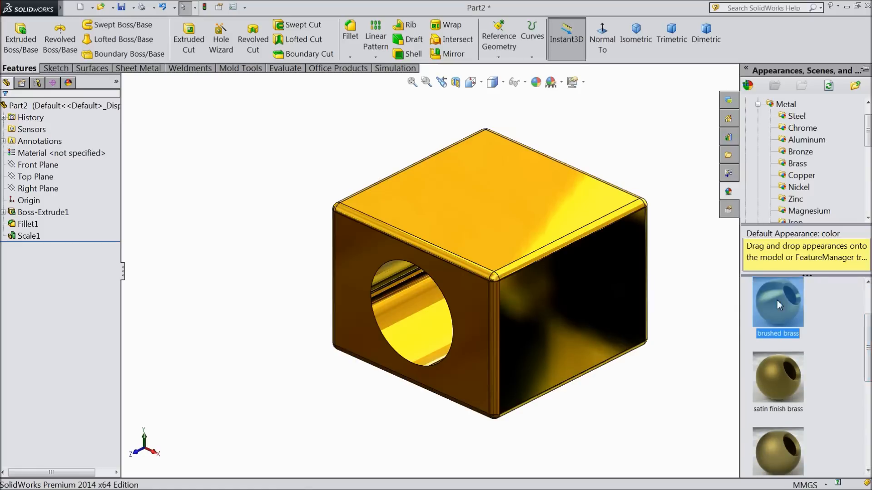
- Save the block as a part file named slidder on the Desktop
{"action": "mouse_move", "coordinate": [686, 321]}
{"action": "middle_mouse_down"}
{"action": "mouse_move", "coordinate": [684, 189]}
{"action": "mouse_move", "coordinate": [638, 275]}
{"action": "mouse_move", "coordinate": [626, 232]}
{"action": "mouse_move", "coordinate": [647, 203]}
{"action": "mouse_move", "coordinate": [697, 212]}
{"action": "mouse_move", "coordinate": [691, 230]}
{"action": "mouse_move", "coordinate": [691, 220]}
{"action": "middle_mouse_up"}
{"action": "middle_click_drag", "start_coordinate": [642, 297], "coordinate": [624, 257]}
{"action": "scroll", "coordinate": [563, 224], "scroll_direction": "up", "scroll_amount": 2}
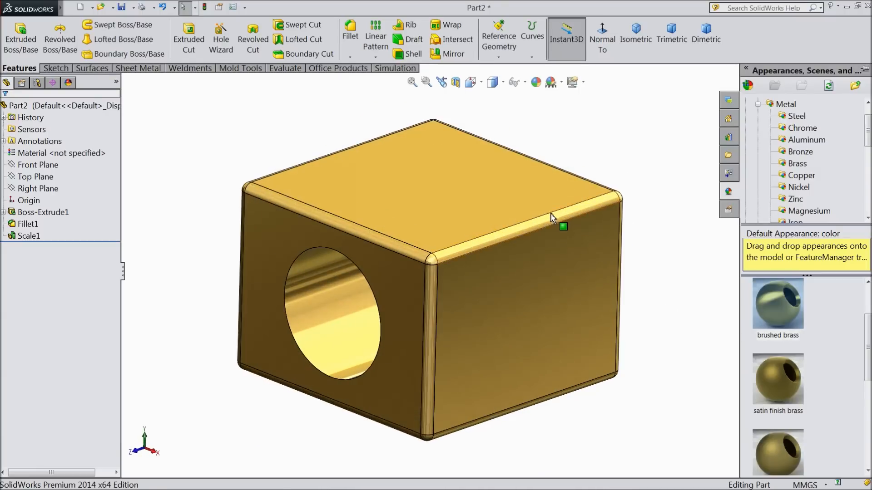
{"action": "left_click", "coordinate": [124, 8]}
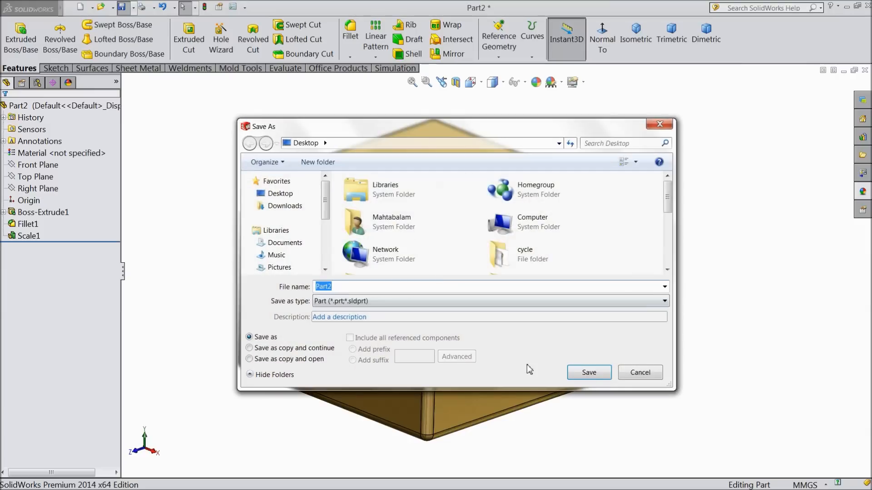
{"action": "type", "text": "slidder"}
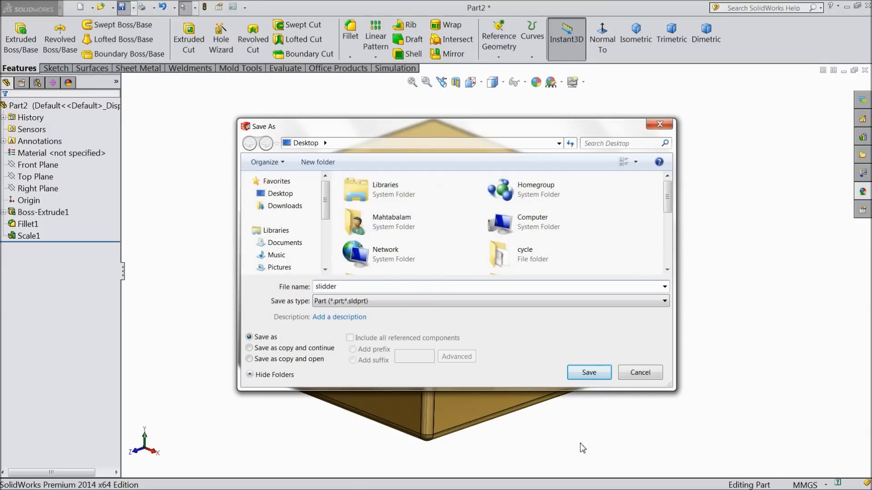
{"action": "left_click", "coordinate": [590, 376]}
{"action": "middle_click_drag", "start_coordinate": [652, 302], "coordinate": [655, 266]}
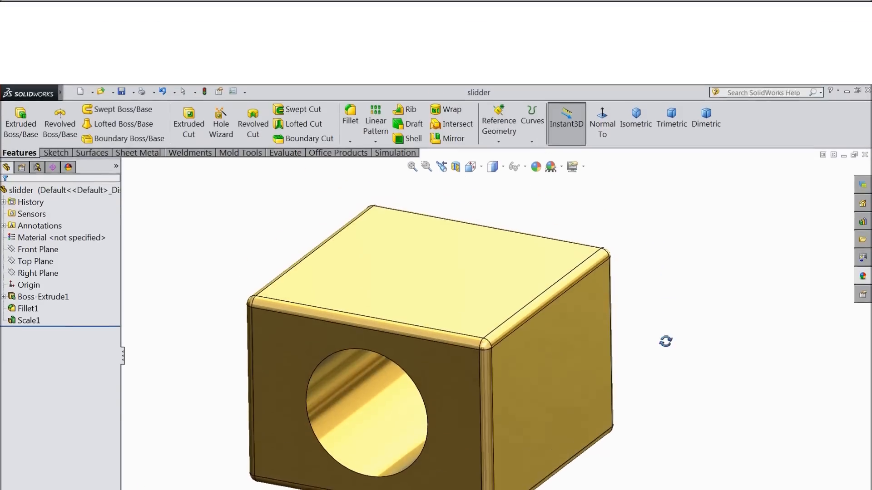
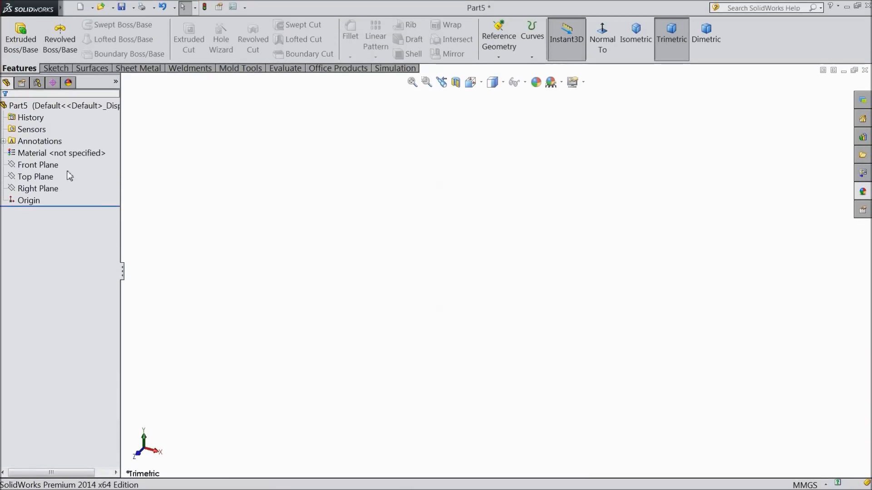
- In the new part, sketch two centre rectangles on the Front Plane at the origin, about 114 by 153 mm and 70 by 93 mm
{"action": "left_click", "coordinate": [38, 164]}
{"action": "left_click", "coordinate": [46, 154]}
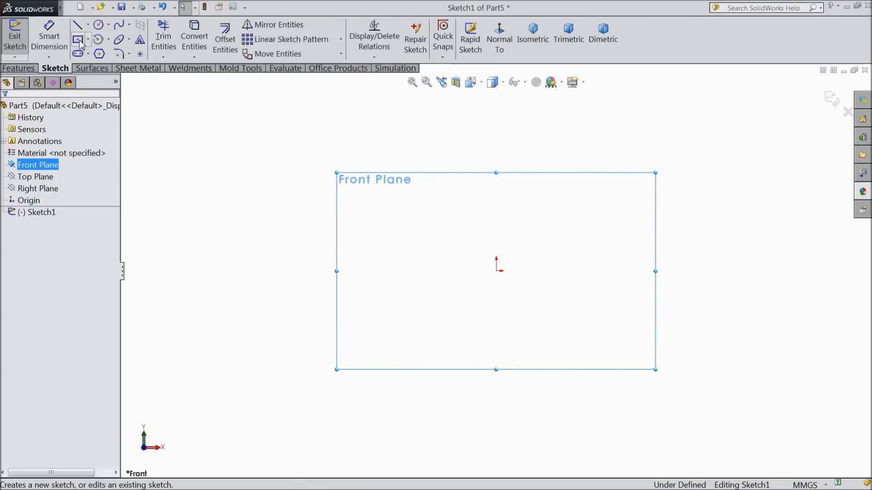
{"action": "left_click", "coordinate": [78, 40]}
{"action": "left_click", "coordinate": [496, 271]}
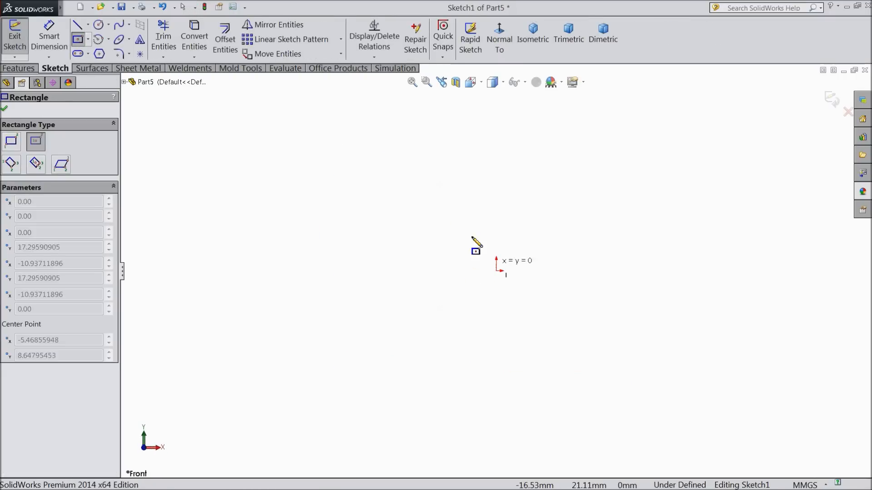
{"action": "left_click", "coordinate": [394, 135]}
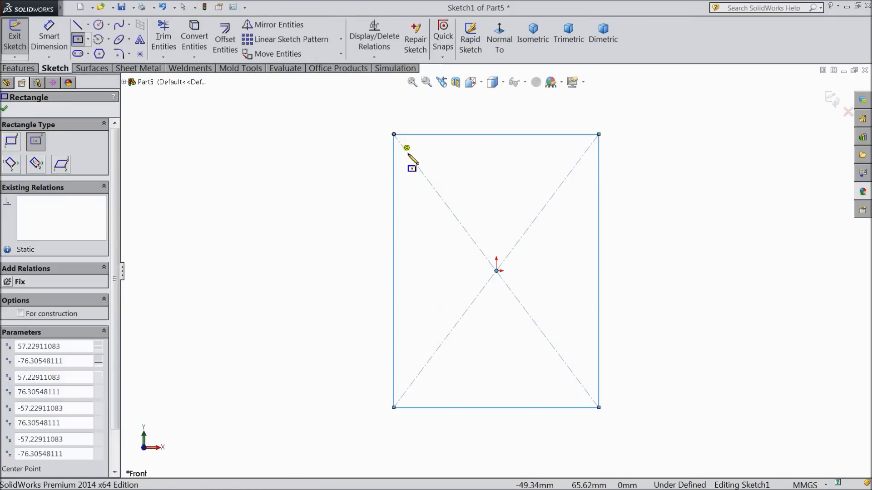
{"action": "left_click", "coordinate": [497, 271]}
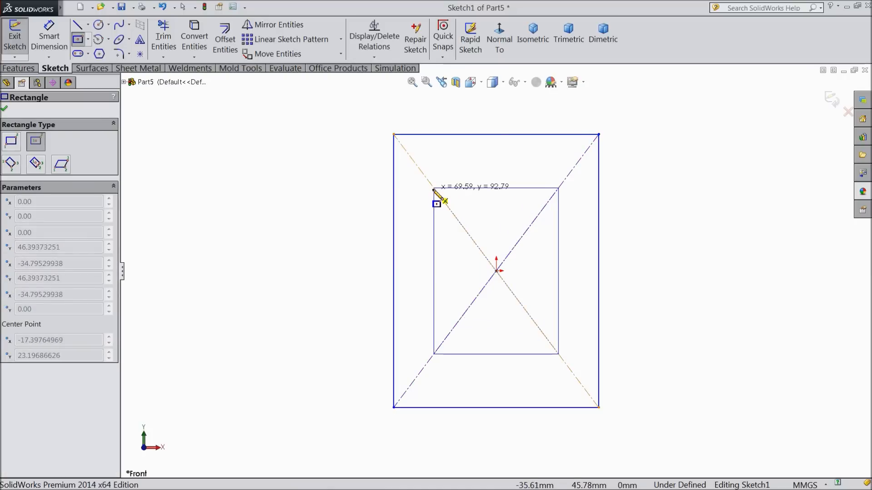
{"action": "left_click", "coordinate": [434, 188]}
- Dimension the outer rectangle to 20 mm wide and 25 mm high
{"action": "key", "text": "d"}
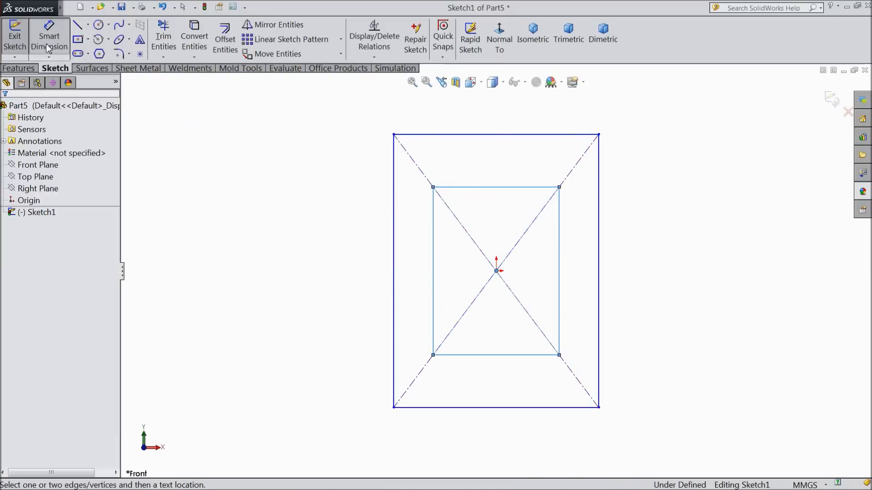
{"action": "left_click", "coordinate": [498, 134]}
{"action": "left_click", "coordinate": [498, 119]}
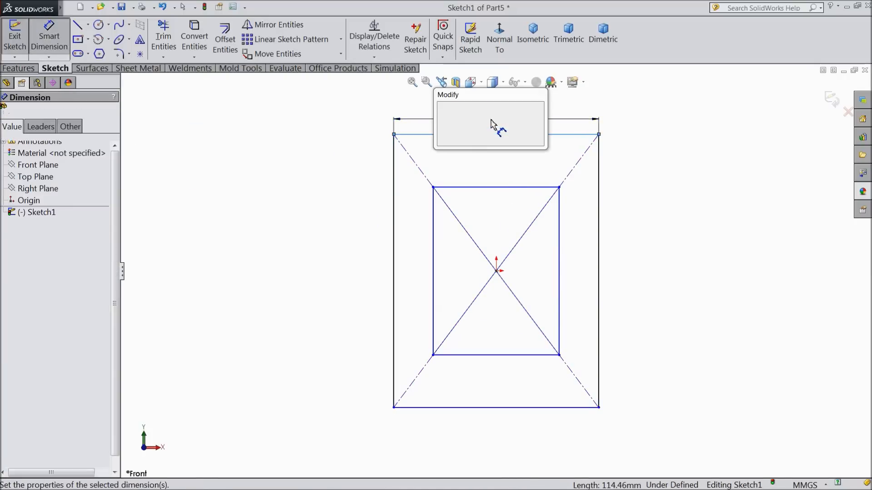
{"action": "type", "text": "20"}
{"action": "left_click", "coordinate": [443, 108]}
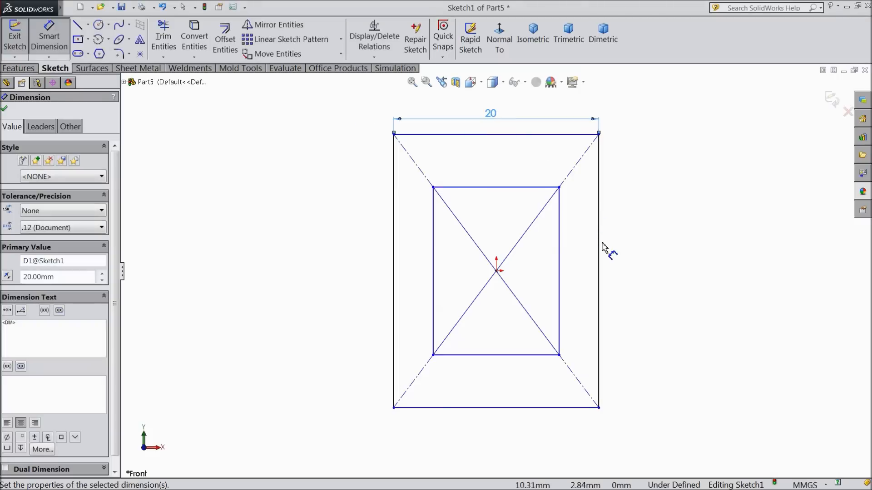
{"action": "left_click", "coordinate": [393, 249]}
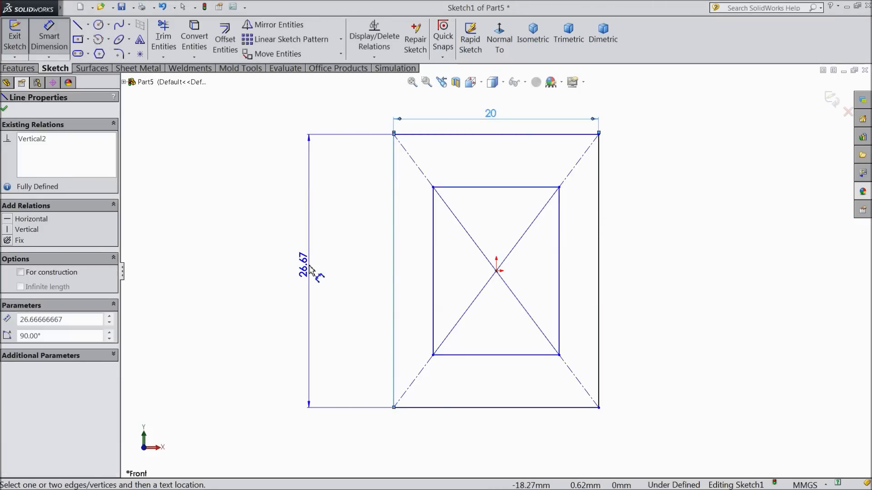
{"action": "left_click", "coordinate": [308, 273]}
{"action": "type", "text": "25.00mm"}
{"action": "left_click", "coordinate": [260, 253]}
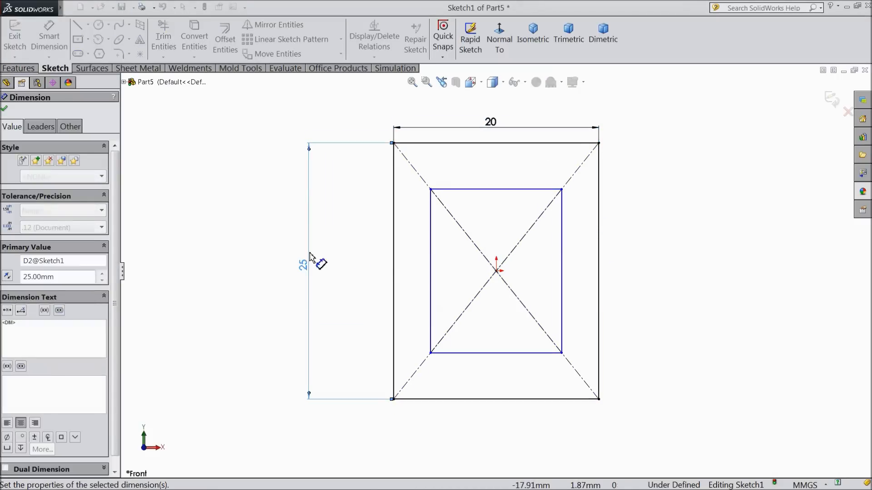
- Dimension the inner rectangle's width to 10 mm
{"action": "left_click", "coordinate": [492, 190]}
{"action": "left_click", "coordinate": [551, 99]}
{"action": "type", "text": "10"}
{"action": "left_click", "coordinate": [444, 90]}
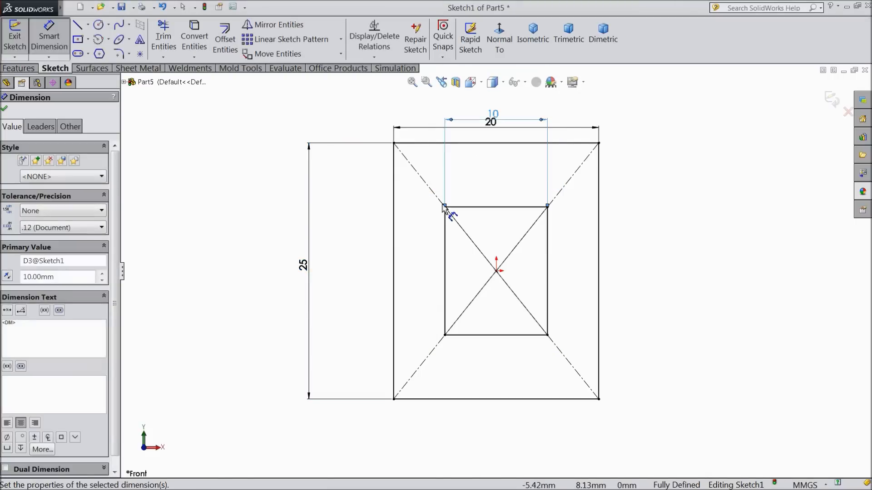
{"action": "left_click", "coordinate": [445, 254]}
{"action": "left_click", "coordinate": [357, 264]}
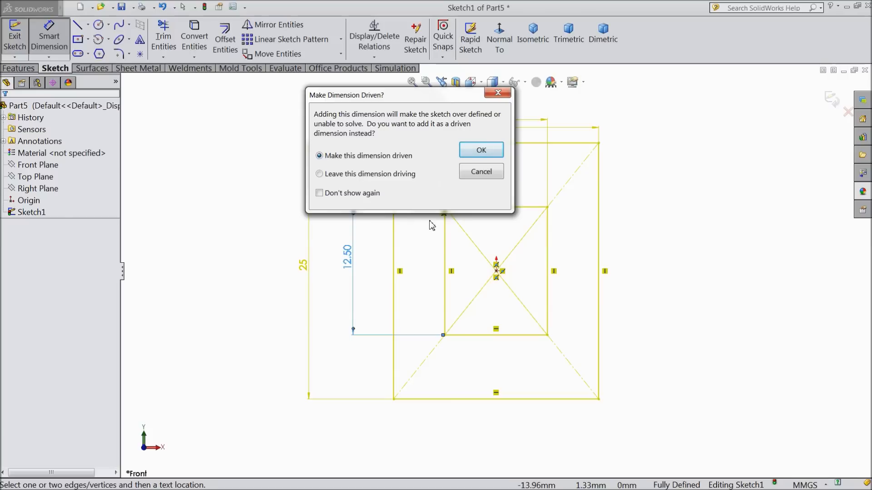
{"action": "left_click", "coordinate": [479, 176]}
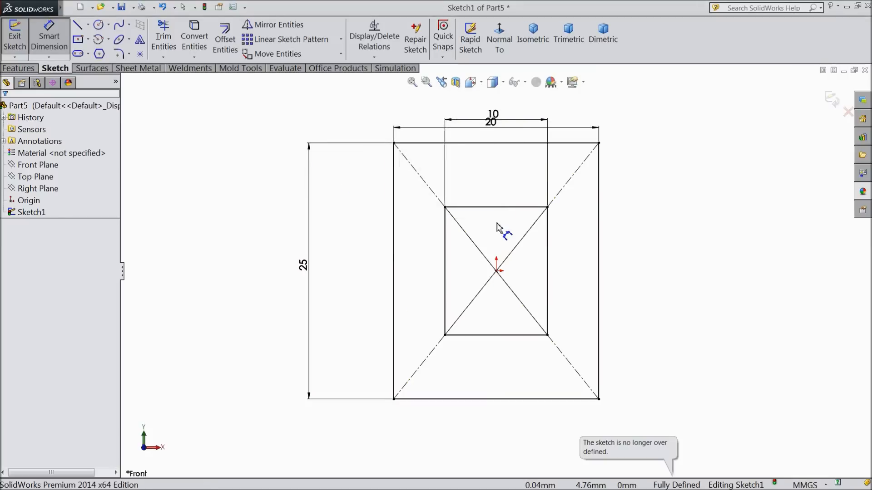
{"action": "key", "text": "Escape"}
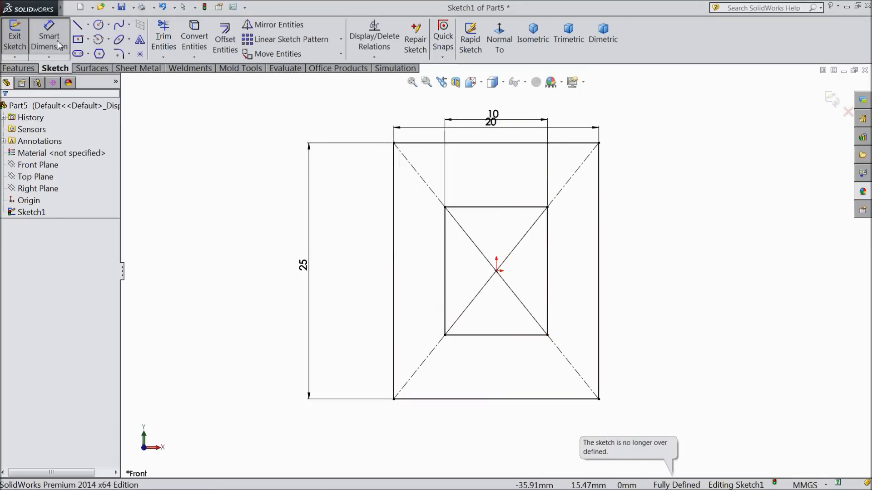
- Delete the coincident relation that ties the inner rectangle's upper-left corner to the outer rectangle's diagonal
{"action": "left_click", "coordinate": [445, 281]}
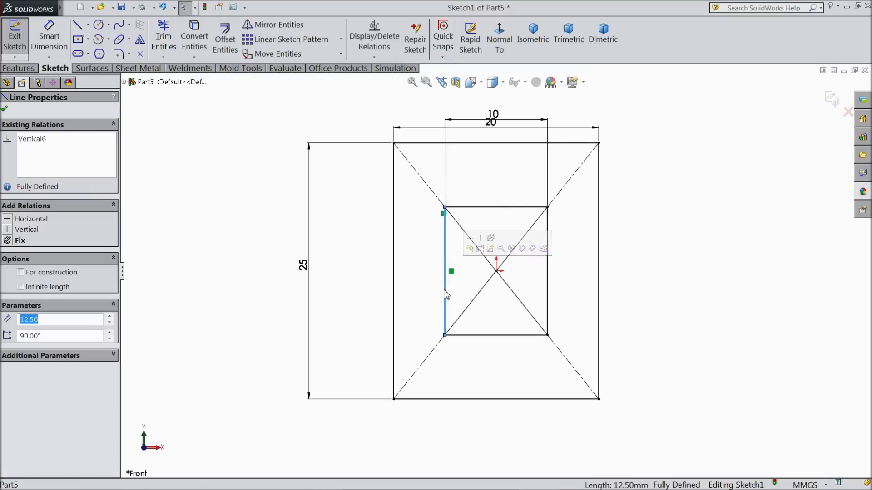
{"action": "key", "text": "Escape"}
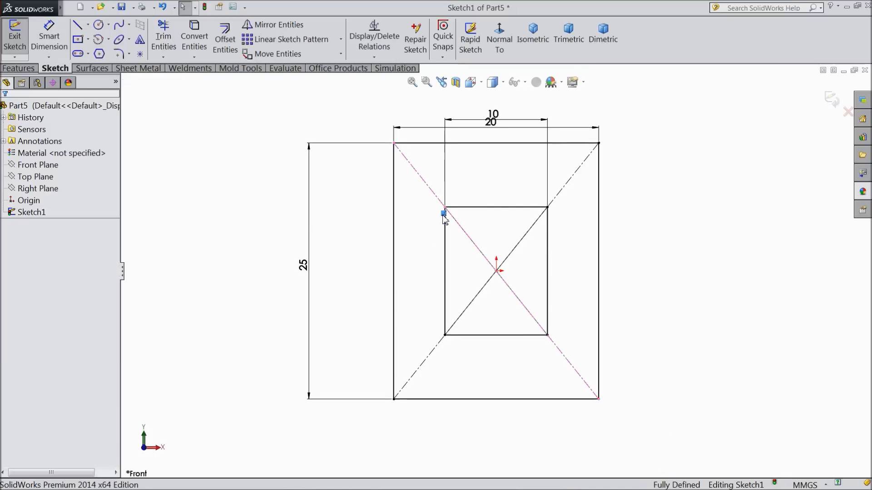
{"action": "left_click", "coordinate": [444, 213]}
{"action": "key", "text": "Delete"}
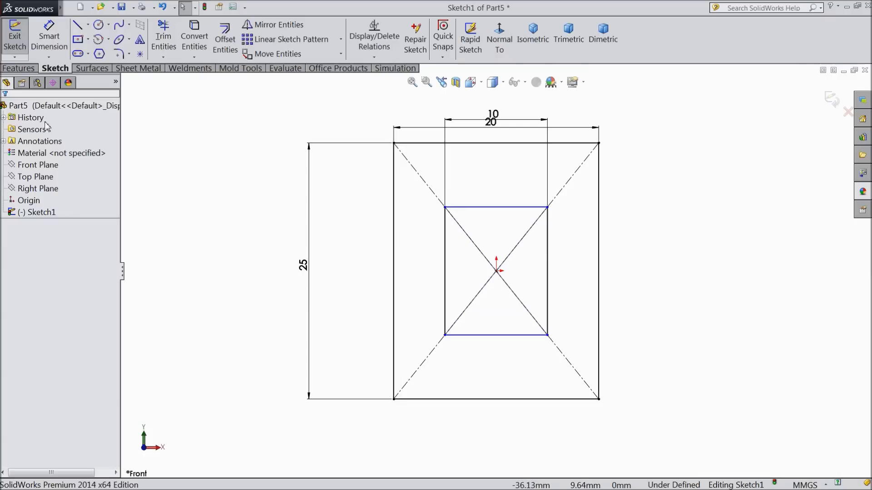
- Dimension the inner rectangle's height to 15 mm
{"action": "left_click", "coordinate": [49, 36]}
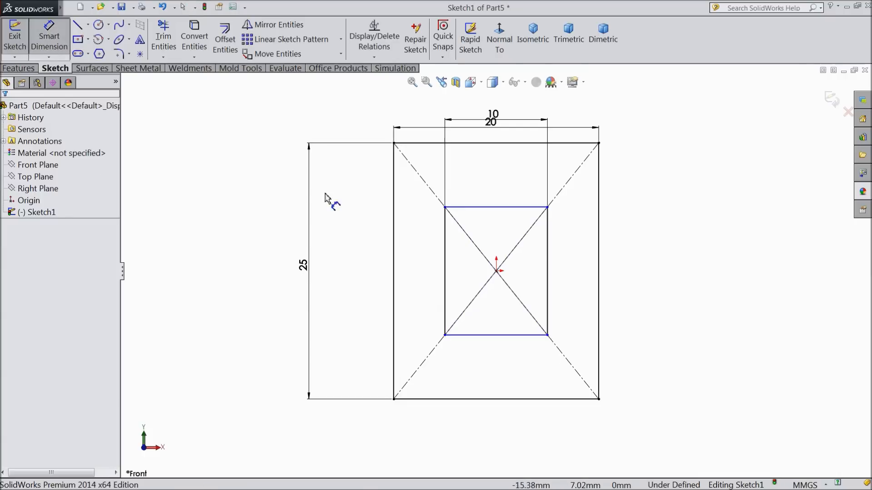
{"action": "left_click", "coordinate": [445, 256]}
{"action": "left_click", "coordinate": [347, 266]}
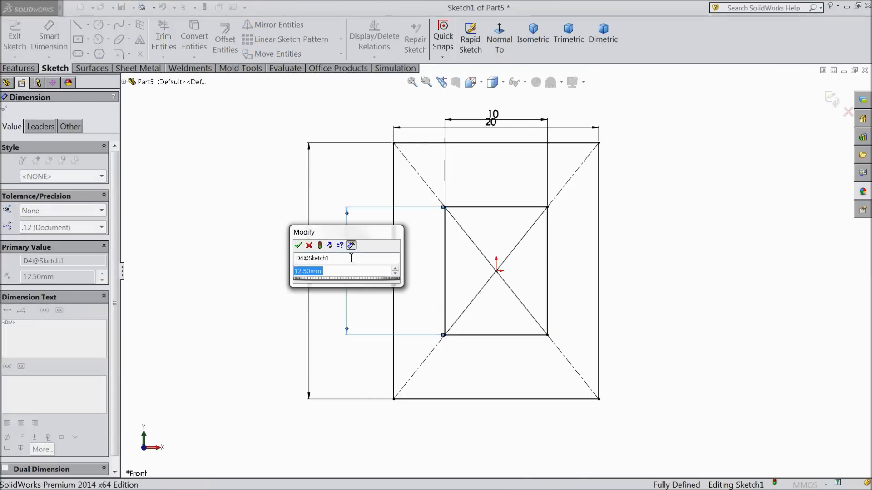
{"action": "type", "text": "15"}
{"action": "left_click", "coordinate": [298, 246]}
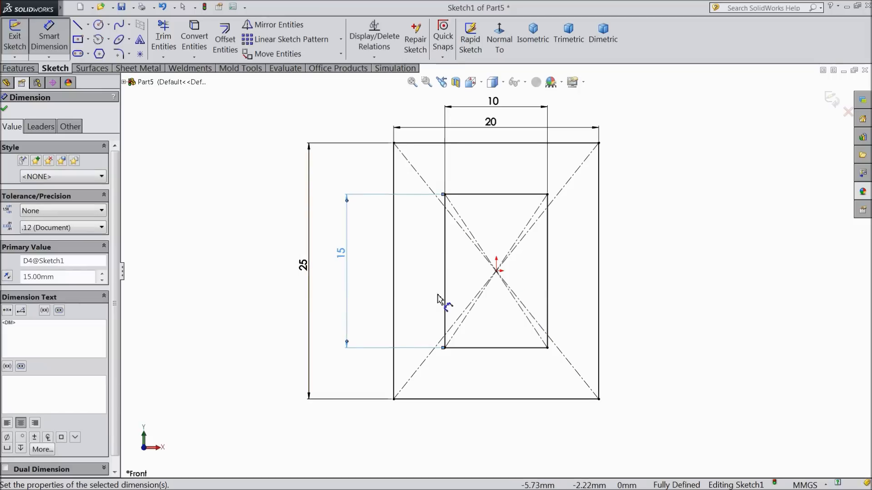
{"action": "left_click", "coordinate": [4, 109]}
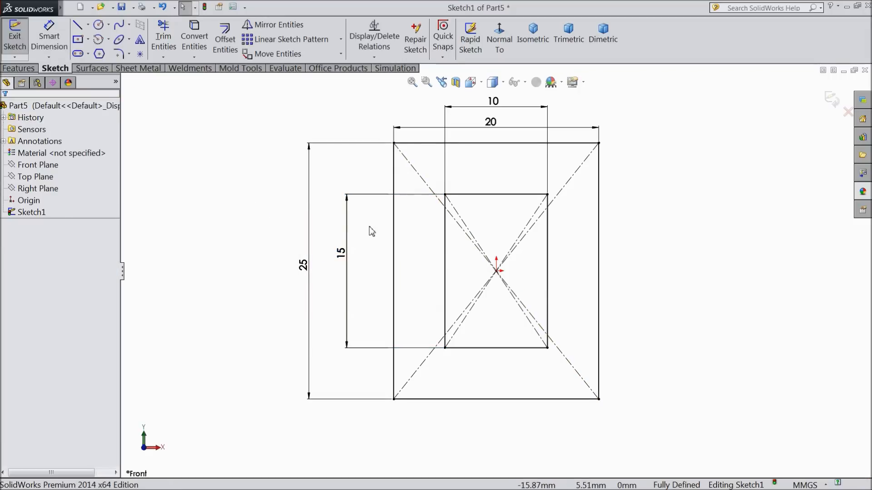
- Sketch a horizontal centerline about 18 mm long from the origin out past the outer rectangle's right edge
{"action": "left_click", "coordinate": [78, 26]}
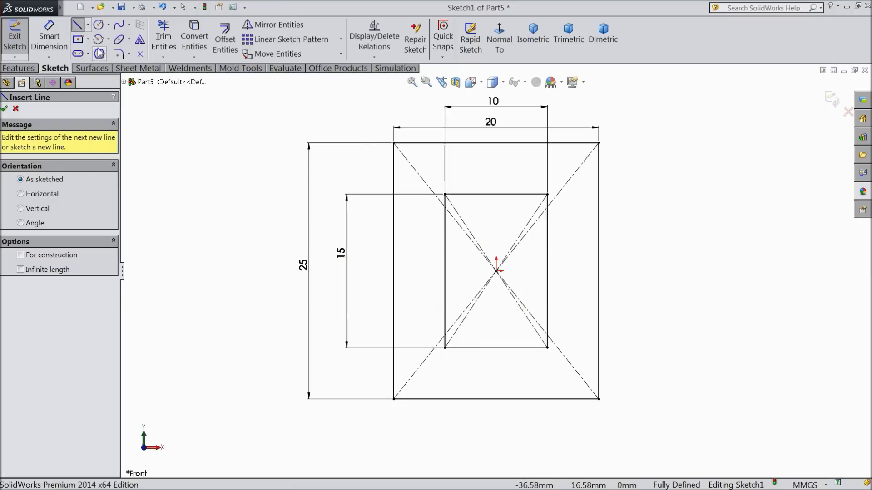
{"action": "left_click", "coordinate": [88, 24]}
{"action": "left_click", "coordinate": [95, 51]}
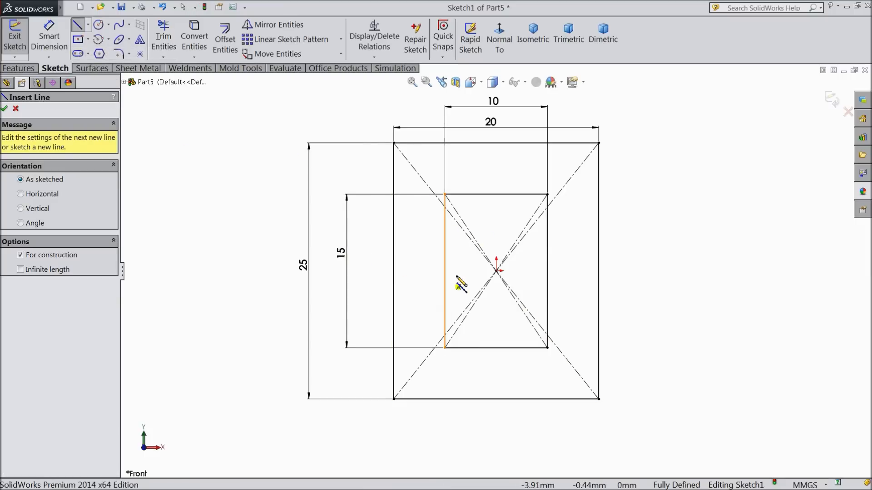
{"action": "left_click", "coordinate": [497, 271]}
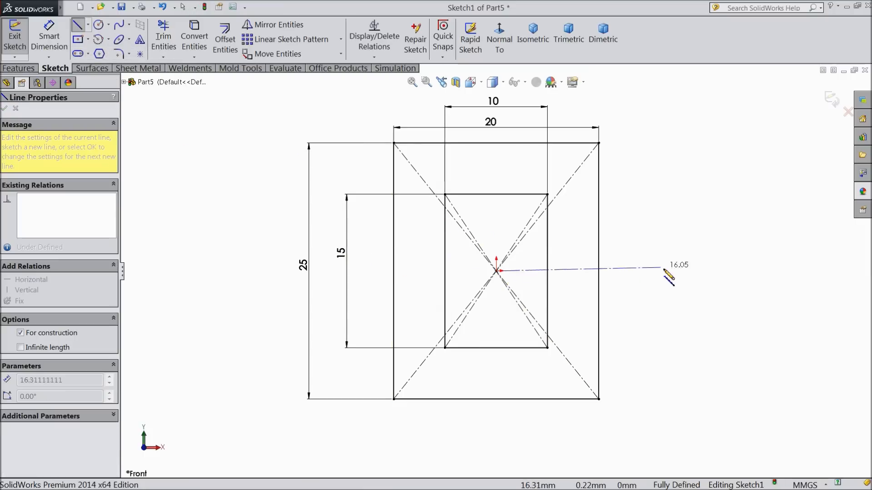
{"action": "right_click", "coordinate": [681, 271]}
{"action": "left_click", "coordinate": [723, 95]}
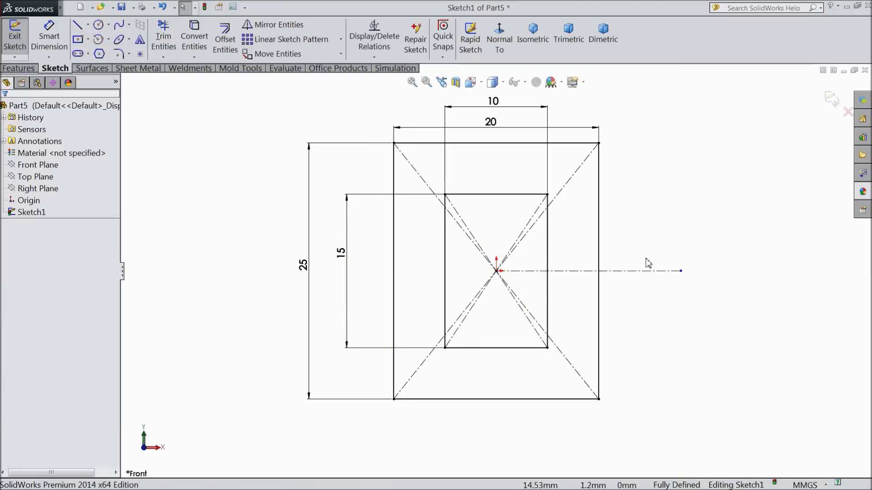
{"action": "left_click", "coordinate": [635, 271]}
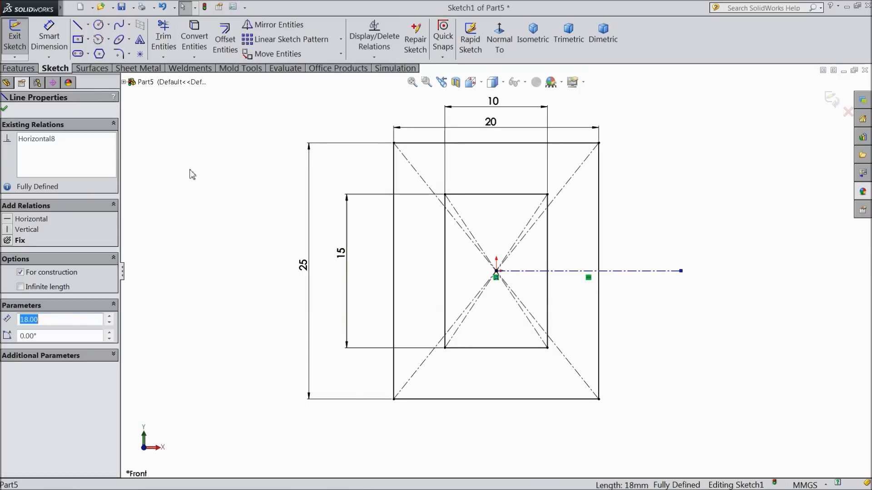
- Sketch a horizontal line joining the right edges of the inner and outer rectangles, about 3 mm above the centerline
{"action": "left_click", "coordinate": [78, 26]}
{"action": "scroll", "coordinate": [554, 253], "scroll_direction": "down", "scroll_amount": 1}
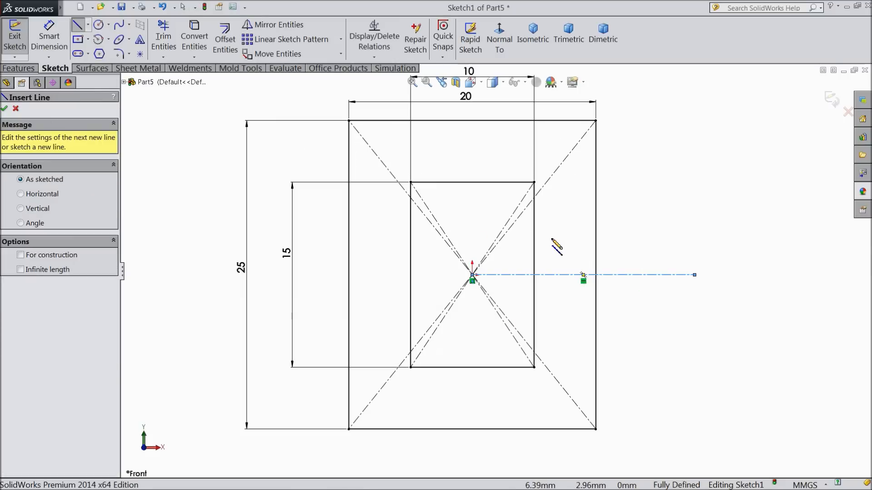
{"action": "left_click", "coordinate": [533, 238]}
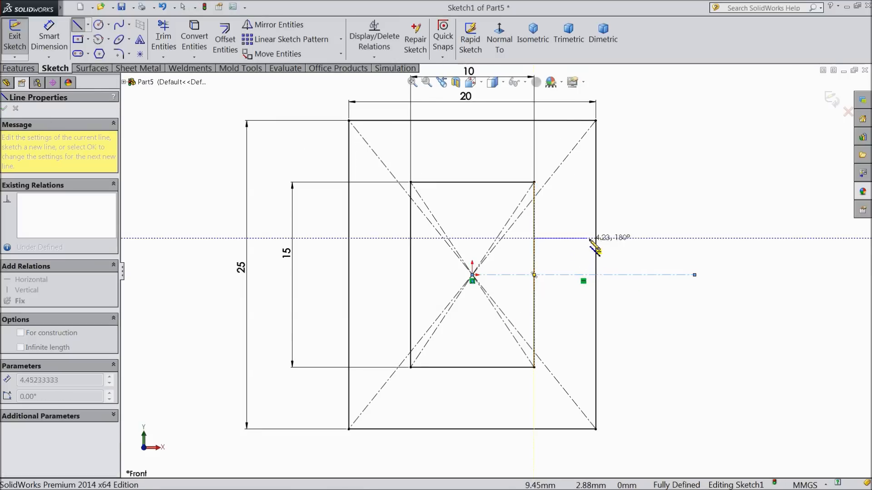
{"action": "left_click", "coordinate": [596, 238]}
{"action": "right_click", "coordinate": [650, 247]}
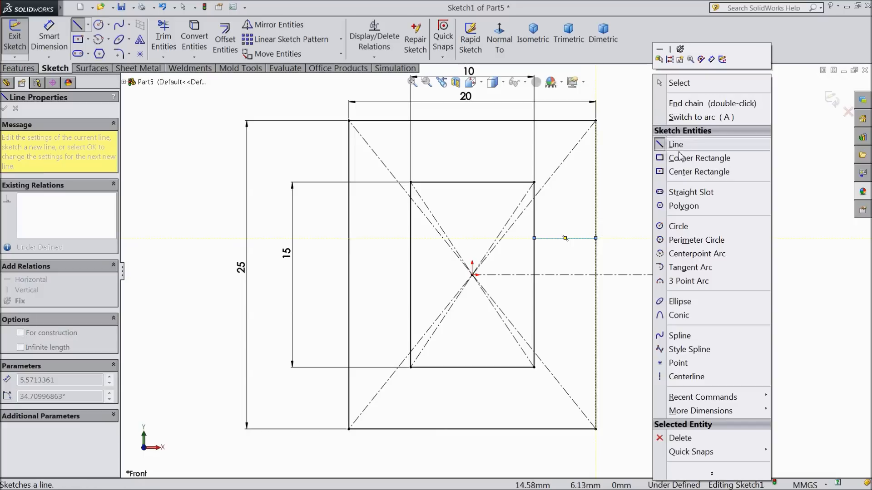
{"action": "left_click", "coordinate": [677, 82]}
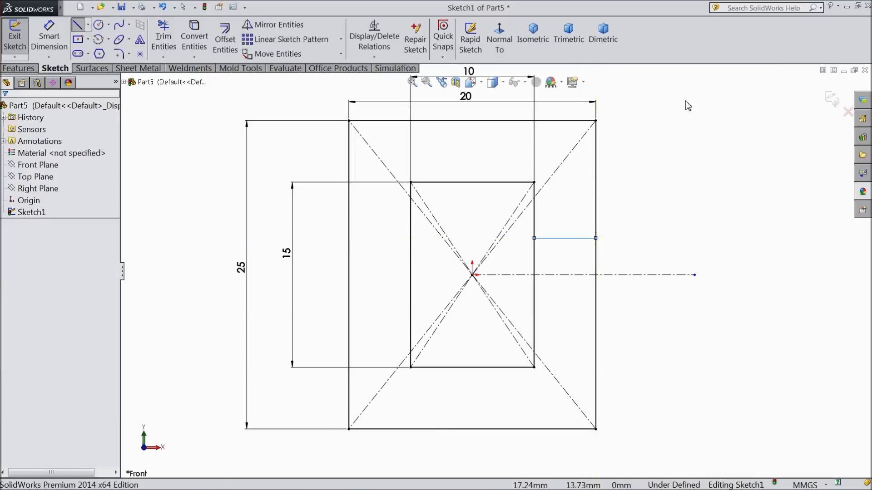
- Dimension the short connecting line to 3.75 mm from the horizontal centerline
{"action": "left_click", "coordinate": [49, 36]}
{"action": "left_click", "coordinate": [559, 239]}
{"action": "left_click", "coordinate": [568, 275]}
{"action": "left_click", "coordinate": [637, 258]}
{"action": "type", "text": "3."}
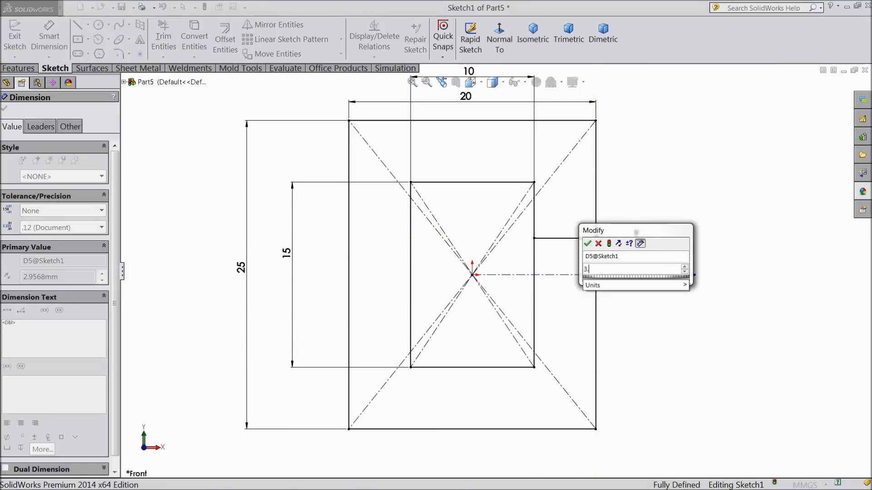
{"action": "type", "text": "75"}
{"action": "left_click", "coordinate": [587, 243]}
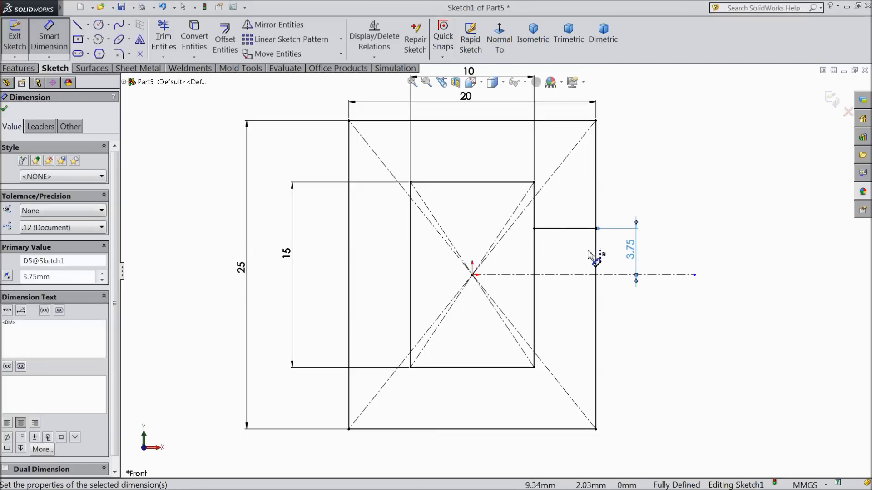
- Mirror the short connecting line about the horizontal centerline
{"action": "left_click", "coordinate": [265, 29]}
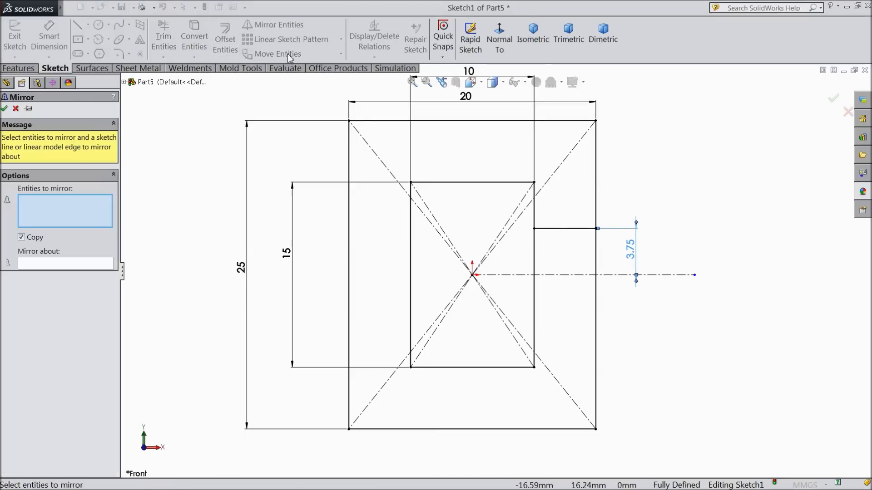
{"action": "left_click", "coordinate": [555, 233]}
{"action": "left_click", "coordinate": [78, 264]}
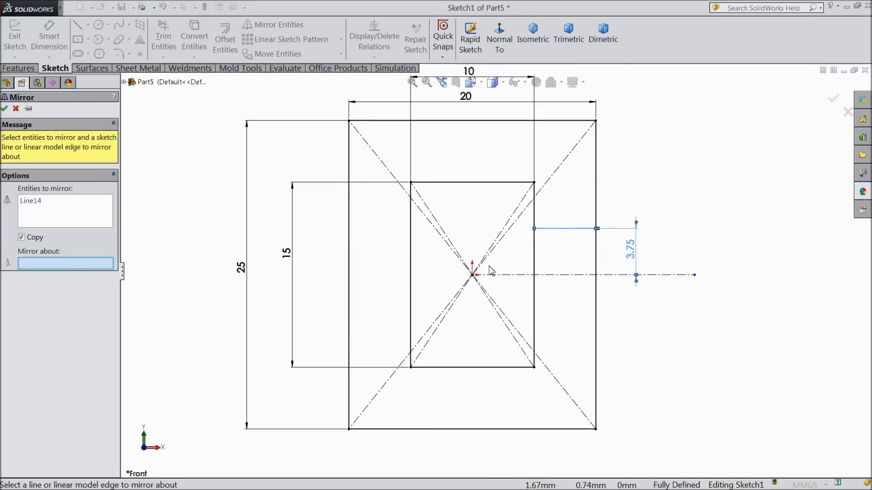
{"action": "left_click", "coordinate": [527, 275]}
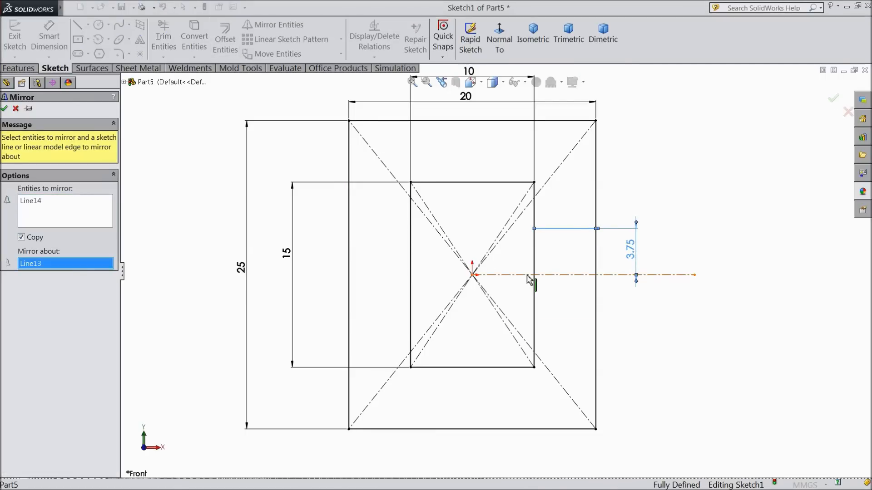
{"action": "left_click", "coordinate": [4, 108]}
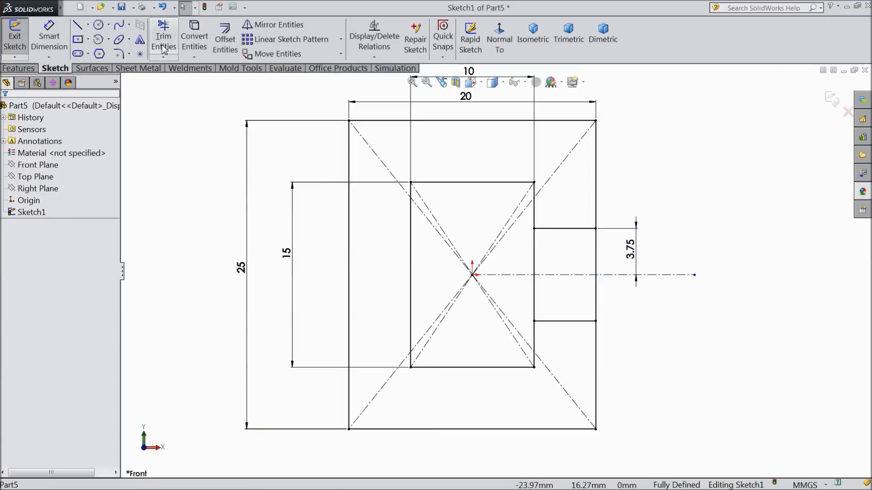
- Trim both rectangles' right edges between the two connecting lines to open the frame into a C-shaped profile
{"action": "left_click", "coordinate": [164, 48]}
{"action": "left_click", "coordinate": [535, 259]}
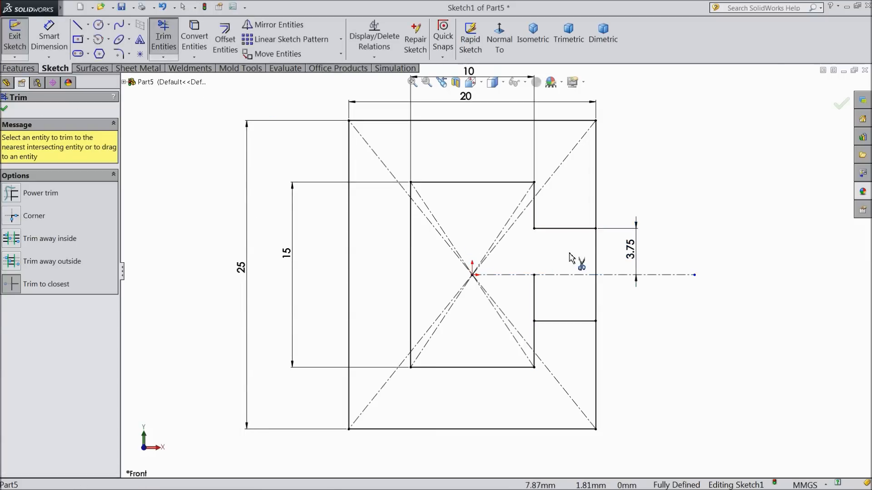
{"action": "left_click", "coordinate": [597, 257]}
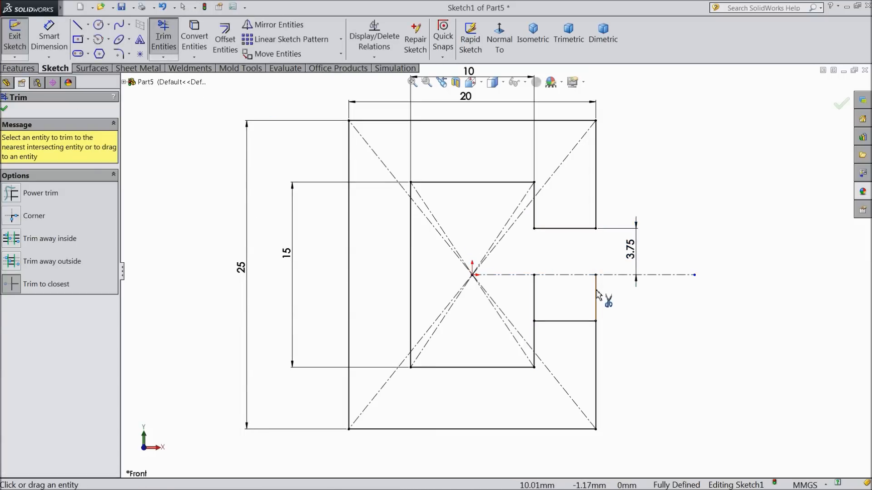
{"action": "left_click", "coordinate": [536, 298]}
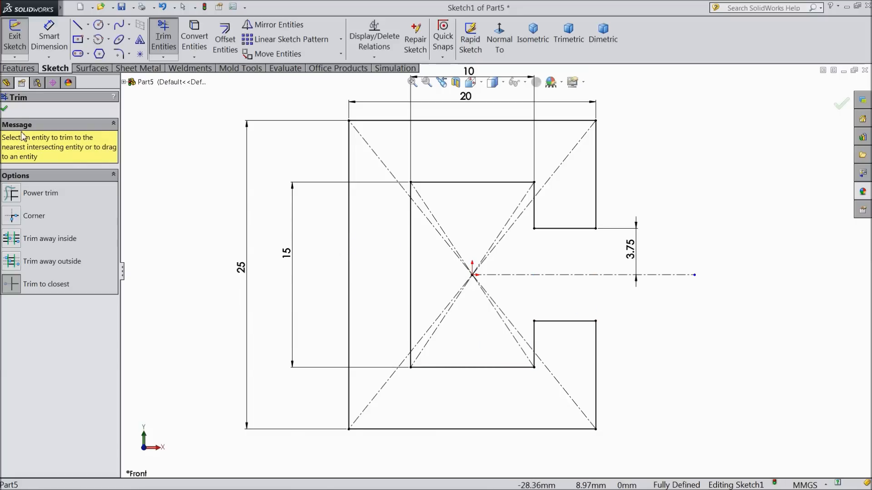
{"action": "left_click", "coordinate": [4, 109]}
- Extrude the C-shaped profile 200 mm using the Mid Plane end condition
{"action": "left_click", "coordinate": [18, 68]}
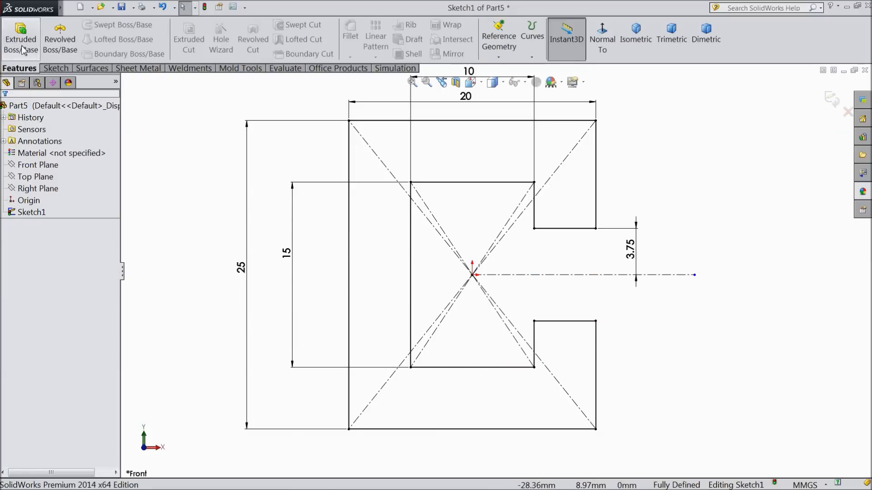
{"action": "left_click", "coordinate": [19, 44]}
{"action": "left_click", "coordinate": [68, 173]}
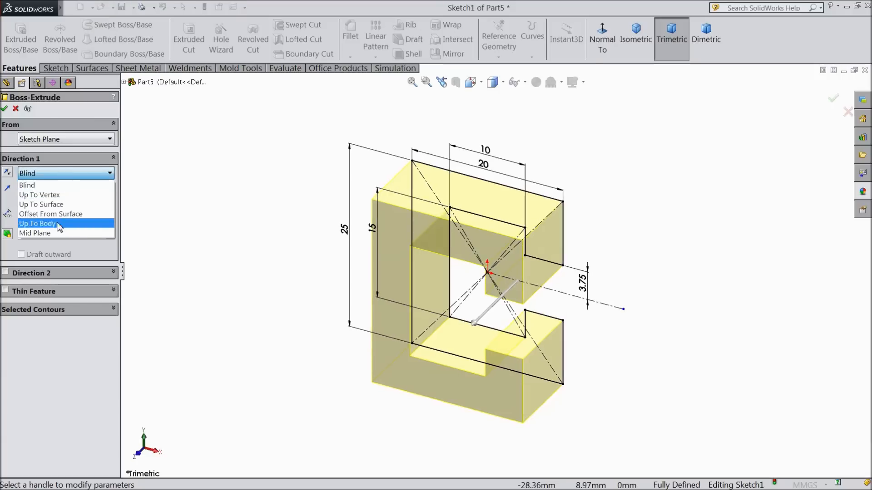
{"action": "left_click", "coordinate": [48, 233]}
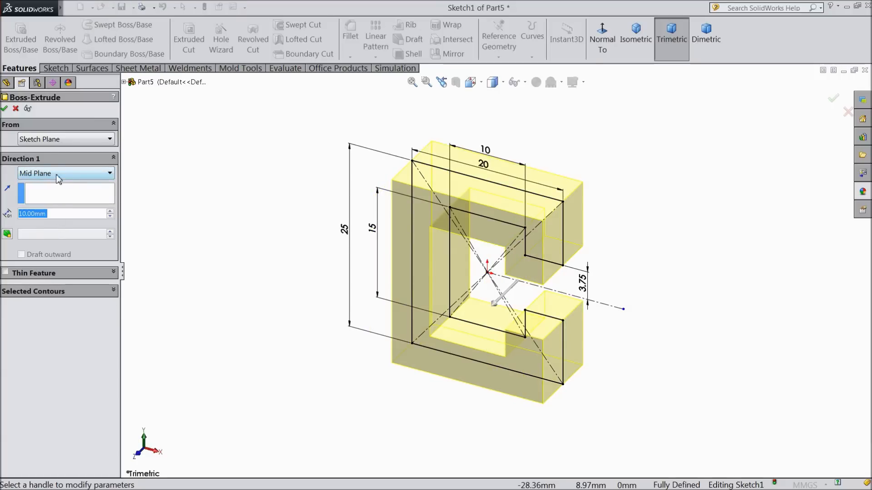
{"action": "type", "text": "200"}
{"action": "key", "text": "Return"}
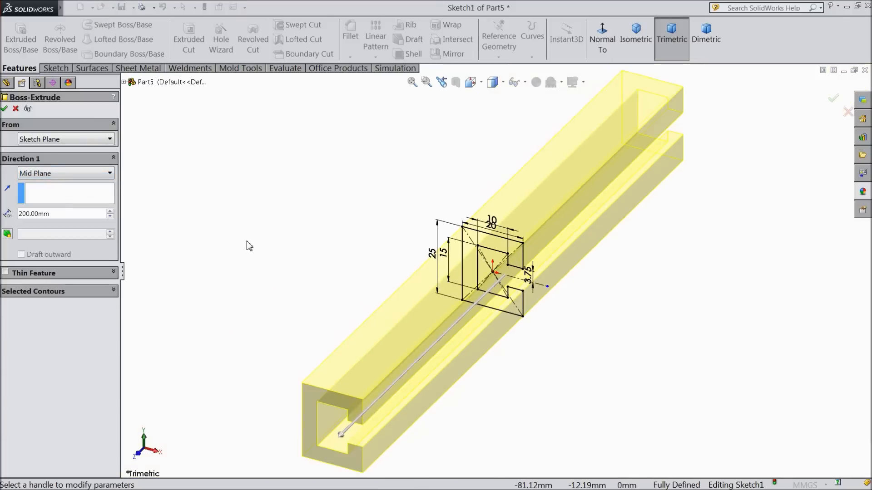
{"action": "scroll", "coordinate": [551, 328], "scroll_direction": "up", "scroll_amount": 3}
{"action": "scroll", "coordinate": [528, 300], "scroll_direction": "down", "scroll_amount": 2}
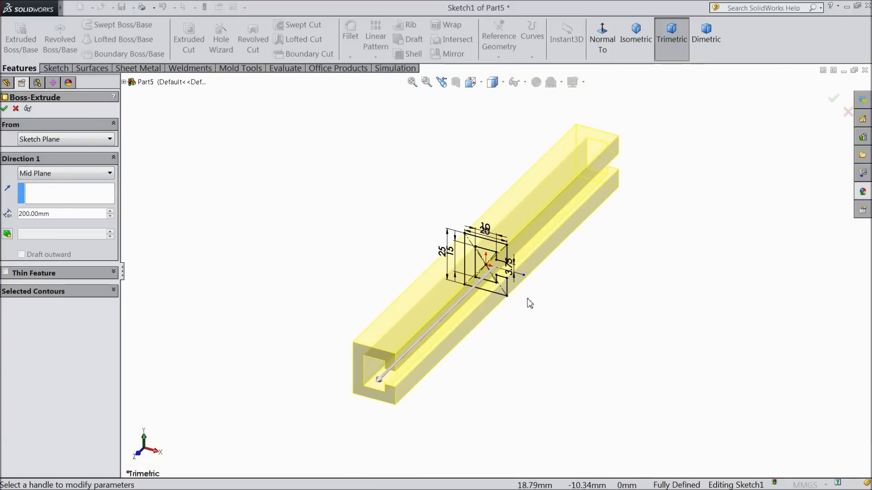
{"action": "left_click", "coordinate": [4, 109]}
- Apply an orange colour (RGB 232, 113, 8) to the whole part
{"action": "middle_click_drag", "start_coordinate": [247, 265], "coordinate": [430, 353]}
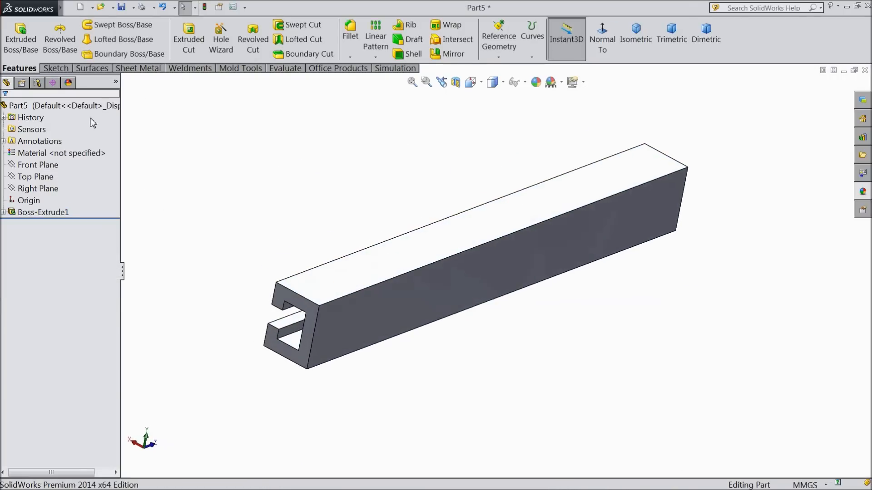
{"action": "left_click", "coordinate": [20, 105]}
{"action": "left_click", "coordinate": [536, 82]}
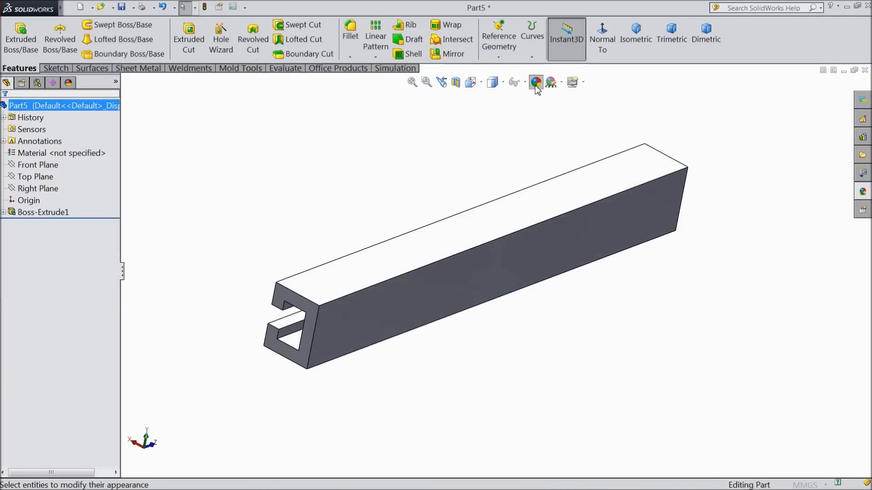
{"action": "left_click", "coordinate": [39, 339]}
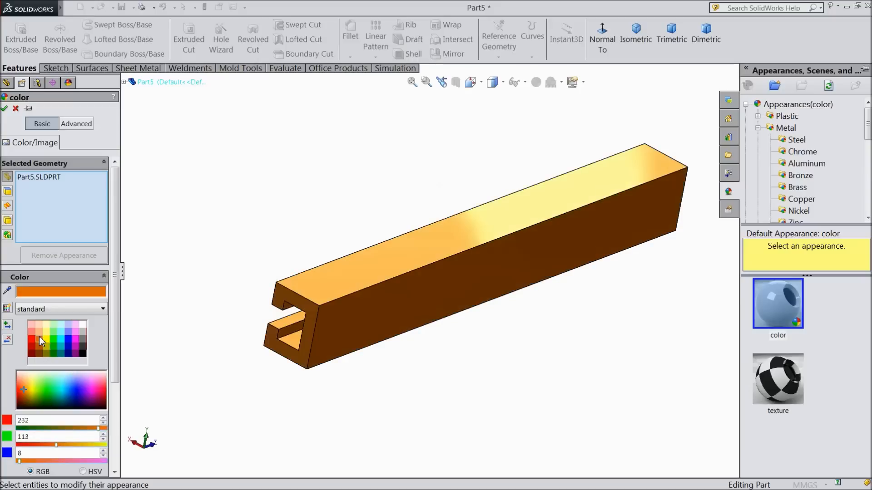
{"action": "middle_click_drag", "start_coordinate": [266, 254], "coordinate": [257, 230]}
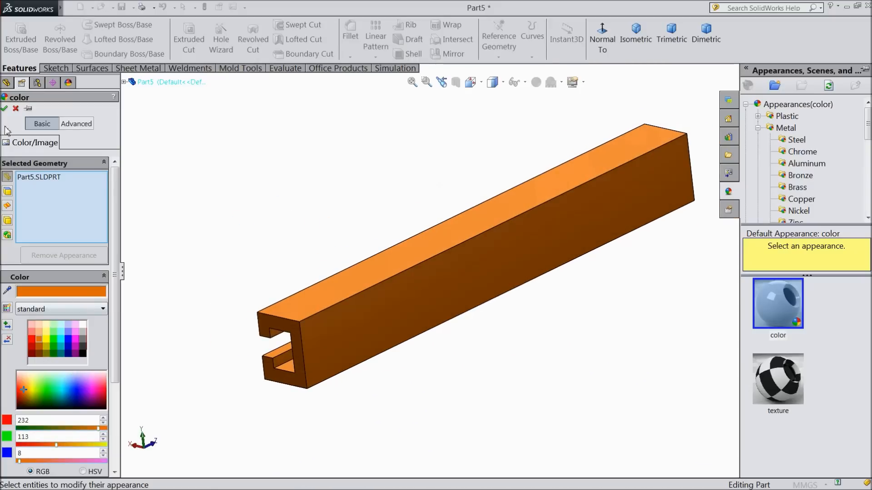
{"action": "left_click", "coordinate": [5, 109]}
- Start a new sketch on the closed long side face opposite the slot, viewed face-on
{"action": "mouse_move", "coordinate": [218, 194]}
{"action": "middle_mouse_down"}
{"action": "mouse_move", "coordinate": [210, 216]}
{"action": "mouse_move", "coordinate": [215, 209]}
{"action": "middle_mouse_up"}
{"action": "left_click", "coordinate": [463, 284]}
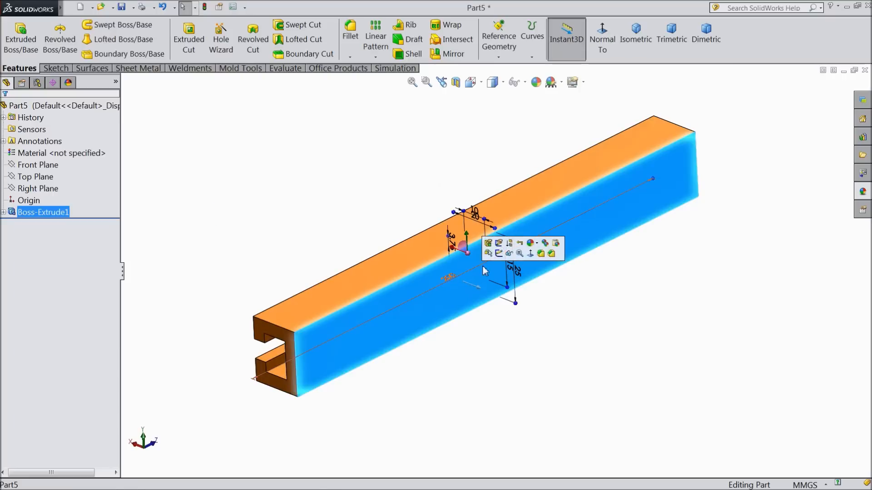
{"action": "left_click", "coordinate": [499, 255]}
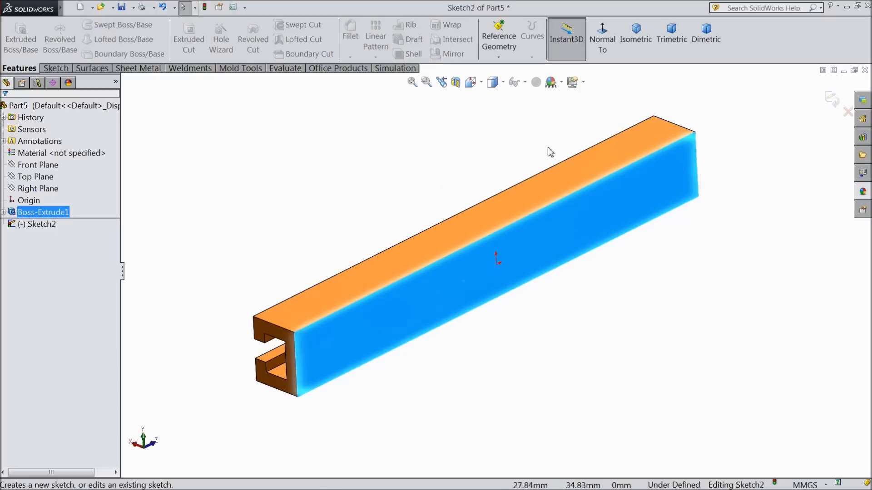
{"action": "key", "text": "ctrl+8"}
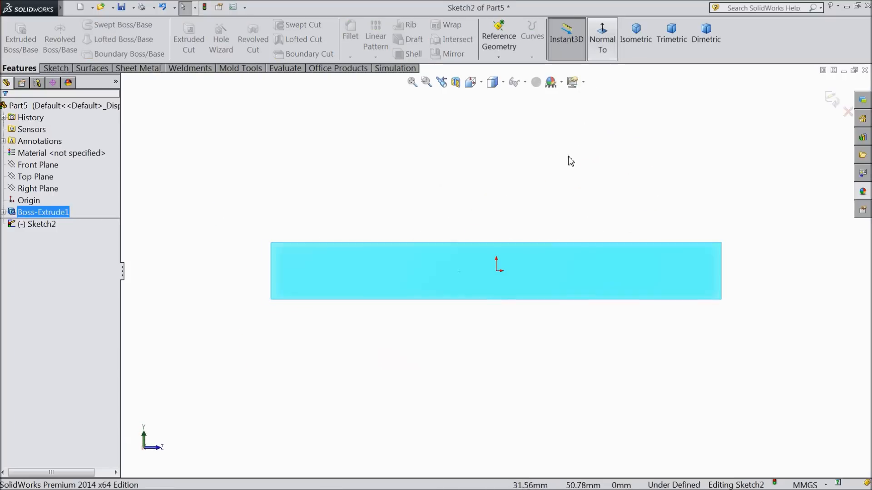
- Sketch a centerline about 45 mm long from the origin upward past the face's upper edge and make it vertical
{"action": "left_click", "coordinate": [53, 69]}
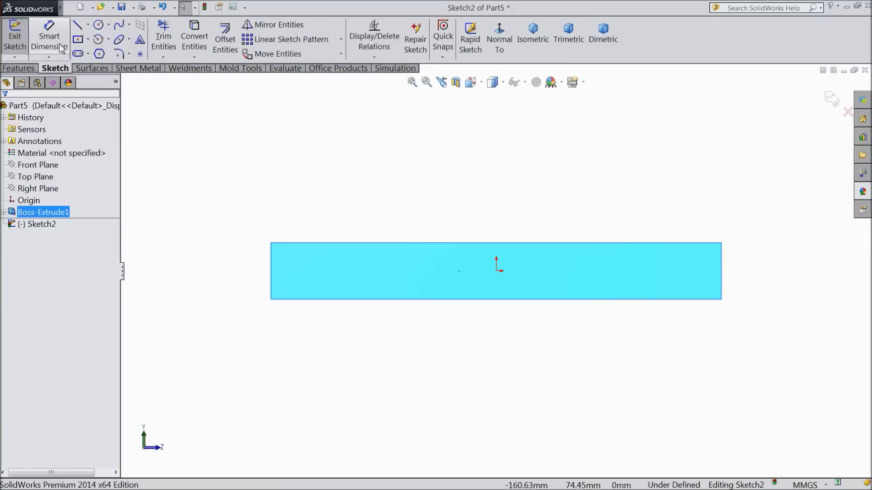
{"action": "left_click", "coordinate": [88, 25]}
{"action": "left_click", "coordinate": [93, 54]}
{"action": "scroll", "coordinate": [489, 296], "scroll_direction": "down", "scroll_amount": 2}
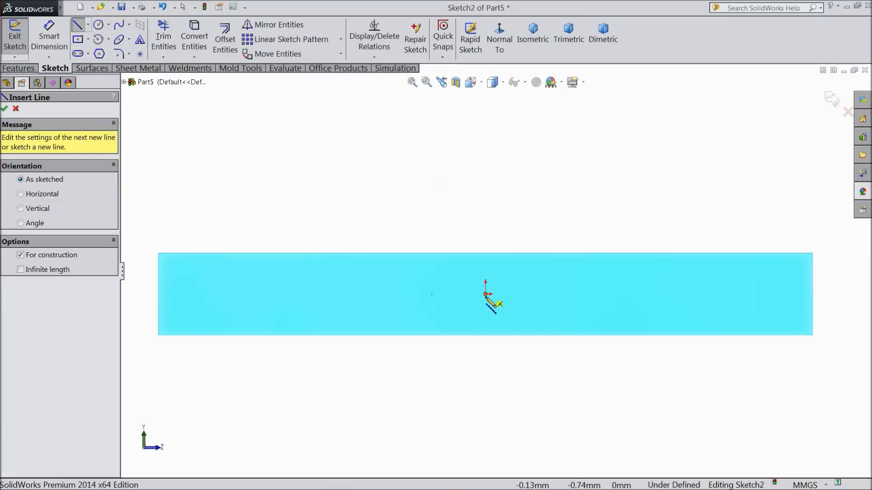
{"action": "left_click", "coordinate": [486, 295]}
{"action": "left_click", "coordinate": [480, 146]}
{"action": "right_click", "coordinate": [481, 219]}
{"action": "left_click", "coordinate": [543, 99]}
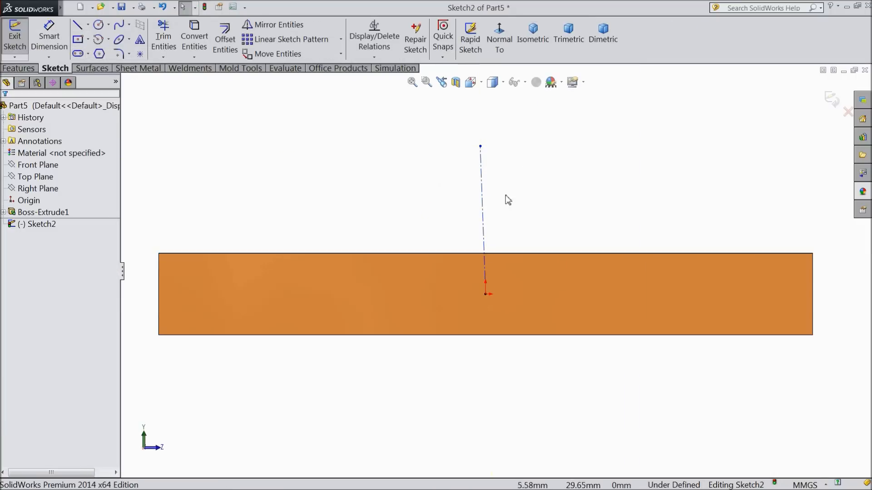
{"action": "left_click", "coordinate": [484, 205]}
{"action": "left_click", "coordinate": [518, 164]}
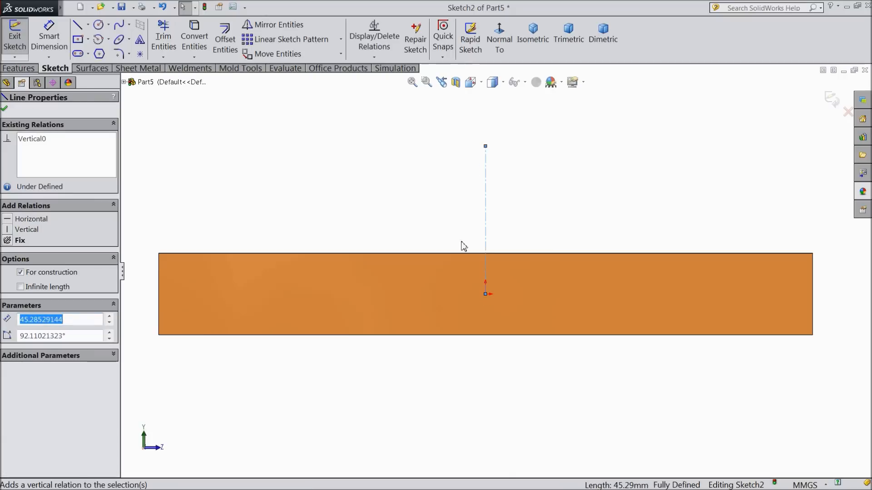
- Sketch a corner rectangle about 11.6 mm high standing on the face's upper edge, spanning the centerline
{"action": "left_click", "coordinate": [78, 40]}
{"action": "left_click", "coordinate": [87, 39]}
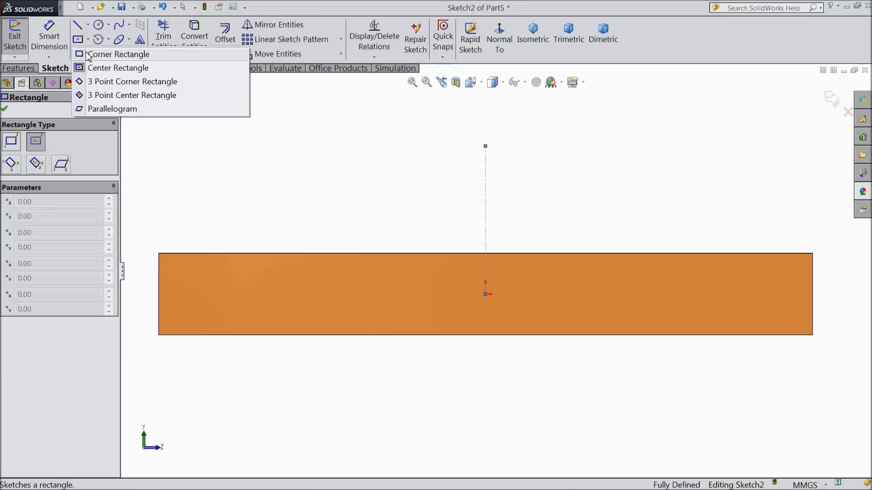
{"action": "left_click", "coordinate": [88, 54]}
{"action": "scroll", "coordinate": [531, 268], "scroll_direction": "down", "scroll_amount": 4}
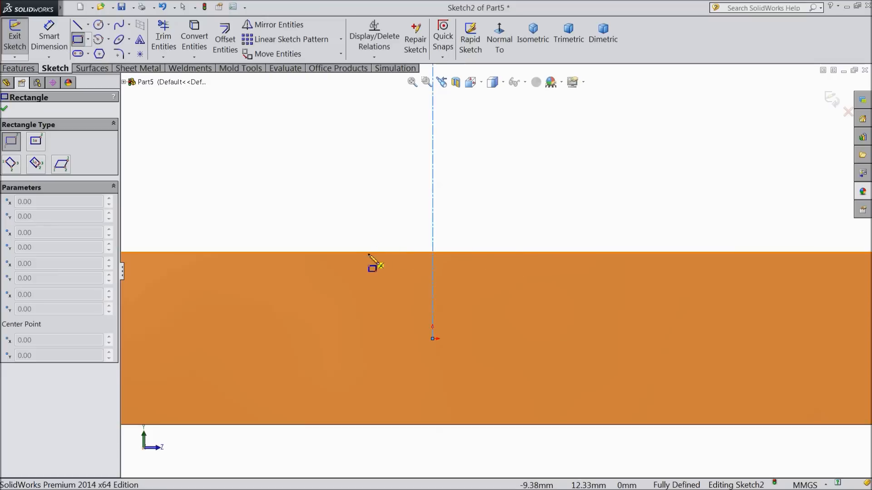
{"action": "mouse_move", "coordinate": [366, 253]}
{"action": "left_mouse_down"}
{"action": "mouse_move", "coordinate": [477, 218]}
{"action": "mouse_move", "coordinate": [553, 173]}
{"action": "left_mouse_up"}
{"action": "right_click", "coordinate": [581, 156]}
{"action": "left_click", "coordinate": [616, 114]}
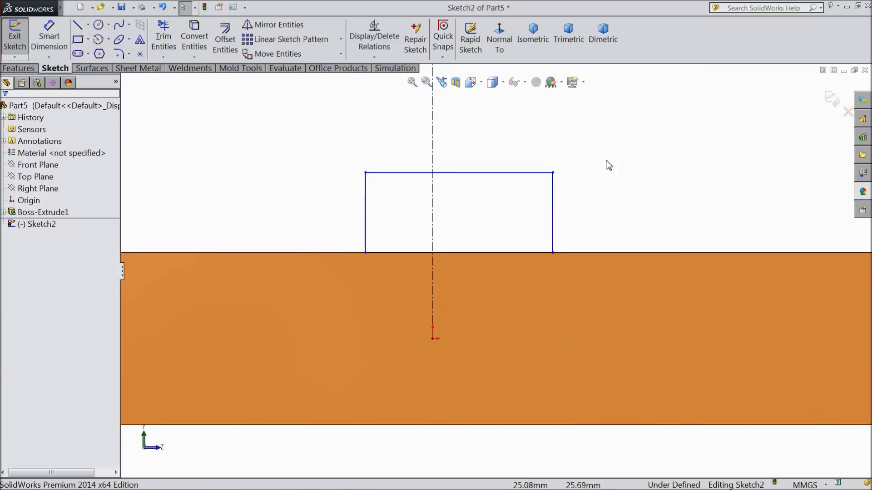
- Make the rectangle's two vertical sides symmetric about the vertical centerline
{"action": "left_click", "coordinate": [553, 211]}
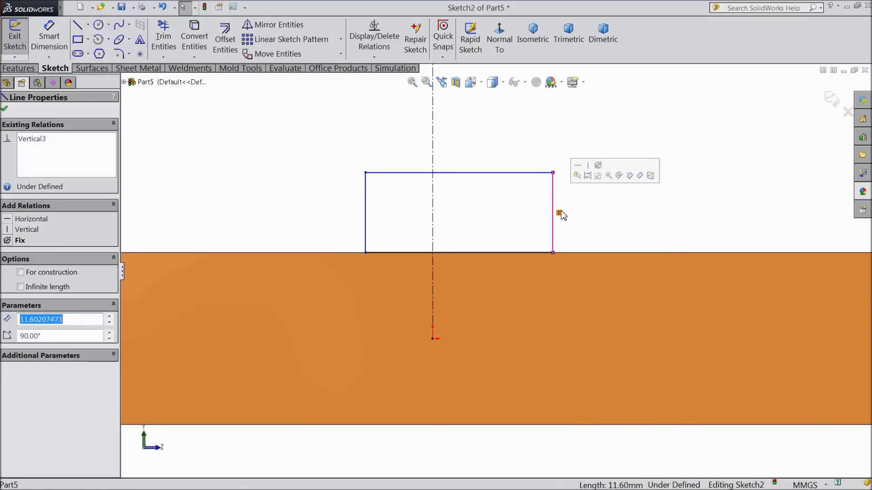
{"action": "left_click", "coordinate": [433, 220], "text": "ctrl"}
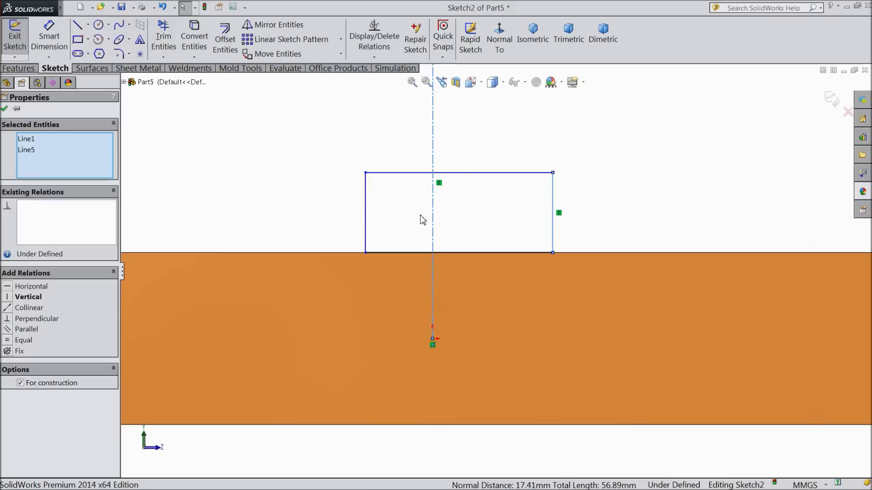
{"action": "left_click", "coordinate": [365, 220], "text": "ctrl"}
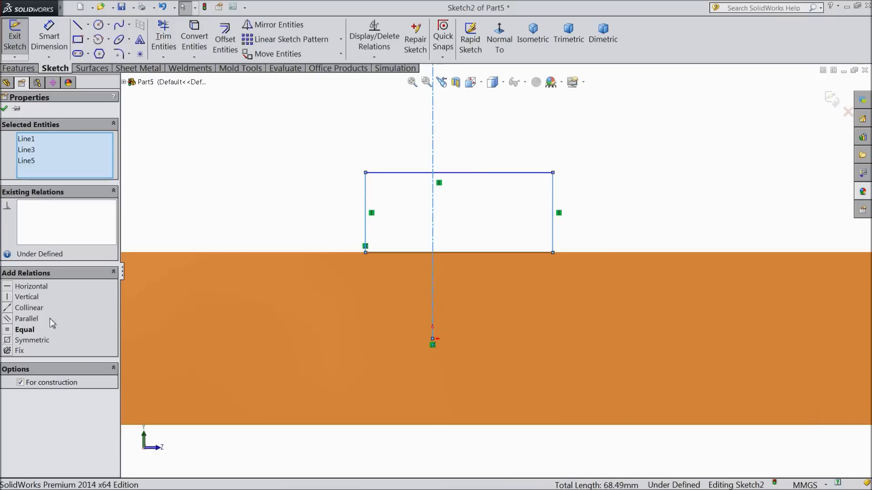
{"action": "left_click", "coordinate": [7, 344]}
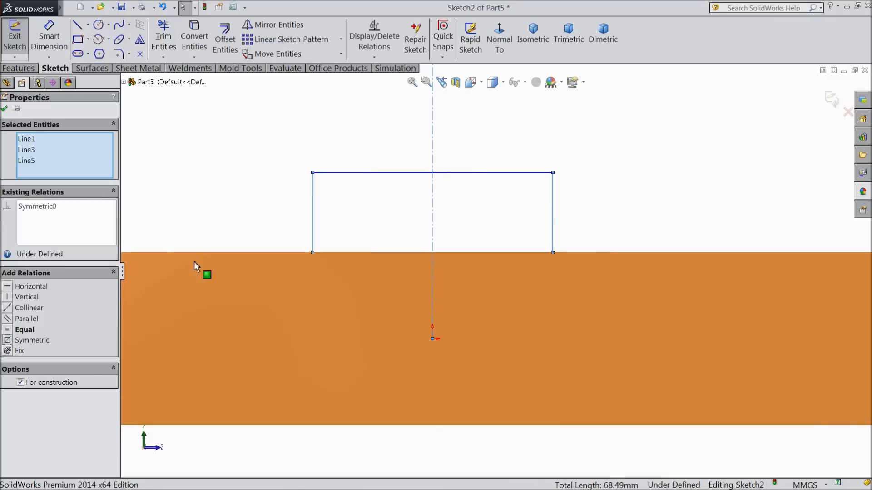
- Dimension the rectangle to 15 mm wide and 8 mm high
{"action": "left_click", "coordinate": [49, 36]}
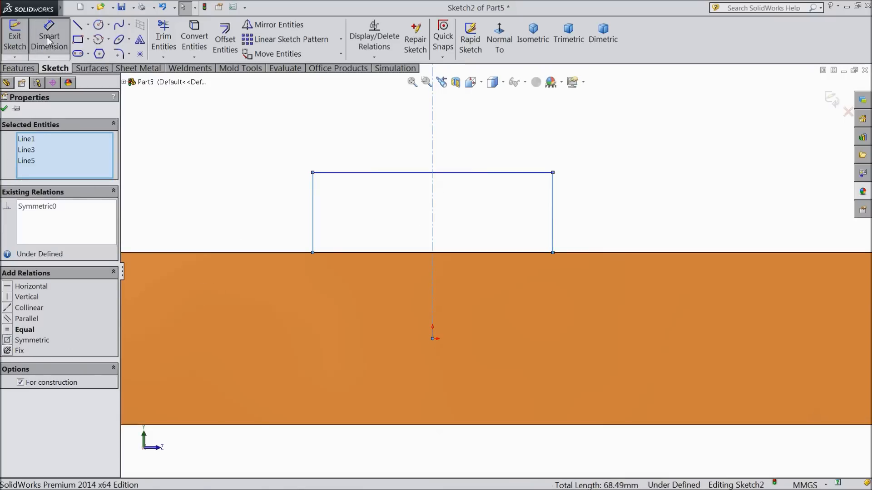
{"action": "left_click", "coordinate": [431, 254]}
{"action": "left_click", "coordinate": [411, 301]}
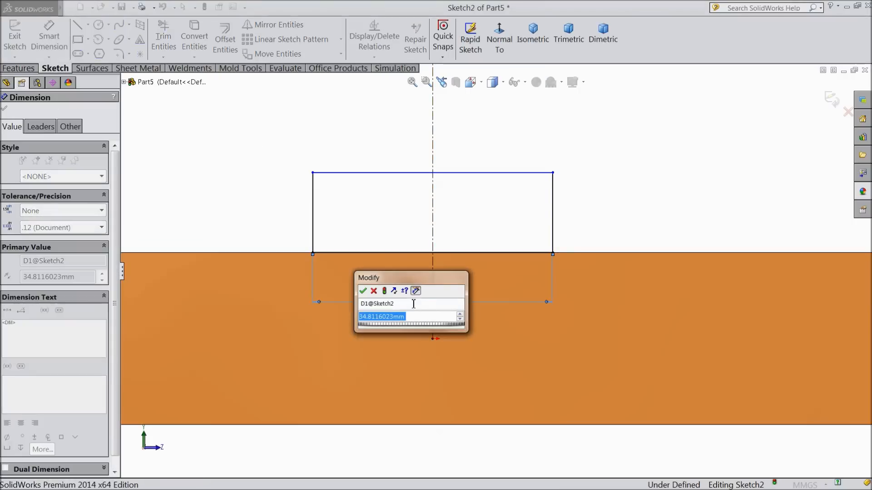
{"action": "type", "text": "15"}
{"action": "left_click", "coordinate": [367, 291]}
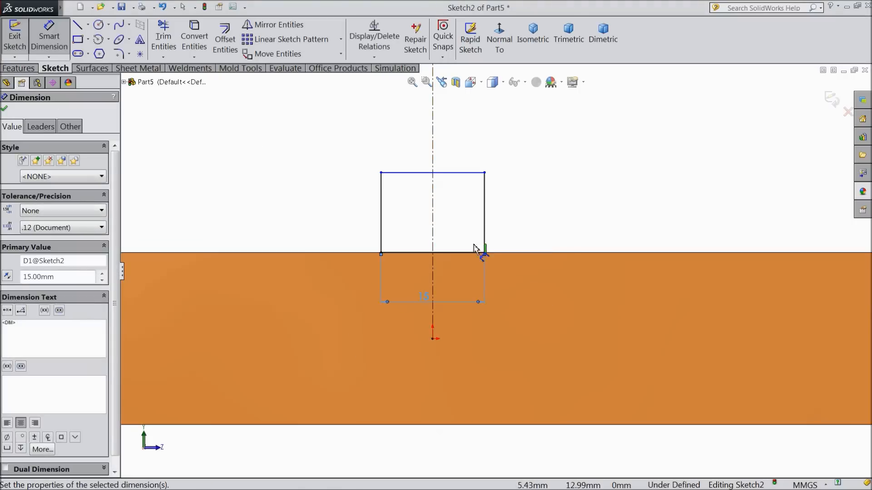
{"action": "left_click", "coordinate": [487, 212]}
{"action": "left_click", "coordinate": [576, 219]}
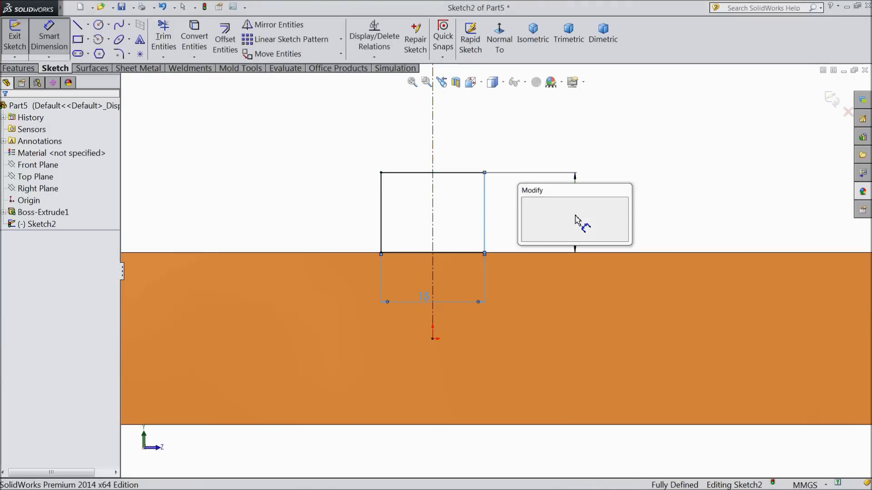
{"action": "type", "text": "8"}
{"action": "left_click", "coordinate": [526, 203]}
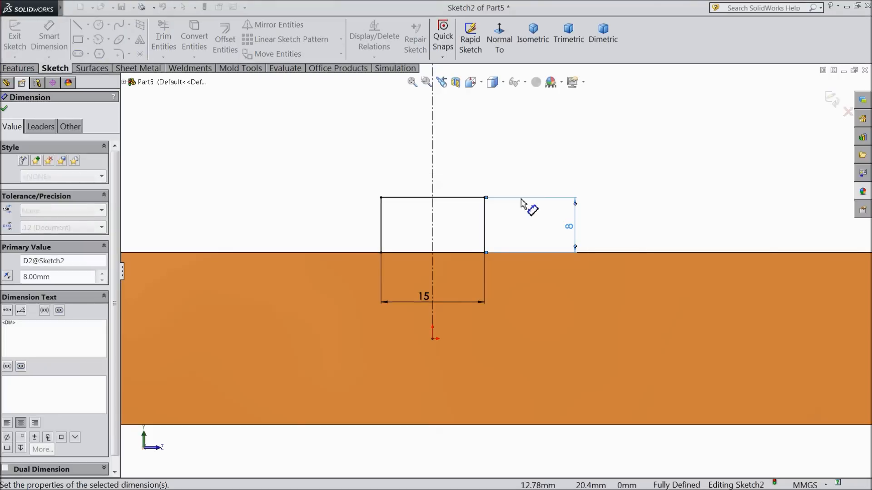
{"action": "left_click", "coordinate": [5, 108]}
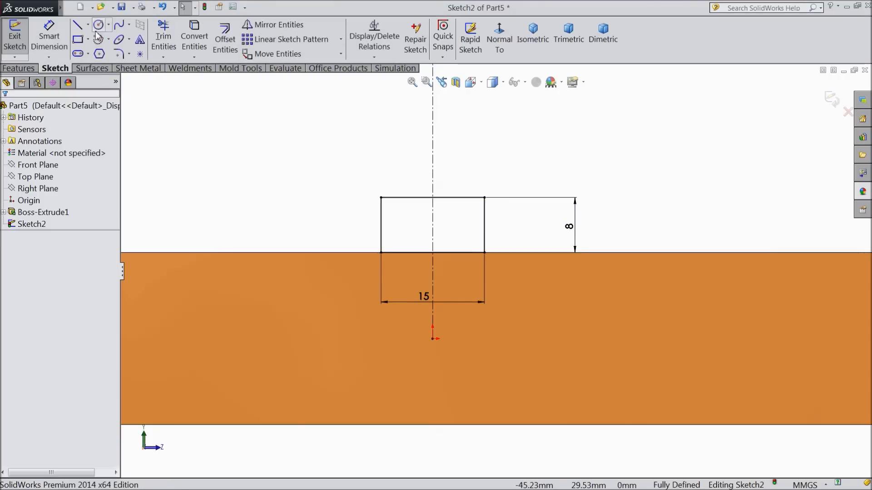
- Convert the rectangle's top edge to construction geometry and sketch a 7.5 mm radius circle from its midpoint to its left end
{"action": "left_click", "coordinate": [417, 198]}
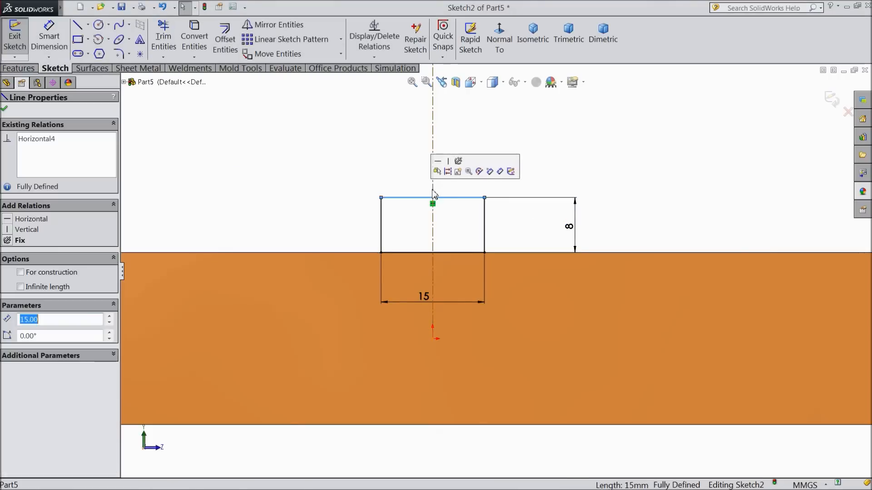
{"action": "left_click", "coordinate": [444, 173]}
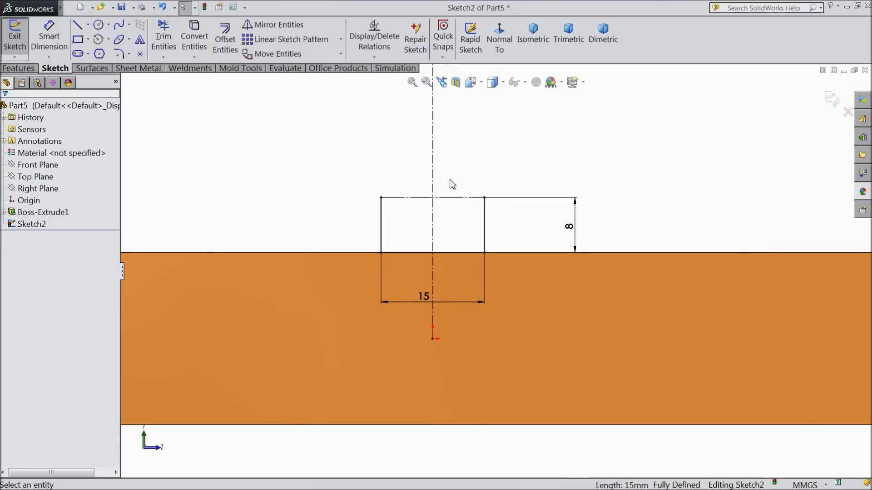
{"action": "left_click", "coordinate": [98, 25]}
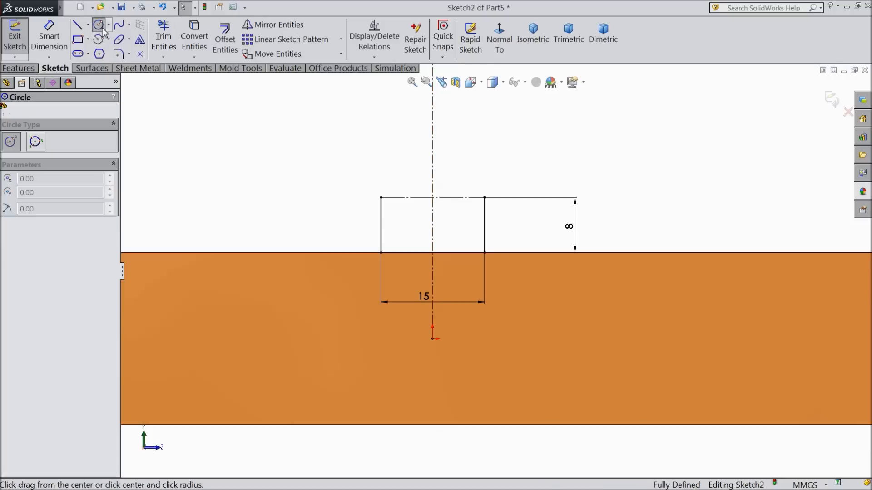
{"action": "left_click", "coordinate": [432, 197]}
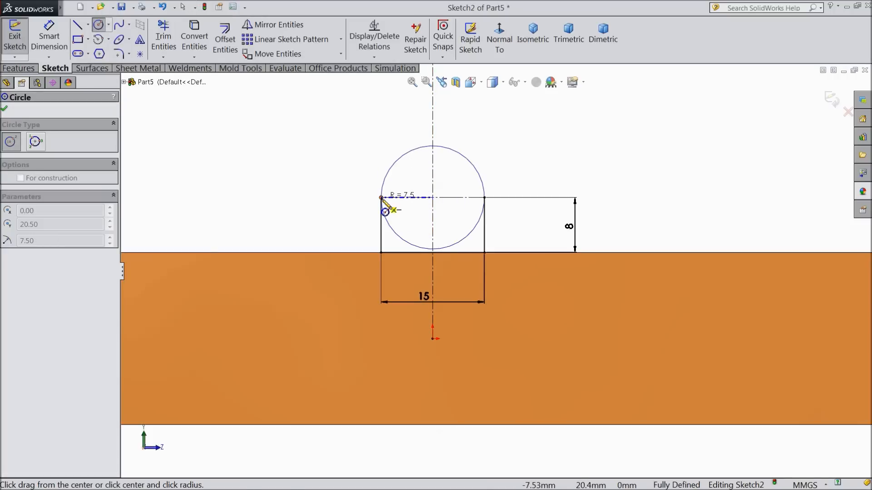
{"action": "left_click", "coordinate": [381, 198]}
- Sketch a smaller concentric circle inside the first one and dimension its diameter to 8 mm
{"action": "left_click", "coordinate": [432, 197]}
{"action": "left_click", "coordinate": [414, 212]}
{"action": "left_click", "coordinate": [49, 36]}
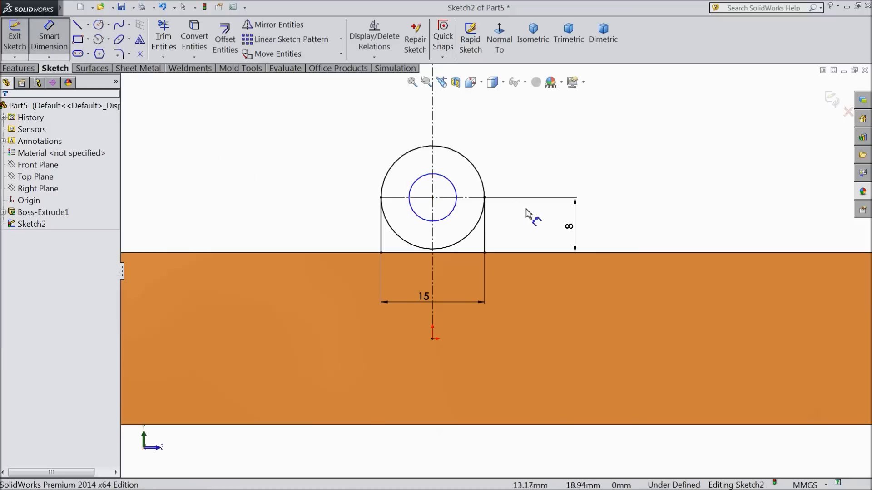
{"action": "left_click", "coordinate": [455, 194]}
{"action": "left_click", "coordinate": [492, 161]}
{"action": "type", "text": "8"}
{"action": "left_click", "coordinate": [442, 137]}
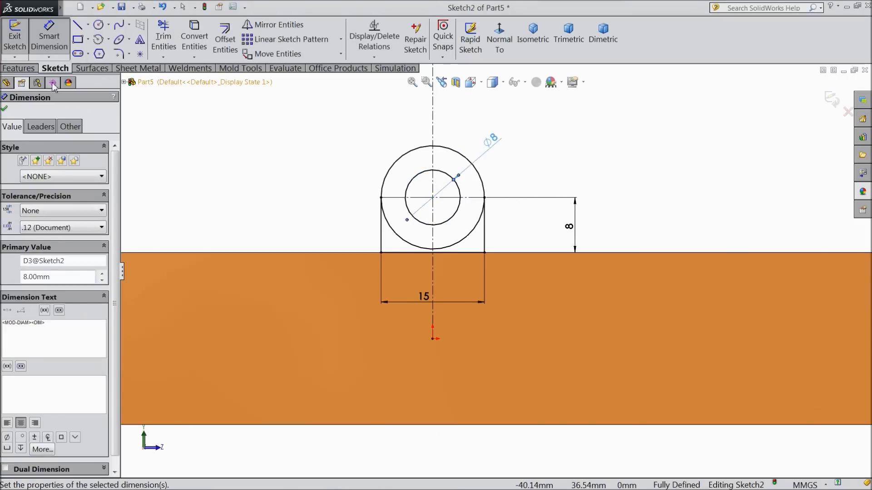
- Trim away the lower half of the outer circle so the lug profile has a rounded top over straight sides
{"action": "left_click", "coordinate": [5, 109]}
{"action": "left_click", "coordinate": [164, 38]}
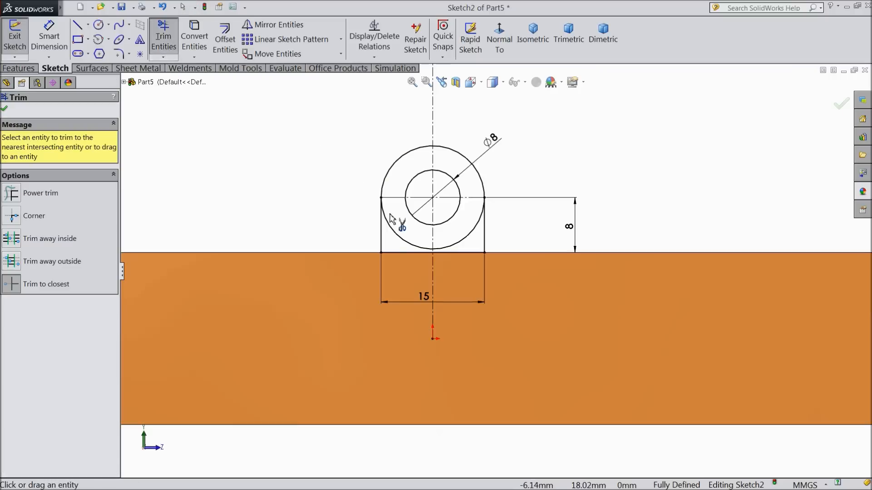
{"action": "left_click", "coordinate": [464, 239]}
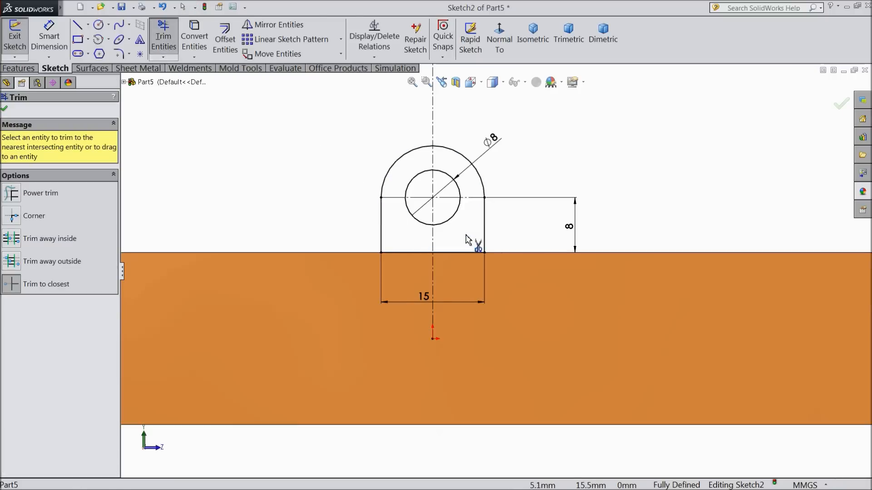
{"action": "left_click", "coordinate": [5, 110]}
- Extrude the lug profile 10 mm in the reversed direction, over the frame's top face, merged with the frame
{"action": "left_click", "coordinate": [19, 68]}
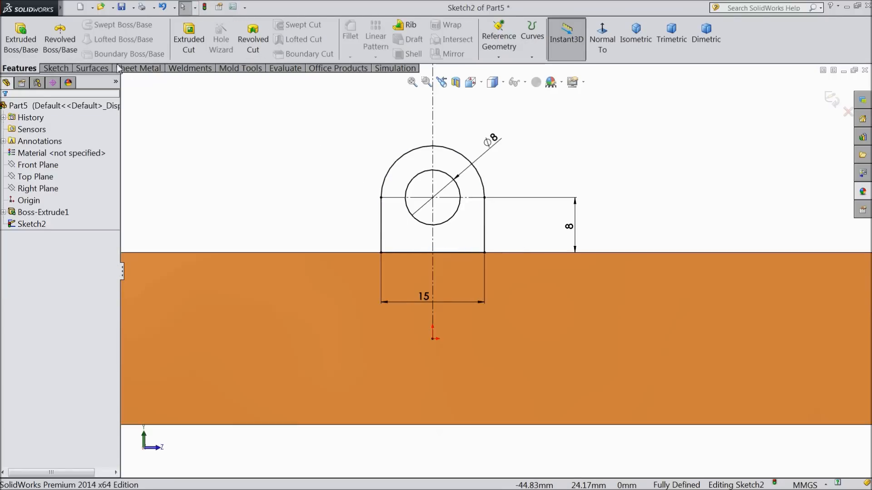
{"action": "left_click", "coordinate": [20, 38]}
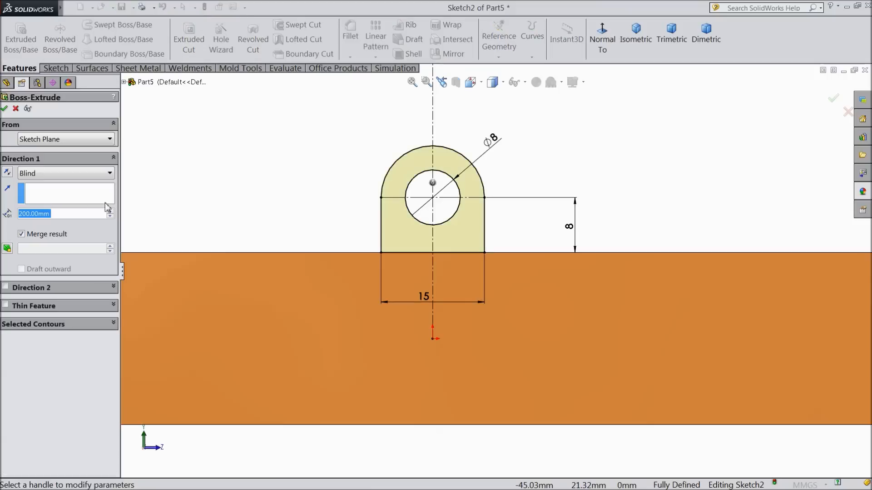
{"action": "scroll", "coordinate": [271, 226], "scroll_direction": "up", "scroll_amount": 5}
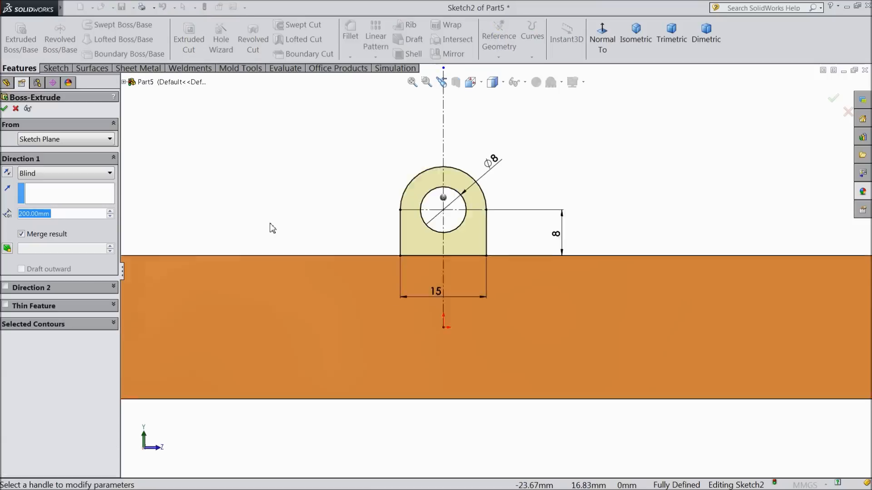
{"action": "middle_click_drag", "start_coordinate": [284, 202], "coordinate": [296, 257]}
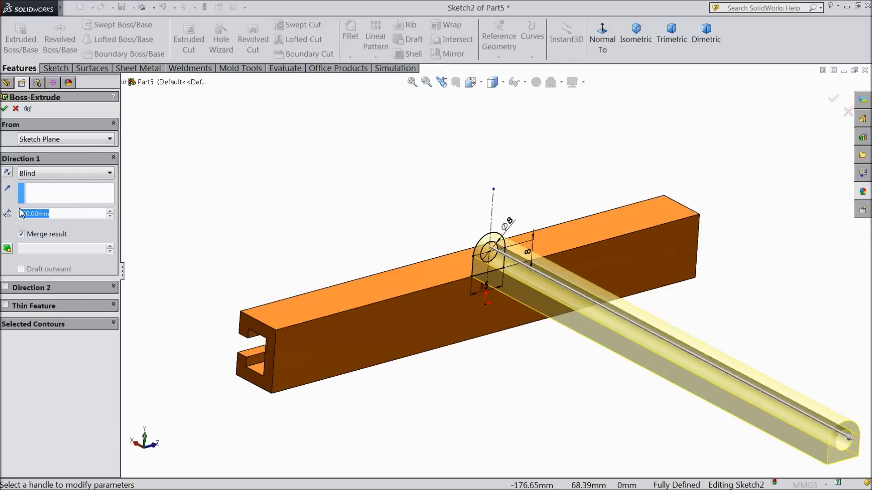
{"action": "type", "text": "10"}
{"action": "key", "text": "Return"}
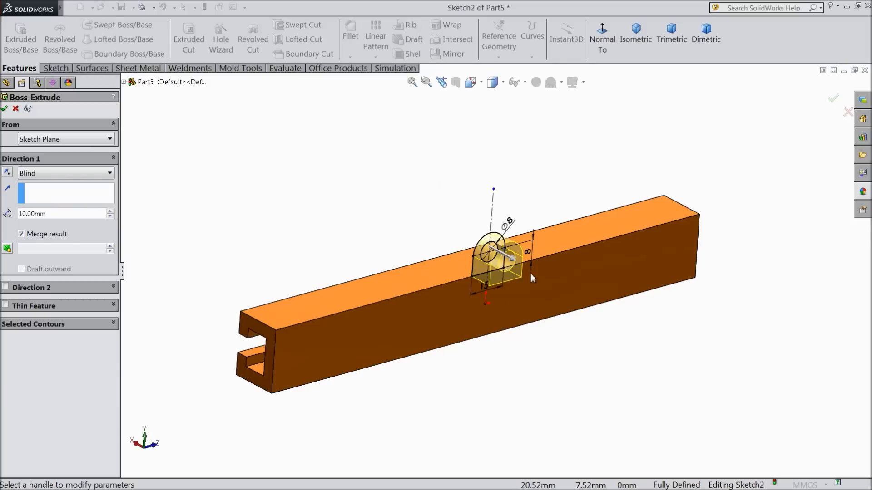
{"action": "scroll", "coordinate": [527, 274], "scroll_direction": "down", "scroll_amount": 3}
{"action": "left_click", "coordinate": [7, 174]}
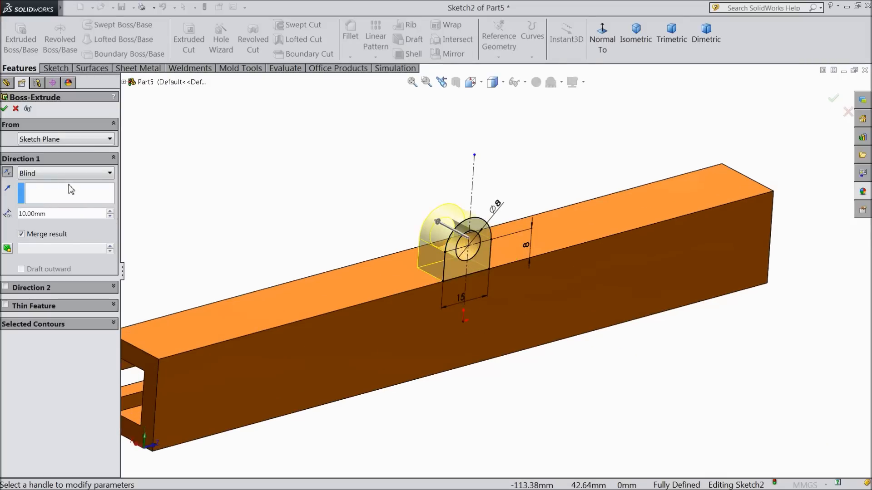
{"action": "left_click", "coordinate": [4, 109]}
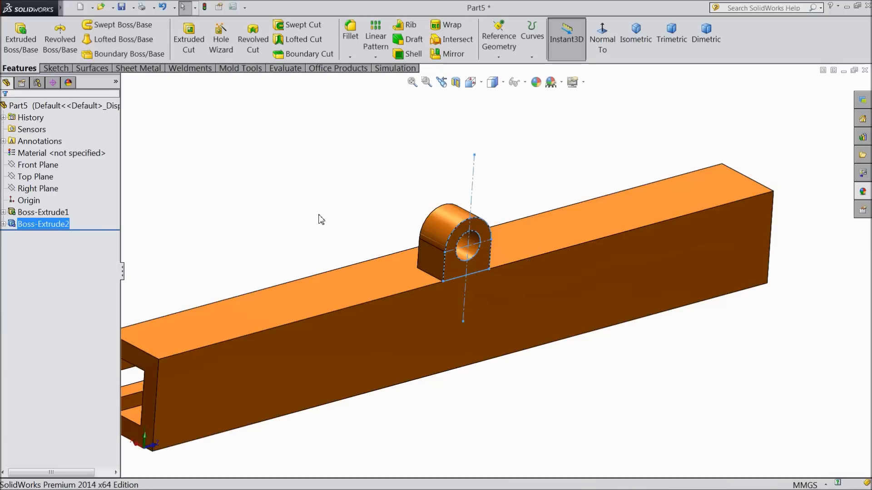
- Mirror the extruded lug about the Top Plane onto the frame's underside
{"action": "scroll", "coordinate": [323, 220], "scroll_direction": "up", "scroll_amount": 3}
{"action": "mouse_move", "coordinate": [322, 221]}
{"action": "middle_mouse_down"}
{"action": "mouse_move", "coordinate": [323, 238]}
{"action": "mouse_move", "coordinate": [324, 226]}
{"action": "middle_mouse_up"}
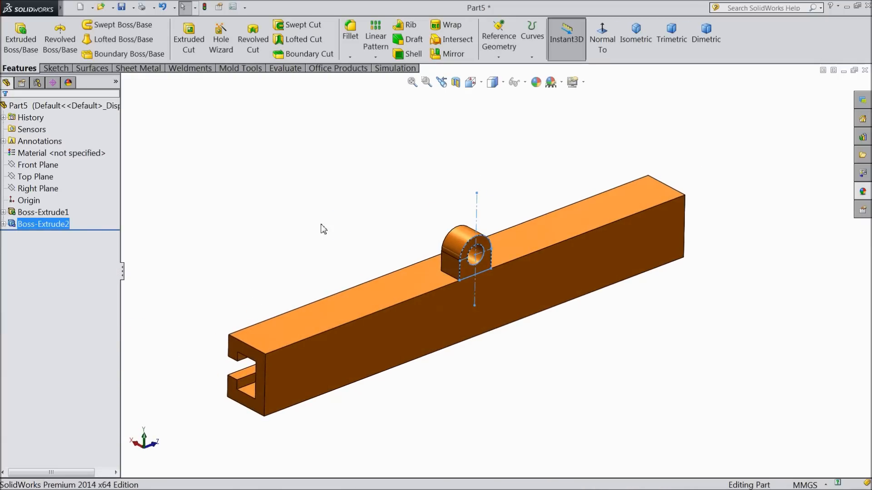
{"action": "left_click", "coordinate": [36, 177]}
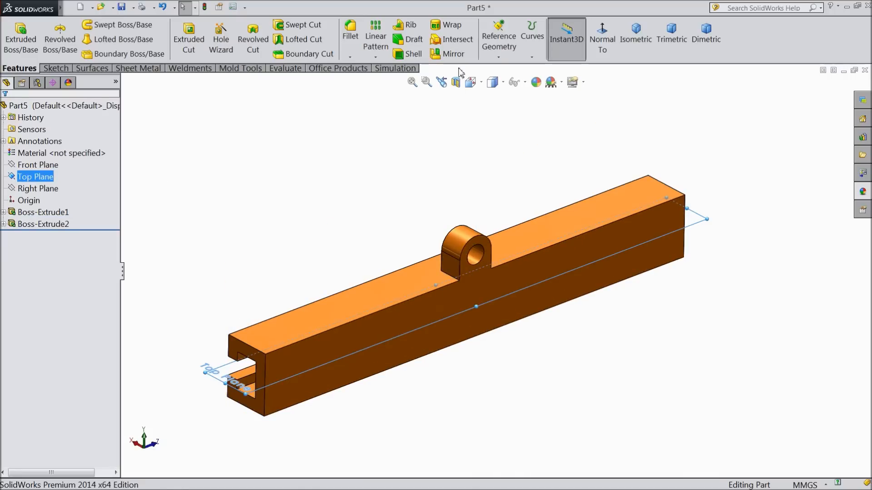
{"action": "left_click", "coordinate": [452, 54]}
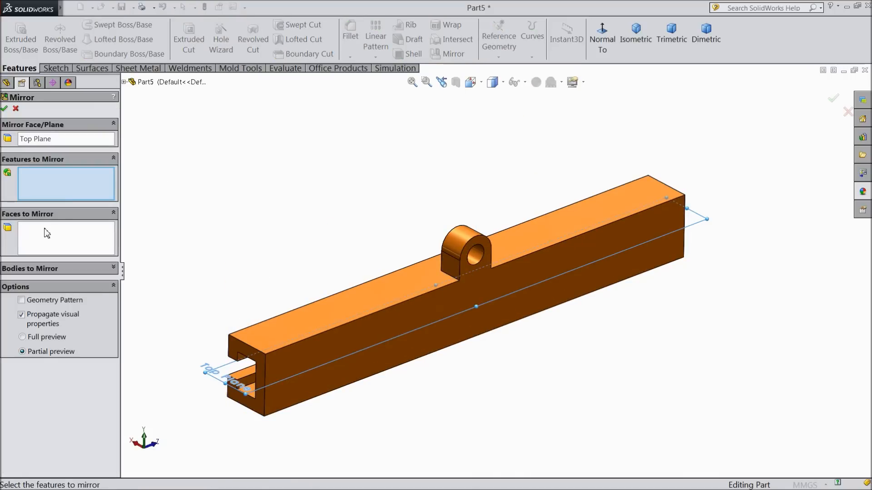
{"action": "left_click", "coordinate": [124, 82]}
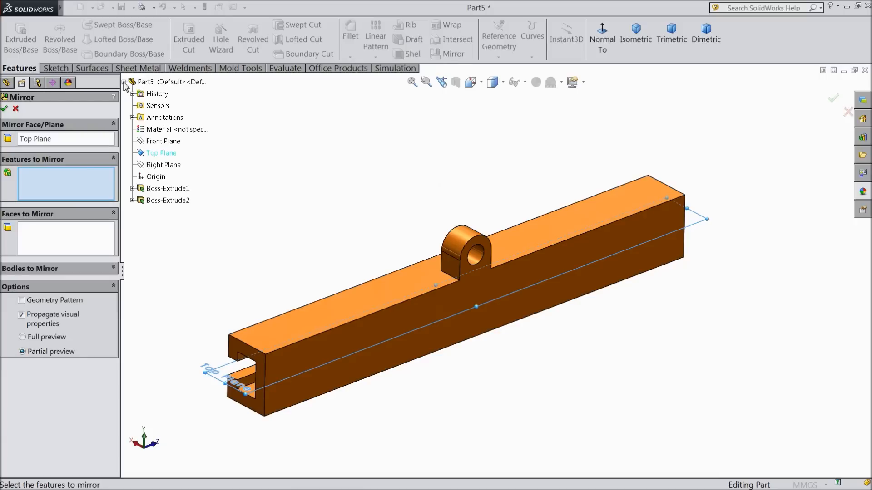
{"action": "left_click", "coordinate": [157, 203]}
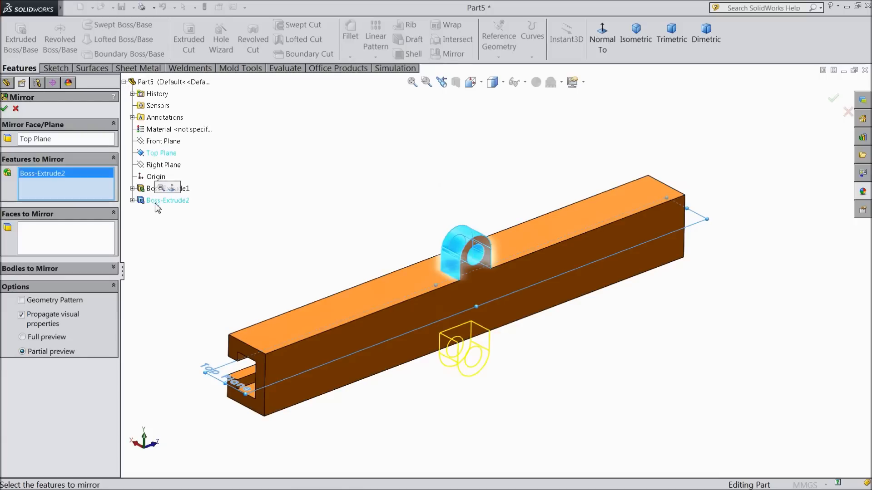
{"action": "left_click", "coordinate": [4, 108]}
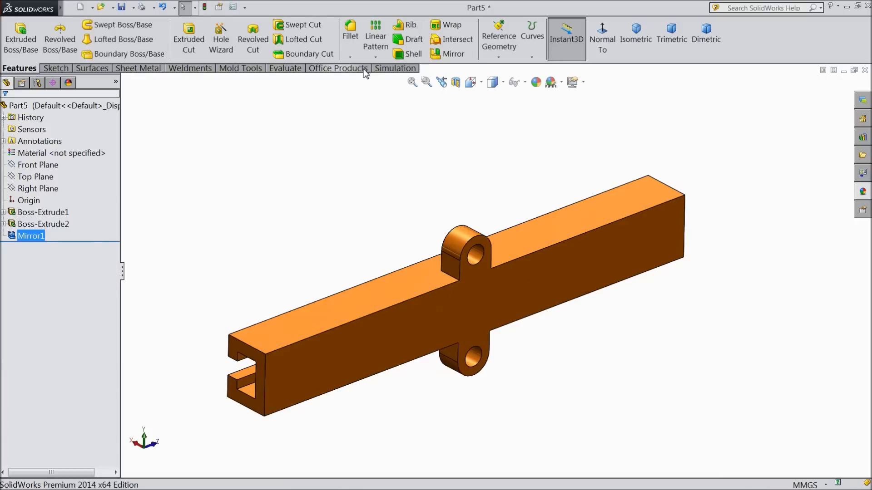
- Create a linear pattern of the mirrored lugs along the frame's long edge with 50 mm spacing and 2 instances
{"action": "left_click", "coordinate": [373, 45]}
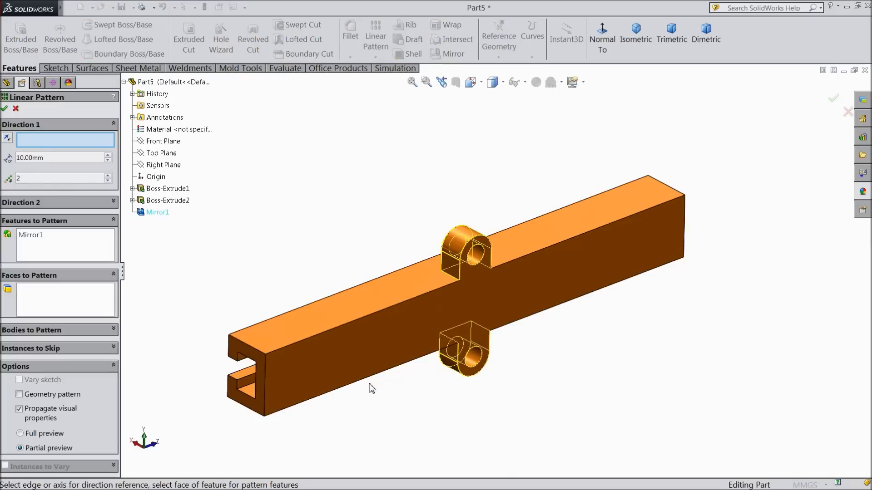
{"action": "left_click", "coordinate": [355, 326]}
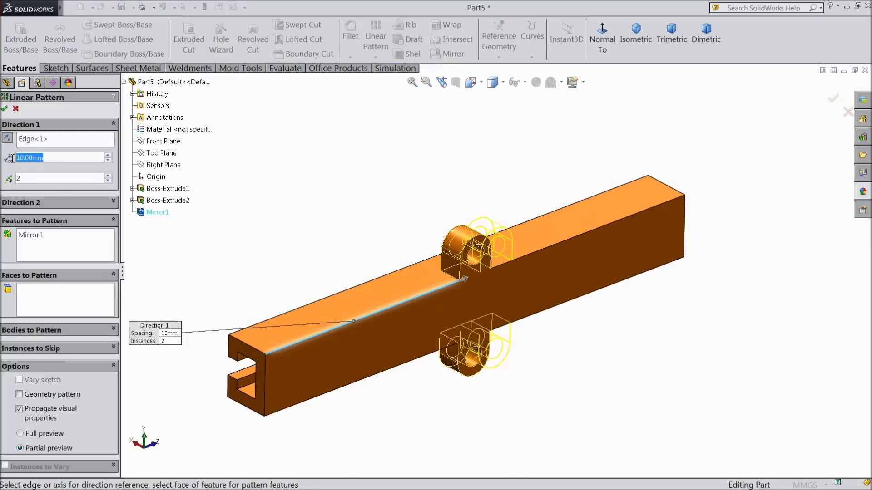
{"action": "type", "text": "50"}
{"action": "key", "text": "Return"}
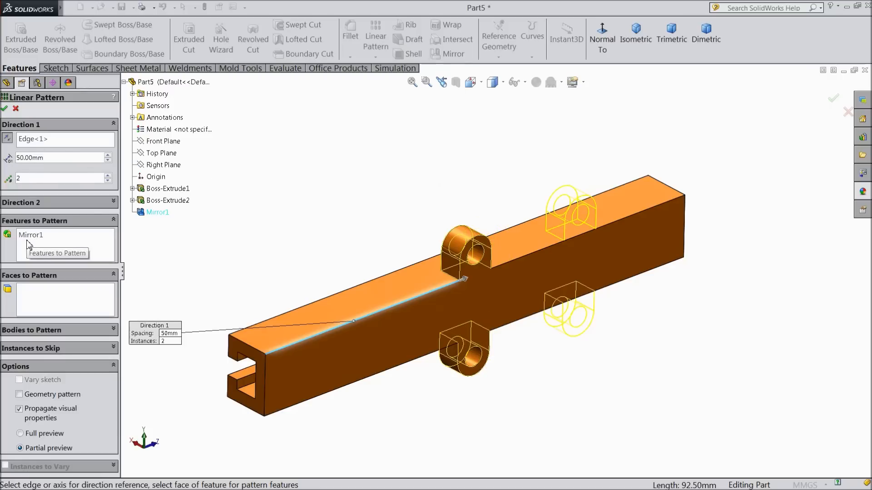
{"action": "left_click", "coordinate": [4, 110]}
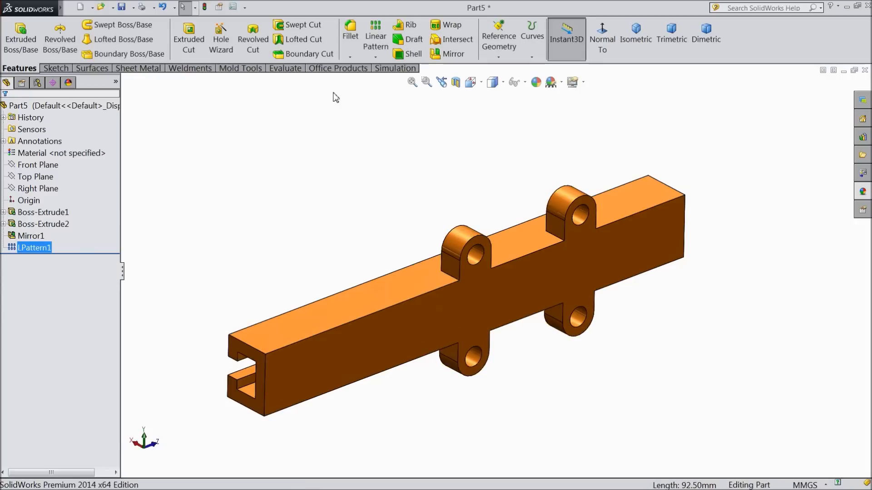
- Pattern only the Mirror1 lugs along the same edge in the reversed direction, with 50 mm spacing and 2 instances
{"action": "left_click", "coordinate": [377, 45]}
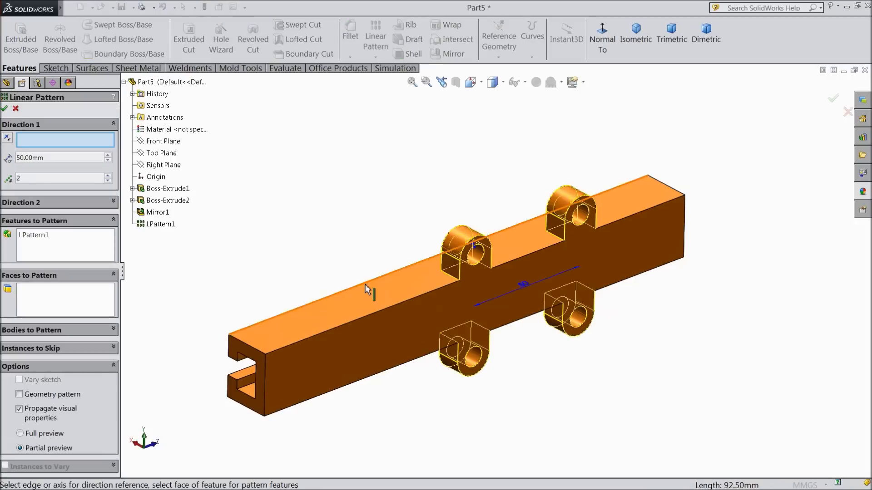
{"action": "left_click", "coordinate": [355, 323]}
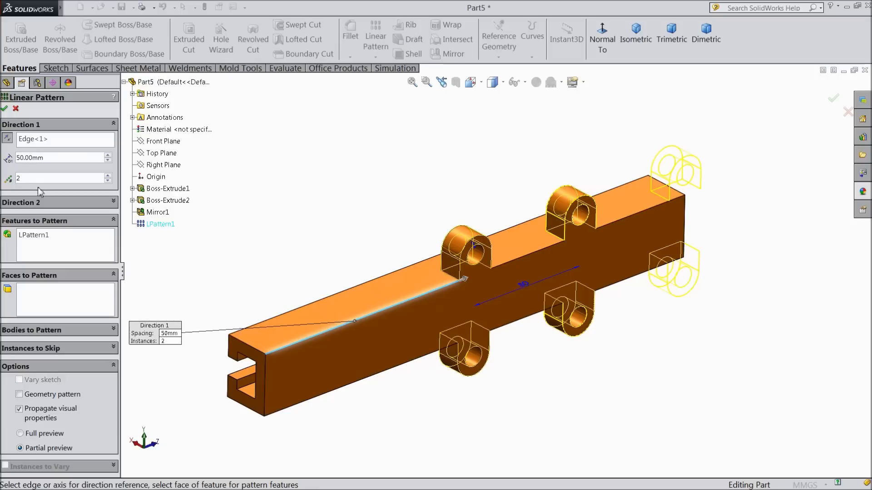
{"action": "right_click", "coordinate": [50, 238]}
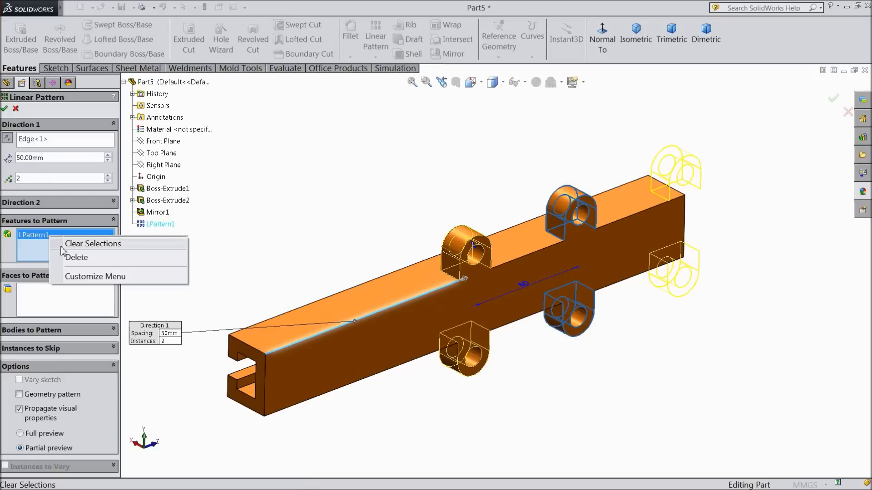
{"action": "left_click", "coordinate": [72, 245]}
{"action": "left_click", "coordinate": [157, 212]}
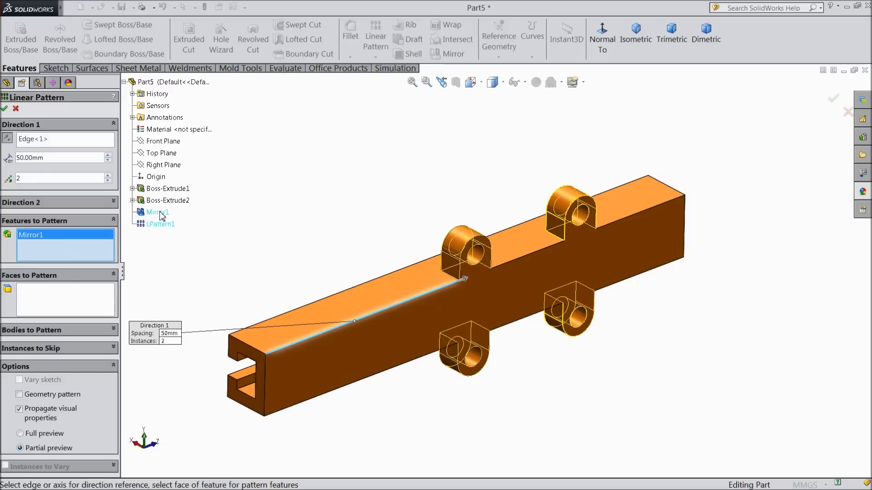
{"action": "left_click", "coordinate": [8, 139]}
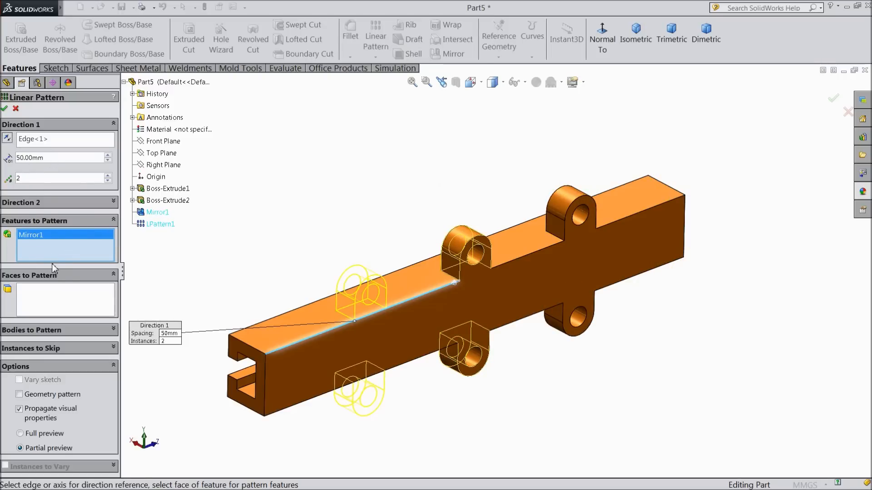
{"action": "left_click", "coordinate": [4, 110]}
- Set up a 1 mm constant-size fillet on the frame's large flat side face and its top face
{"action": "mouse_move", "coordinate": [252, 260]}
{"action": "middle_mouse_down"}
{"action": "mouse_move", "coordinate": [219, 235]}
{"action": "mouse_move", "coordinate": [284, 237]}
{"action": "mouse_move", "coordinate": [255, 236]}
{"action": "mouse_move", "coordinate": [251, 246]}
{"action": "mouse_move", "coordinate": [267, 240]}
{"action": "mouse_move", "coordinate": [259, 251]}
{"action": "middle_mouse_up"}
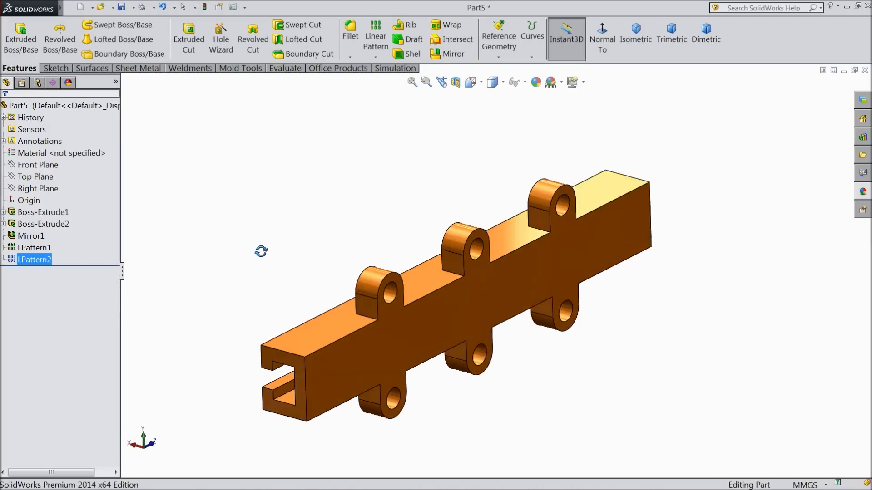
{"action": "left_click", "coordinate": [357, 52]}
{"action": "type", "text": "1"}
{"action": "key", "text": "Return"}
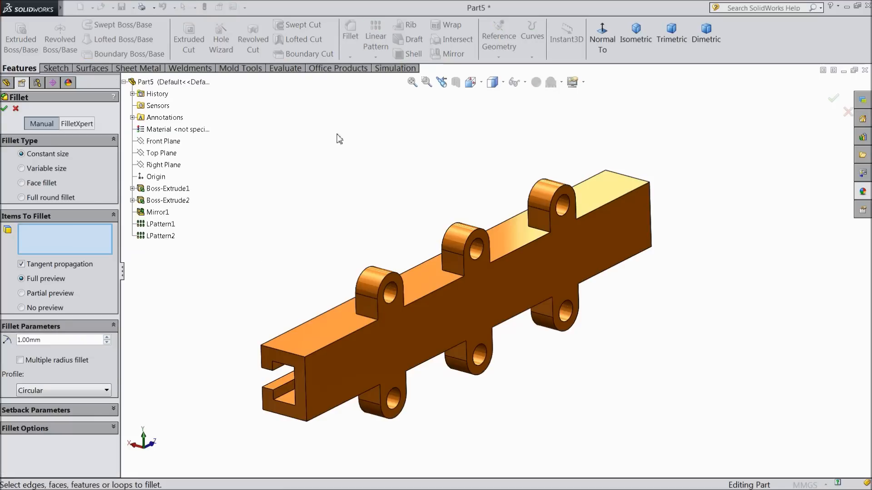
{"action": "scroll", "coordinate": [443, 308], "scroll_direction": "down", "scroll_amount": 2}
{"action": "left_click", "coordinate": [442, 302]}
{"action": "scroll", "coordinate": [437, 316], "scroll_direction": "up", "scroll_amount": 2}
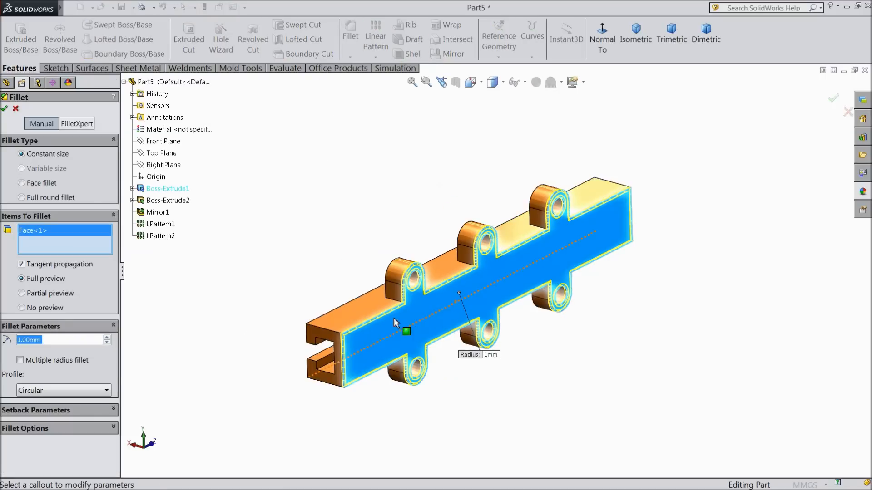
{"action": "left_click", "coordinate": [362, 312]}
{"action": "scroll", "coordinate": [360, 317], "scroll_direction": "down", "scroll_amount": 2}
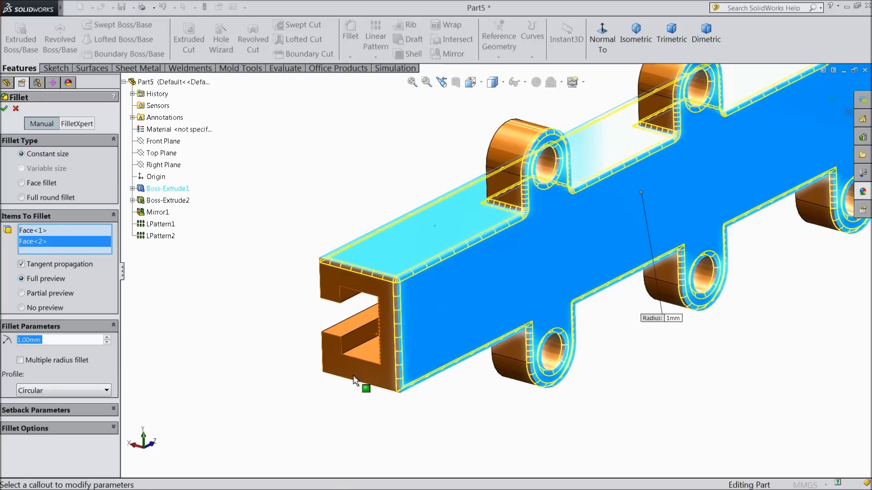
- Add the frame's underside, a slot edge and the two lip faces beside the slot to the fillet, and apply it
{"action": "middle_click_drag", "start_coordinate": [389, 413], "coordinate": [439, 310]}
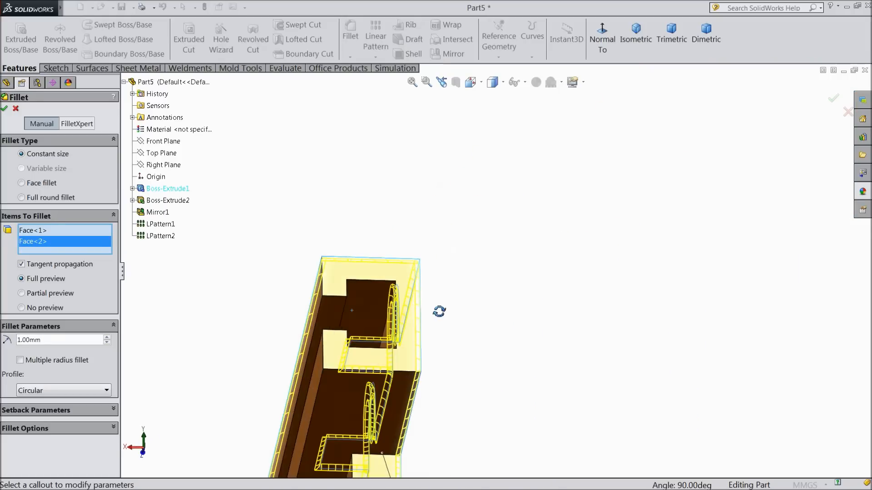
{"action": "left_click", "coordinate": [339, 389]}
{"action": "middle_click_drag", "start_coordinate": [285, 300], "coordinate": [336, 358]}
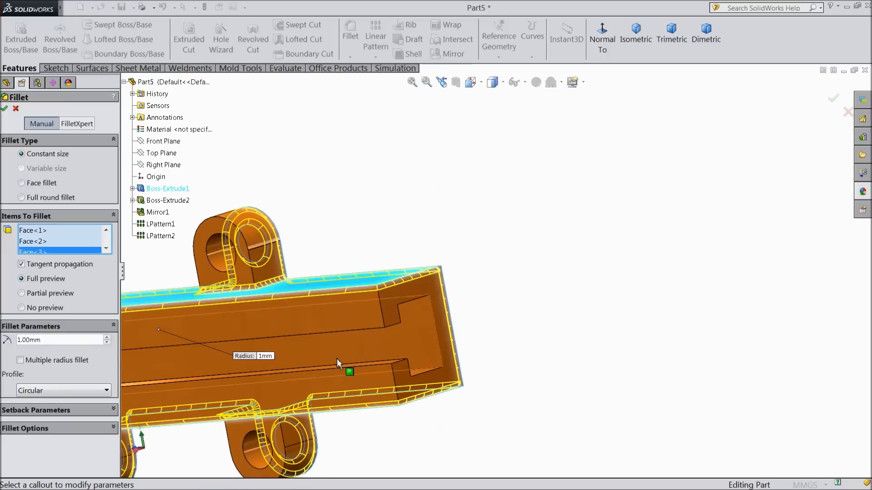
{"action": "left_click", "coordinate": [347, 374]}
{"action": "left_click", "coordinate": [351, 318]}
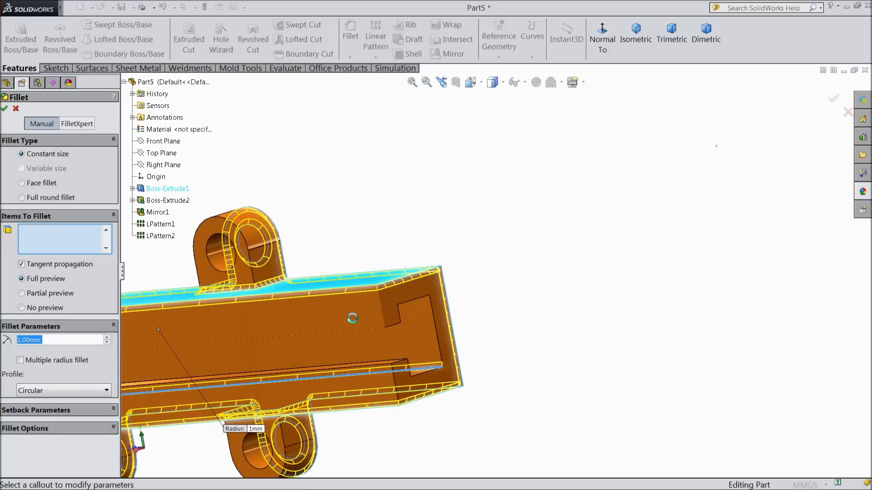
{"action": "left_click", "coordinate": [382, 382]}
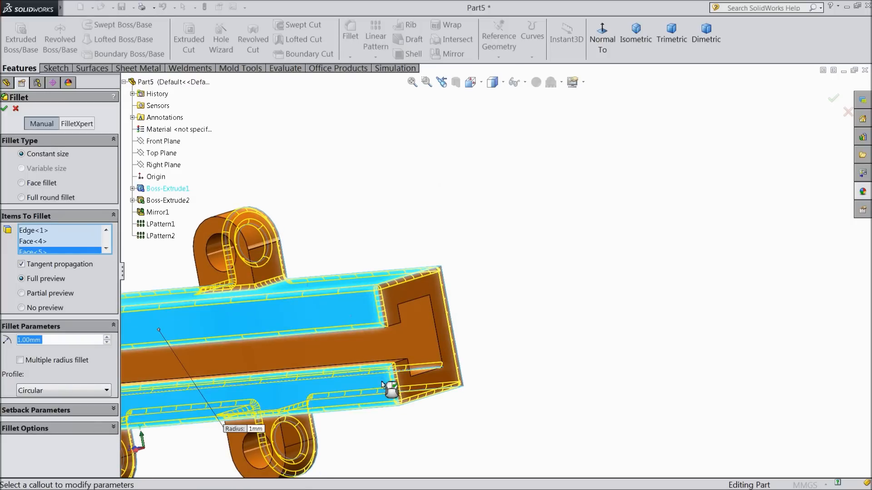
{"action": "scroll", "coordinate": [291, 299], "scroll_direction": "up", "scroll_amount": 4}
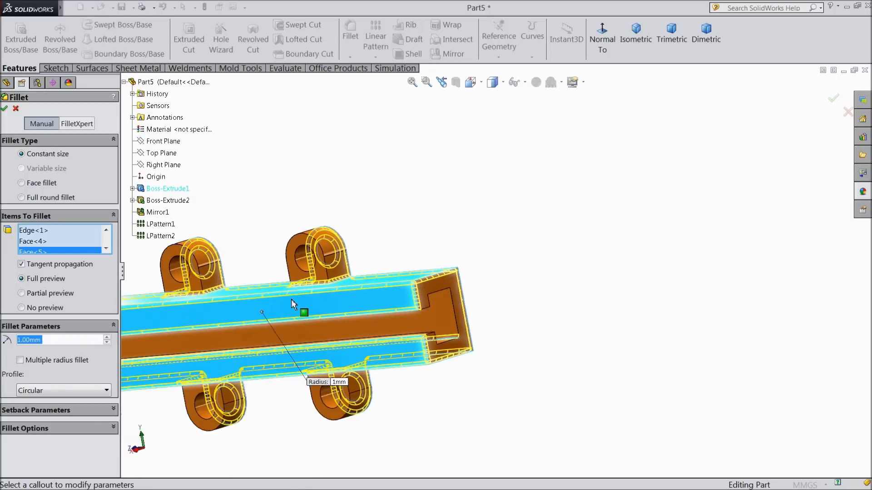
{"action": "left_click", "coordinate": [4, 109]}
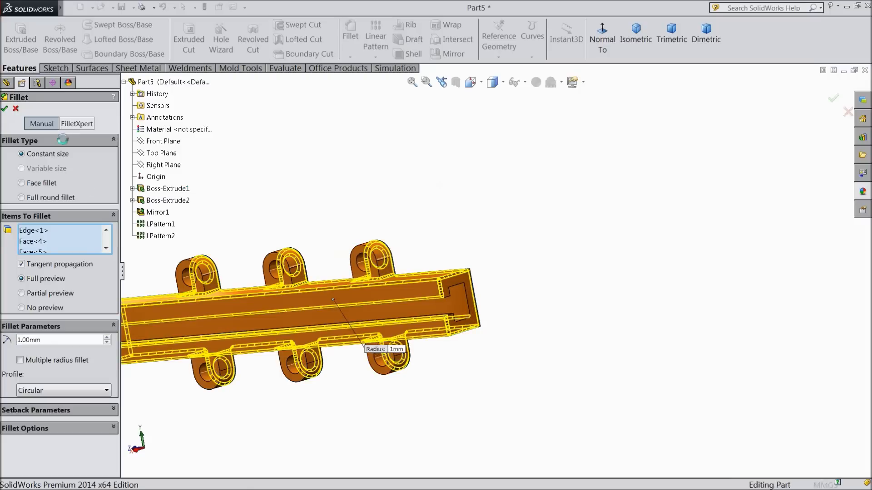
- Fillet the front outline edges of all six pivot lugs with a 1 mm constant-size radius
{"action": "left_click", "coordinate": [350, 30]}
{"action": "scroll", "coordinate": [338, 274], "scroll_direction": "down", "scroll_amount": 3}
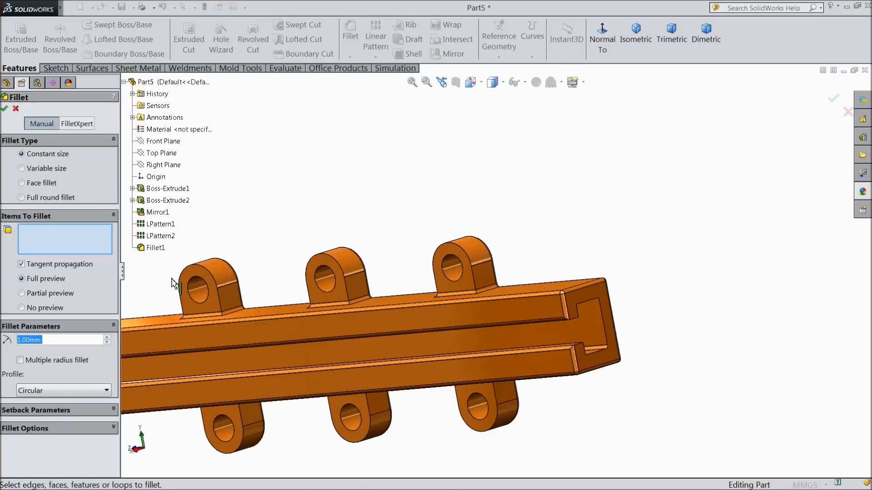
{"action": "left_click", "coordinate": [346, 287]}
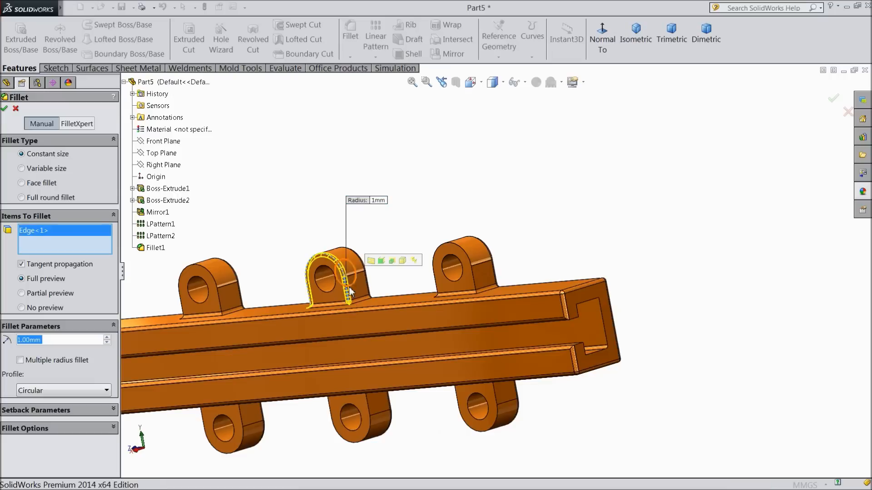
{"action": "left_click", "coordinate": [436, 285]}
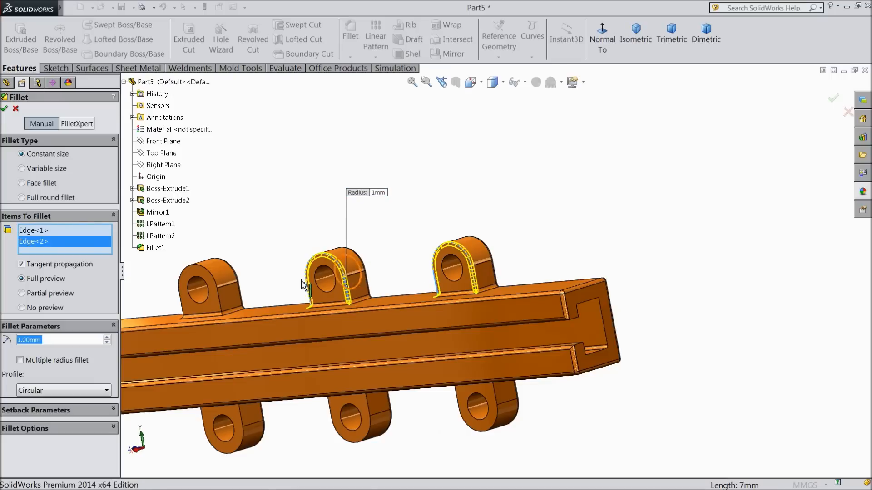
{"action": "left_click", "coordinate": [219, 301]}
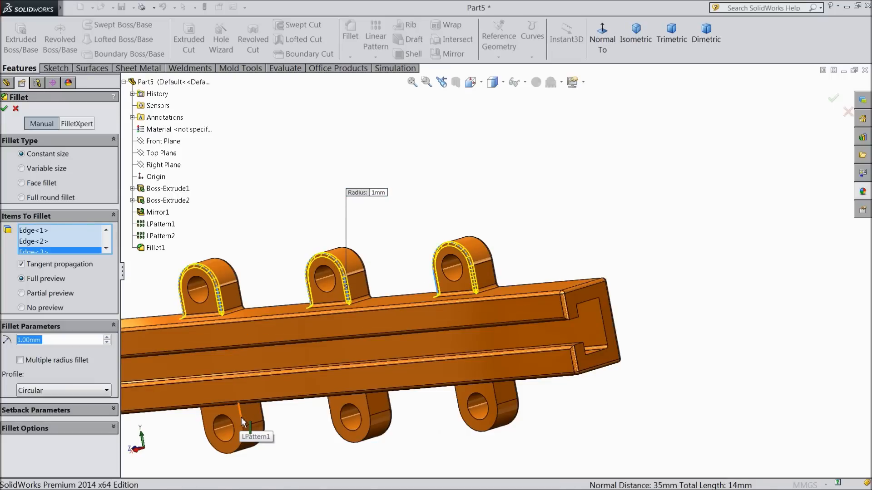
{"action": "left_click", "coordinate": [241, 417]}
{"action": "left_click", "coordinate": [369, 409]}
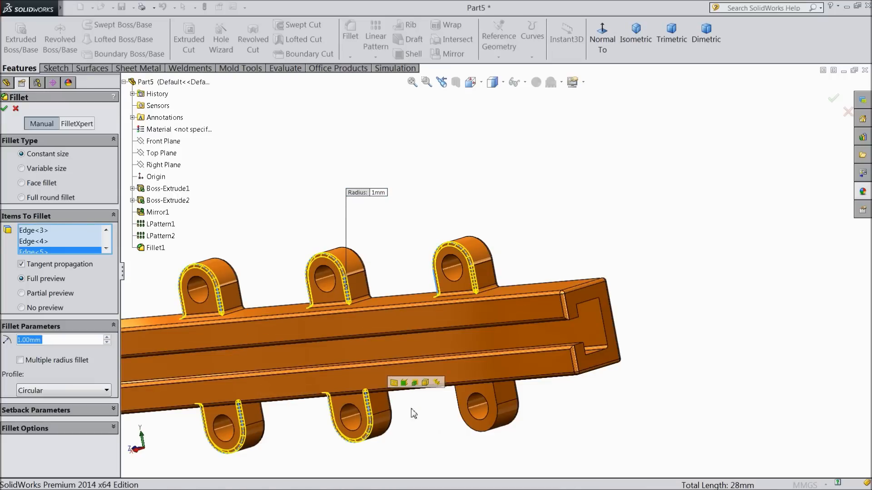
{"action": "left_click", "coordinate": [458, 403]}
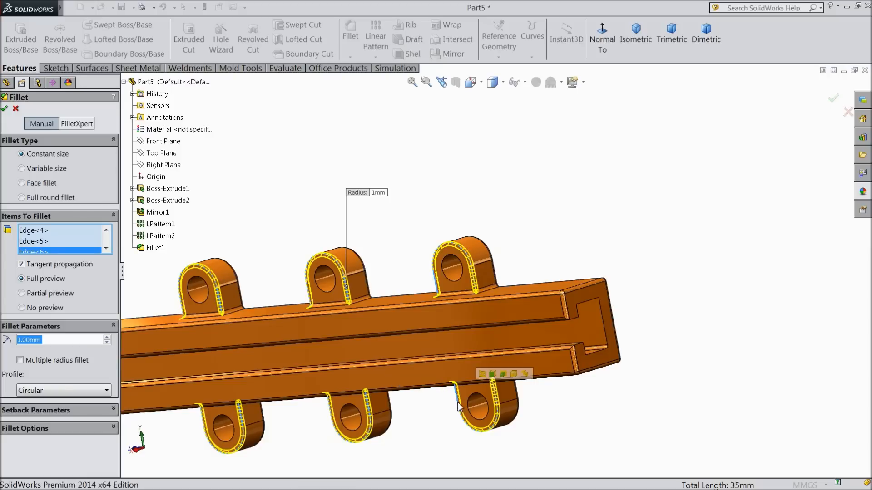
{"action": "left_click", "coordinate": [6, 109]}
- Save the part as Slider Slot in the 4 Bar Quick return mechanism folder
{"action": "left_click", "coordinate": [636, 34]}
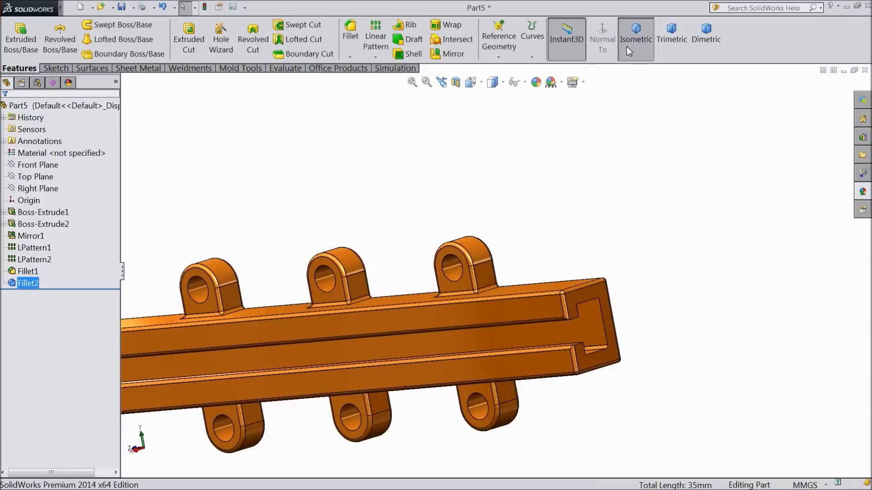
{"action": "middle_click_drag", "start_coordinate": [509, 342], "coordinate": [521, 325]}
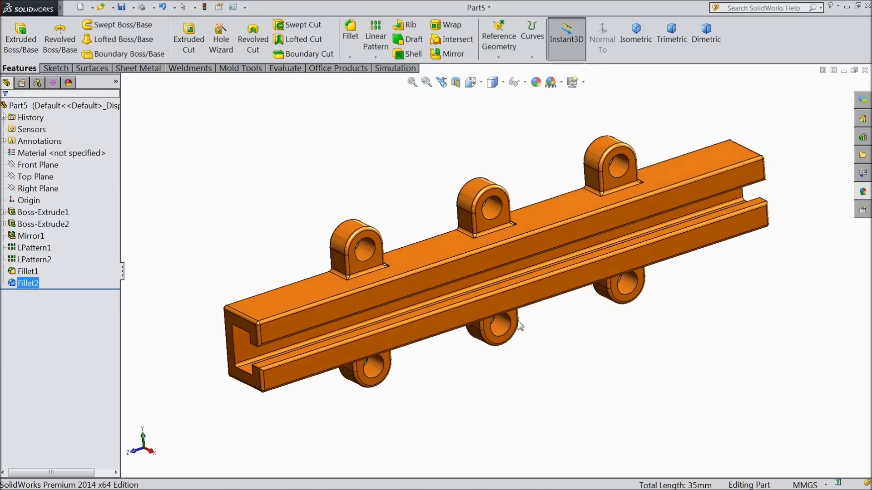
{"action": "left_click", "coordinate": [122, 8]}
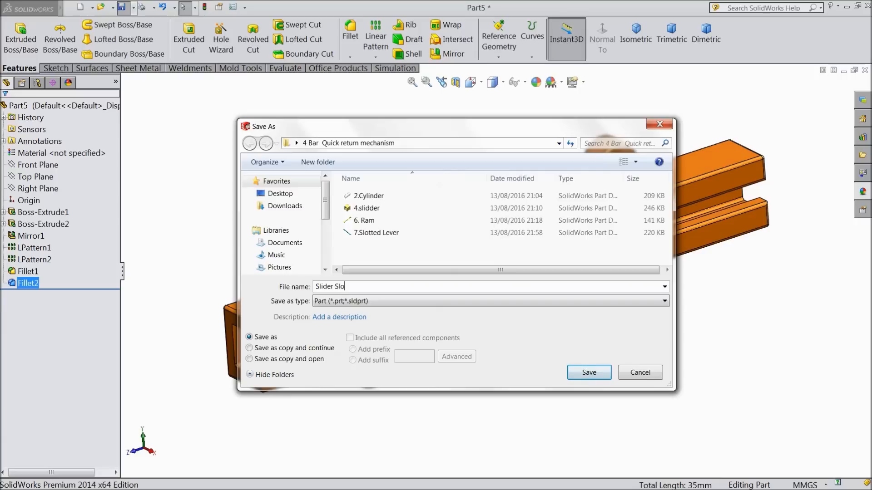
{"action": "type", "text": "Slider Slot"}
{"action": "left_click", "coordinate": [588, 371]}
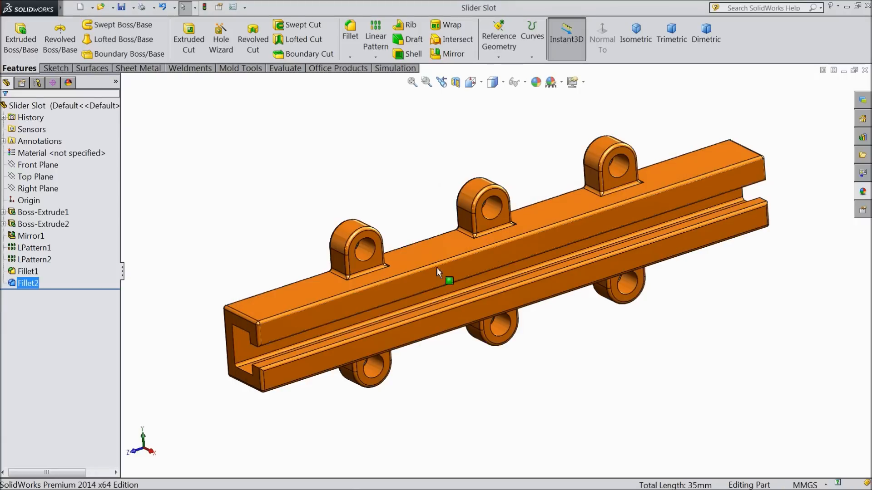
- Scale the body uniformly about its centroid by a factor of 1.23474 and save the part
{"action": "mouse_move", "coordinate": [63, 12]}
{"action": "left_click", "coordinate": [139, 8]}
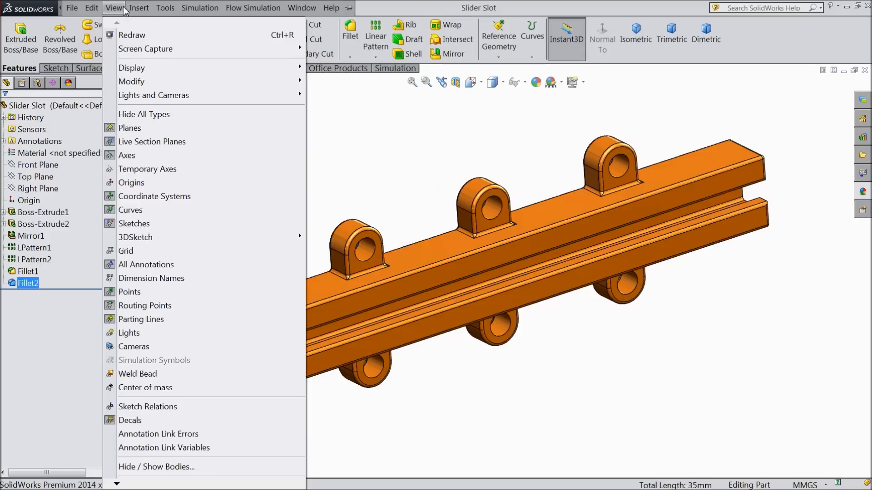
{"action": "left_click", "coordinate": [132, 9]}
{"action": "left_click", "coordinate": [132, 9]}
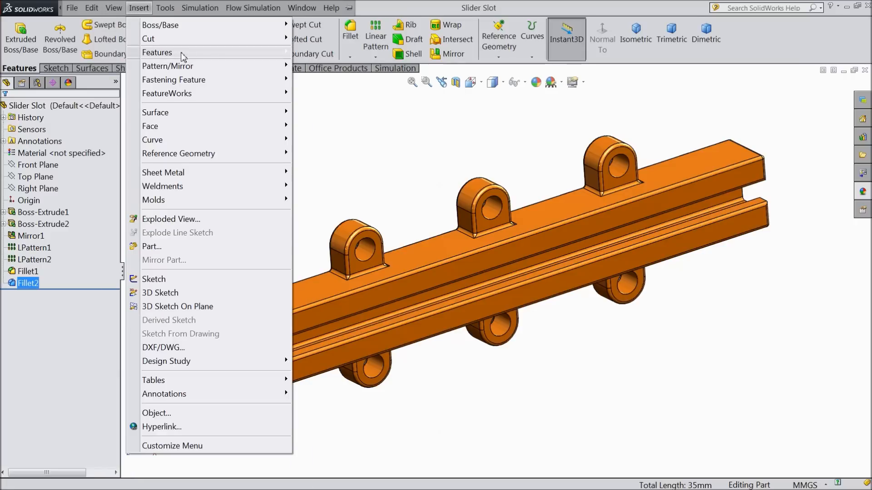
{"action": "mouse_move", "coordinate": [208, 52]}
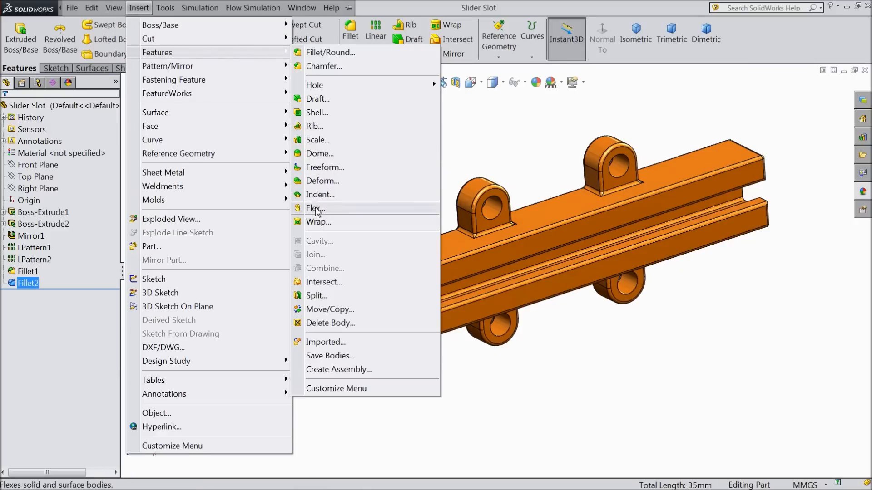
{"action": "left_click", "coordinate": [317, 141]}
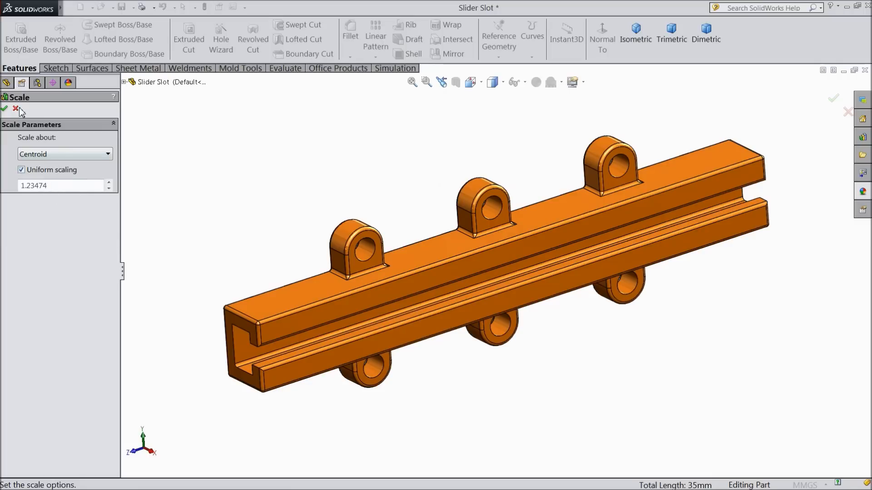
{"action": "left_click", "coordinate": [4, 109]}
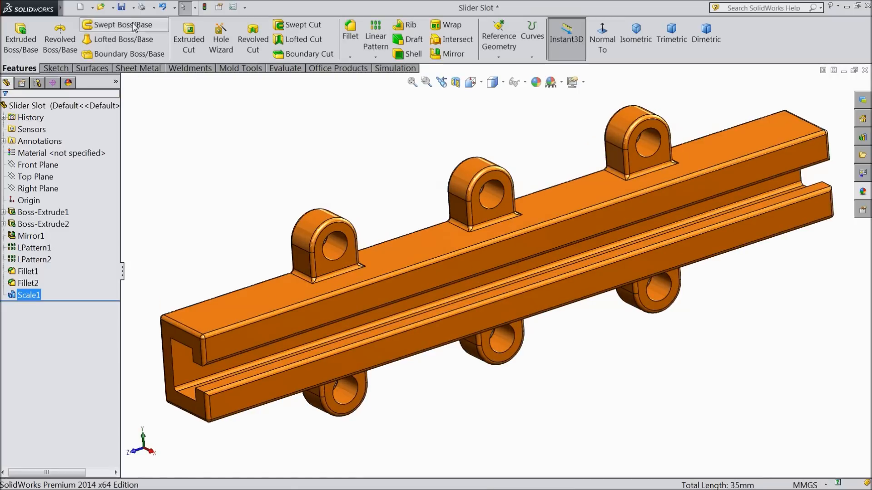
{"action": "left_click", "coordinate": [123, 7]}
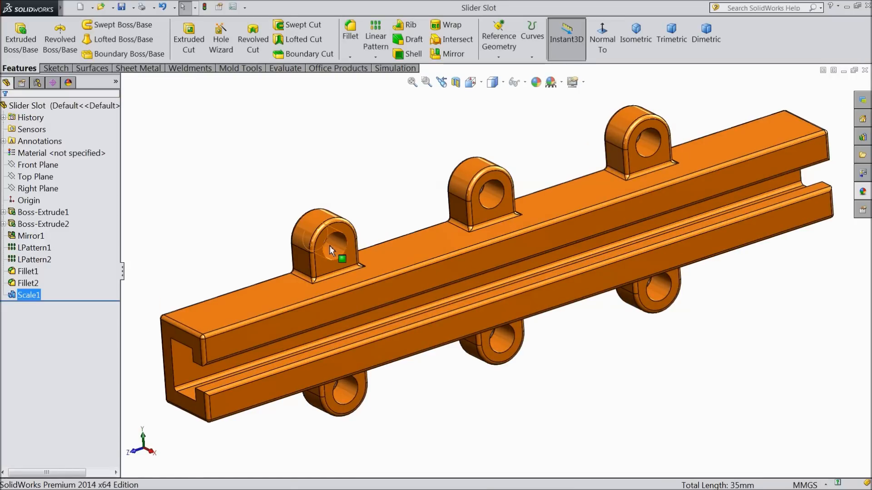
{"action": "middle_click_drag", "start_coordinate": [375, 210], "coordinate": [353, 268]}
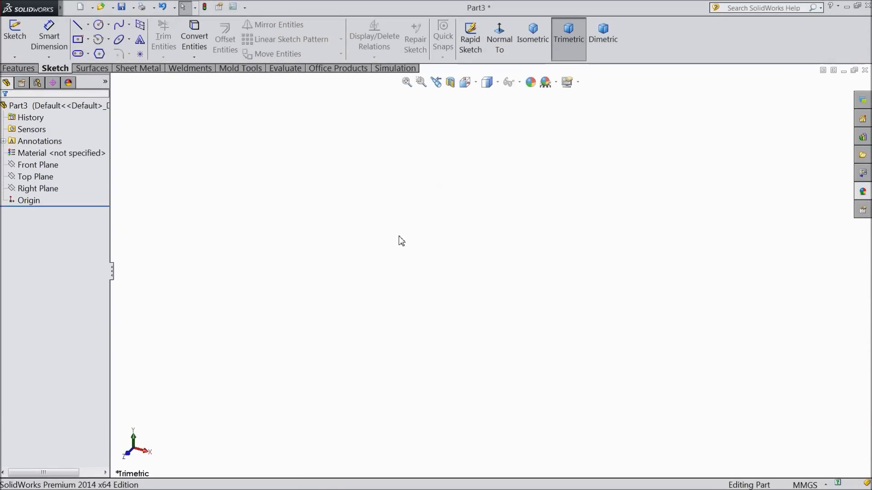
- In the empty part, sketch a center rectangle about 104 by 70 mm on the Front Plane, centred on the origin
{"action": "left_click", "coordinate": [38, 165]}
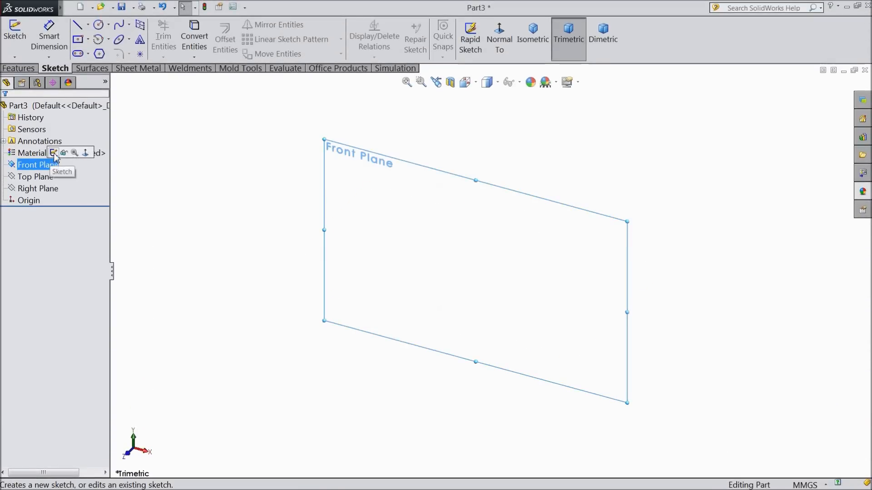
{"action": "left_click", "coordinate": [62, 151]}
{"action": "left_click", "coordinate": [79, 39]}
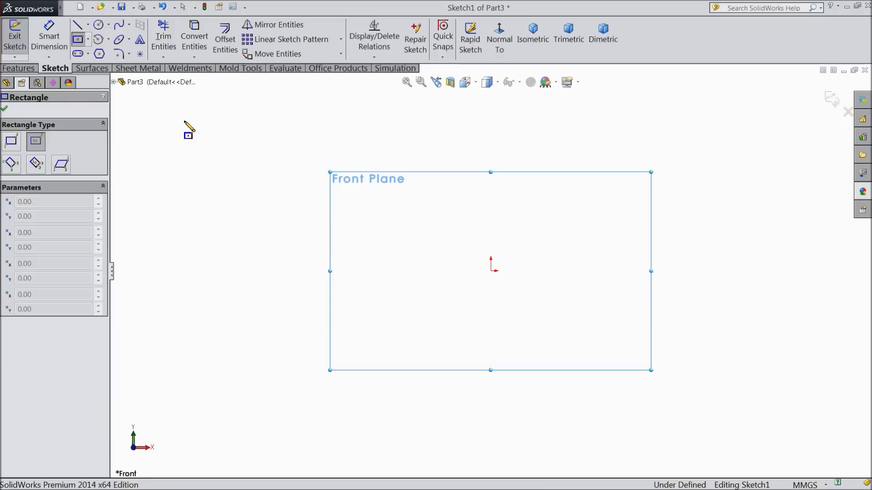
{"action": "left_click", "coordinate": [491, 271]}
{"action": "left_click", "coordinate": [397, 208]}
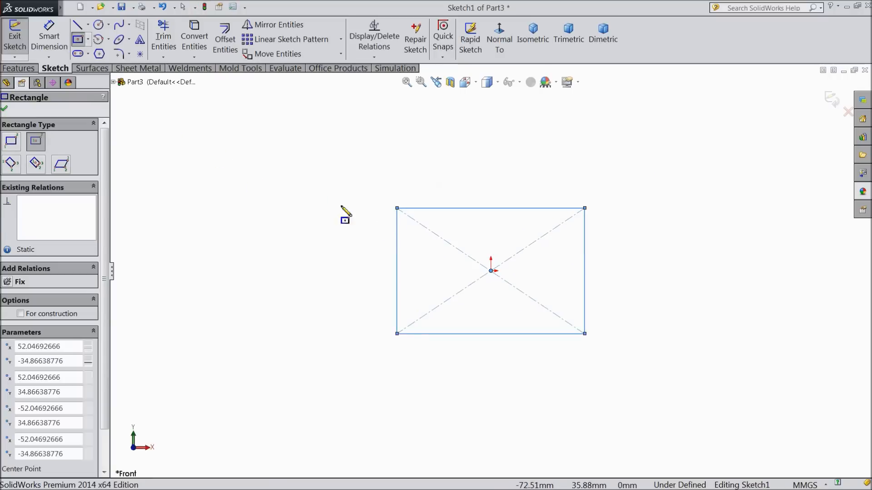
- Dimension the rectangle to 10 mm wide and 15 mm high
{"action": "left_click", "coordinate": [50, 45]}
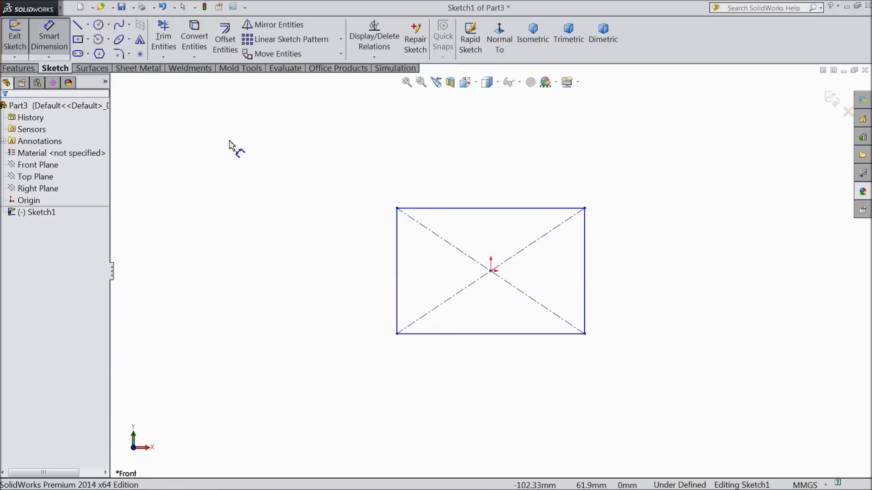
{"action": "left_click", "coordinate": [470, 209]}
{"action": "left_click", "coordinate": [469, 180]}
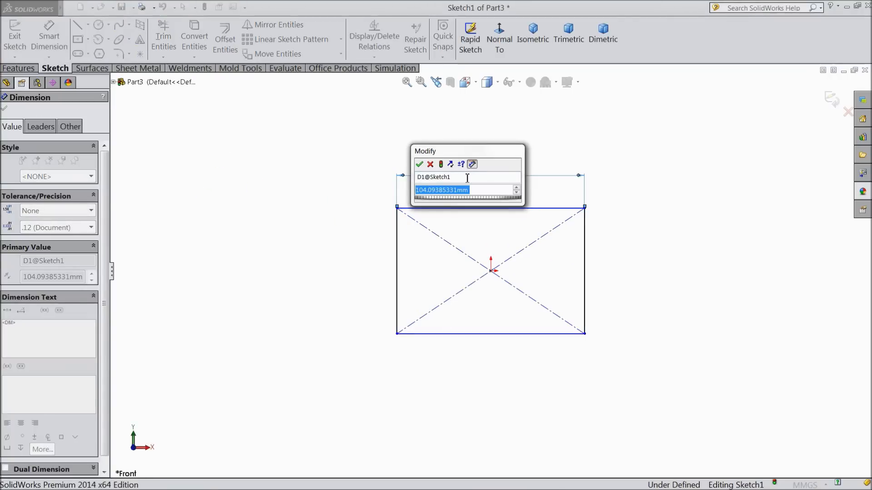
{"action": "type", "text": "10"}
{"action": "left_click", "coordinate": [420, 164]}
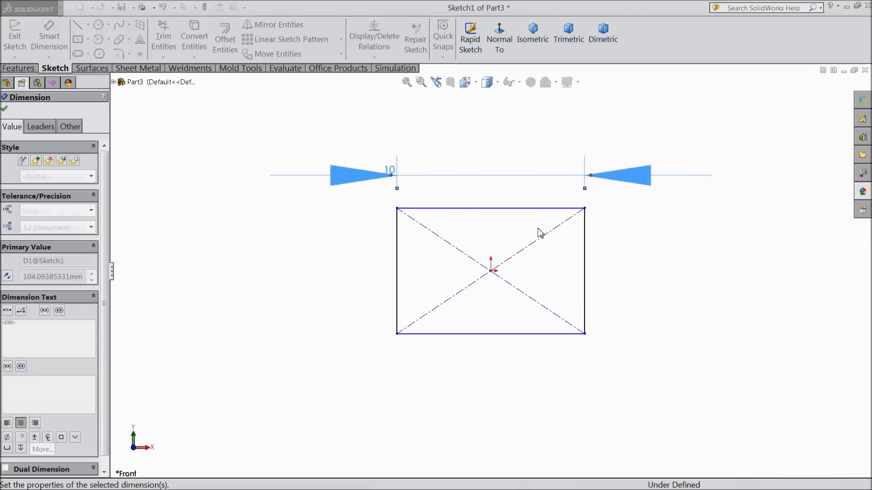
{"action": "left_click", "coordinate": [585, 269]}
{"action": "left_click", "coordinate": [650, 268]}
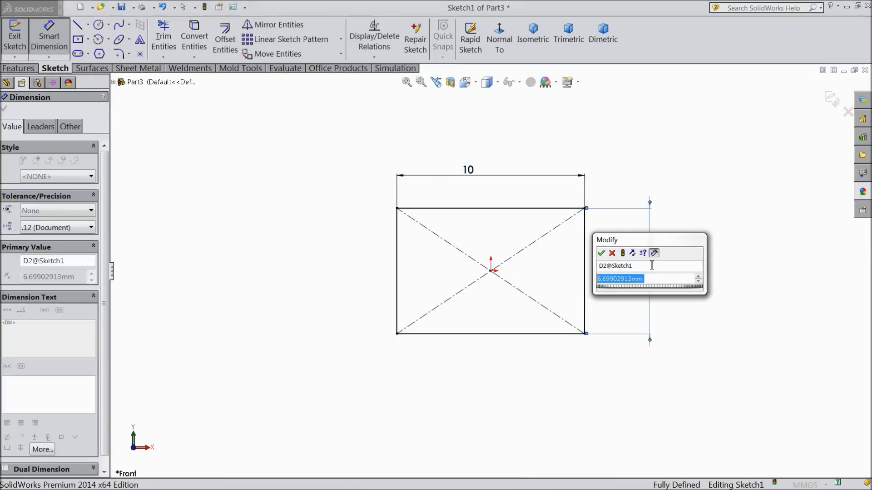
{"action": "type", "text": "15"}
{"action": "left_click", "coordinate": [600, 252]}
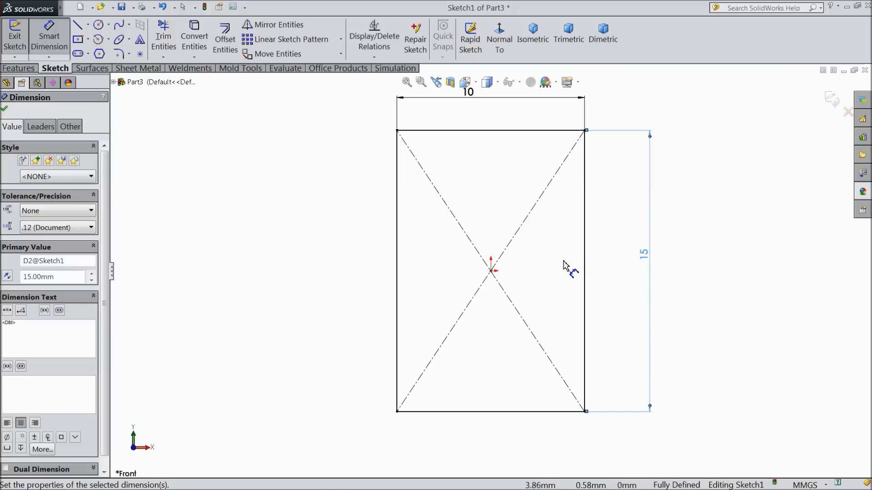
{"action": "left_click", "coordinate": [5, 108]}
- Extrude the rectangle as a Mid Plane boss with a total depth of 400.36 mm
{"action": "left_click", "coordinate": [18, 68]}
{"action": "left_click", "coordinate": [21, 39]}
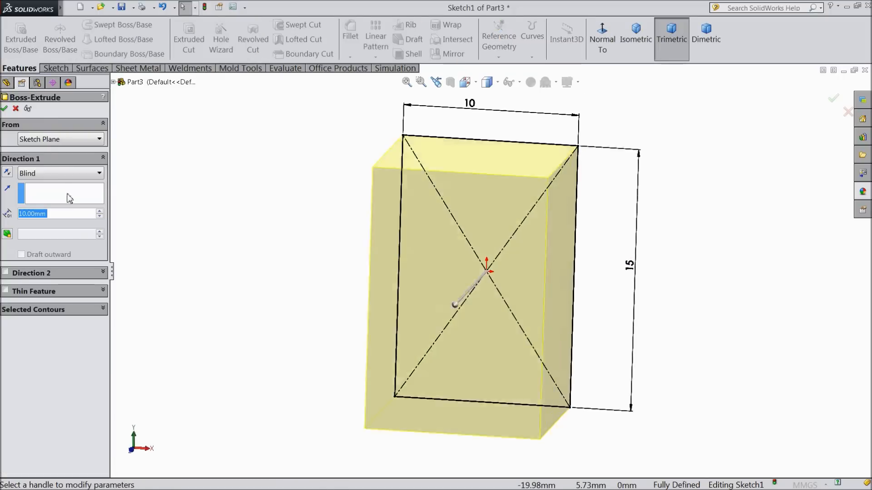
{"action": "left_click", "coordinate": [59, 173]}
{"action": "left_click", "coordinate": [53, 231]}
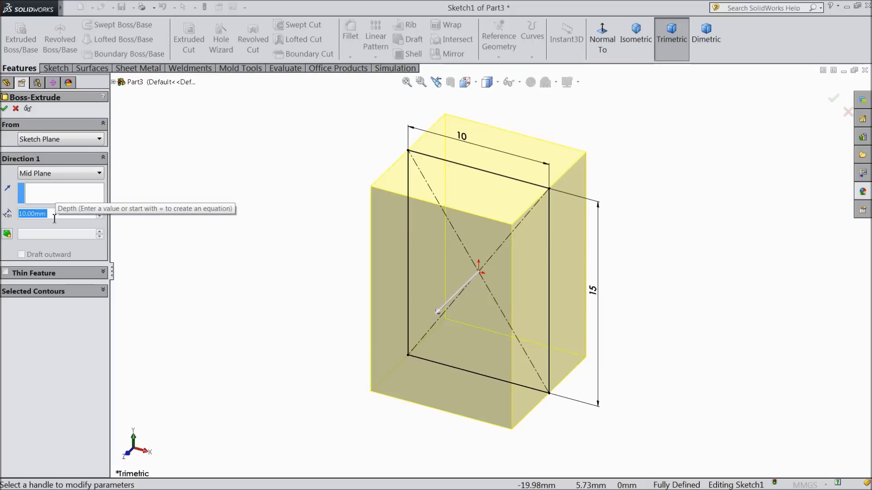
{"action": "type", "text": "400.36"}
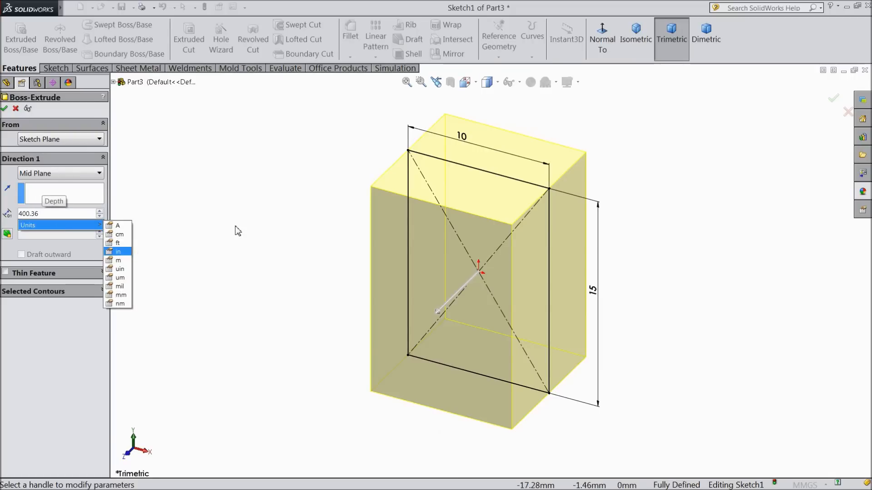
{"action": "key", "text": "Return"}
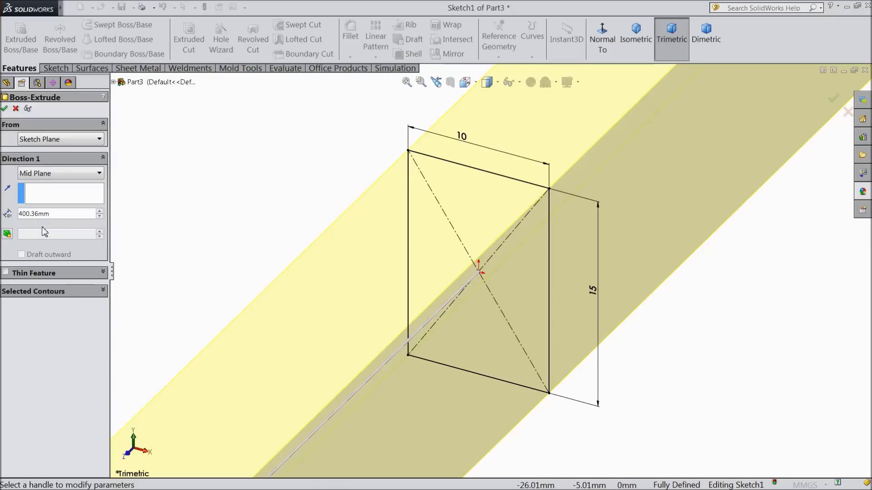
{"action": "key", "text": "f"}
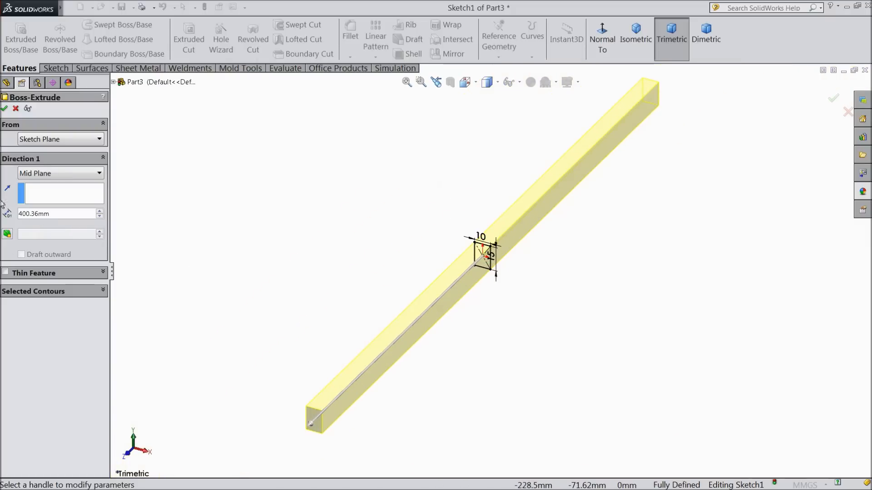
{"action": "left_click", "coordinate": [5, 109]}
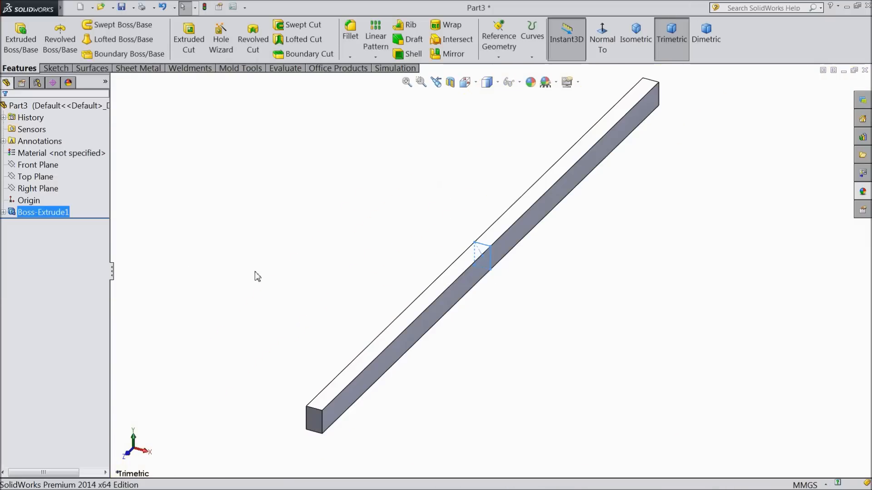
- On the bar's long side face, sketch a circle of about 8 mm diameter centred on the origin
{"action": "scroll", "coordinate": [519, 295], "scroll_direction": "down", "scroll_amount": 5}
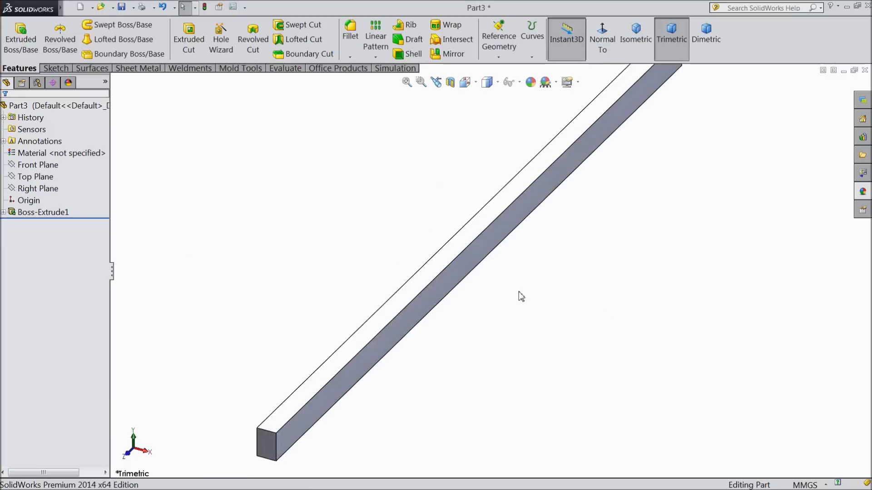
{"action": "left_click", "coordinate": [473, 253]}
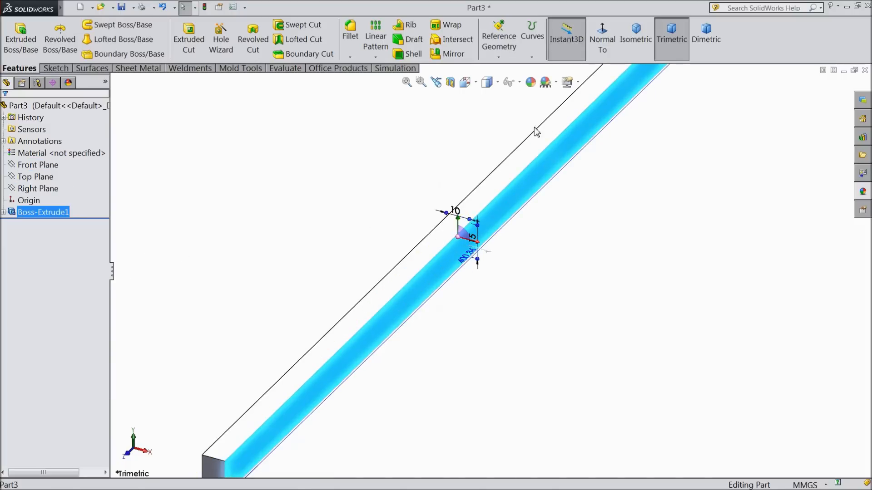
{"action": "left_click", "coordinate": [58, 69]}
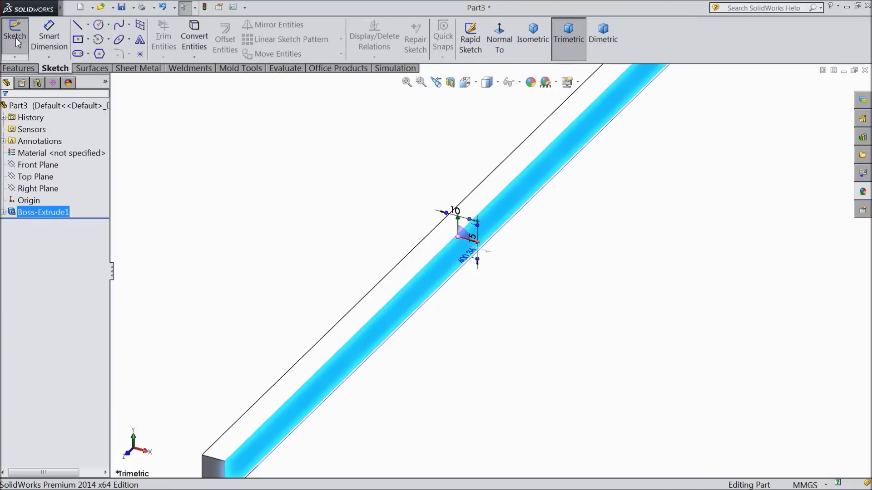
{"action": "left_click", "coordinate": [15, 36]}
{"action": "left_click", "coordinate": [499, 40]}
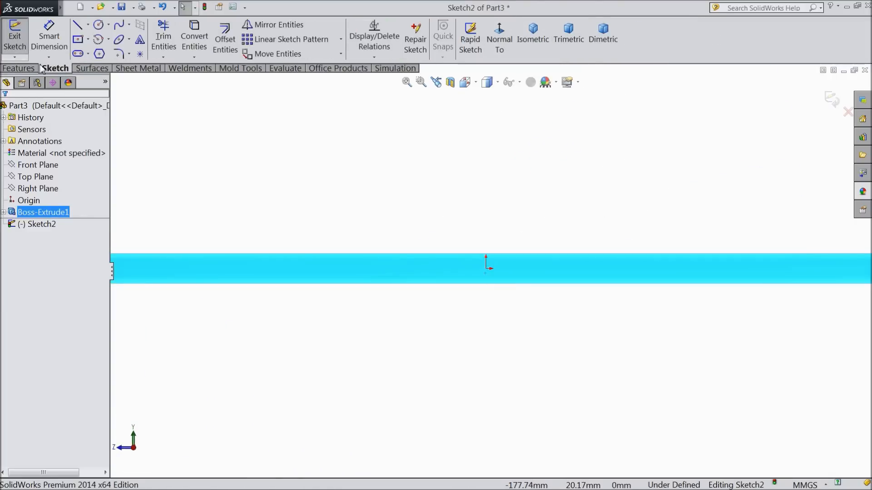
{"action": "left_click", "coordinate": [98, 24]}
{"action": "scroll", "coordinate": [486, 266], "scroll_direction": "down", "scroll_amount": 3}
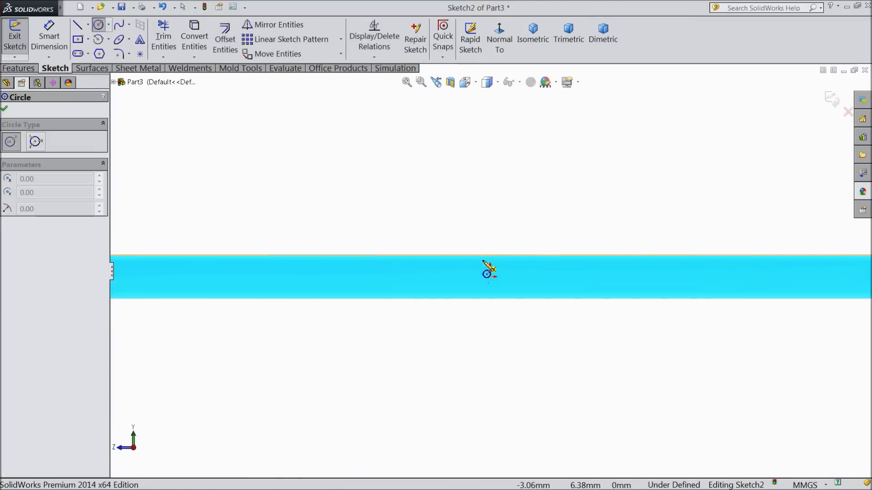
{"action": "left_click", "coordinate": [495, 286]}
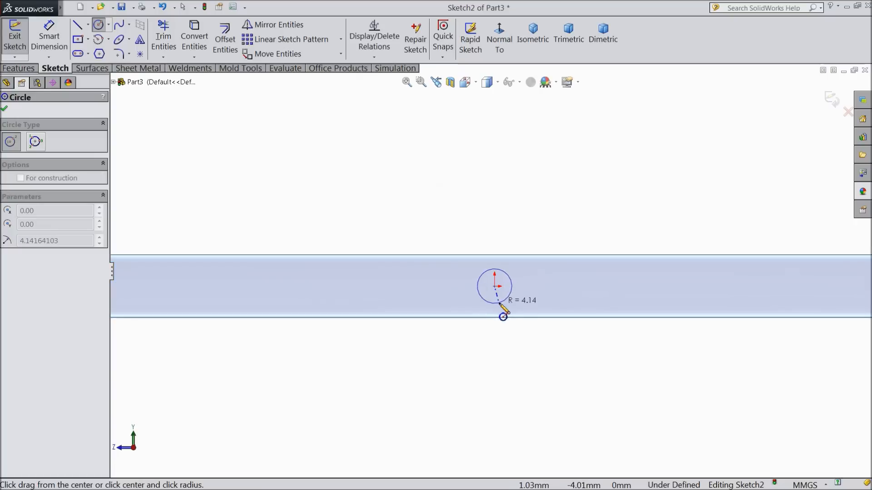
{"action": "left_click", "coordinate": [491, 305]}
- Dimension the circle's diameter to 7.5 mm
{"action": "left_click", "coordinate": [42, 34]}
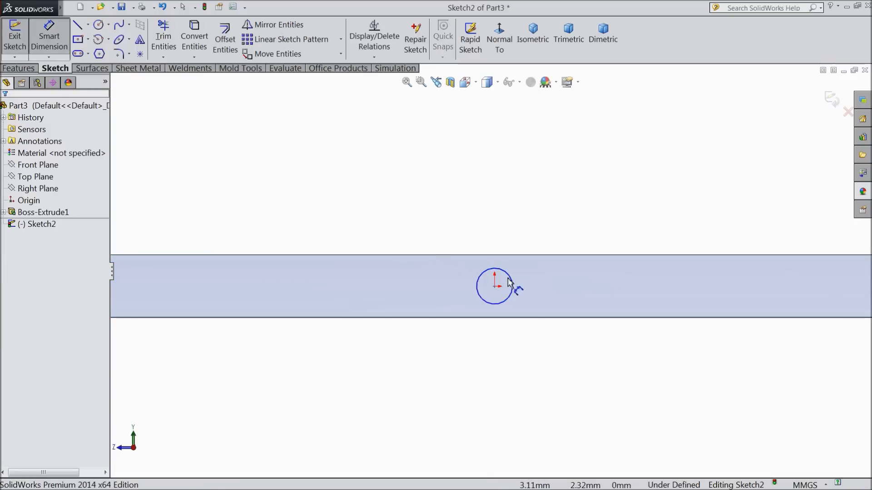
{"action": "left_click", "coordinate": [490, 272]}
{"action": "left_click", "coordinate": [492, 214]}
{"action": "type", "text": "7.5"}
{"action": "left_click", "coordinate": [445, 205]}
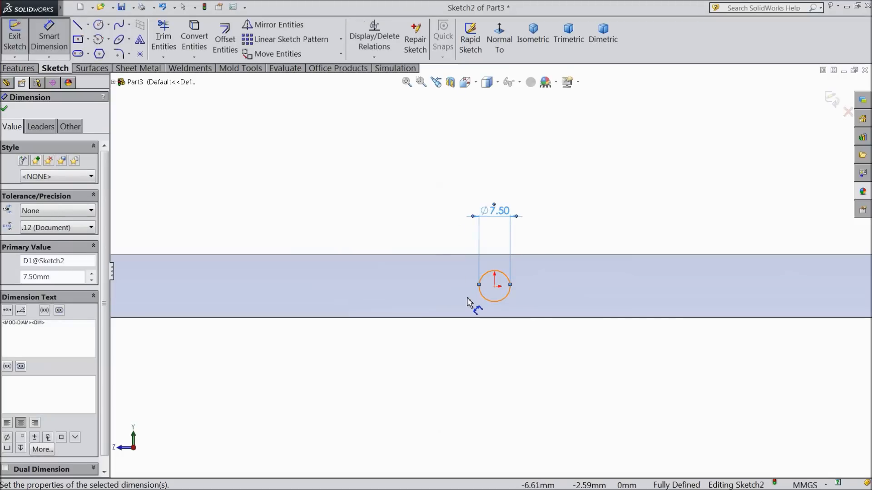
- Extrude the circle as a Blind boss 30 mm outward from the bar's side face, merged with the body
{"action": "left_click", "coordinate": [16, 69]}
{"action": "left_click", "coordinate": [23, 45]}
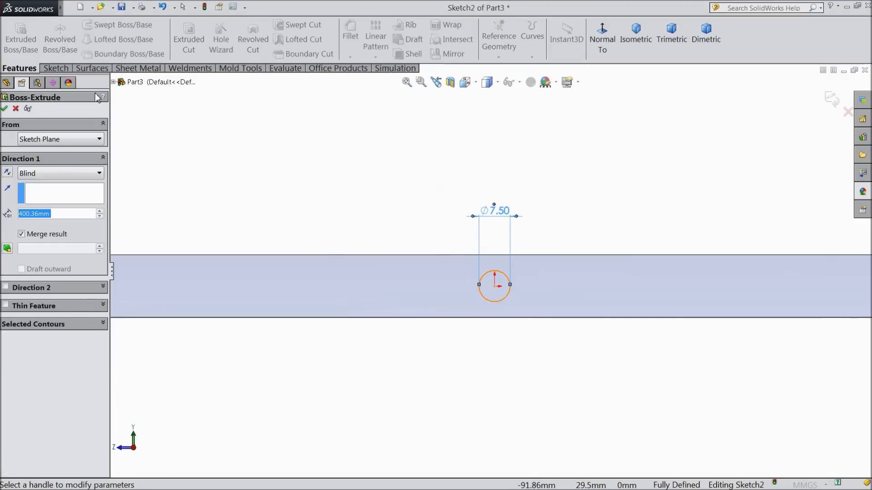
{"action": "left_click", "coordinate": [636, 45]}
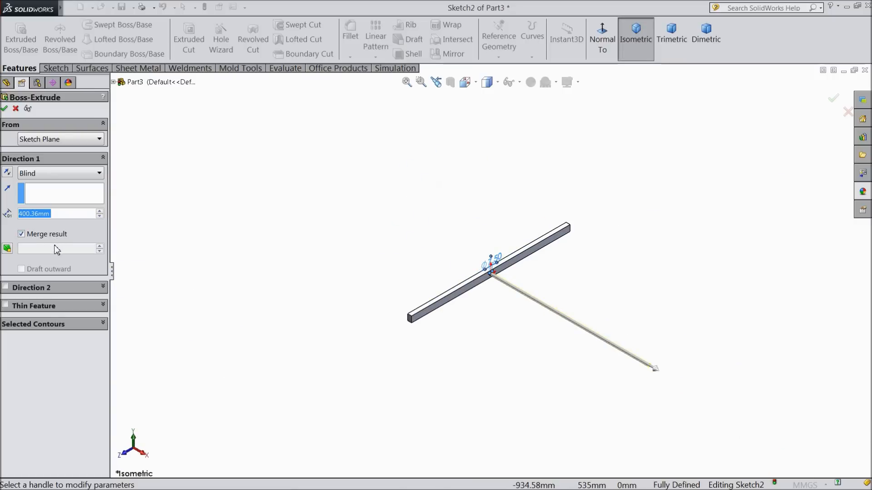
{"action": "type", "text": "30"}
{"action": "key", "text": "Return"}
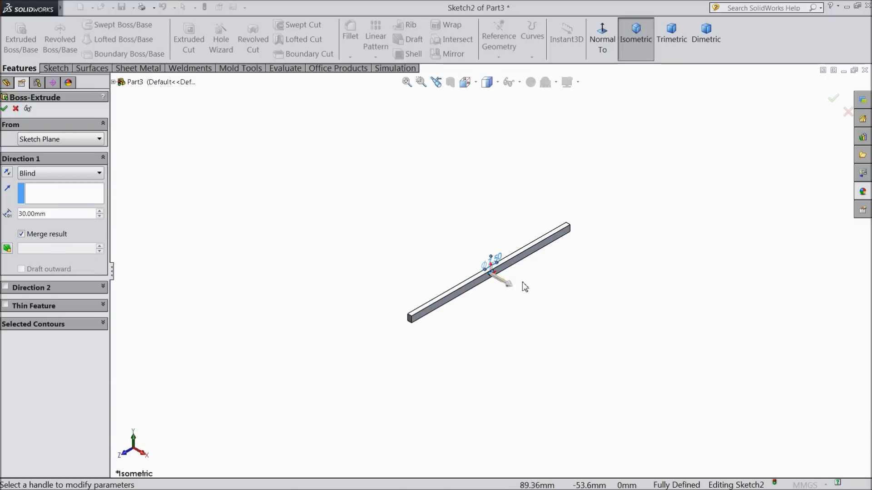
{"action": "scroll", "coordinate": [522, 282], "scroll_direction": "down", "scroll_amount": 6}
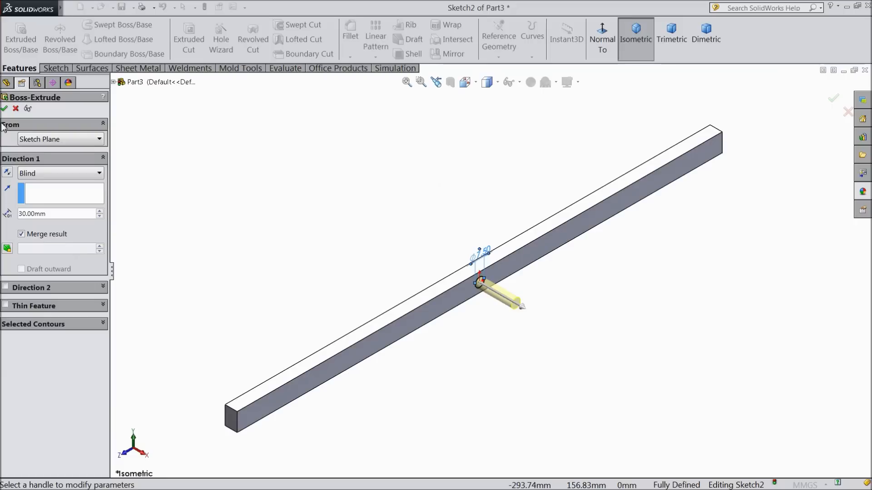
{"action": "left_click", "coordinate": [5, 109]}
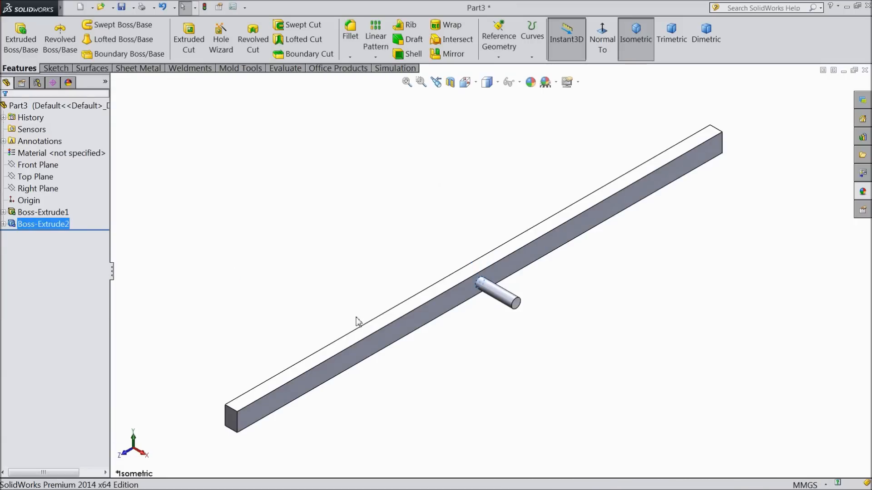
{"action": "left_click", "coordinate": [239, 253]}
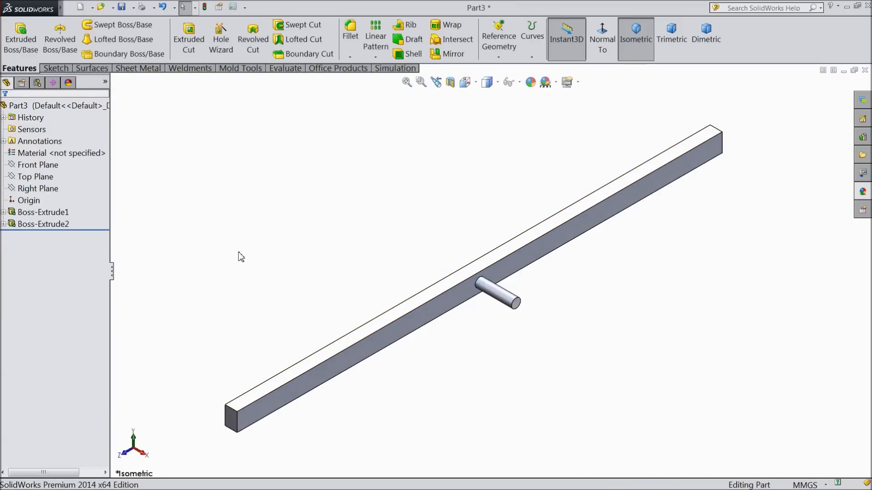
- Scale the body uniformly about its centroid by a factor of 1.23474
{"action": "left_click", "coordinate": [72, 8]}
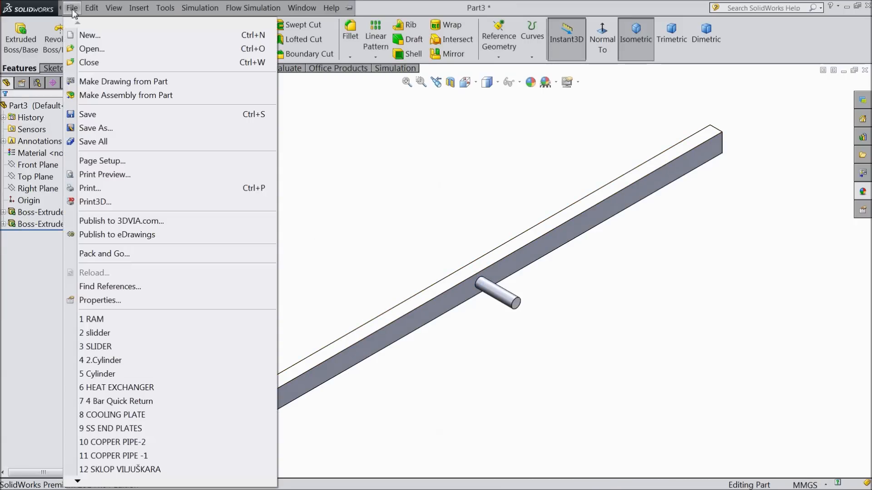
{"action": "mouse_move", "coordinate": [112, 9]}
{"action": "mouse_move", "coordinate": [138, 8]}
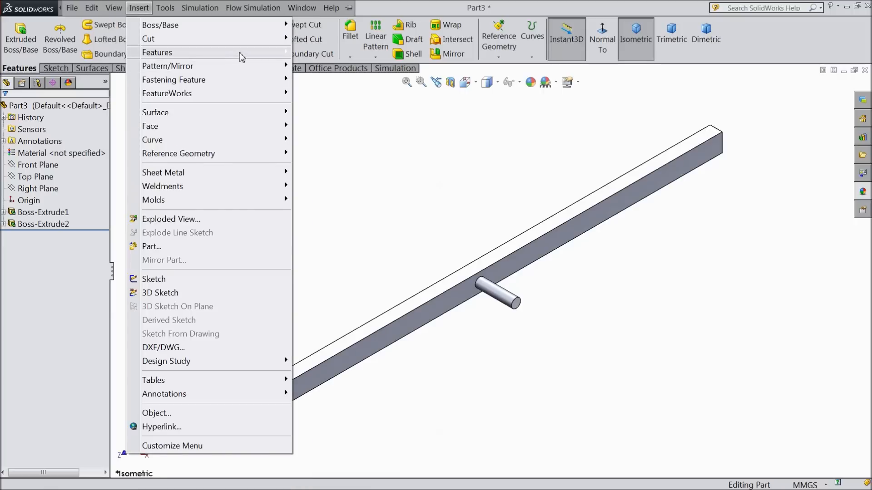
{"action": "mouse_move", "coordinate": [266, 57]}
{"action": "left_click", "coordinate": [324, 141]}
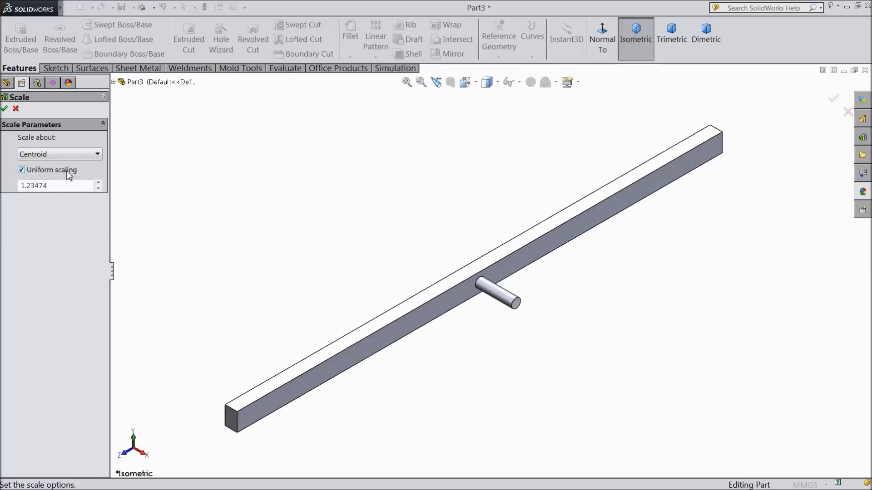
{"action": "left_click", "coordinate": [4, 109]}
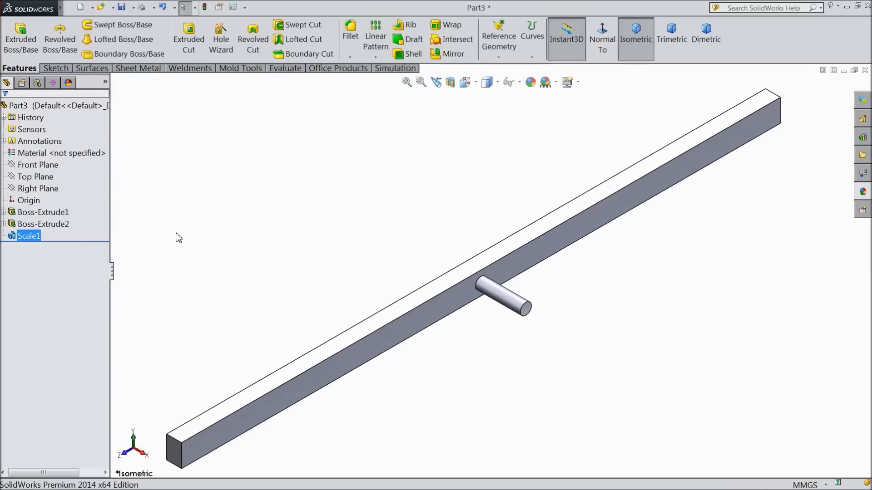
- On the bar's front end face, sketch a circle centred on the origin that extends beyond the face's edges
{"action": "scroll", "coordinate": [177, 233], "scroll_direction": "up", "scroll_amount": 1}
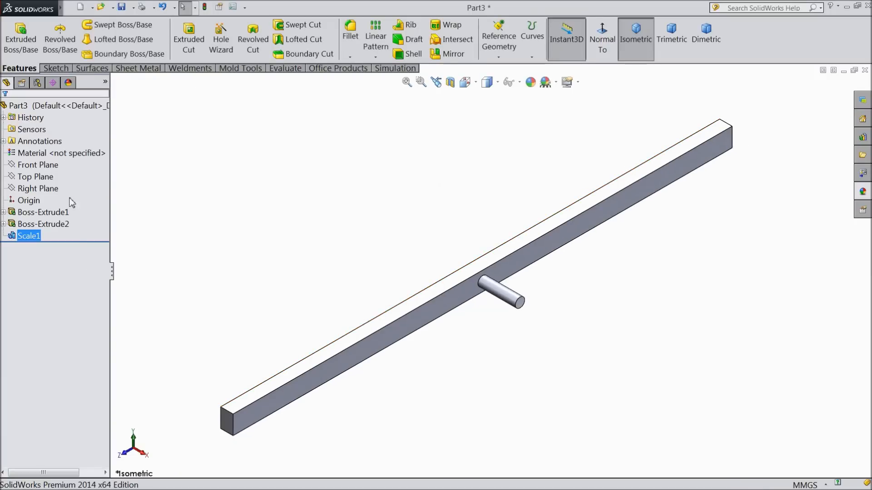
{"action": "left_click", "coordinate": [18, 106]}
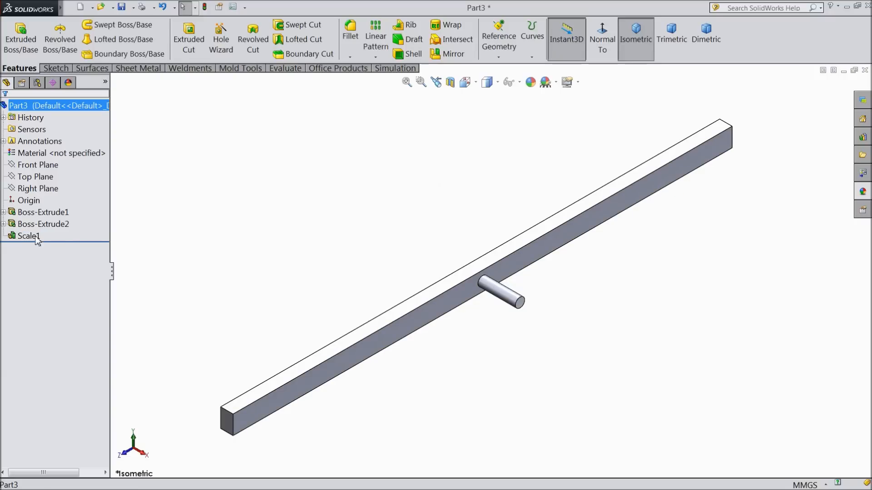
{"action": "scroll", "coordinate": [251, 313], "scroll_direction": "up", "scroll_amount": 1}
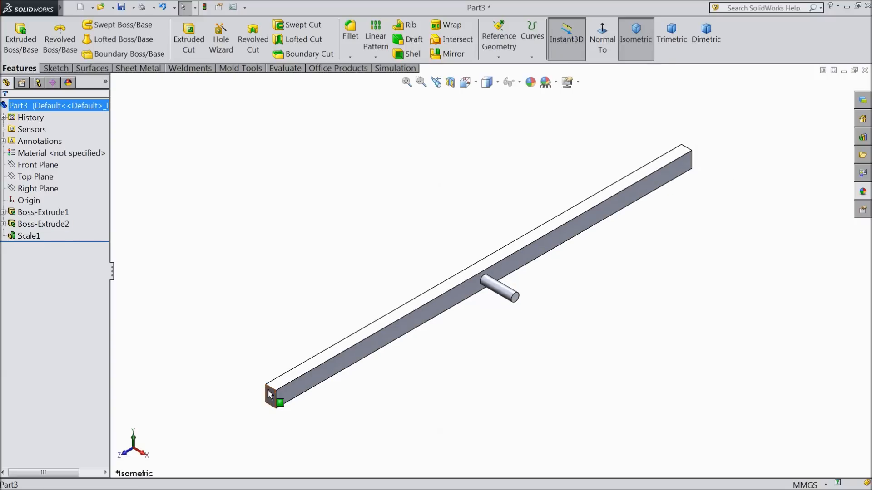
{"action": "left_click", "coordinate": [272, 393]}
{"action": "left_click", "coordinate": [308, 365]}
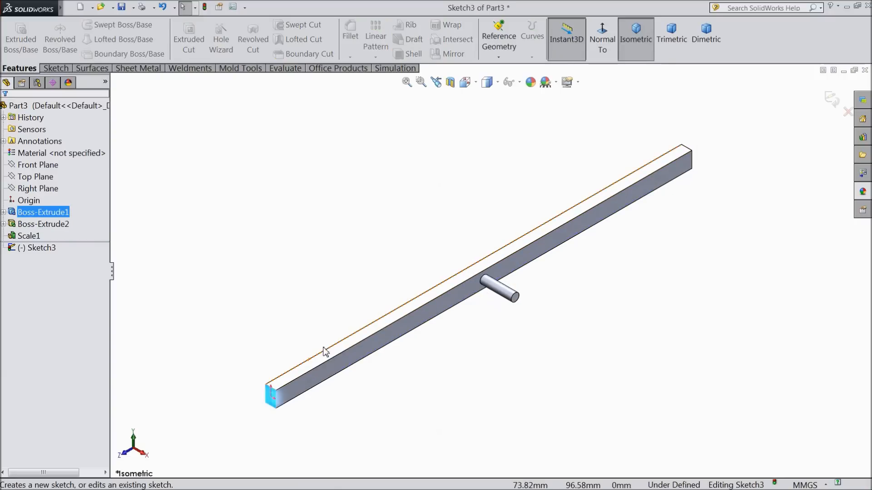
{"action": "left_click", "coordinate": [602, 40]}
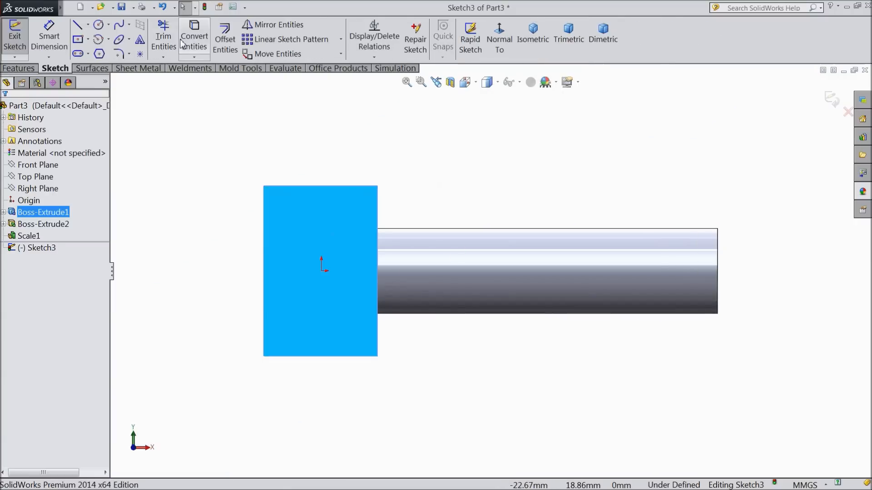
{"action": "left_click", "coordinate": [99, 24]}
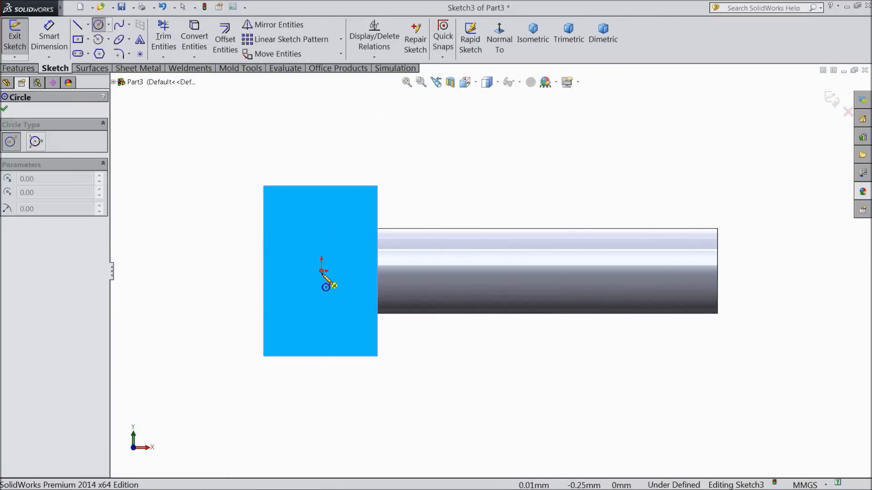
{"action": "left_click", "coordinate": [322, 270]}
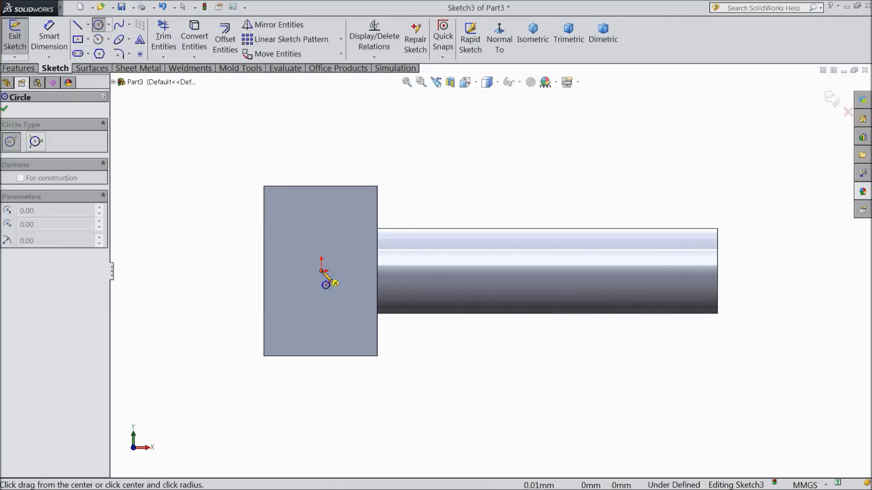
{"action": "left_click", "coordinate": [189, 132]}
{"action": "scroll", "coordinate": [308, 259], "scroll_direction": "up", "scroll_amount": 5}
{"action": "scroll", "coordinate": [308, 259], "scroll_direction": "down", "scroll_amount": 2}
- Dimension the end-face circle's diameter to 76 mm and place the dimension clear of the circle
{"action": "left_click", "coordinate": [58, 45]}
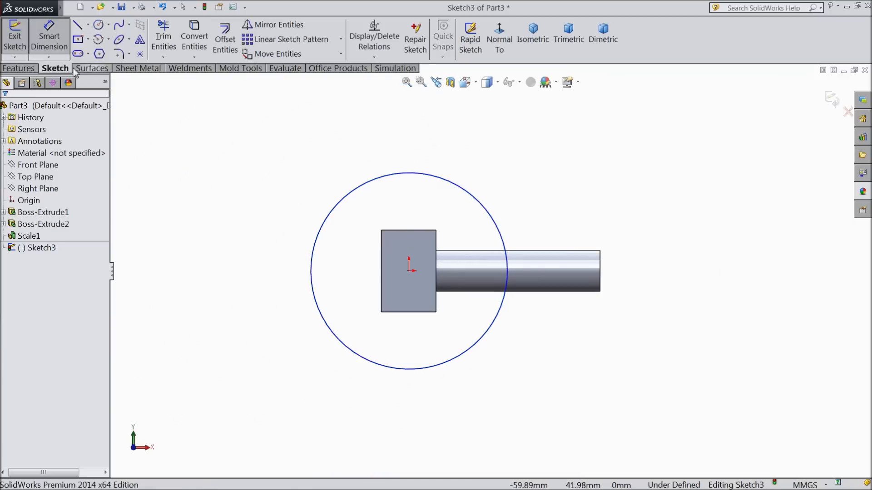
{"action": "left_click", "coordinate": [312, 268]}
{"action": "left_click", "coordinate": [254, 265]}
{"action": "type", "text": "76"}
{"action": "left_click", "coordinate": [205, 249]}
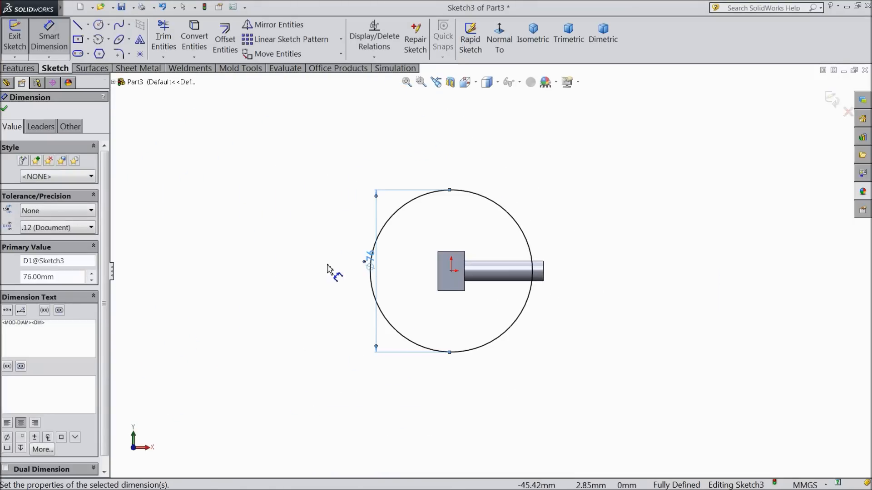
{"action": "left_click", "coordinate": [5, 109]}
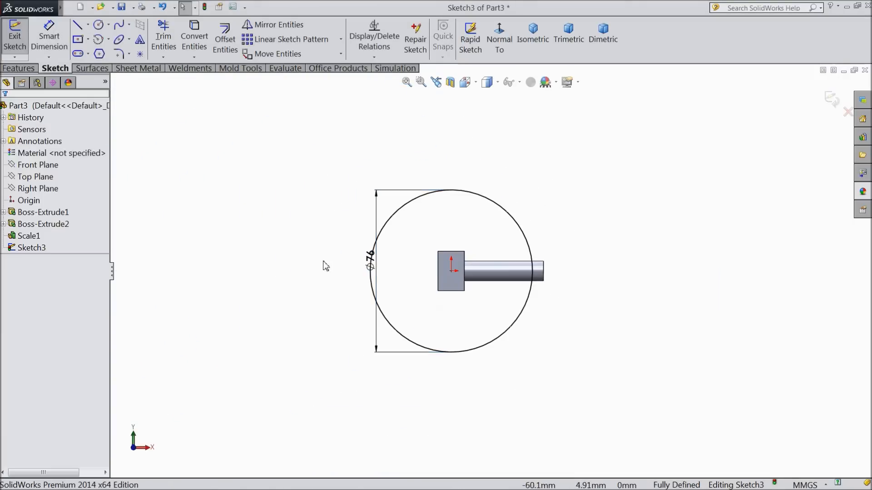
{"action": "left_click", "coordinate": [383, 271]}
{"action": "left_click_drag", "start_coordinate": [379, 258], "coordinate": [344, 259]}
- Extrude the 76 mm circle as a Blind boss 20 mm outward from the bar's end, merged with the body
{"action": "left_click", "coordinate": [19, 69]}
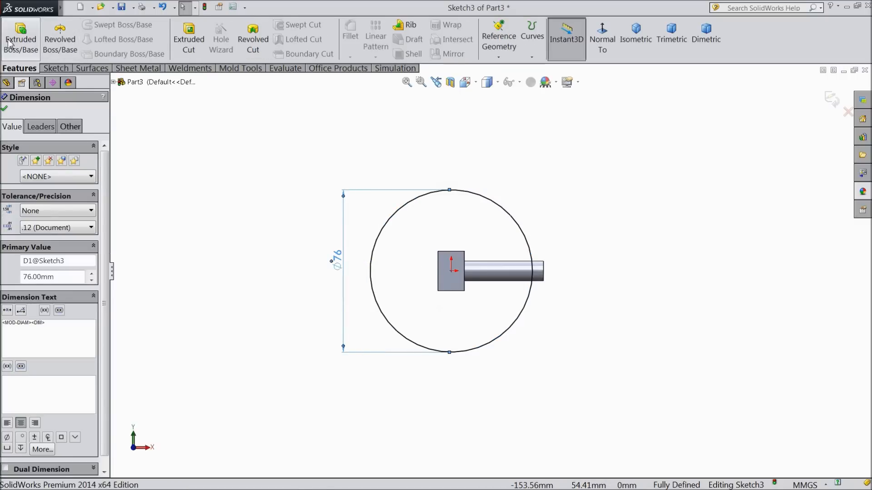
{"action": "left_click", "coordinate": [21, 38]}
{"action": "left_click", "coordinate": [603, 46]}
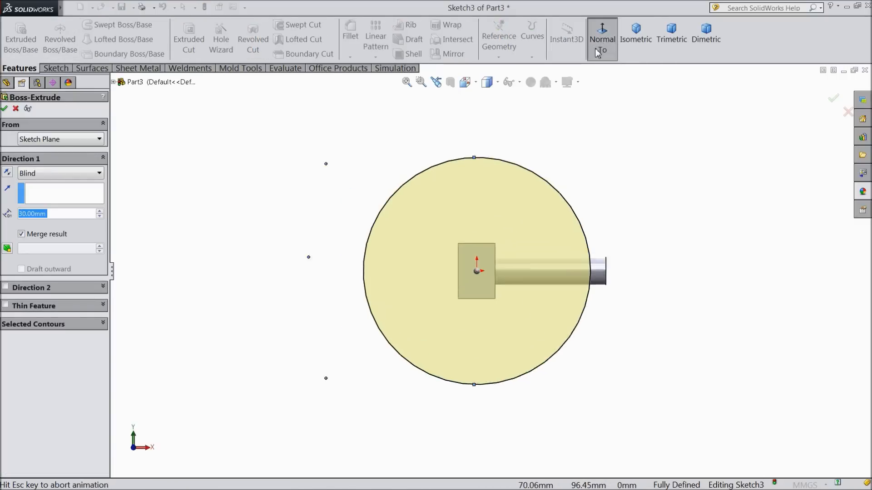
{"action": "left_click", "coordinate": [636, 37]}
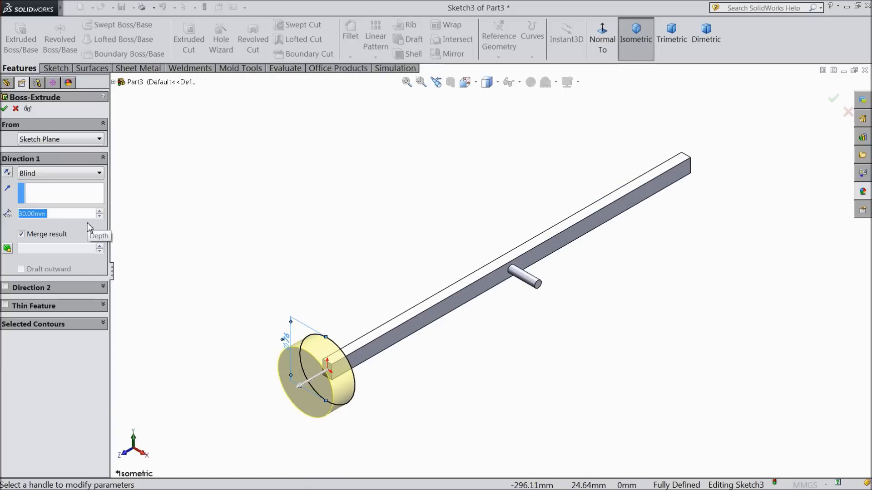
{"action": "type", "text": "20"}
{"action": "key", "text": "Return"}
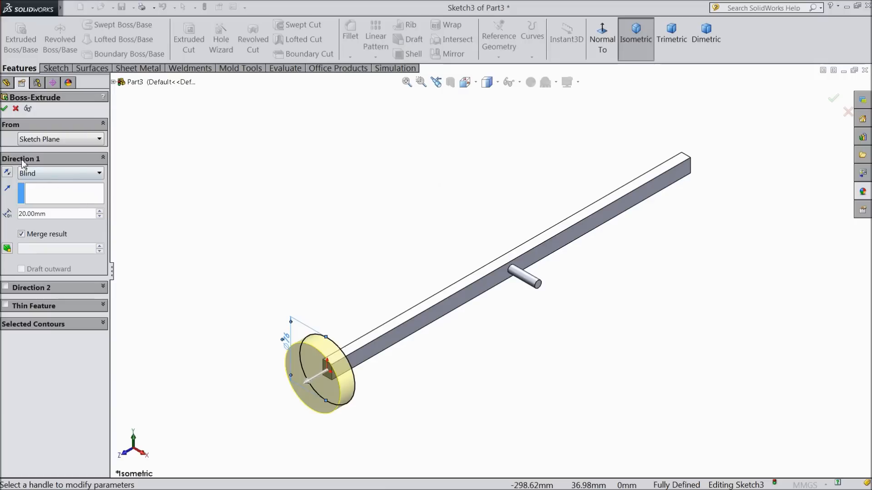
{"action": "left_click", "coordinate": [4, 109]}
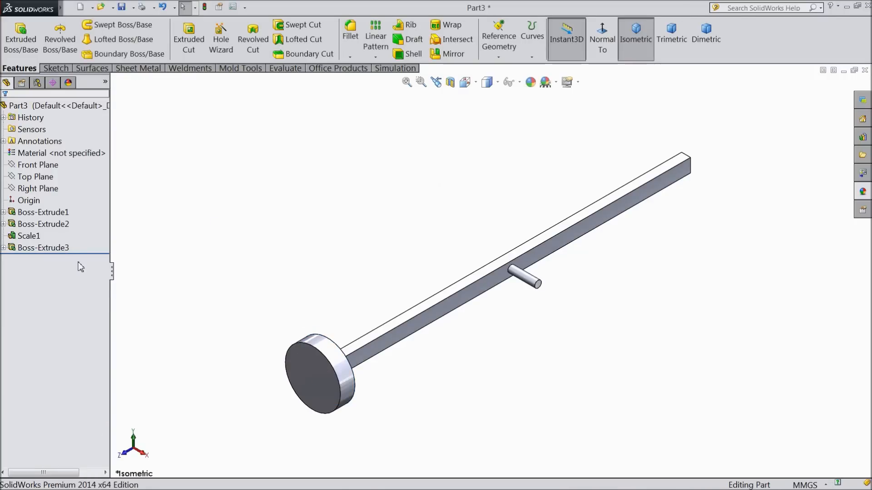
- Mirror the end-disc extrusion about the Front Plane to the opposite end of the bar
{"action": "left_click", "coordinate": [50, 167]}
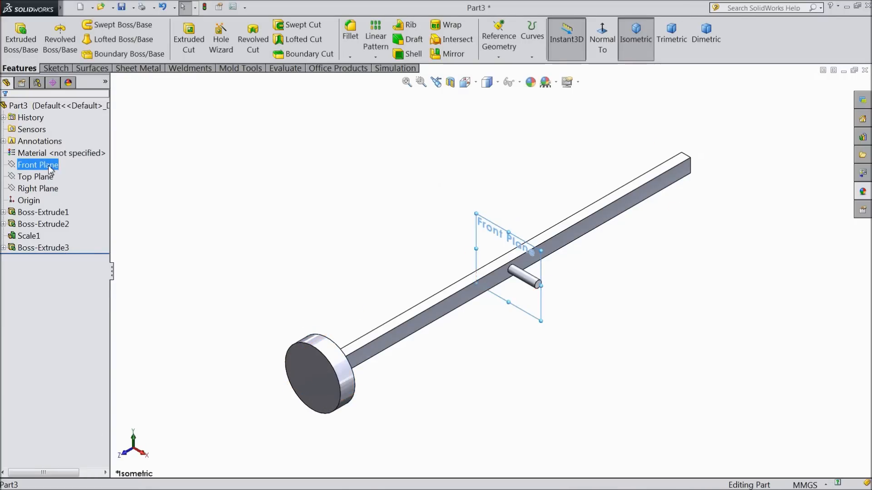
{"action": "left_click", "coordinate": [449, 54]}
{"action": "left_click", "coordinate": [113, 82]}
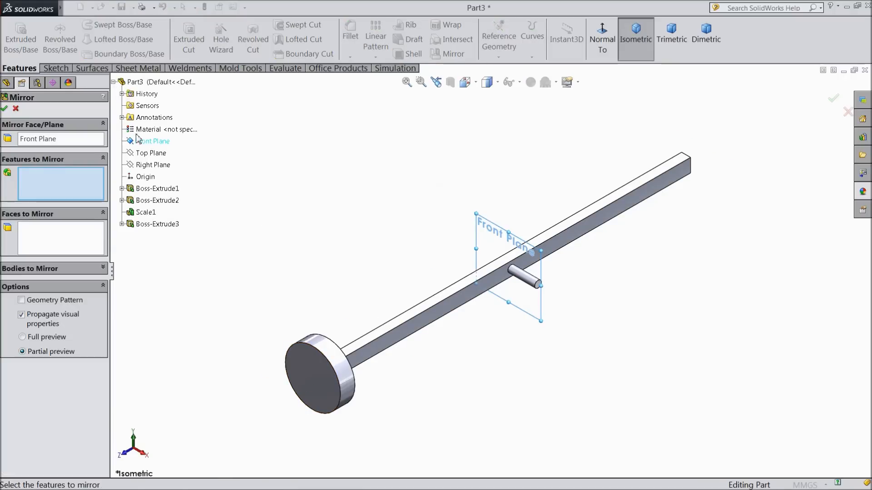
{"action": "left_click", "coordinate": [156, 224]}
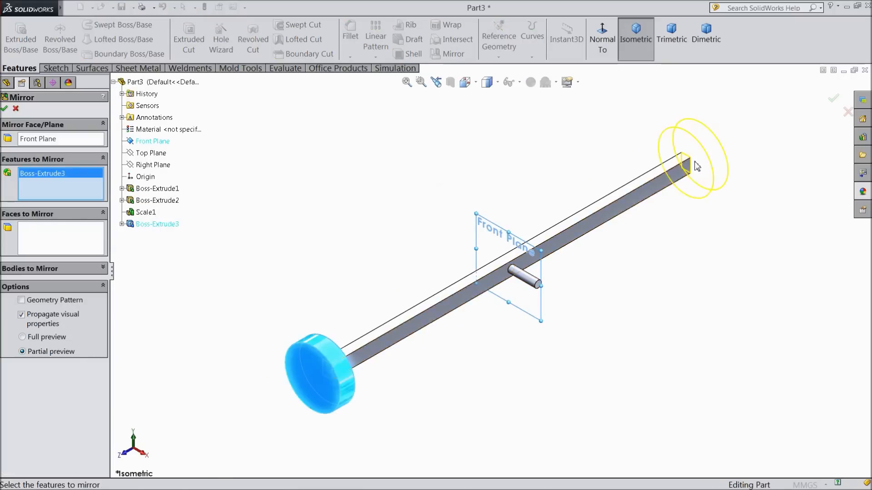
{"action": "left_click", "coordinate": [5, 109]}
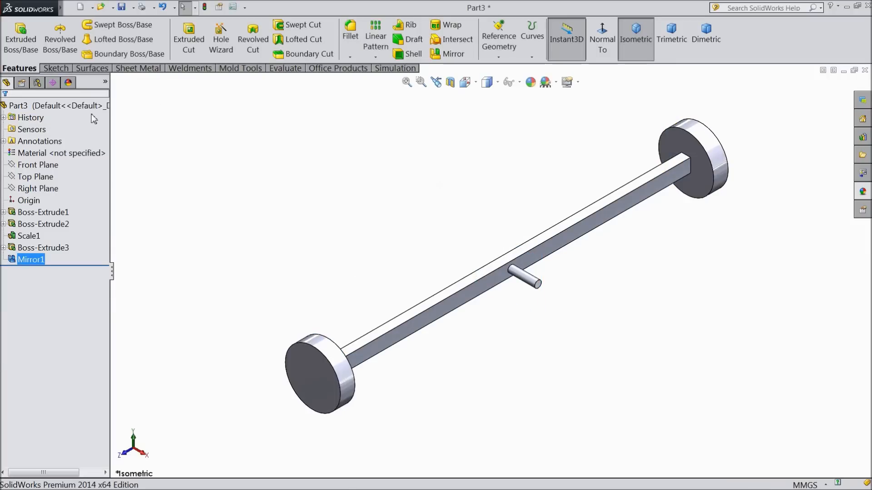
- Apply a yellow colour (RGB 255, 255, 0) to the whole part
{"action": "left_click", "coordinate": [27, 105]}
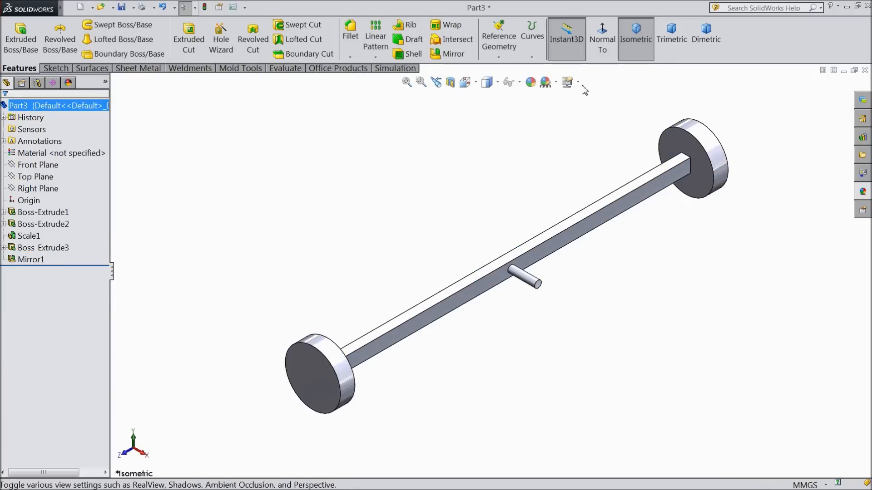
{"action": "left_click", "coordinate": [530, 82]}
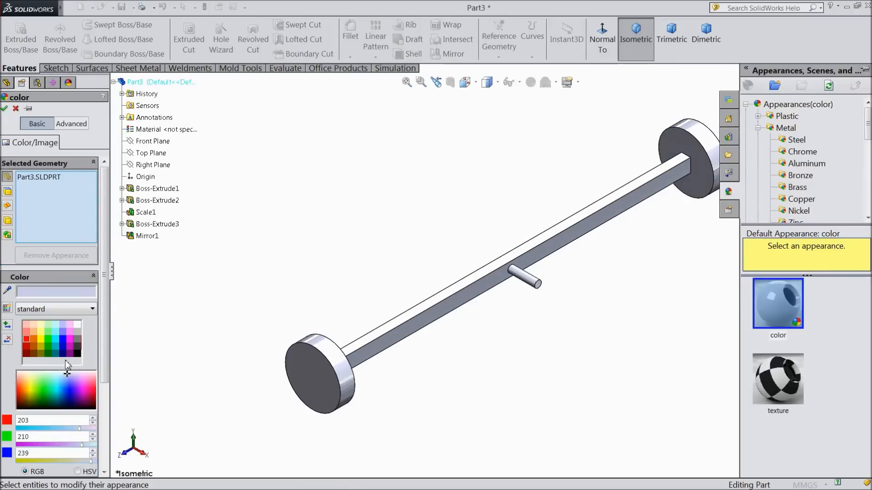
{"action": "left_click", "coordinate": [41, 342]}
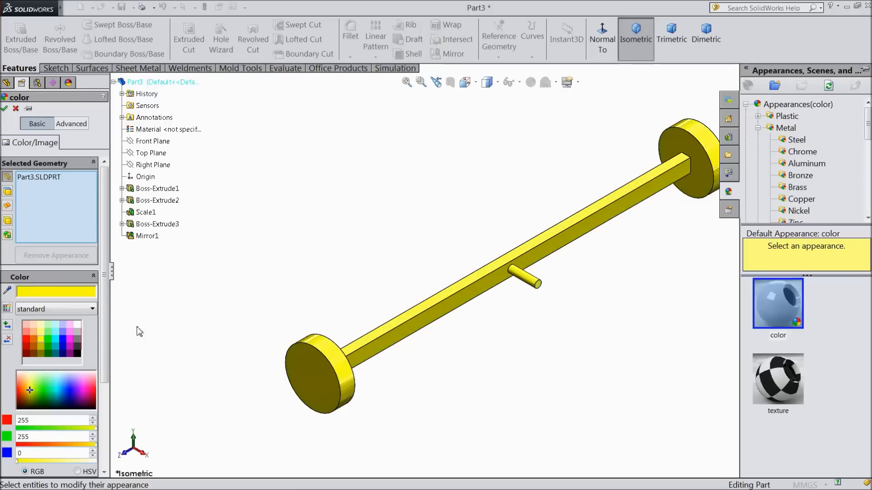
{"action": "left_click", "coordinate": [4, 109]}
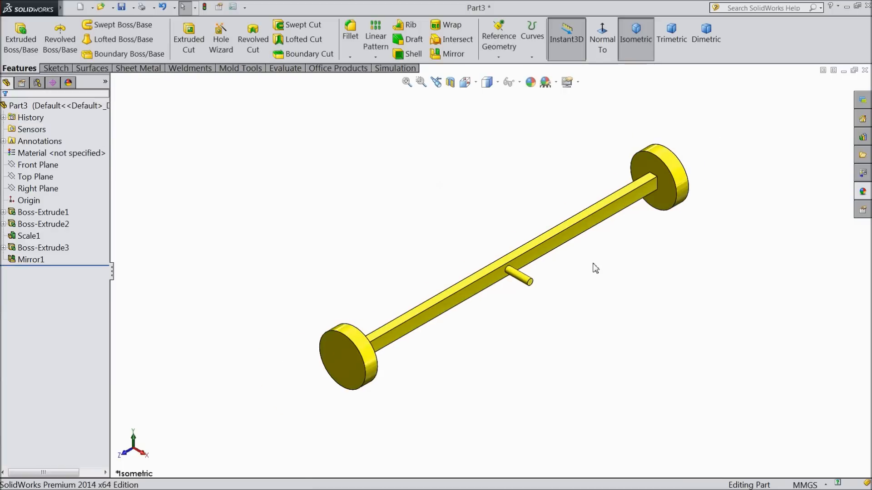
- Save the part as "6. Ram" in the "4 Bar Quick return mechanism" folder
{"action": "middle_click_drag", "start_coordinate": [542, 308], "coordinate": [531, 389]}
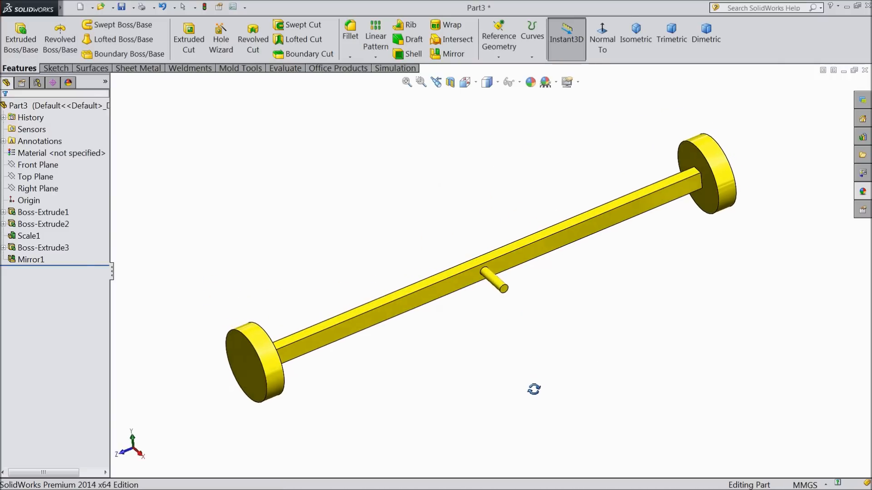
{"action": "mouse_move", "coordinate": [545, 333]}
{"action": "middle_mouse_down"}
{"action": "mouse_move", "coordinate": [656, 200]}
{"action": "mouse_move", "coordinate": [601, 297]}
{"action": "mouse_move", "coordinate": [558, 336]}
{"action": "mouse_move", "coordinate": [533, 254]}
{"action": "mouse_move", "coordinate": [557, 347]}
{"action": "middle_mouse_up"}
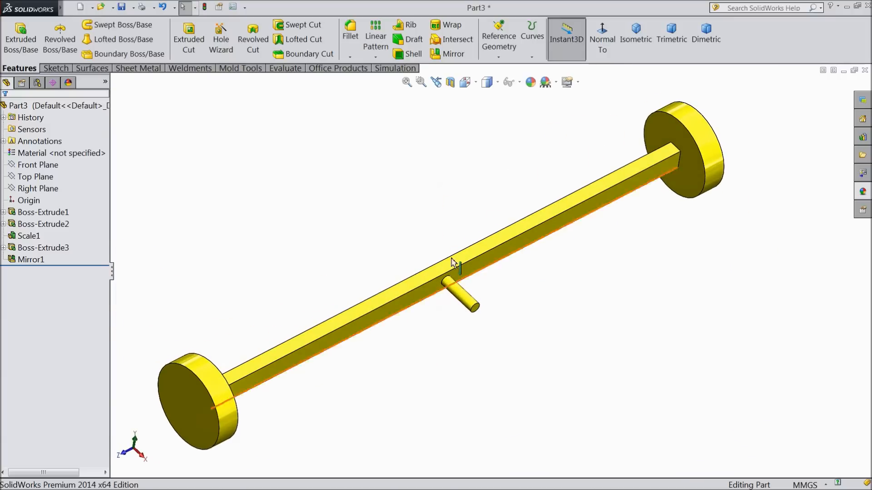
{"action": "left_click", "coordinate": [121, 7]}
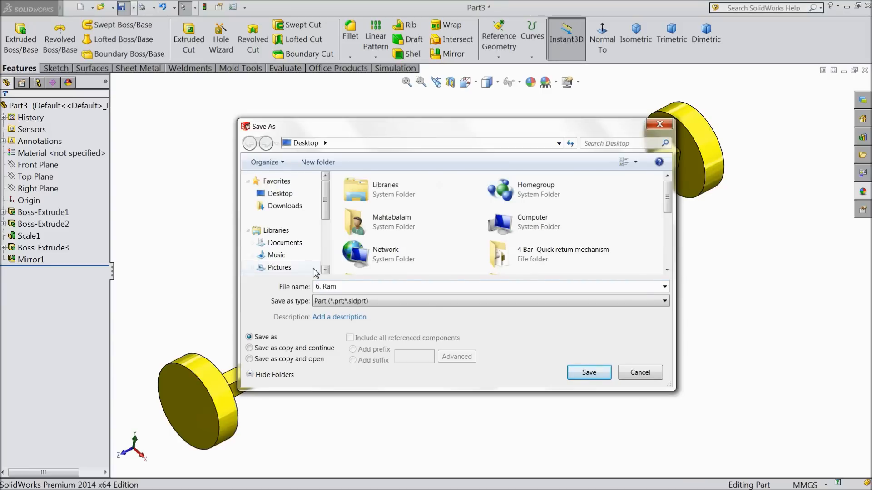
{"action": "mouse_move", "coordinate": [671, 200]}
{"action": "left_mouse_down"}
{"action": "mouse_move", "coordinate": [670, 249]}
{"action": "mouse_move", "coordinate": [670, 214]}
{"action": "left_mouse_up"}
{"action": "double_click", "coordinate": [532, 203]}
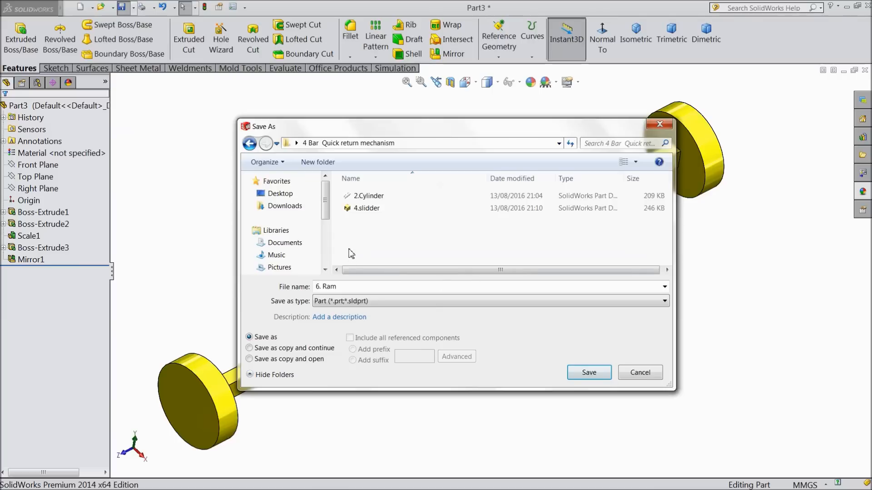
{"action": "left_click", "coordinate": [586, 373]}
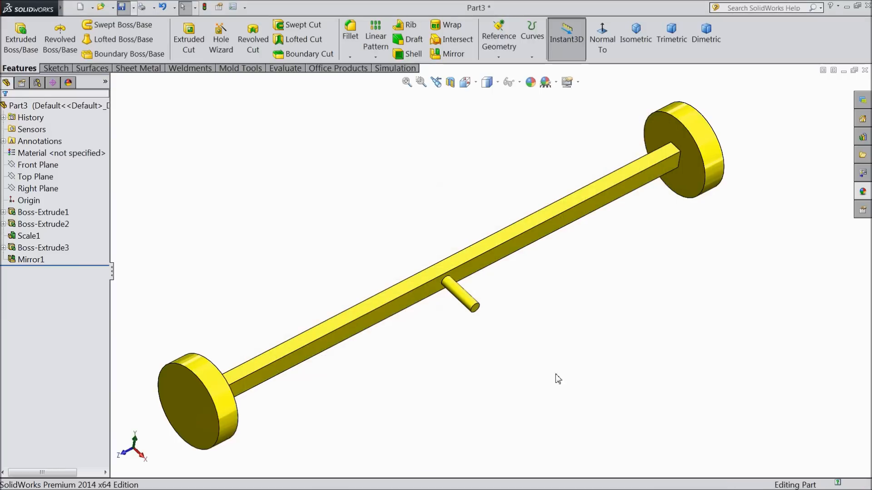
{"action": "middle_click_drag", "start_coordinate": [394, 380], "coordinate": [413, 353]}
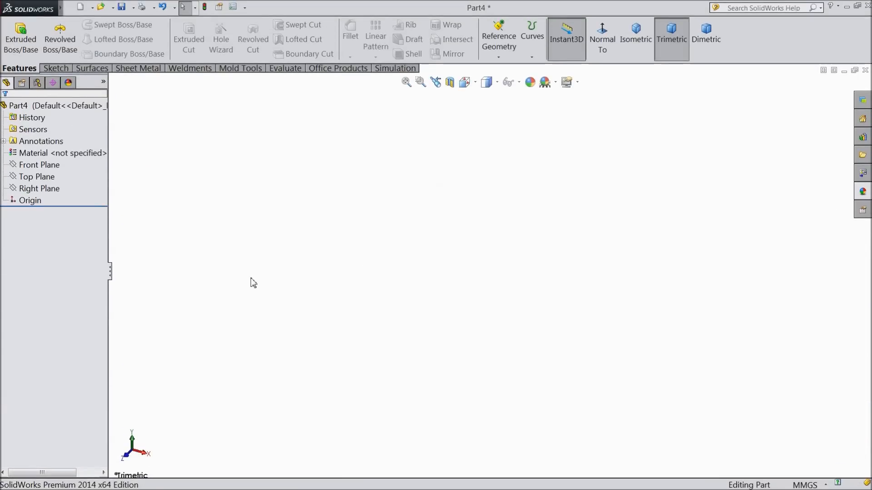
- On the new part's Front Plane, sketch a long horizontal centerline running through the origin
{"action": "left_click", "coordinate": [49, 168]}
{"action": "left_click", "coordinate": [56, 153]}
{"action": "left_click", "coordinate": [59, 68]}
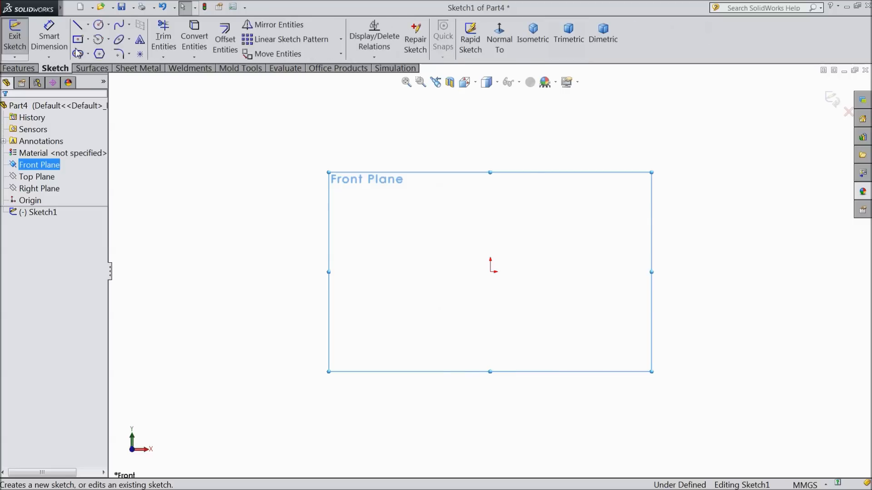
{"action": "left_click", "coordinate": [89, 25]}
{"action": "left_click", "coordinate": [100, 53]}
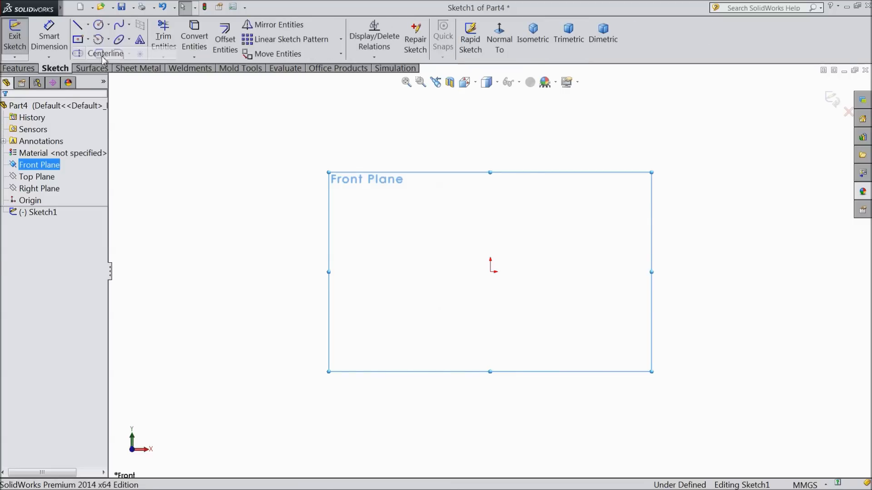
{"action": "left_click", "coordinate": [748, 271]}
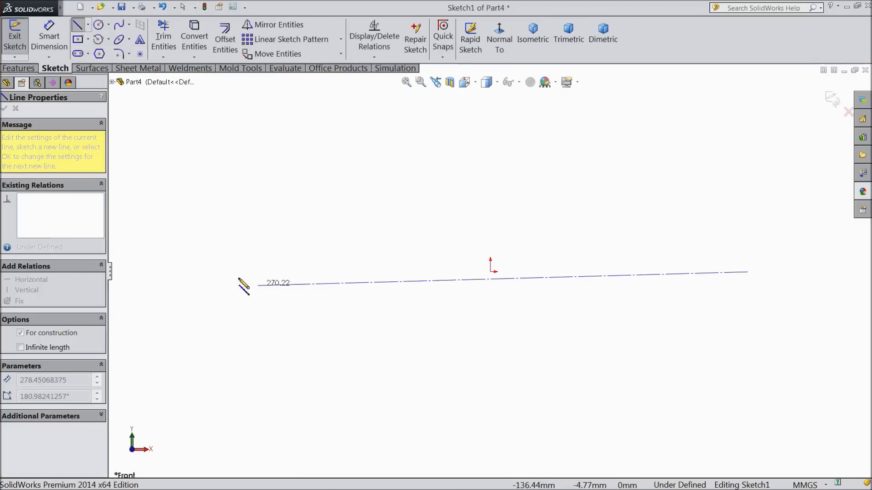
{"action": "left_click", "coordinate": [222, 271]}
{"action": "right_click", "coordinate": [225, 246]}
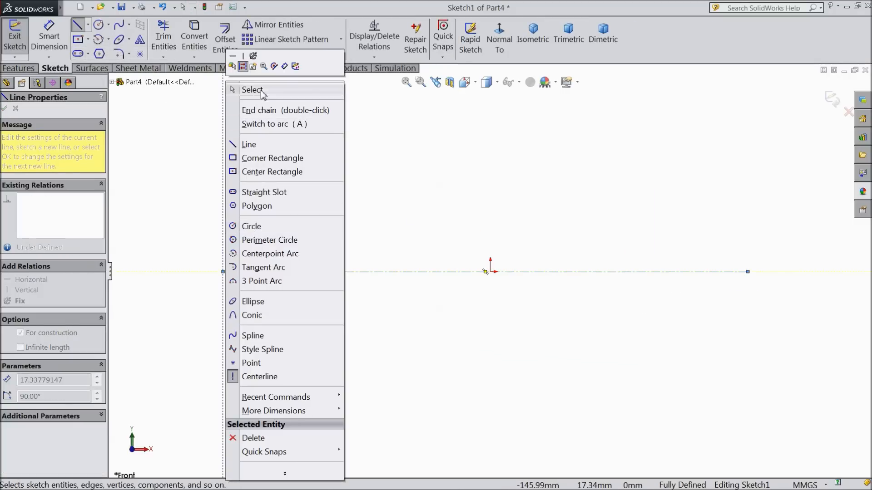
{"action": "left_click", "coordinate": [238, 90]}
- Sketch a straight slot on the centerline around the origin, about 67 mm between centres and 20 mm wide
{"action": "left_click", "coordinate": [89, 54]}
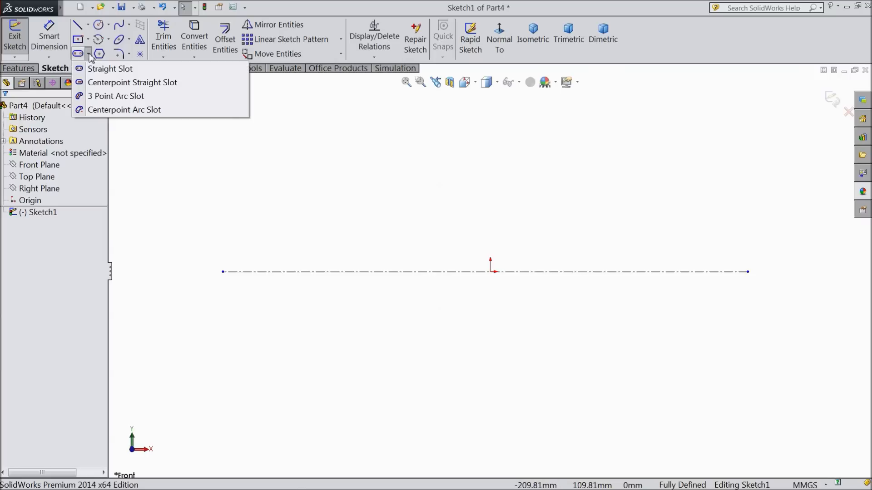
{"action": "left_click", "coordinate": [108, 68]}
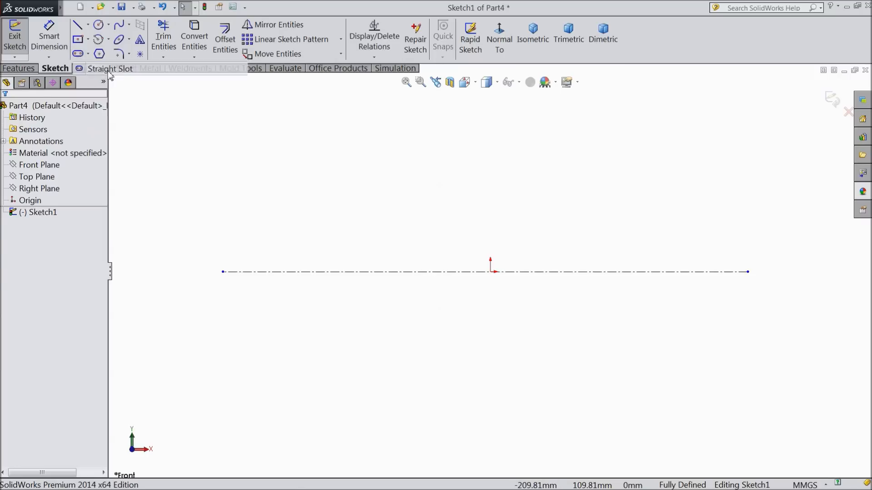
{"action": "left_click", "coordinate": [422, 272]}
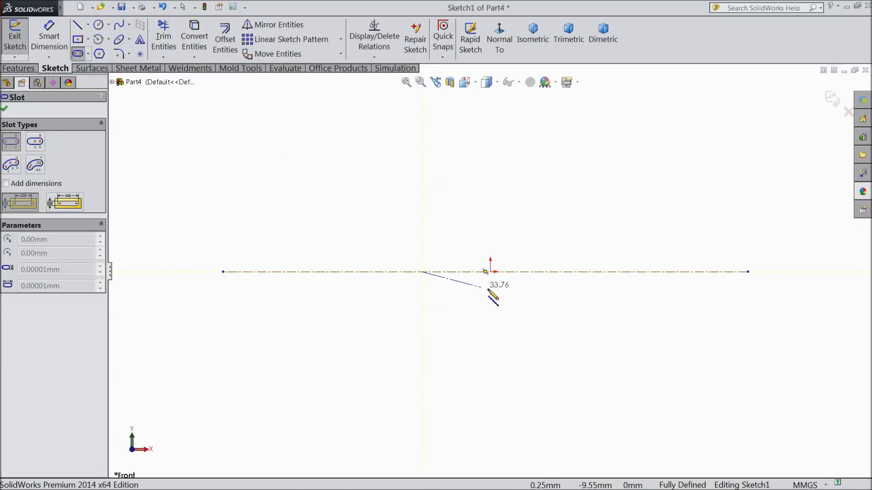
{"action": "left_click", "coordinate": [543, 272]}
{"action": "left_click", "coordinate": [547, 290]}
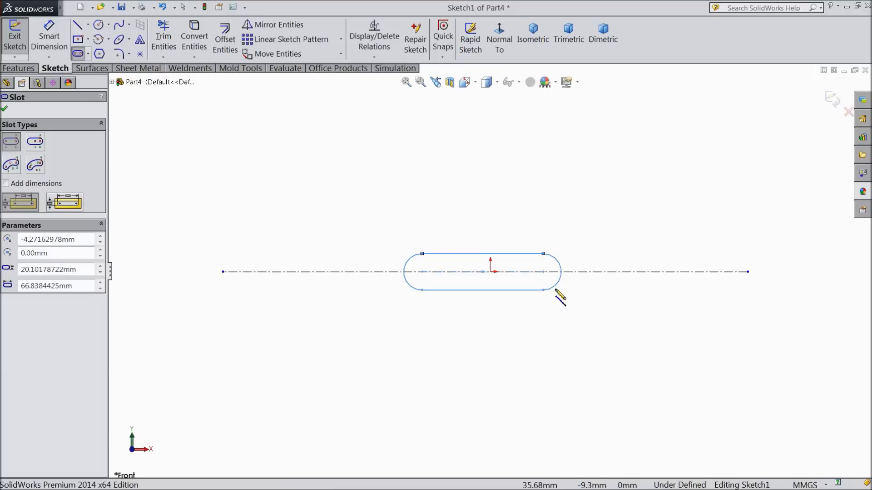
- Sketch a second straight slot on the centerline to the right, about 96 mm between centres and 30 mm wide
{"action": "left_click", "coordinate": [607, 272]}
{"action": "left_click", "coordinate": [782, 272]}
{"action": "left_click", "coordinate": [724, 246]}
{"action": "right_click", "coordinate": [562, 146]}
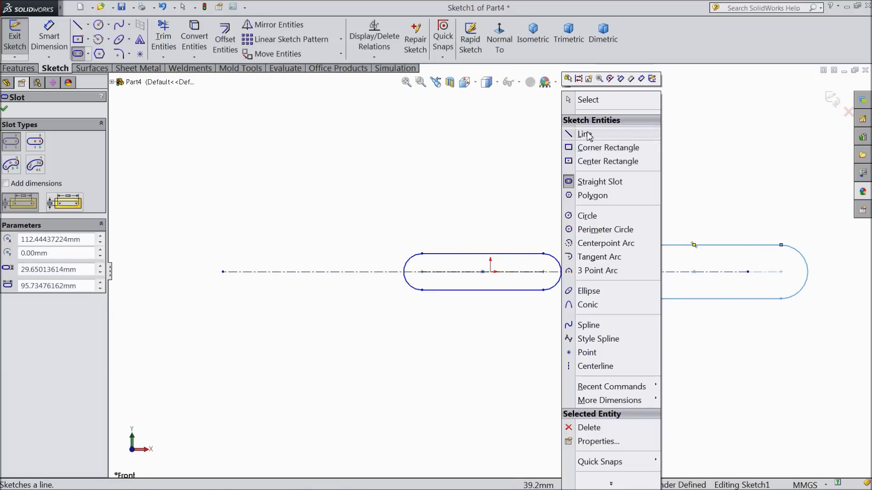
{"action": "left_click", "coordinate": [587, 98]}
- Add a collinear relation between the upper straight edges of the two slots
{"action": "scroll", "coordinate": [615, 259], "scroll_direction": "down", "scroll_amount": 2}
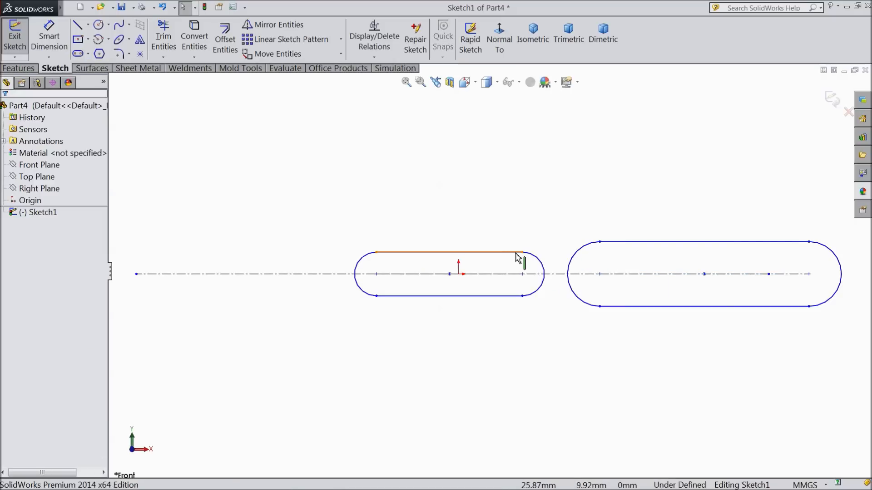
{"action": "left_click", "coordinate": [478, 252]}
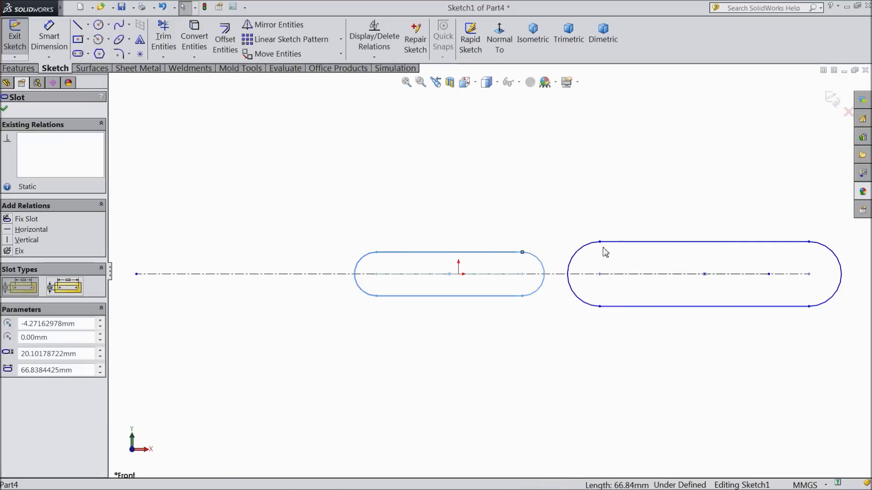
{"action": "left_click", "coordinate": [628, 243], "text": "ctrl"}
{"action": "left_click", "coordinate": [695, 208]}
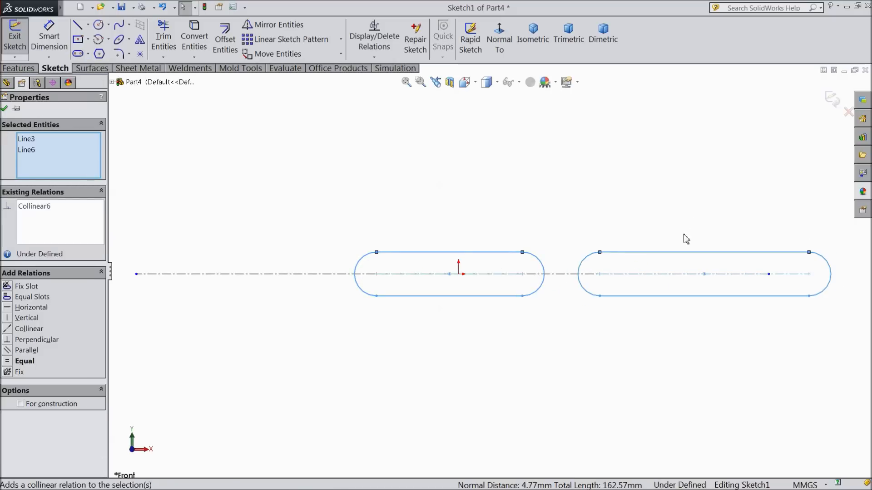
{"action": "scroll", "coordinate": [474, 300], "scroll_direction": "up", "scroll_amount": 1}
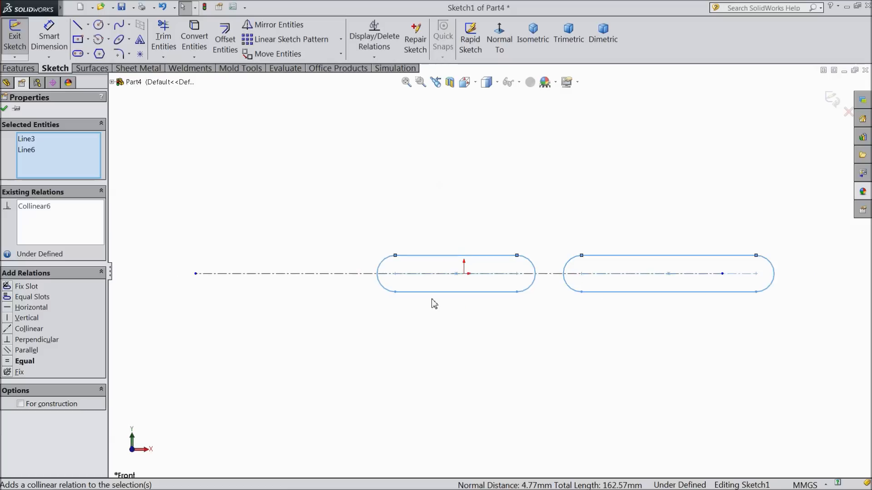
{"action": "left_click", "coordinate": [4, 109]}
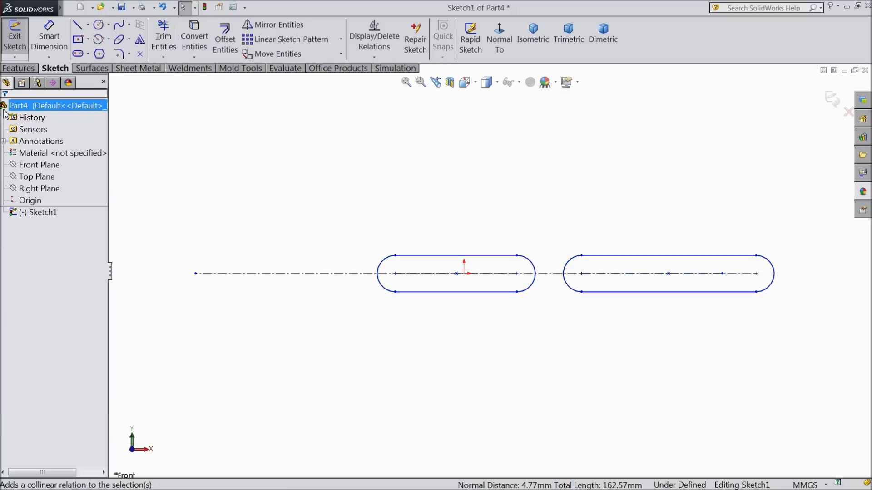
- Sketch a circle centred on the centerline left of the slots and dimension its diameter to 30 mm
{"action": "left_click", "coordinate": [98, 25]}
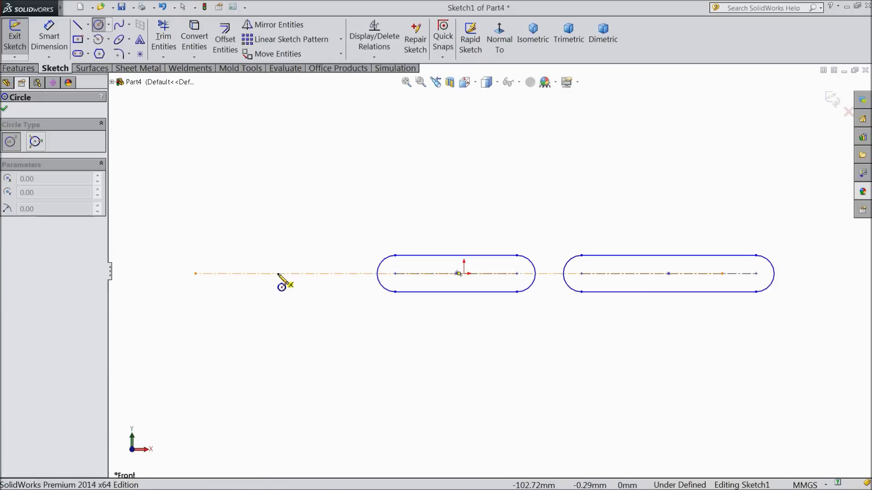
{"action": "left_click_drag", "start_coordinate": [273, 273], "coordinate": [280, 327]}
{"action": "left_click", "coordinate": [56, 37]}
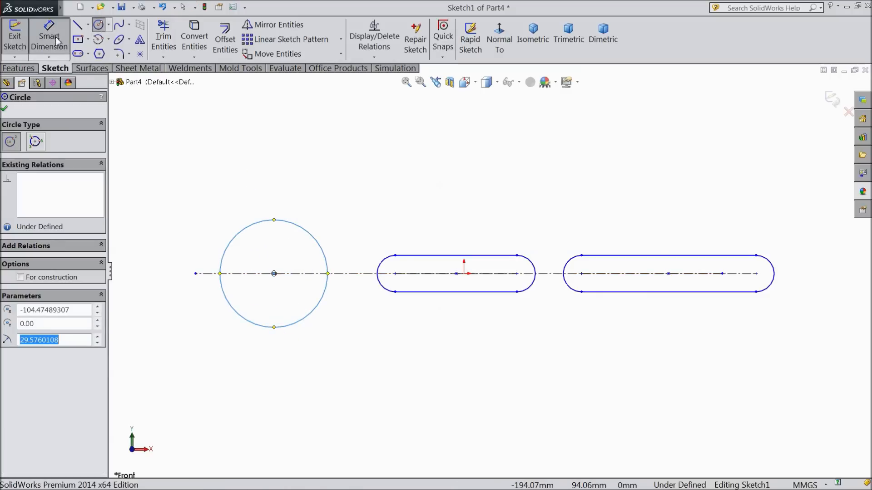
{"action": "scroll", "coordinate": [276, 200], "scroll_direction": "up", "scroll_amount": 2}
{"action": "left_click", "coordinate": [307, 256]}
{"action": "left_click", "coordinate": [230, 272]}
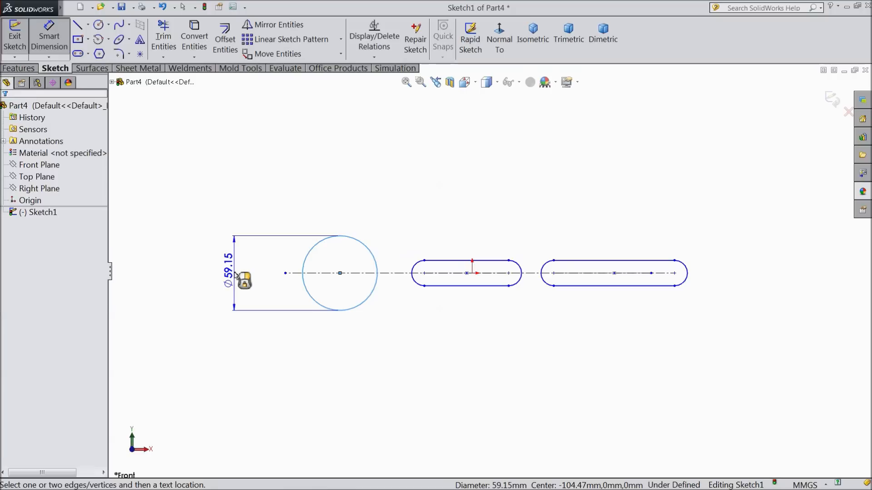
{"action": "type", "text": "30"}
{"action": "left_click", "coordinate": [186, 261]}
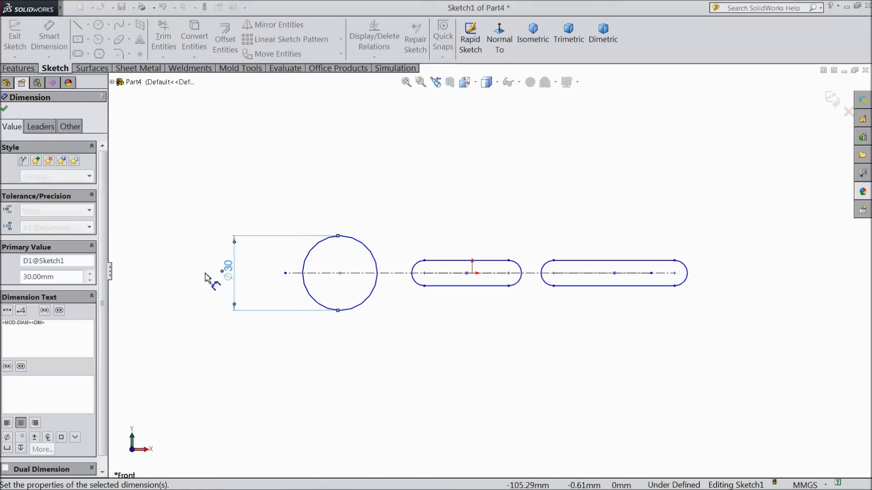
{"action": "left_click", "coordinate": [6, 109]}
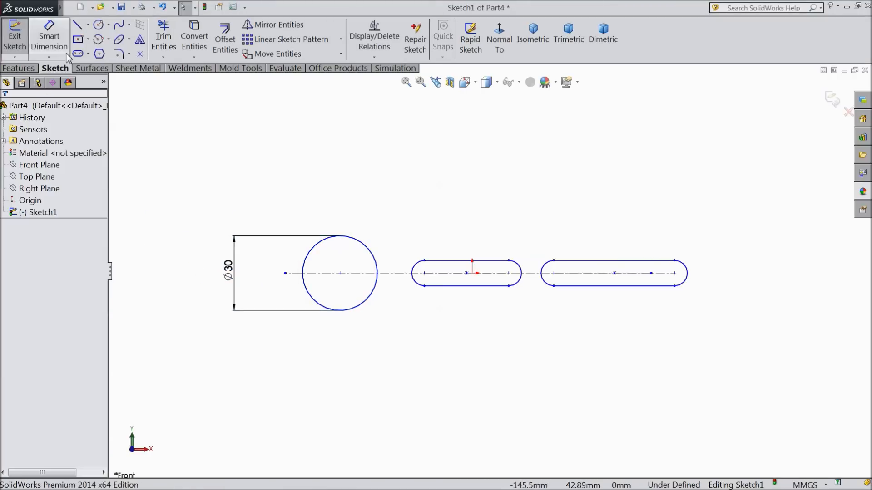
- Sketch a vertical line about 10 mm up from the open slot's upper arc endpoint, then a horizontal line about 134 mm to the circle's top
{"action": "left_click", "coordinate": [78, 26]}
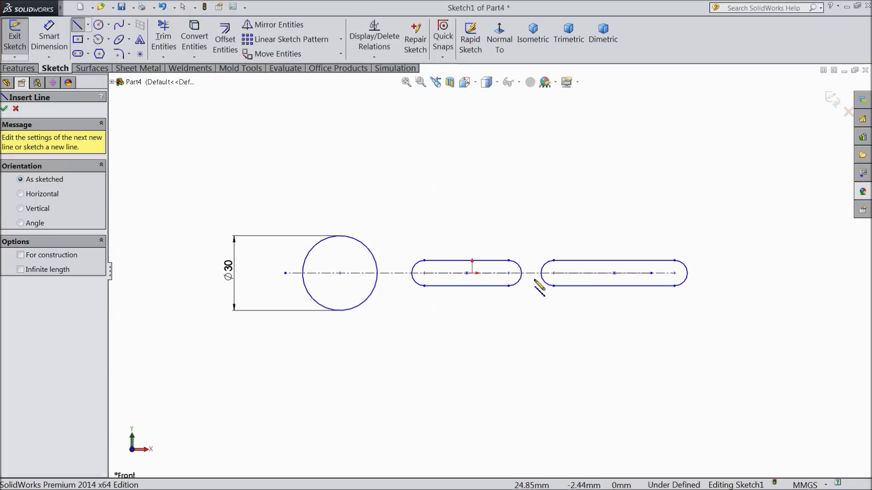
{"action": "left_click", "coordinate": [674, 261]}
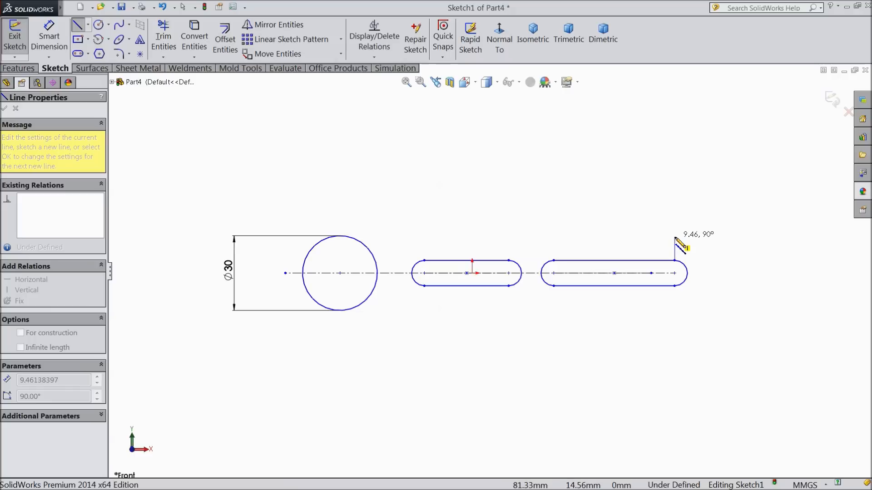
{"action": "left_click", "coordinate": [674, 237]}
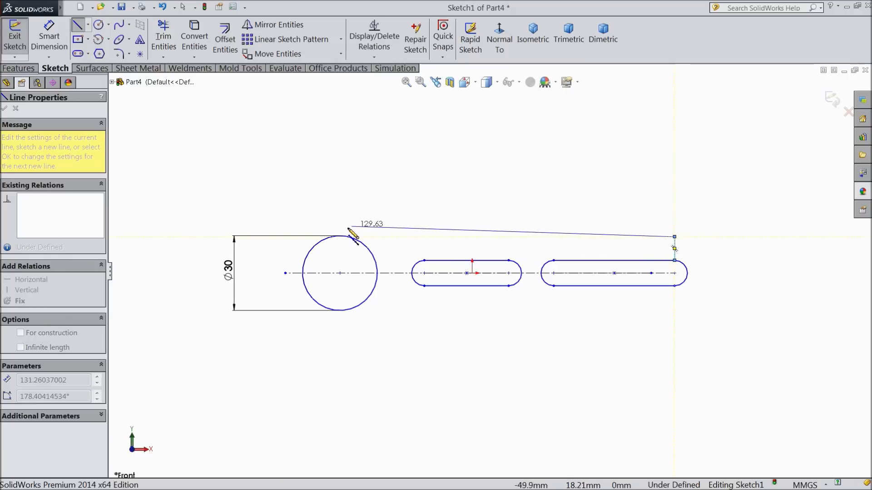
{"action": "left_click", "coordinate": [340, 236]}
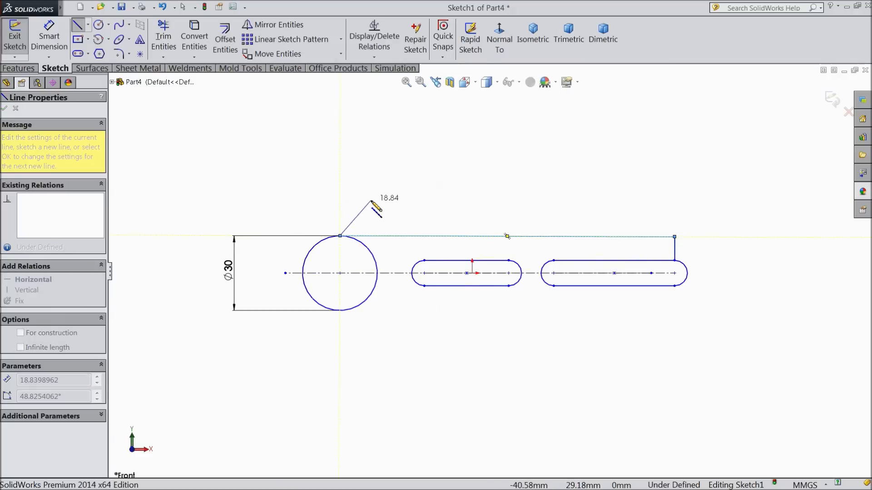
{"action": "right_click", "coordinate": [371, 201]}
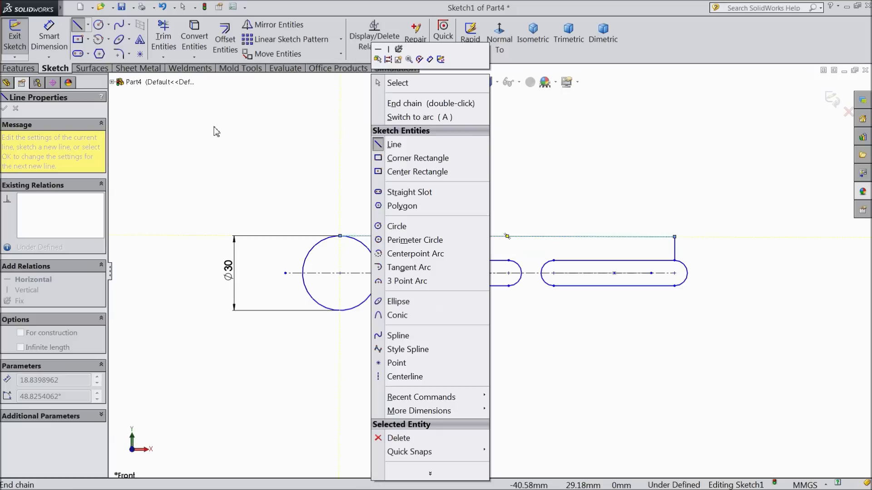
{"action": "left_click", "coordinate": [233, 137]}
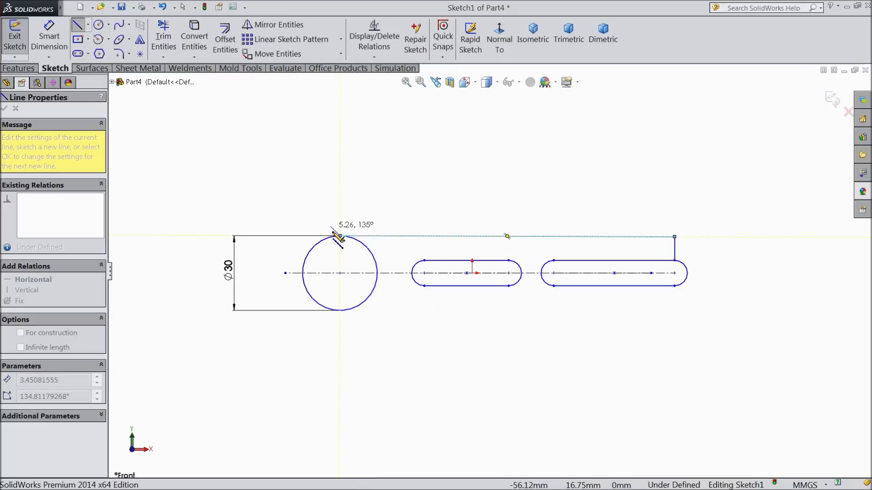
{"action": "key", "text": "Escape"}
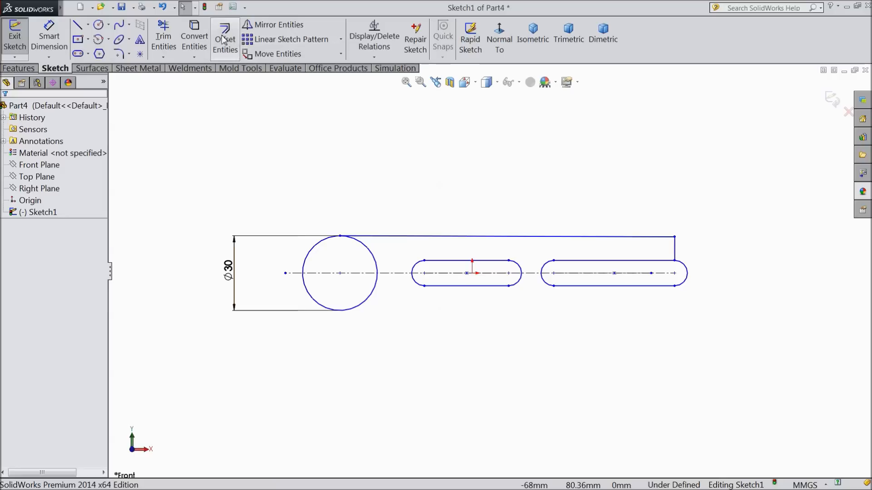
{"action": "left_click", "coordinate": [467, 237]}
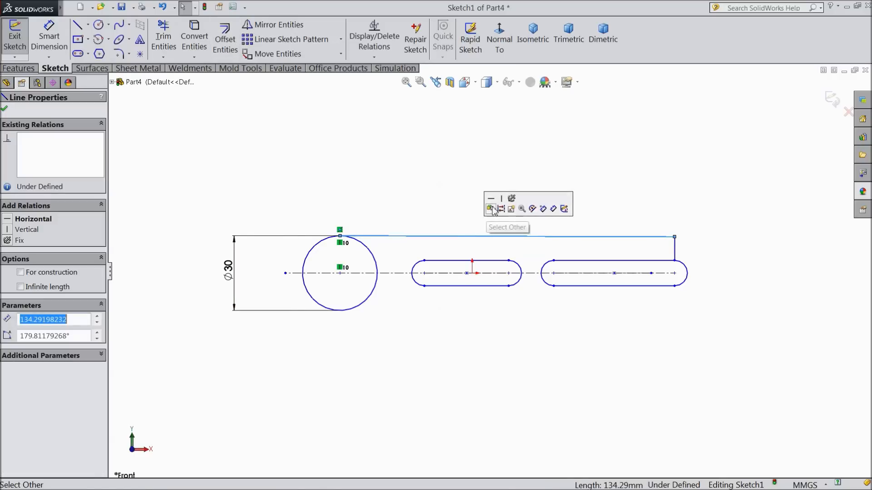
{"action": "left_click", "coordinate": [494, 203]}
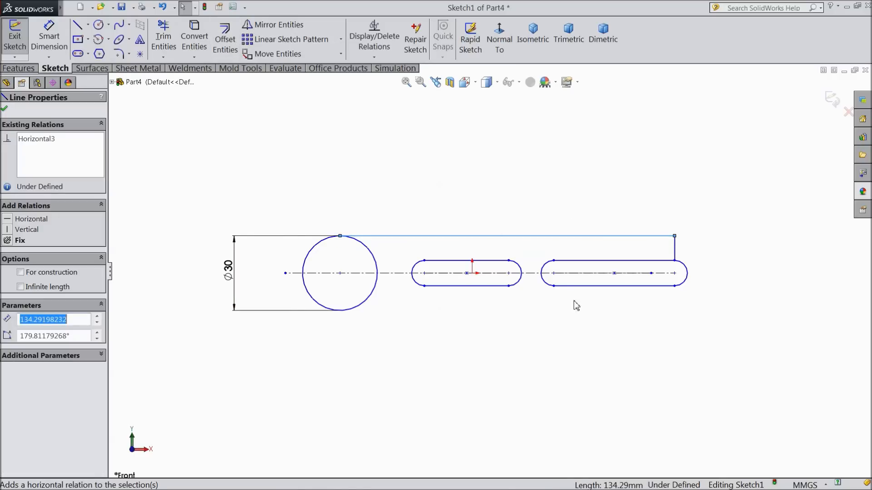
- Mirror the long horizontal line and the short vertical end line about the centerline
{"action": "left_click", "coordinate": [288, 26]}
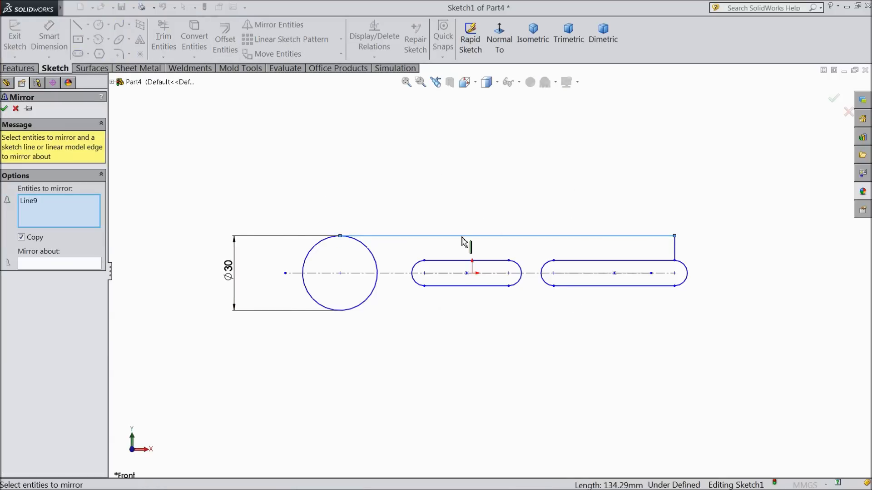
{"action": "left_click", "coordinate": [37, 264]}
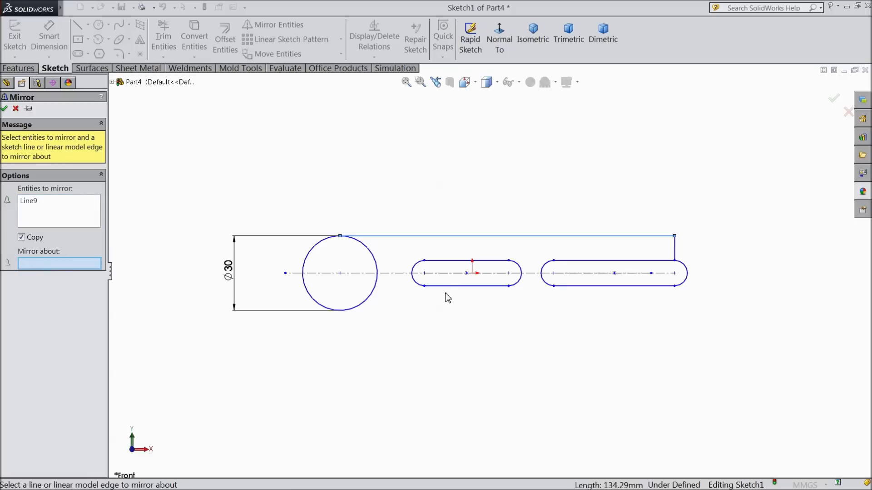
{"action": "left_click", "coordinate": [394, 273]}
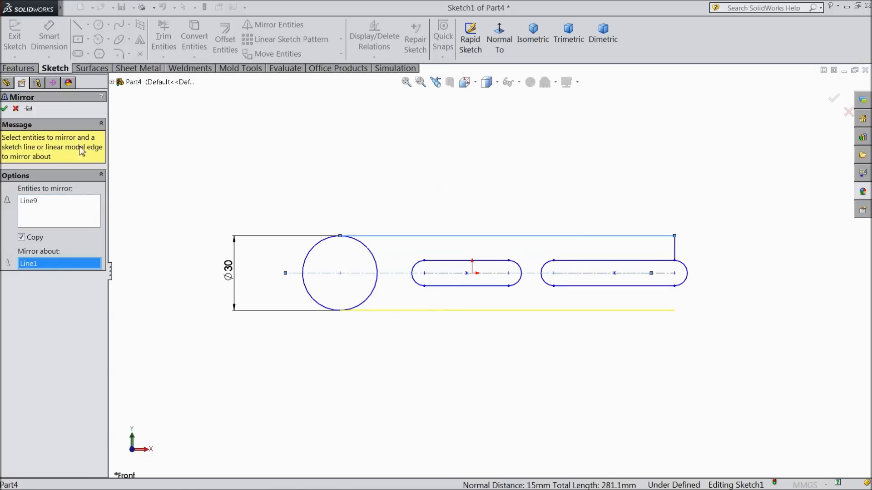
{"action": "left_click", "coordinate": [85, 216]}
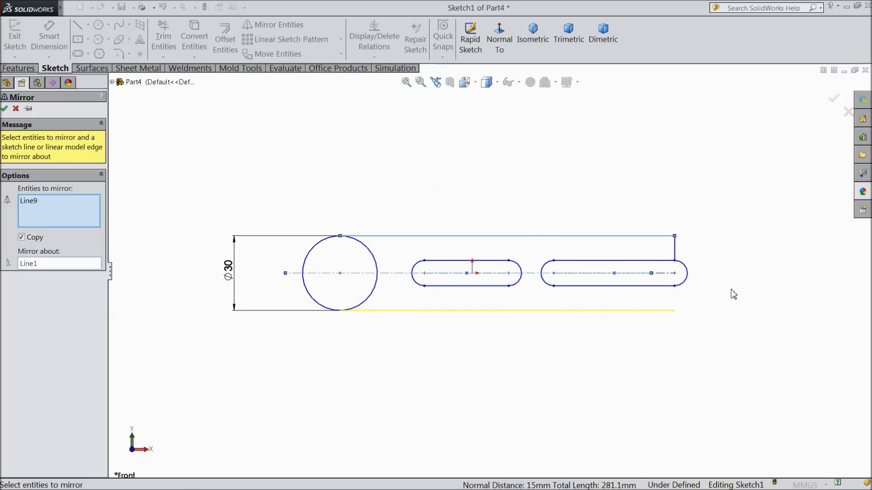
{"action": "left_click", "coordinate": [676, 252]}
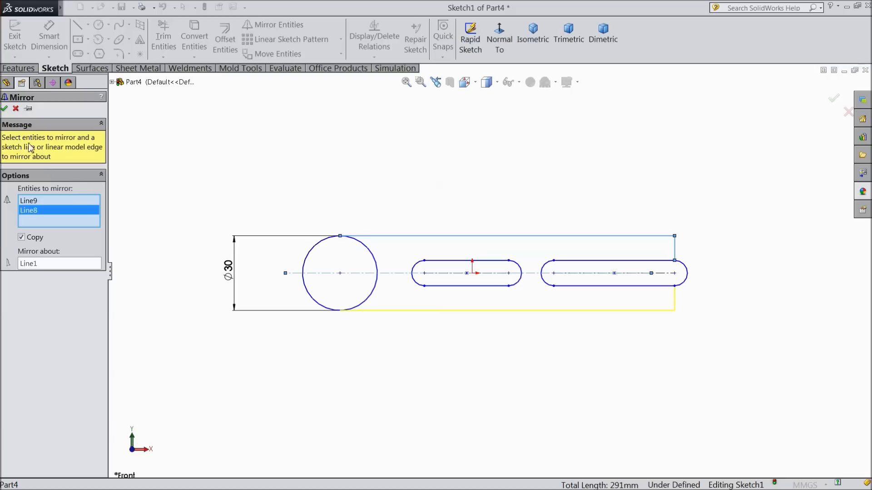
{"action": "left_click", "coordinate": [5, 109]}
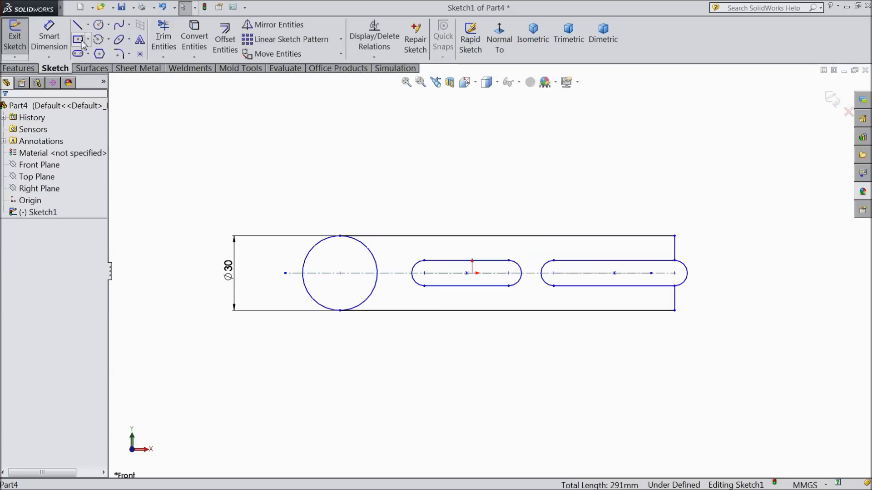
- Trim away the inner half of the 30 mm circle and the rounded far end of the second slot
{"action": "left_click", "coordinate": [163, 37]}
{"action": "mouse_move", "coordinate": [383, 302]}
{"action": "left_mouse_down"}
{"action": "mouse_move", "coordinate": [376, 295]}
{"action": "mouse_move", "coordinate": [388, 259]}
{"action": "mouse_move", "coordinate": [421, 275]}
{"action": "left_mouse_up"}
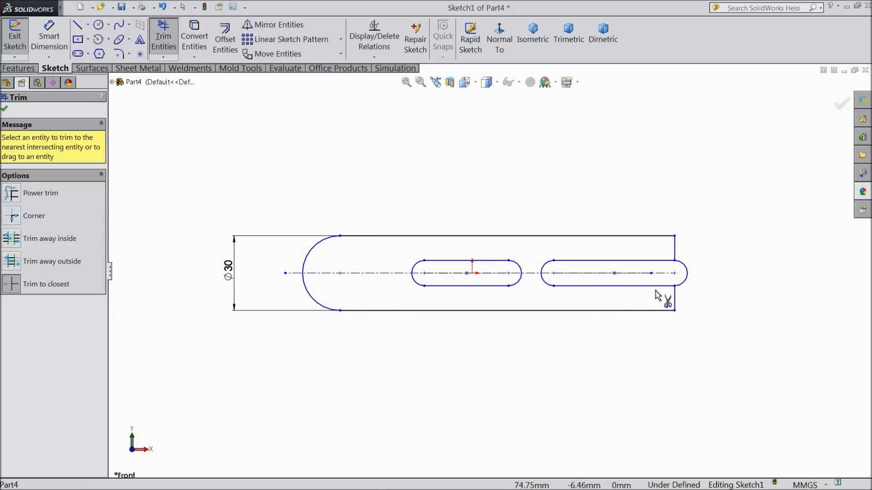
{"action": "left_click", "coordinate": [684, 285]}
{"action": "left_click", "coordinate": [475, 254]}
{"action": "scroll", "coordinate": [622, 296], "scroll_direction": "up", "scroll_amount": 1}
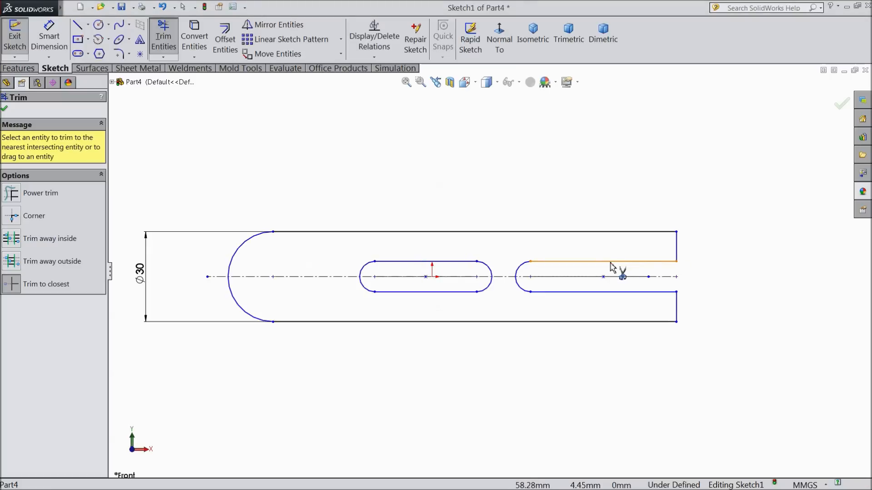
{"action": "left_click", "coordinate": [4, 109]}
- Sketch a circle concentric with the link's rounded end and dimension its diameter to 15 mm
{"action": "left_click", "coordinate": [98, 25]}
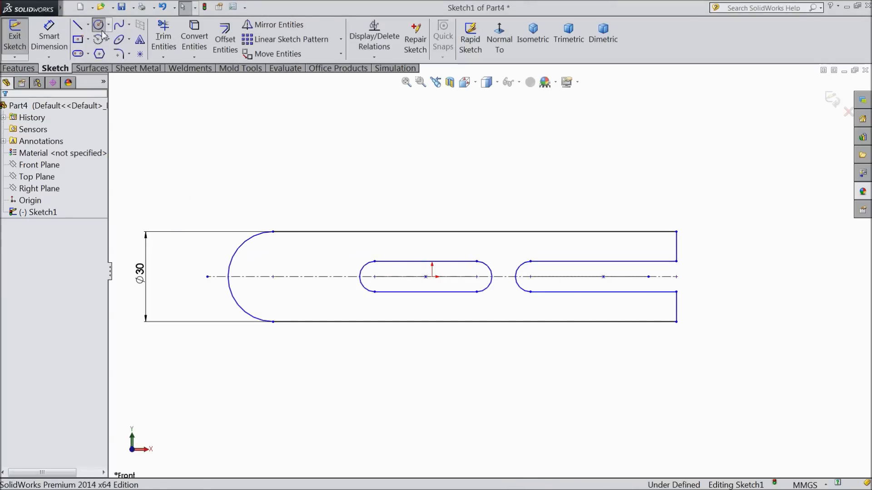
{"action": "left_click", "coordinate": [273, 276]}
{"action": "left_click", "coordinate": [288, 292]}
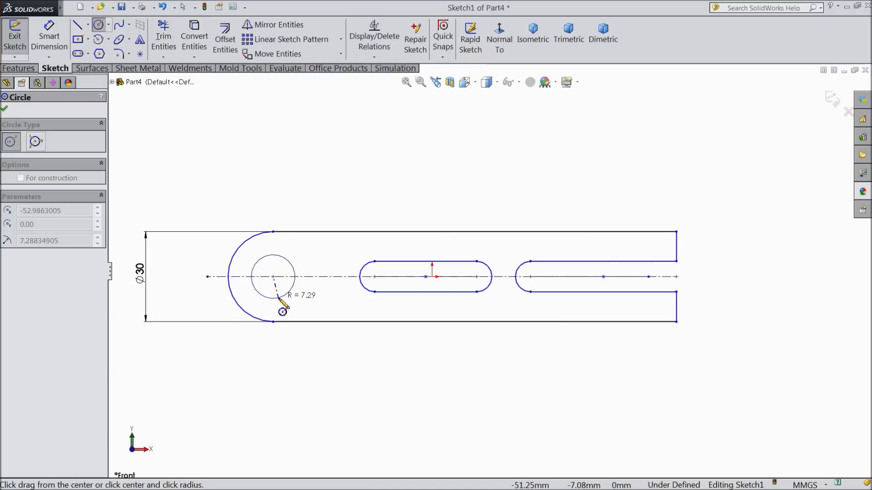
{"action": "left_click", "coordinate": [49, 44]}
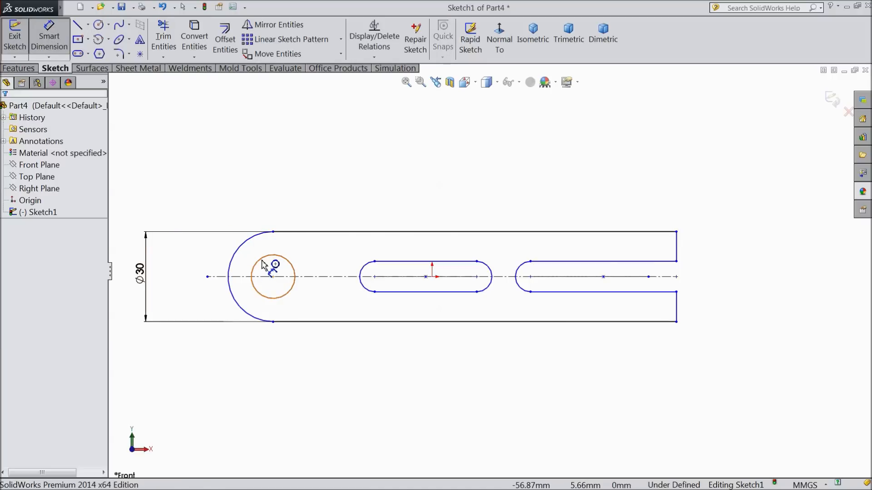
{"action": "left_click", "coordinate": [282, 258]}
{"action": "left_click", "coordinate": [222, 355]}
{"action": "type", "text": "15"}
{"action": "left_click", "coordinate": [172, 344]}
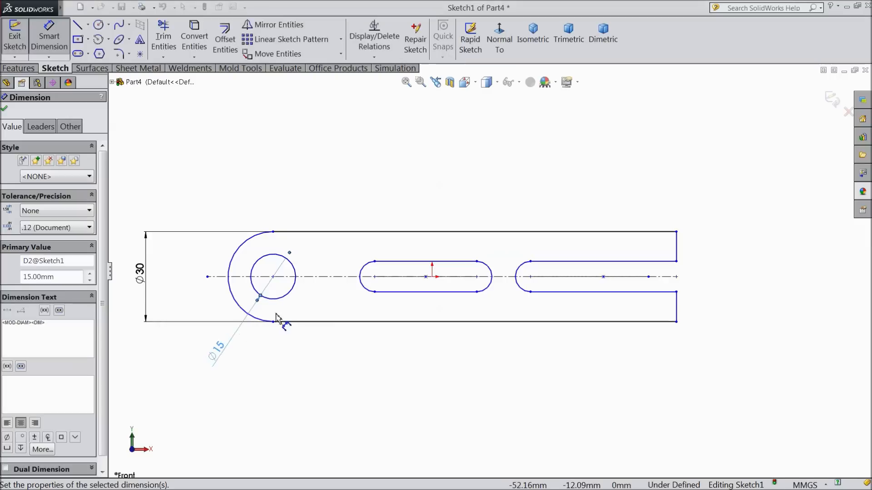
{"action": "left_click", "coordinate": [273, 277]}
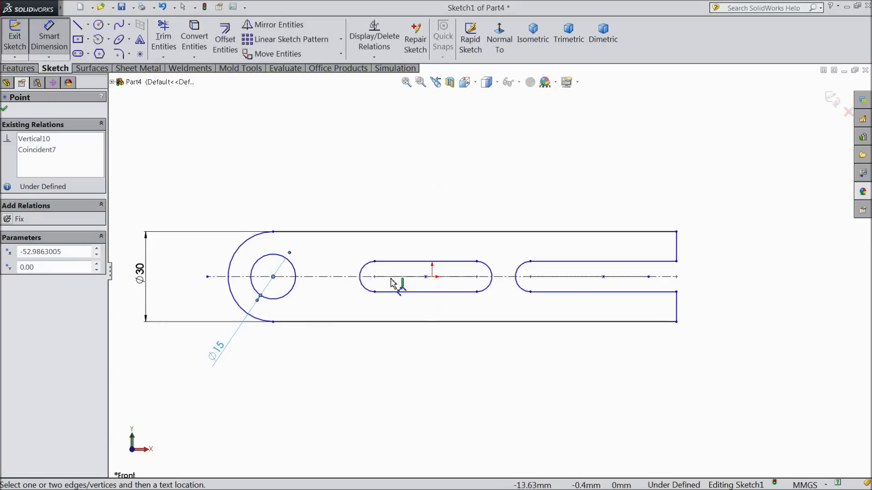
{"action": "left_click", "coordinate": [432, 278]}
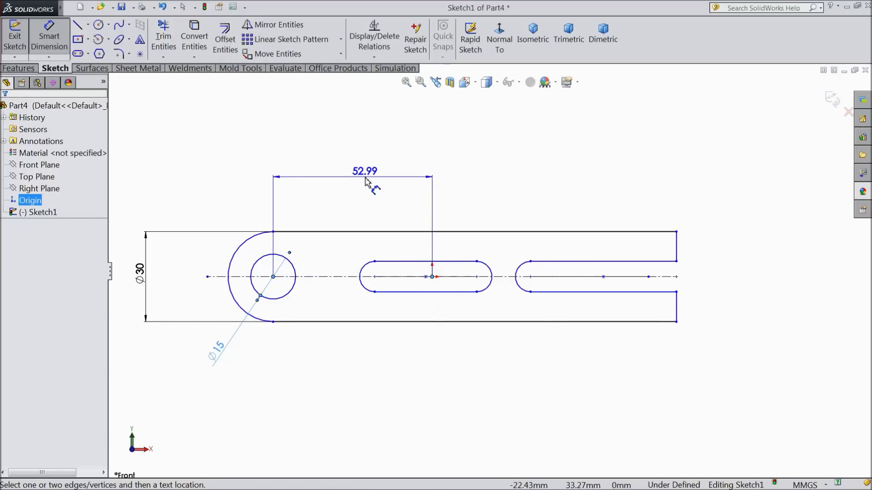
{"action": "key", "text": "Escape"}
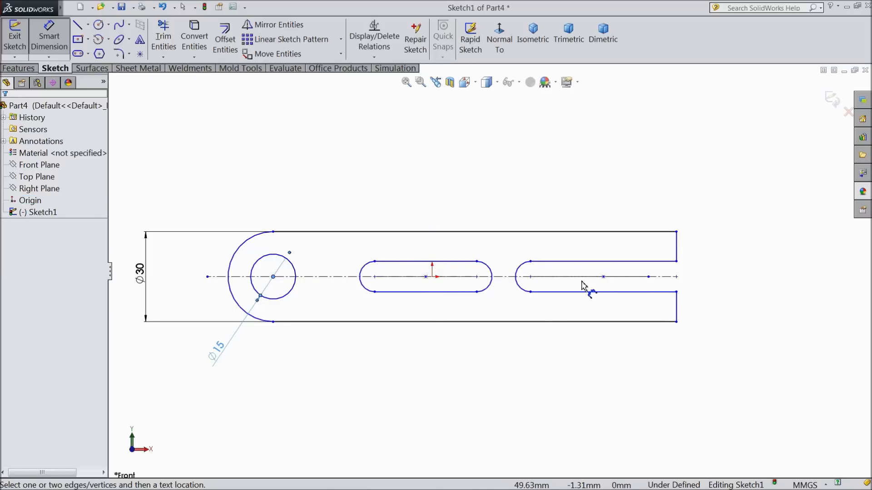
{"action": "left_click", "coordinate": [531, 277]}
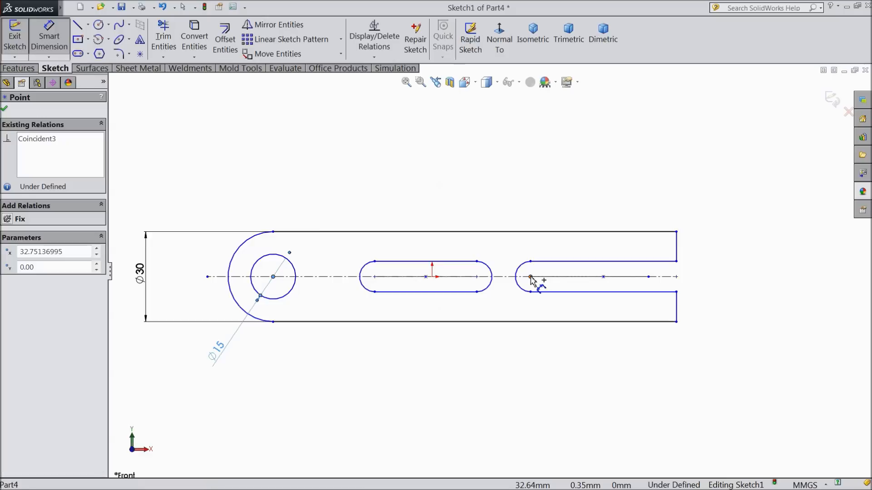
{"action": "left_click", "coordinate": [432, 277]}
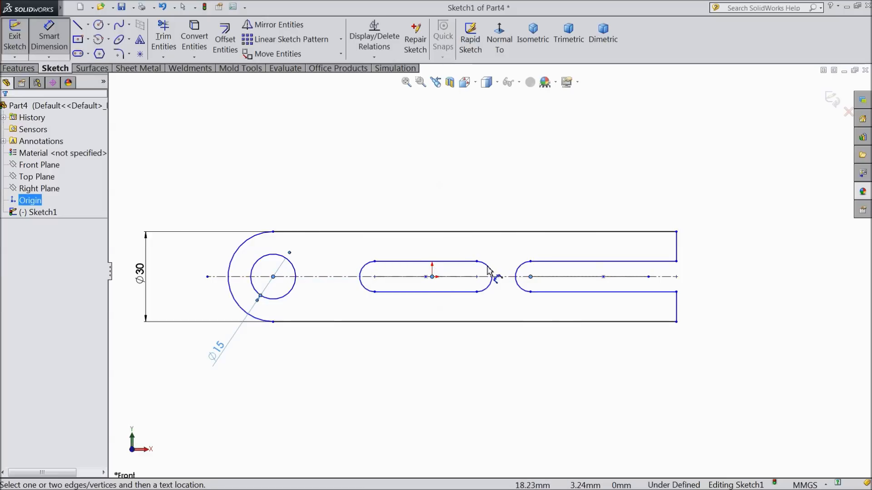
{"action": "left_click", "coordinate": [529, 283]}
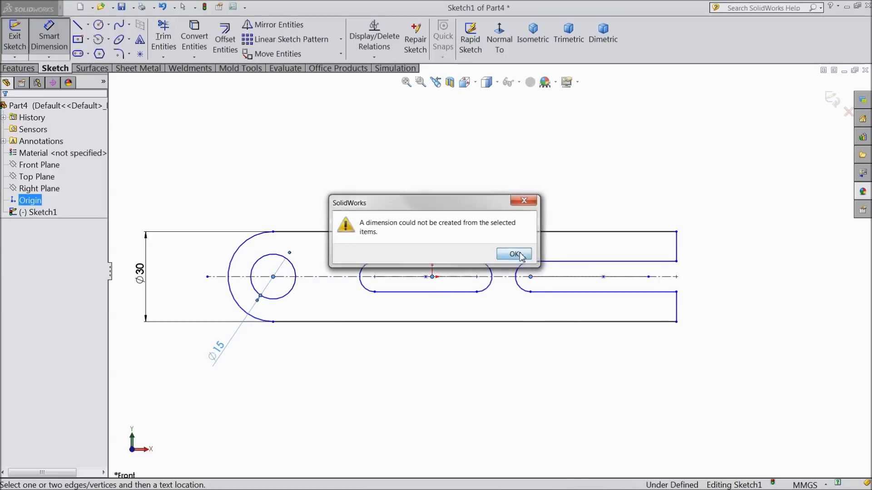
{"action": "left_click", "coordinate": [514, 254]}
- Dimension the distance from the origin to the open slot's arc centre as 120 mm
{"action": "left_click", "coordinate": [530, 277]}
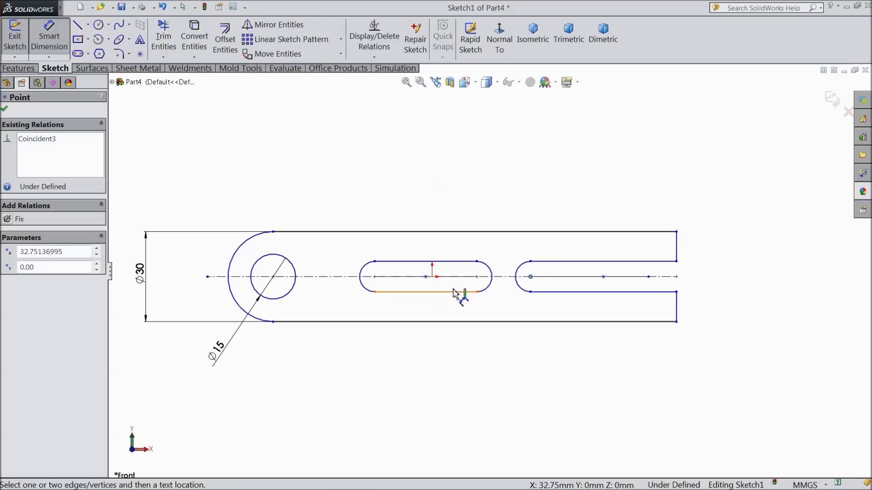
{"action": "left_click", "coordinate": [434, 281]}
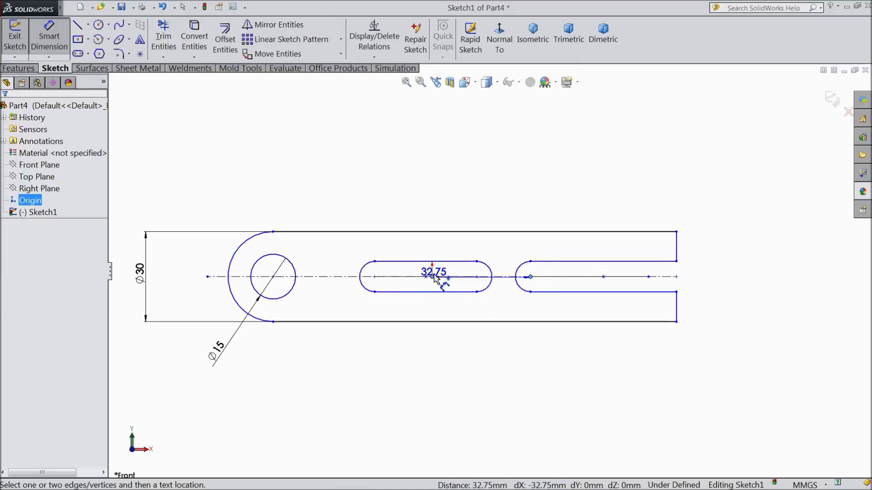
{"action": "left_click", "coordinate": [469, 197]}
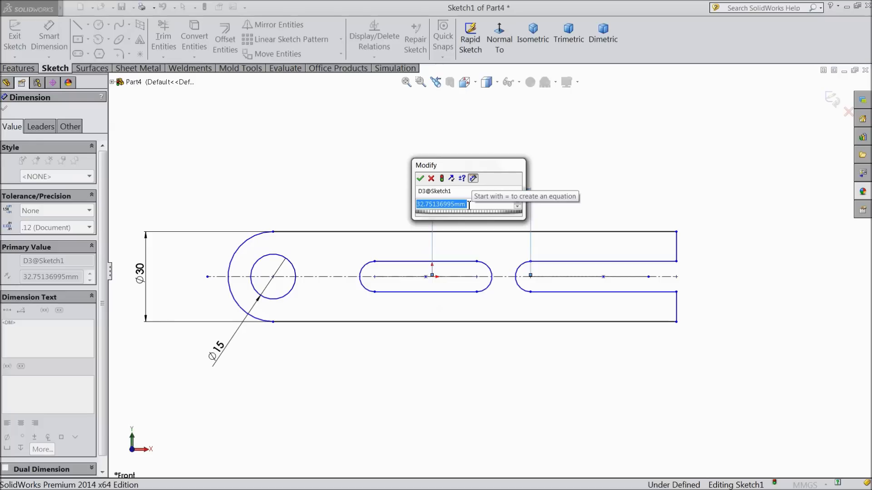
{"action": "type", "text": "120"}
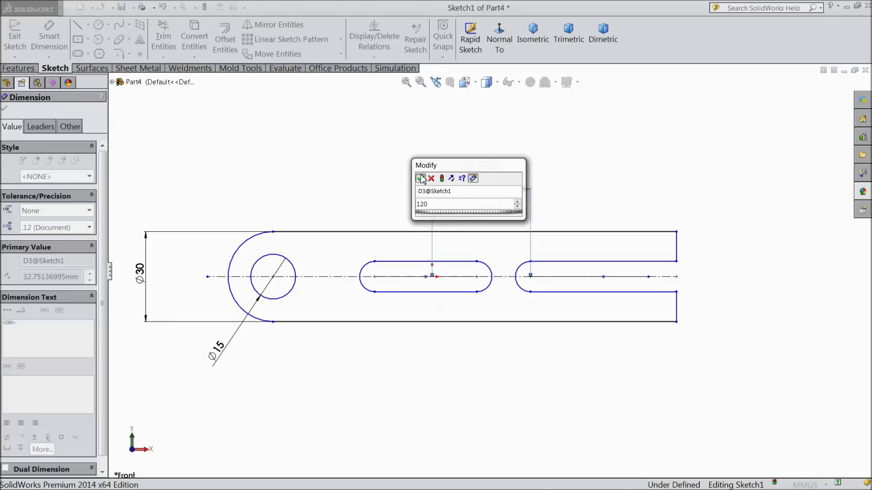
{"action": "key", "text": "Return"}
{"action": "key", "text": "f"}
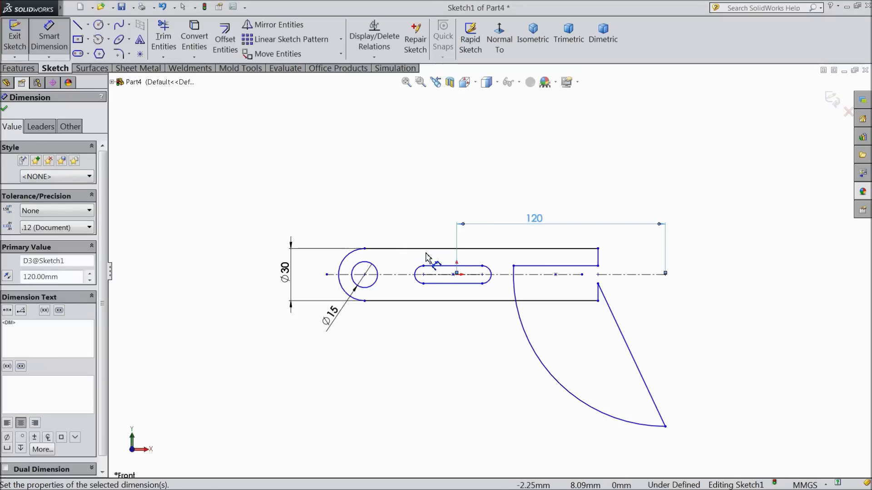
{"action": "left_click", "coordinate": [5, 109]}
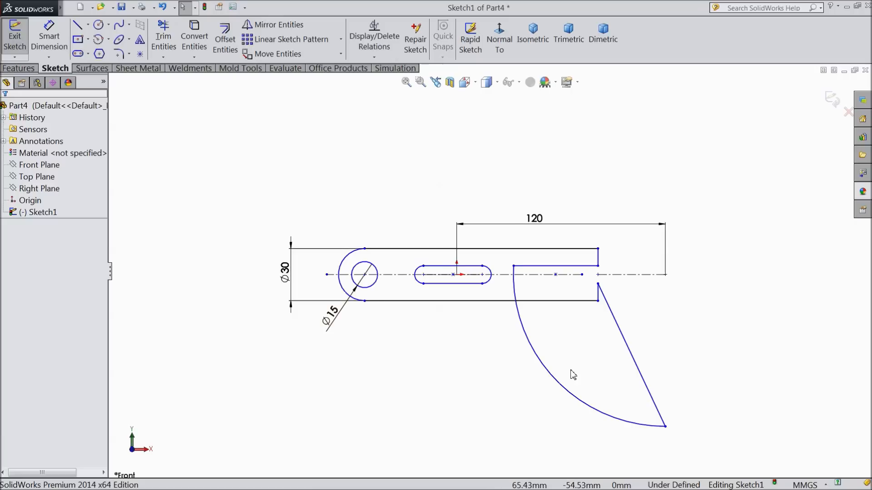
- Move the stray lower endpoint of the distorted slot arc back to directly below the open slot's upper inner corner
{"action": "scroll", "coordinate": [571, 370], "scroll_direction": "up", "scroll_amount": 1}
{"action": "mouse_move", "coordinate": [636, 401]}
{"action": "left_mouse_down"}
{"action": "mouse_move", "coordinate": [586, 404]}
{"action": "mouse_move", "coordinate": [542, 293]}
{"action": "mouse_move", "coordinate": [526, 289]}
{"action": "left_mouse_up"}
{"action": "scroll", "coordinate": [526, 289], "scroll_direction": "down", "scroll_amount": 2}
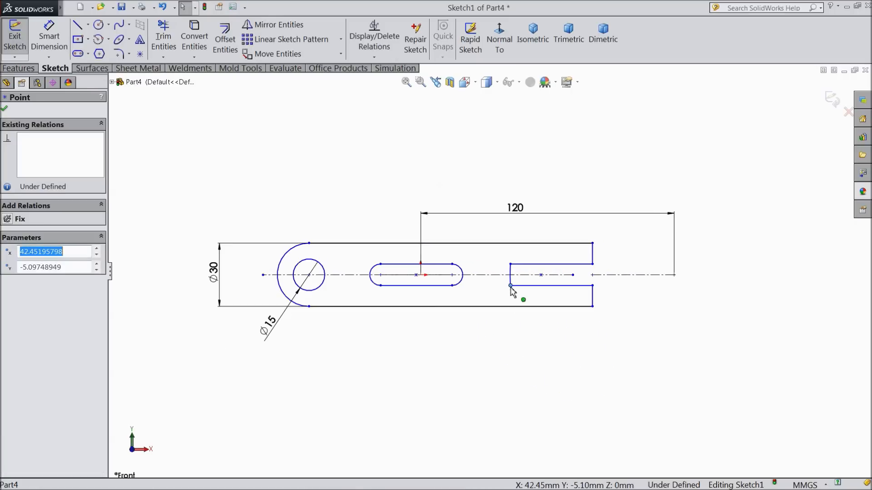
{"action": "scroll", "coordinate": [460, 265], "scroll_direction": "down", "scroll_amount": 2}
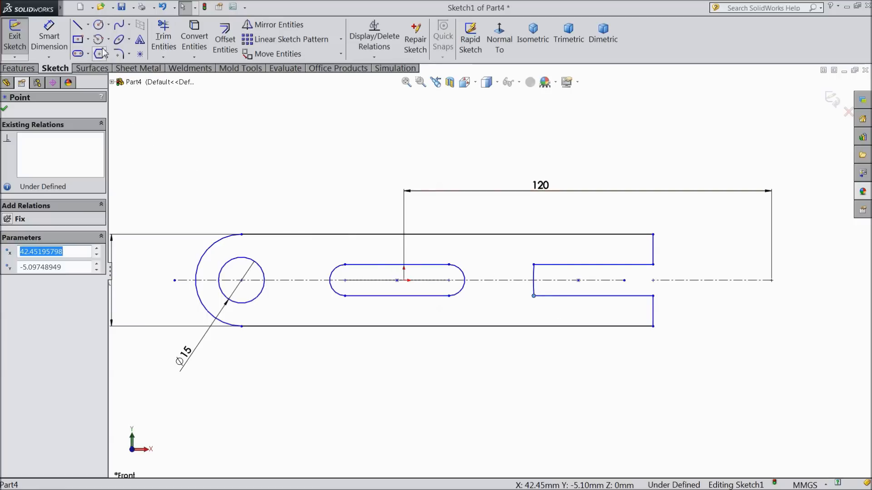
{"action": "left_click", "coordinate": [99, 25]}
{"action": "scroll", "coordinate": [433, 244], "scroll_direction": "down", "scroll_amount": 2}
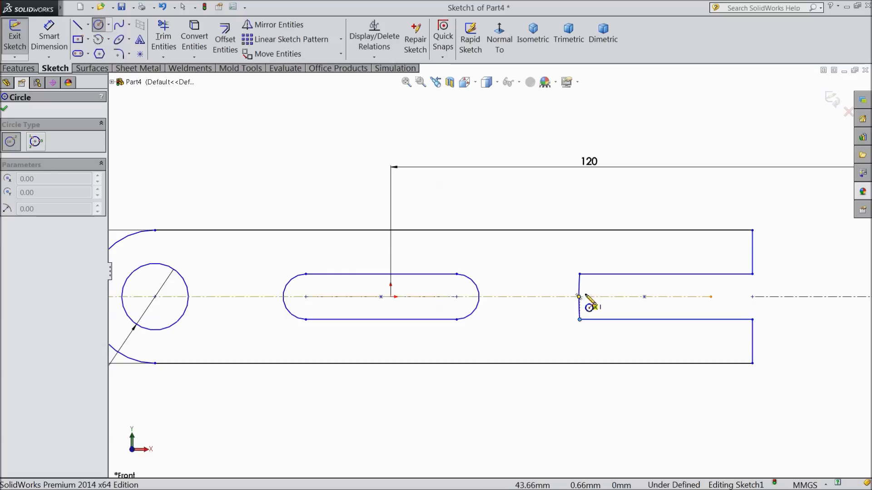
{"action": "right_click", "coordinate": [415, 107]}
{"action": "left_click", "coordinate": [437, 113]}
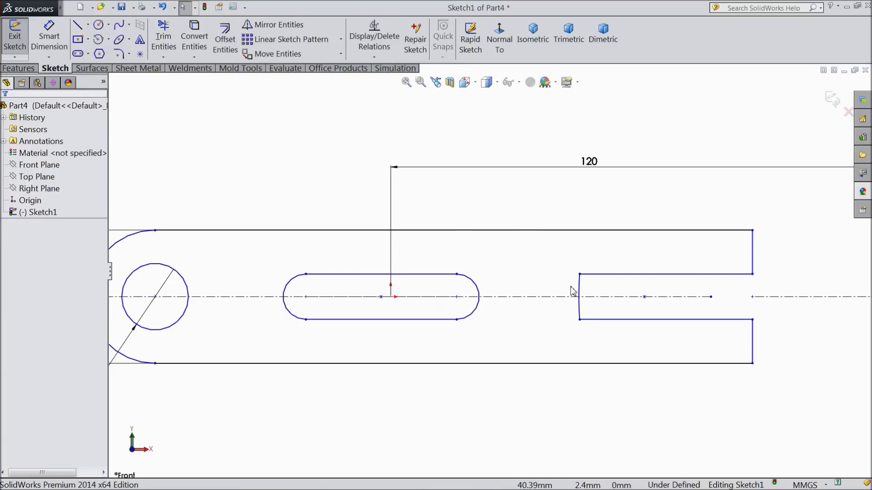
- Delete the shallow distorted arc that closes the open slot's inner end
{"action": "left_click", "coordinate": [580, 296]}
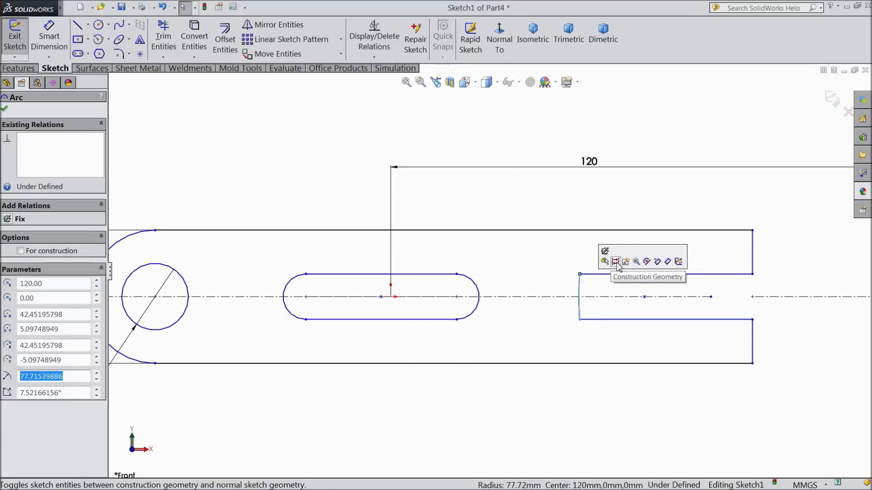
{"action": "left_click", "coordinate": [616, 262]}
{"action": "left_click", "coordinate": [578, 287]}
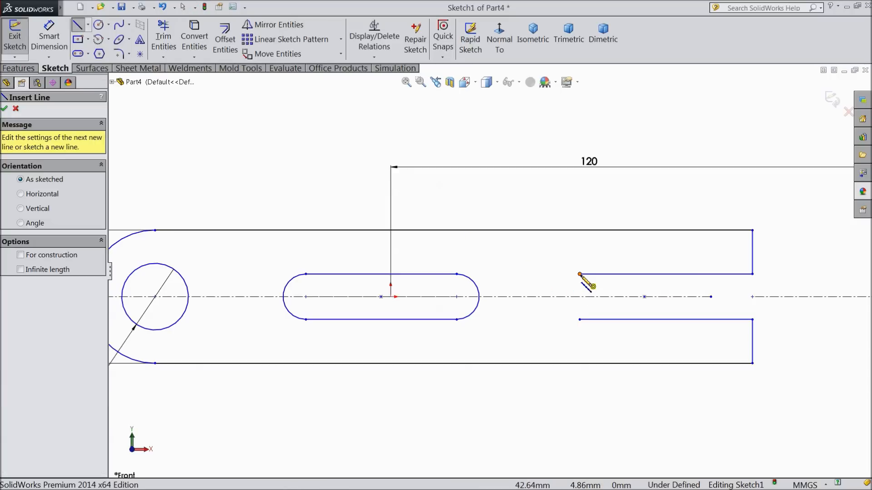
- Draw a vertical line joining the open slot's two inner corners and convert it to construction geometry
{"action": "left_click", "coordinate": [579, 274]}
{"action": "left_click", "coordinate": [579, 319]}
{"action": "left_click", "coordinate": [580, 320]}
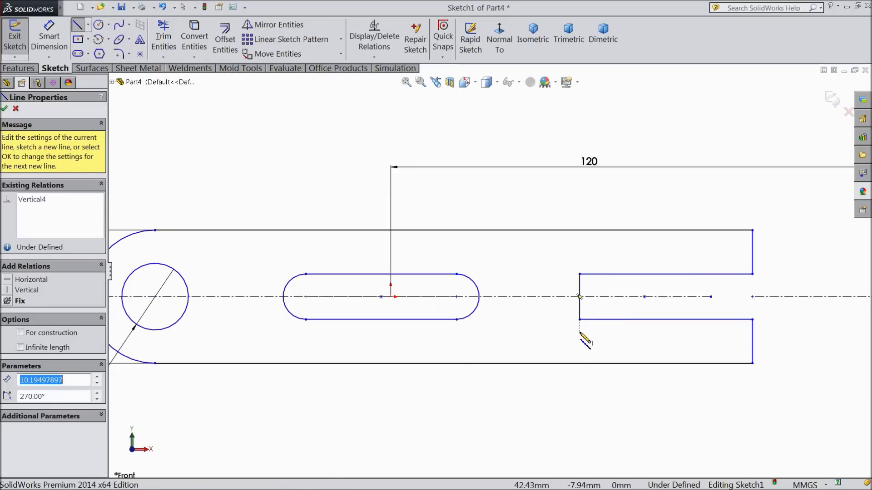
{"action": "right_click", "coordinate": [580, 332]}
{"action": "left_click", "coordinate": [599, 134]}
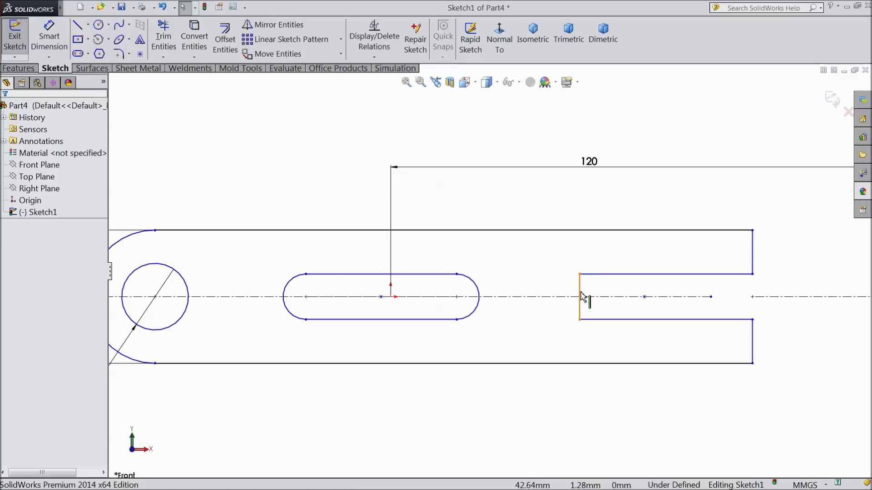
{"action": "left_click", "coordinate": [580, 295]}
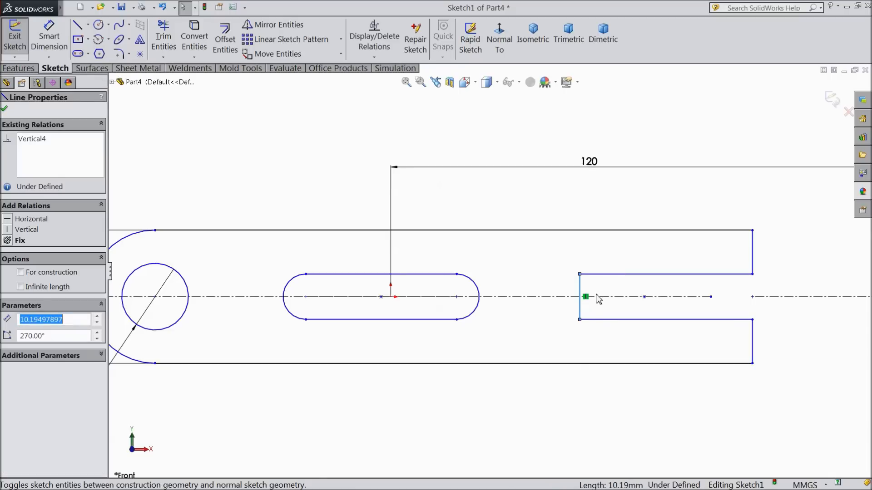
{"action": "key", "text": "Escape"}
- Sketch a circle of about 5.1 mm radius from the construction line's midpoint through the slot corners and trim away its half inside the slot
{"action": "left_click", "coordinate": [99, 27]}
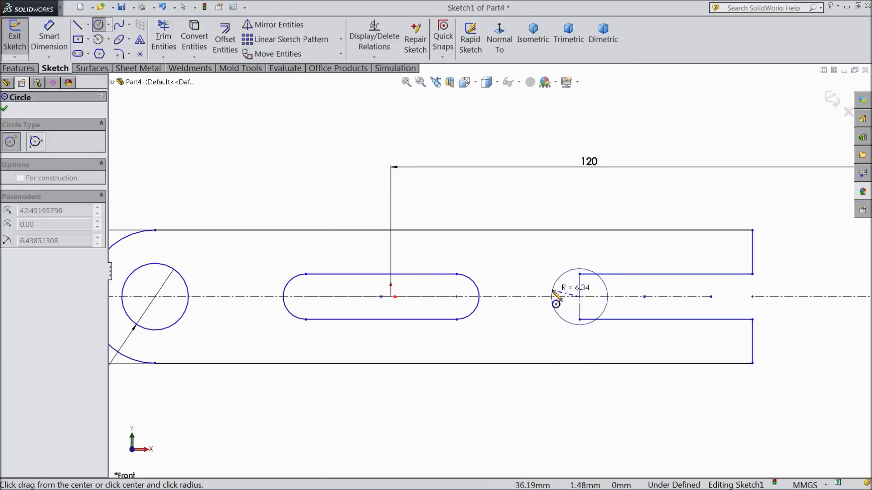
{"action": "left_click", "coordinate": [579, 275]}
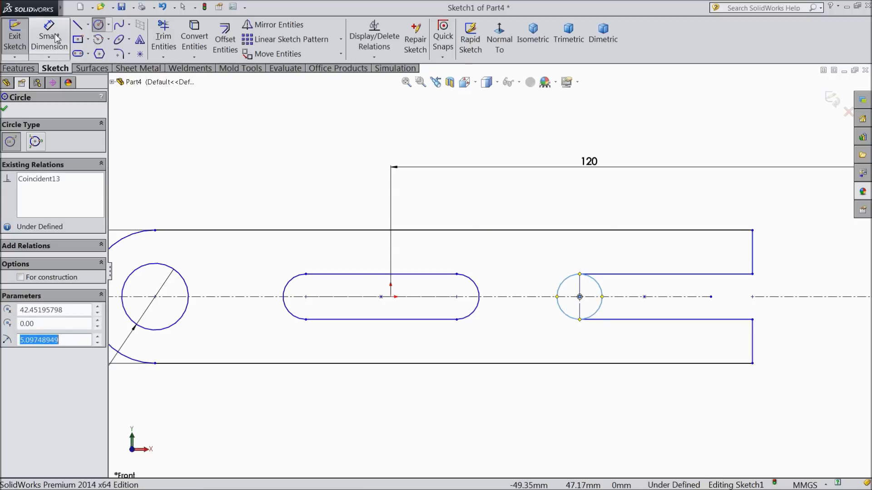
{"action": "left_click", "coordinate": [98, 24]}
{"action": "left_click", "coordinate": [163, 37]}
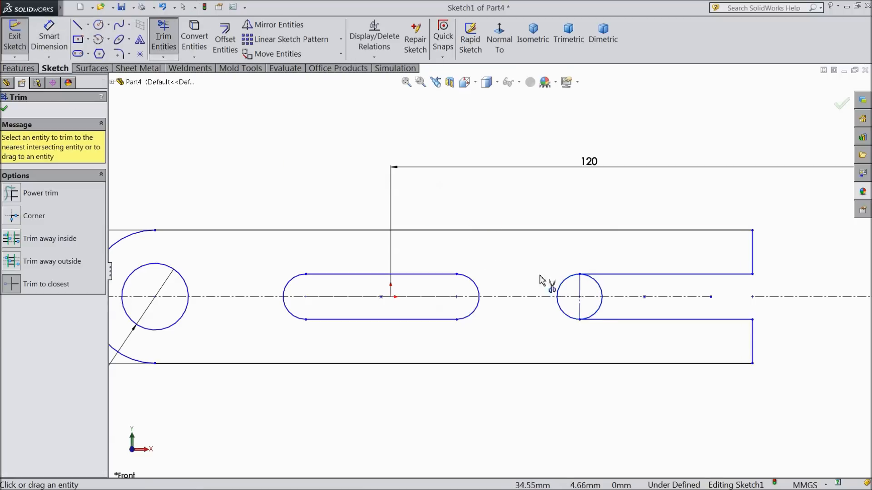
{"action": "left_click_drag", "start_coordinate": [609, 298], "coordinate": [594, 321]}
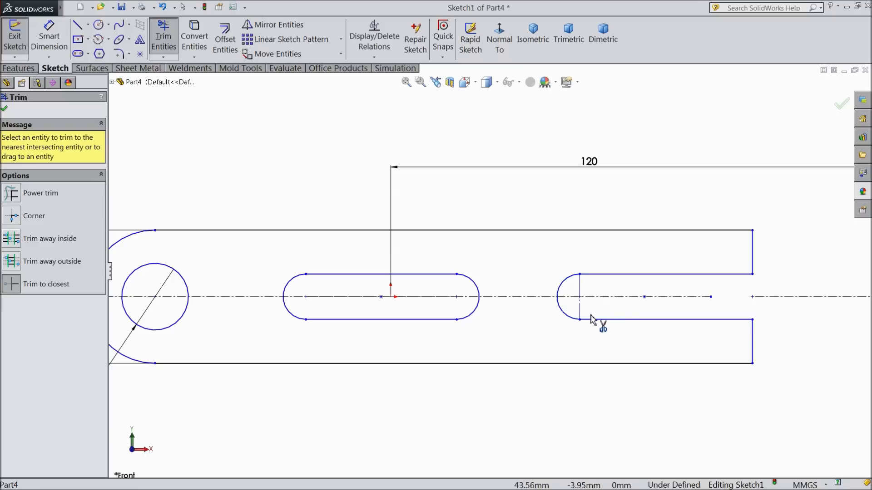
{"action": "left_click", "coordinate": [4, 109]}
{"action": "left_click", "coordinate": [49, 37]}
{"action": "key", "text": "f"}
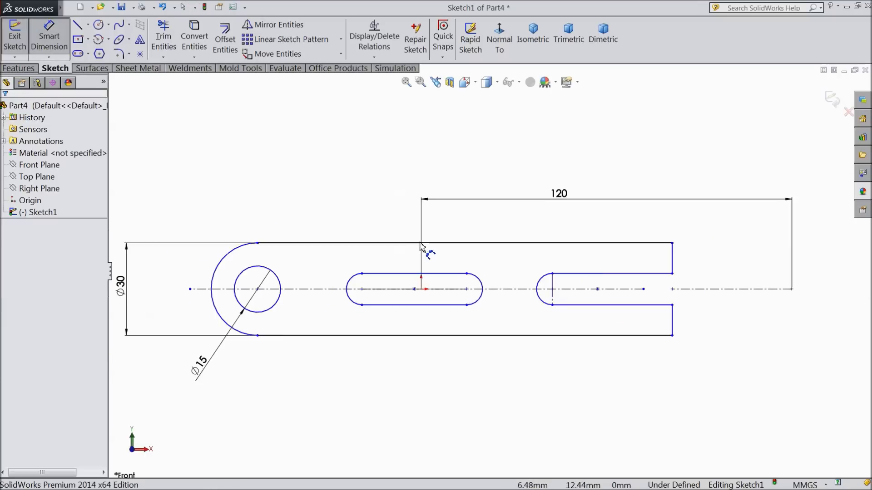
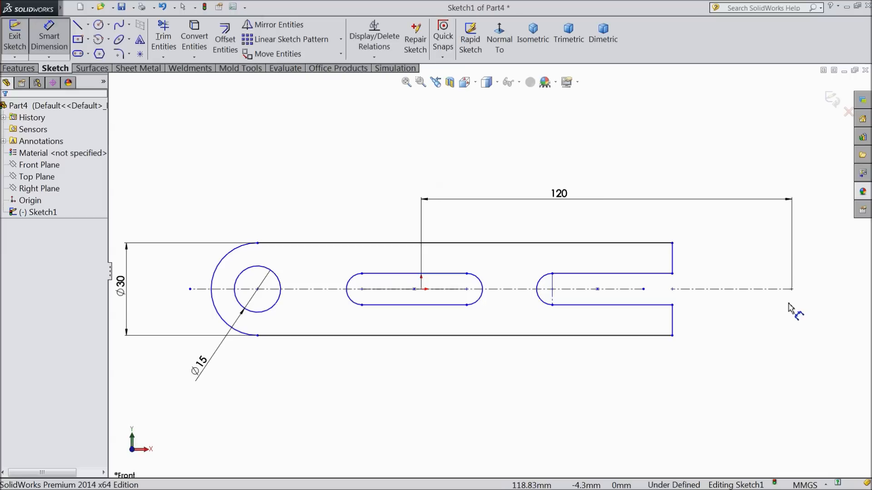
{"action": "left_click", "coordinate": [41, 46]}
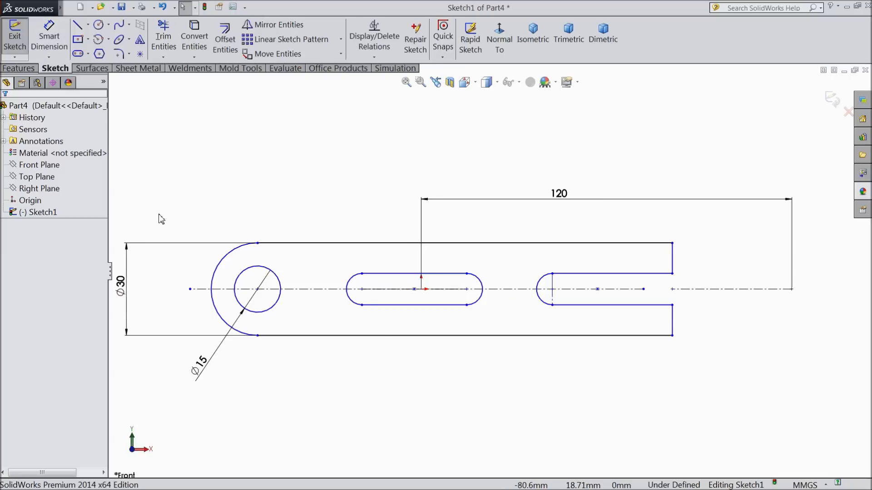
- Make the open slot's end arc concentric with the centreline point dimensioned 120 mm from the origin
{"action": "left_click", "coordinate": [791, 289]}
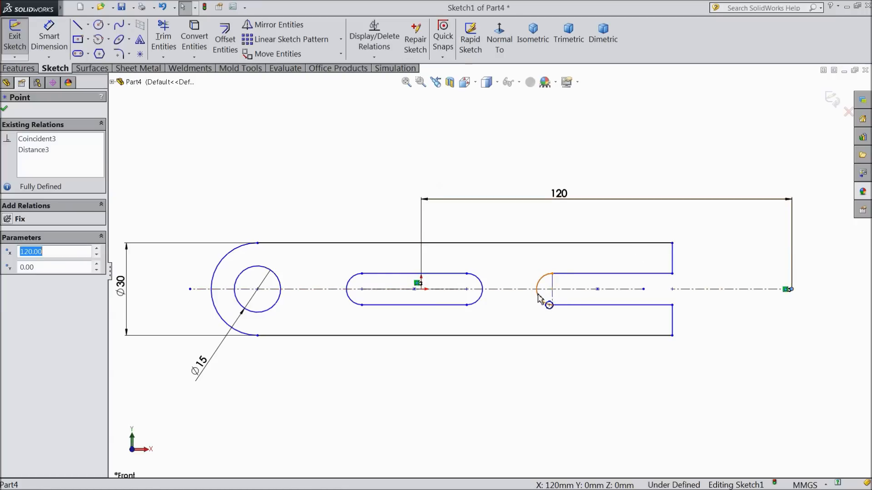
{"action": "left_click", "coordinate": [538, 297], "text": "ctrl"}
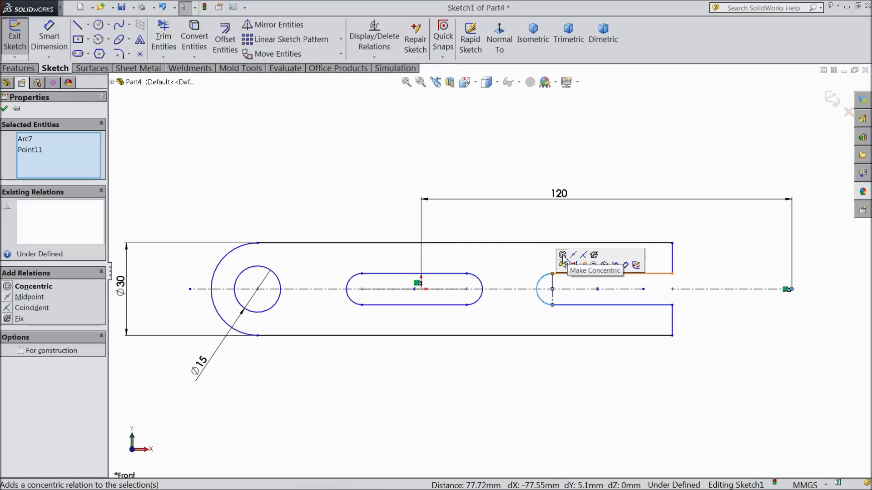
{"action": "left_click", "coordinate": [563, 256]}
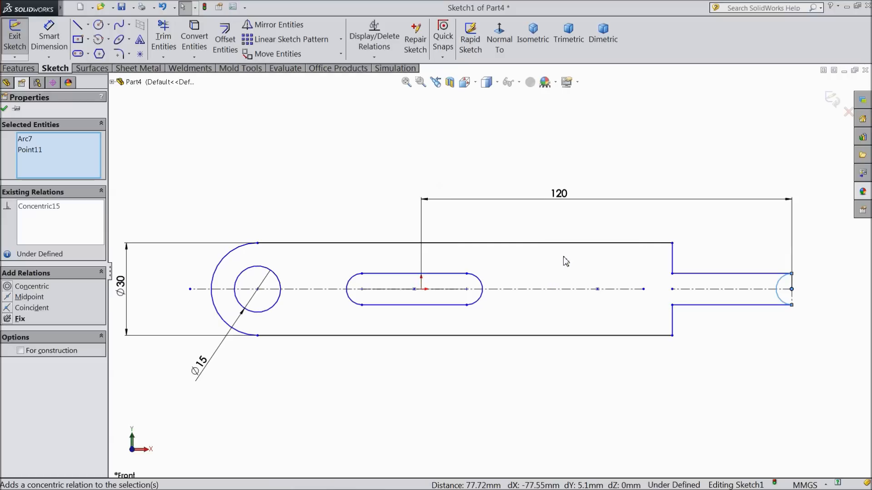
{"action": "scroll", "coordinate": [792, 297], "scroll_direction": "down", "scroll_amount": 2}
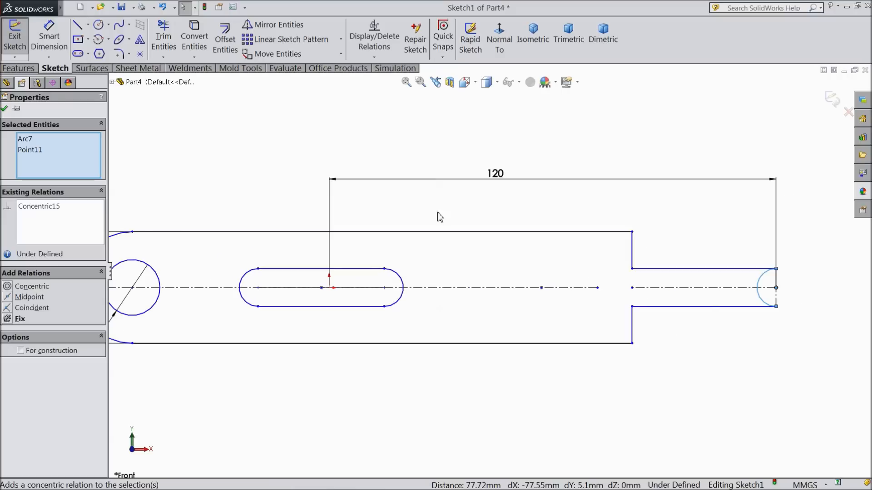
- Accept the arc's concentric relation and stretch the bar's open end outward past the slot arc, to about 170 mm from the origin
{"action": "left_click", "coordinate": [5, 109]}
{"action": "scroll", "coordinate": [644, 312], "scroll_direction": "up", "scroll_amount": 2}
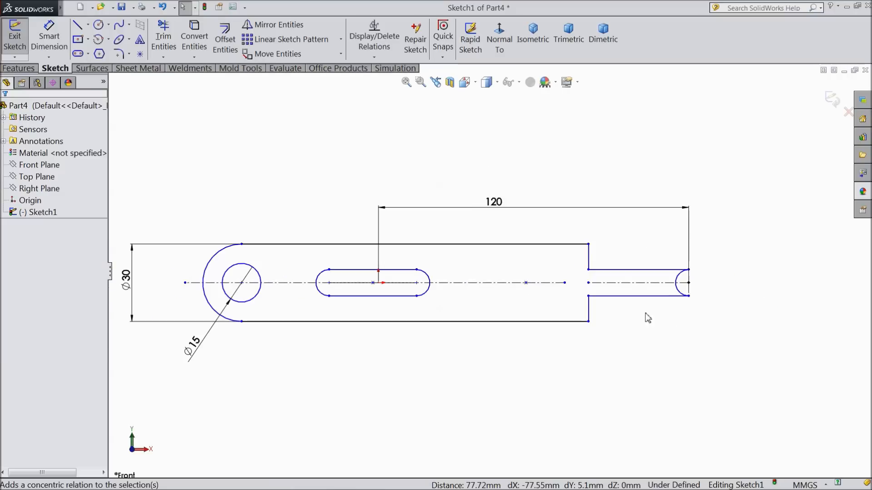
{"action": "scroll", "coordinate": [678, 302], "scroll_direction": "down", "scroll_amount": 2}
{"action": "left_click_drag", "start_coordinate": [560, 256], "coordinate": [835, 255]}
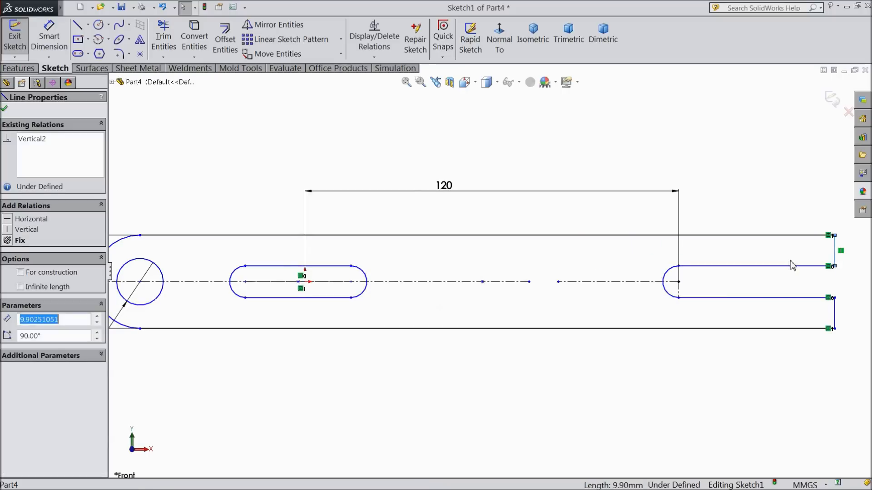
{"action": "key", "text": "f"}
{"action": "scroll", "coordinate": [713, 279], "scroll_direction": "down", "scroll_amount": 2}
{"action": "scroll", "coordinate": [476, 239], "scroll_direction": "up", "scroll_amount": 1}
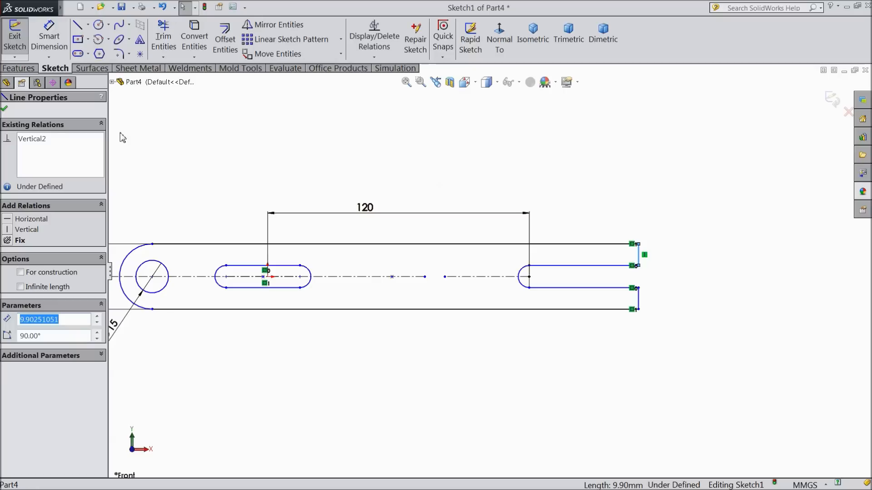
- Dimension the distance from the origin to the bar's open end line as 450 mm
{"action": "left_click", "coordinate": [49, 39]}
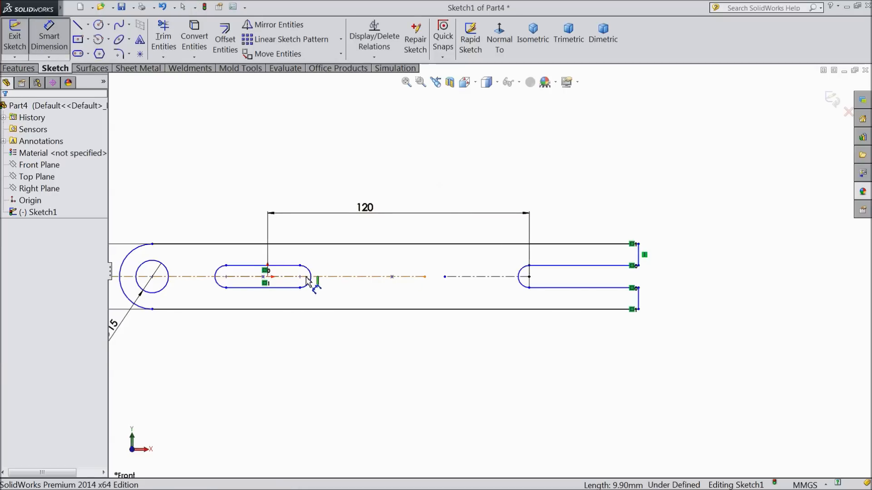
{"action": "left_click", "coordinate": [639, 257]}
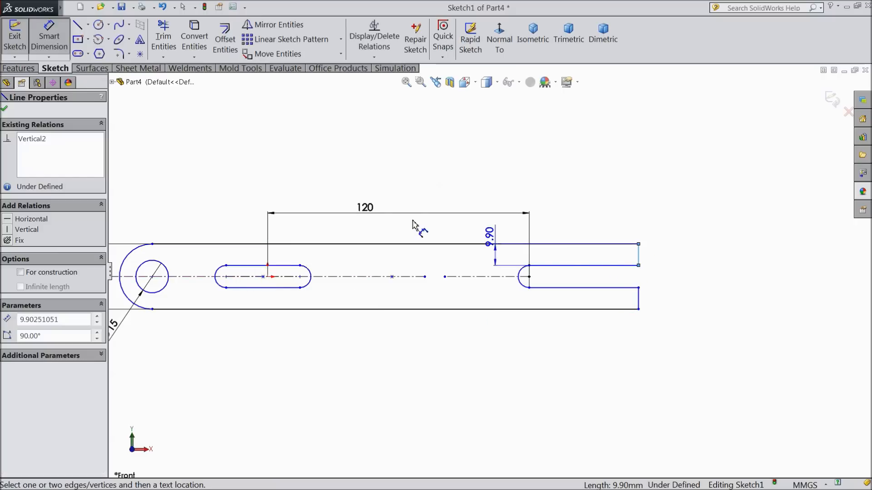
{"action": "left_click", "coordinate": [268, 277]}
{"action": "left_click", "coordinate": [434, 151]}
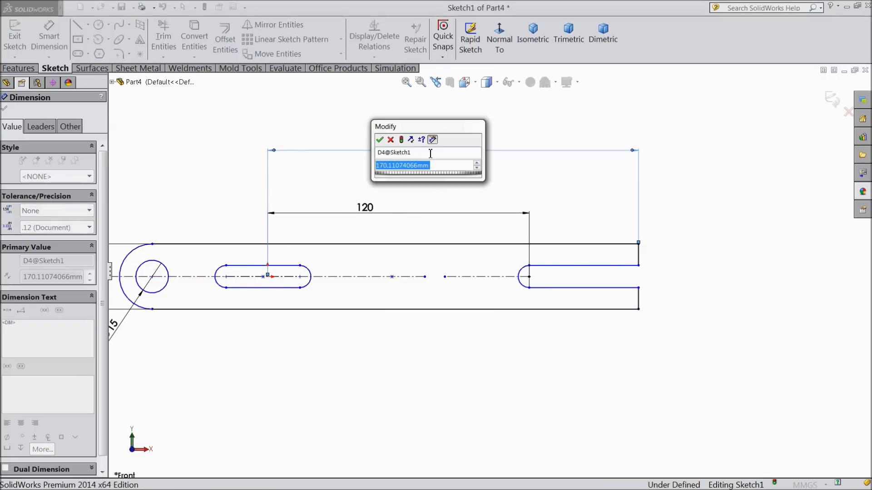
{"action": "type", "text": "450"}
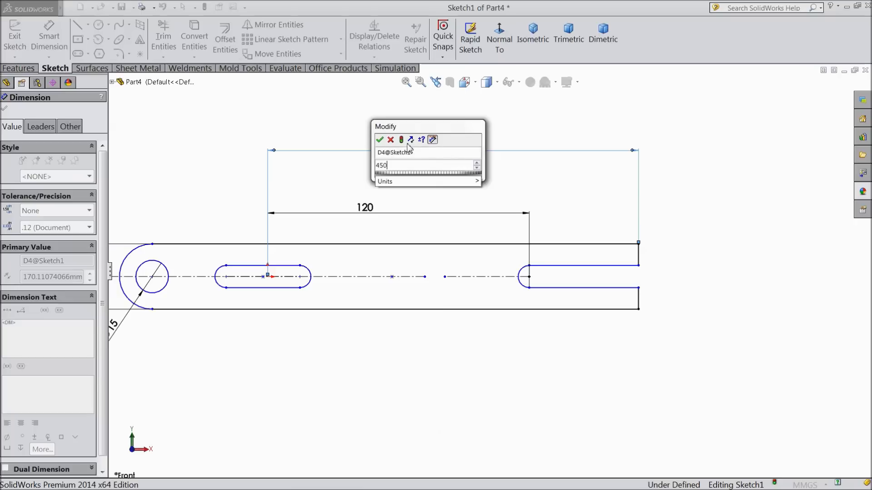
{"action": "left_click", "coordinate": [381, 140]}
{"action": "key", "text": "f"}
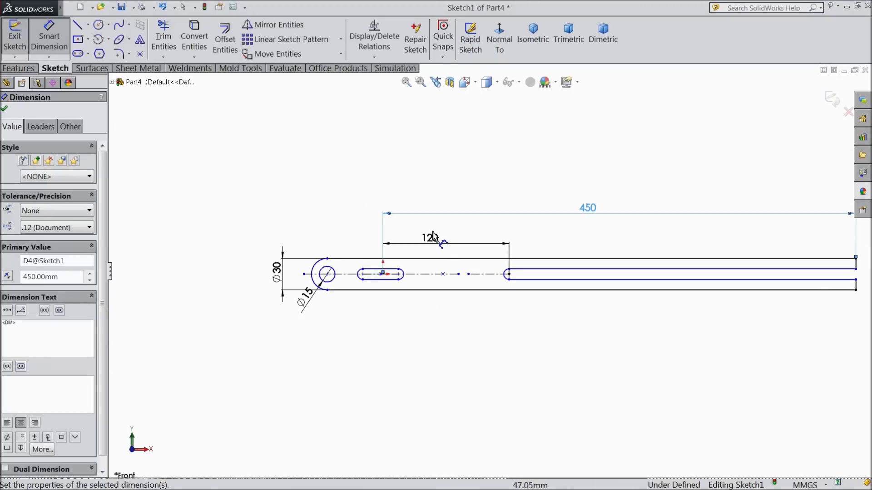
{"action": "scroll", "coordinate": [627, 285], "scroll_direction": "down", "scroll_amount": 2}
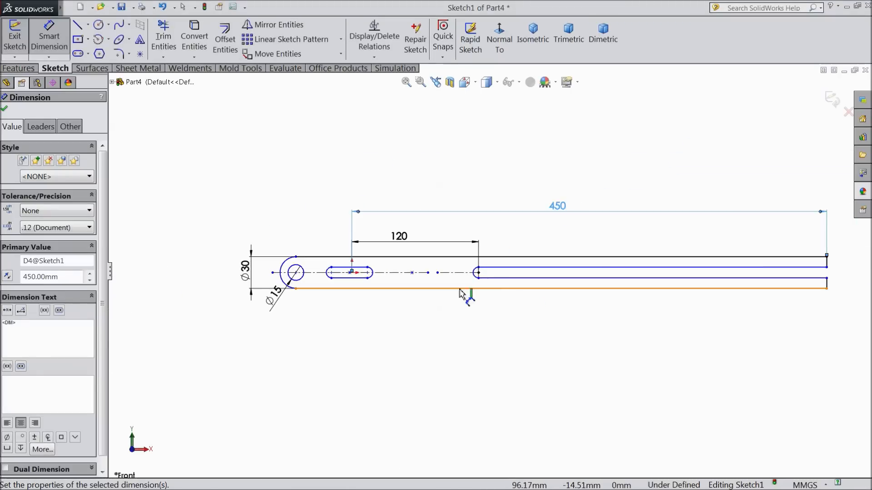
- Dimension the width of the open-ended slot between its two long lines as 11 mm
{"action": "left_click", "coordinate": [68, 41]}
{"action": "scroll", "coordinate": [626, 280], "scroll_direction": "down", "scroll_amount": 2}
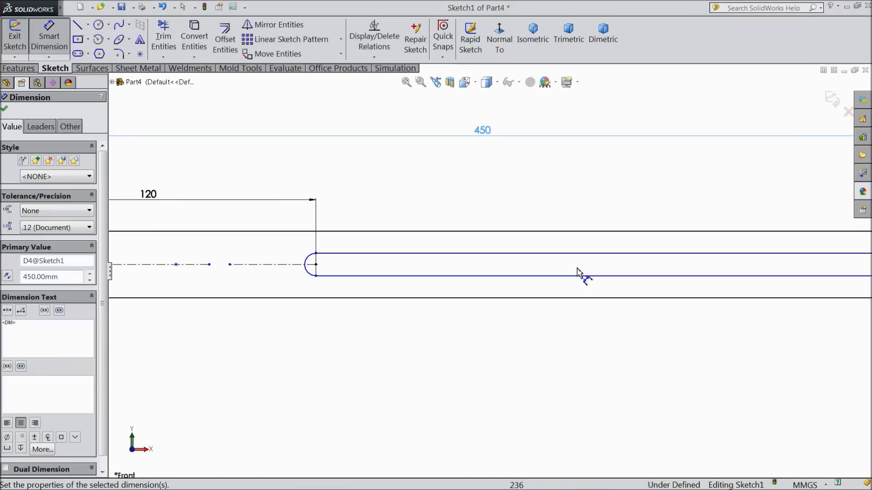
{"action": "left_click", "coordinate": [568, 259]}
{"action": "left_click", "coordinate": [564, 276]}
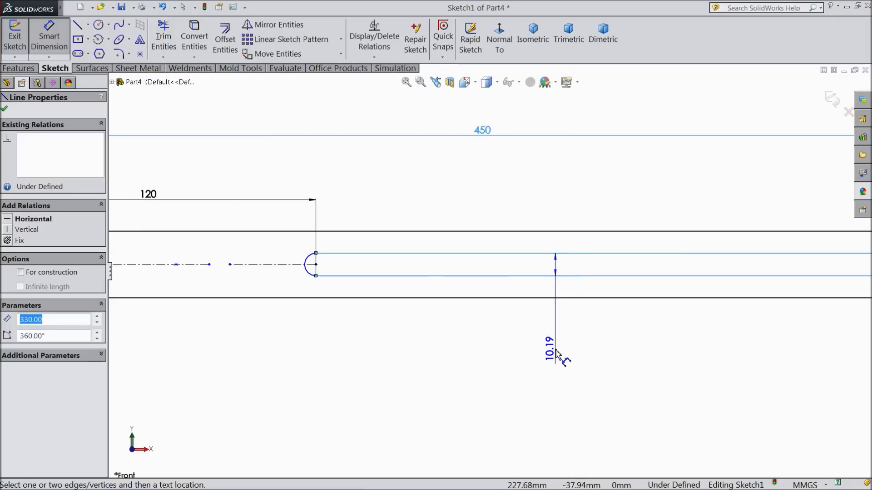
{"action": "left_click", "coordinate": [557, 353]}
{"action": "type", "text": "11"}
{"action": "left_click", "coordinate": [507, 338]}
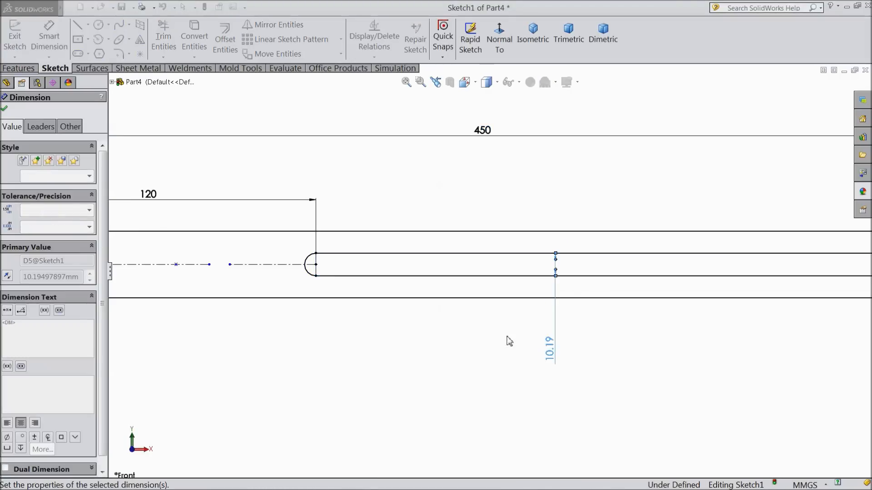
{"action": "key", "text": "f"}
{"action": "scroll", "coordinate": [293, 274], "scroll_direction": "down", "scroll_amount": 3}
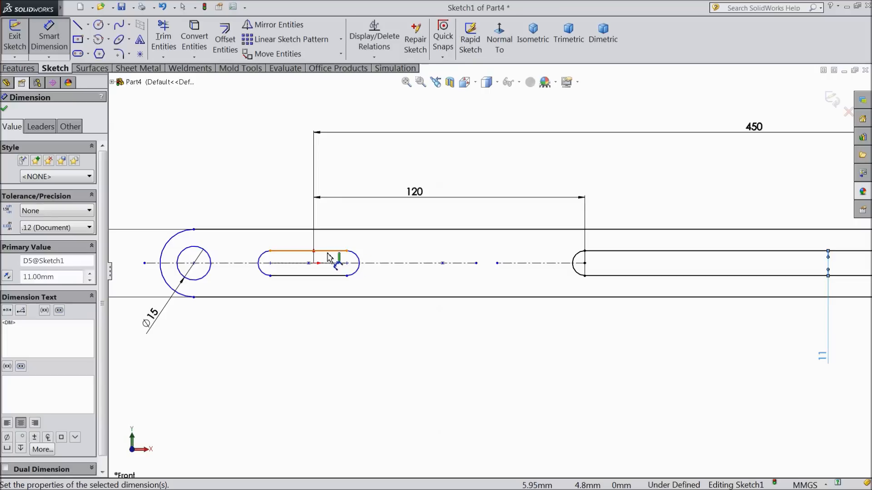
{"action": "left_click", "coordinate": [357, 271]}
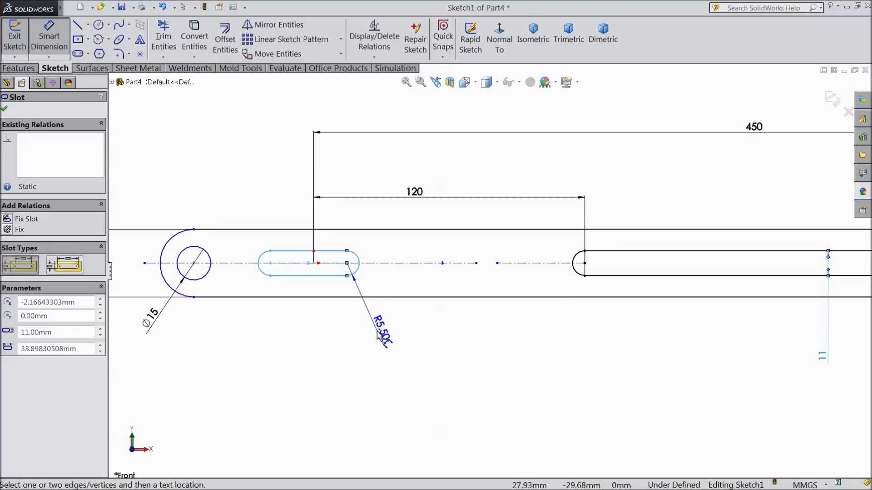
{"action": "left_click", "coordinate": [388, 343]}
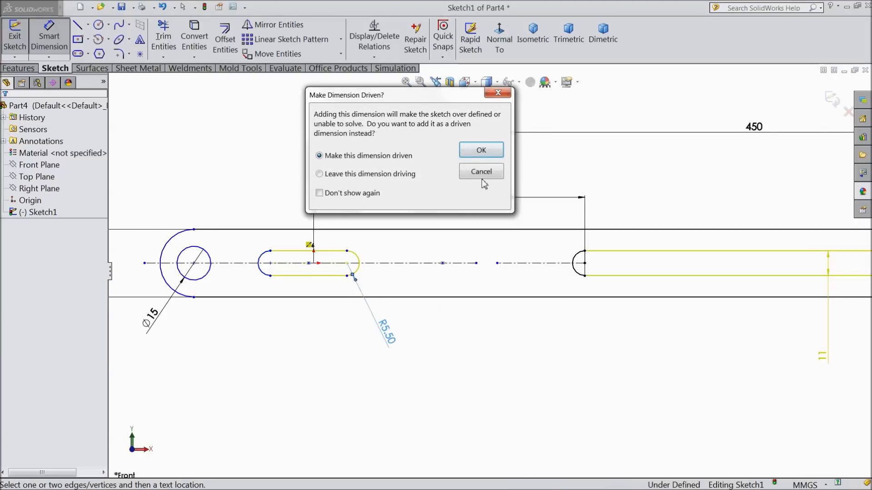
{"action": "left_click", "coordinate": [482, 172]}
- Dimension the horizontal distance between the origin and the closed slot's arc centre nearest the round hole, keeping its drawn length
{"action": "scroll", "coordinate": [454, 264], "scroll_direction": "up", "scroll_amount": 2}
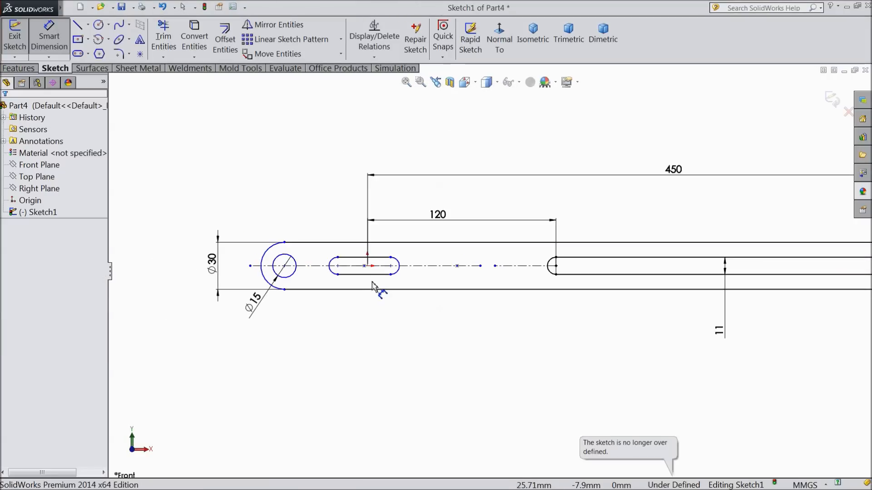
{"action": "scroll", "coordinate": [373, 282], "scroll_direction": "up", "scroll_amount": 1}
{"action": "scroll", "coordinate": [391, 265], "scroll_direction": "down", "scroll_amount": 1}
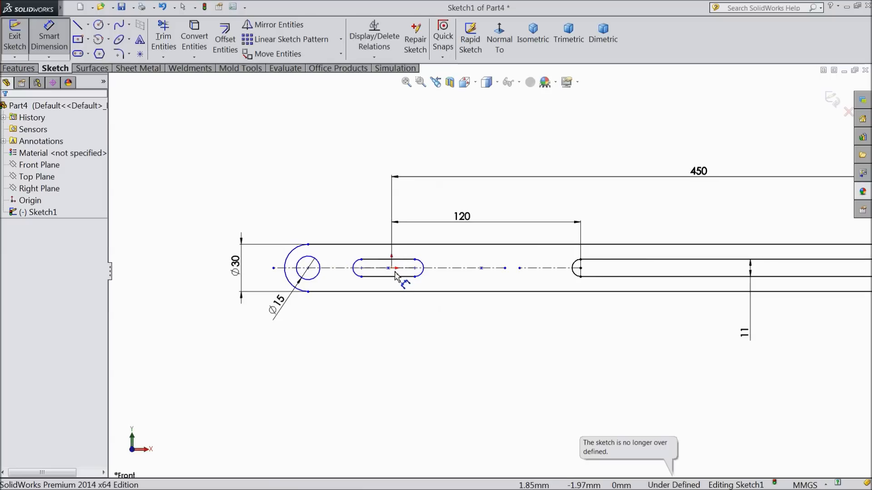
{"action": "scroll", "coordinate": [395, 275], "scroll_direction": "down", "scroll_amount": 1}
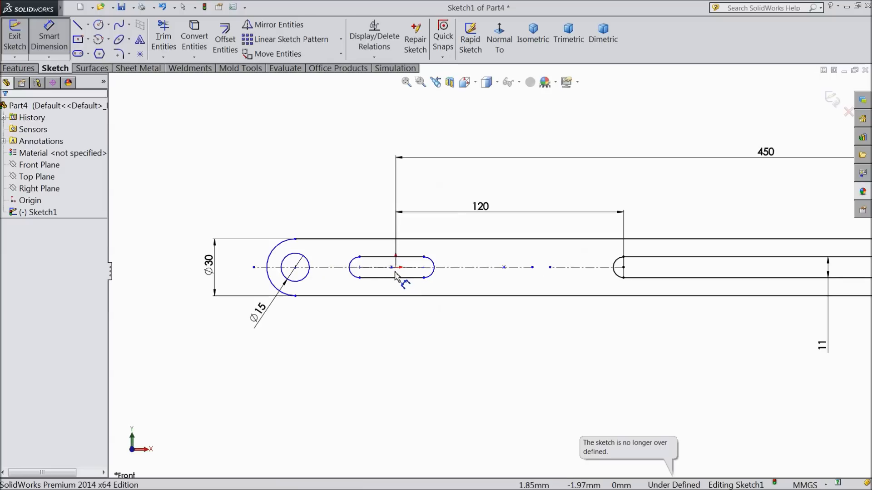
{"action": "left_click", "coordinate": [360, 268]}
{"action": "left_click", "coordinate": [397, 268]}
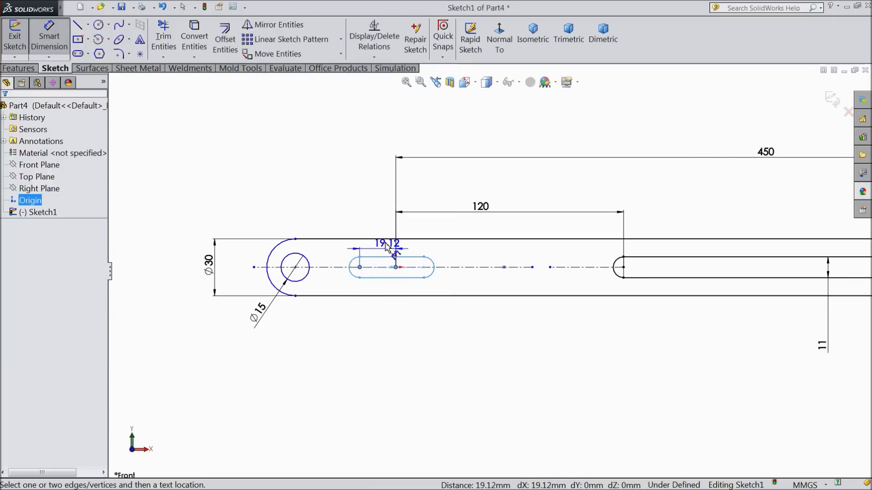
{"action": "left_click", "coordinate": [375, 219]}
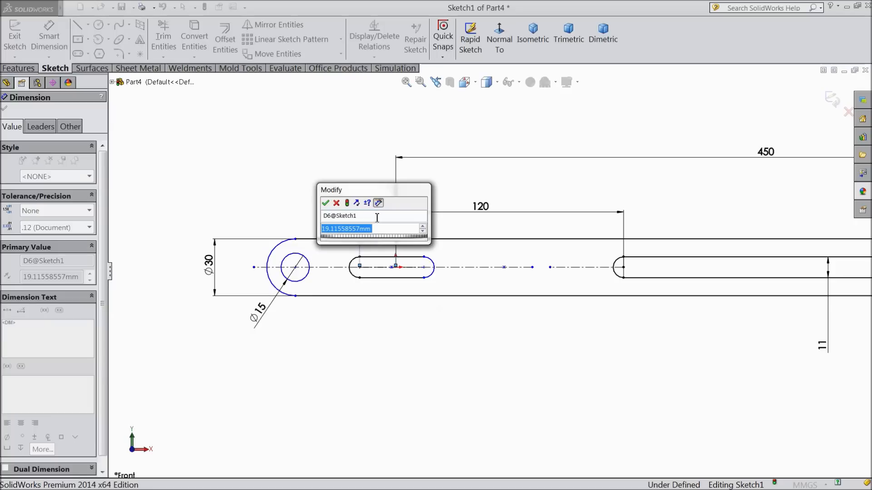
{"action": "left_click", "coordinate": [336, 203]}
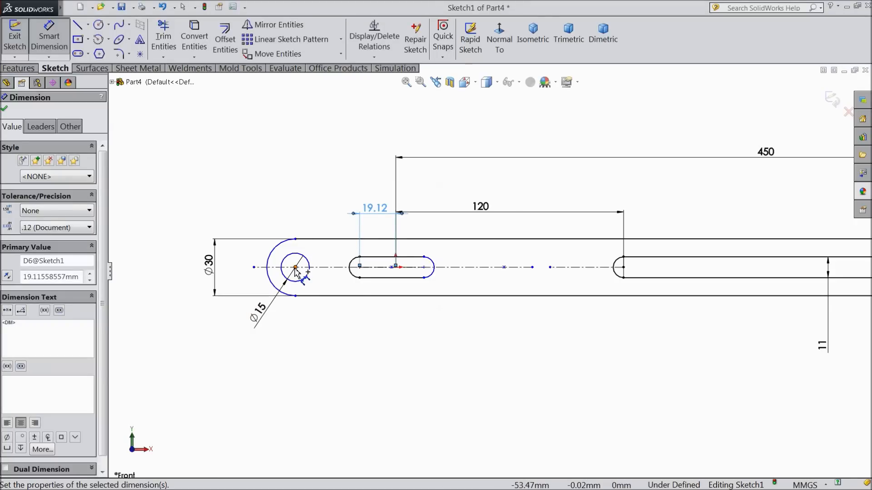
- Dimension the distance from the round hole's centre to the origin as 110 mm
{"action": "left_click", "coordinate": [295, 267]}
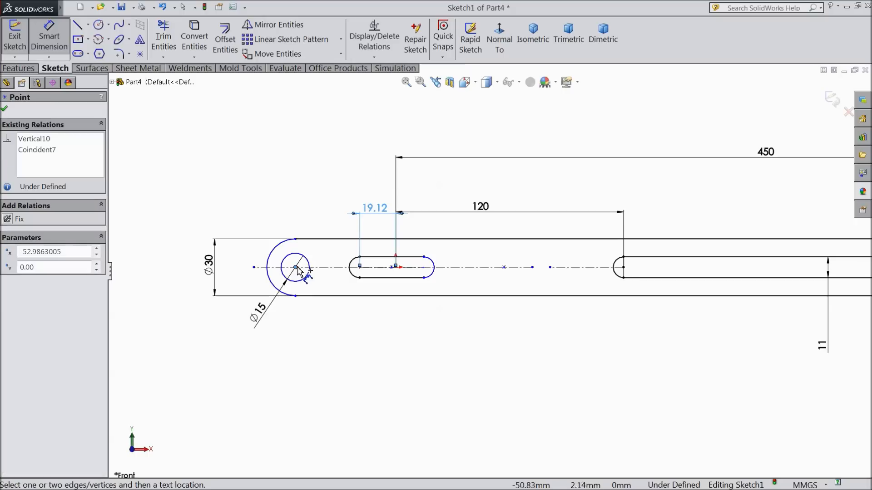
{"action": "left_click", "coordinate": [396, 266]}
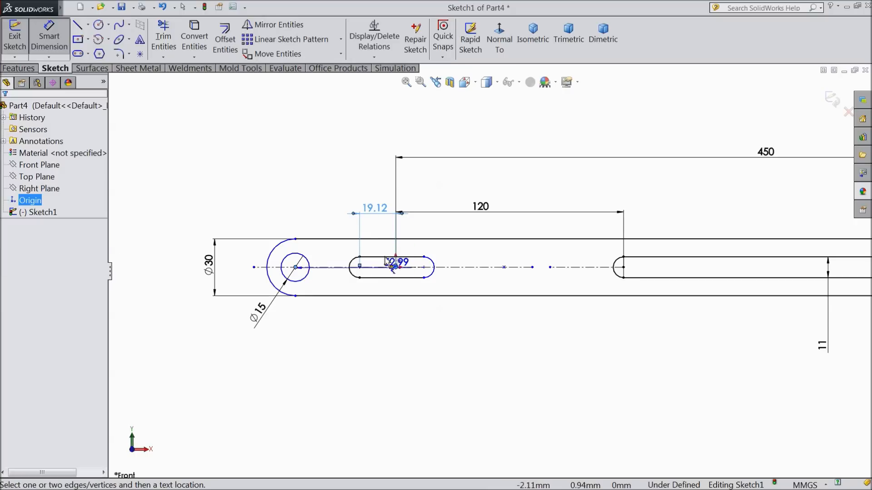
{"action": "left_click", "coordinate": [352, 169]}
{"action": "type", "text": "110"}
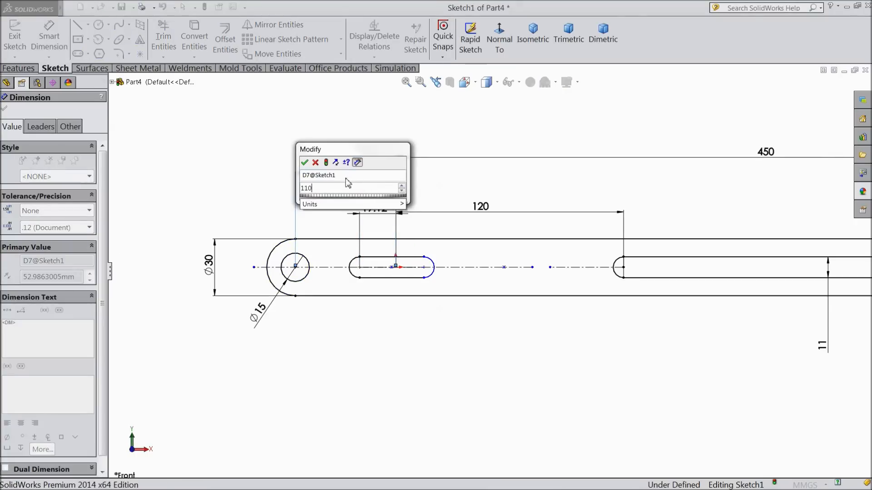
{"action": "left_click", "coordinate": [305, 163]}
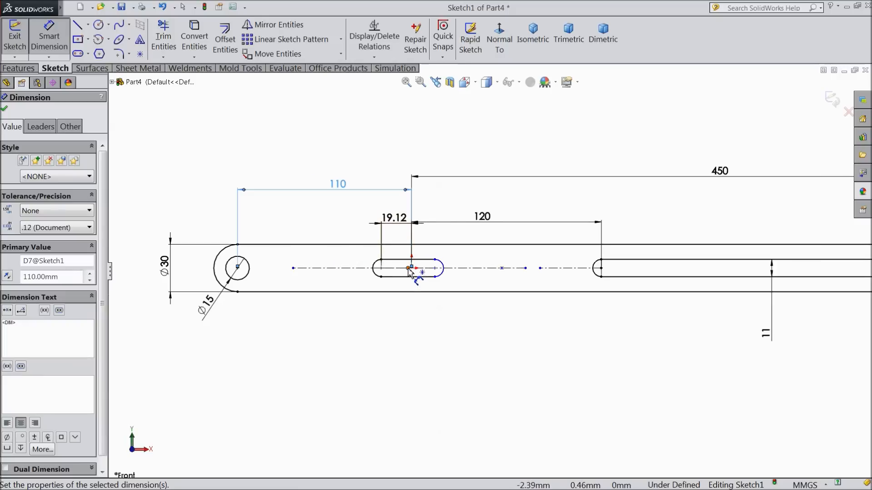
{"action": "left_click", "coordinate": [411, 269]}
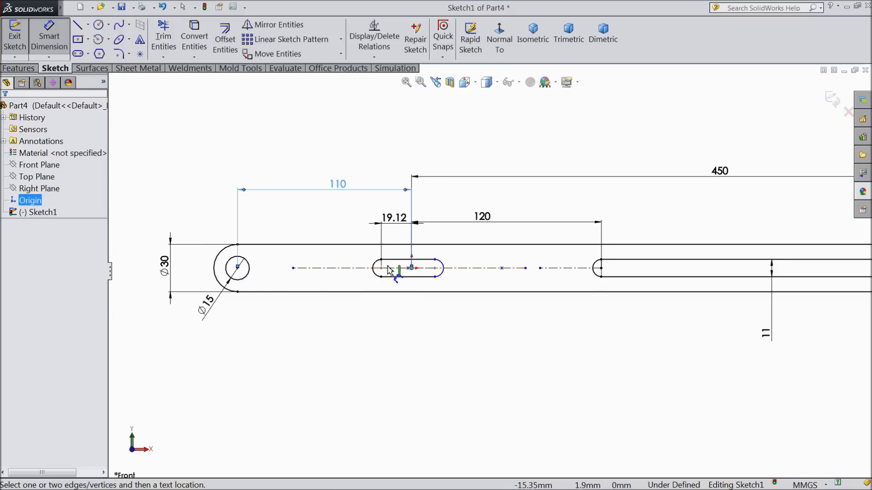
{"action": "scroll", "coordinate": [392, 272], "scroll_direction": "down", "scroll_amount": 3}
{"action": "left_click", "coordinate": [398, 277]}
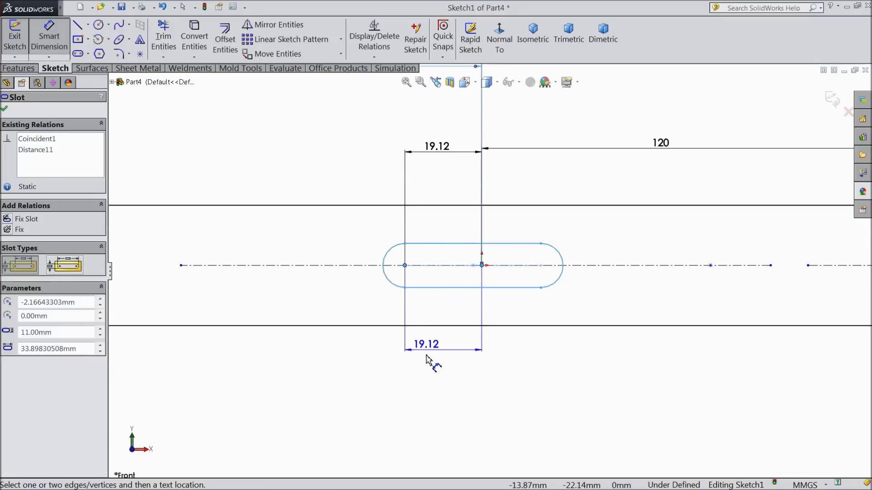
{"action": "left_click", "coordinate": [445, 385]}
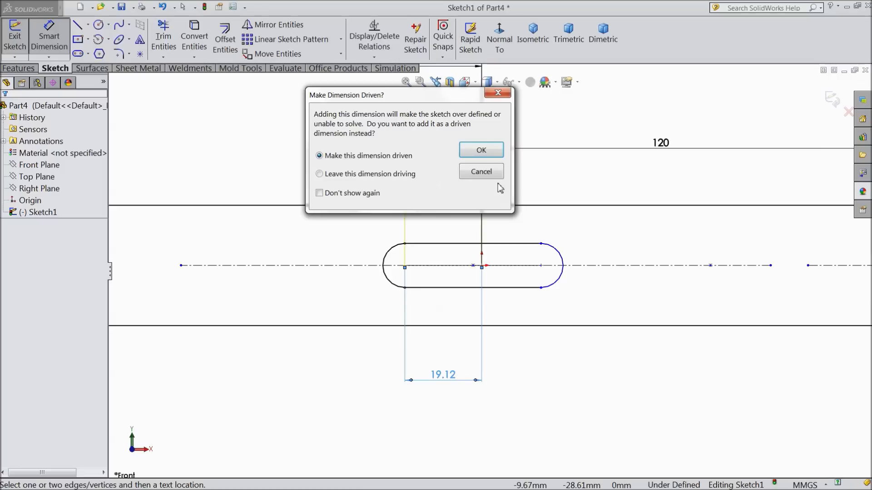
{"action": "left_click", "coordinate": [481, 171]}
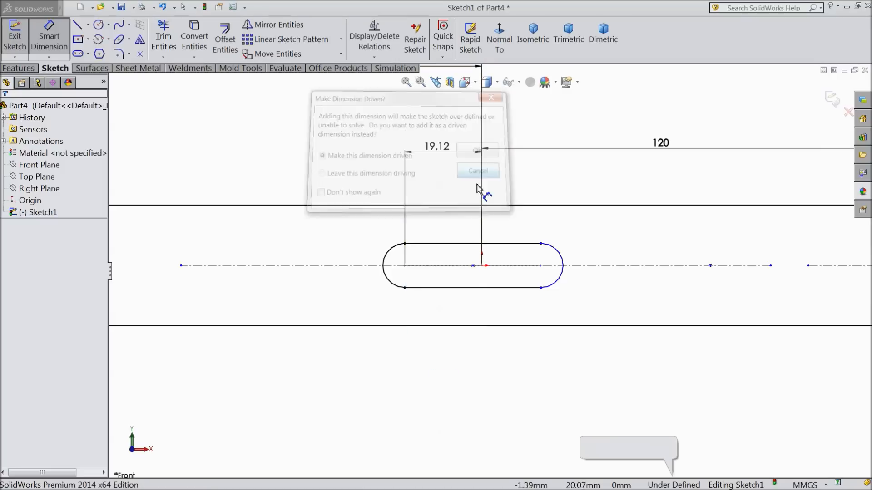
- Set the distance between the closed slot's arc centre nearest the hole and the origin to 75 mm
{"action": "scroll", "coordinate": [472, 274], "scroll_direction": "up", "scroll_amount": 2}
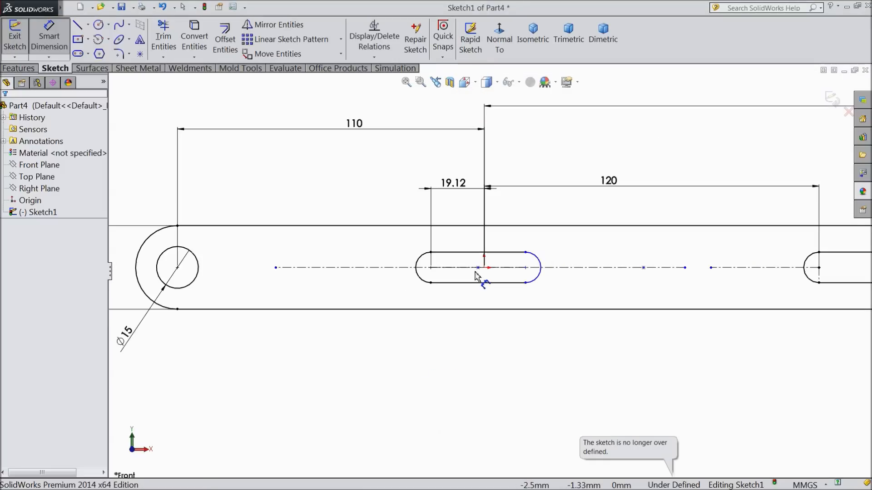
{"action": "double_click", "coordinate": [449, 188]}
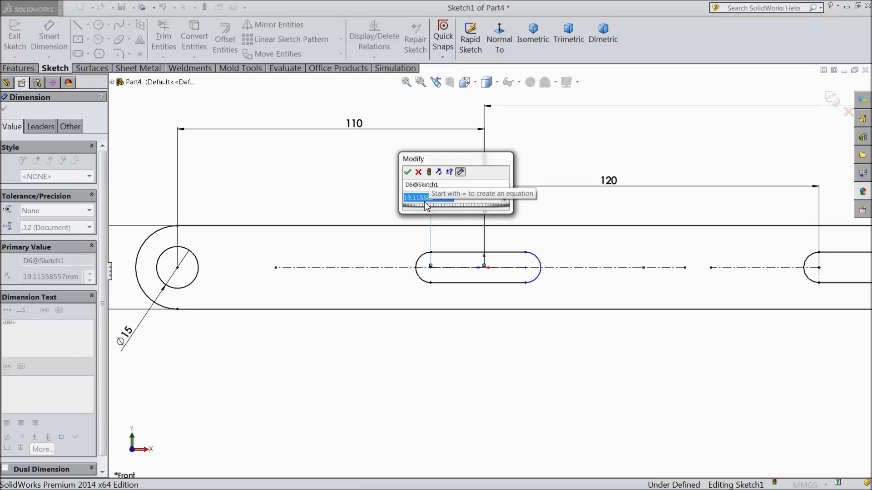
{"action": "type", "text": "75"}
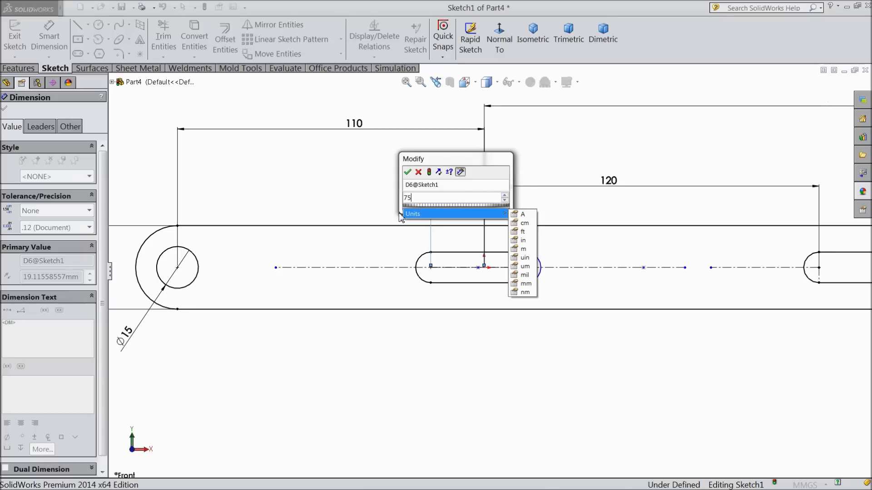
{"action": "left_click", "coordinate": [407, 172]}
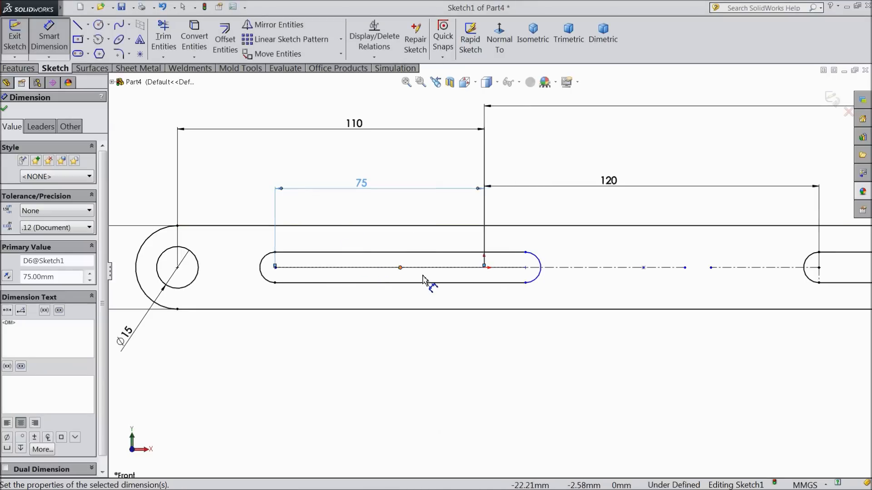
{"action": "scroll", "coordinate": [424, 280], "scroll_direction": "up", "scroll_amount": 1}
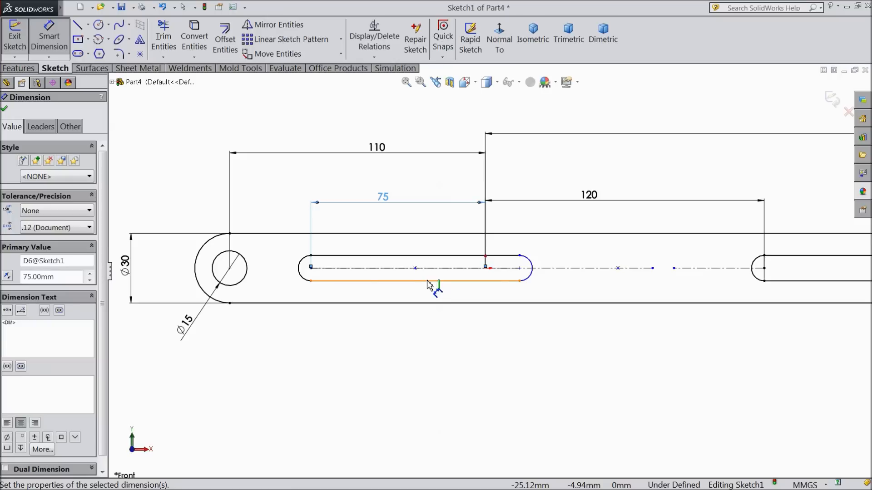
{"action": "scroll", "coordinate": [489, 293], "scroll_direction": "up", "scroll_amount": 3}
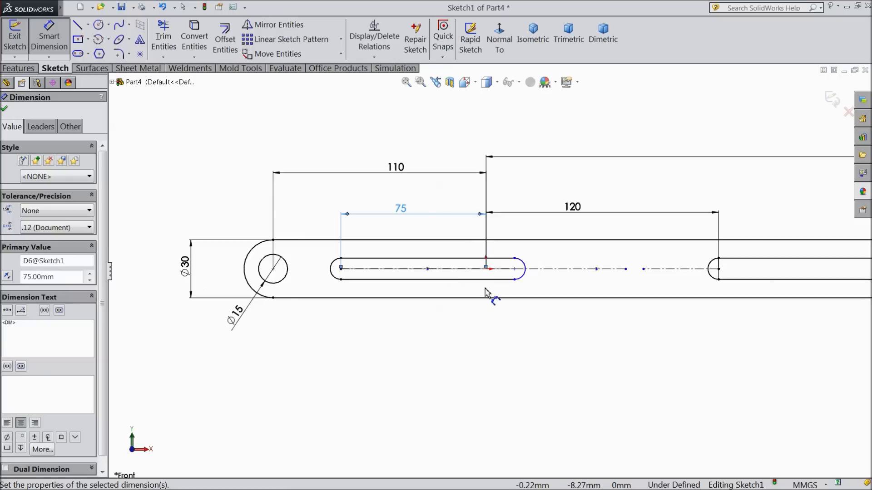
- Try dimensioning the closed slot's length between its arc centre points as 160 mm, and delete that dimension
{"action": "scroll", "coordinate": [662, 284], "scroll_direction": "down", "scroll_amount": 2}
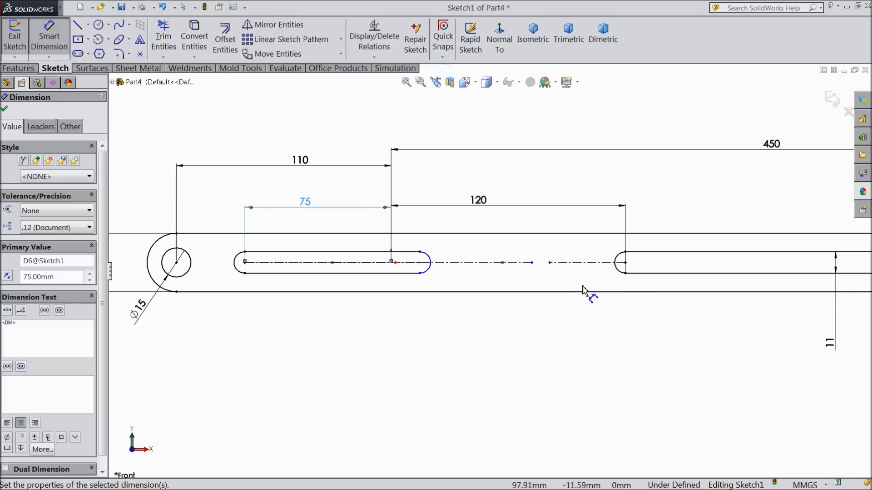
{"action": "scroll", "coordinate": [572, 287], "scroll_direction": "down", "scroll_amount": 2}
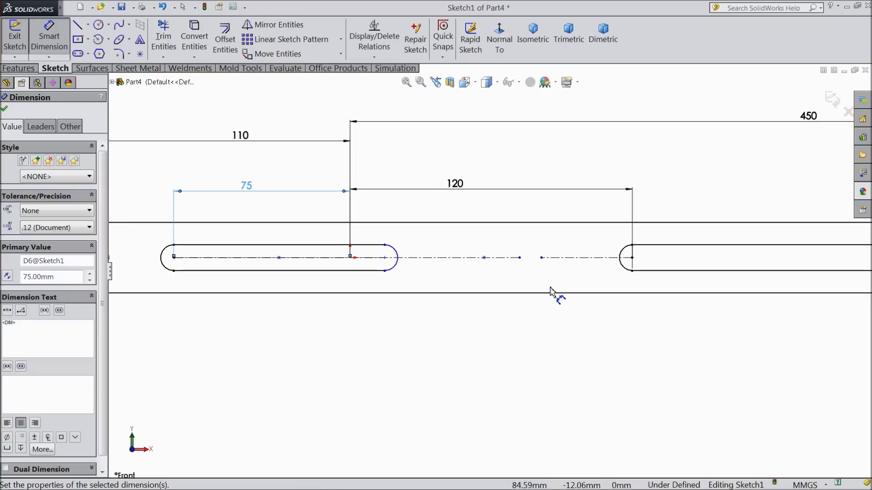
{"action": "left_click", "coordinate": [385, 259]}
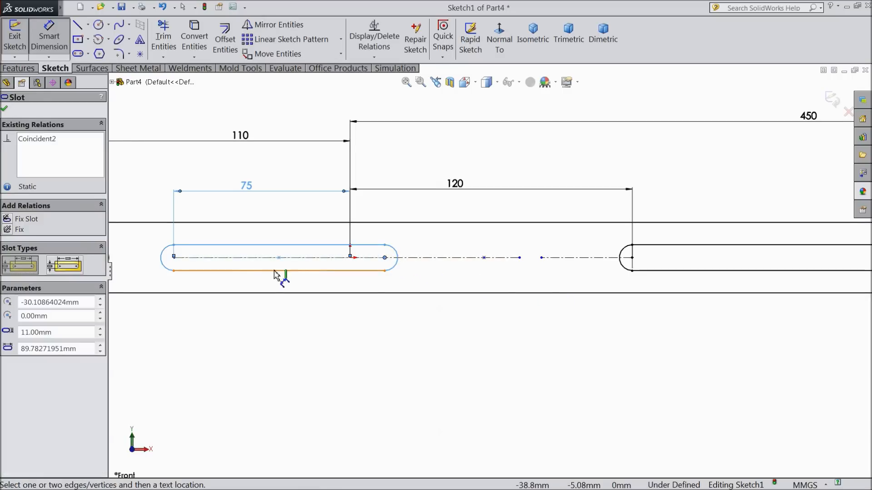
{"action": "left_click", "coordinate": [174, 258]}
{"action": "left_click", "coordinate": [262, 345]}
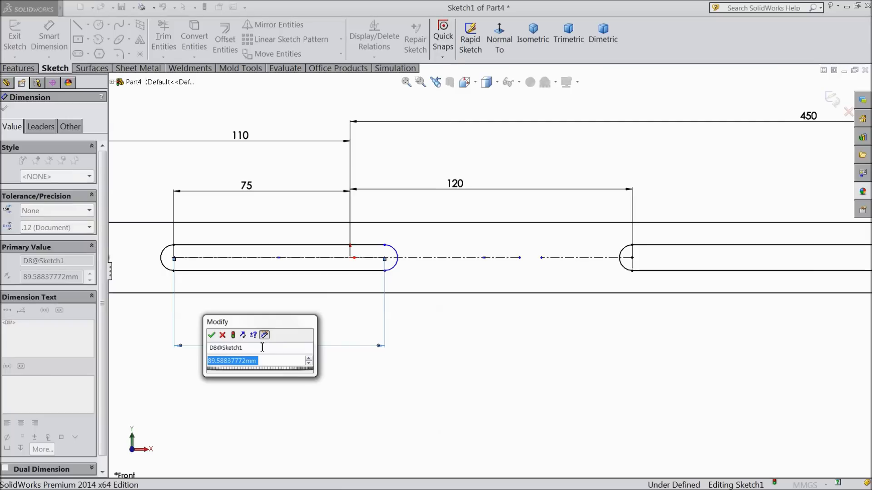
{"action": "type", "text": "160"}
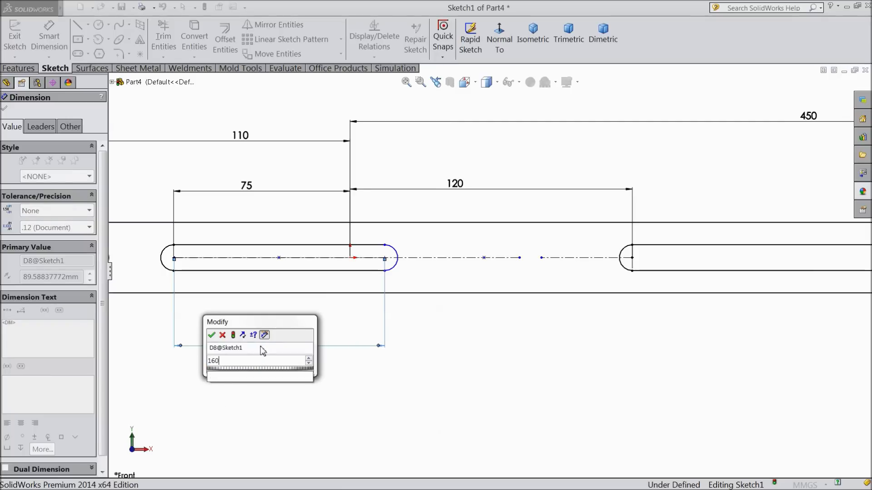
{"action": "left_click", "coordinate": [211, 335]}
{"action": "scroll", "coordinate": [413, 323], "scroll_direction": "up", "scroll_amount": 2}
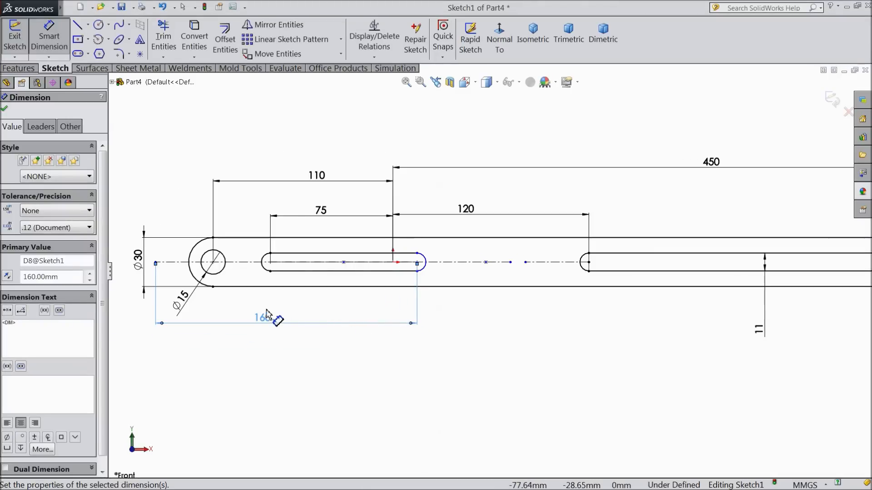
{"action": "key", "text": "Delete"}
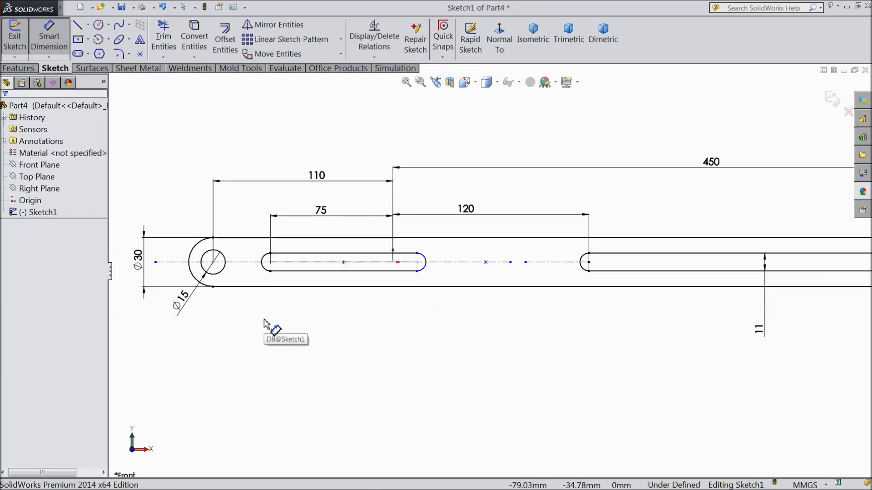
- Dimension the closed slot between its two end arcs with a centre-to-centre length of 160 mm
{"action": "scroll", "coordinate": [318, 284], "scroll_direction": "down", "scroll_amount": 2}
{"action": "left_click", "coordinate": [244, 253]}
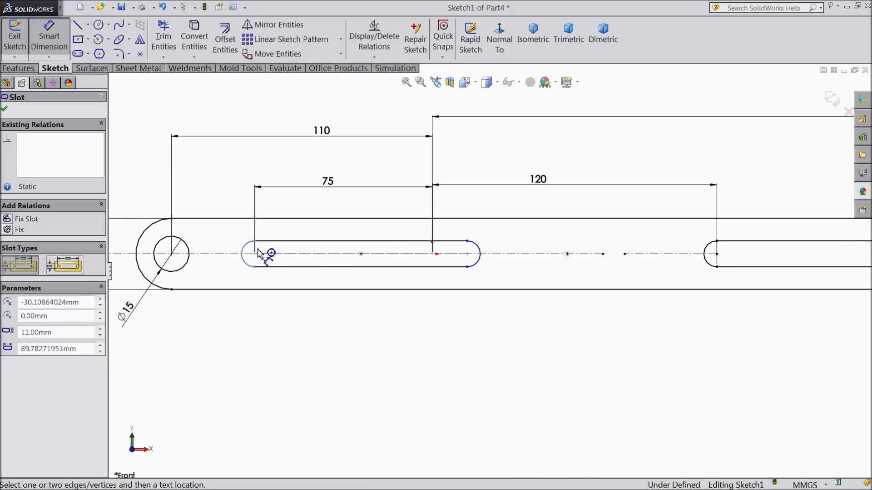
{"action": "left_click", "coordinate": [475, 265]}
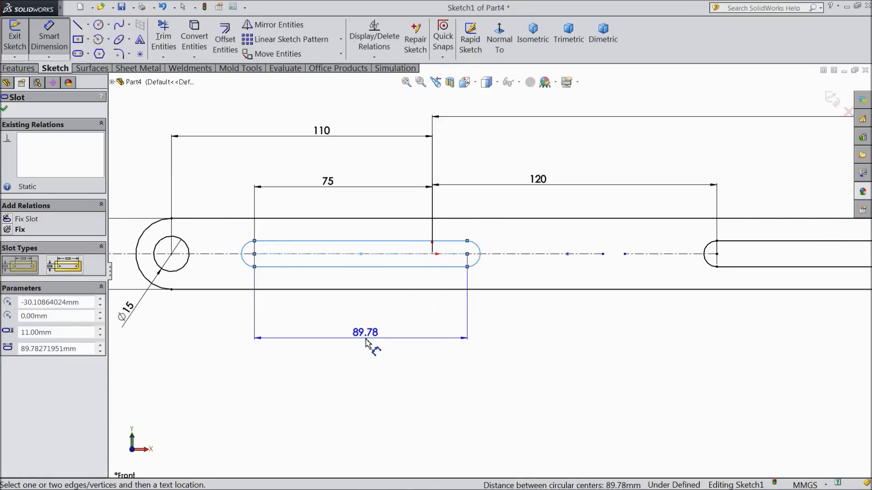
{"action": "left_click", "coordinate": [365, 343]}
{"action": "type", "text": "160"}
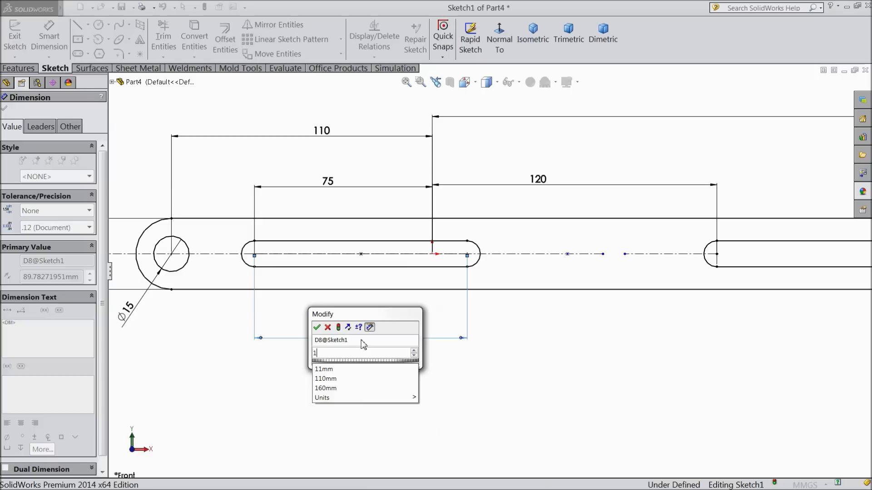
{"action": "left_click", "coordinate": [316, 327]}
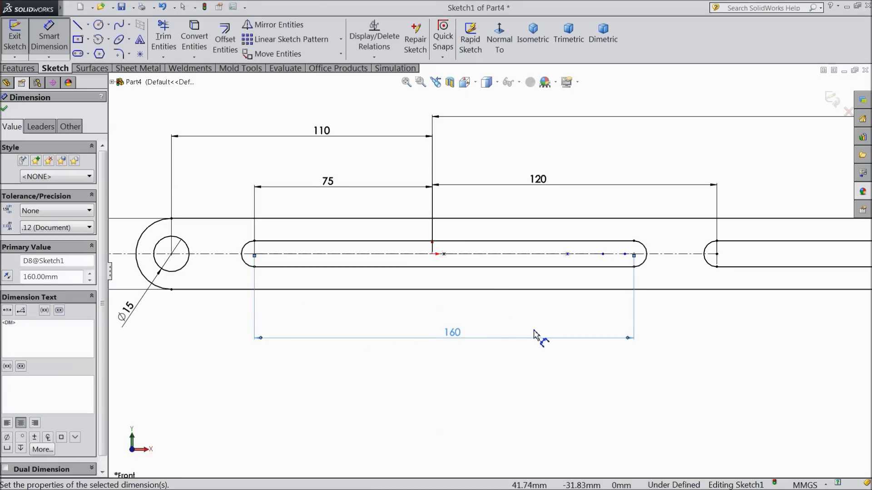
- Finish dimensioning and inspect the sketch's round hole, closed slot and open-ended slot along the bar
{"action": "scroll", "coordinate": [291, 297], "scroll_direction": "up", "scroll_amount": 5}
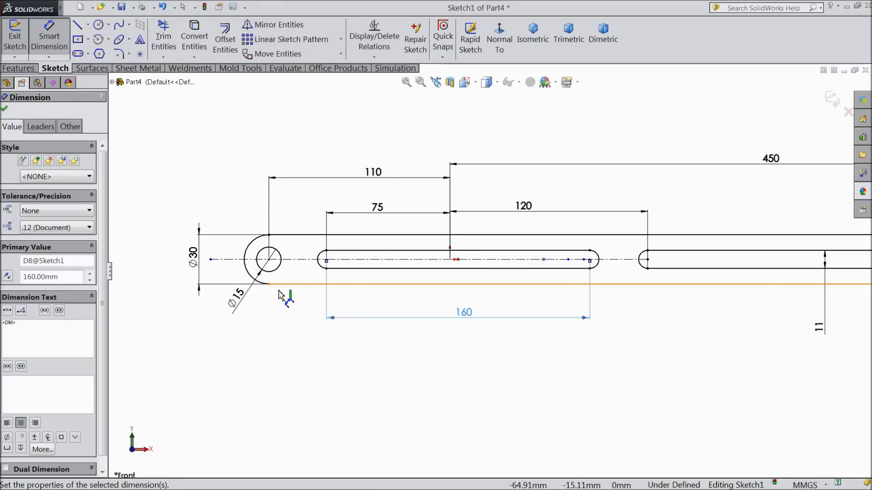
{"action": "scroll", "coordinate": [309, 303], "scroll_direction": "up", "scroll_amount": 3}
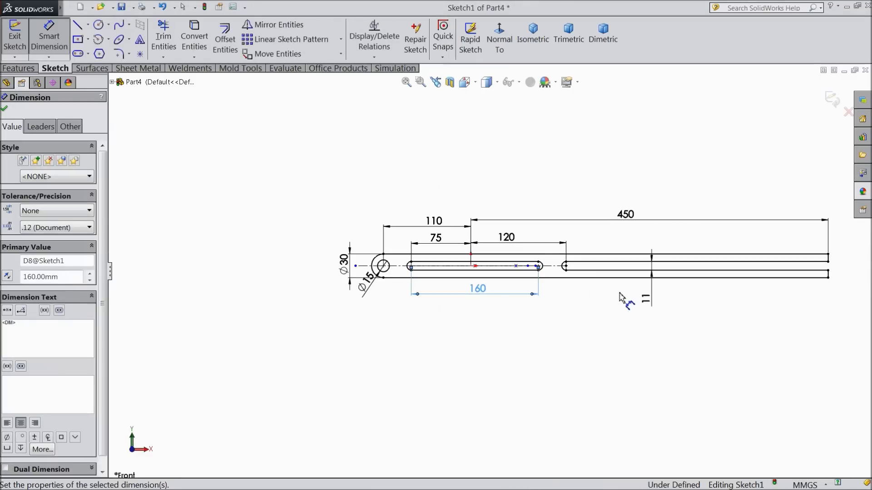
{"action": "scroll", "coordinate": [636, 295], "scroll_direction": "up", "scroll_amount": 2}
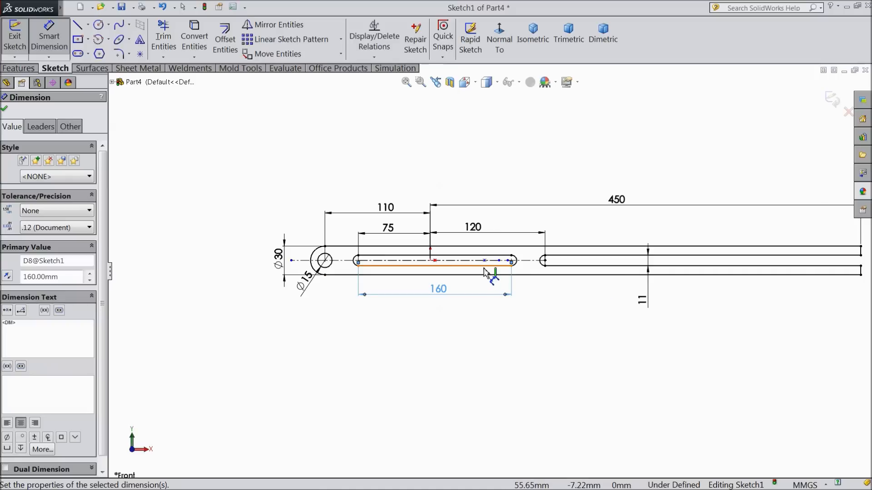
{"action": "scroll", "coordinate": [443, 258], "scroll_direction": "down", "scroll_amount": 1}
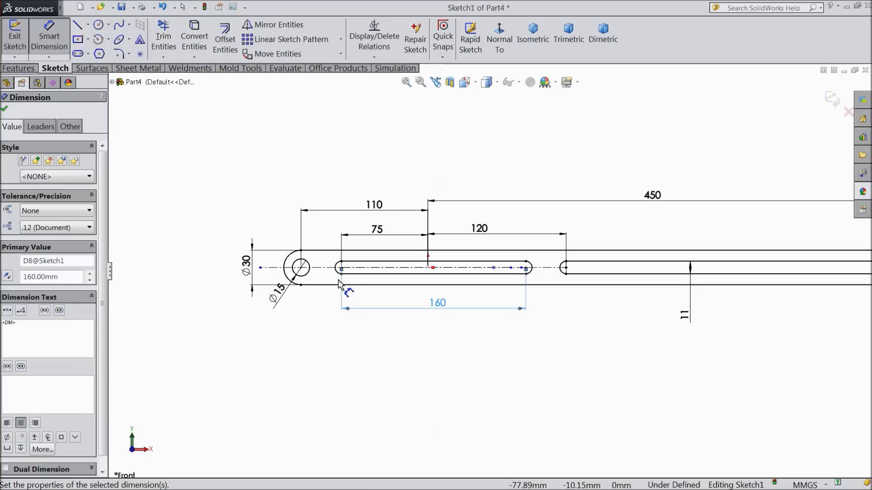
{"action": "scroll", "coordinate": [351, 262], "scroll_direction": "up", "scroll_amount": 1}
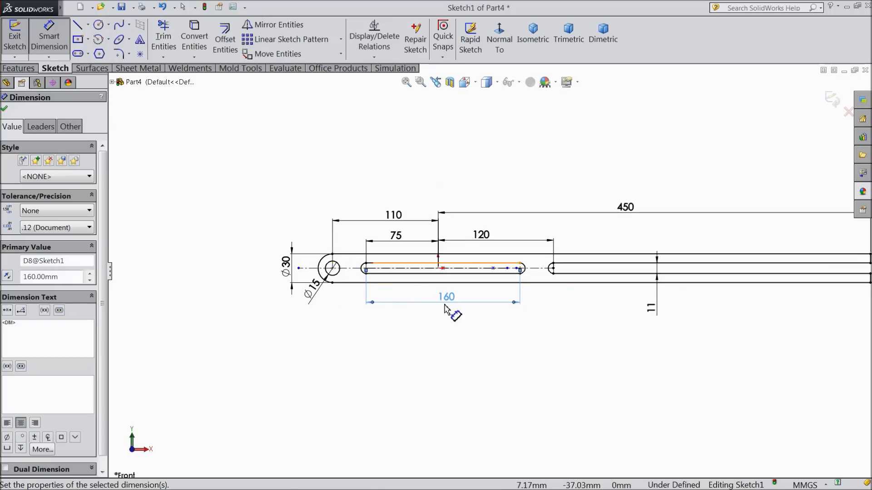
{"action": "left_click", "coordinate": [5, 109]}
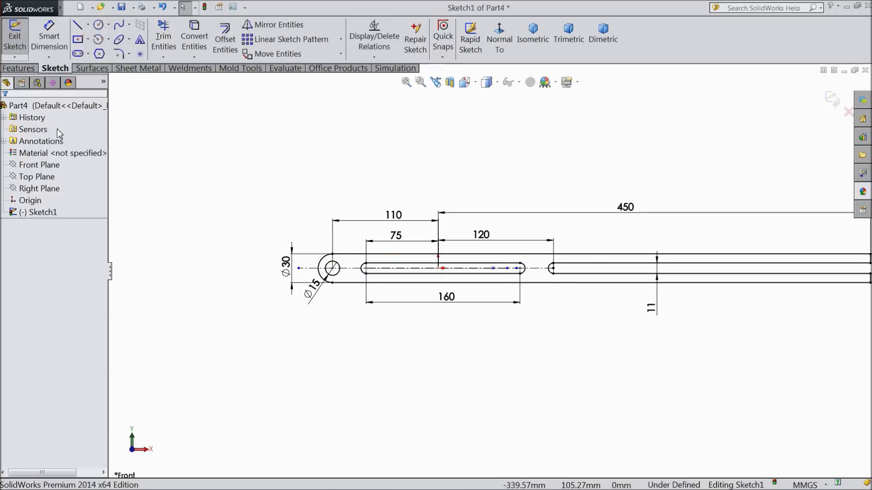
{"action": "scroll", "coordinate": [536, 273], "scroll_direction": "down", "scroll_amount": 1}
{"action": "scroll", "coordinate": [470, 300], "scroll_direction": "up", "scroll_amount": 3}
{"action": "scroll", "coordinate": [619, 265], "scroll_direction": "down", "scroll_amount": 2}
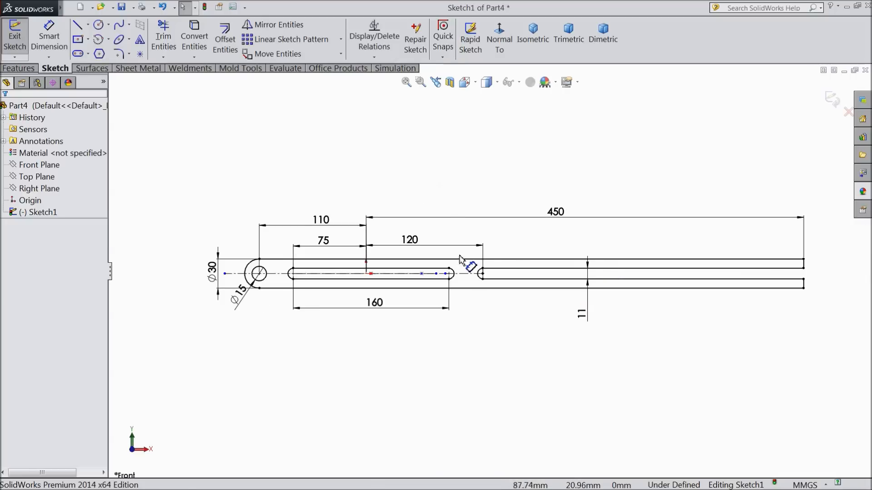
{"action": "scroll", "coordinate": [482, 272], "scroll_direction": "down", "scroll_amount": 5}
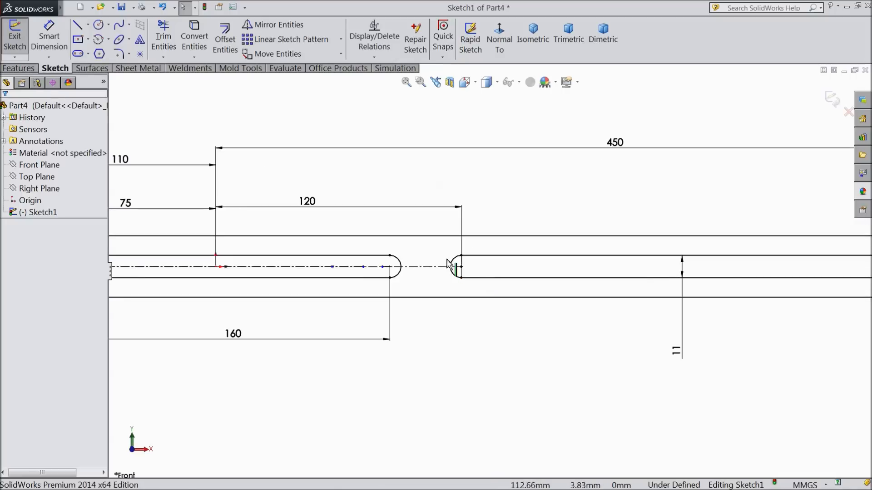
{"action": "scroll", "coordinate": [556, 342], "scroll_direction": "up", "scroll_amount": 9}
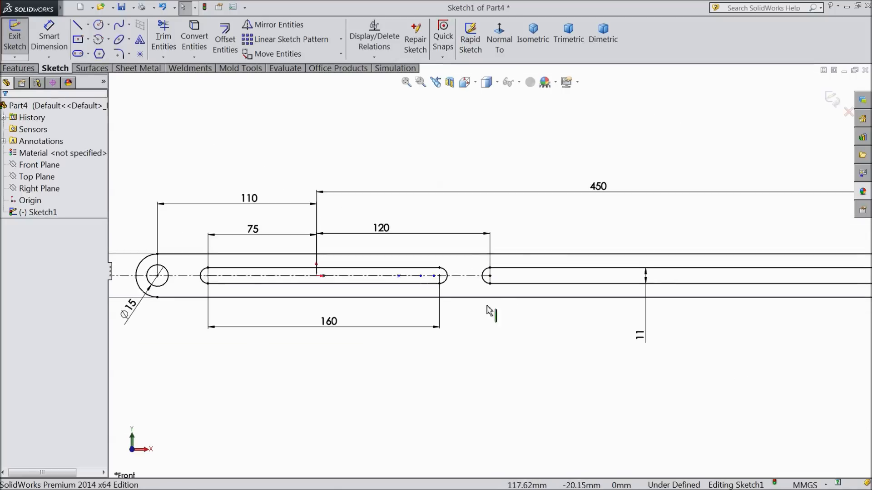
- Extrude the slotted bar sketch as a blind boss 20 mm deep from the sketch plane
{"action": "left_click", "coordinate": [18, 69]}
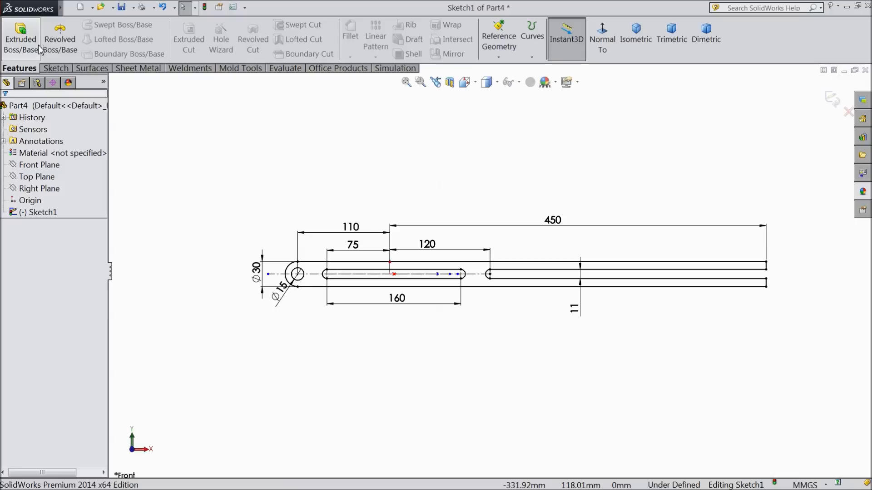
{"action": "left_click", "coordinate": [30, 40]}
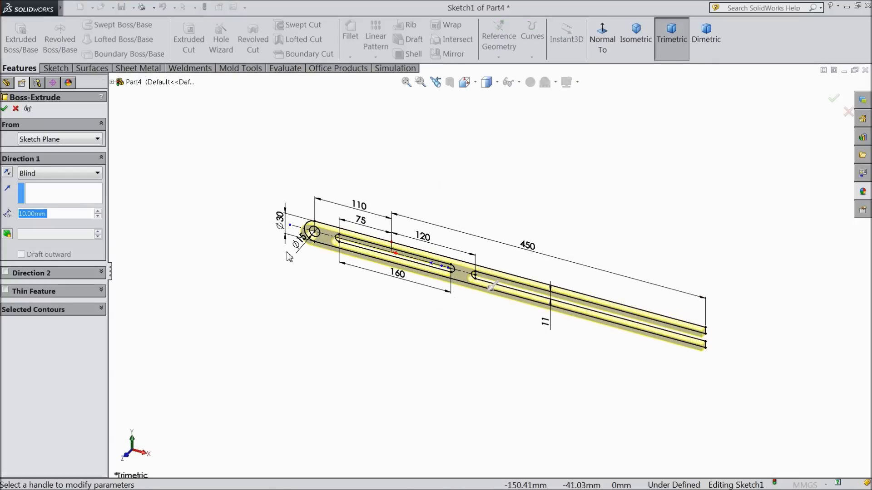
{"action": "type", "text": "20"}
{"action": "key", "text": "Return"}
{"action": "scroll", "coordinate": [472, 275], "scroll_direction": "down", "scroll_amount": 3}
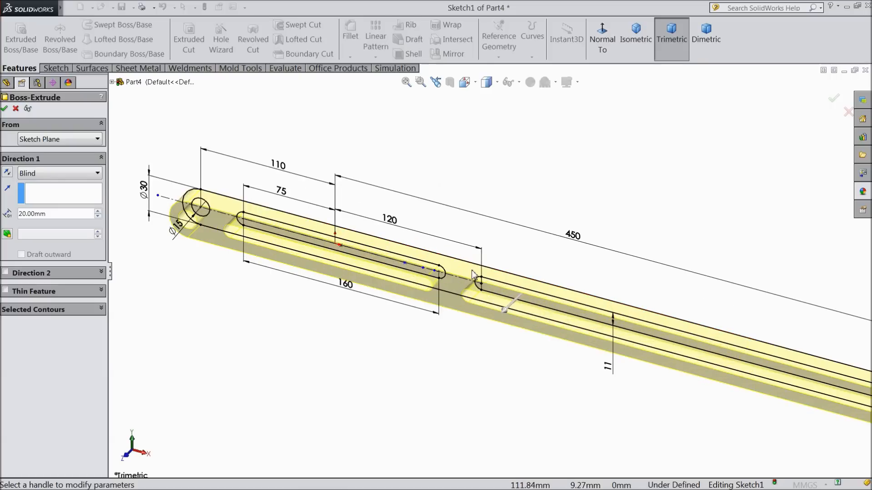
{"action": "left_click", "coordinate": [5, 109]}
{"action": "scroll", "coordinate": [391, 282], "scroll_direction": "up", "scroll_amount": 5}
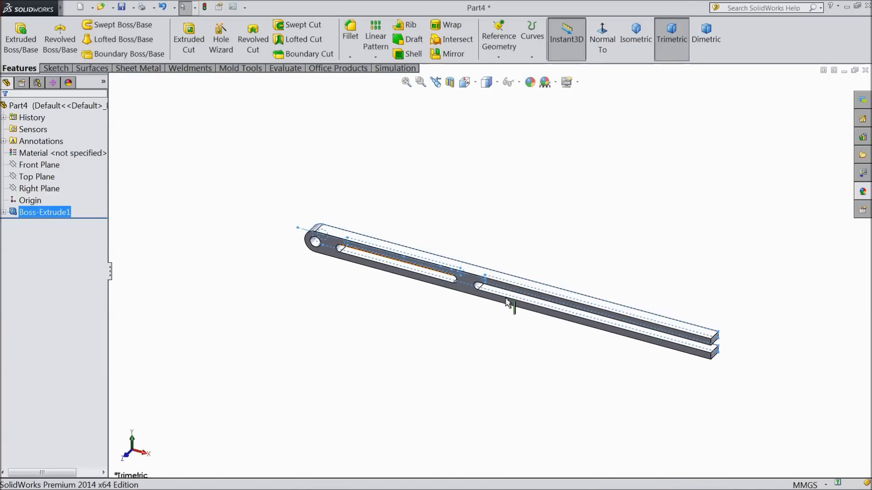
- Fillet the edges of both opposite slotted faces of the bar with a constant 1 mm radius
{"action": "scroll", "coordinate": [636, 321], "scroll_direction": "down", "scroll_amount": 1}
{"action": "left_click", "coordinate": [364, 186]}
{"action": "left_click", "coordinate": [351, 37]}
{"action": "type", "text": "1"}
{"action": "key", "text": "Return"}
{"action": "scroll", "coordinate": [282, 227], "scroll_direction": "down", "scroll_amount": 3}
{"action": "left_click", "coordinate": [254, 217]}
{"action": "middle_click_drag", "start_coordinate": [434, 156], "coordinate": [377, 186]}
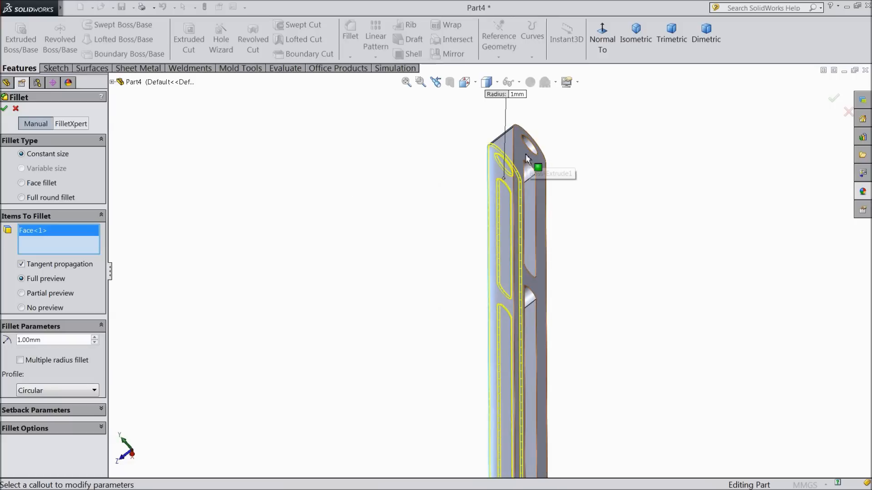
{"action": "left_click", "coordinate": [527, 159]}
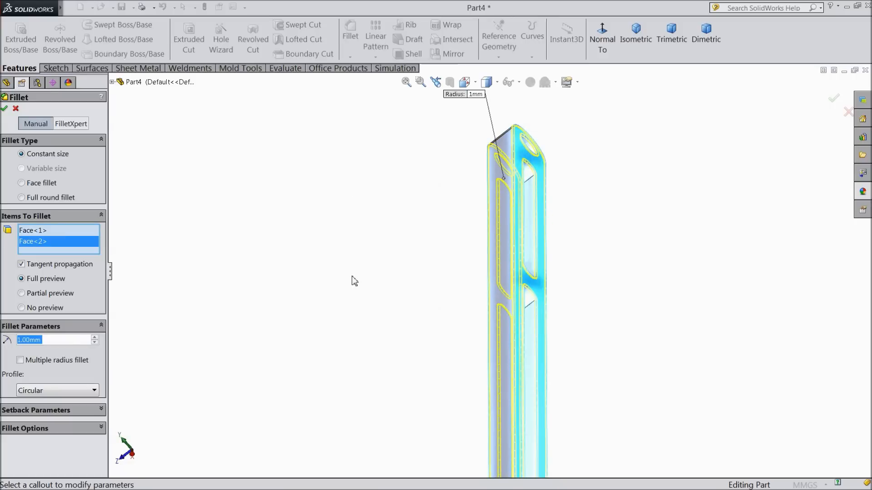
{"action": "left_click", "coordinate": [5, 109]}
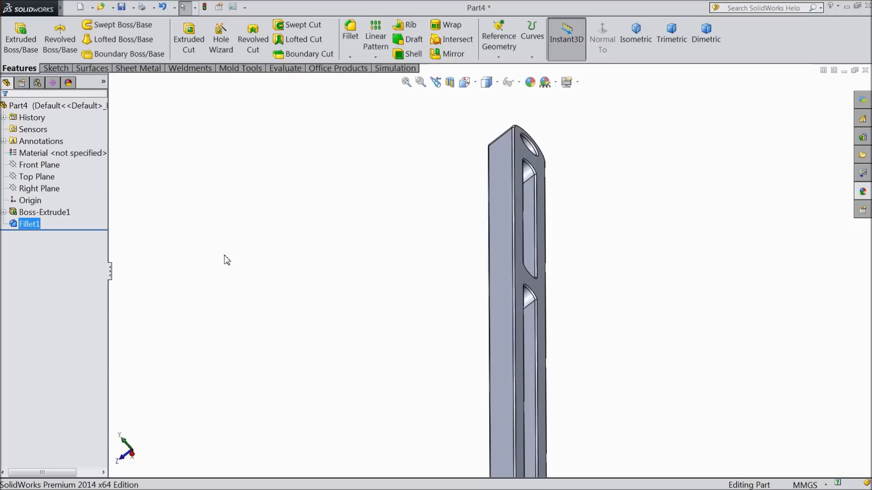
- Scale the bar uniformly about its centroid by a factor of 1.23474
{"action": "middle_click_drag", "start_coordinate": [249, 253], "coordinate": [516, 292]}
{"action": "scroll", "coordinate": [564, 272], "scroll_direction": "up", "scroll_amount": 3}
{"action": "scroll", "coordinate": [499, 286], "scroll_direction": "down", "scroll_amount": 2}
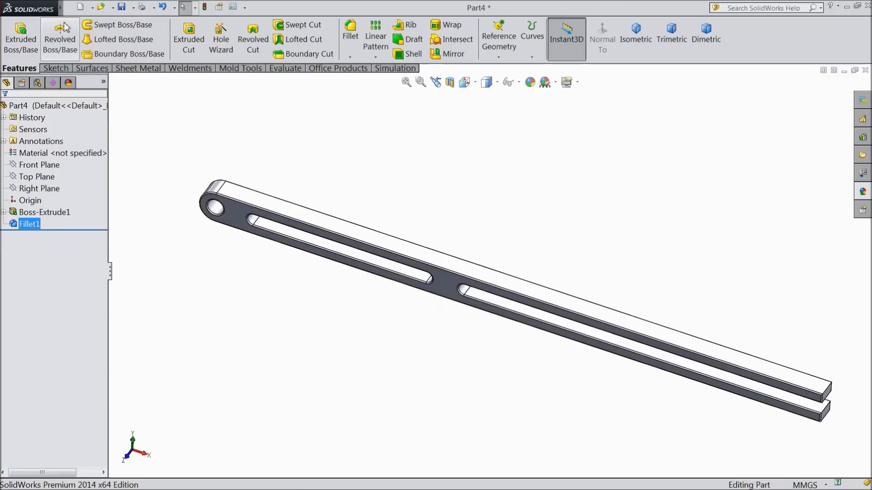
{"action": "left_click", "coordinate": [131, 125]}
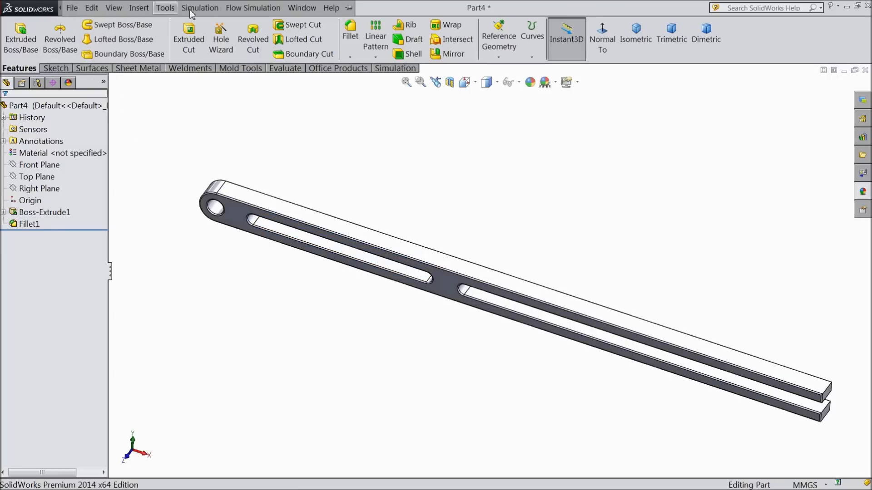
{"action": "left_click", "coordinate": [166, 7]}
{"action": "mouse_move", "coordinate": [135, 14]}
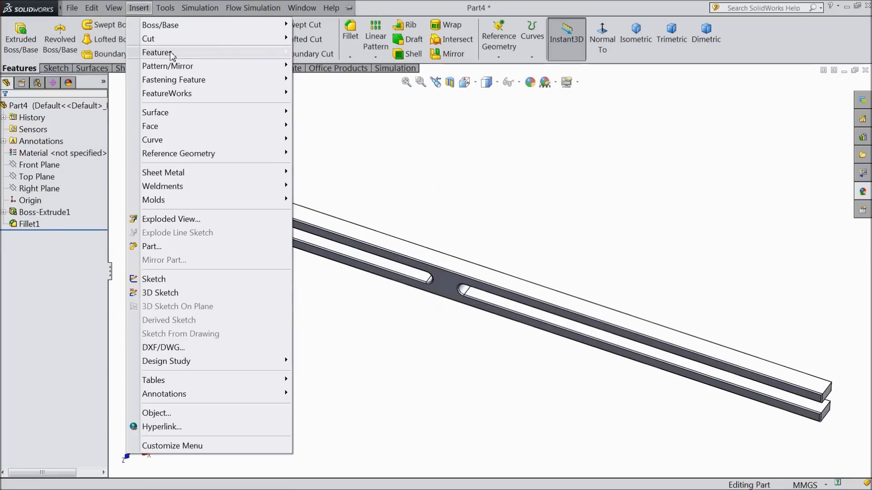
{"action": "mouse_move", "coordinate": [170, 53]}
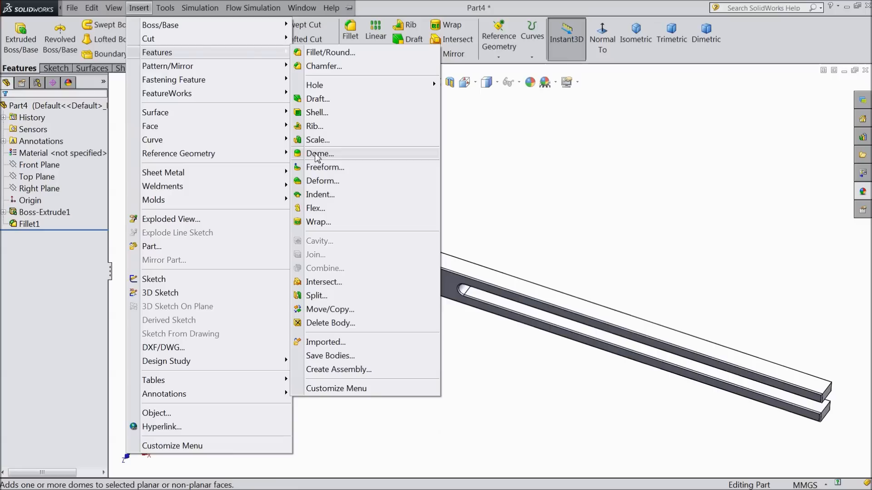
{"action": "left_click", "coordinate": [316, 140]}
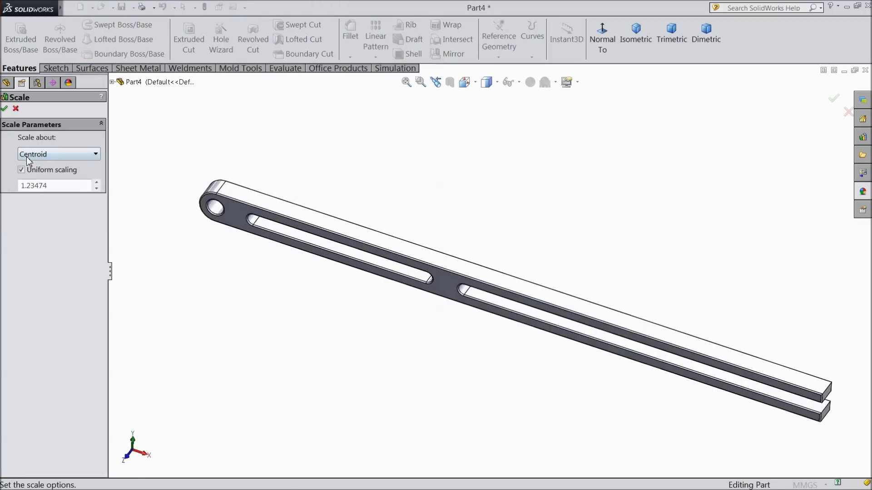
{"action": "left_click", "coordinate": [5, 109]}
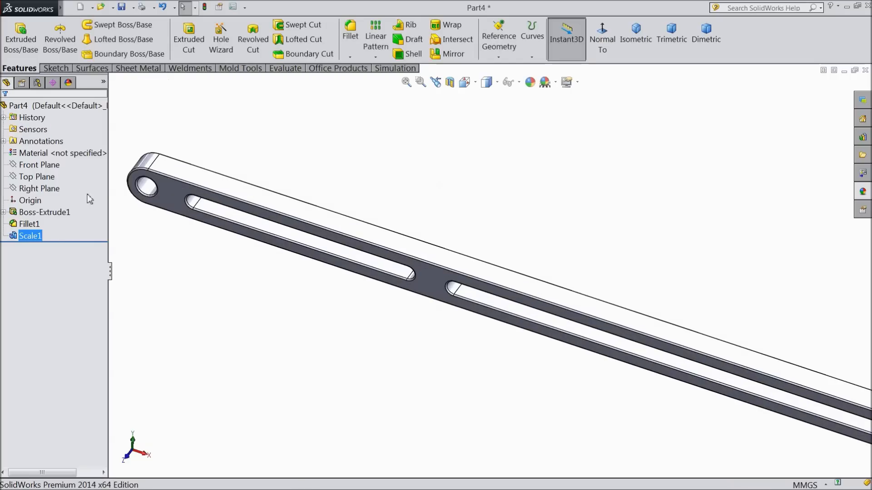
- Apply a teal colour of RGB 0, 186, 147 to the whole slotted bar part
{"action": "key", "text": "f"}
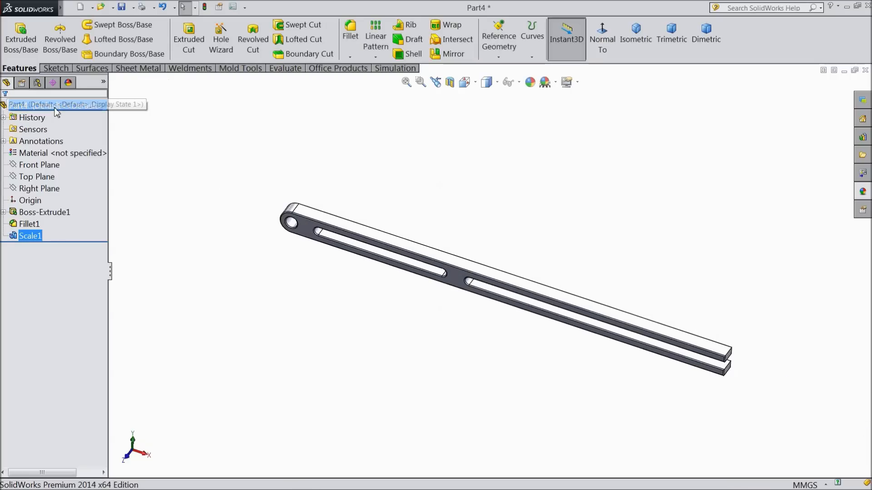
{"action": "left_click", "coordinate": [28, 105]}
{"action": "left_click", "coordinate": [531, 83]}
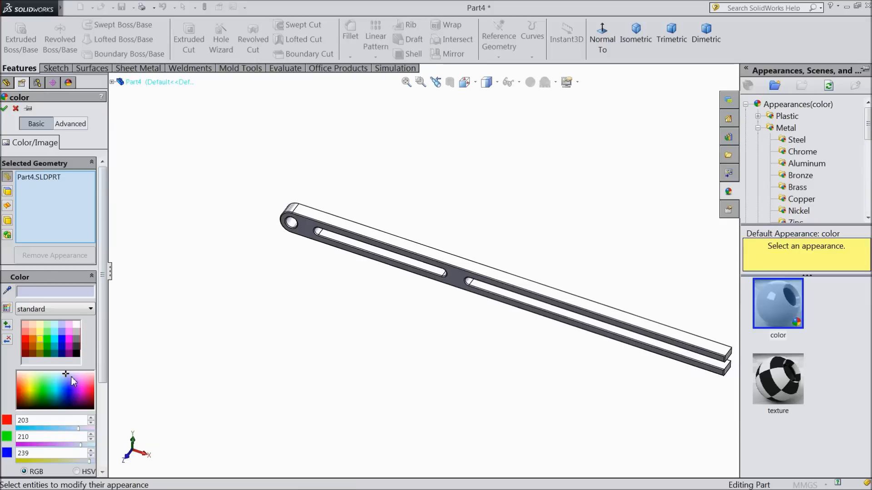
{"action": "left_click", "coordinate": [51, 345]}
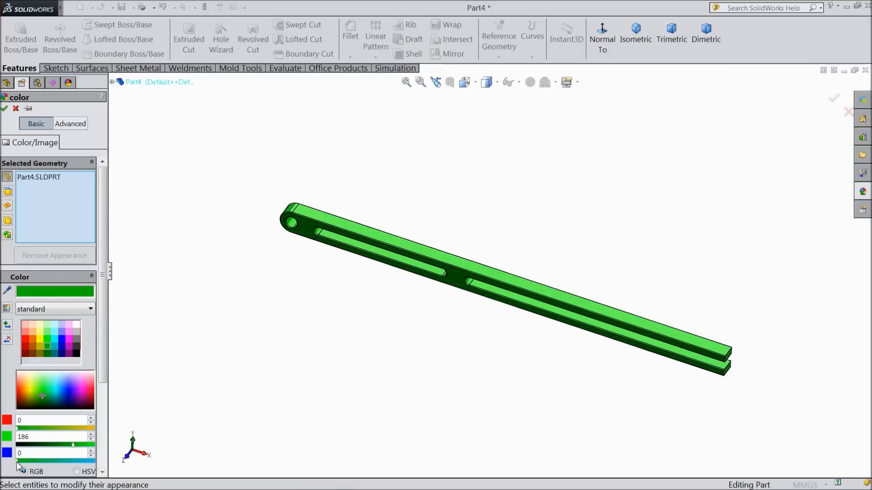
{"action": "left_click_drag", "start_coordinate": [16, 461], "coordinate": [60, 460]}
{"action": "middle_click_drag", "start_coordinate": [634, 298], "coordinate": [457, 302]}
{"action": "scroll", "coordinate": [402, 281], "scroll_direction": "down", "scroll_amount": 2}
{"action": "scroll", "coordinate": [431, 273], "scroll_direction": "up", "scroll_amount": 1}
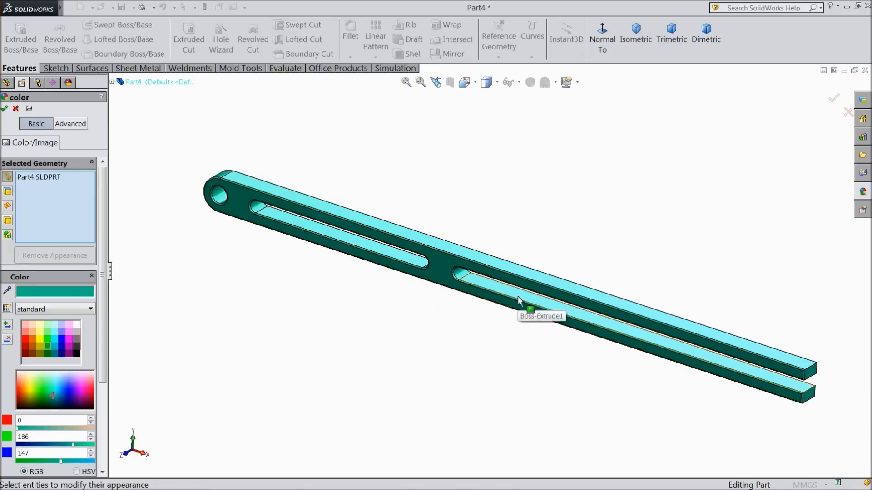
{"action": "left_click", "coordinate": [6, 109]}
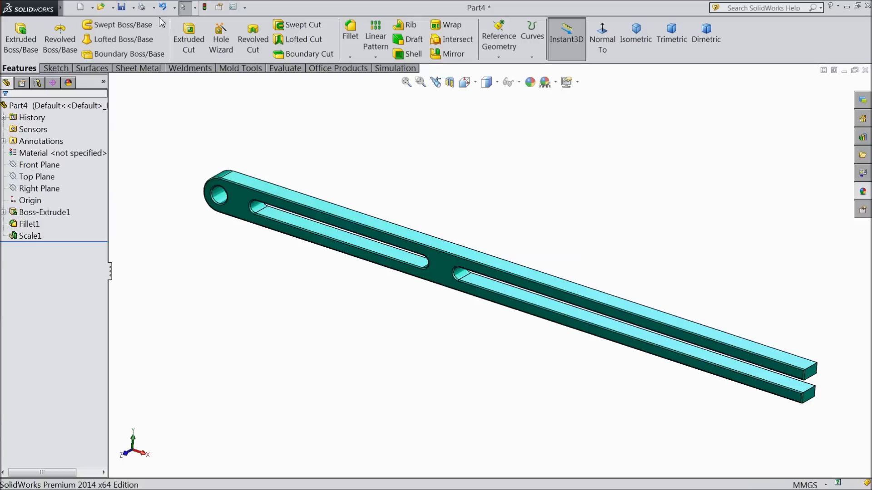
- Save the part as "7.Slotted Lever" in the 4 Bar Quick return mechanism folder
{"action": "left_click", "coordinate": [123, 7]}
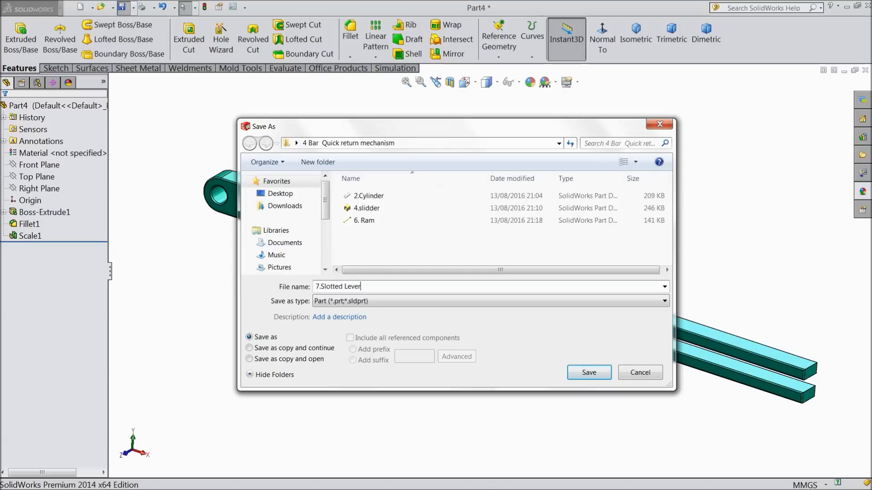
{"action": "left_click", "coordinate": [591, 375]}
{"action": "mouse_move", "coordinate": [470, 322]}
{"action": "middle_mouse_down"}
{"action": "mouse_move", "coordinate": [350, 272]}
{"action": "mouse_move", "coordinate": [469, 334]}
{"action": "mouse_move", "coordinate": [463, 323]}
{"action": "mouse_move", "coordinate": [475, 338]}
{"action": "middle_mouse_up"}
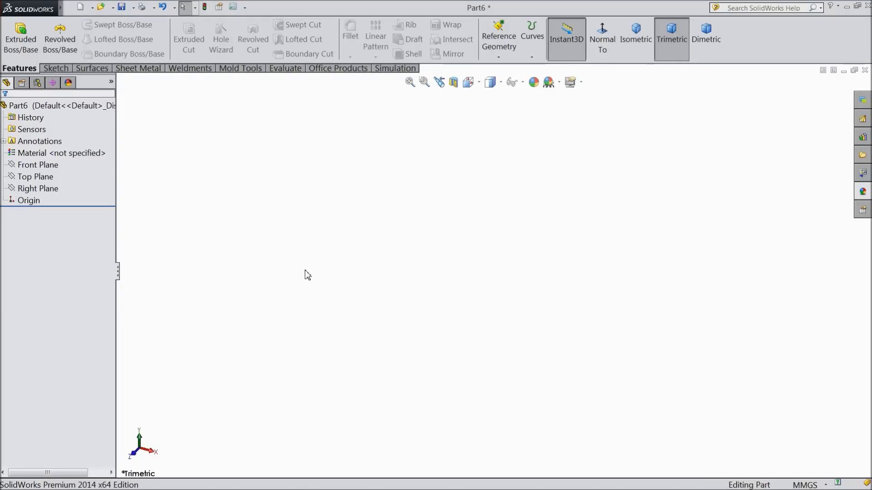
- In the new part, sketch a six-sided inscribed-circle polygon on the Front Plane, centred on the origin with its upper vertex about 67 mm away
{"action": "left_click", "coordinate": [38, 165]}
{"action": "left_click", "coordinate": [53, 154]}
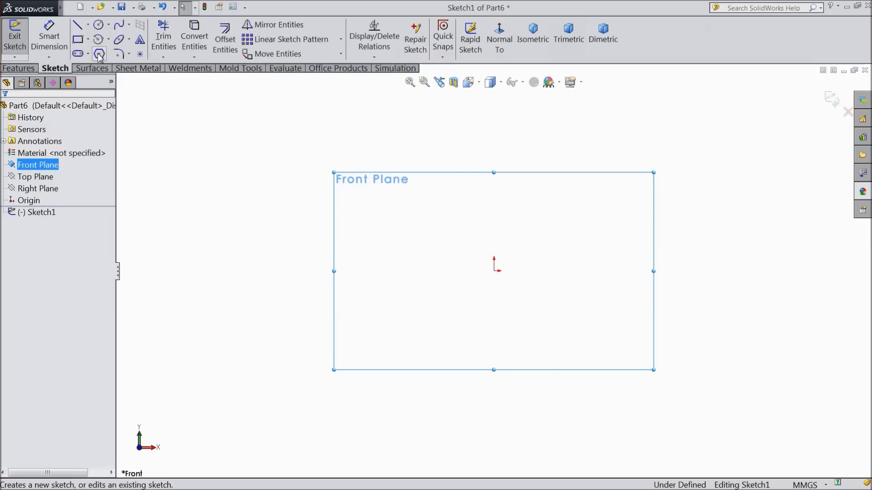
{"action": "left_click", "coordinate": [100, 54]}
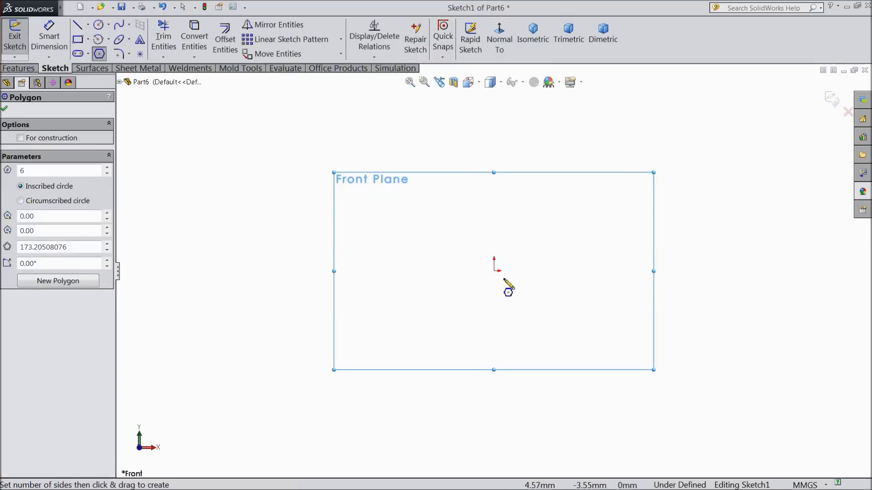
{"action": "left_click", "coordinate": [494, 270]}
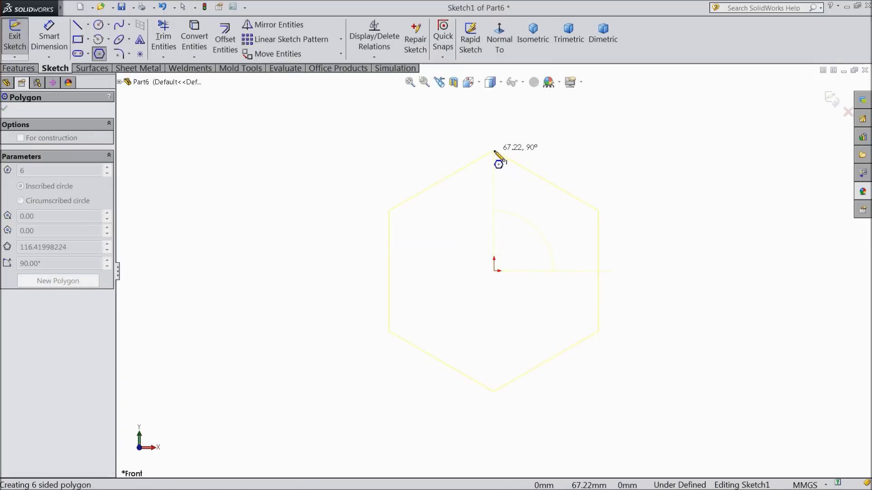
{"action": "left_click", "coordinate": [494, 150]}
{"action": "right_click", "coordinate": [518, 141]}
{"action": "left_click", "coordinate": [540, 114]}
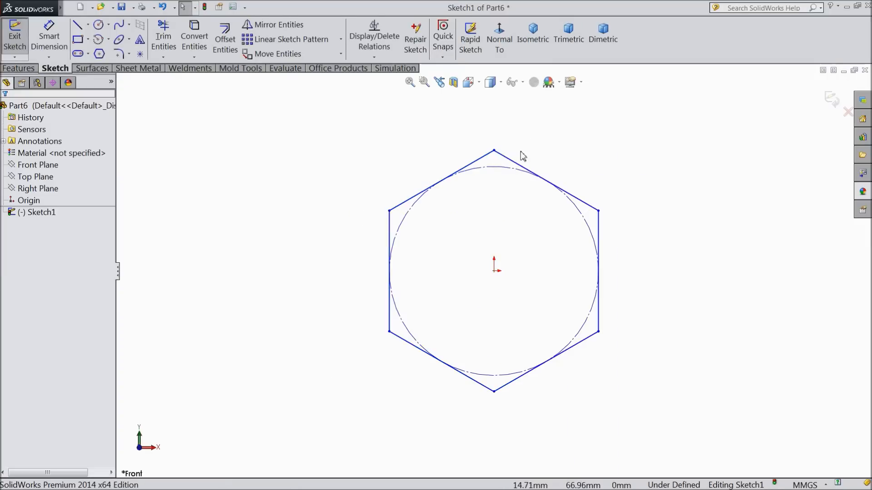
- Add a vertical relation between the hexagon's upper vertex and the origin
{"action": "left_click", "coordinate": [494, 150]}
{"action": "left_click", "coordinate": [495, 272], "text": "ctrl"}
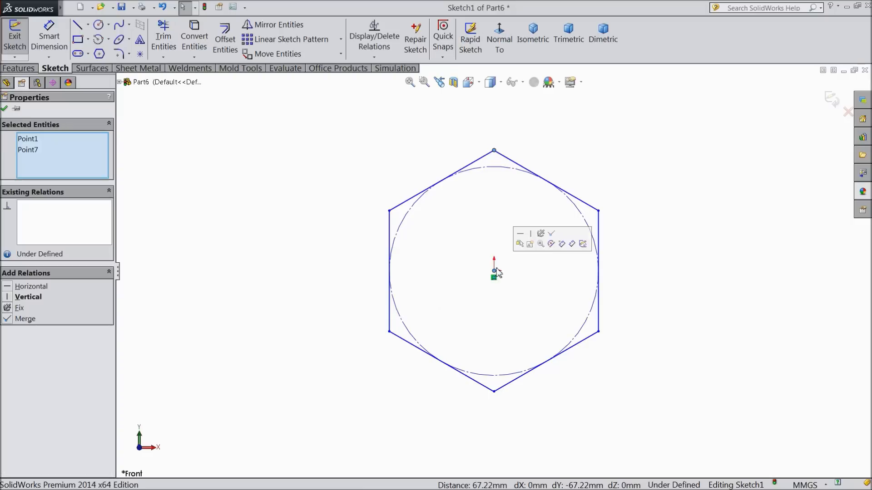
{"action": "left_click", "coordinate": [531, 236]}
- Dimension the hexagon's height between its upper and lower vertices as 16 mm
{"action": "left_click", "coordinate": [49, 36]}
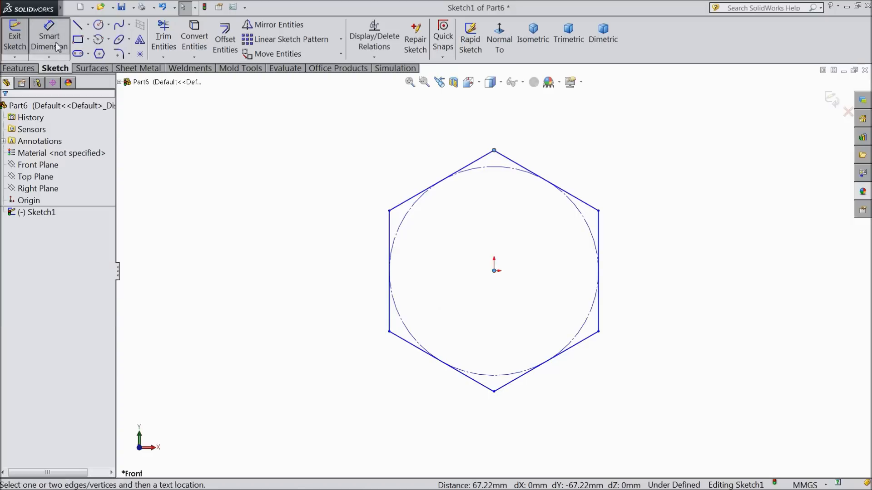
{"action": "left_click", "coordinate": [495, 151]}
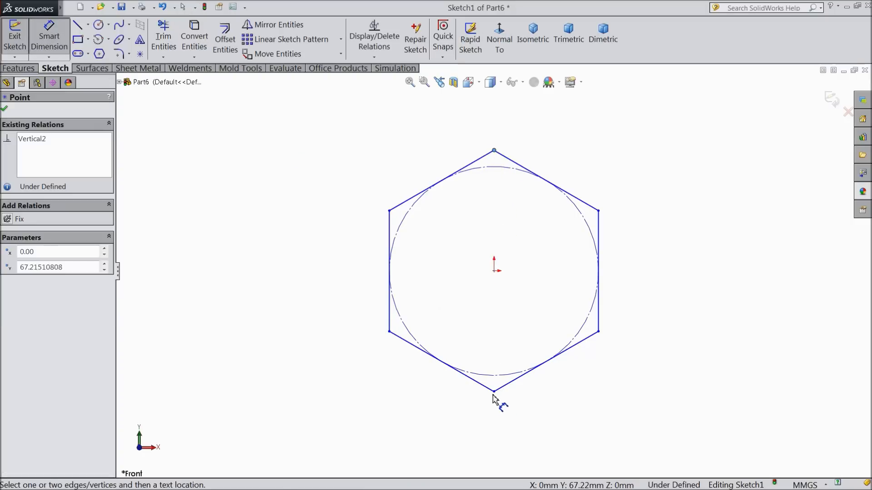
{"action": "left_click", "coordinate": [494, 393]}
{"action": "left_click", "coordinate": [678, 289]}
{"action": "type", "text": "10"}
{"action": "left_click", "coordinate": [629, 277]}
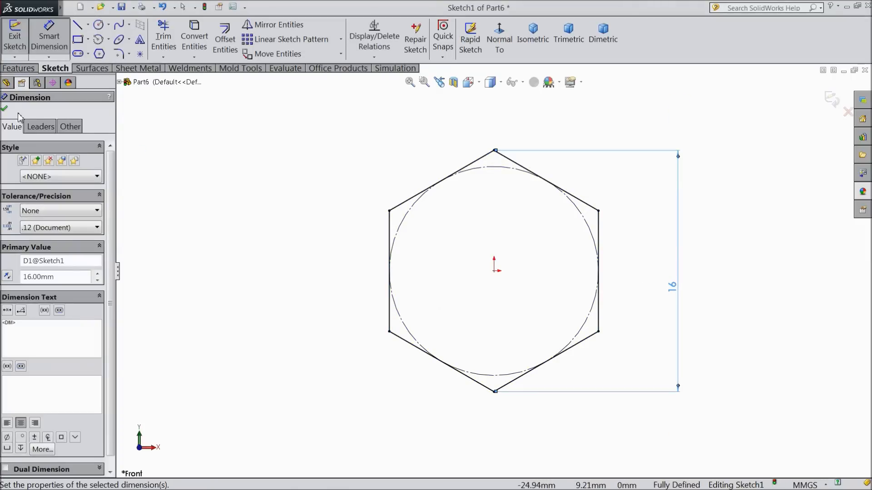
{"action": "left_click", "coordinate": [4, 110]}
- Extrude the hexagon sketch as a blind boss 6.4 mm deep from the sketch plane
{"action": "left_click", "coordinate": [18, 68]}
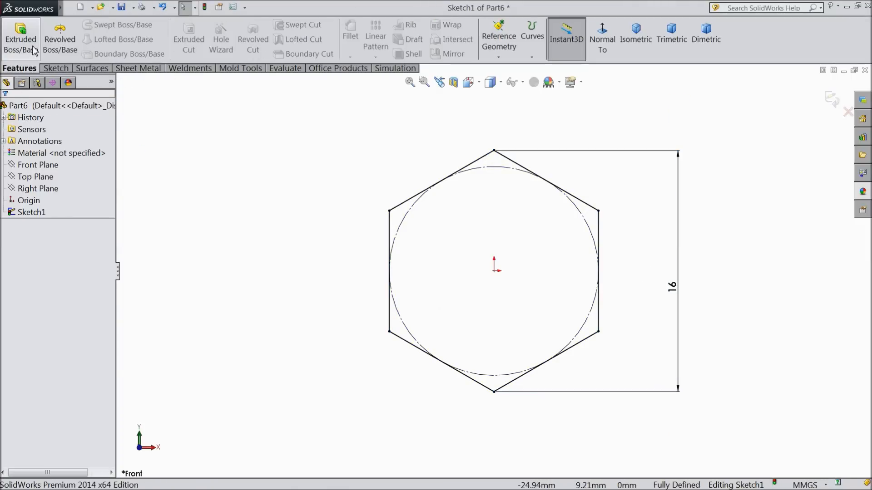
{"action": "left_click", "coordinate": [23, 43]}
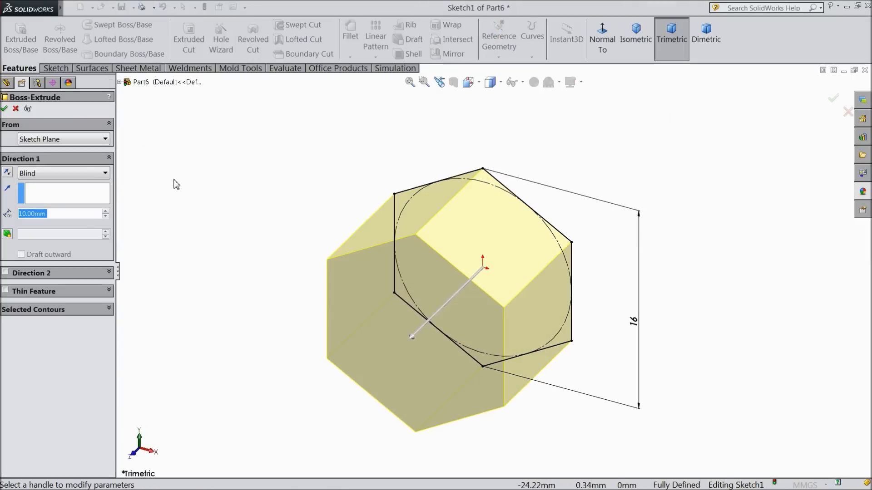
{"action": "type", "text": "6.4"}
{"action": "key", "text": "Return"}
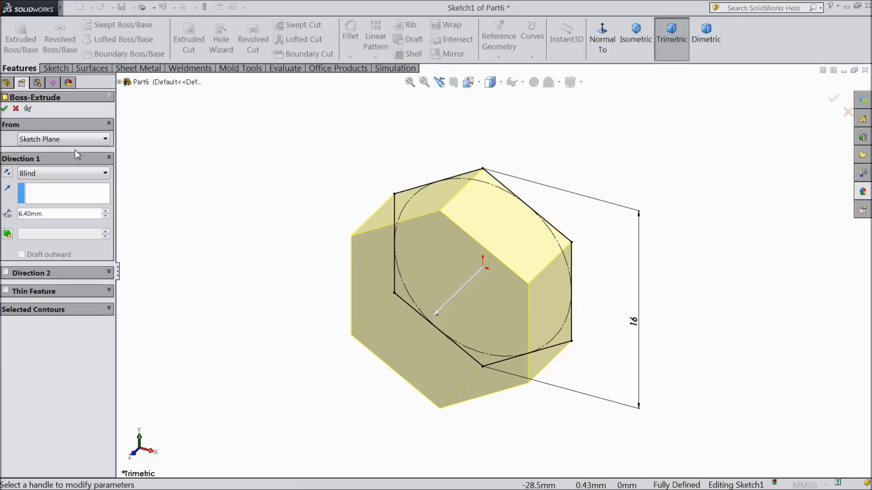
{"action": "left_click", "coordinate": [4, 109]}
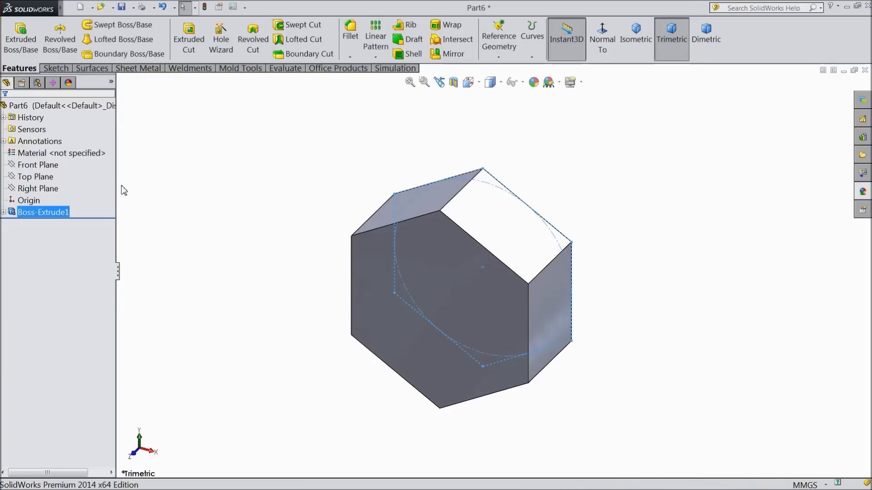
- Sketch a circle of about 3.37 mm radius on the front hexagonal face, centred on the origin
{"action": "left_click", "coordinate": [55, 68]}
{"action": "left_click", "coordinate": [422, 289]}
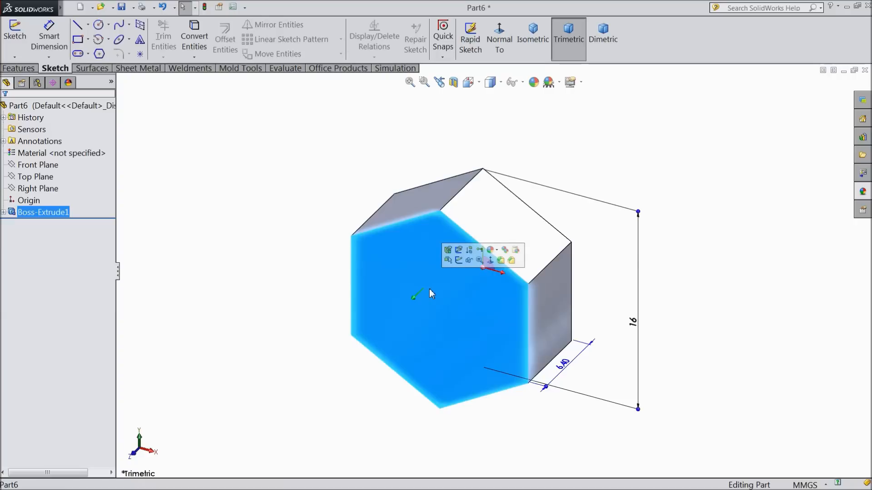
{"action": "left_click", "coordinate": [458, 262]}
{"action": "left_click", "coordinate": [99, 25]}
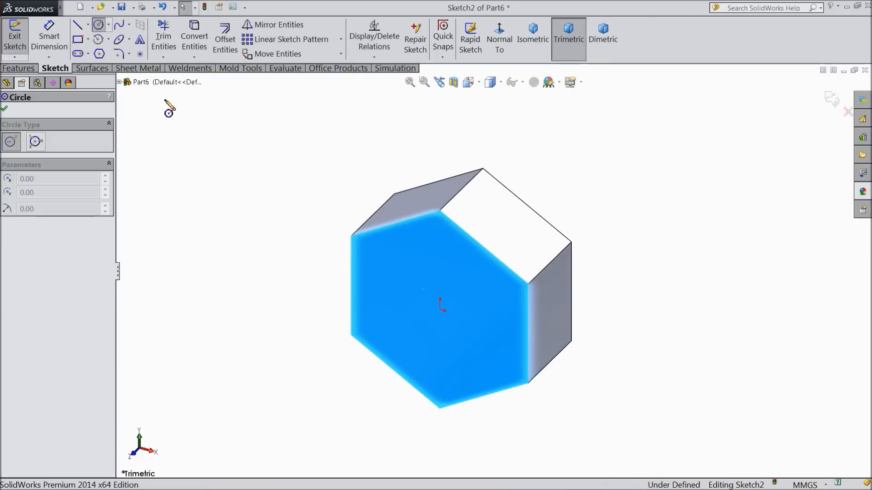
{"action": "left_click", "coordinate": [439, 309]}
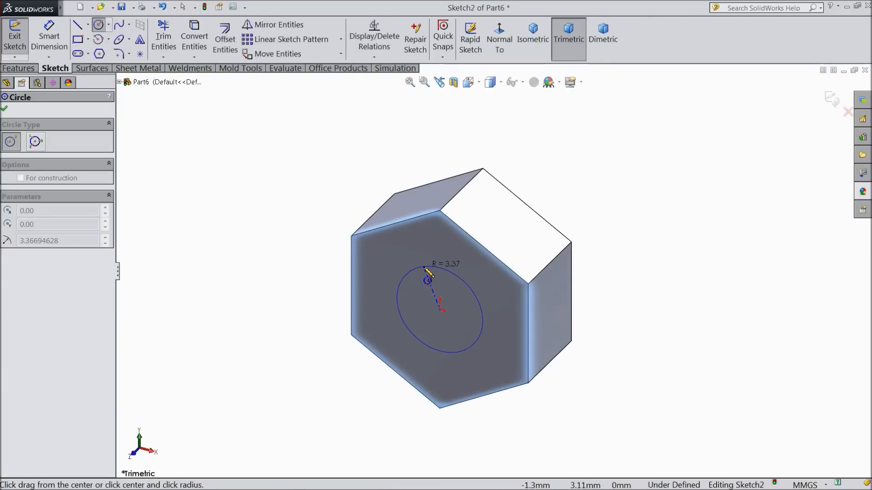
{"action": "left_click", "coordinate": [425, 268]}
- Dimension the circle on the hexagonal face with a diameter of 8 mm
{"action": "left_click", "coordinate": [49, 36]}
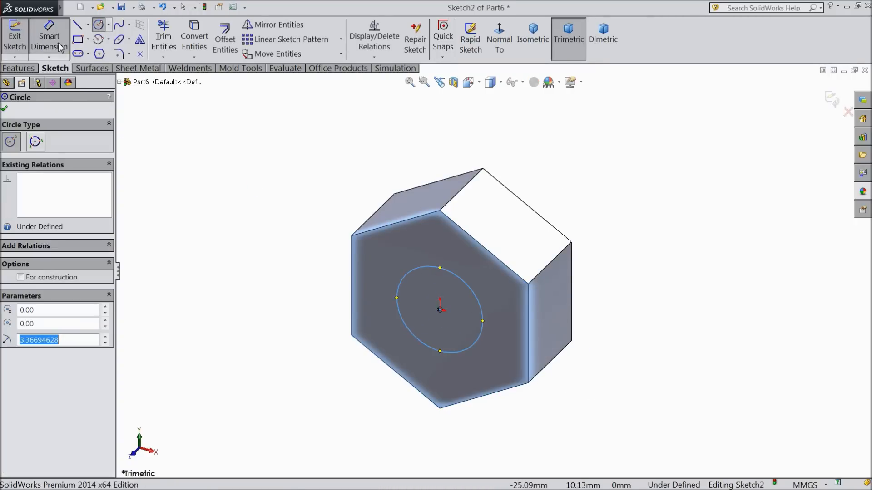
{"action": "left_click", "coordinate": [396, 293]}
{"action": "type", "text": "8"}
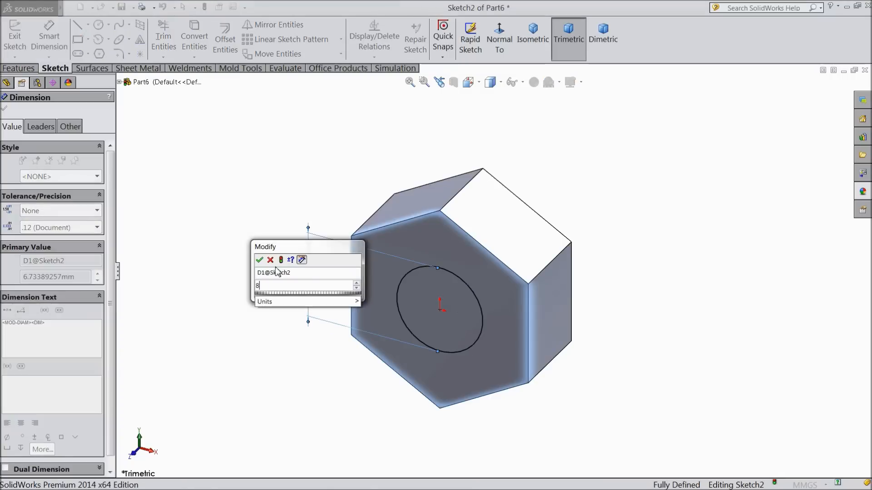
{"action": "left_click", "coordinate": [261, 261]}
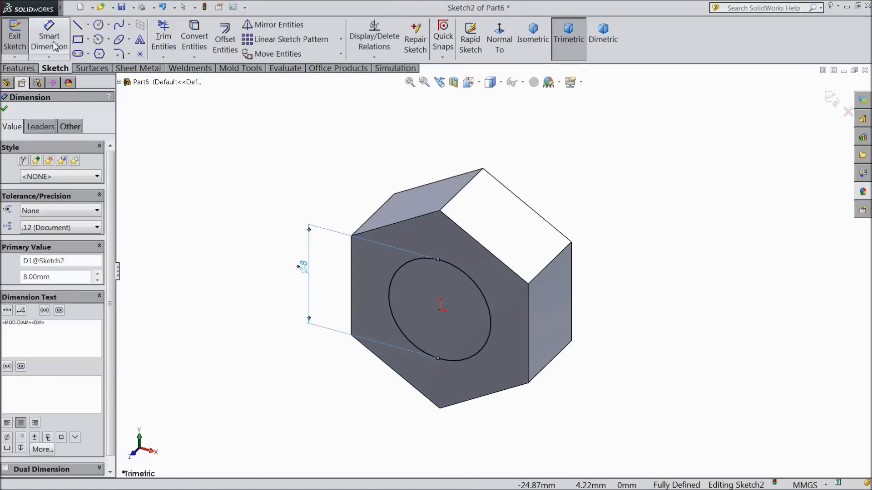
- Extrude the circle as a blind boss 50 mm long, merged with the hexagonal head, to form the bolt shank
{"action": "left_click", "coordinate": [17, 68]}
{"action": "left_click", "coordinate": [20, 39]}
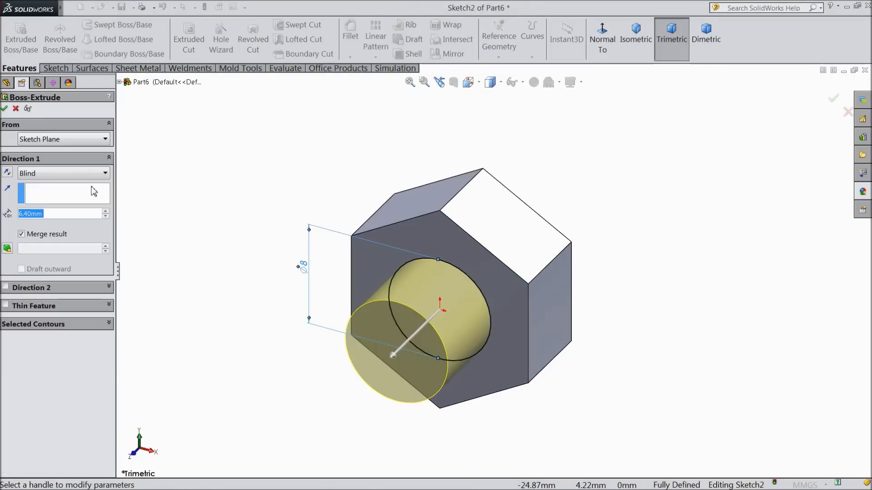
{"action": "type", "text": "50"}
{"action": "key", "text": "Return"}
{"action": "scroll", "coordinate": [225, 230], "scroll_direction": "up", "scroll_amount": 5}
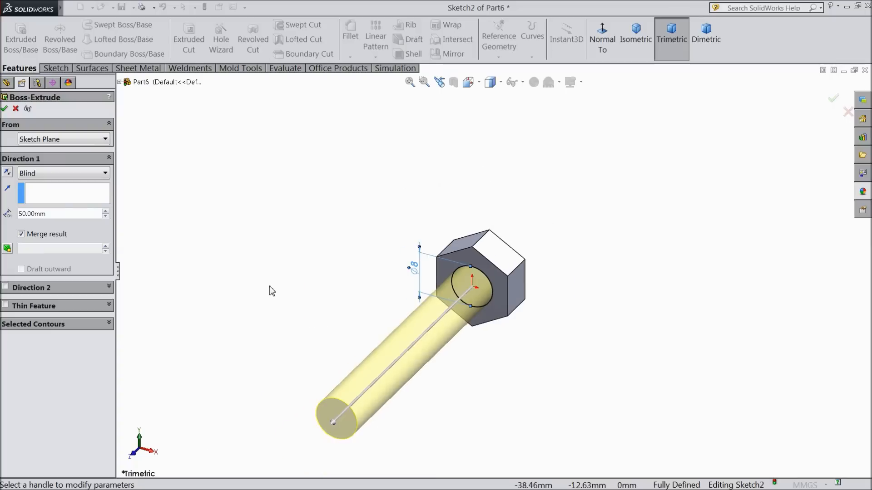
{"action": "scroll", "coordinate": [411, 404], "scroll_direction": "down", "scroll_amount": 1}
{"action": "scroll", "coordinate": [436, 389], "scroll_direction": "down", "scroll_amount": 1}
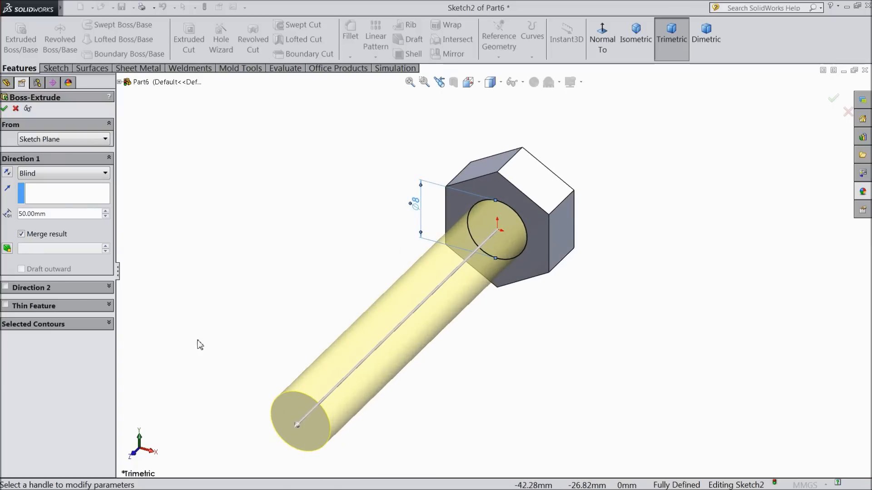
{"action": "left_click", "coordinate": [6, 109]}
- Sketch an origin-centred circle of about 6.93 mm radius on the bolt head's outer face, touching the hexagon's sides
{"action": "mouse_move", "coordinate": [373, 228]}
{"action": "middle_mouse_down"}
{"action": "mouse_move", "coordinate": [311, 210]}
{"action": "mouse_move", "coordinate": [272, 306]}
{"action": "middle_mouse_up"}
{"action": "scroll", "coordinate": [582, 315], "scroll_direction": "down", "scroll_amount": 2}
{"action": "middle_click_drag", "start_coordinate": [581, 315], "coordinate": [556, 326]}
{"action": "scroll", "coordinate": [477, 329], "scroll_direction": "down", "scroll_amount": 1}
{"action": "left_click", "coordinate": [484, 331]}
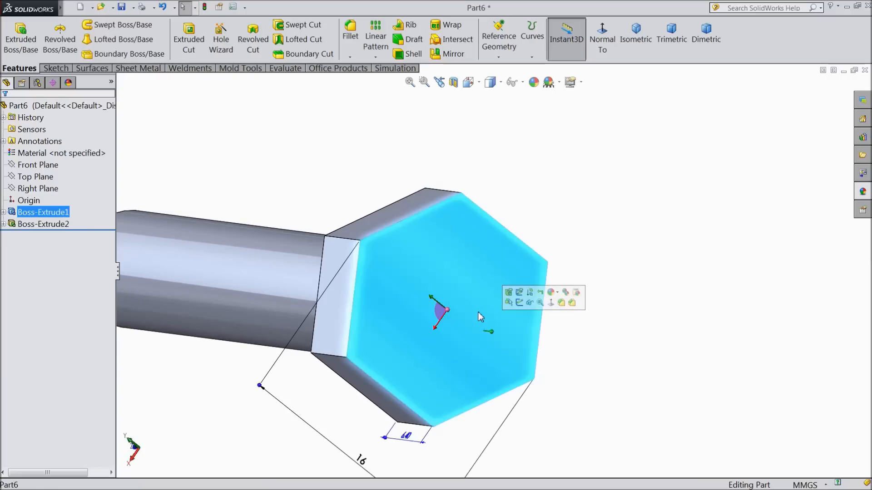
{"action": "left_click", "coordinate": [519, 303]}
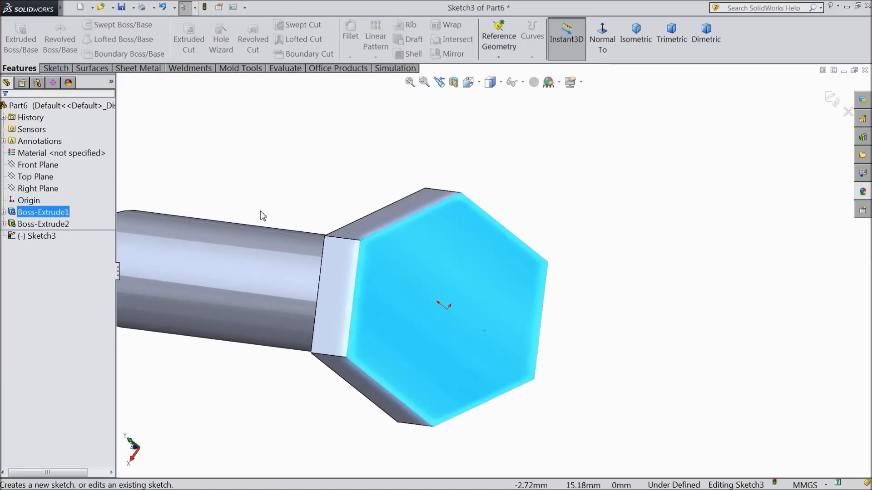
{"action": "left_click", "coordinate": [55, 68]}
{"action": "left_click", "coordinate": [99, 25]}
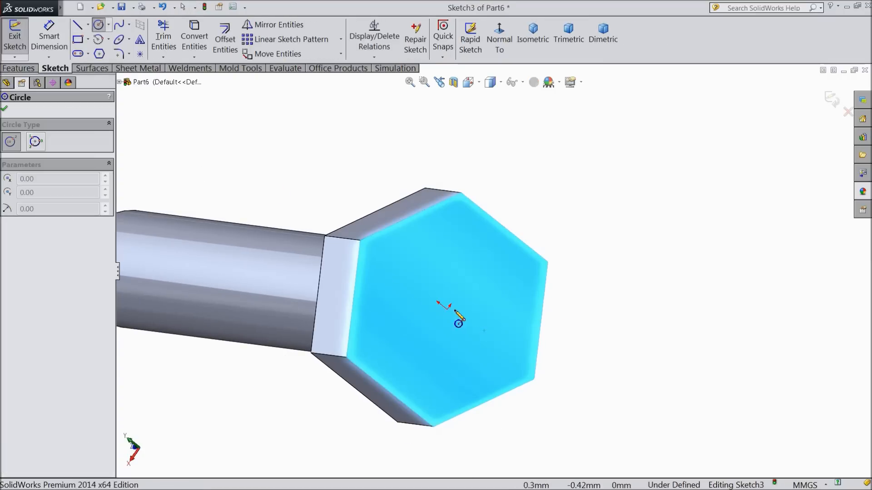
{"action": "left_click", "coordinate": [446, 308]}
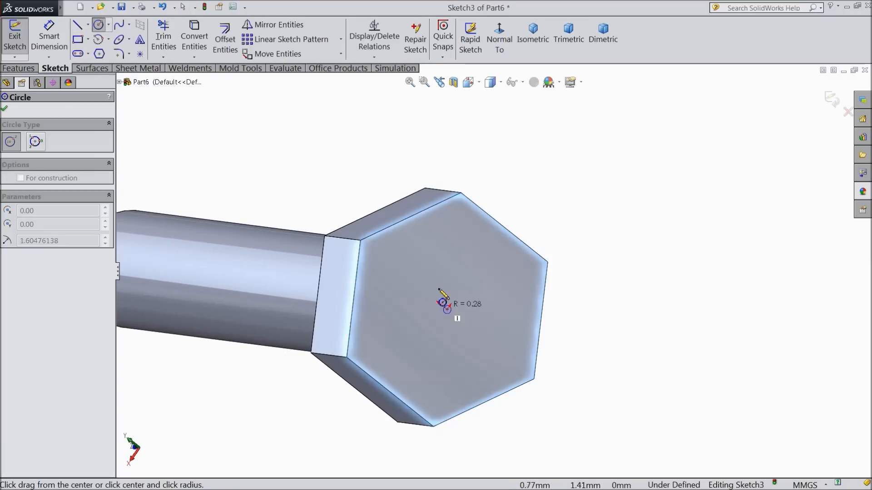
{"action": "left_click", "coordinate": [417, 220]}
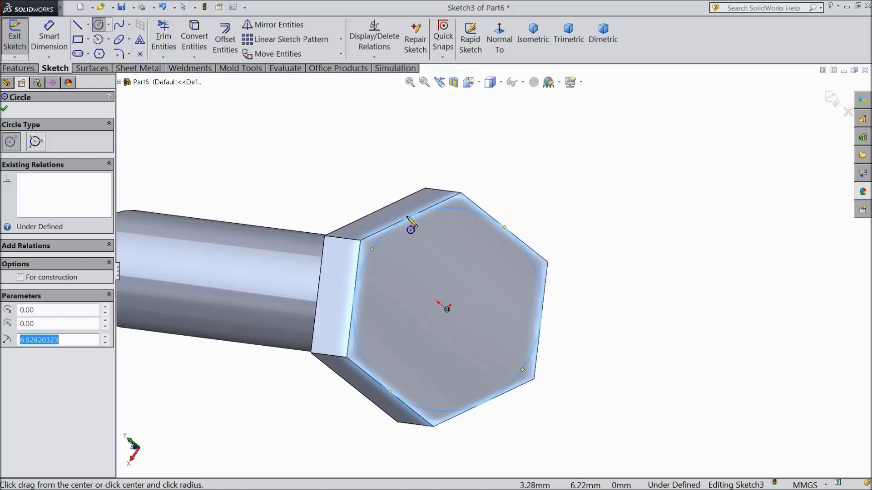
{"action": "left_click", "coordinate": [99, 25]}
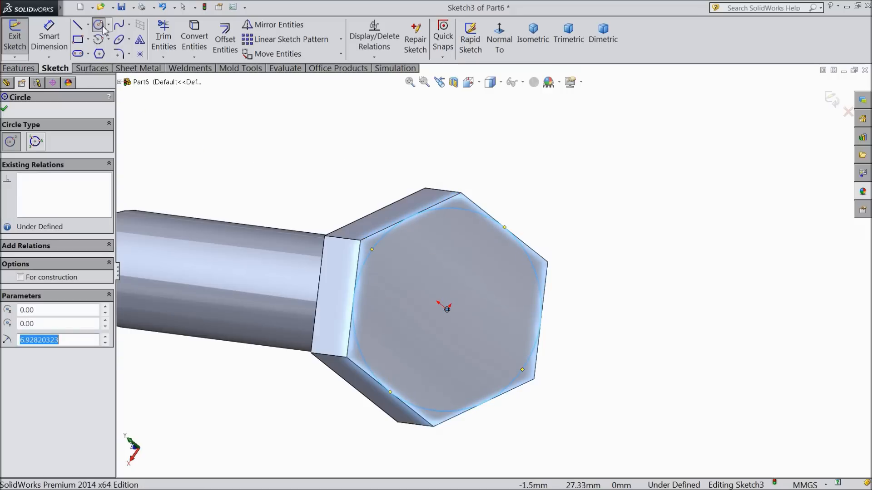
{"action": "left_click", "coordinate": [18, 68]}
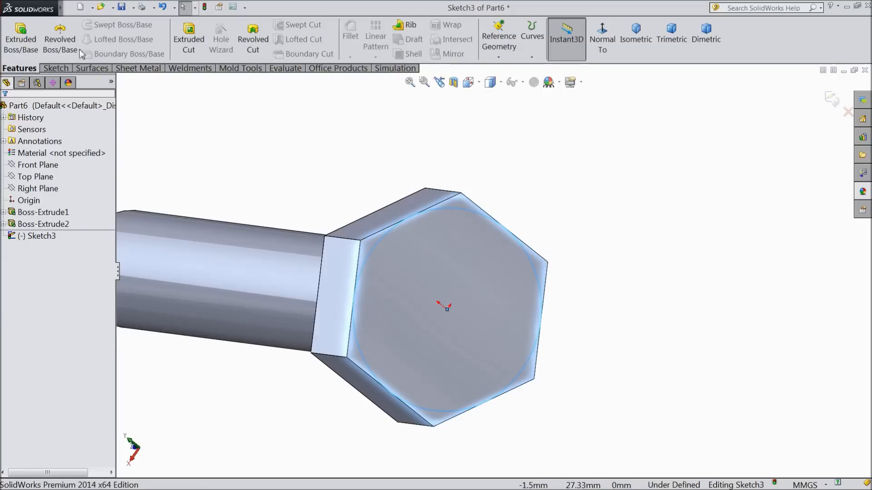
- Chamfer the bolt head's corners with a 6.4 mm blind extruded cut outside the circle, using a 30° draft
{"action": "left_click", "coordinate": [186, 40]}
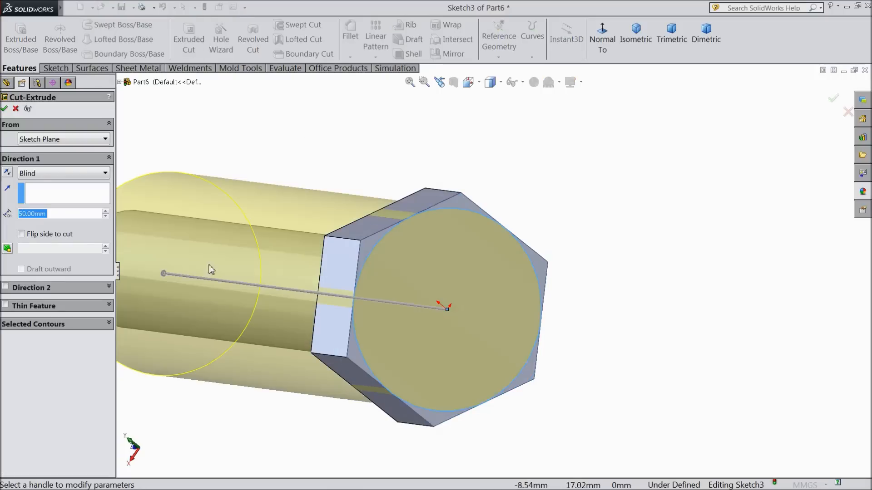
{"action": "left_click", "coordinate": [22, 235]}
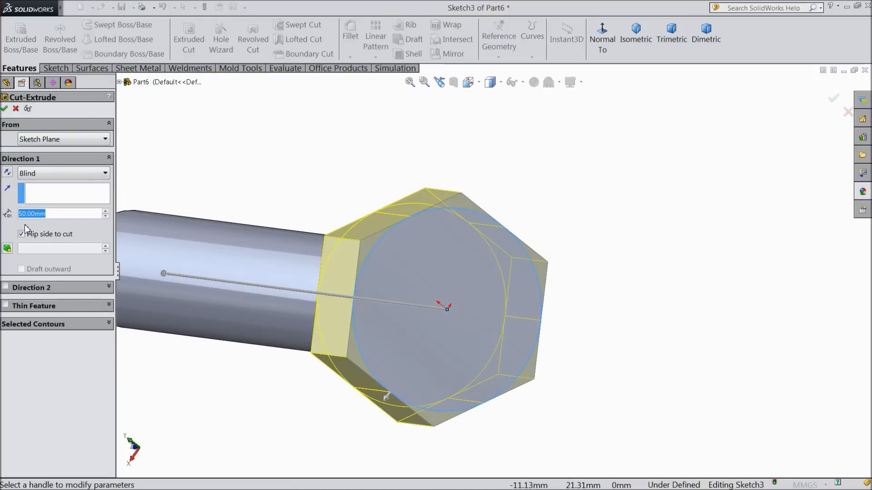
{"action": "type", "text": "6.4"}
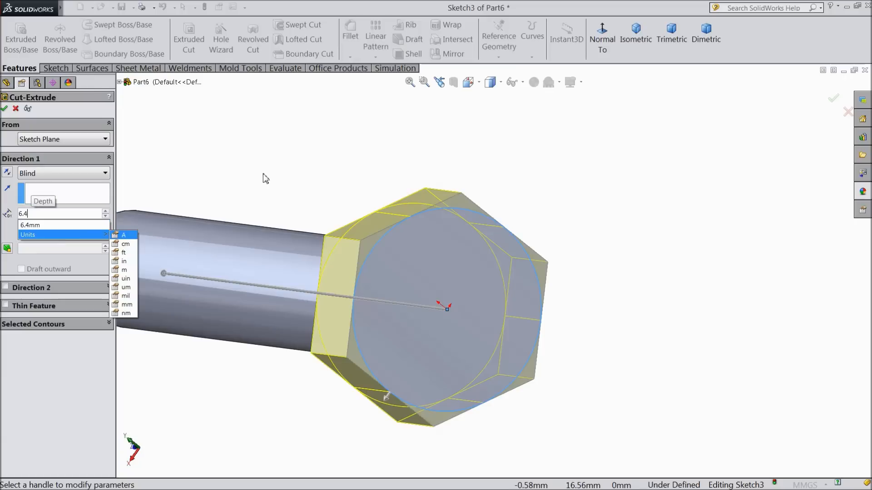
{"action": "key", "text": "Return"}
{"action": "left_click", "coordinate": [7, 249]}
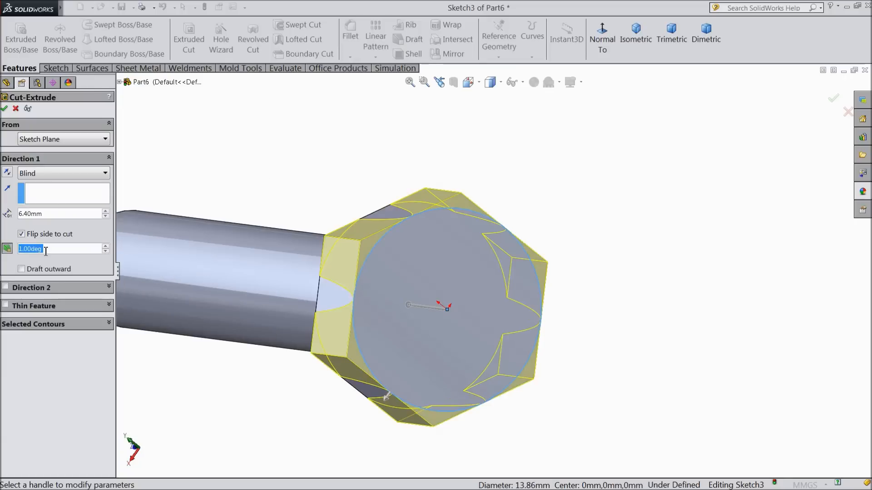
{"action": "type", "text": "30"}
{"action": "key", "text": "Return"}
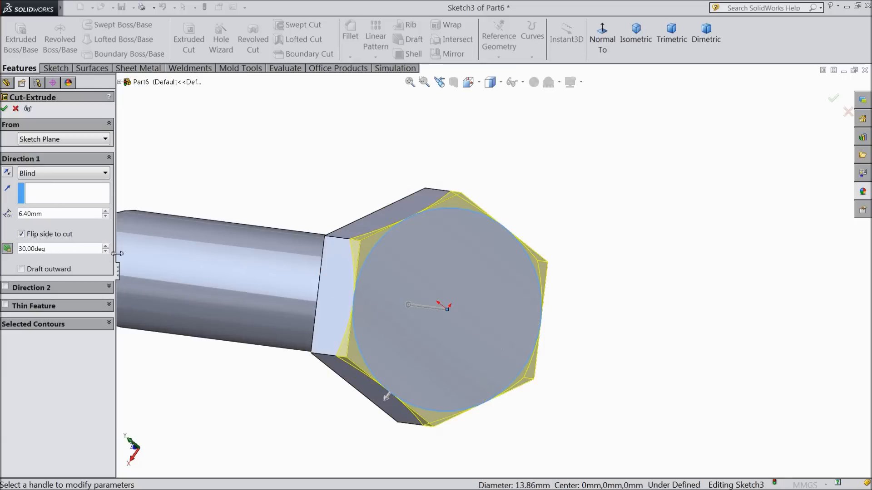
{"action": "left_click", "coordinate": [5, 109]}
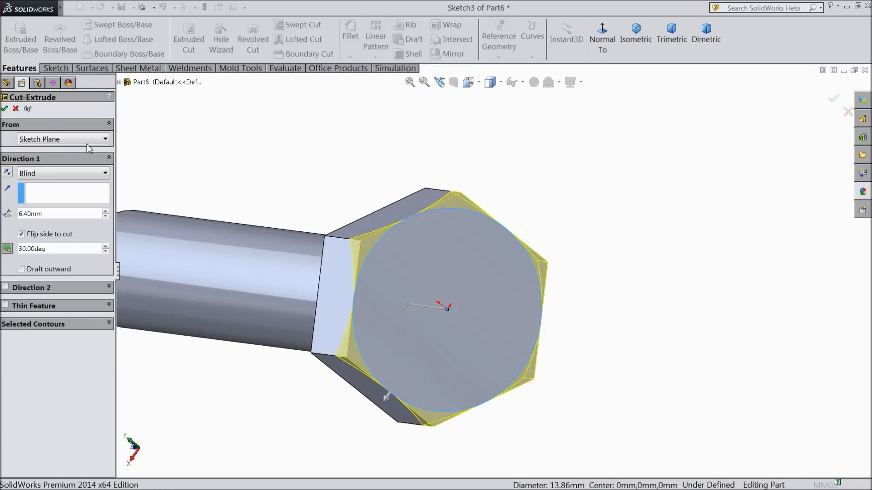
{"action": "middle_click_drag", "start_coordinate": [308, 218], "coordinate": [335, 263]}
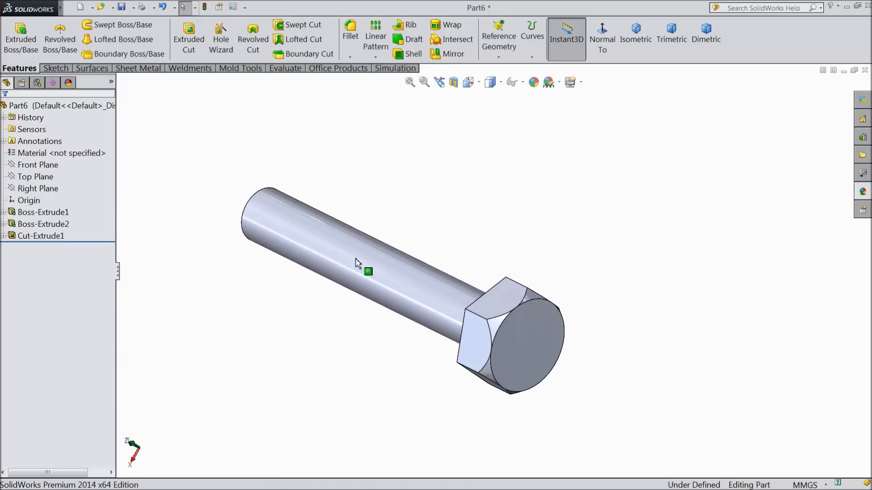
- Apply the polished steel appearance to the whole bolt part
{"action": "left_click", "coordinate": [28, 105]}
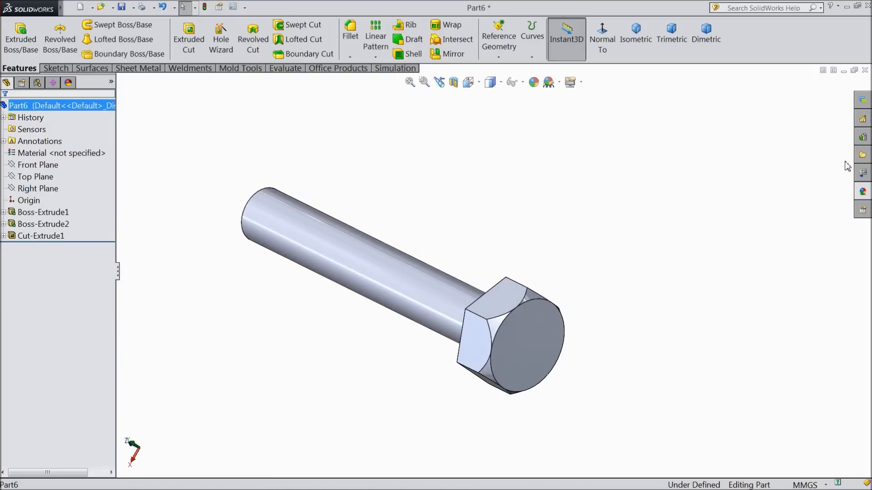
{"action": "left_click", "coordinate": [862, 191]}
{"action": "left_click", "coordinate": [795, 139]}
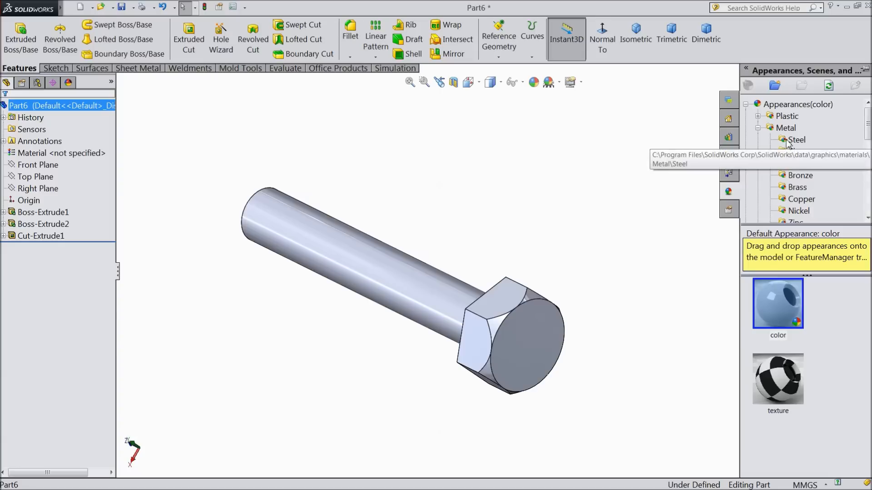
{"action": "left_click", "coordinate": [786, 462]}
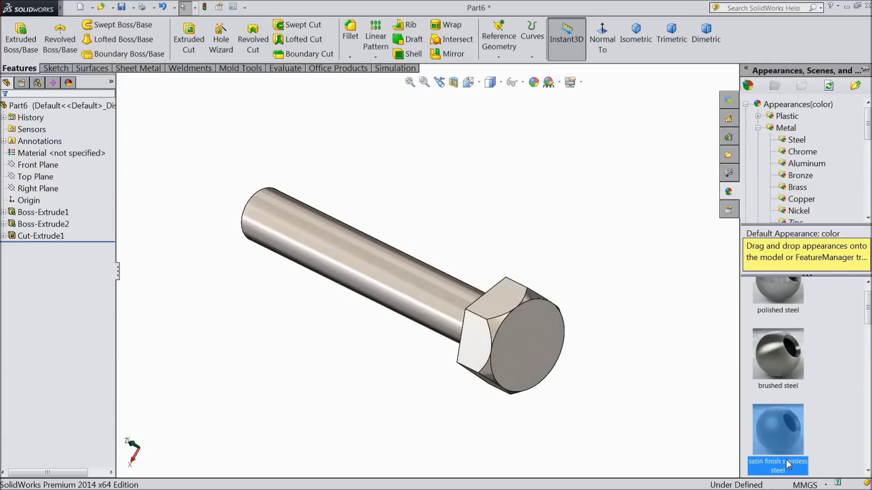
{"action": "left_click", "coordinate": [794, 370]}
{"action": "left_click", "coordinate": [779, 293]}
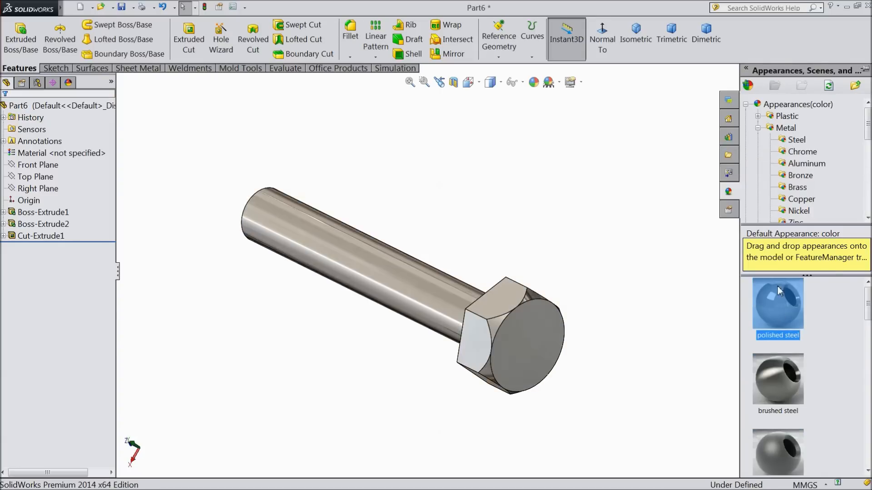
{"action": "middle_click_drag", "start_coordinate": [622, 365], "coordinate": [645, 390]}
{"action": "scroll", "coordinate": [412, 337], "scroll_direction": "down", "scroll_amount": 2}
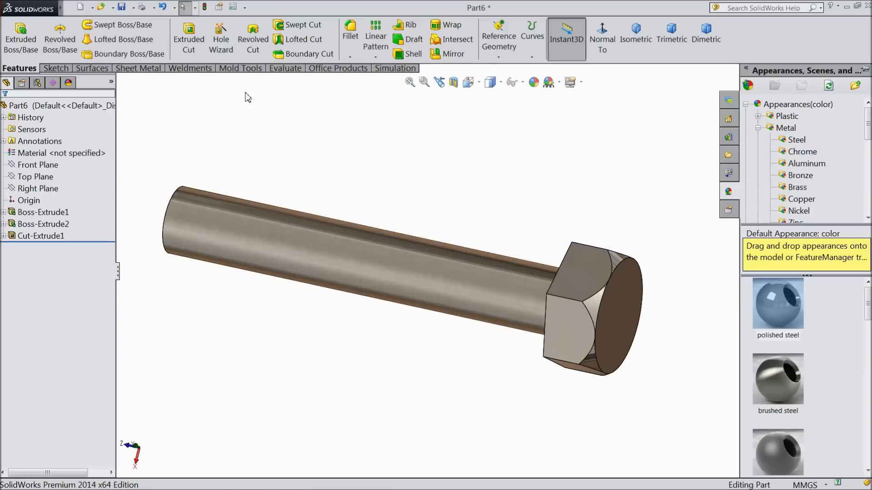
- Save the part as 8.Bolt in the 4 Bar Quick return mechanism folder
{"action": "left_click", "coordinate": [121, 11]}
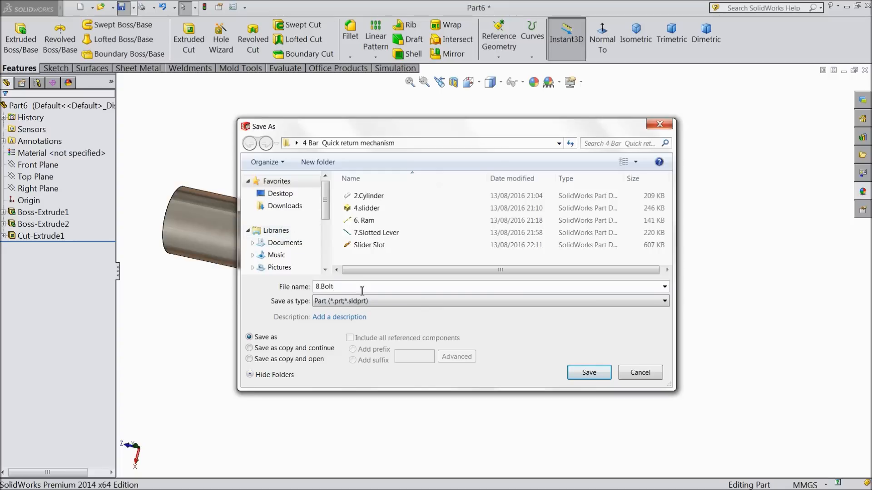
{"action": "left_click", "coordinate": [588, 373]}
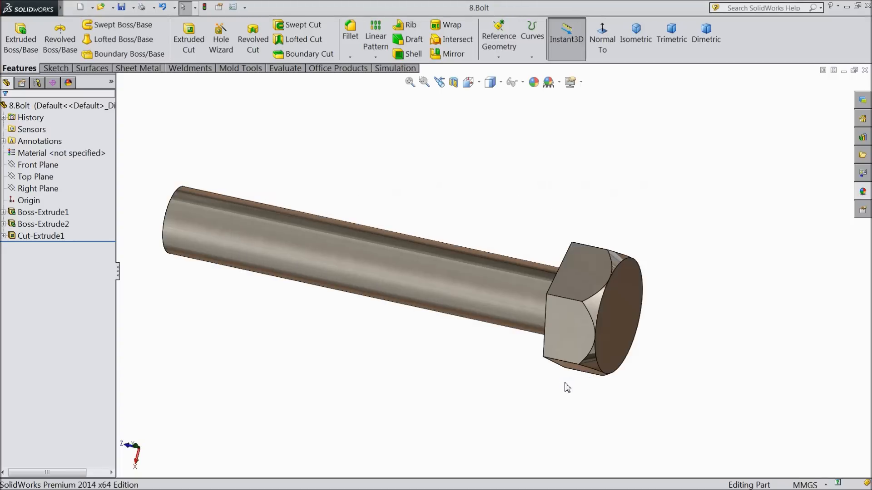
{"action": "middle_click_drag", "start_coordinate": [325, 314], "coordinate": [547, 295]}
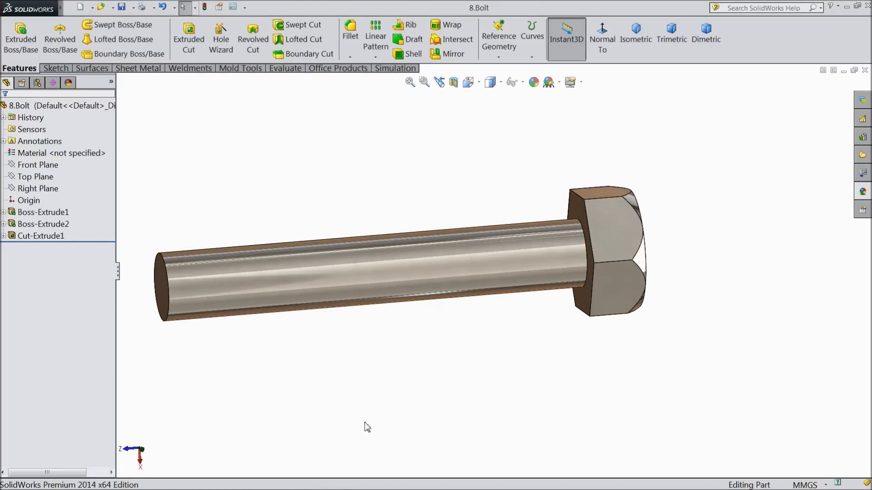
{"action": "middle_click_drag", "start_coordinate": [367, 427], "coordinate": [550, 297]}
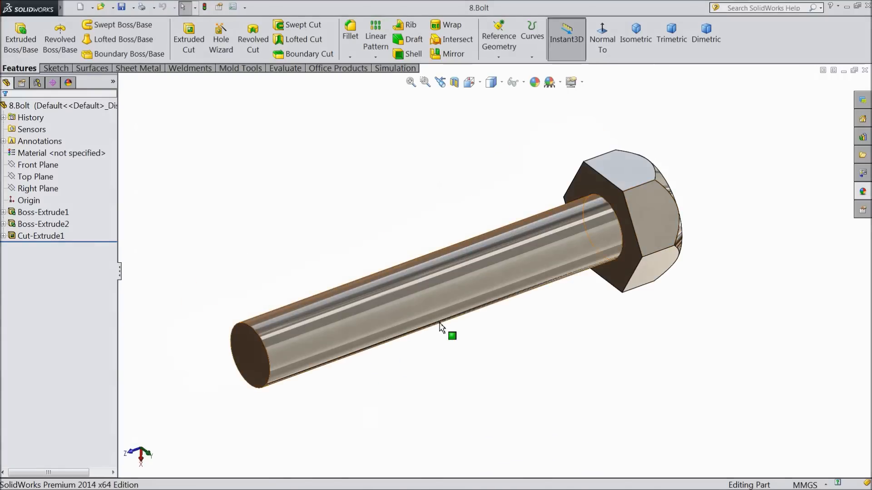
{"action": "scroll", "coordinate": [459, 300], "scroll_direction": "down", "scroll_amount": 2}
- Scale the bolt uniformly about its centroid by a factor of 1.23474
{"action": "mouse_move", "coordinate": [63, 11]}
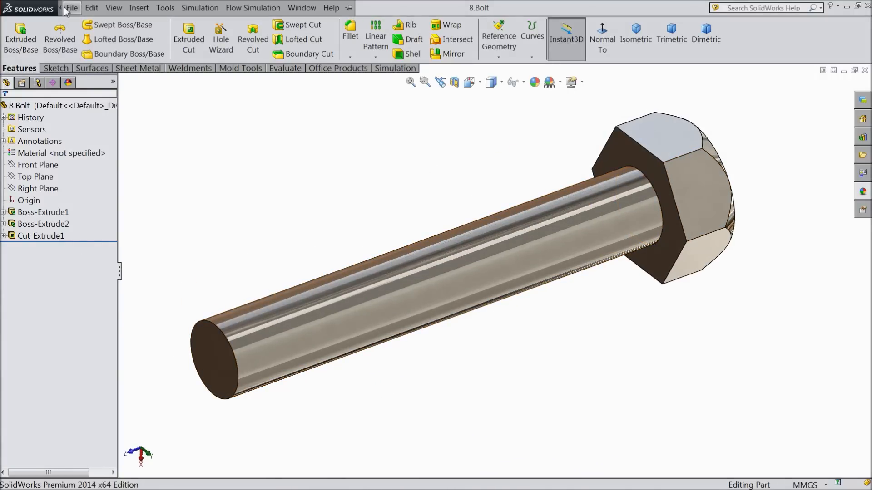
{"action": "left_click", "coordinate": [138, 8]}
{"action": "mouse_move", "coordinate": [181, 53]}
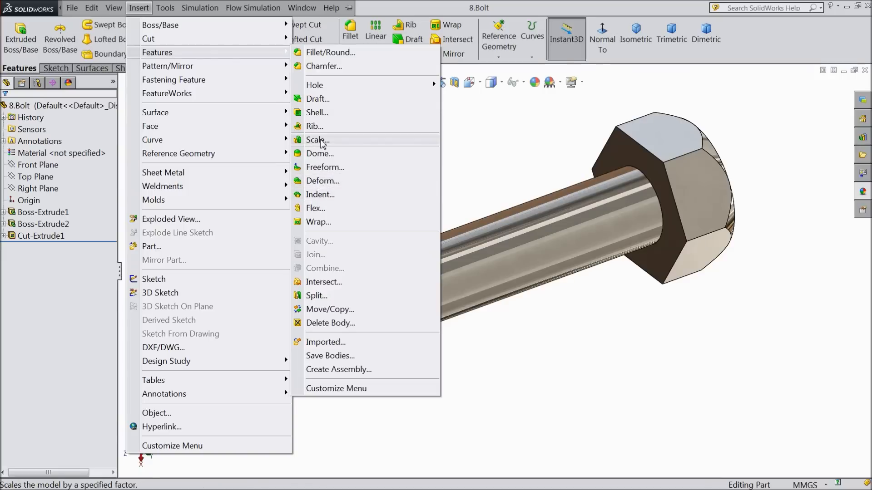
{"action": "left_click", "coordinate": [318, 140]}
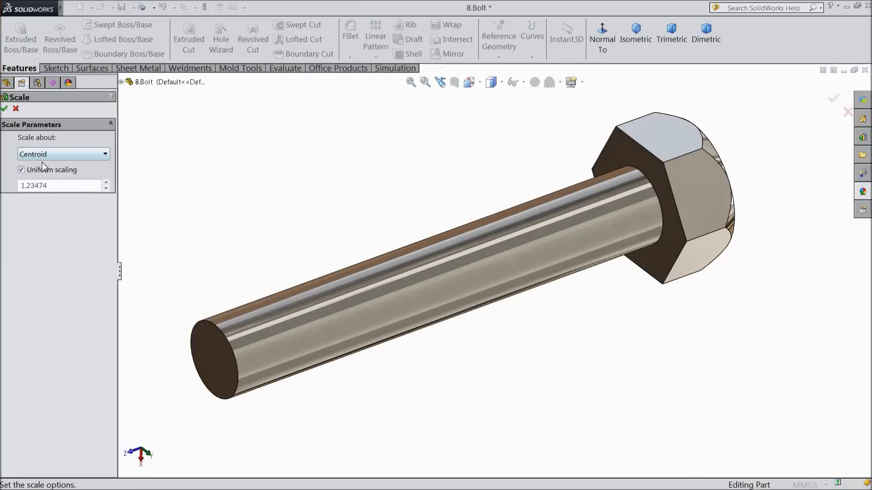
{"action": "left_click", "coordinate": [5, 109]}
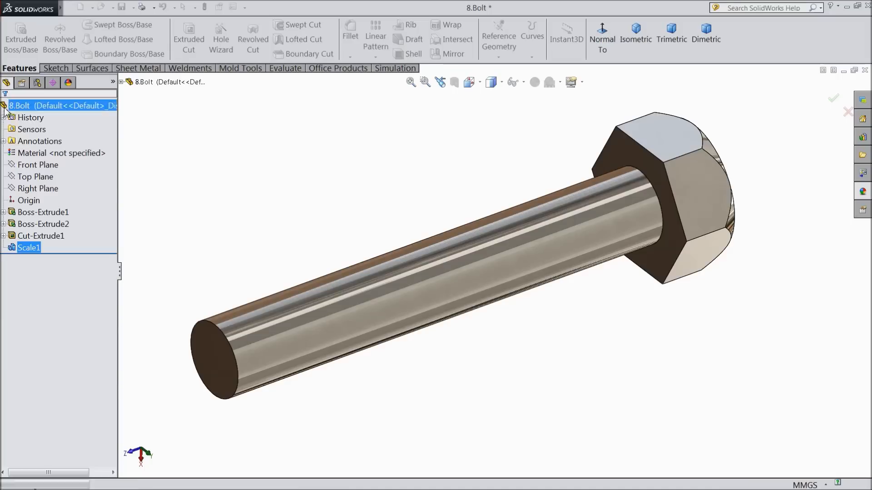
{"action": "key", "text": "f"}
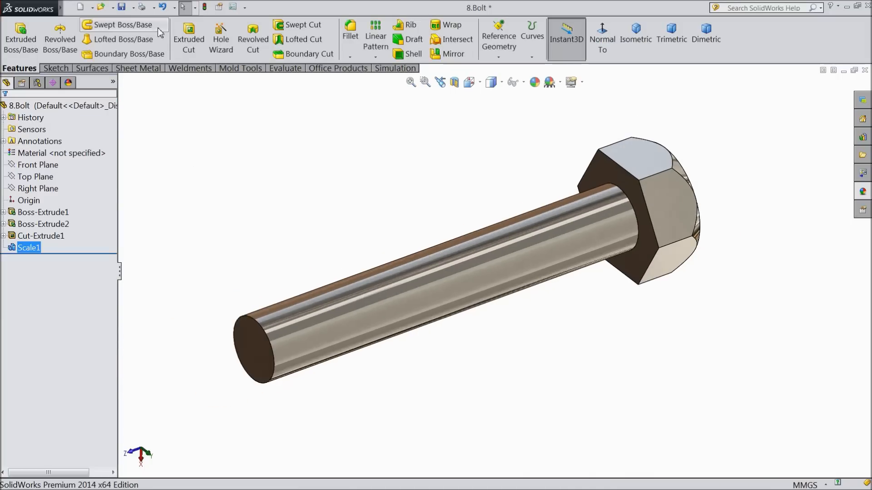
{"action": "middle_click_drag", "start_coordinate": [244, 208], "coordinate": [255, 231]}
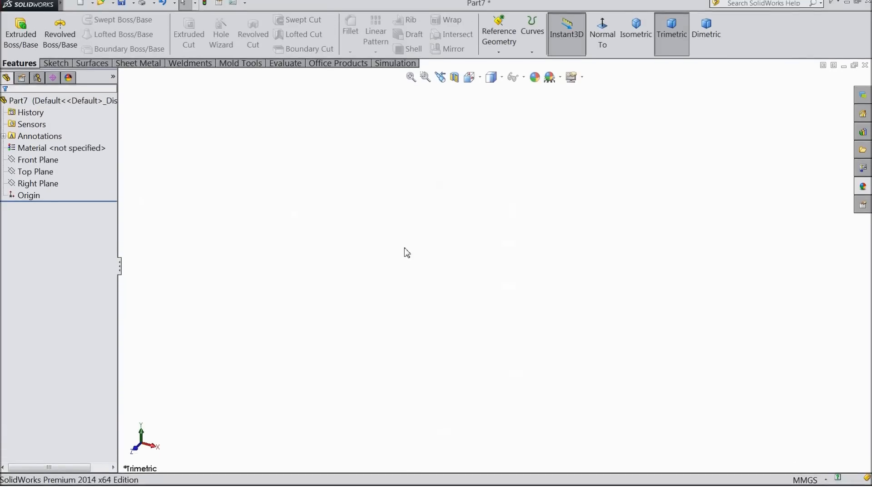
- Sketch an origin-centred hexagon on the Front Plane, about 123 mm between its upper and lower vertices
{"action": "left_click", "coordinate": [45, 166]}
{"action": "left_click", "coordinate": [54, 153]}
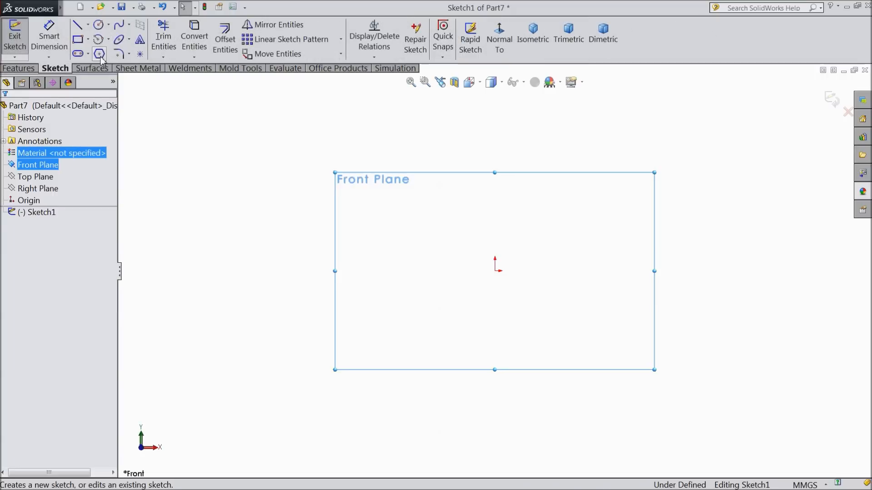
{"action": "left_click", "coordinate": [99, 53]}
{"action": "left_click", "coordinate": [495, 270]}
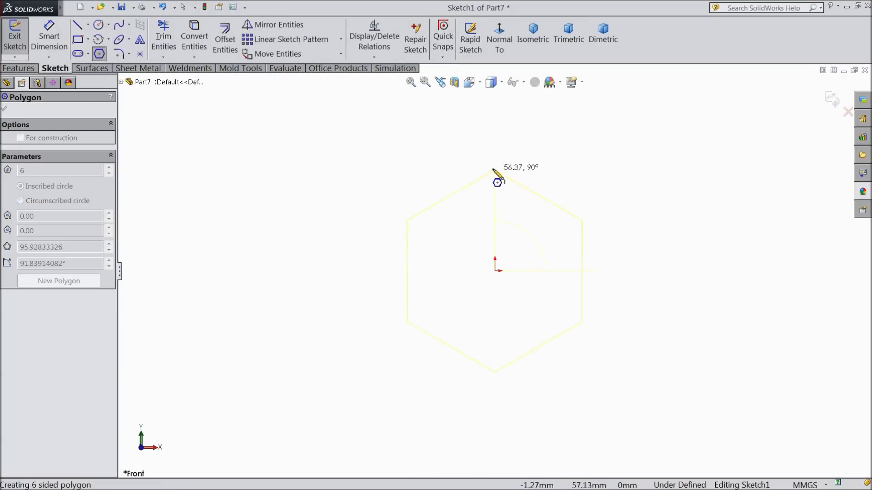
{"action": "left_click", "coordinate": [494, 161]}
{"action": "right_click", "coordinate": [533, 157]}
{"action": "left_click", "coordinate": [577, 116]}
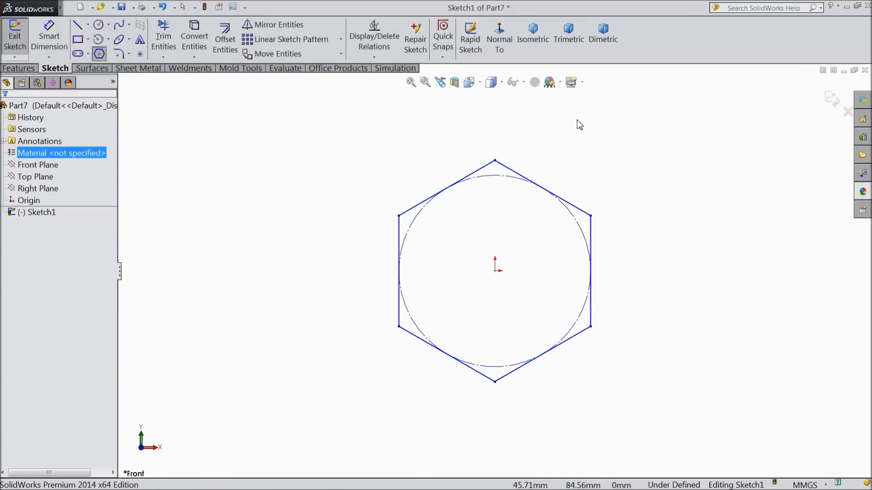
- Dimension the distance between the hexagon's upper and lower vertices as 16 mm
{"action": "left_click", "coordinate": [47, 40]}
{"action": "left_click", "coordinate": [495, 161]}
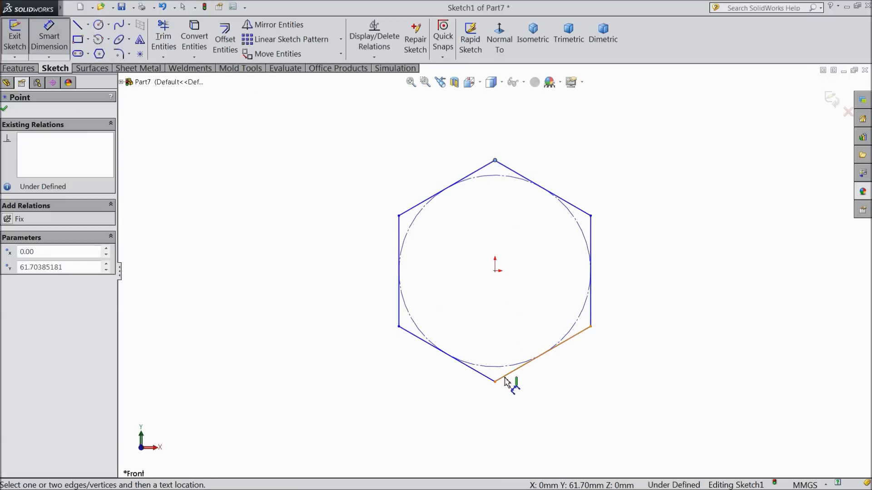
{"action": "left_click", "coordinate": [495, 383]}
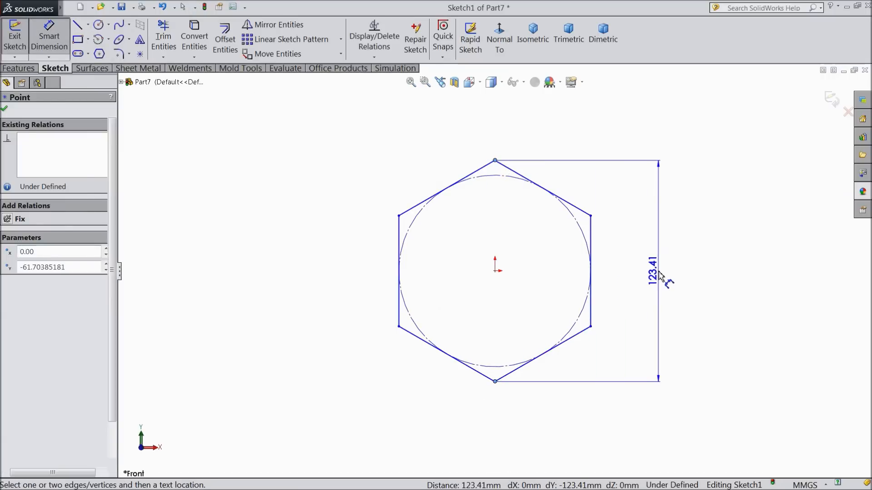
{"action": "left_click", "coordinate": [659, 276]}
{"action": "type", "text": "16"}
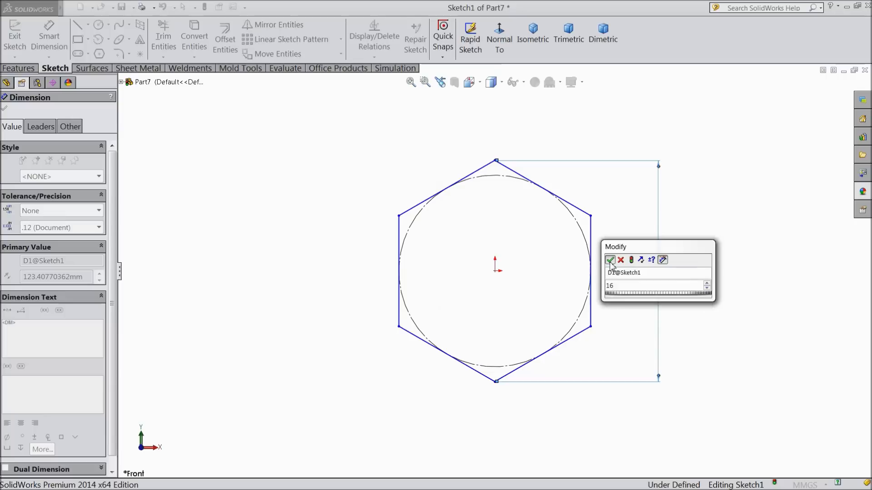
{"action": "key", "text": "Return"}
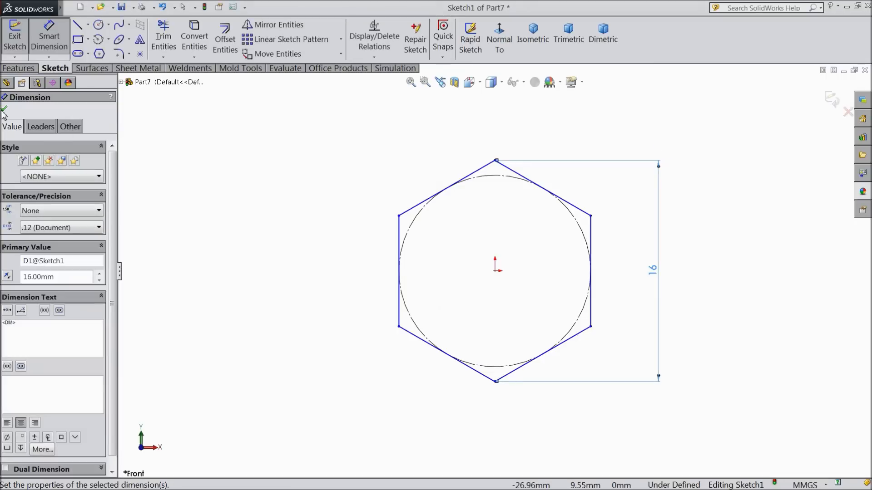
{"action": "left_click", "coordinate": [5, 108]}
- Extrude the hexagon 8 mm as a boss using the Mid Plane end condition
{"action": "left_click", "coordinate": [18, 68]}
{"action": "left_click", "coordinate": [19, 46]}
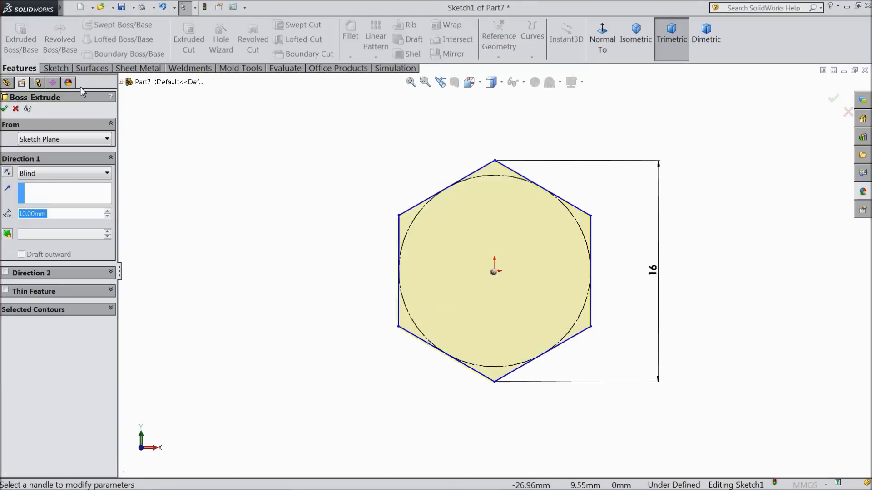
{"action": "left_click", "coordinate": [49, 173]}
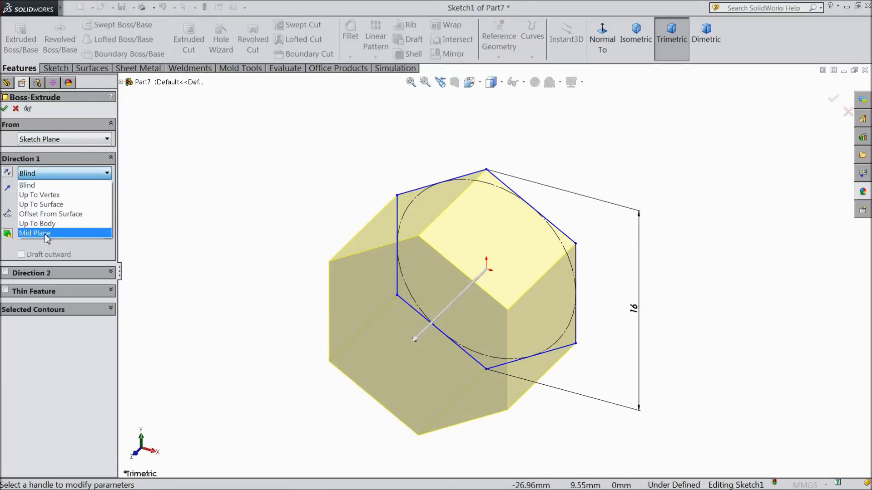
{"action": "left_click", "coordinate": [48, 234]}
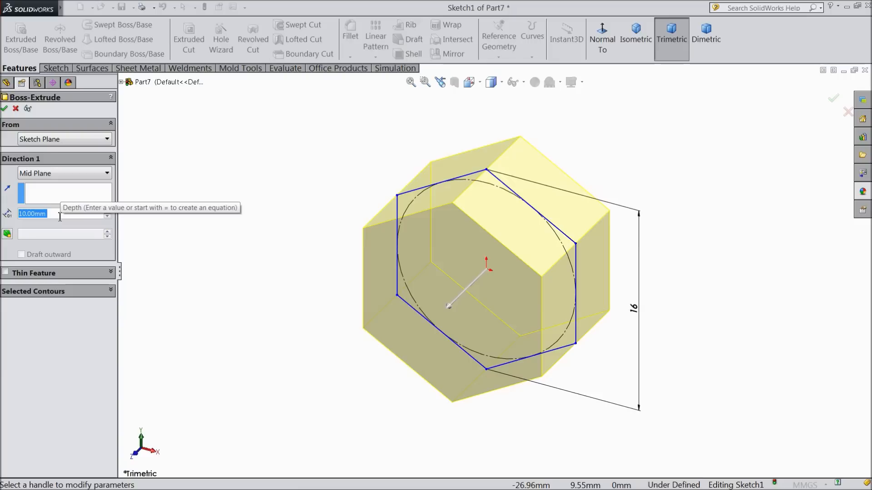
{"action": "type", "text": "8"}
{"action": "key", "text": "Return"}
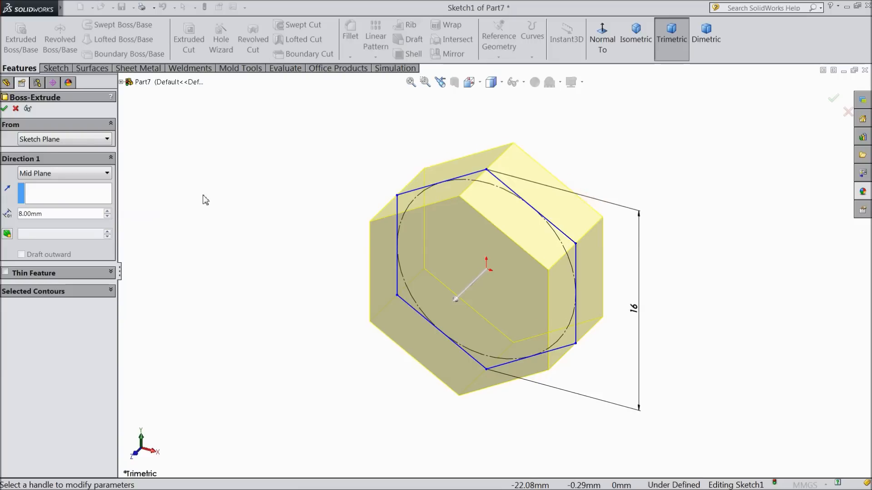
{"action": "left_click", "coordinate": [5, 109]}
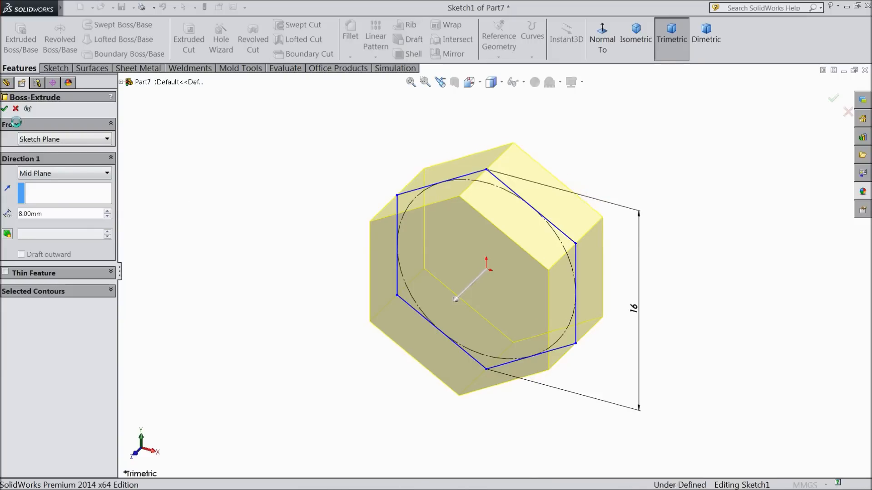
- Sketch an origin-centred circle of about 6.93 mm radius on the hexagonal front face, reaching the hexagon's sides
{"action": "left_click", "coordinate": [448, 283]}
{"action": "left_click", "coordinate": [482, 251]}
{"action": "left_click", "coordinate": [56, 69]}
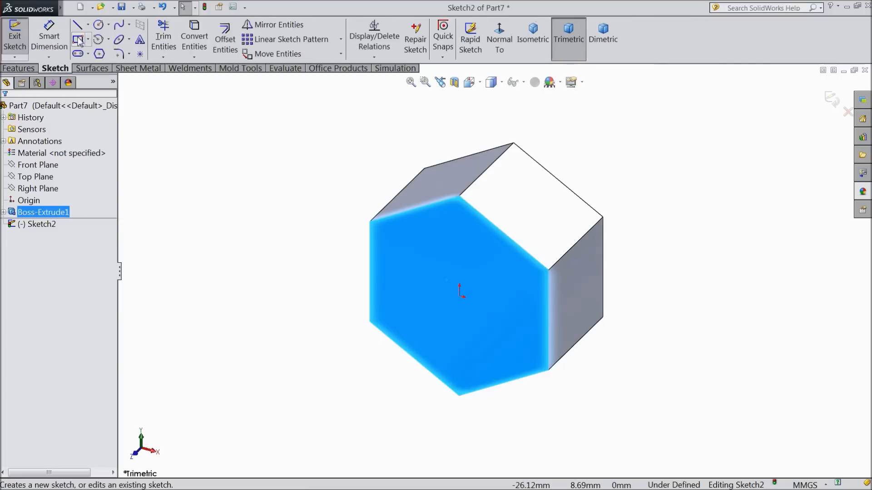
{"action": "left_click", "coordinate": [99, 25]}
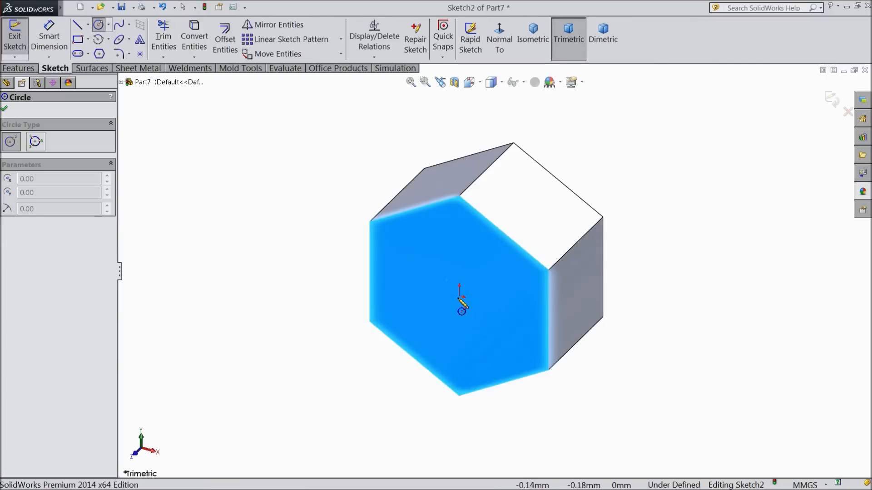
{"action": "left_click", "coordinate": [460, 296]}
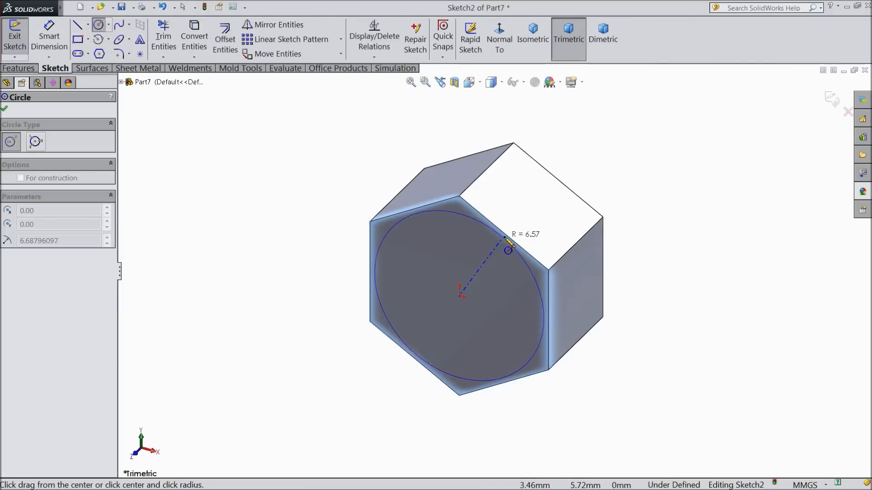
{"action": "left_click", "coordinate": [510, 248]}
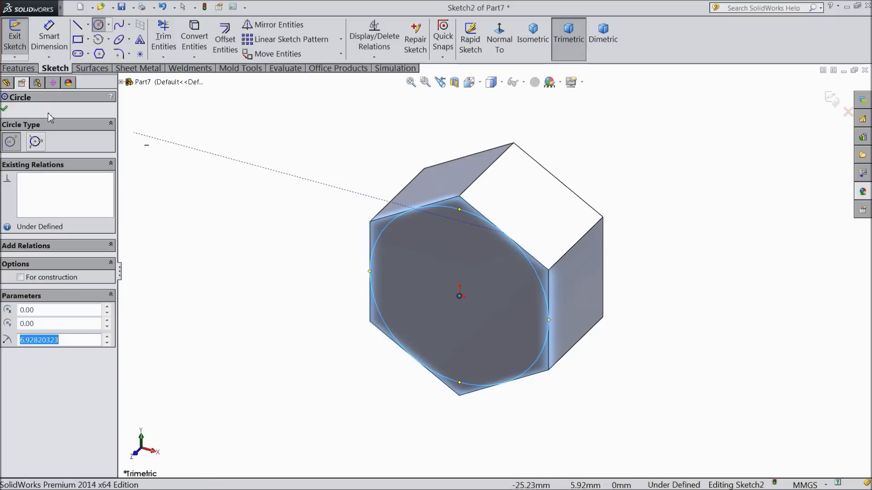
{"action": "left_click", "coordinate": [5, 109]}
- Cut-extrude outside the circle 8 mm blind with the side to cut flipped and a 30° draft, bevelling the hexagon's corners
{"action": "left_click", "coordinate": [32, 67]}
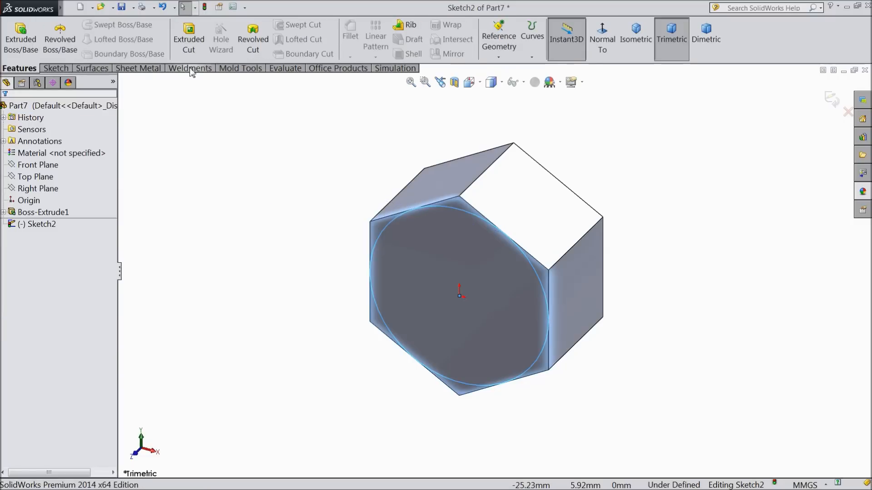
{"action": "left_click", "coordinate": [191, 41]}
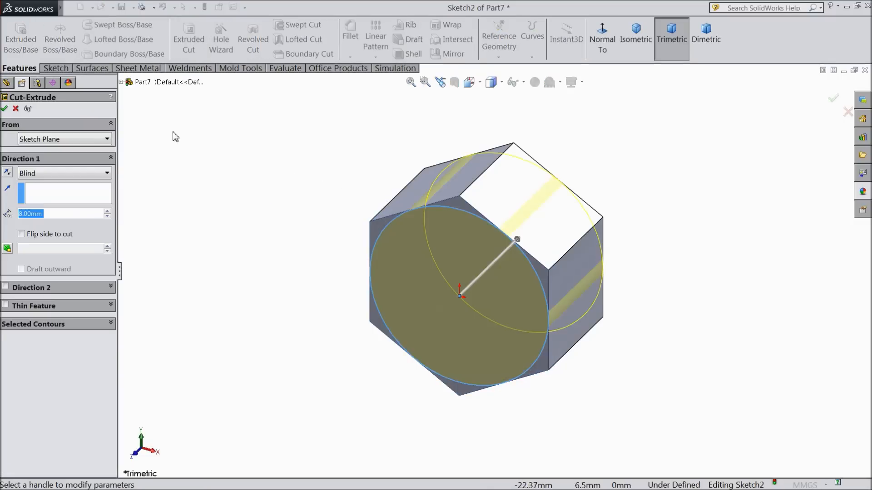
{"action": "left_click", "coordinate": [21, 234]}
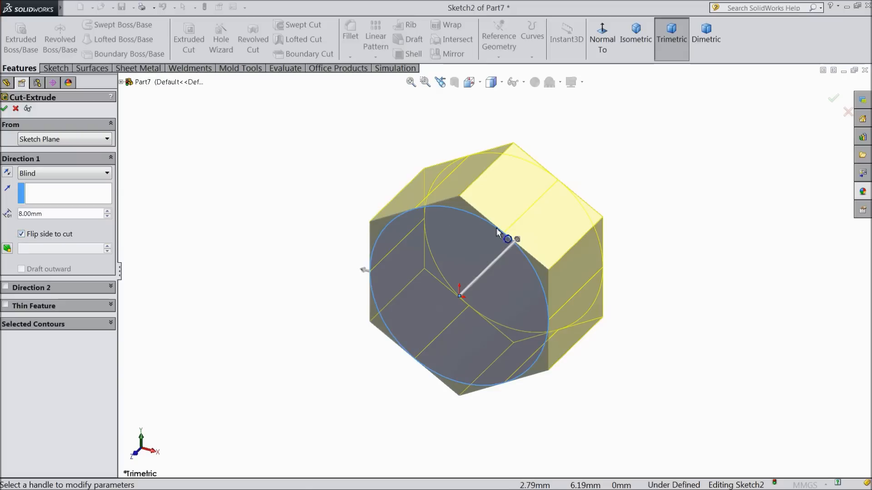
{"action": "left_click", "coordinate": [8, 249]}
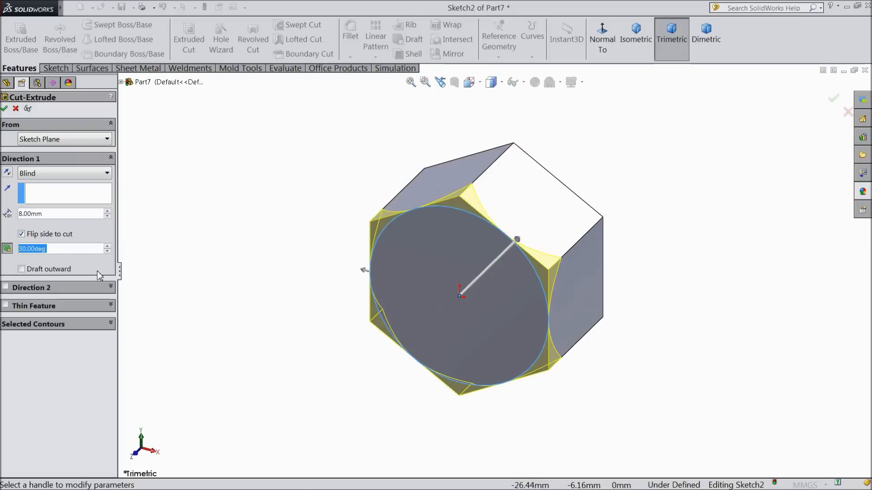
{"action": "left_click", "coordinate": [5, 108]}
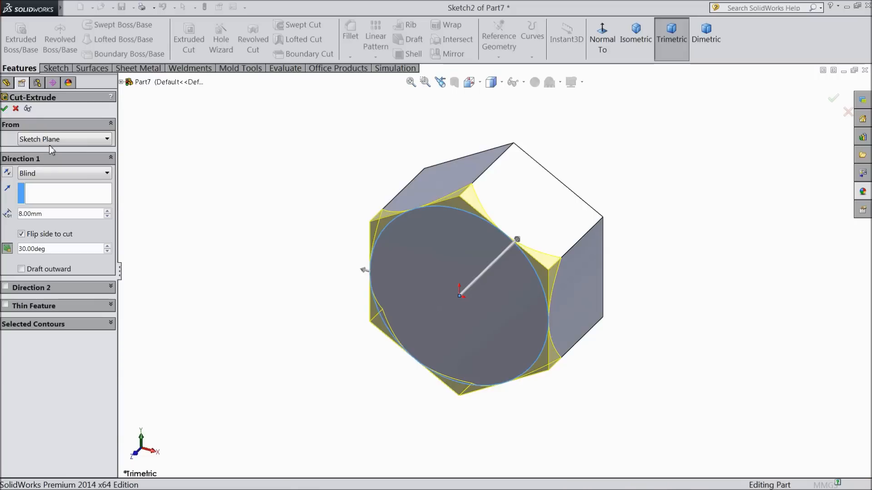
{"action": "middle_click_drag", "start_coordinate": [354, 288], "coordinate": [291, 273]}
{"action": "left_click", "coordinate": [279, 281]}
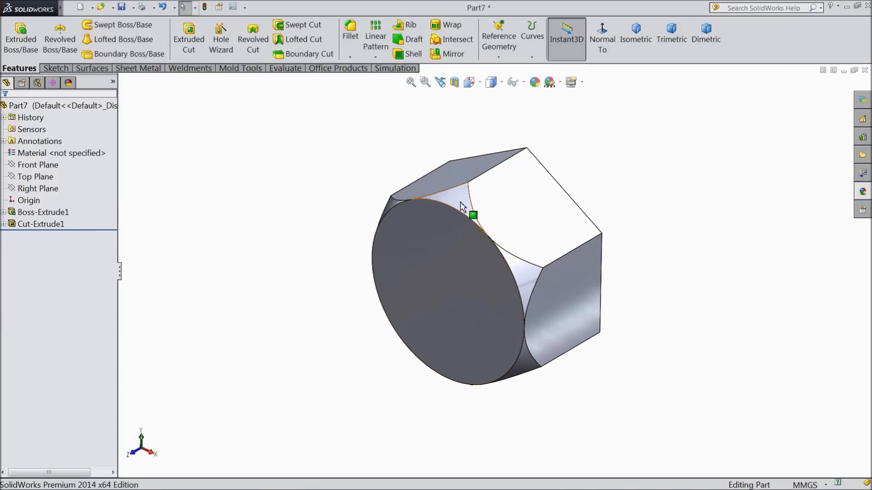
- Mirror the drafted corner cut about the Front Plane
{"action": "left_click", "coordinate": [34, 165]}
{"action": "mouse_move", "coordinate": [283, 265]}
{"action": "middle_mouse_down"}
{"action": "mouse_move", "coordinate": [233, 263]}
{"action": "mouse_move", "coordinate": [275, 253]}
{"action": "middle_mouse_up"}
{"action": "left_click", "coordinate": [449, 54]}
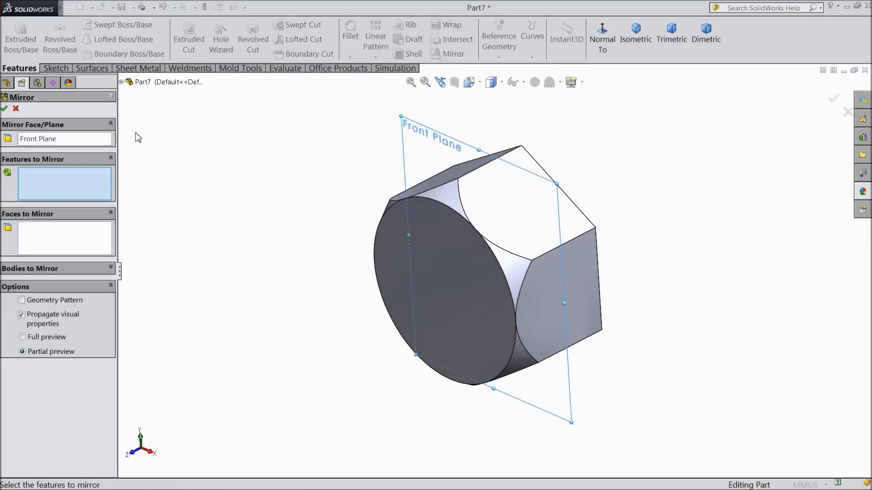
{"action": "left_click", "coordinate": [163, 202]}
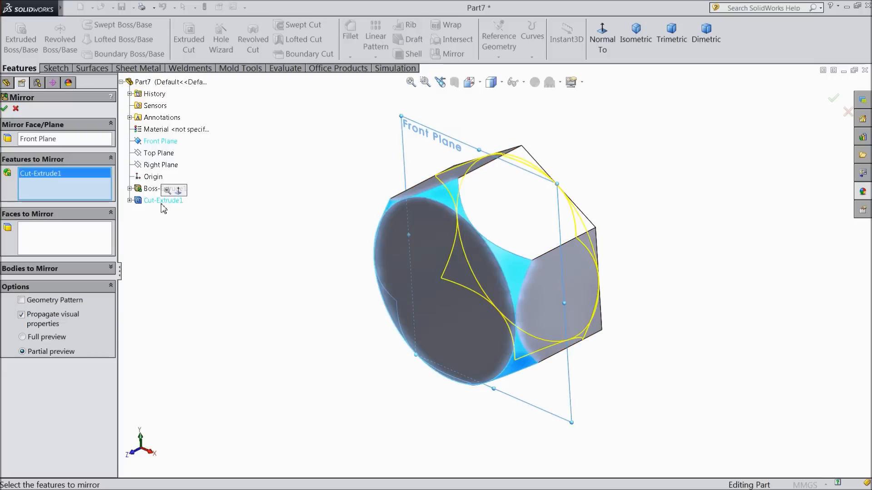
{"action": "left_click", "coordinate": [4, 109]}
- Sketch an origin-centred circle about 8.33 mm in diameter on the nut's round front face
{"action": "middle_click_drag", "start_coordinate": [171, 229], "coordinate": [226, 230]}
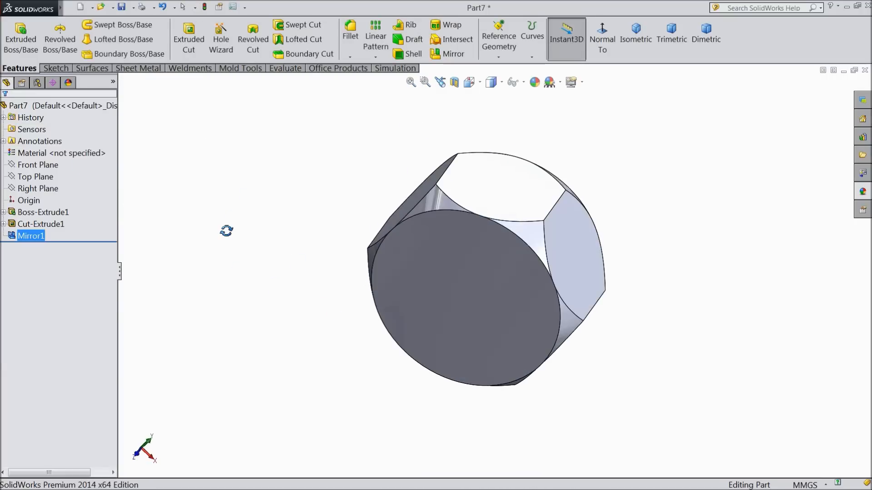
{"action": "left_click", "coordinate": [498, 307]}
{"action": "left_click", "coordinate": [494, 271]}
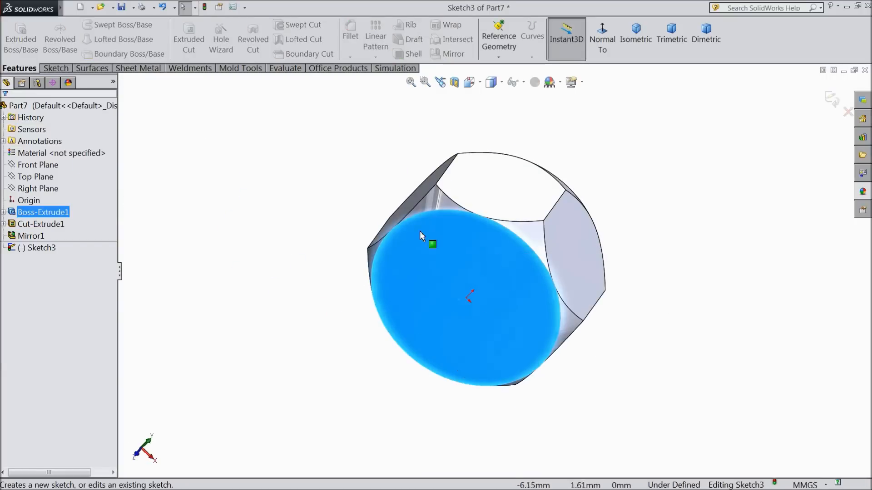
{"action": "left_click", "coordinate": [55, 69]}
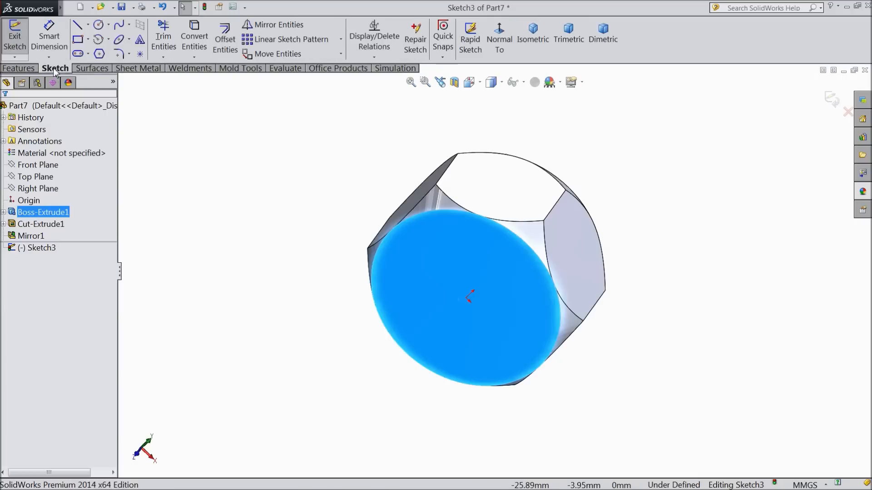
{"action": "left_click", "coordinate": [97, 25]}
{"action": "left_click_drag", "start_coordinate": [466, 298], "coordinate": [454, 246]}
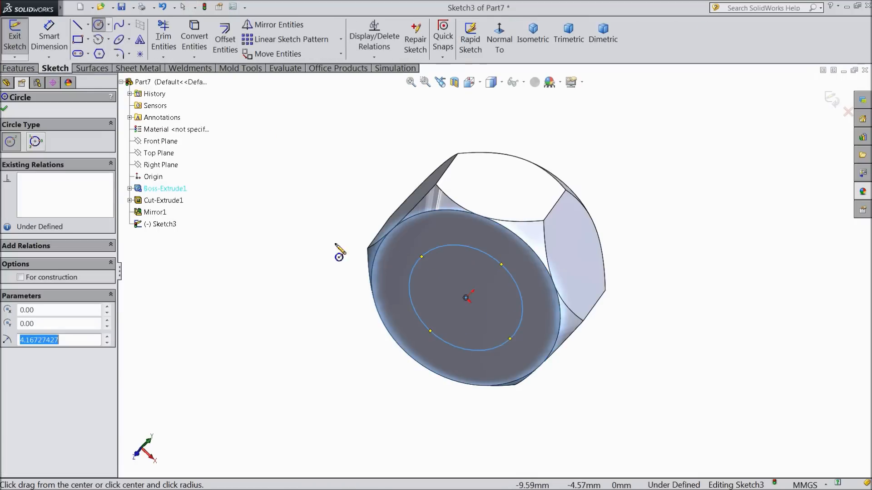
- Dimension the circle's diameter as 8 mm
{"action": "left_click", "coordinate": [48, 40]}
{"action": "left_click", "coordinate": [410, 273]}
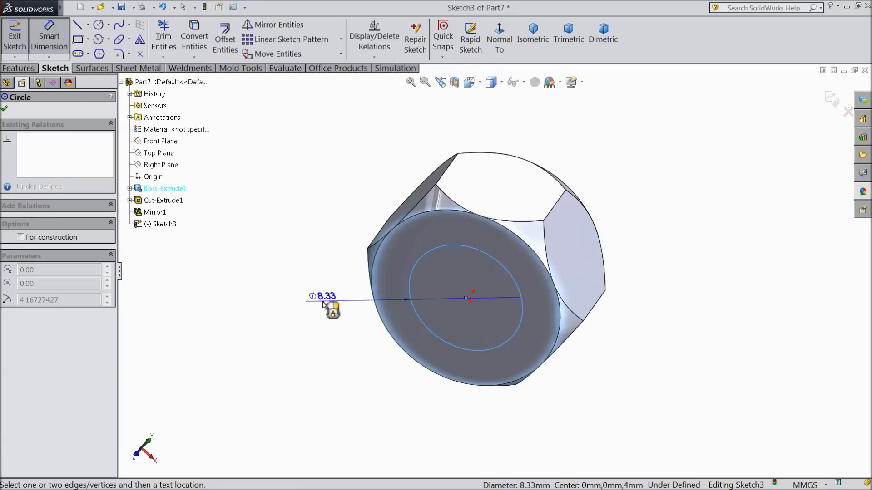
{"action": "left_click", "coordinate": [323, 304]}
{"action": "type", "text": "8"}
{"action": "left_click", "coordinate": [274, 291]}
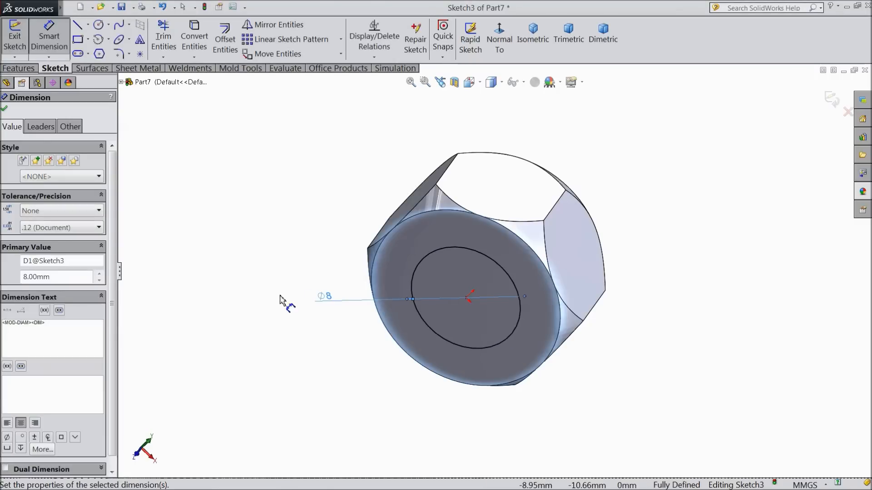
{"action": "key", "text": "Escape"}
- Cut-extrude the 8 mm circle with the Through All end condition to form the nut's bore
{"action": "left_click", "coordinate": [26, 68]}
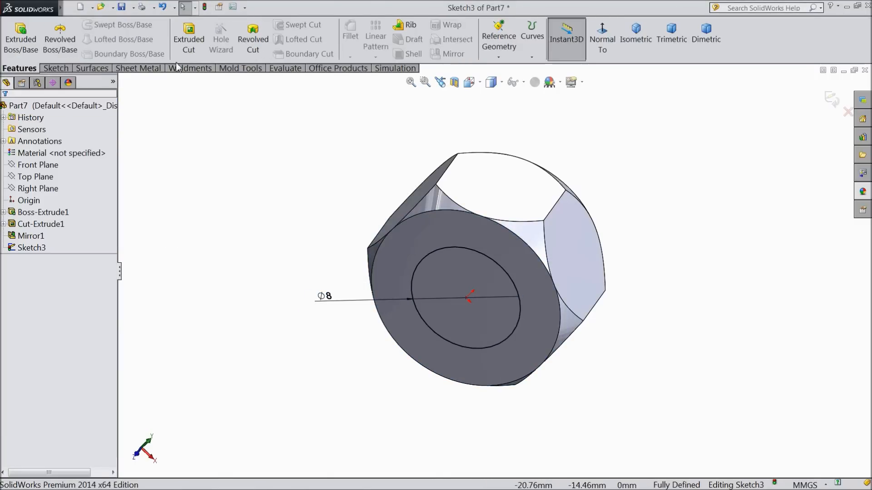
{"action": "left_click", "coordinate": [189, 39]}
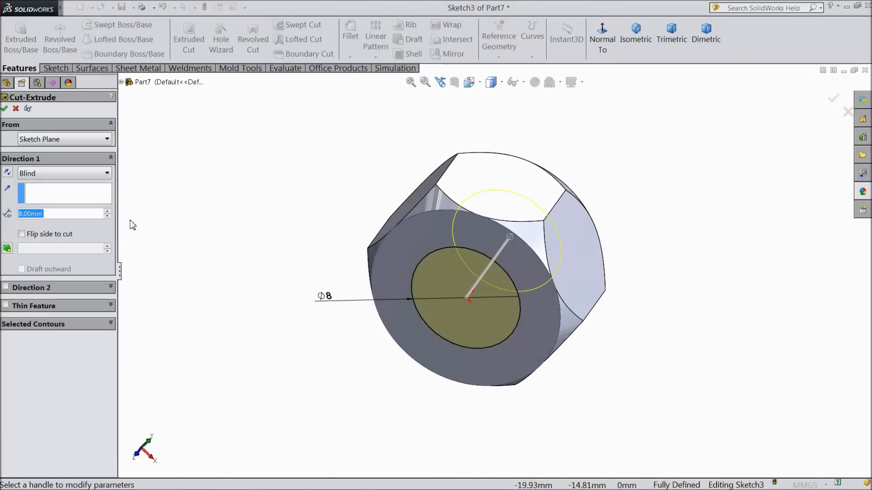
{"action": "left_click", "coordinate": [84, 174]}
{"action": "left_click", "coordinate": [68, 195]}
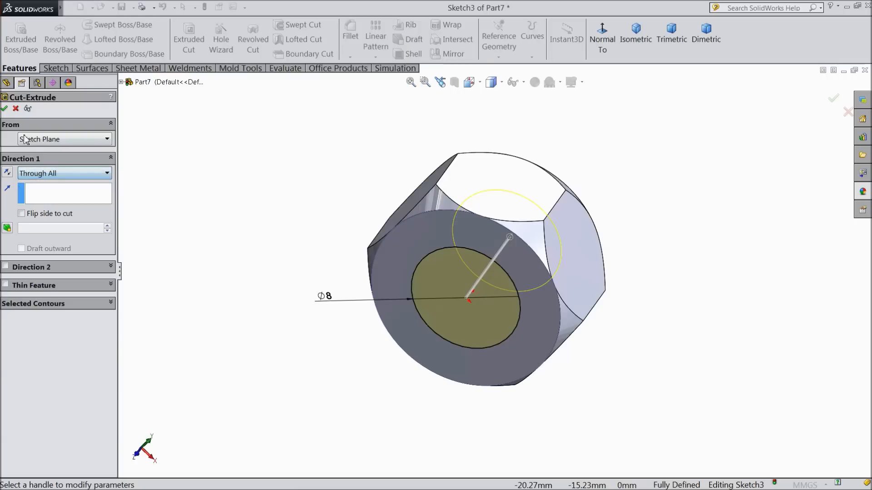
{"action": "left_click", "coordinate": [5, 109]}
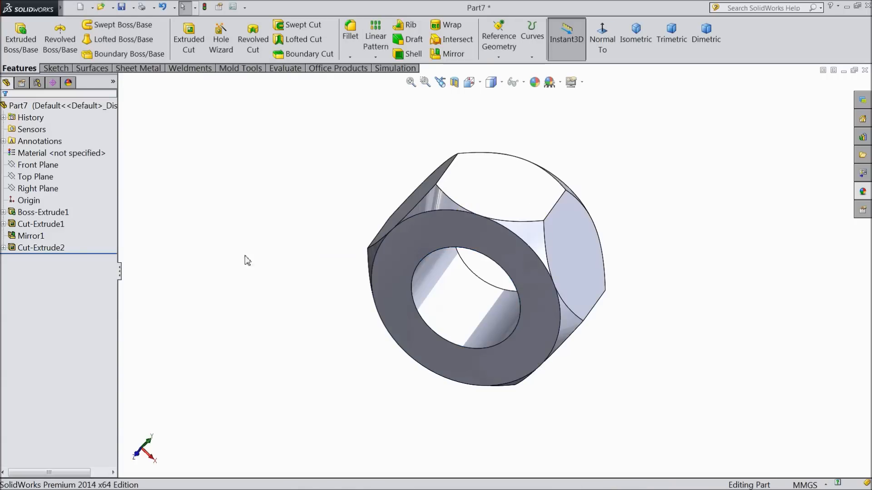
{"action": "middle_click_drag", "start_coordinate": [287, 236], "coordinate": [284, 243]}
- Apply the polished steel appearance to the nut and save the part as 9.M8 NUT
{"action": "left_click", "coordinate": [862, 193]}
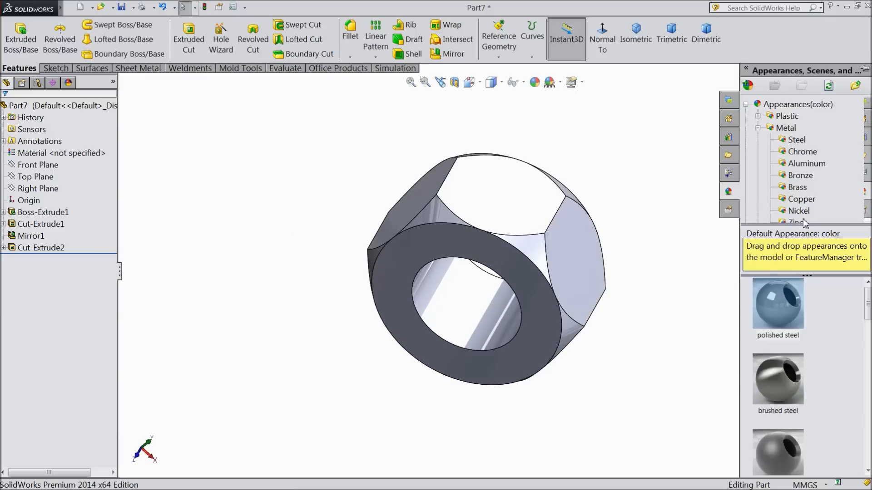
{"action": "left_click", "coordinate": [770, 289]}
{"action": "middle_click_drag", "start_coordinate": [676, 290], "coordinate": [502, 302]}
{"action": "scroll", "coordinate": [534, 284], "scroll_direction": "down", "scroll_amount": 3}
{"action": "scroll", "coordinate": [531, 312], "scroll_direction": "up", "scroll_amount": 2}
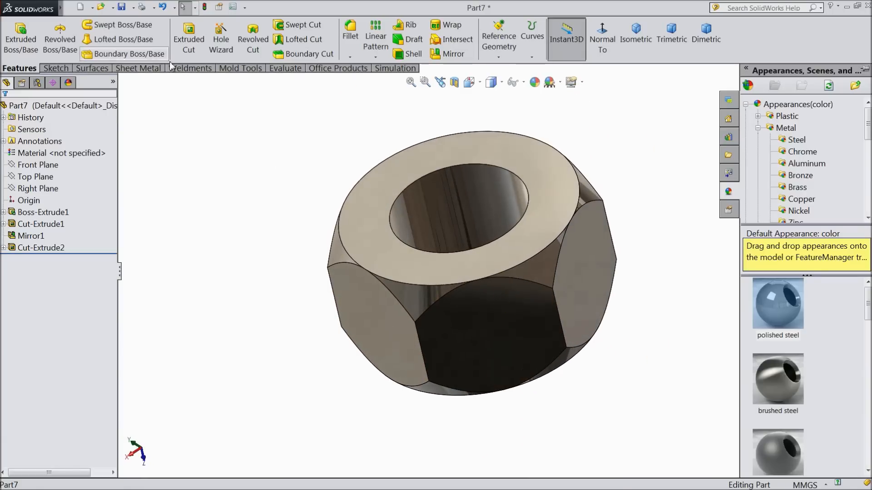
{"action": "left_click", "coordinate": [121, 6]}
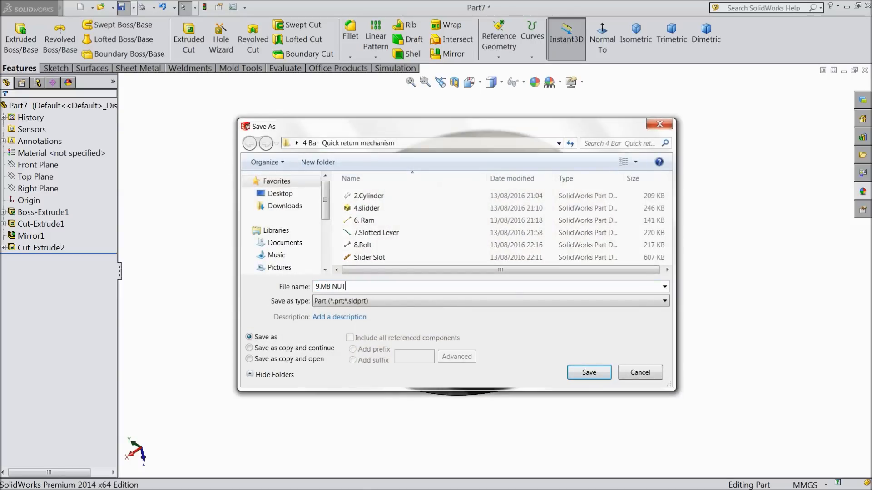
{"action": "left_click", "coordinate": [584, 375]}
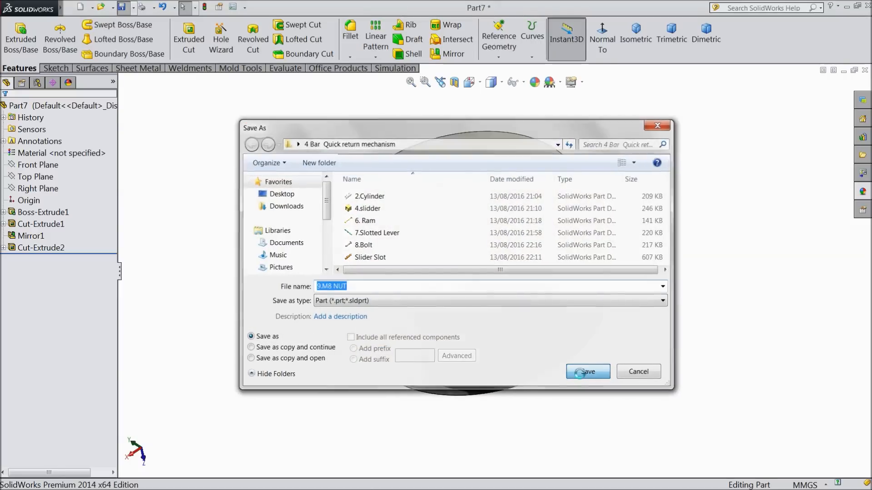
- Scale the nut uniformly about its centroid by a factor of 1.23474
{"action": "middle_click_drag", "start_coordinate": [657, 318], "coordinate": [490, 227]}
{"action": "scroll", "coordinate": [490, 227], "scroll_direction": "down", "scroll_amount": 2}
{"action": "mouse_move", "coordinate": [59, 8]}
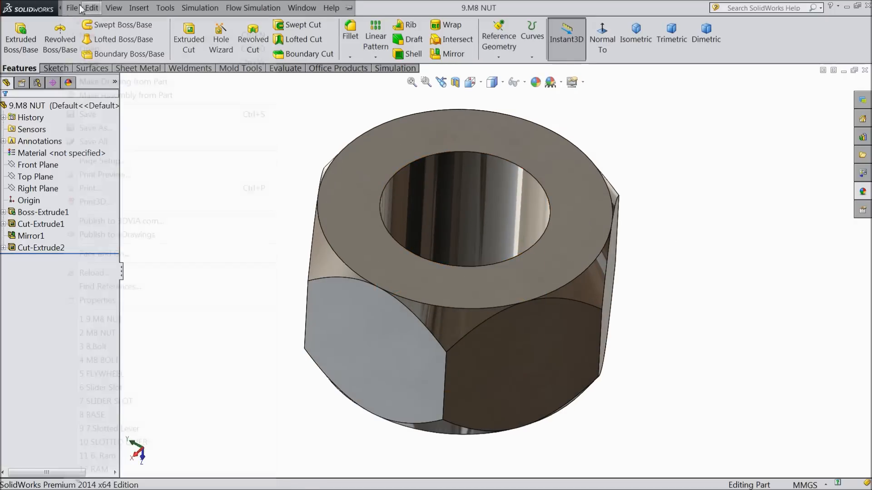
{"action": "left_click", "coordinate": [138, 8]}
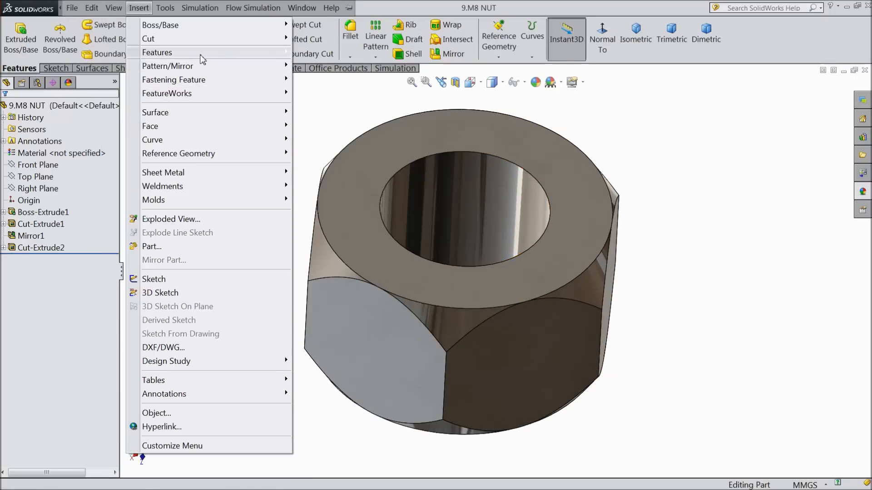
{"action": "mouse_move", "coordinate": [200, 55]}
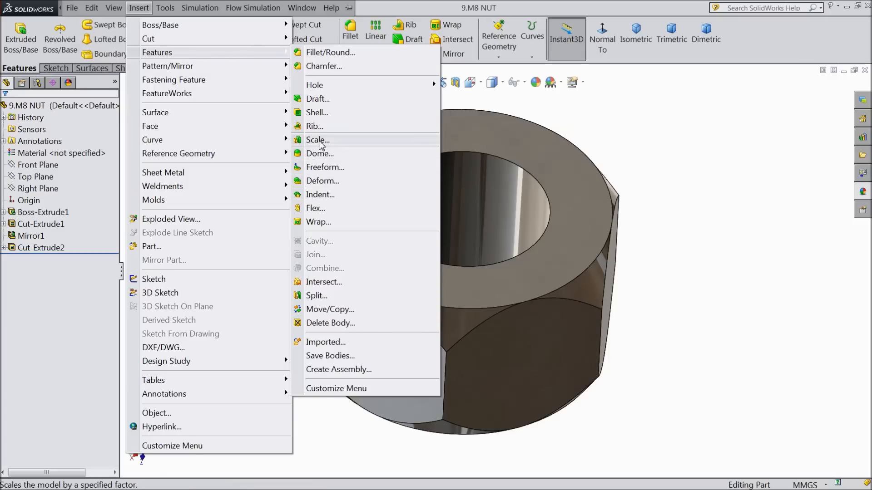
{"action": "left_click", "coordinate": [319, 141]}
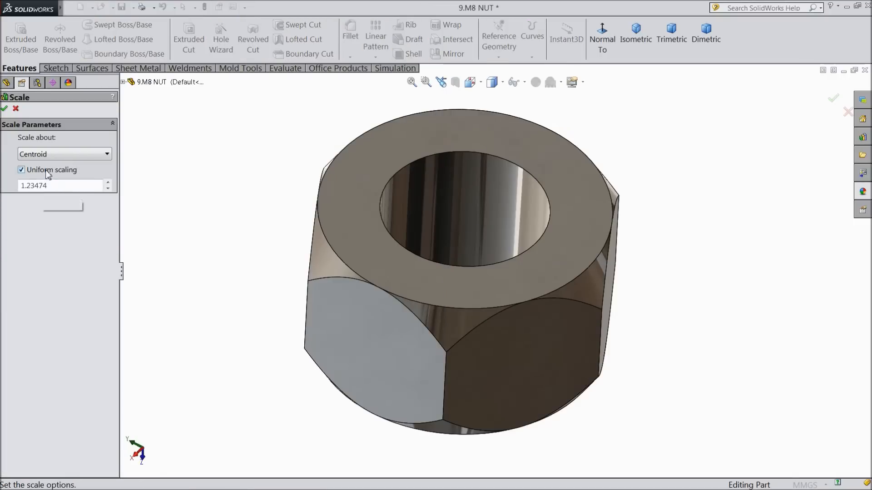
{"action": "middle_click_drag", "start_coordinate": [297, 207], "coordinate": [290, 177]}
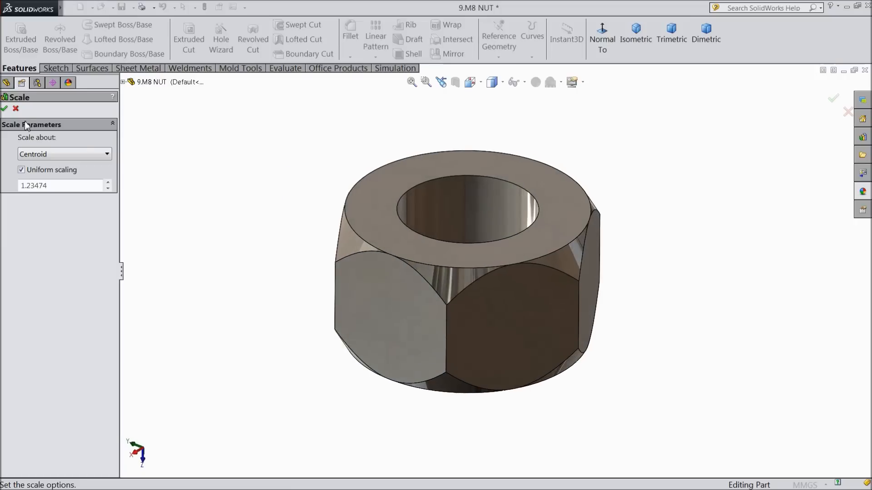
{"action": "left_click", "coordinate": [6, 109]}
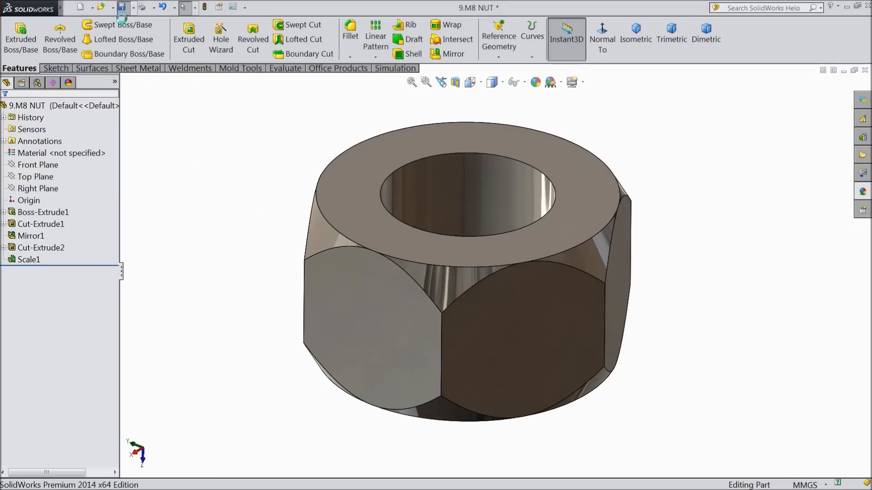
{"action": "mouse_move", "coordinate": [182, 217]}
{"action": "middle_mouse_down"}
{"action": "mouse_move", "coordinate": [191, 149]}
{"action": "mouse_move", "coordinate": [191, 200]}
{"action": "mouse_move", "coordinate": [200, 144]}
{"action": "mouse_move", "coordinate": [183, 227]}
{"action": "middle_mouse_up"}
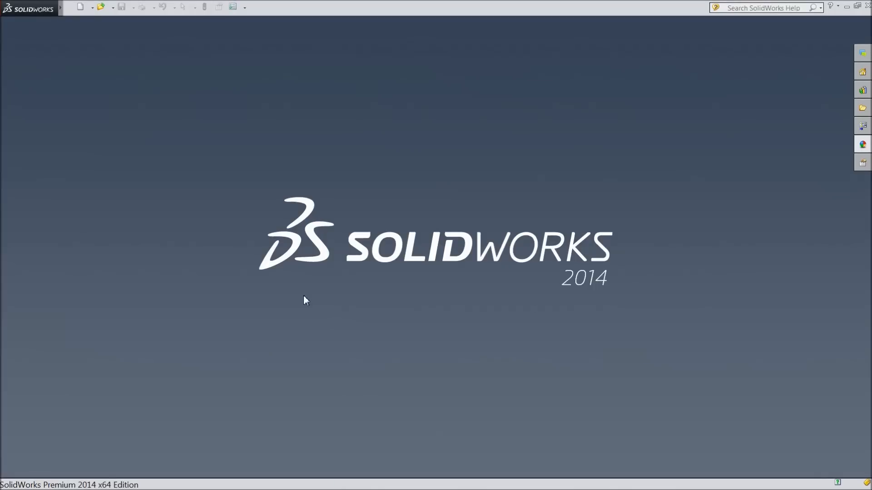
- Create a new assembly document
{"action": "left_click", "coordinate": [82, 8]}
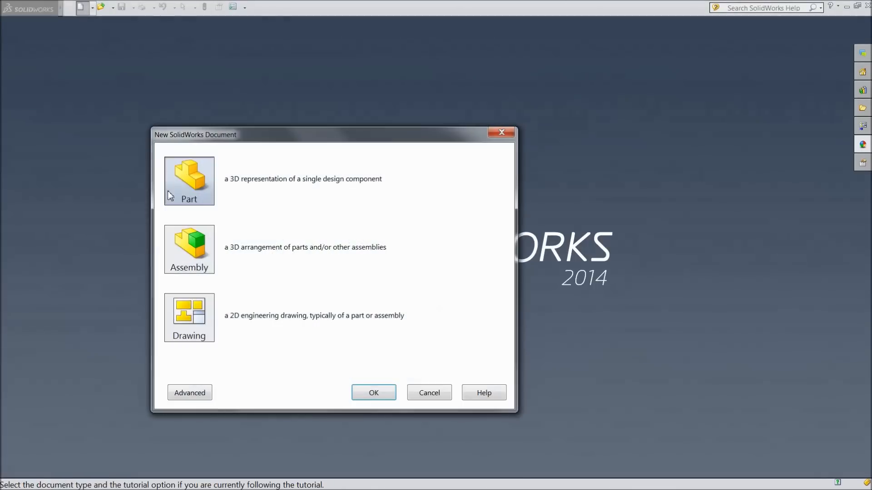
{"action": "left_click", "coordinate": [186, 262]}
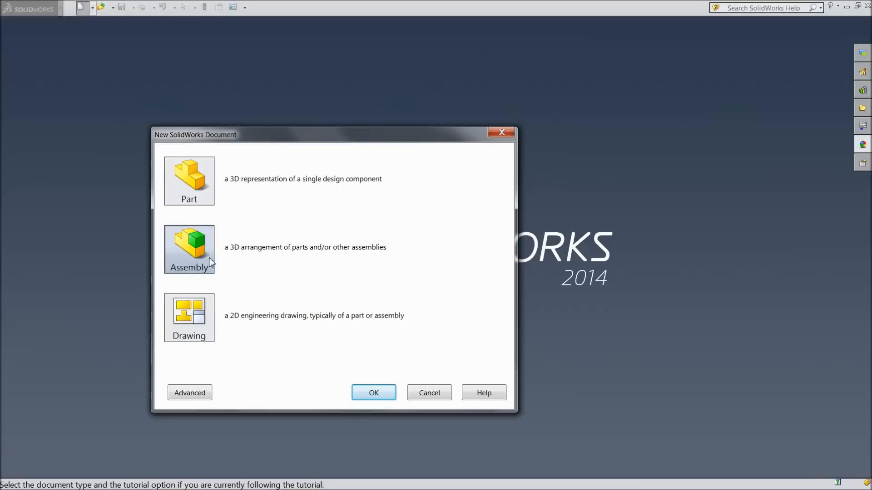
{"action": "left_click", "coordinate": [388, 397]}
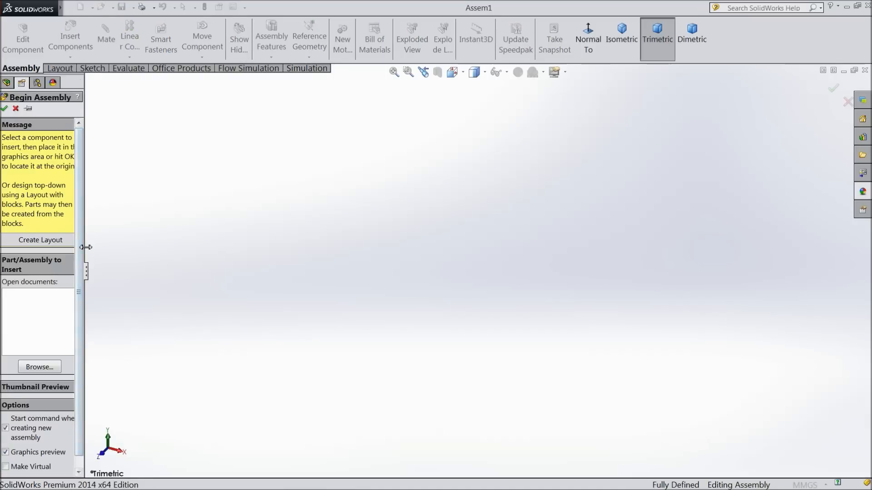
- Browse for the first component in the 4 Bar Quick return mechanism folder on the desktop, showing its files as thumbnails
{"action": "left_click_drag", "start_coordinate": [86, 247], "coordinate": [112, 247]}
{"action": "left_click", "coordinate": [69, 334]}
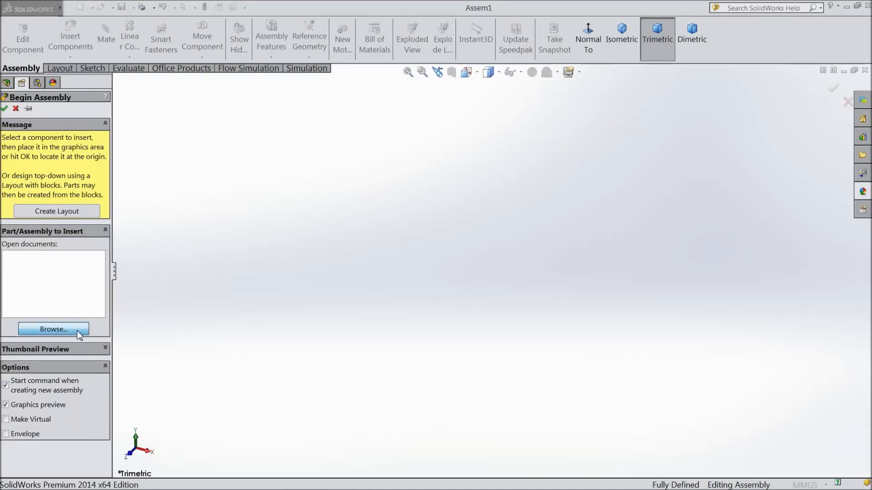
{"action": "left_click", "coordinate": [302, 149]}
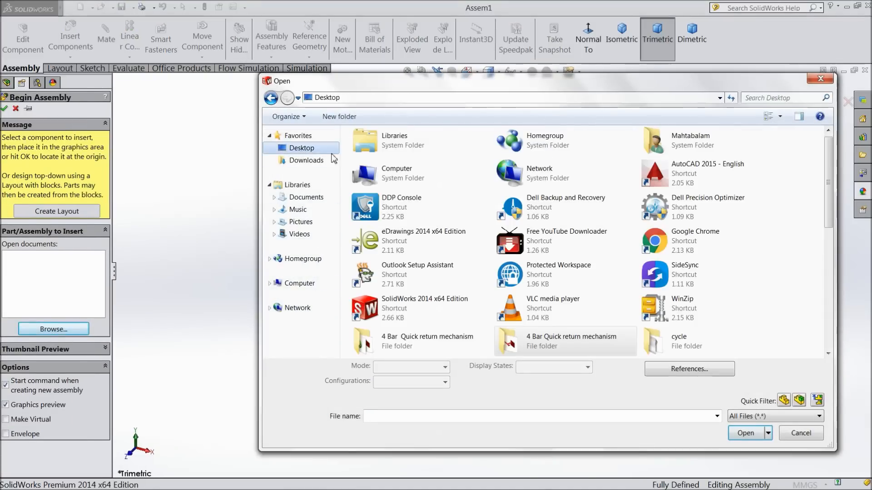
{"action": "left_click_drag", "start_coordinate": [834, 191], "coordinate": [814, 248]}
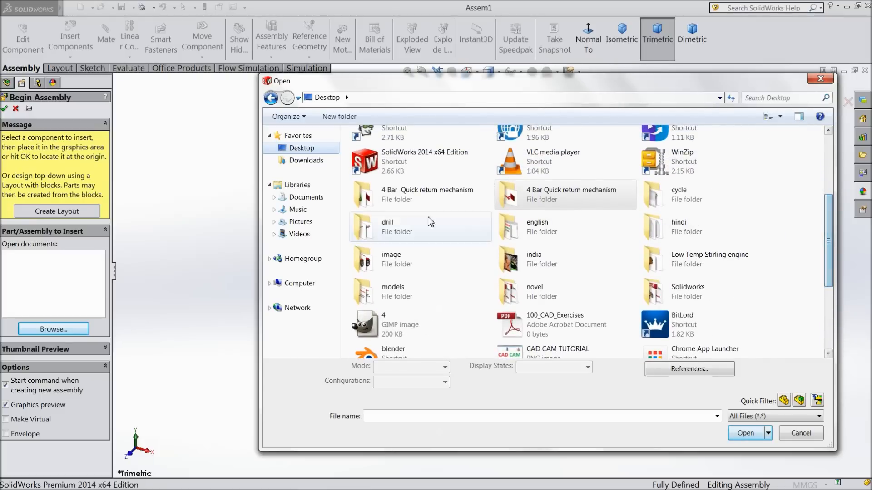
{"action": "double_click", "coordinate": [402, 201]}
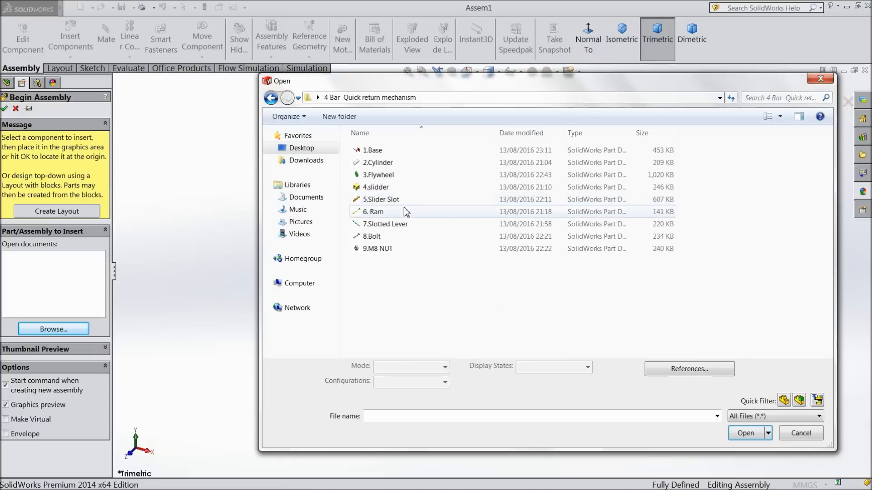
{"action": "left_click", "coordinate": [780, 116]}
{"action": "left_click", "coordinate": [800, 40]}
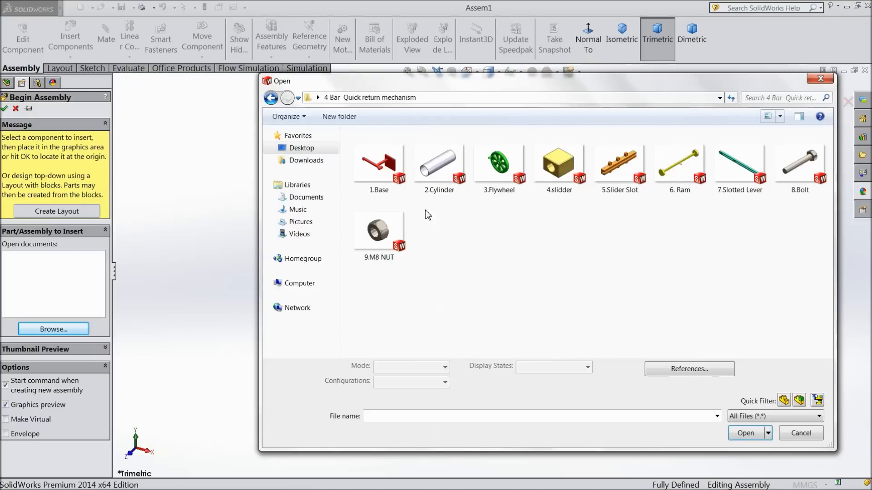
- Insert the 1.Base part as the first component of the assembly
{"action": "left_click", "coordinate": [378, 165]}
{"action": "left_click", "coordinate": [747, 436]}
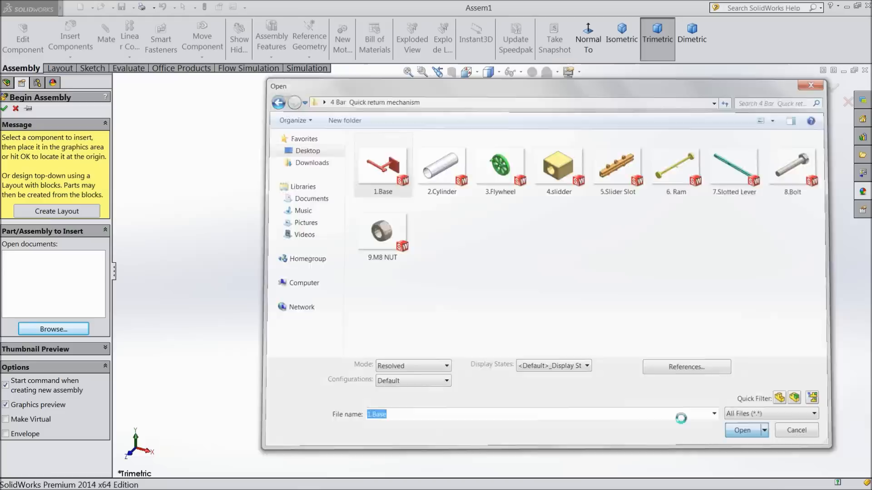
{"action": "left_click", "coordinate": [413, 297]}
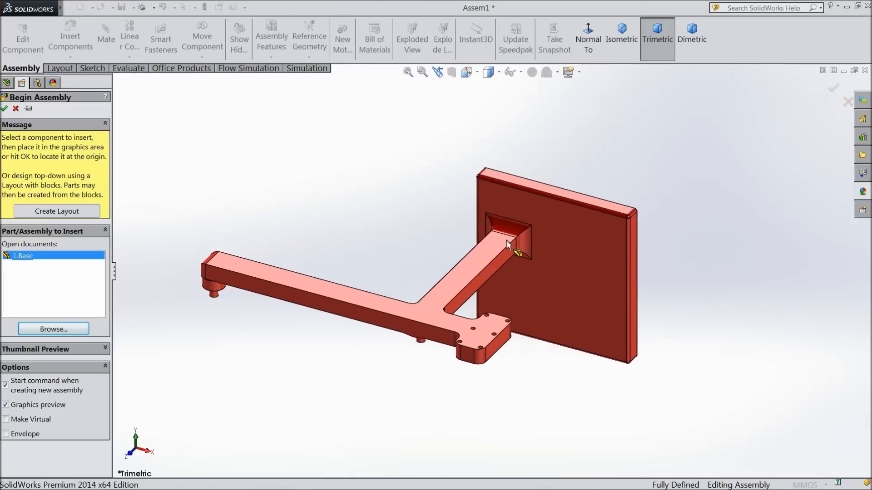
- Apply the Plain White scene and set the shaded and draft image quality close to High in the document properties
{"action": "left_click", "coordinate": [557, 72]}
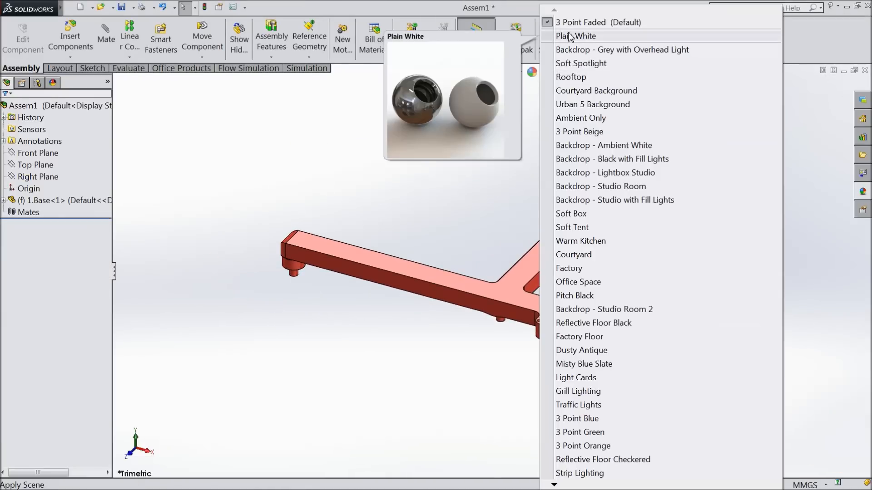
{"action": "left_click", "coordinate": [579, 37]}
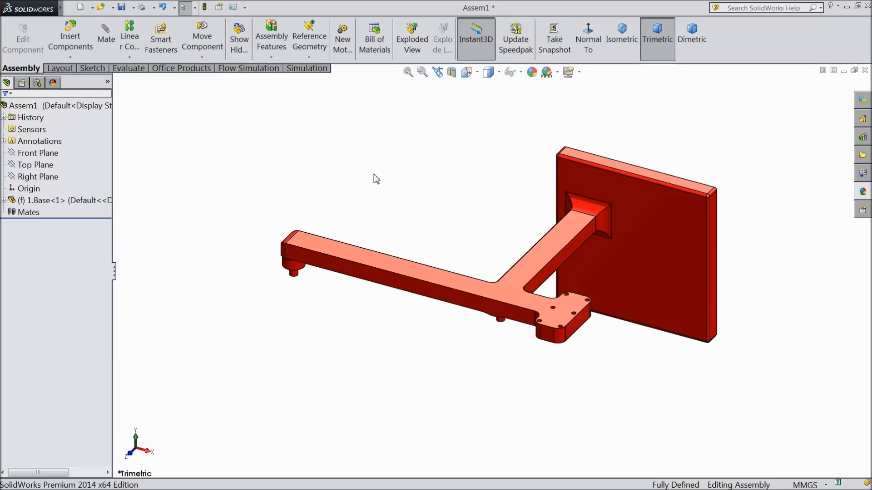
{"action": "left_click", "coordinate": [236, 7]}
{"action": "left_click", "coordinate": [129, 80]}
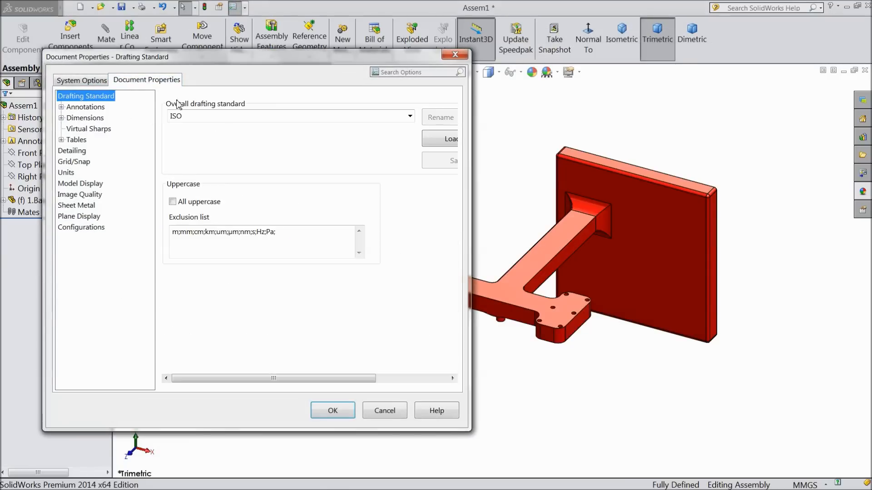
{"action": "left_click", "coordinate": [80, 194]}
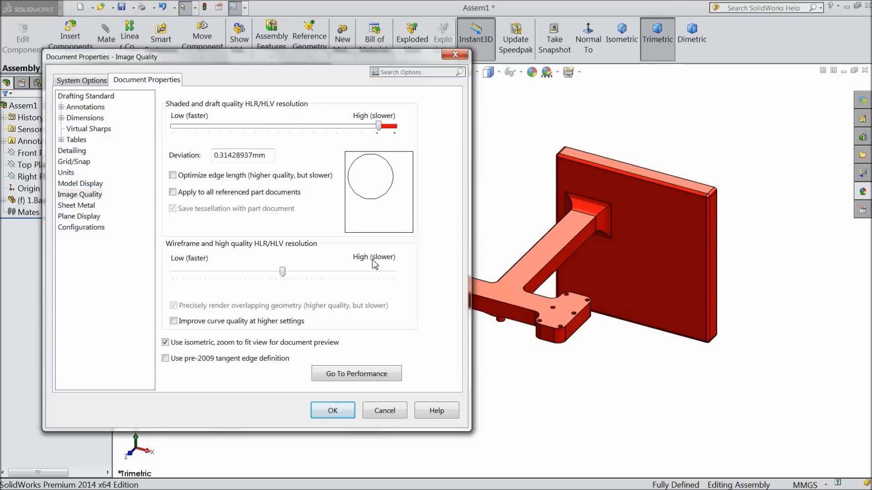
{"action": "left_click", "coordinate": [332, 411]}
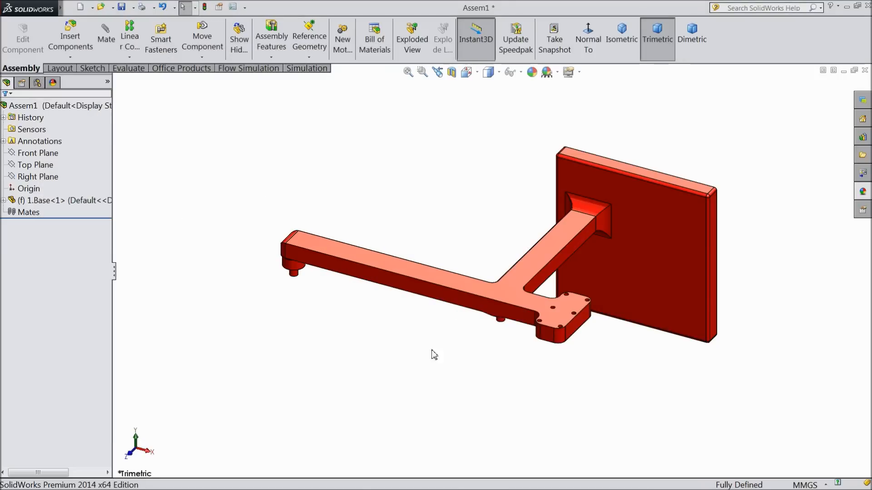
- Insert the 3.Flywheel part in front of the base, near the shaft at the top of its column
{"action": "middle_click_drag", "start_coordinate": [373, 385], "coordinate": [376, 167]}
{"action": "scroll", "coordinate": [645, 316], "scroll_direction": "down", "scroll_amount": 2}
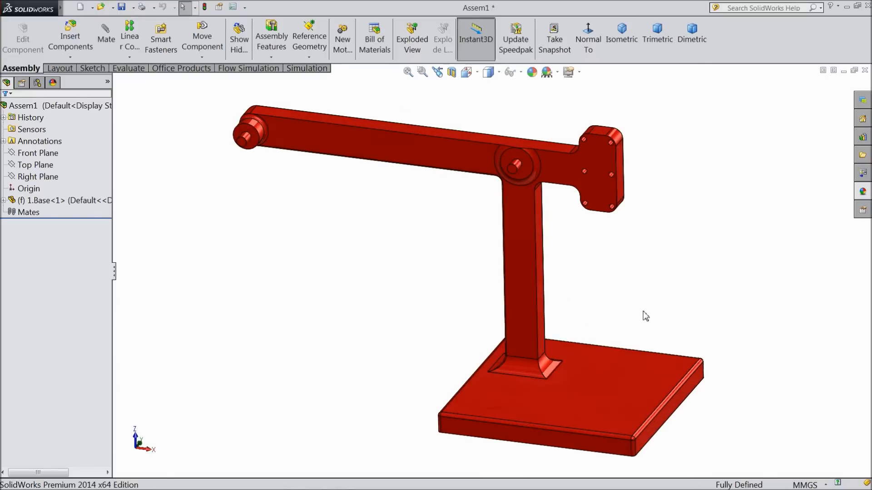
{"action": "left_click", "coordinate": [74, 44]}
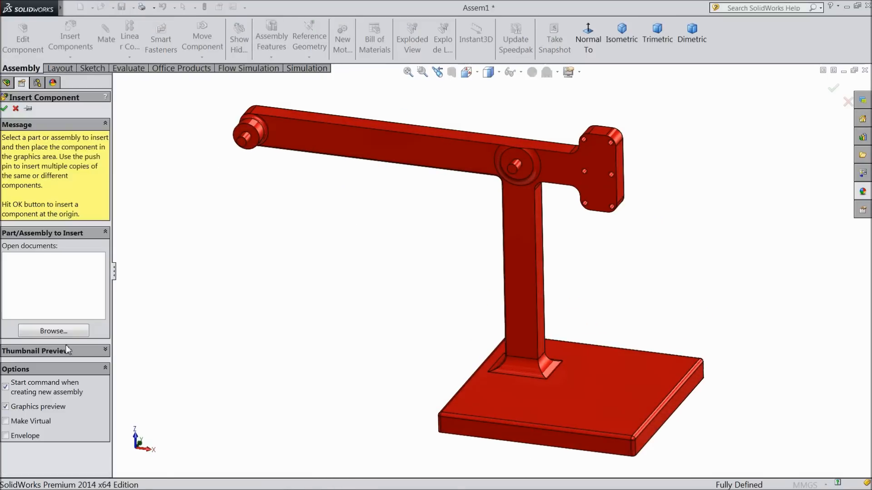
{"action": "left_click", "coordinate": [54, 331]}
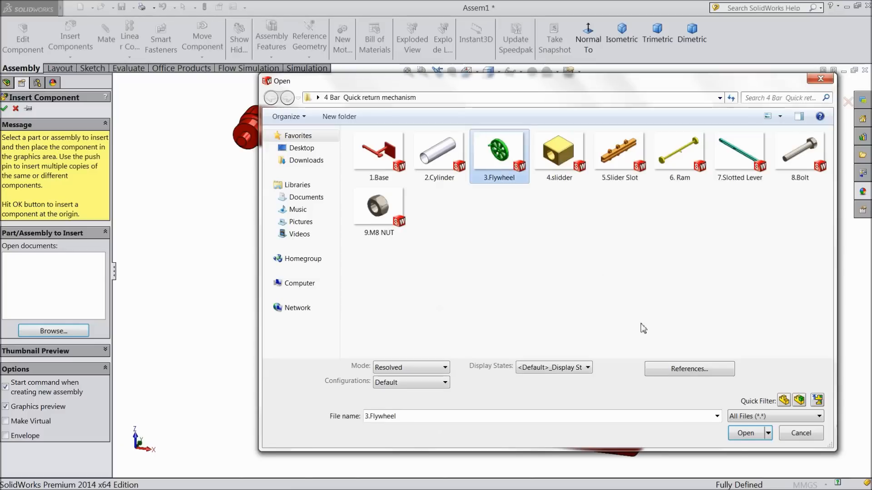
{"action": "left_click", "coordinate": [745, 433]}
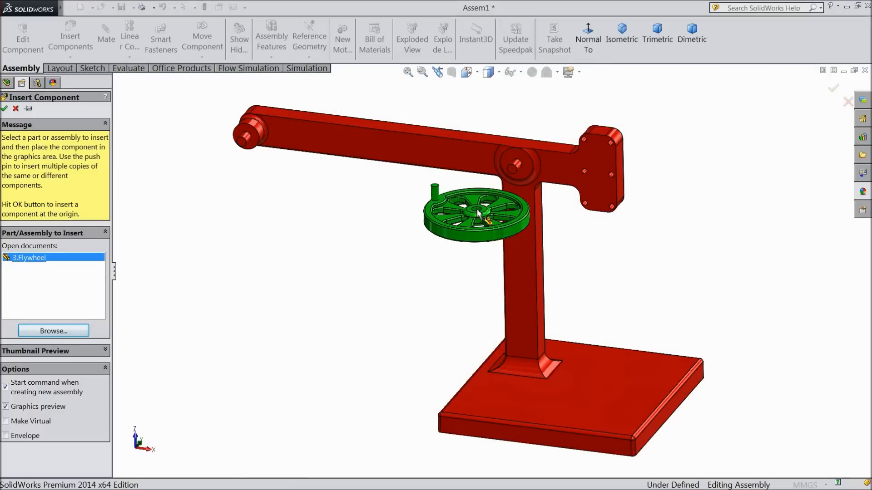
{"action": "left_click", "coordinate": [509, 184]}
- Add a concentric mate between the flywheel's bore and the base's shaft above the column
{"action": "scroll", "coordinate": [506, 174], "scroll_direction": "down", "scroll_amount": 3}
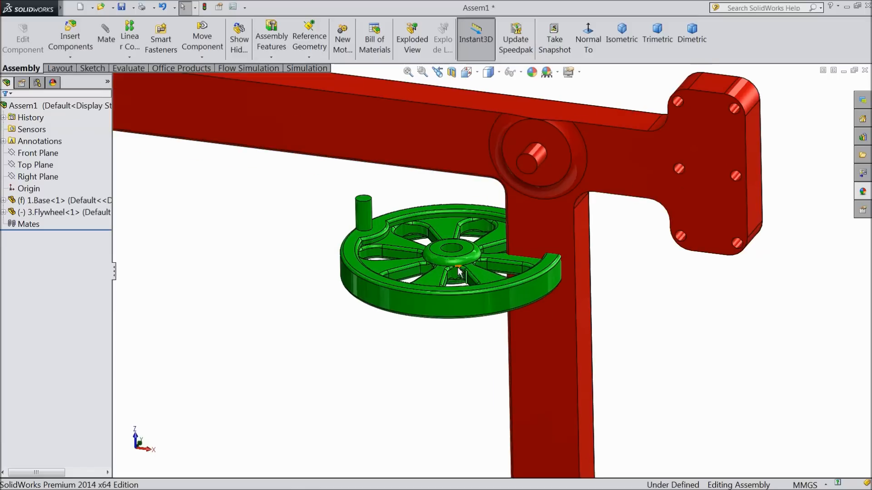
{"action": "left_click", "coordinate": [105, 38]}
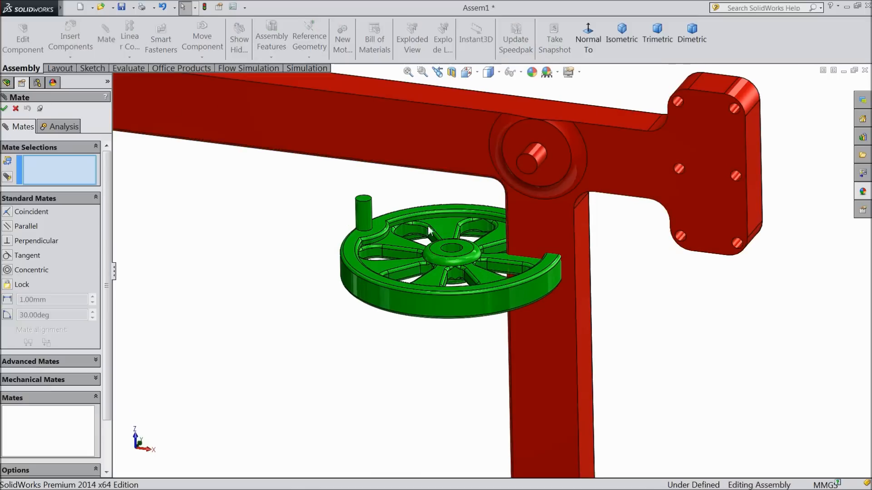
{"action": "left_click", "coordinate": [539, 163]}
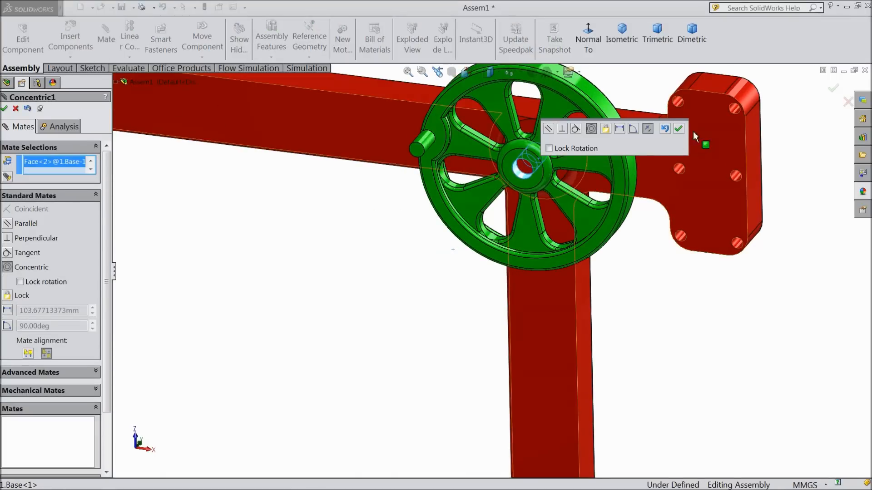
{"action": "left_click", "coordinate": [677, 130]}
- Add a coincident mate between the end face of the base's shaft and the front face of the flywheel's hub
{"action": "scroll", "coordinate": [527, 163], "scroll_direction": "down", "scroll_amount": 5}
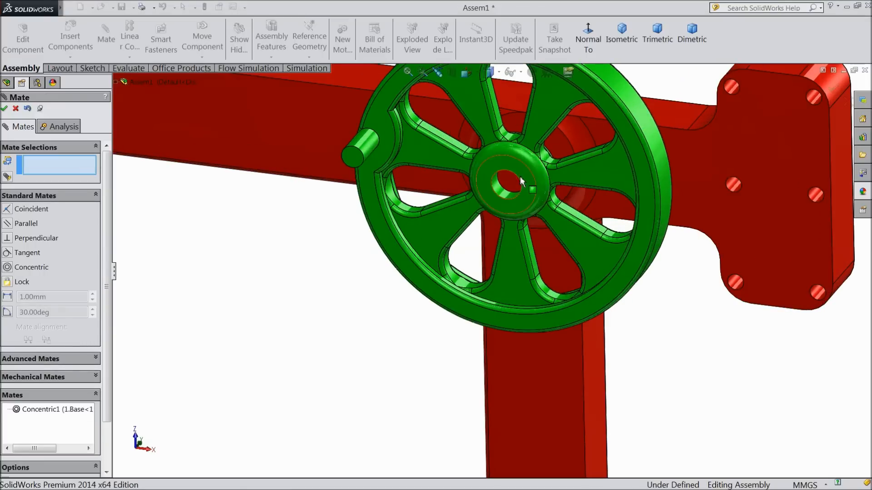
{"action": "middle_click_drag", "start_coordinate": [531, 156], "coordinate": [530, 179]}
{"action": "left_click_drag", "start_coordinate": [530, 181], "coordinate": [520, 254]}
{"action": "middle_click_drag", "start_coordinate": [568, 232], "coordinate": [555, 183]}
{"action": "scroll", "coordinate": [539, 192], "scroll_direction": "down", "scroll_amount": 4}
{"action": "left_click", "coordinate": [538, 190]}
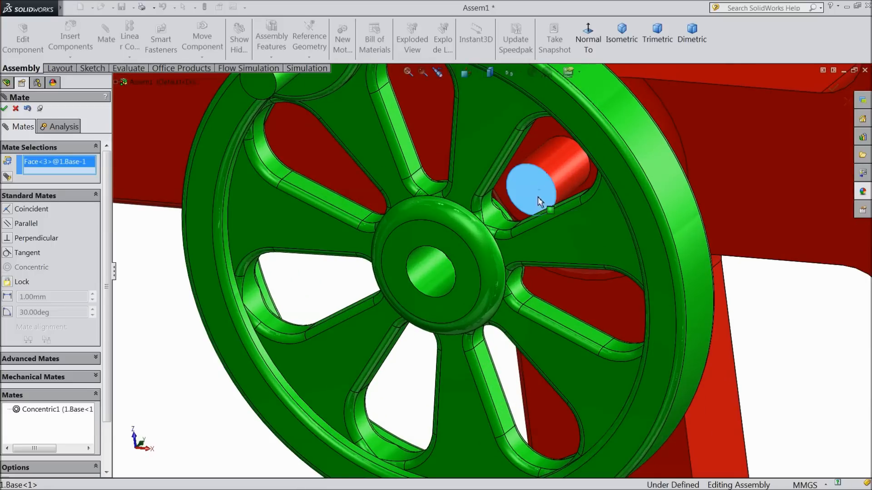
{"action": "left_click", "coordinate": [465, 274]}
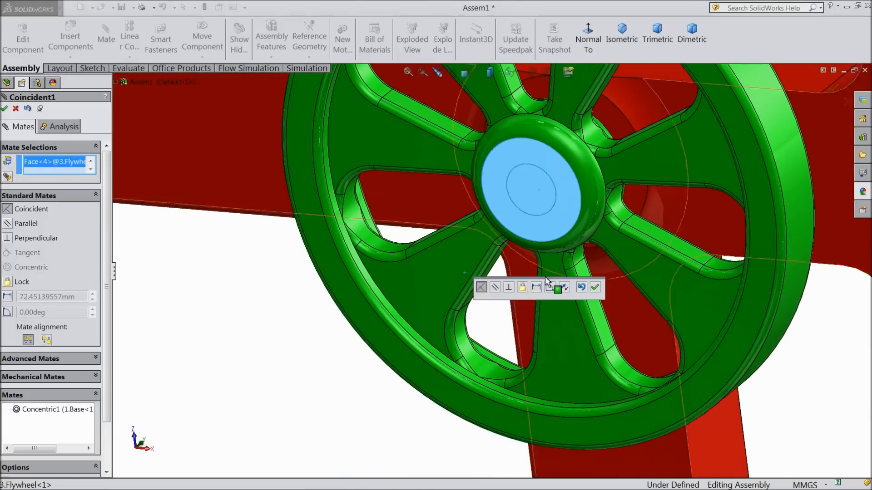
{"action": "left_click", "coordinate": [595, 287]}
{"action": "scroll", "coordinate": [544, 254], "scroll_direction": "up", "scroll_amount": 5}
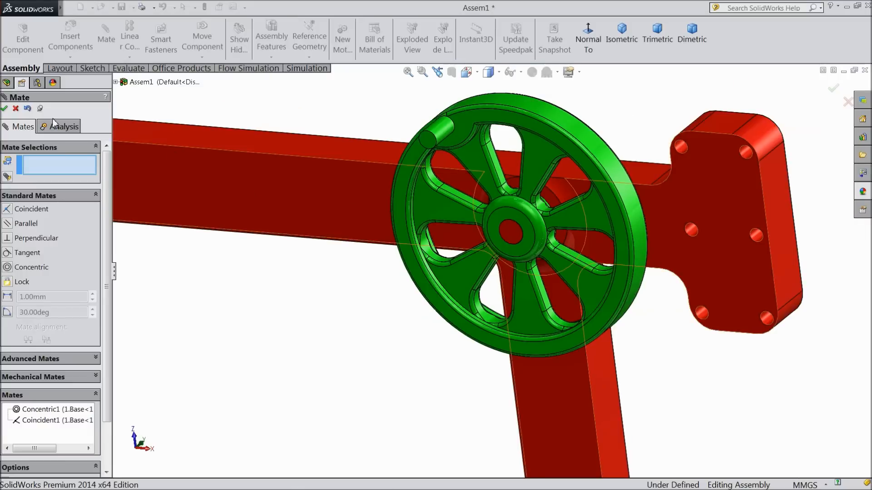
{"action": "left_click", "coordinate": [4, 108]}
- Turn the flywheel about its shaft so its crank pin sits on the side of the base's long arm
{"action": "left_click_drag", "start_coordinate": [438, 204], "coordinate": [360, 299]}
{"action": "scroll", "coordinate": [337, 304], "scroll_direction": "up", "scroll_amount": 3}
{"action": "middle_click_drag", "start_coordinate": [336, 303], "coordinate": [346, 323]}
{"action": "scroll", "coordinate": [346, 322], "scroll_direction": "up", "scroll_amount": 2}
{"action": "scroll", "coordinate": [444, 303], "scroll_direction": "down", "scroll_amount": 1}
{"action": "scroll", "coordinate": [433, 305], "scroll_direction": "up", "scroll_amount": 1}
{"action": "scroll", "coordinate": [591, 270], "scroll_direction": "down", "scroll_amount": 1}
- Insert the 7.Slotted Lever part below the base's long arm
{"action": "left_click", "coordinate": [77, 42]}
{"action": "left_click", "coordinate": [58, 330]}
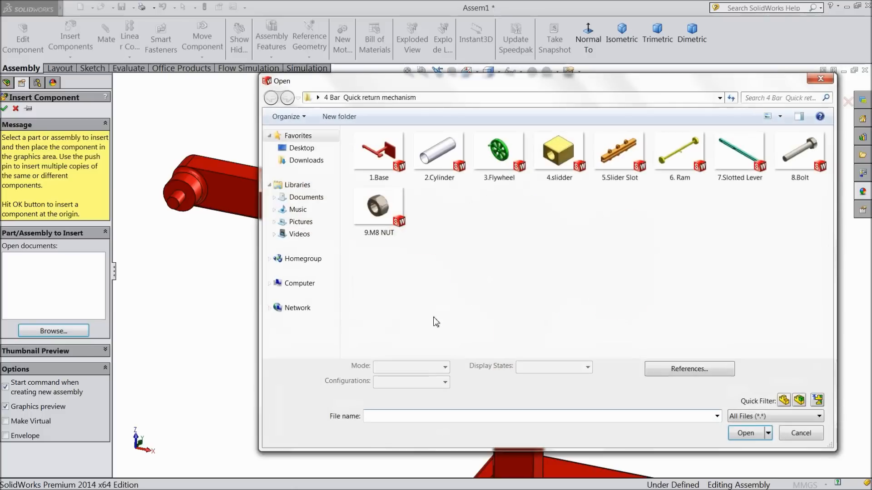
{"action": "left_click", "coordinate": [734, 179]}
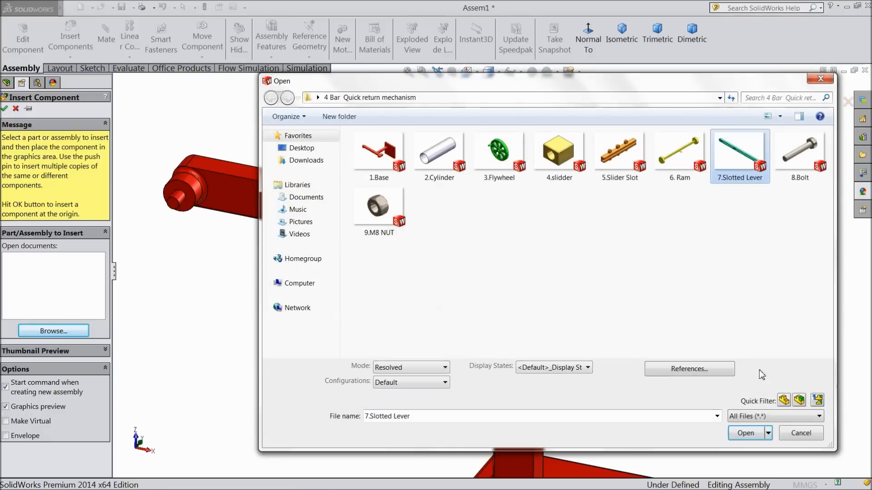
{"action": "left_click", "coordinate": [745, 433]}
{"action": "left_click", "coordinate": [388, 319]}
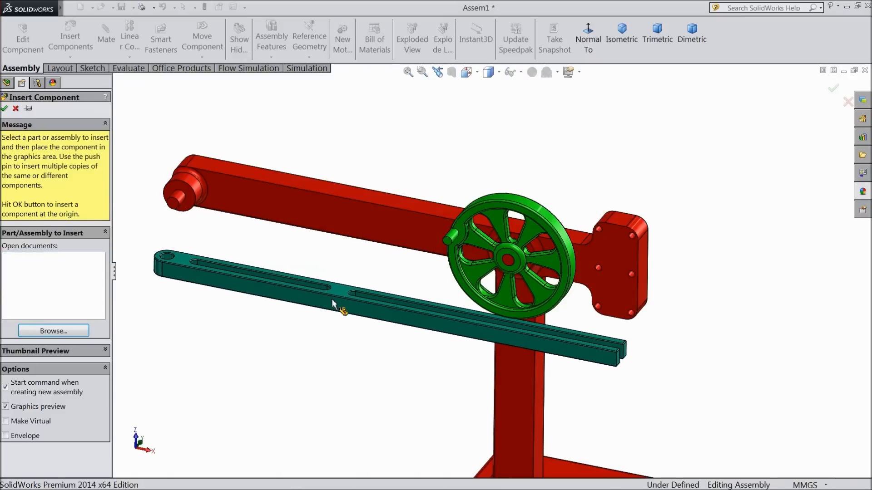
- Add a concentric mate between the slotted lever's end hole and the pin at the end of the base's long arm
{"action": "scroll", "coordinate": [284, 252], "scroll_direction": "down", "scroll_amount": 5}
{"action": "scroll", "coordinate": [189, 268], "scroll_direction": "up", "scroll_amount": 3}
{"action": "scroll", "coordinate": [228, 240], "scroll_direction": "down", "scroll_amount": 4}
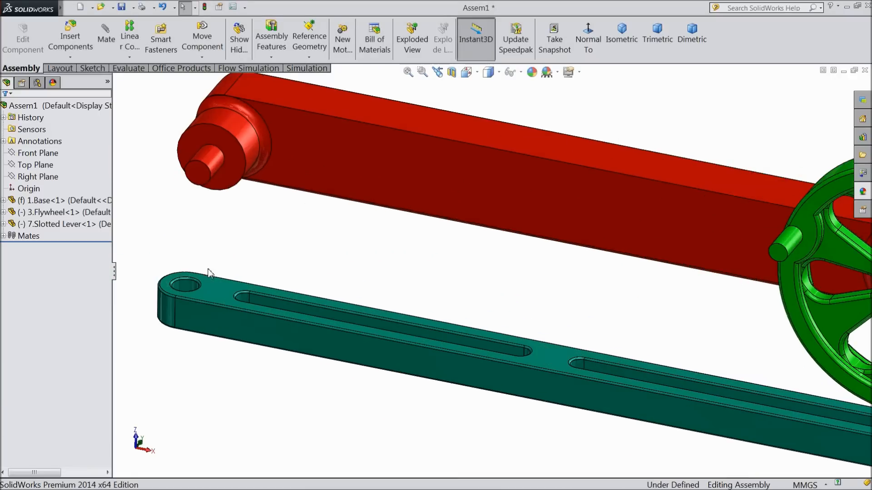
{"action": "left_click", "coordinate": [184, 291]}
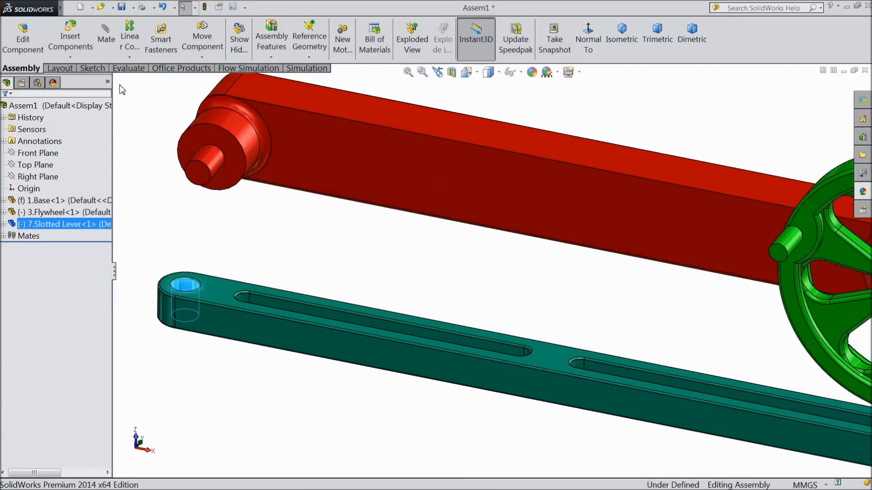
{"action": "left_click", "coordinate": [106, 42]}
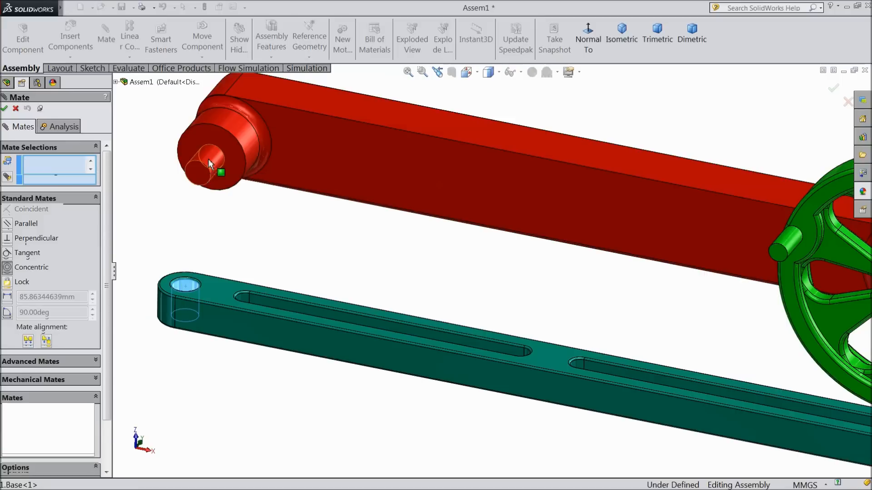
{"action": "left_click", "coordinate": [208, 159]}
{"action": "left_click", "coordinate": [192, 133]}
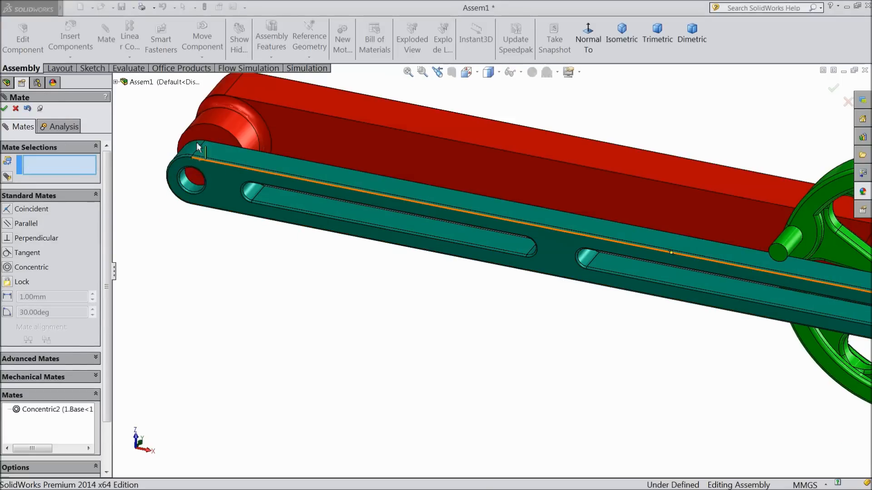
- Add a coincident mate between the arm pin's end face and the slotted lever's front face
{"action": "left_click", "coordinate": [202, 181]}
{"action": "left_click", "coordinate": [217, 190]}
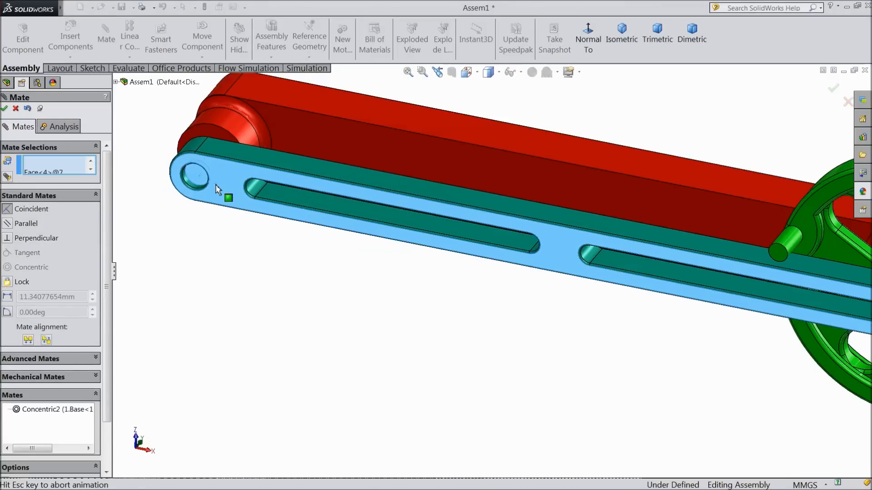
{"action": "left_click", "coordinate": [202, 155]}
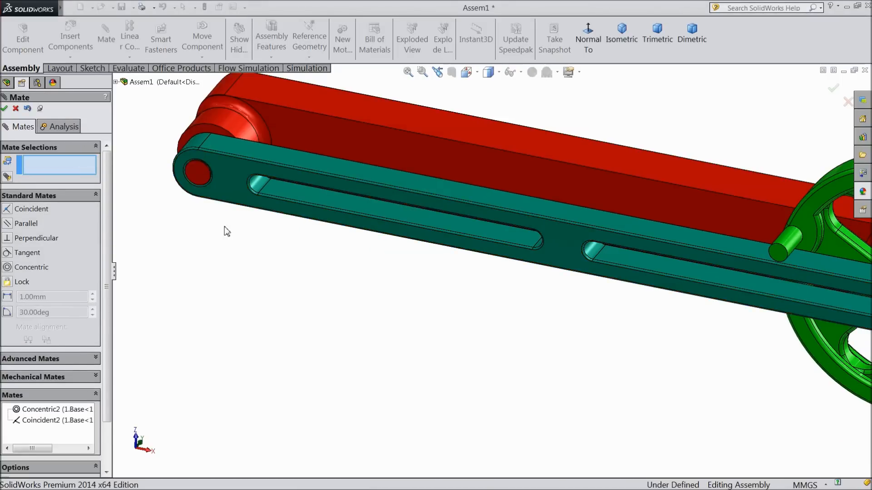
- Swing the slotted lever down around its pivot so it lies below the flywheel's crank pin
{"action": "scroll", "coordinate": [288, 278], "scroll_direction": "up", "scroll_amount": 3}
{"action": "scroll", "coordinate": [738, 324], "scroll_direction": "down", "scroll_amount": 3}
{"action": "scroll", "coordinate": [513, 284], "scroll_direction": "up", "scroll_amount": 2}
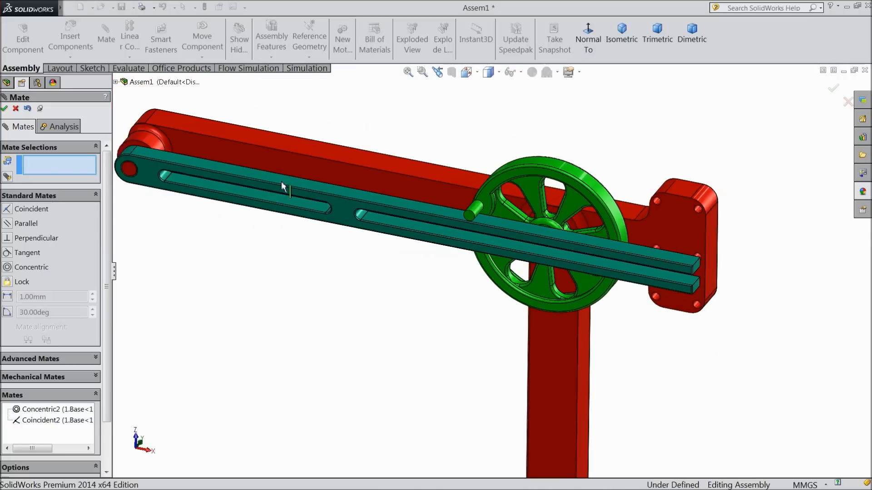
{"action": "scroll", "coordinate": [681, 313], "scroll_direction": "up", "scroll_amount": 1}
{"action": "scroll", "coordinate": [420, 202], "scroll_direction": "down", "scroll_amount": 1}
{"action": "left_click_drag", "start_coordinate": [396, 236], "coordinate": [406, 255]}
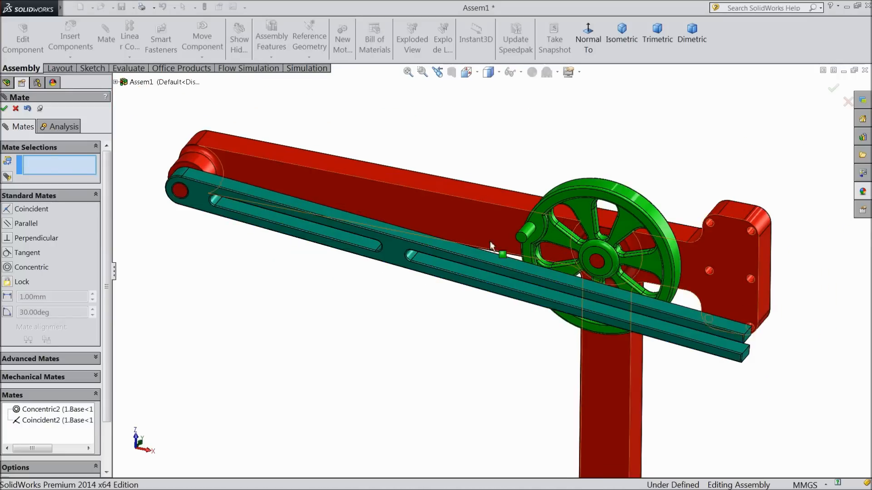
- Add a tangent mate with flipped alignment between the flywheel's crank pin and the inner wall of the slotted lever's closed slot
{"action": "scroll", "coordinate": [491, 241], "scroll_direction": "down", "scroll_amount": 3}
{"action": "scroll", "coordinate": [553, 242], "scroll_direction": "up", "scroll_amount": 1}
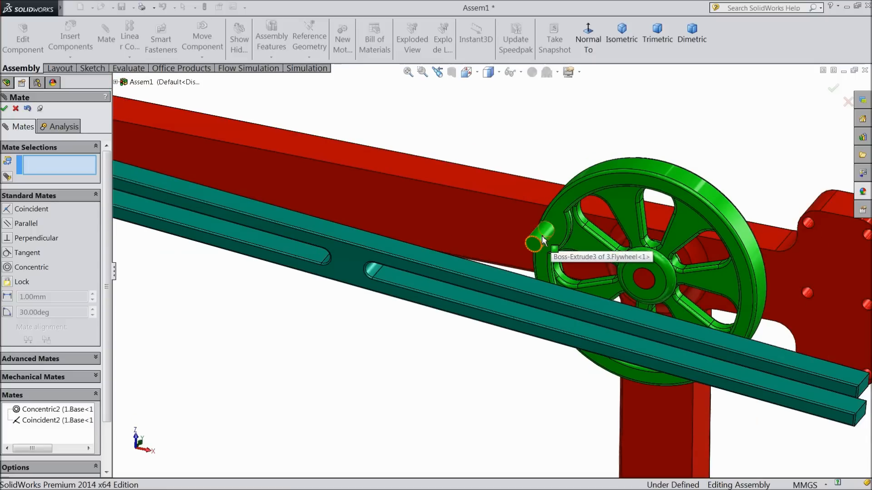
{"action": "left_click", "coordinate": [542, 235]}
{"action": "scroll", "coordinate": [536, 236], "scroll_direction": "down", "scroll_amount": 1}
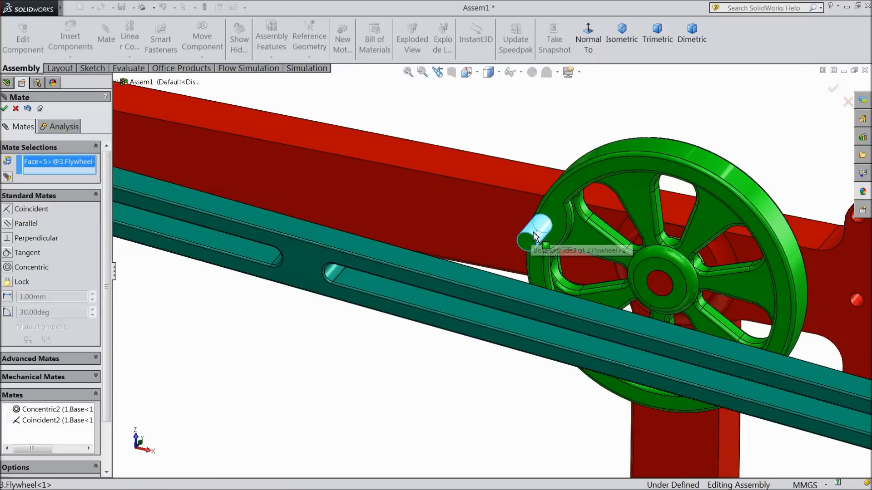
{"action": "scroll", "coordinate": [467, 253], "scroll_direction": "up", "scroll_amount": 3}
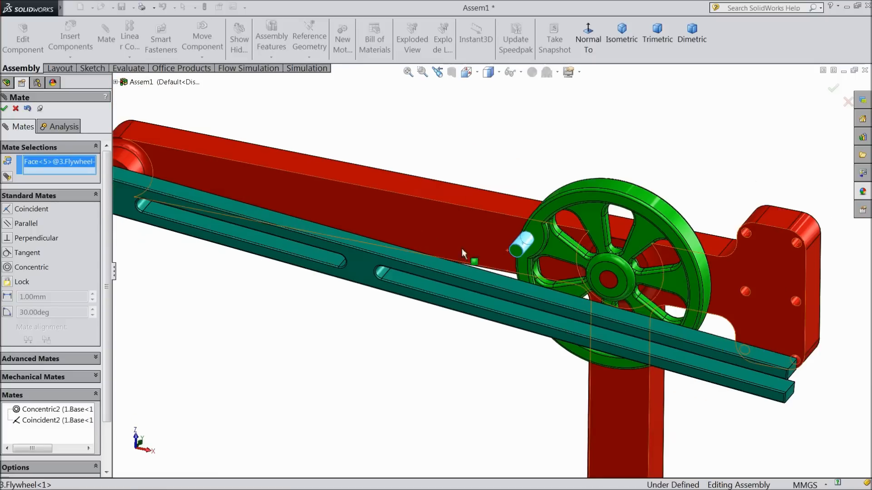
{"action": "scroll", "coordinate": [343, 321], "scroll_direction": "down", "scroll_amount": 3}
{"action": "middle_click_drag", "start_coordinate": [342, 320], "coordinate": [360, 255]}
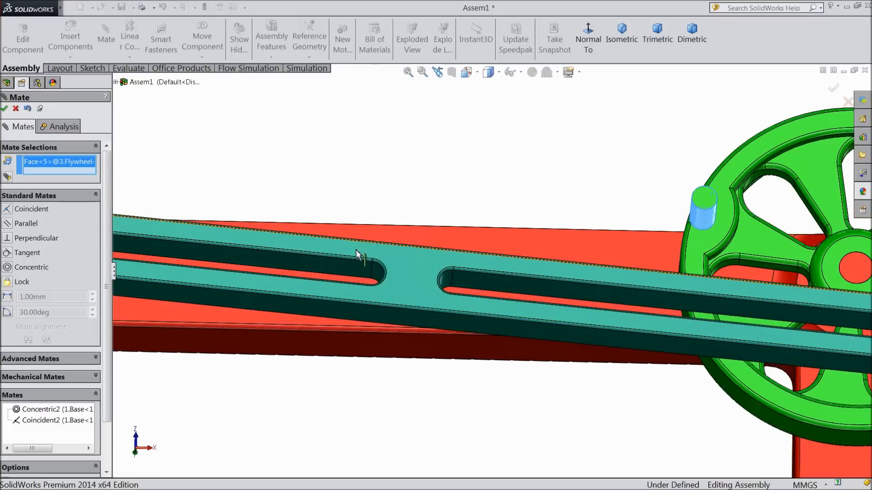
{"action": "left_click", "coordinate": [344, 268]}
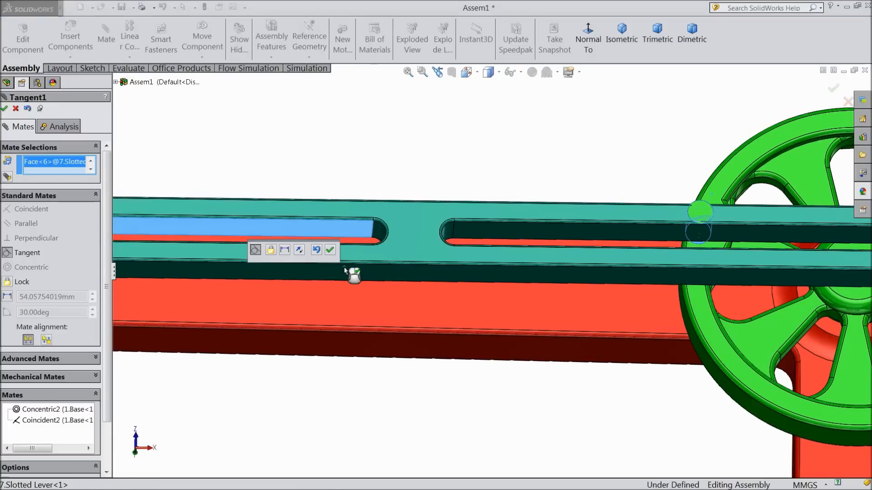
{"action": "left_click", "coordinate": [299, 251]}
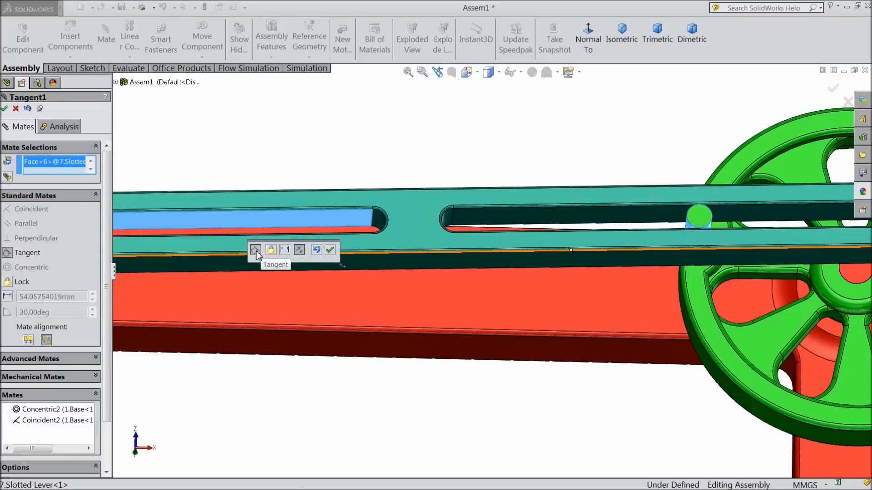
{"action": "left_click", "coordinate": [330, 253]}
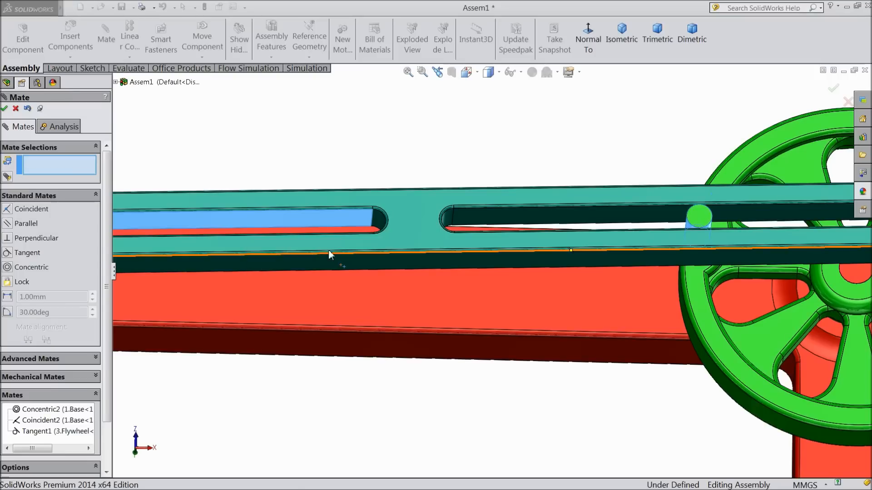
{"action": "left_click", "coordinate": [5, 108]}
- Turn the flywheel until its crank pin sits near the top, moving the slotted lever with it
{"action": "scroll", "coordinate": [489, 269], "scroll_direction": "up", "scroll_amount": 3}
{"action": "middle_click_drag", "start_coordinate": [425, 197], "coordinate": [432, 331]}
{"action": "scroll", "coordinate": [432, 331], "scroll_direction": "up", "scroll_amount": 3}
{"action": "left_click_drag", "start_coordinate": [617, 333], "coordinate": [563, 281]}
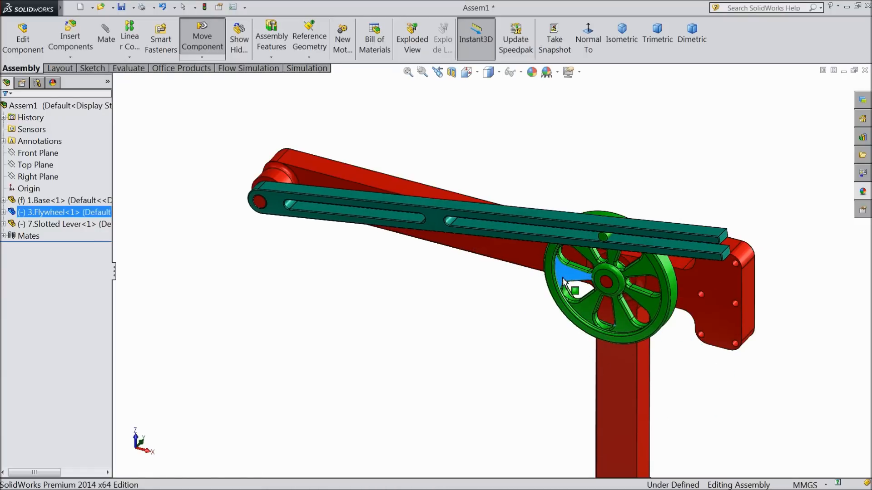
{"action": "scroll", "coordinate": [476, 328], "scroll_direction": "up", "scroll_amount": 4}
{"action": "left_click", "coordinate": [456, 312]}
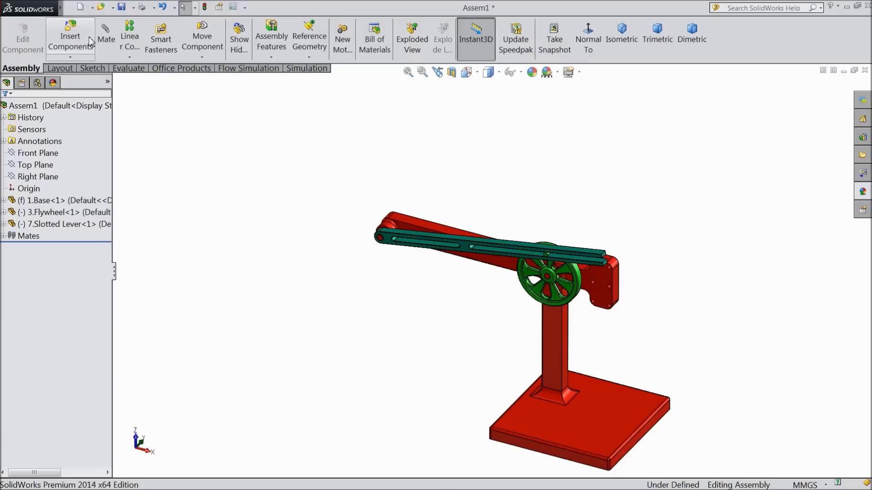
- Insert the 5.Slider Slot part in front of the base's mounting plate
{"action": "left_click", "coordinate": [70, 36]}
{"action": "left_click", "coordinate": [57, 334]}
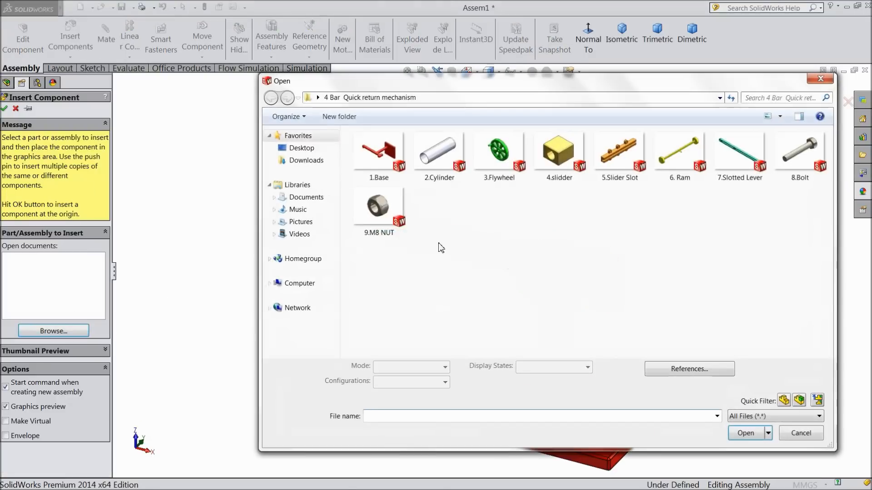
{"action": "left_click", "coordinate": [616, 175]}
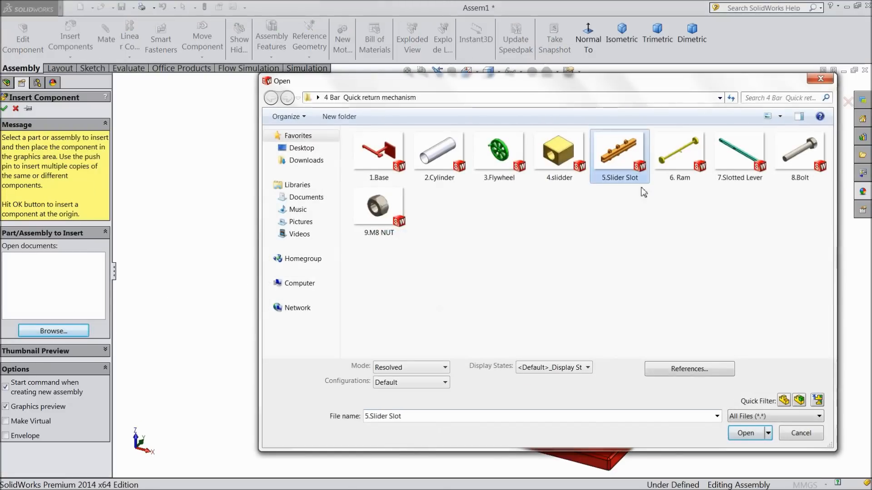
{"action": "left_click", "coordinate": [746, 434]}
{"action": "scroll", "coordinate": [532, 308], "scroll_direction": "down", "scroll_amount": 5}
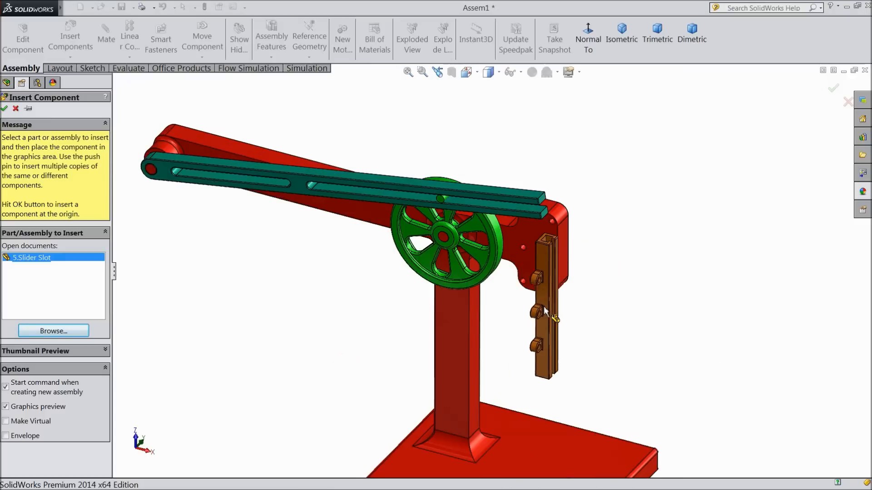
{"action": "left_click", "coordinate": [548, 306]}
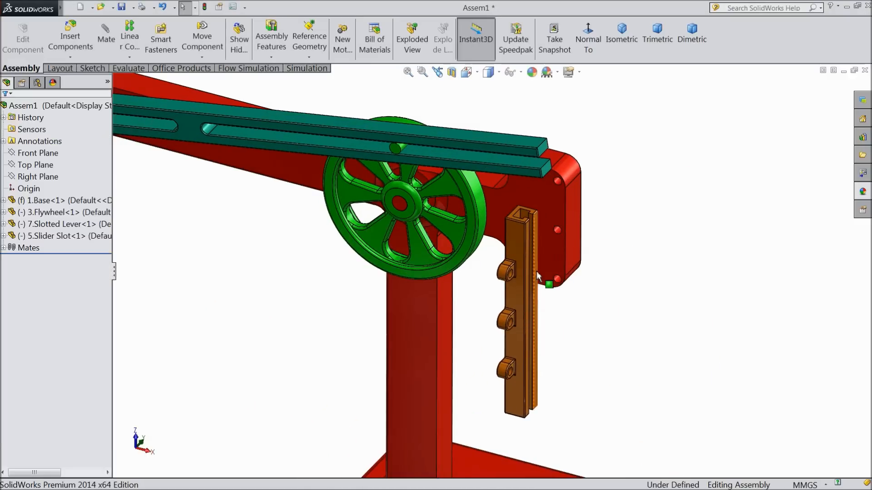
- Add a coincident mate between the base plate's front face and the slider slot's back face on the lug side
{"action": "scroll", "coordinate": [544, 233], "scroll_direction": "down", "scroll_amount": 3}
{"action": "left_click", "coordinate": [538, 175]}
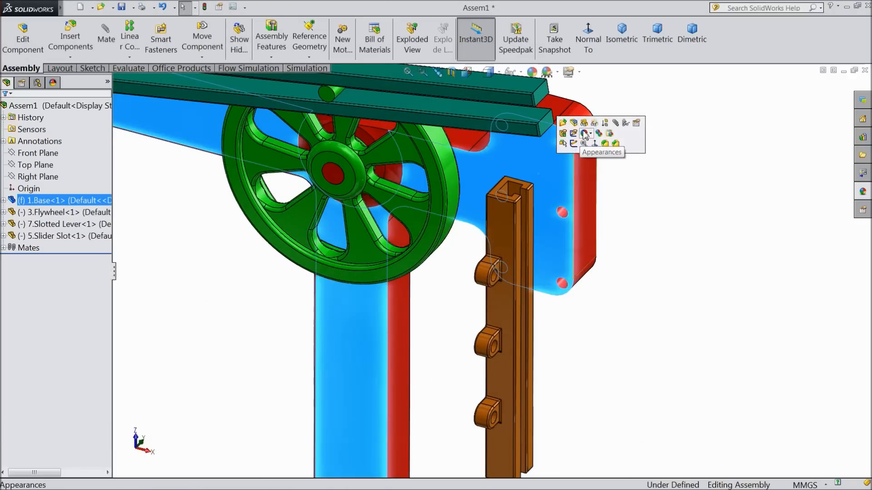
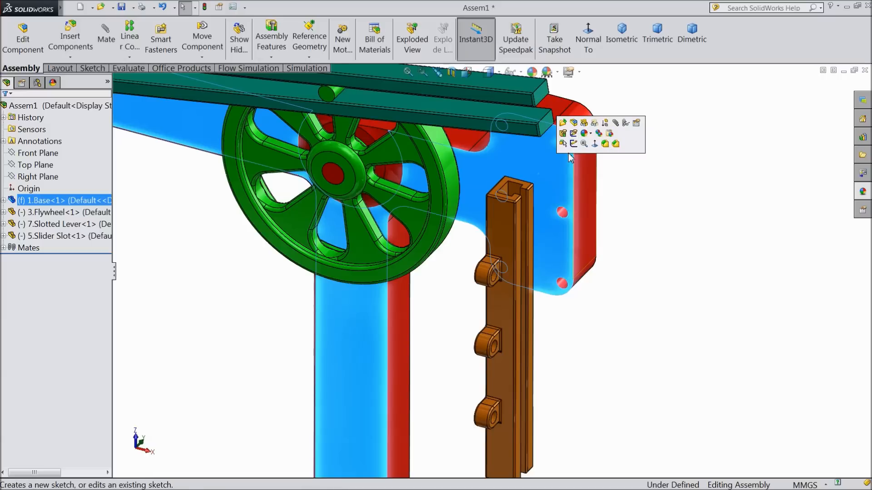
{"action": "left_click", "coordinate": [105, 38]}
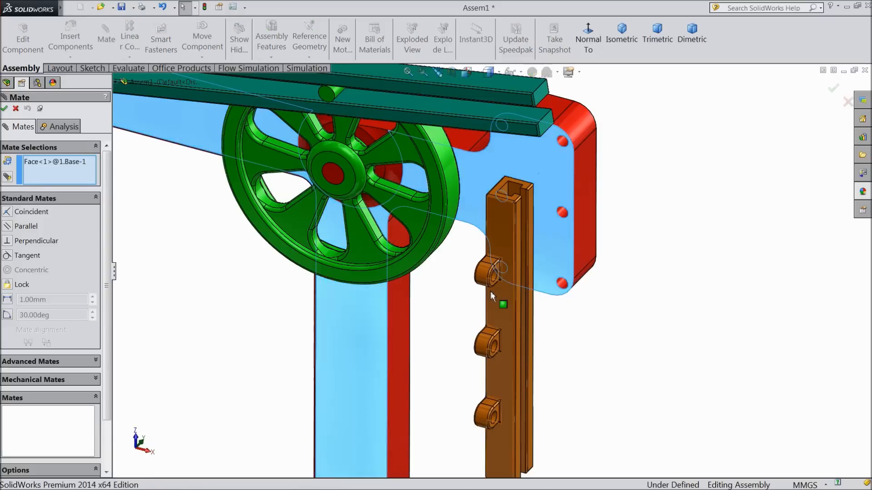
{"action": "scroll", "coordinate": [496, 295], "scroll_direction": "up", "scroll_amount": 2}
{"action": "middle_click_drag", "start_coordinate": [469, 290], "coordinate": [512, 283]}
{"action": "scroll", "coordinate": [512, 283], "scroll_direction": "down", "scroll_amount": 3}
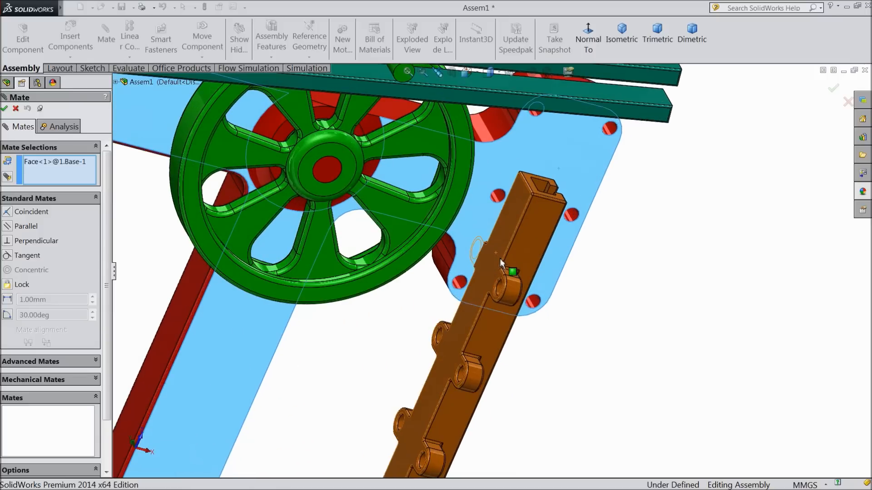
{"action": "left_click", "coordinate": [499, 257]}
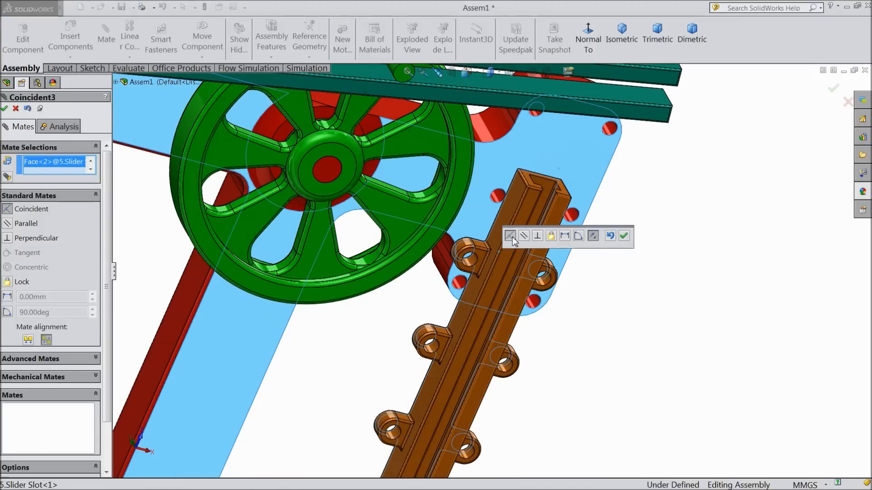
{"action": "left_click", "coordinate": [623, 236]}
- Add a concentric mate between the base plate's upper outer hole and the slider slot's matching top lug hole
{"action": "scroll", "coordinate": [589, 310], "scroll_direction": "up", "scroll_amount": 4}
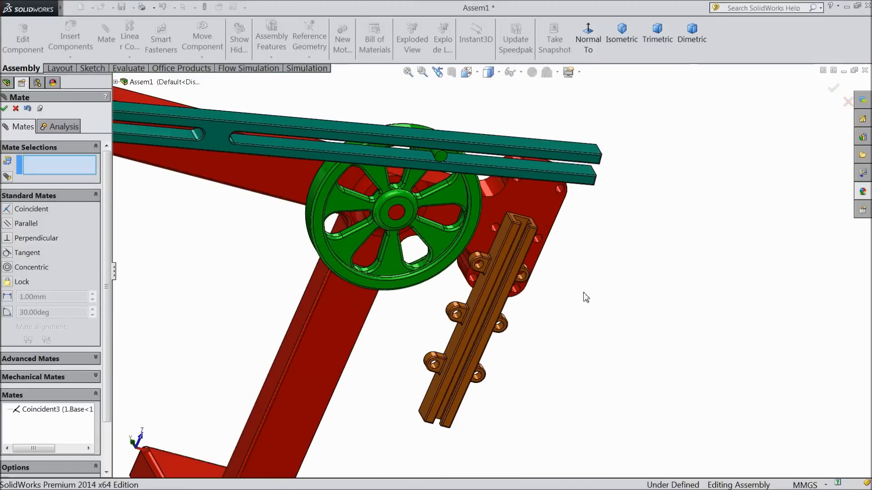
{"action": "middle_click_drag", "start_coordinate": [584, 296], "coordinate": [555, 229]}
{"action": "scroll", "coordinate": [533, 231], "scroll_direction": "down", "scroll_amount": 2}
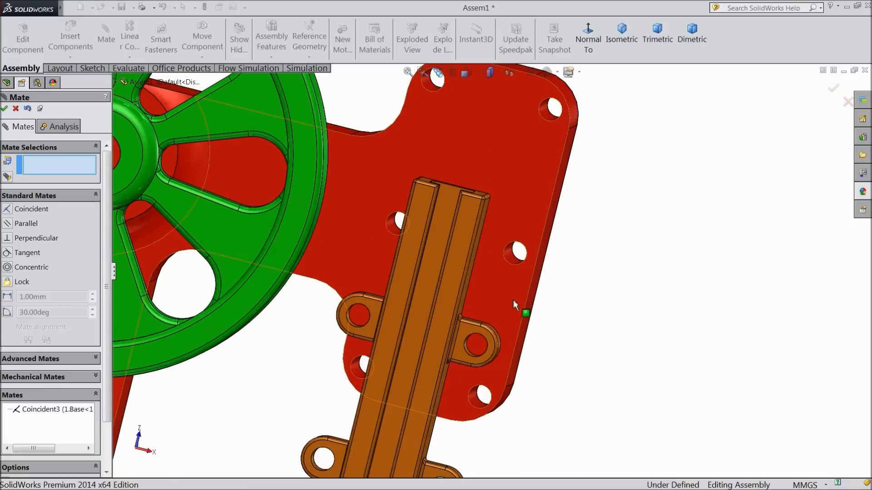
{"action": "left_click", "coordinate": [546, 113]}
{"action": "middle_click_drag", "start_coordinate": [538, 296], "coordinate": [470, 341]}
{"action": "left_click", "coordinate": [469, 343]}
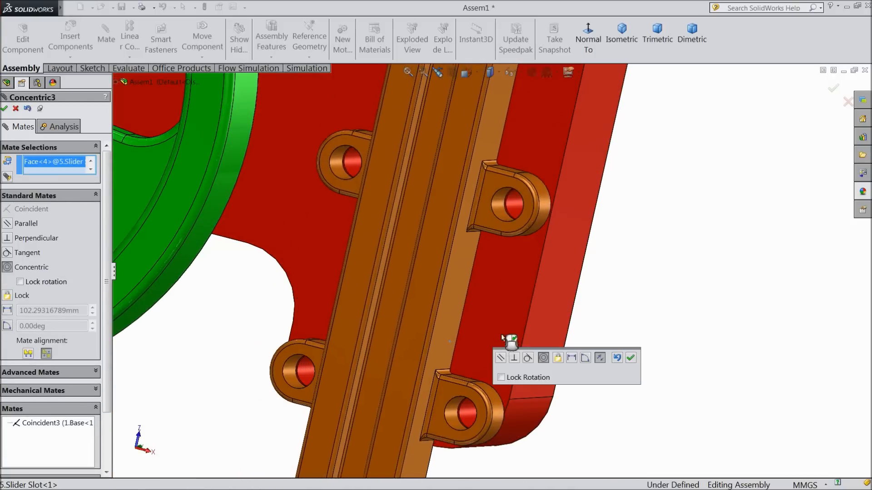
{"action": "scroll", "coordinate": [523, 118], "scroll_direction": "up", "scroll_amount": 2}
{"action": "scroll", "coordinate": [523, 119], "scroll_direction": "down", "scroll_amount": 2}
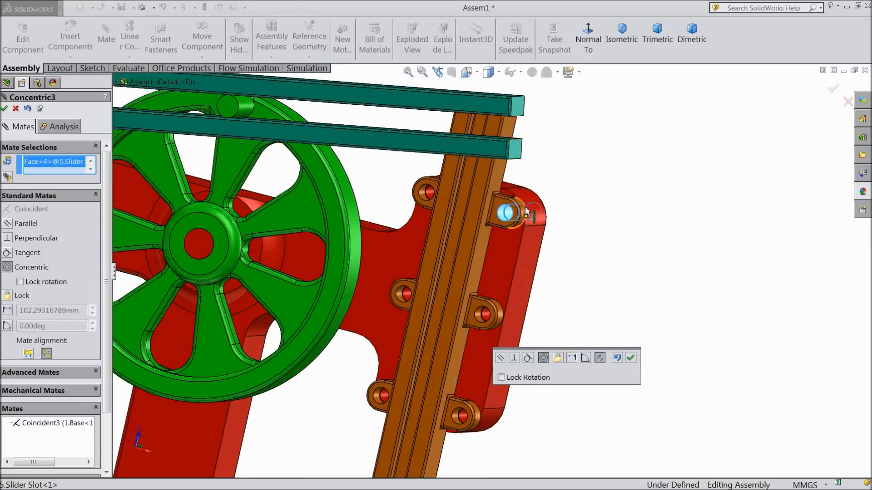
{"action": "left_click", "coordinate": [630, 358]}
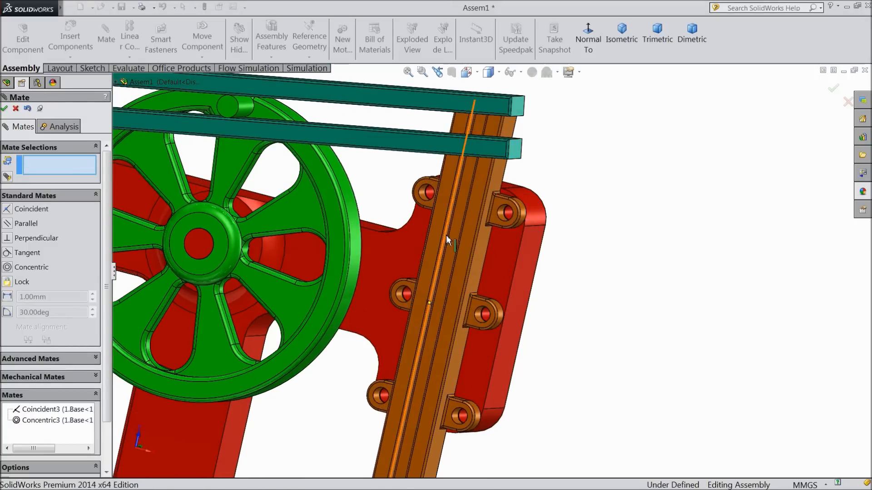
- Add a concentric mate between the base plate's upper hole nearest the flywheel and the slider slot's matching lug hole
{"action": "scroll", "coordinate": [445, 238], "scroll_direction": "down", "scroll_amount": 4}
{"action": "scroll", "coordinate": [425, 203], "scroll_direction": "down", "scroll_amount": 2}
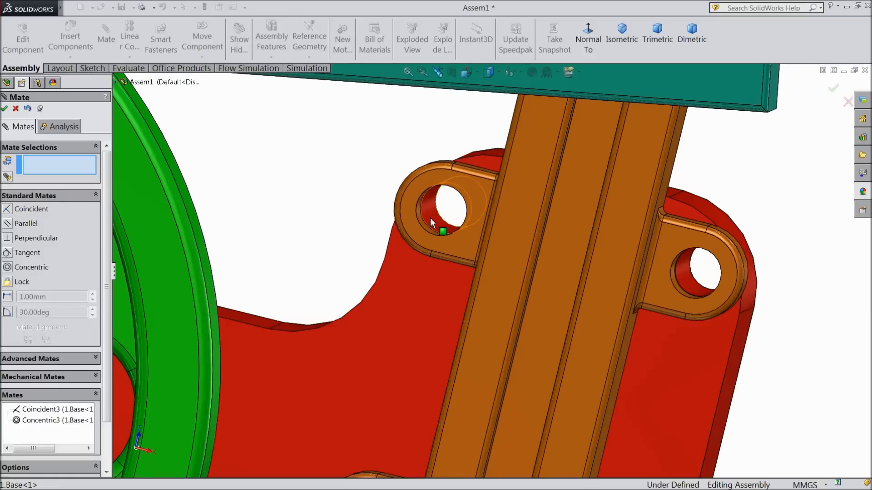
{"action": "left_click", "coordinate": [430, 218]}
{"action": "middle_click_drag", "start_coordinate": [438, 230], "coordinate": [414, 242]}
{"action": "scroll", "coordinate": [397, 232], "scroll_direction": "down", "scroll_amount": 1}
{"action": "left_click", "coordinate": [389, 231]}
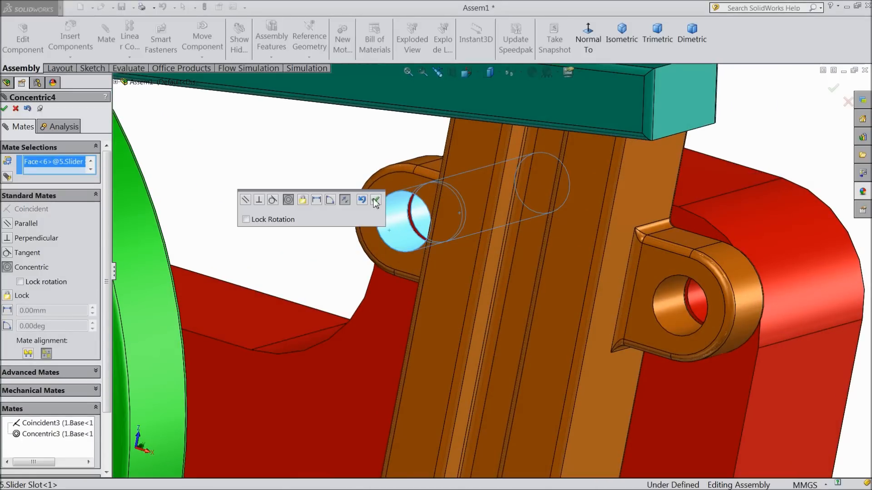
{"action": "left_click", "coordinate": [376, 200]}
{"action": "scroll", "coordinate": [435, 227], "scroll_direction": "up", "scroll_amount": 5}
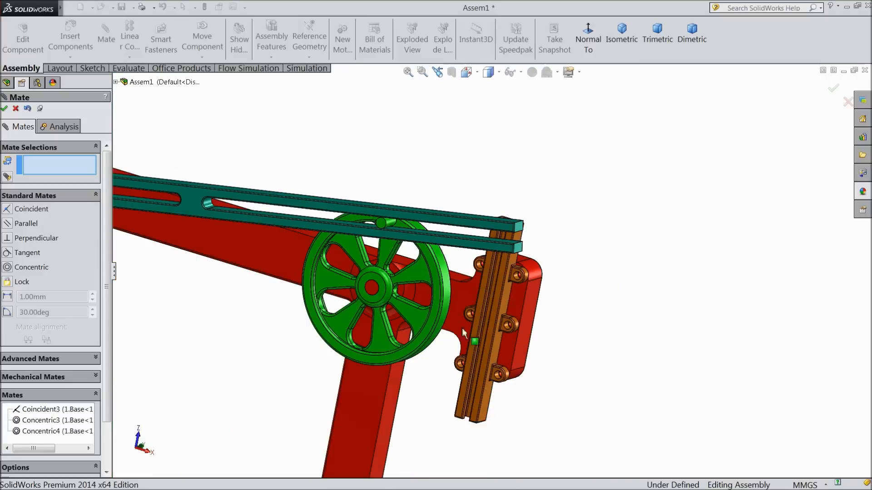
{"action": "scroll", "coordinate": [454, 362], "scroll_direction": "up", "scroll_amount": 2}
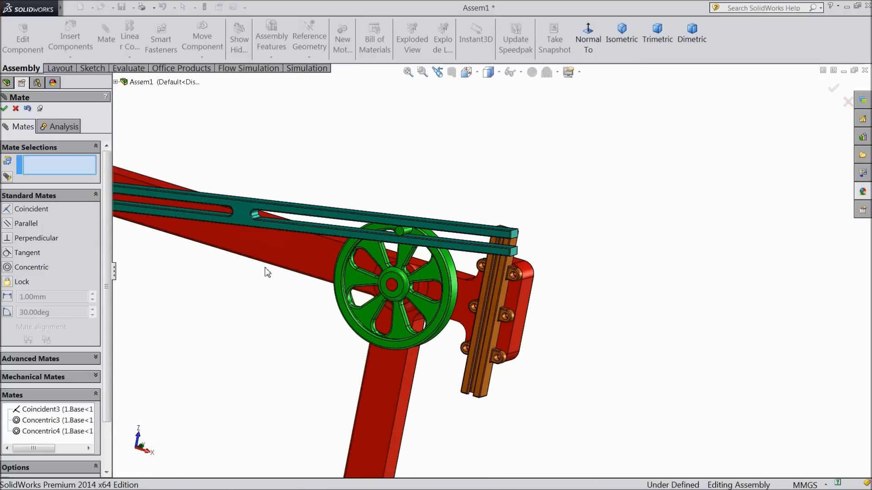
{"action": "left_click", "coordinate": [15, 109]}
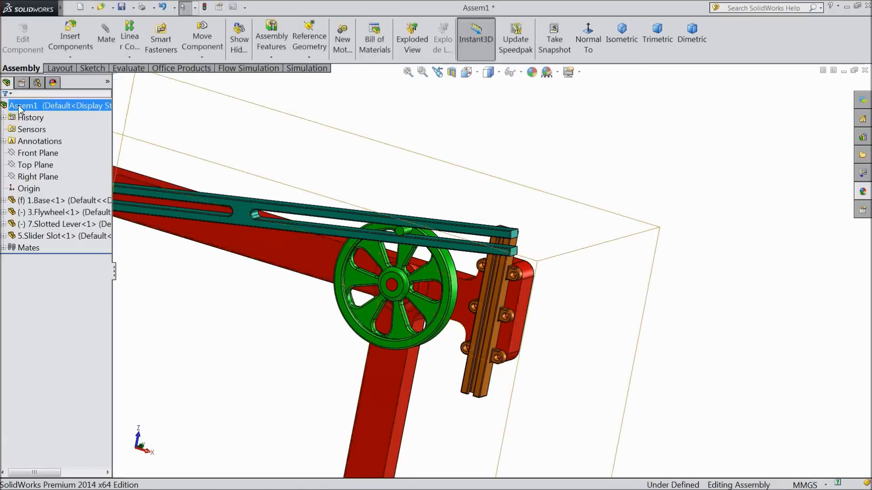
- Insert the 6. Ram part in front of the slider slot
{"action": "left_click", "coordinate": [77, 46]}
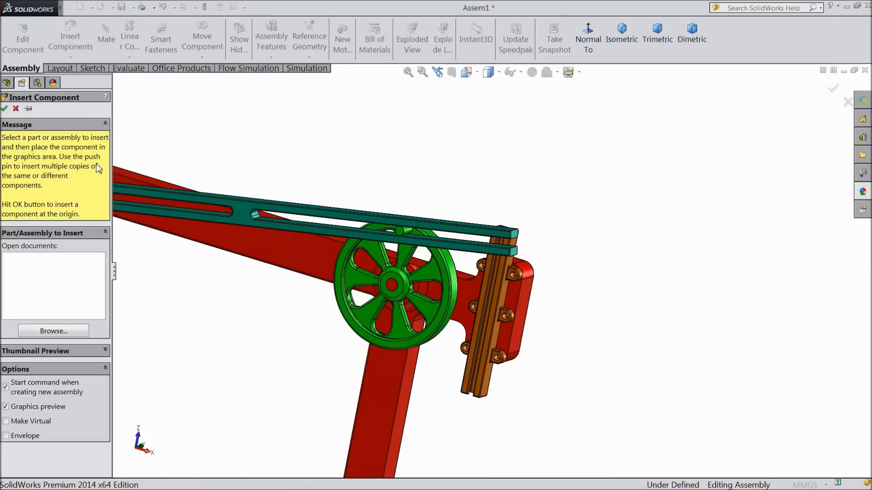
{"action": "left_click", "coordinate": [37, 331]}
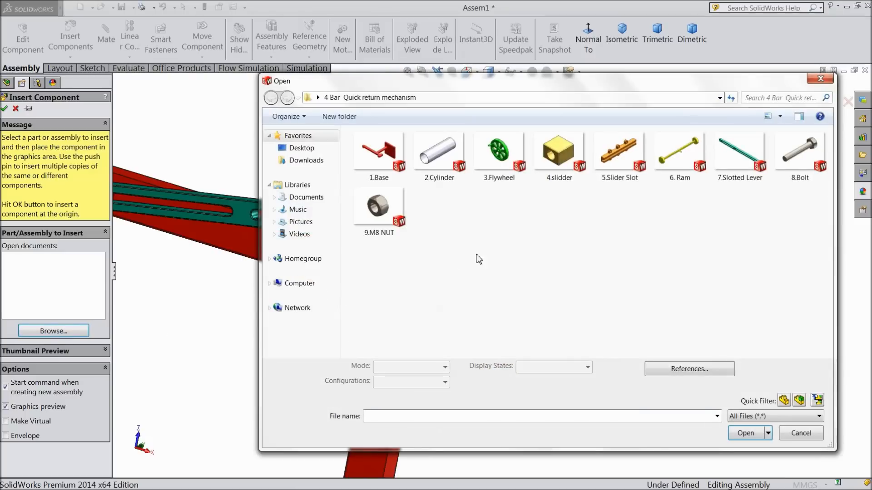
{"action": "left_click", "coordinate": [680, 155]}
{"action": "left_click", "coordinate": [745, 433]}
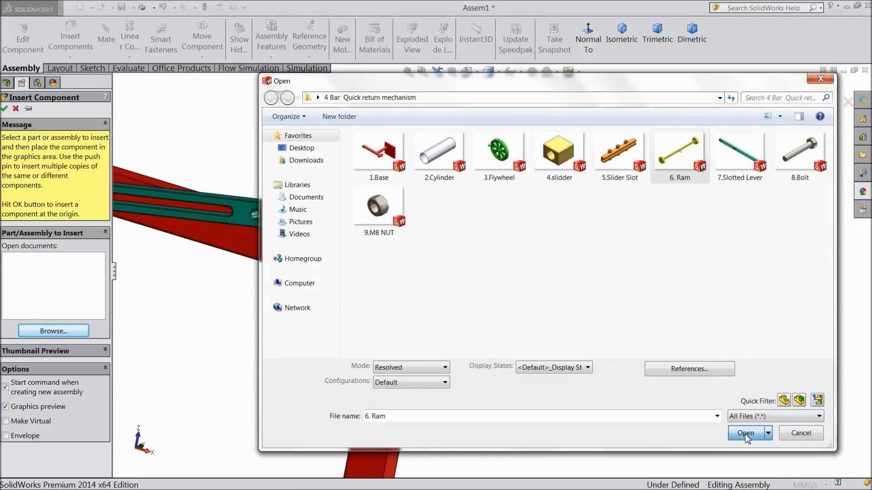
{"action": "scroll", "coordinate": [531, 303], "scroll_direction": "down", "scroll_amount": 3}
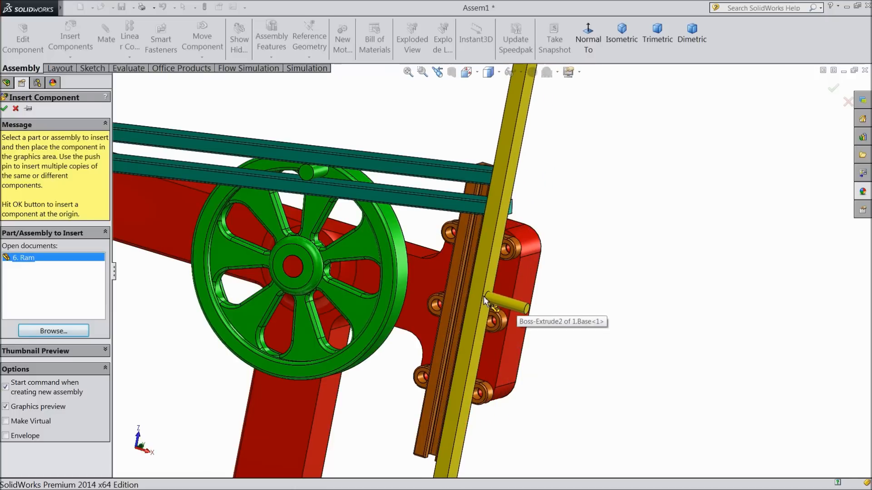
{"action": "left_click", "coordinate": [488, 310]}
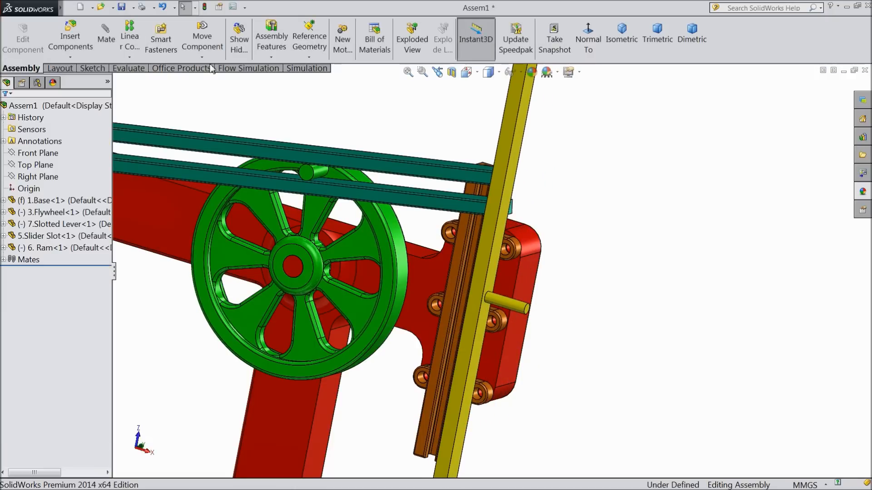
- Rotate the ram about its long axis until its pin points forward, away from the base plate
{"action": "left_click", "coordinate": [202, 58]}
{"action": "left_click", "coordinate": [218, 82]}
{"action": "left_click_drag", "start_coordinate": [489, 286], "coordinate": [421, 328]}
{"action": "left_click", "coordinate": [6, 109]}
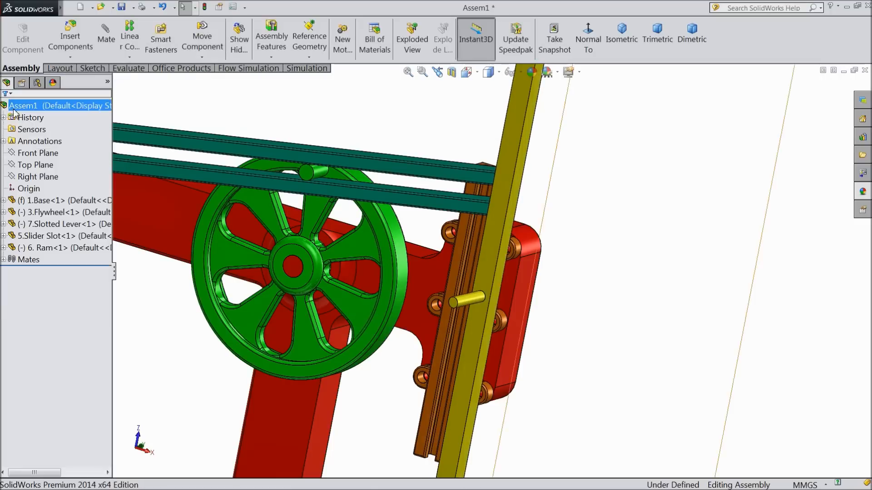
- Add a coincident mate between the ram bar's back face, opposite the pin, and the slider slot's inner back wall
{"action": "scroll", "coordinate": [499, 213], "scroll_direction": "down", "scroll_amount": 3}
{"action": "scroll", "coordinate": [573, 208], "scroll_direction": "up", "scroll_amount": 4}
{"action": "middle_click_drag", "start_coordinate": [560, 201], "coordinate": [496, 234]}
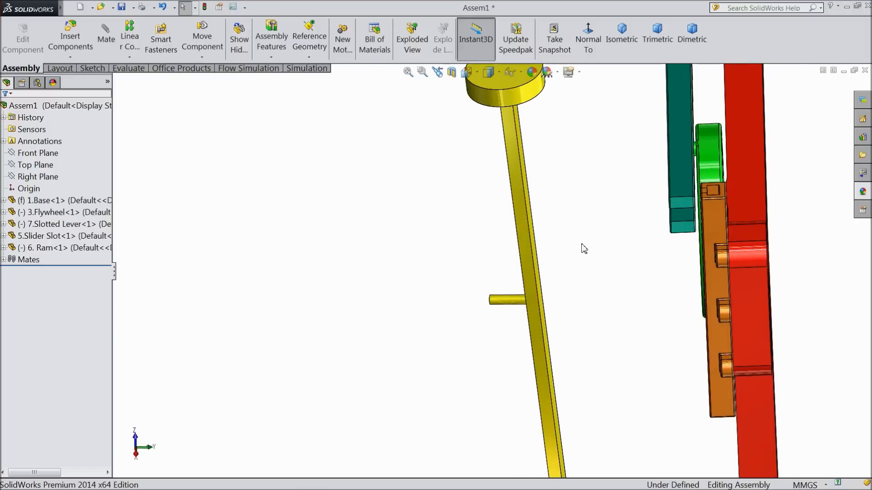
{"action": "scroll", "coordinate": [584, 249], "scroll_direction": "up", "scroll_amount": 3}
{"action": "middle_click_drag", "start_coordinate": [554, 268], "coordinate": [522, 269]}
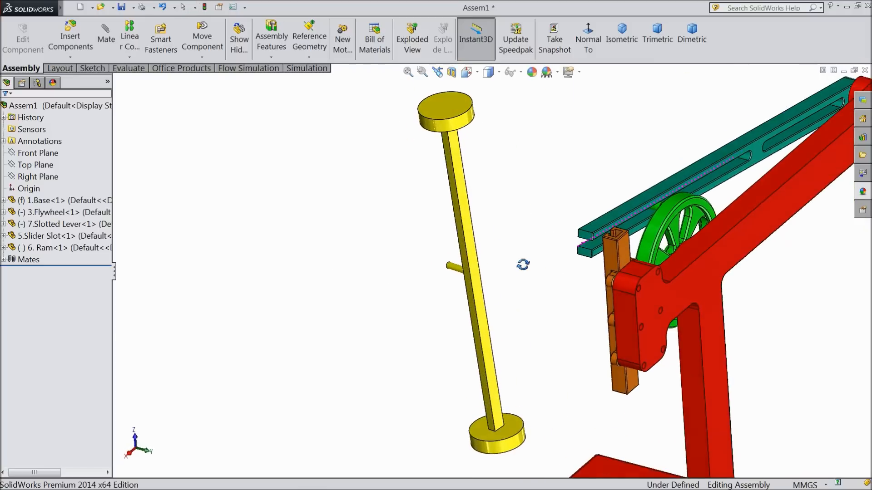
{"action": "scroll", "coordinate": [551, 252], "scroll_direction": "down", "scroll_amount": 3}
{"action": "left_click", "coordinate": [408, 258]}
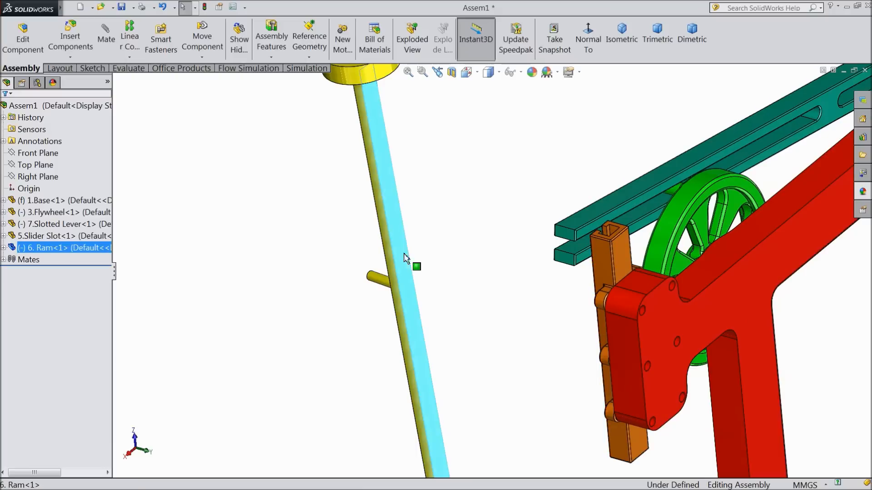
{"action": "left_click", "coordinate": [105, 40]}
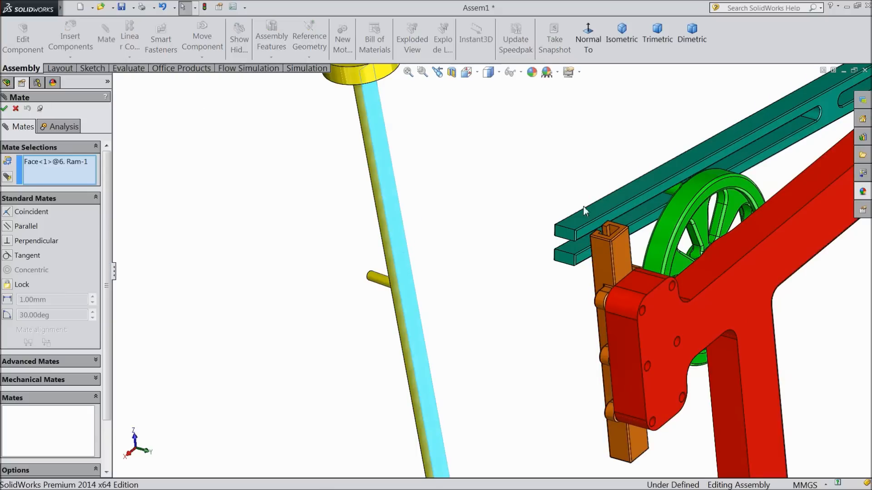
{"action": "scroll", "coordinate": [592, 239], "scroll_direction": "down", "scroll_amount": 5}
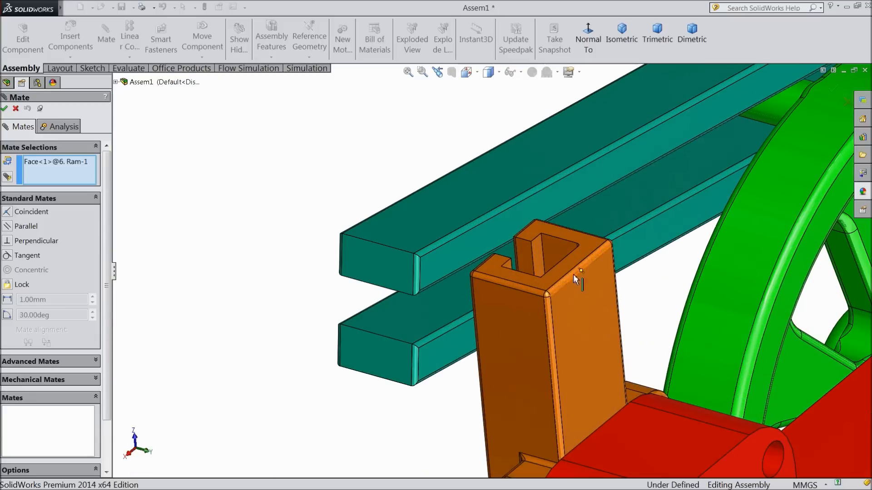
{"action": "mouse_move", "coordinate": [573, 273]}
{"action": "middle_mouse_down"}
{"action": "mouse_move", "coordinate": [620, 292]}
{"action": "mouse_move", "coordinate": [560, 265]}
{"action": "middle_mouse_up"}
{"action": "left_click", "coordinate": [554, 271]}
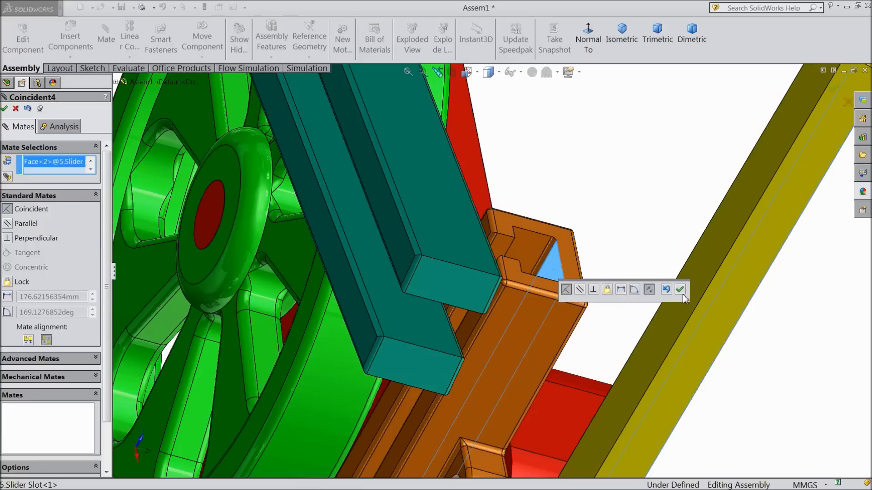
{"action": "left_click", "coordinate": [680, 290]}
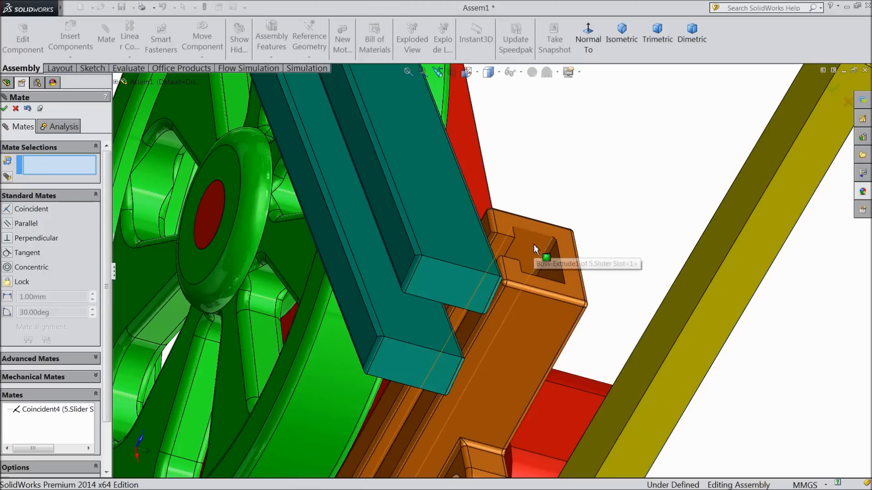
- Add a coincident mate between the ram bar's side face and the slider slot's matching inner side wall
{"action": "left_click", "coordinate": [535, 245]}
{"action": "scroll", "coordinate": [535, 246], "scroll_direction": "up", "scroll_amount": 6}
{"action": "middle_click_drag", "start_coordinate": [566, 280], "coordinate": [376, 231]}
{"action": "scroll", "coordinate": [376, 231], "scroll_direction": "down", "scroll_amount": 5}
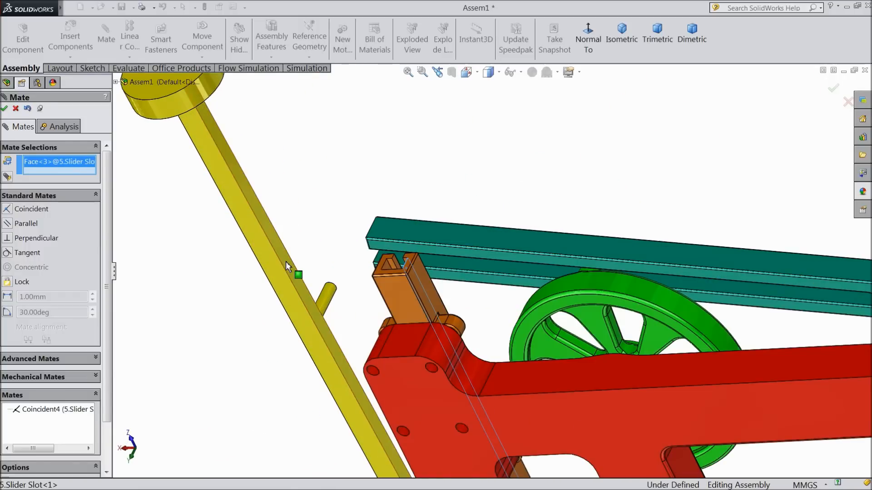
{"action": "left_click", "coordinate": [286, 263]}
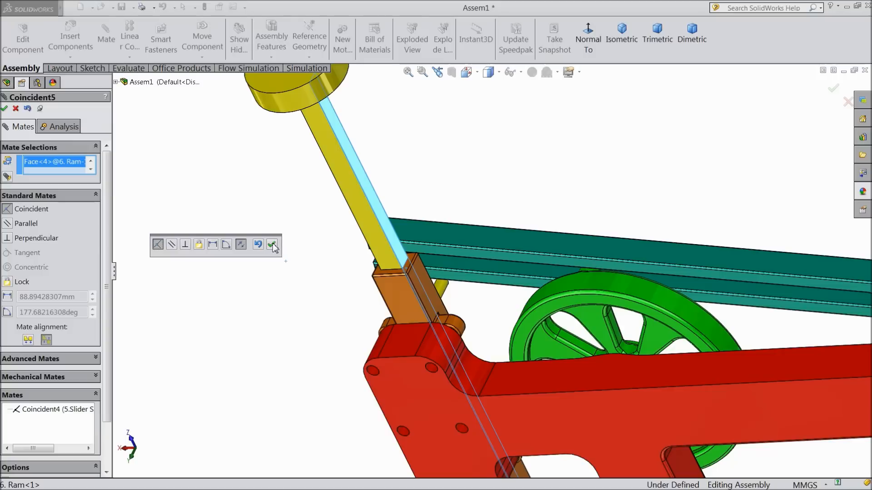
{"action": "left_click", "coordinate": [272, 245]}
- Slide the ram slightly down along the slider slot and finish its mating
{"action": "scroll", "coordinate": [356, 308], "scroll_direction": "up", "scroll_amount": 8}
{"action": "middle_click_drag", "start_coordinate": [363, 304], "coordinate": [554, 336]}
{"action": "scroll", "coordinate": [628, 305], "scroll_direction": "down", "scroll_amount": 3}
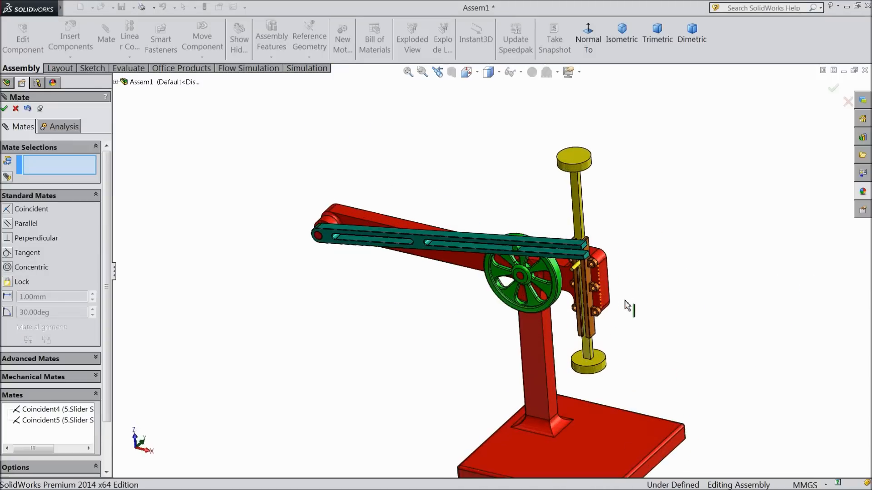
{"action": "middle_click_drag", "start_coordinate": [643, 264], "coordinate": [654, 270]}
{"action": "scroll", "coordinate": [611, 305], "scroll_direction": "down", "scroll_amount": 3}
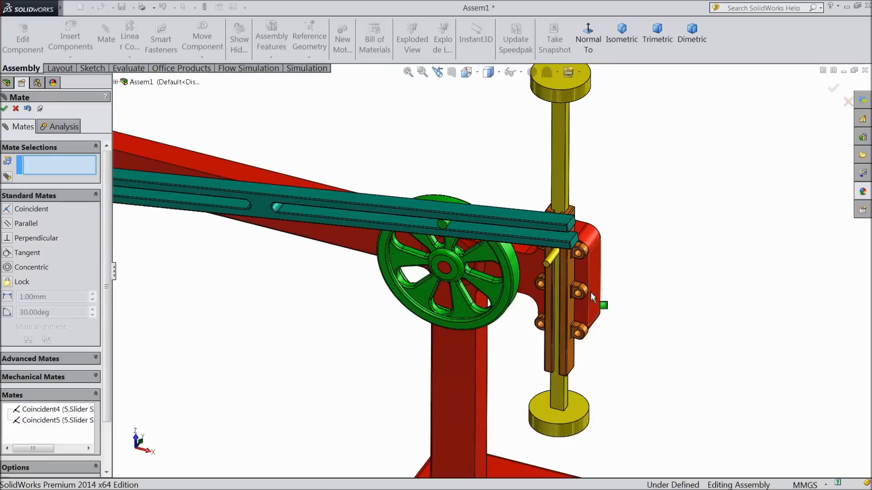
{"action": "left_click_drag", "start_coordinate": [551, 164], "coordinate": [560, 186]}
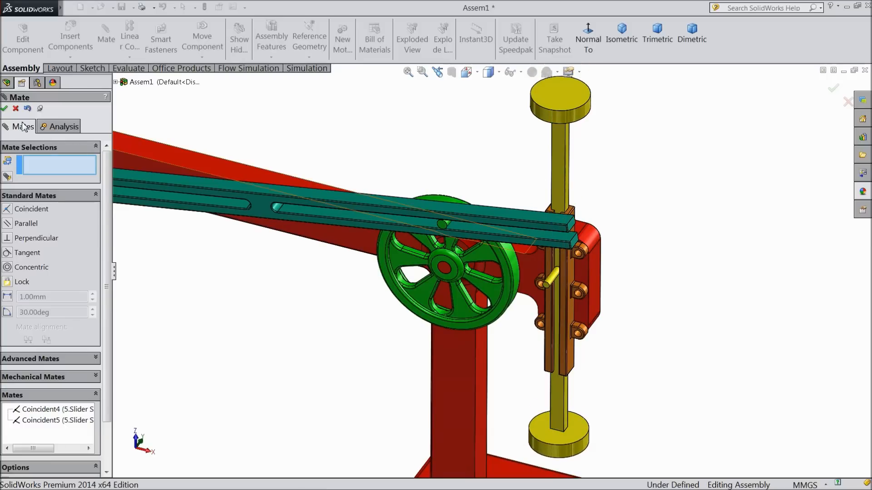
{"action": "left_click", "coordinate": [15, 108]}
- Insert the 4.slidder part between the flywheel and the slider slot
{"action": "left_click", "coordinate": [70, 37]}
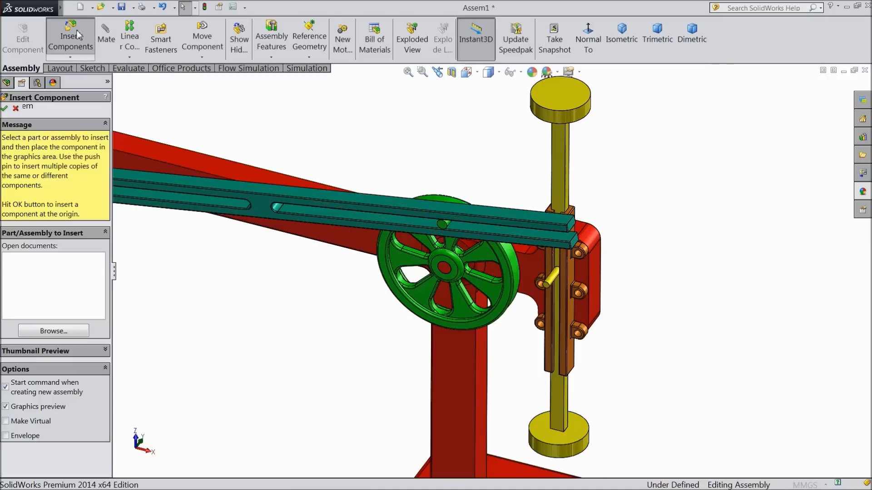
{"action": "left_click", "coordinate": [54, 331]}
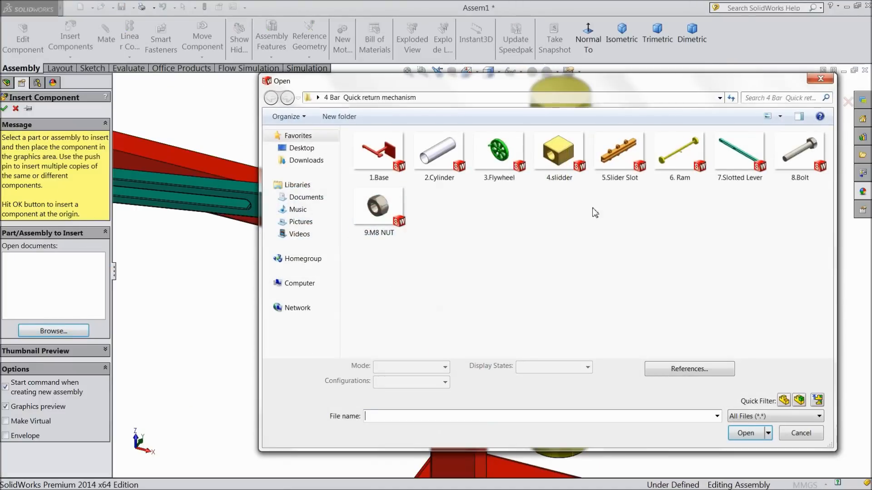
{"action": "left_click", "coordinate": [557, 164]}
{"action": "left_click", "coordinate": [745, 432]}
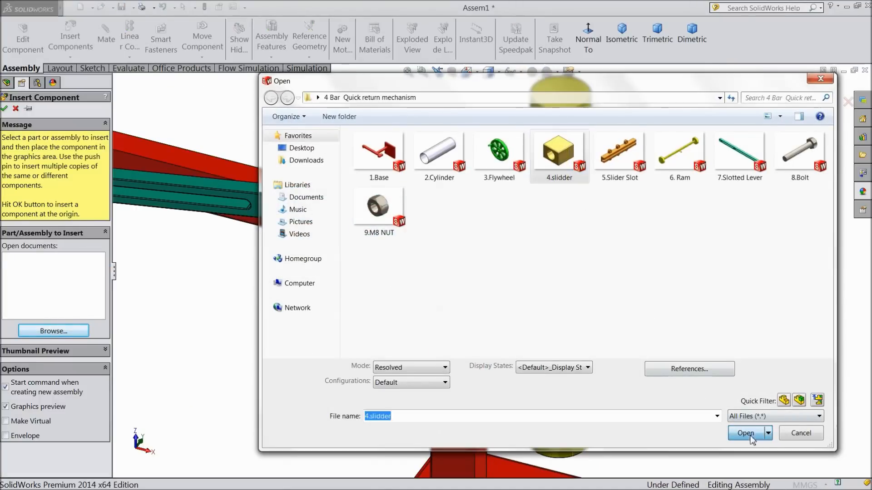
{"action": "scroll", "coordinate": [545, 302], "scroll_direction": "down", "scroll_amount": 3}
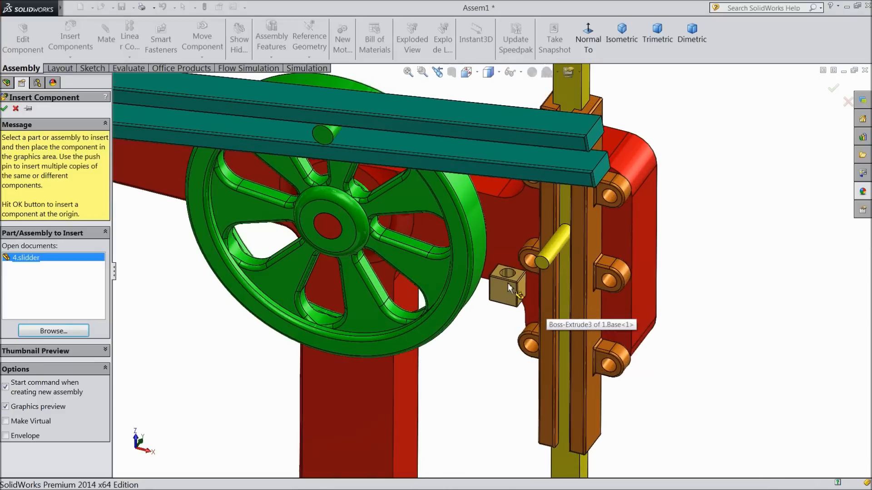
{"action": "left_click", "coordinate": [504, 271]}
- Add a concentric mate between the slidder's hole and the ram's pin
{"action": "scroll", "coordinate": [524, 258], "scroll_direction": "down", "scroll_amount": 2}
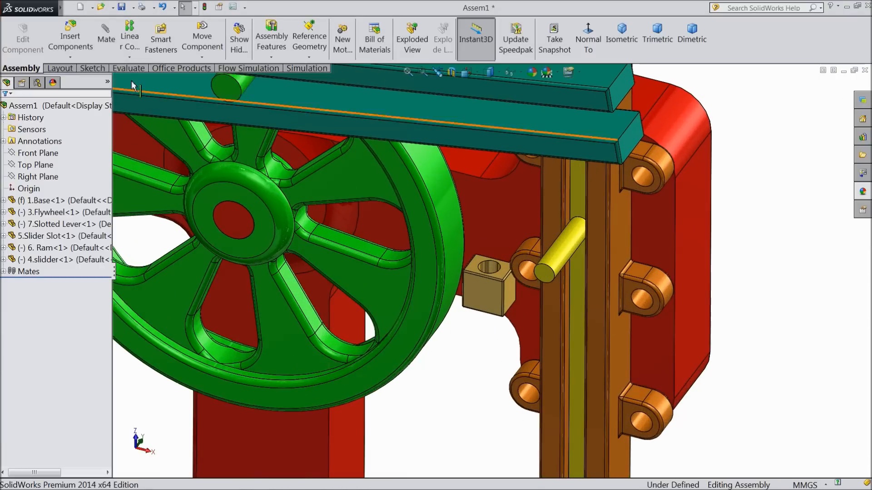
{"action": "left_click", "coordinate": [106, 40]}
{"action": "left_click", "coordinate": [488, 267]}
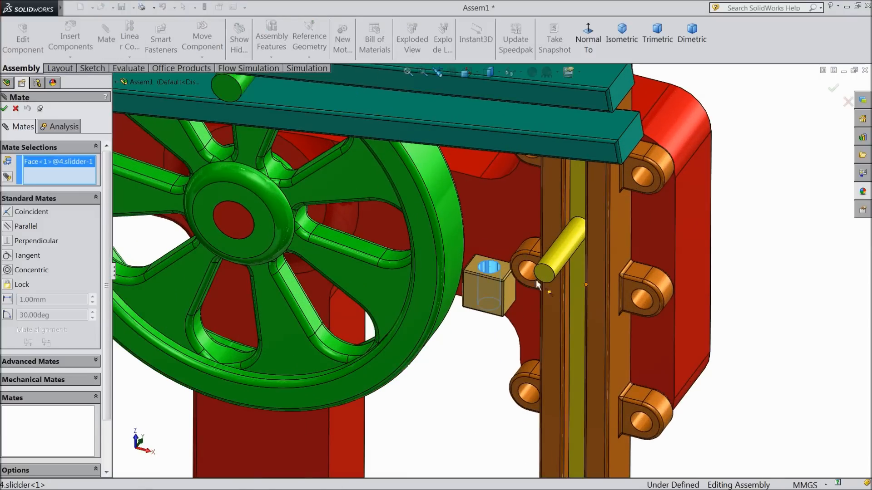
{"action": "left_click", "coordinate": [559, 263]}
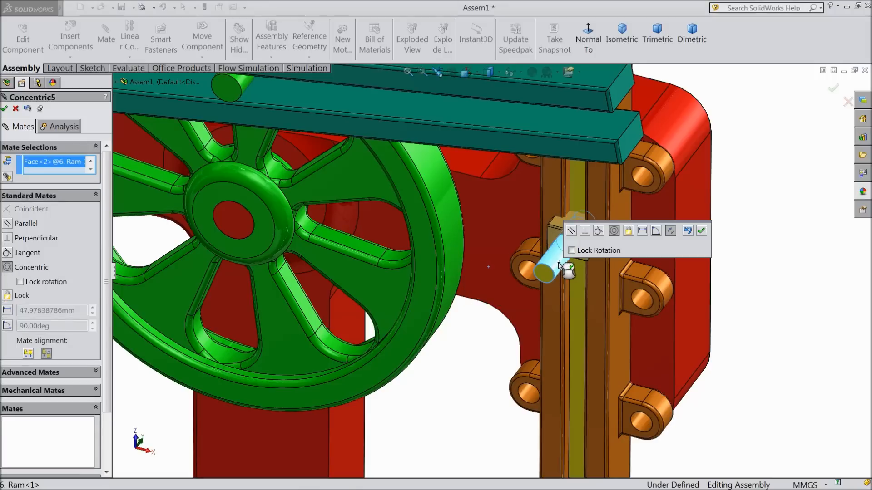
{"action": "left_click", "coordinate": [702, 233]}
- Slide the slidder out onto the ram's pin, lower the slotted lever to it and turn the slidder between the lever's bars
{"action": "left_click_drag", "start_coordinate": [576, 224], "coordinate": [548, 261]}
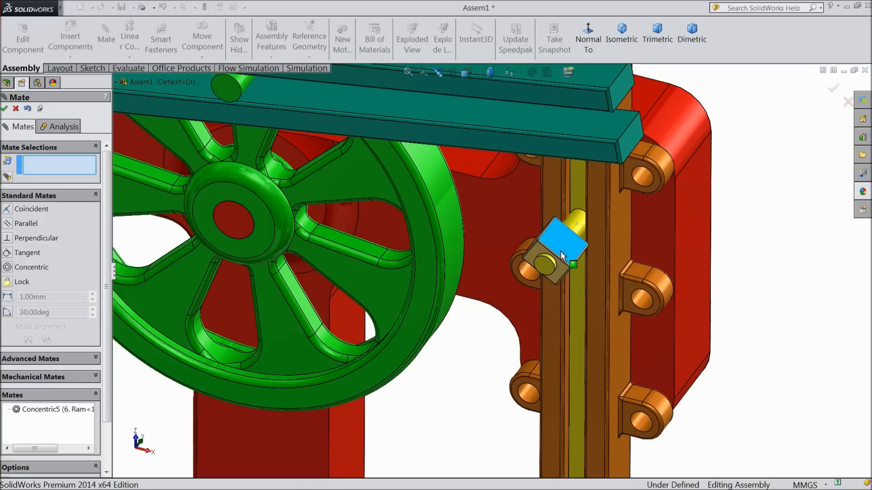
{"action": "scroll", "coordinate": [505, 200], "scroll_direction": "up", "scroll_amount": 2}
{"action": "scroll", "coordinate": [489, 172], "scroll_direction": "down", "scroll_amount": 2}
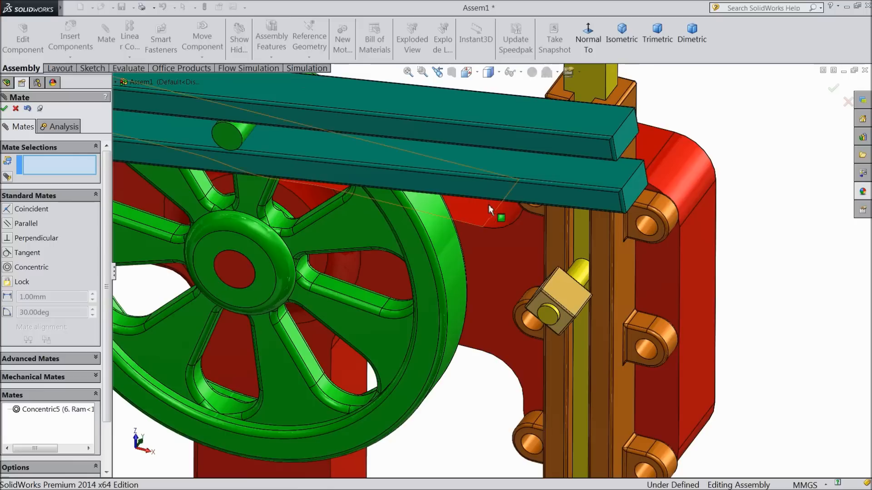
{"action": "scroll", "coordinate": [490, 213], "scroll_direction": "up", "scroll_amount": 1}
{"action": "scroll", "coordinate": [490, 216], "scroll_direction": "up", "scroll_amount": 1}
{"action": "left_click_drag", "start_coordinate": [497, 199], "coordinate": [530, 329]}
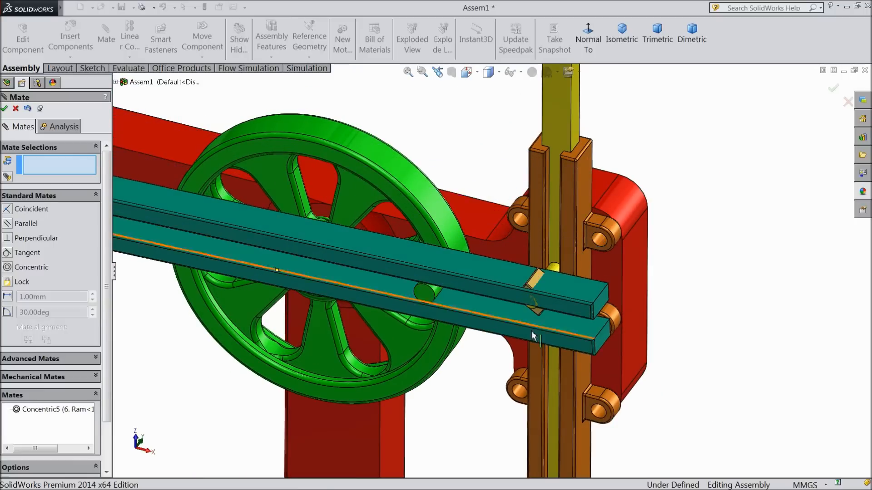
{"action": "scroll", "coordinate": [546, 313], "scroll_direction": "down", "scroll_amount": 5}
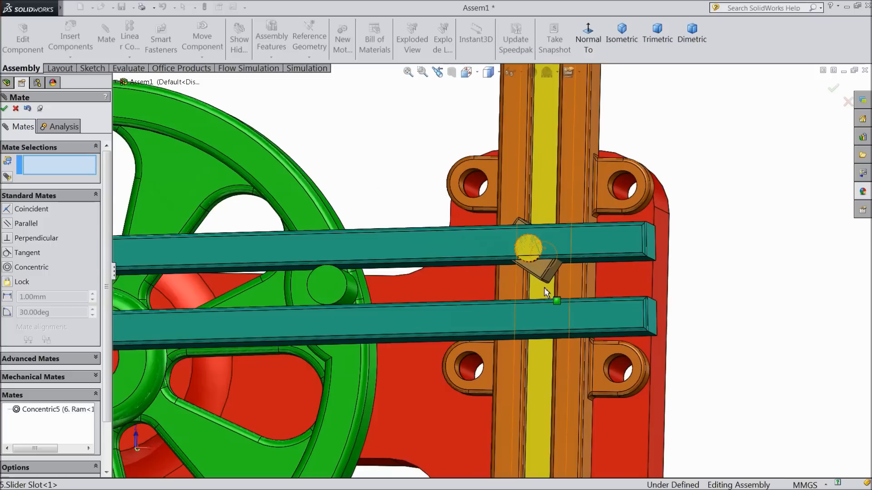
{"action": "left_click", "coordinate": [542, 270]}
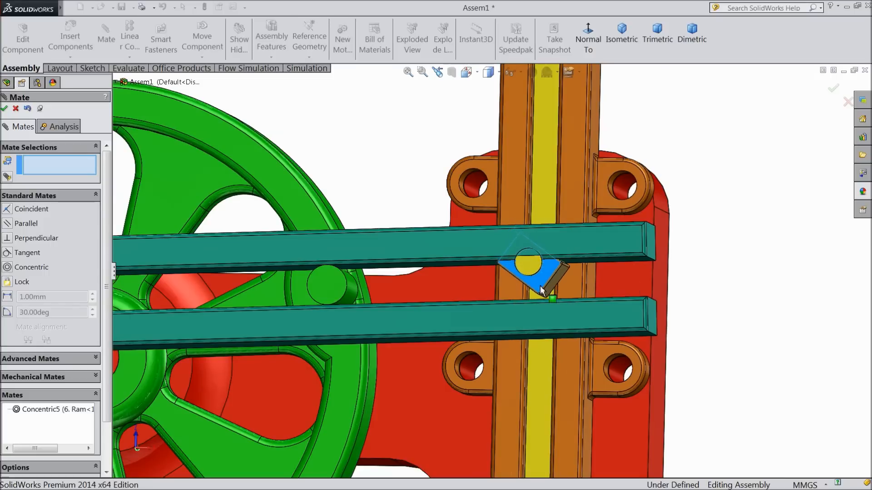
{"action": "mouse_move", "coordinate": [546, 293]}
{"action": "left_mouse_down"}
{"action": "mouse_move", "coordinate": [554, 289]}
{"action": "mouse_move", "coordinate": [541, 288]}
{"action": "left_mouse_up"}
- Add a coincident mate between the slidder's bottom face and the upper face of the slotted lever's lower bar
{"action": "scroll", "coordinate": [523, 295], "scroll_direction": "down", "scroll_amount": 5}
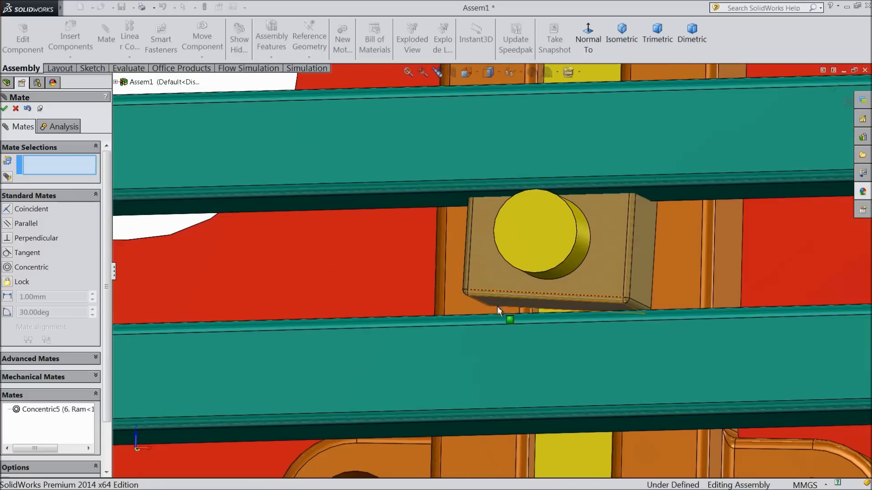
{"action": "left_click", "coordinate": [497, 306]}
{"action": "scroll", "coordinate": [426, 279], "scroll_direction": "up", "scroll_amount": 4}
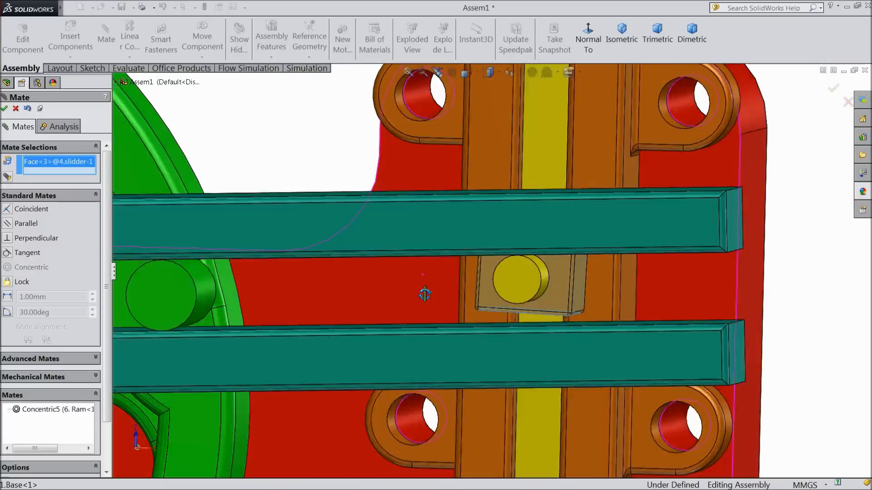
{"action": "middle_click_drag", "start_coordinate": [425, 294], "coordinate": [425, 334]}
{"action": "left_click", "coordinate": [448, 405]}
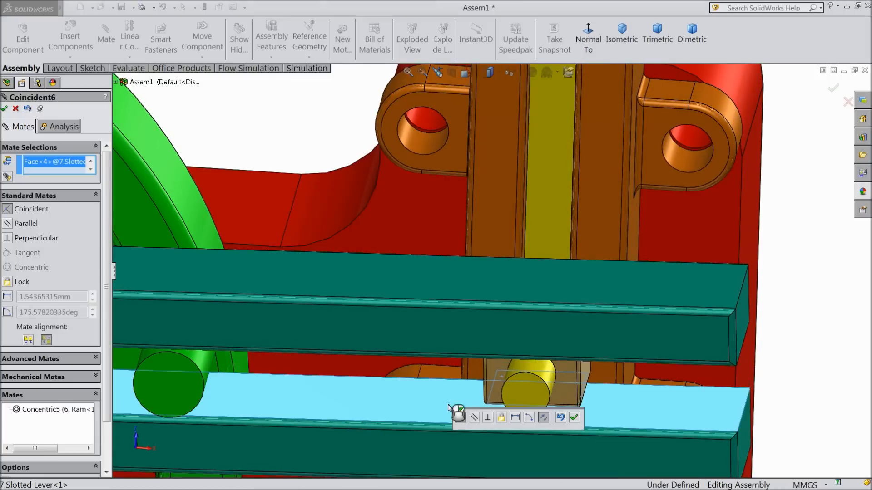
{"action": "left_click", "coordinate": [574, 418]}
- Slide the slidder outward along the ram's pin so it sticks out in front of the slotted lever
{"action": "middle_click_drag", "start_coordinate": [573, 416], "coordinate": [477, 360]}
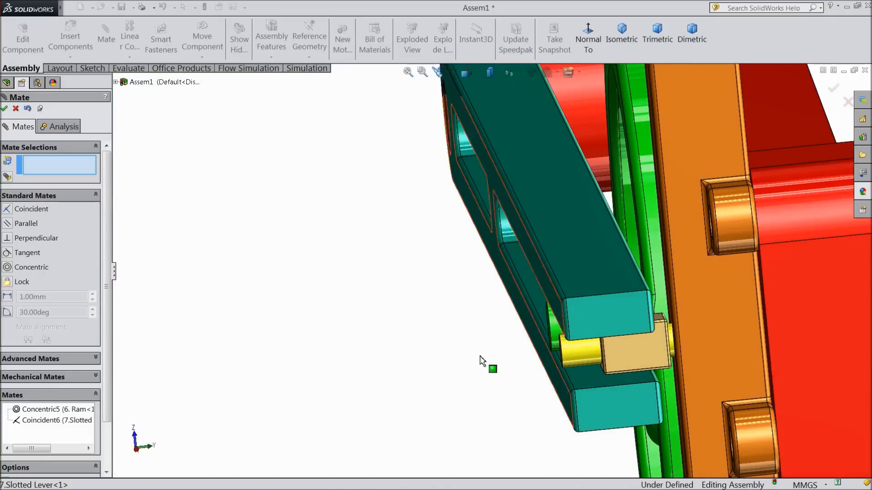
{"action": "left_click_drag", "start_coordinate": [631, 356], "coordinate": [573, 364]}
{"action": "mouse_move", "coordinate": [570, 358]}
{"action": "middle_mouse_down"}
{"action": "mouse_move", "coordinate": [577, 356]}
{"action": "mouse_move", "coordinate": [558, 359]}
{"action": "middle_mouse_up"}
- Set up a Width mate with the slidder's two opposite faces around its hole as the width selections
{"action": "left_click", "coordinate": [64, 197]}
{"action": "left_click", "coordinate": [50, 221]}
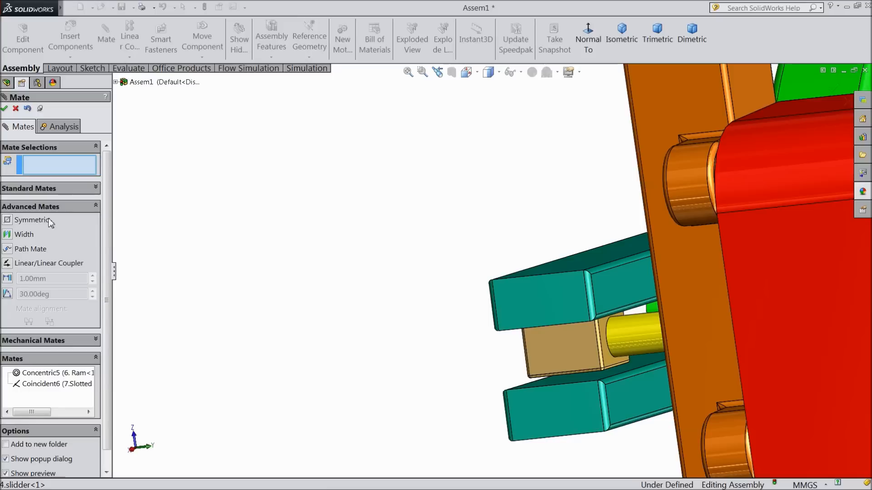
{"action": "left_click", "coordinate": [14, 236]}
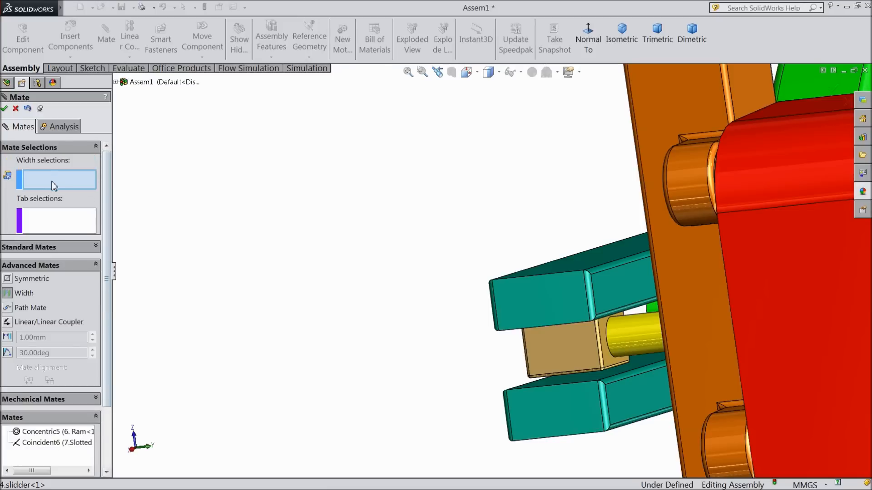
{"action": "scroll", "coordinate": [589, 349], "scroll_direction": "down", "scroll_amount": 3}
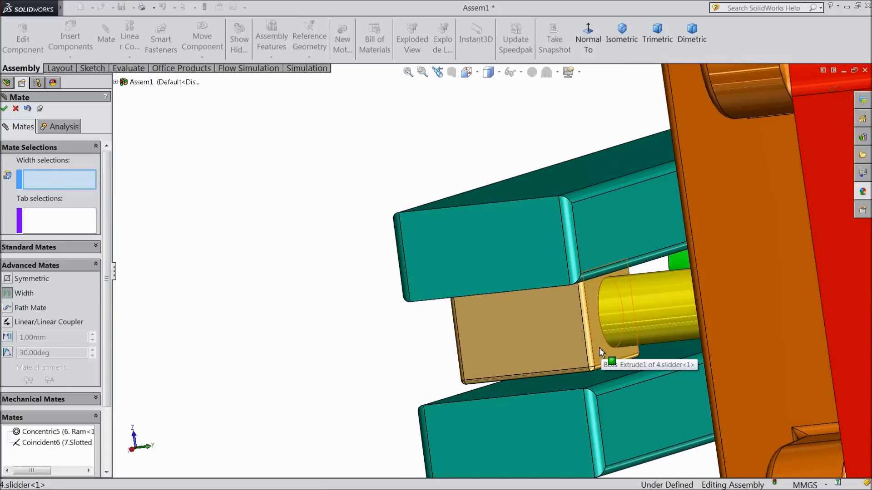
{"action": "left_click", "coordinate": [598, 347]}
{"action": "middle_click_drag", "start_coordinate": [545, 362], "coordinate": [442, 309]}
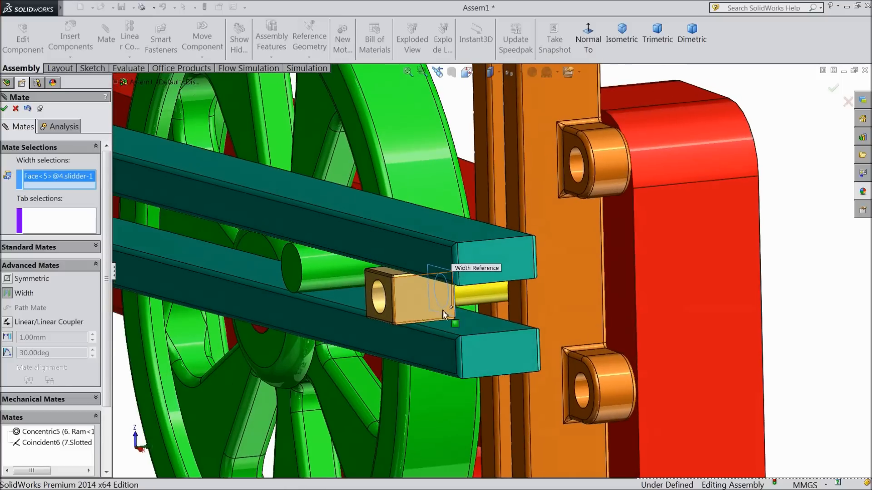
{"action": "left_click", "coordinate": [389, 318]}
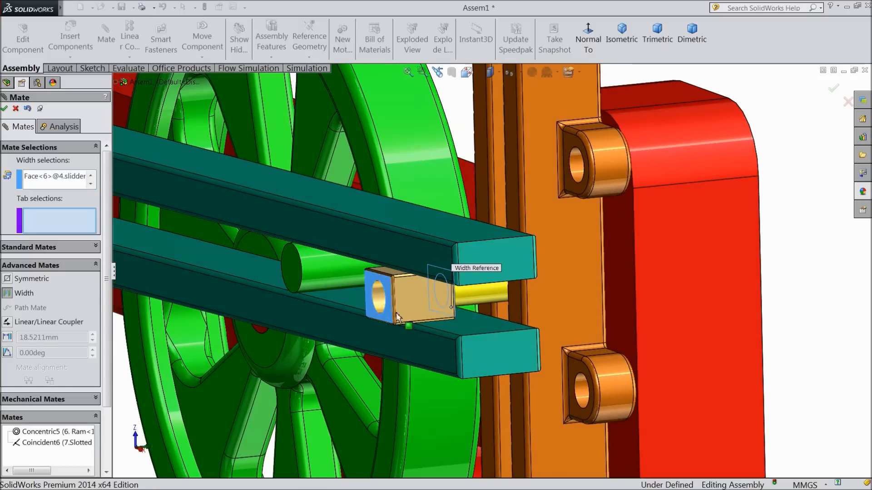
- Use the slotted lever's front and back faces as the tab selections and apply the Width mate
{"action": "left_click", "coordinate": [410, 253]}
{"action": "middle_click_drag", "start_coordinate": [409, 253], "coordinate": [563, 273]}
{"action": "scroll", "coordinate": [563, 273], "scroll_direction": "up", "scroll_amount": 1}
{"action": "scroll", "coordinate": [540, 266], "scroll_direction": "down", "scroll_amount": 4}
{"action": "left_click", "coordinate": [485, 267]}
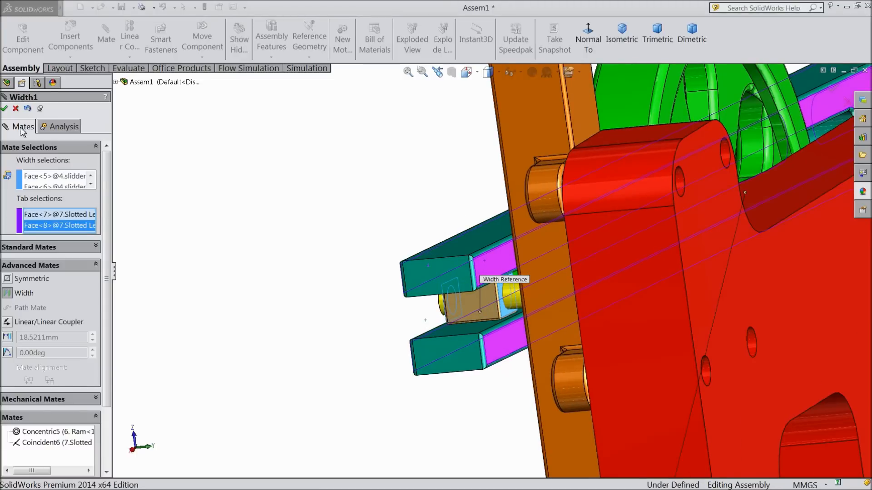
{"action": "left_click", "coordinate": [4, 109]}
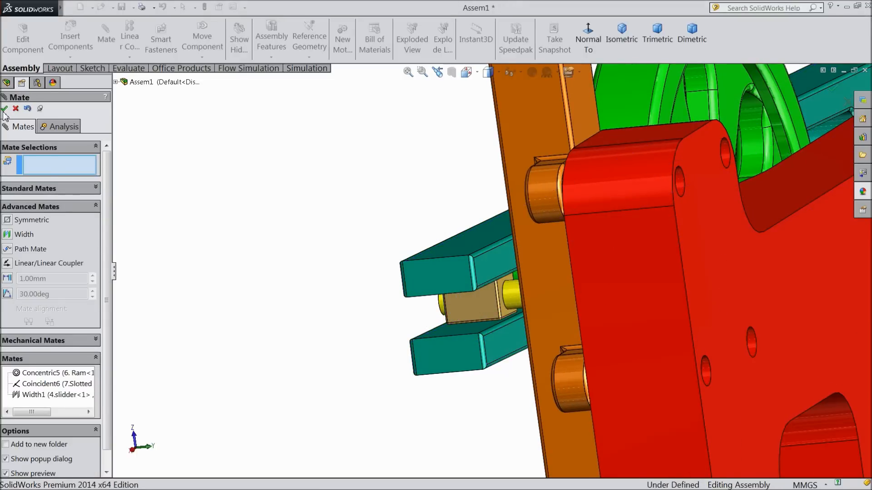
{"action": "left_click", "coordinate": [5, 110]}
- Turn the flywheel by hand to check how its pin moves in the slotted lever
{"action": "scroll", "coordinate": [245, 286], "scroll_direction": "up", "scroll_amount": 8}
{"action": "middle_click_drag", "start_coordinate": [301, 301], "coordinate": [449, 363]}
{"action": "mouse_move", "coordinate": [411, 334]}
{"action": "left_mouse_down"}
{"action": "mouse_move", "coordinate": [370, 308]}
{"action": "mouse_move", "coordinate": [363, 255]}
{"action": "mouse_move", "coordinate": [432, 263]}
{"action": "mouse_move", "coordinate": [382, 272]}
{"action": "mouse_move", "coordinate": [432, 267]}
{"action": "mouse_move", "coordinate": [385, 312]}
{"action": "left_mouse_up"}
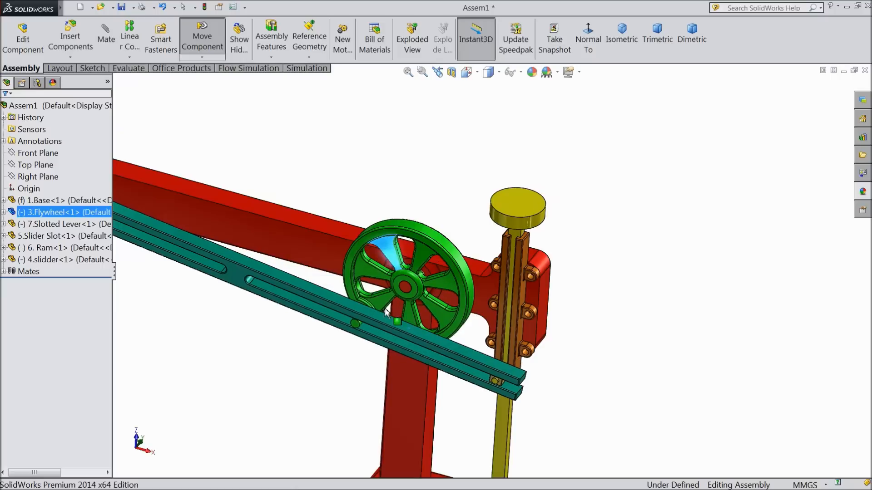
{"action": "scroll", "coordinate": [385, 314], "scroll_direction": "up", "scroll_amount": 3}
{"action": "middle_click_drag", "start_coordinate": [351, 354], "coordinate": [360, 299]}
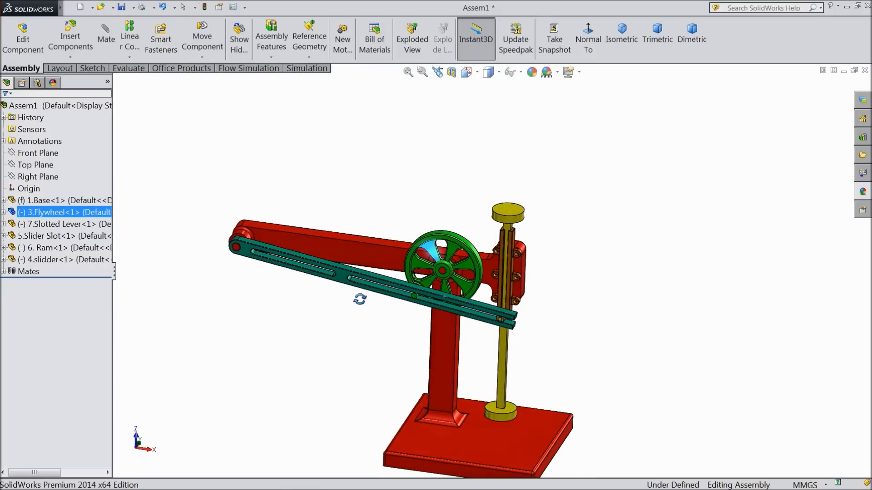
{"action": "scroll", "coordinate": [429, 266], "scroll_direction": "down", "scroll_amount": 3}
{"action": "mouse_move", "coordinate": [397, 254]}
{"action": "left_mouse_down"}
{"action": "mouse_move", "coordinate": [450, 286]}
{"action": "mouse_move", "coordinate": [468, 254]}
{"action": "mouse_move", "coordinate": [400, 308]}
{"action": "mouse_move", "coordinate": [460, 232]}
{"action": "mouse_move", "coordinate": [389, 247]}
{"action": "mouse_move", "coordinate": [418, 229]}
{"action": "mouse_move", "coordinate": [453, 253]}
{"action": "mouse_move", "coordinate": [383, 245]}
{"action": "mouse_move", "coordinate": [421, 292]}
{"action": "mouse_move", "coordinate": [406, 270]}
{"action": "left_mouse_up"}
{"action": "left_click", "coordinate": [207, 133]}
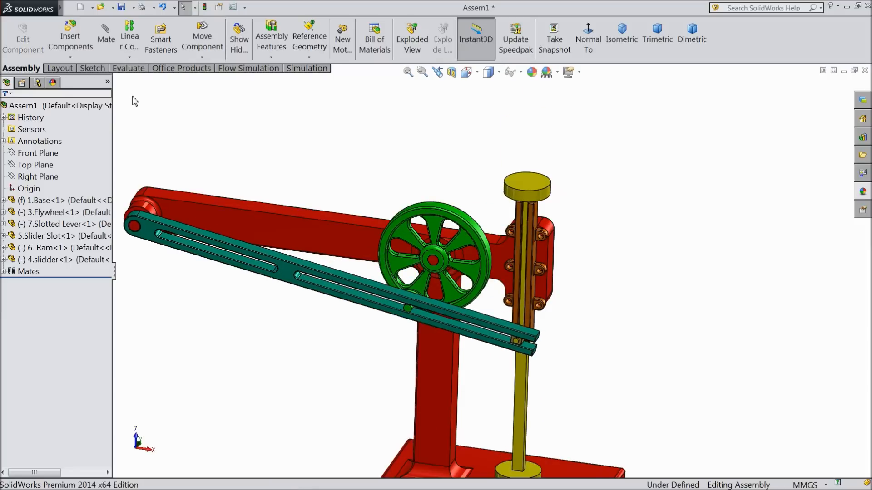
- Insert the parts 8.Bolt and 9.M8 NUT and place them beside the slider slot
{"action": "left_click", "coordinate": [69, 44]}
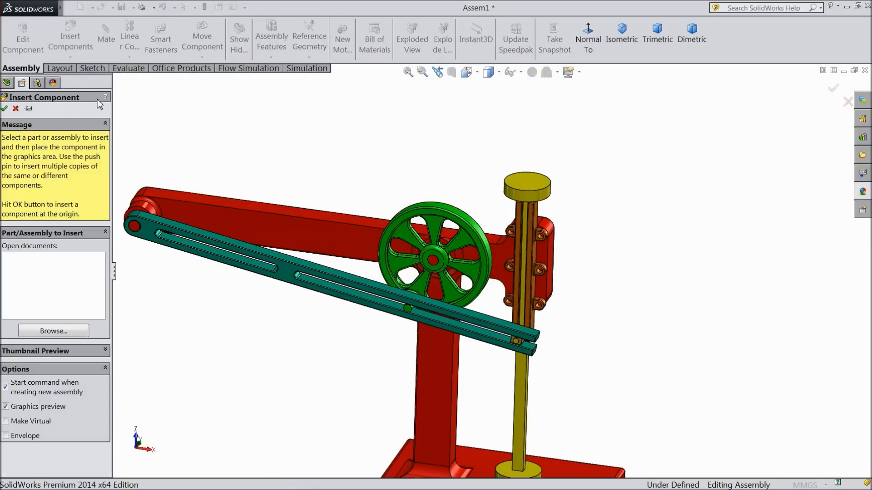
{"action": "left_click", "coordinate": [48, 335]}
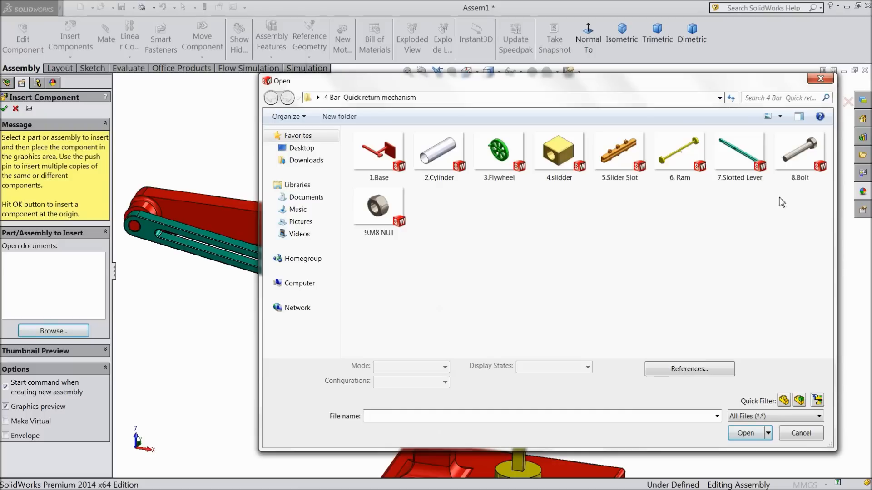
{"action": "left_click", "coordinate": [795, 167]}
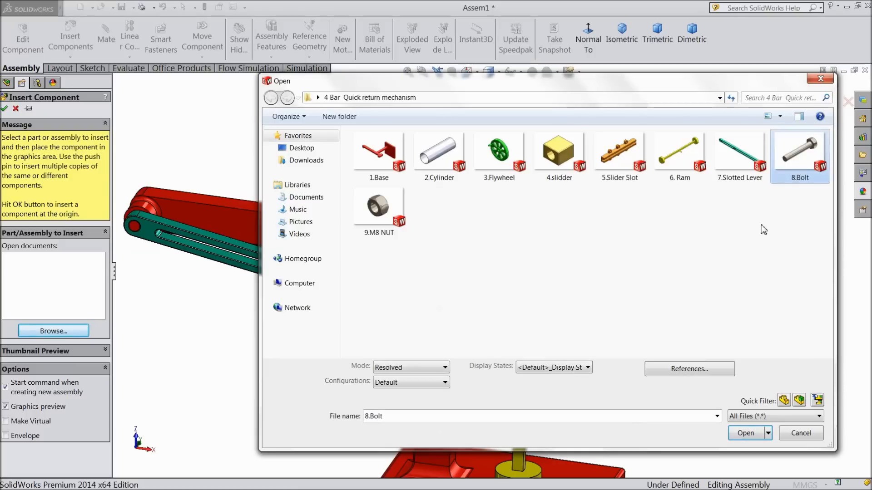
{"action": "left_click", "coordinate": [375, 209], "text": "ctrl"}
{"action": "left_click", "coordinate": [745, 440]}
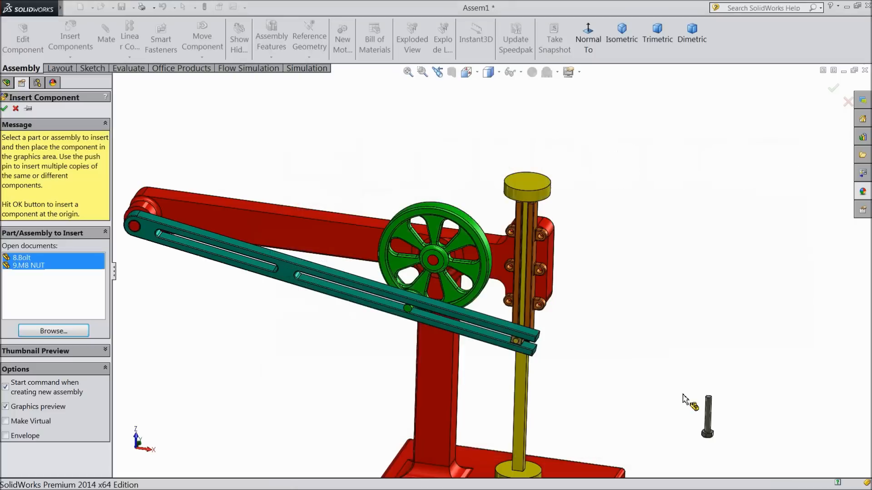
{"action": "left_click", "coordinate": [568, 267]}
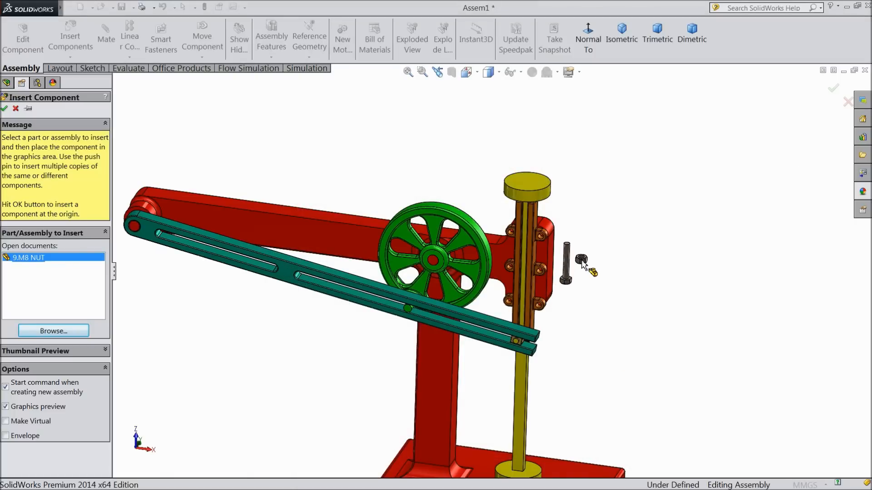
{"action": "left_click", "coordinate": [582, 261]}
- Add a concentric mate between the slider slot's upper outer lug hole and the bolt's shank
{"action": "scroll", "coordinate": [486, 242], "scroll_direction": "down", "scroll_amount": 8}
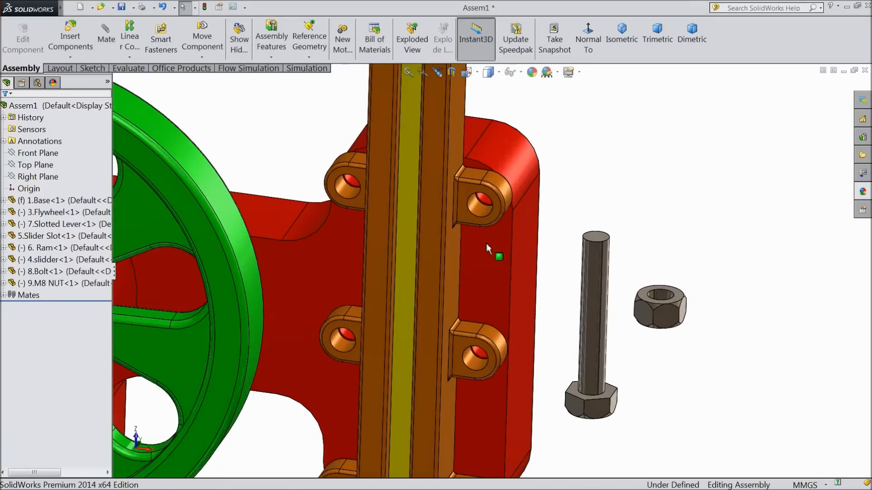
{"action": "left_click", "coordinate": [479, 199]}
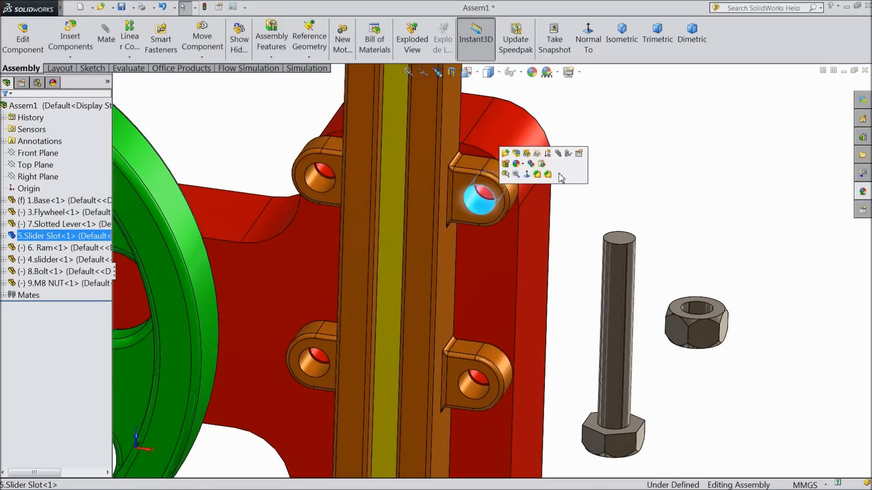
{"action": "left_click", "coordinate": [558, 154]}
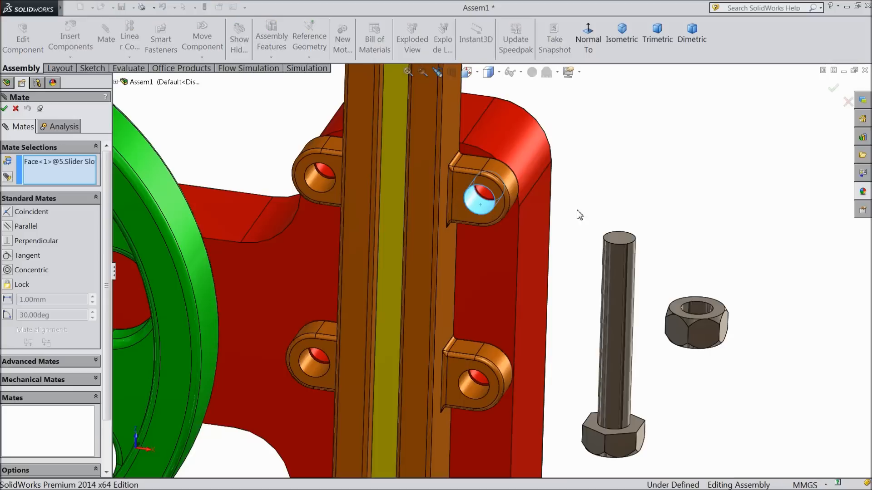
{"action": "left_click", "coordinate": [619, 283]}
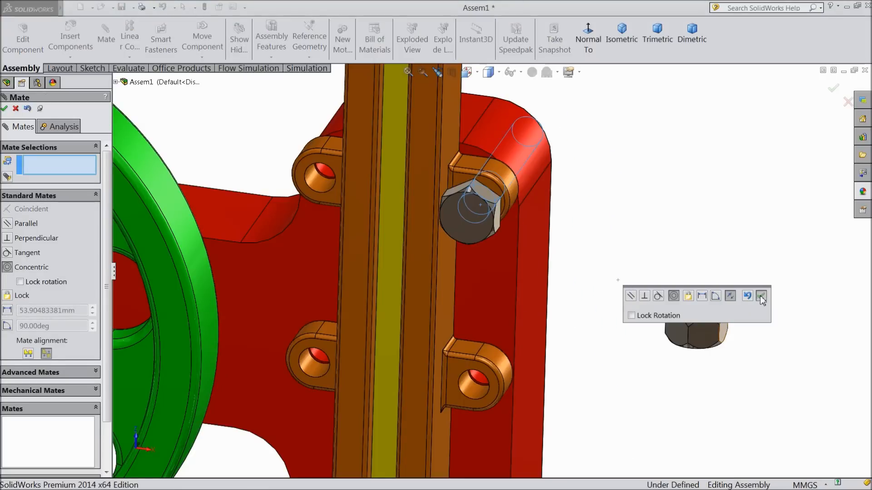
{"action": "left_click", "coordinate": [760, 295]}
- Add a coincident mate between the underside of the bolt head and the front face of the slider slot's lug
{"action": "scroll", "coordinate": [626, 242], "scroll_direction": "up", "scroll_amount": 5}
{"action": "middle_click_drag", "start_coordinate": [627, 241], "coordinate": [533, 267]}
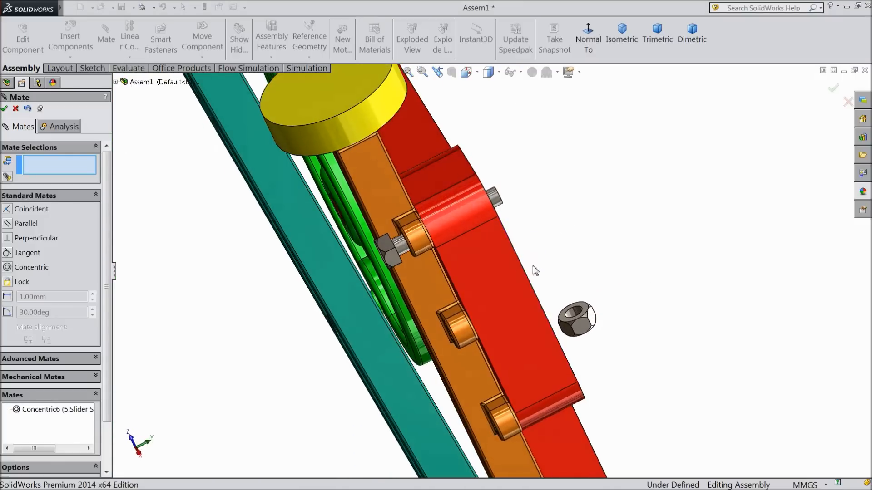
{"action": "scroll", "coordinate": [424, 247], "scroll_direction": "down", "scroll_amount": 5}
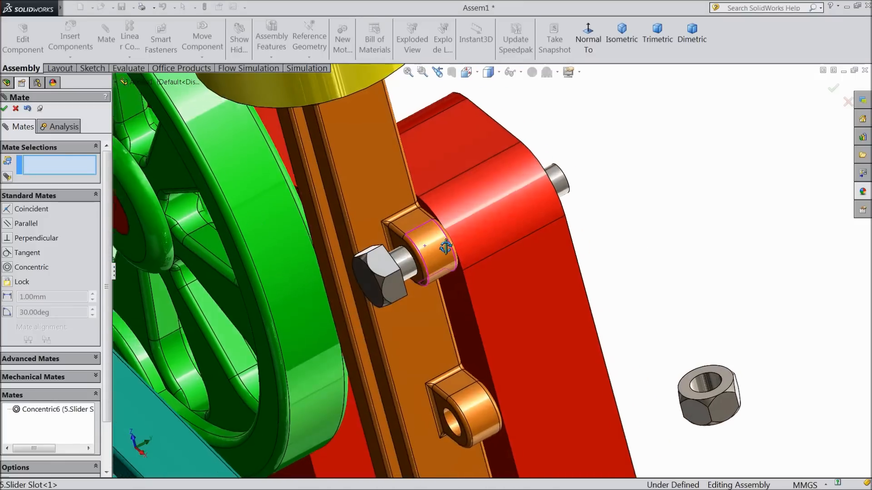
{"action": "middle_click_drag", "start_coordinate": [445, 247], "coordinate": [406, 258]}
{"action": "scroll", "coordinate": [406, 258], "scroll_direction": "down", "scroll_amount": 5}
{"action": "left_click", "coordinate": [402, 254]}
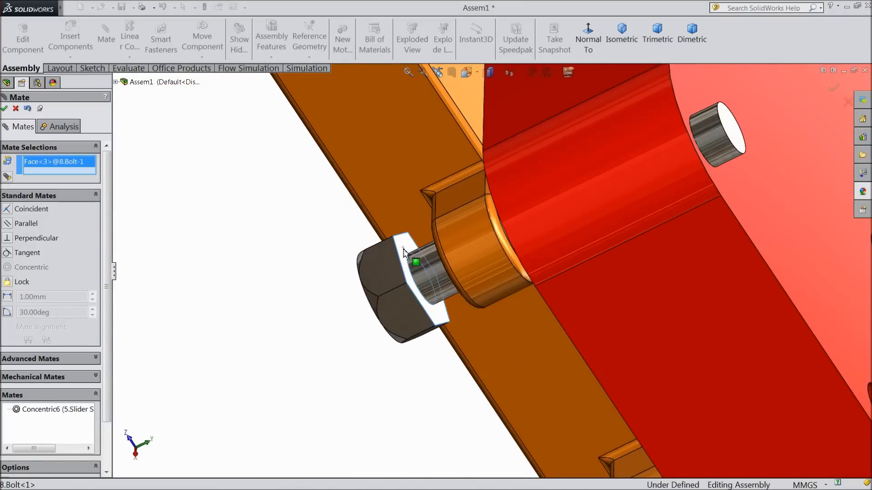
{"action": "middle_click_drag", "start_coordinate": [405, 254], "coordinate": [496, 249]}
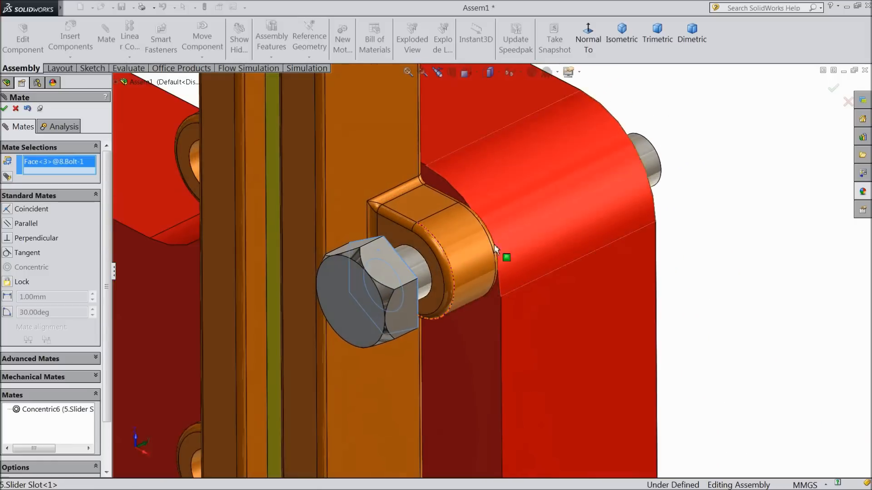
{"action": "left_click", "coordinate": [405, 239]}
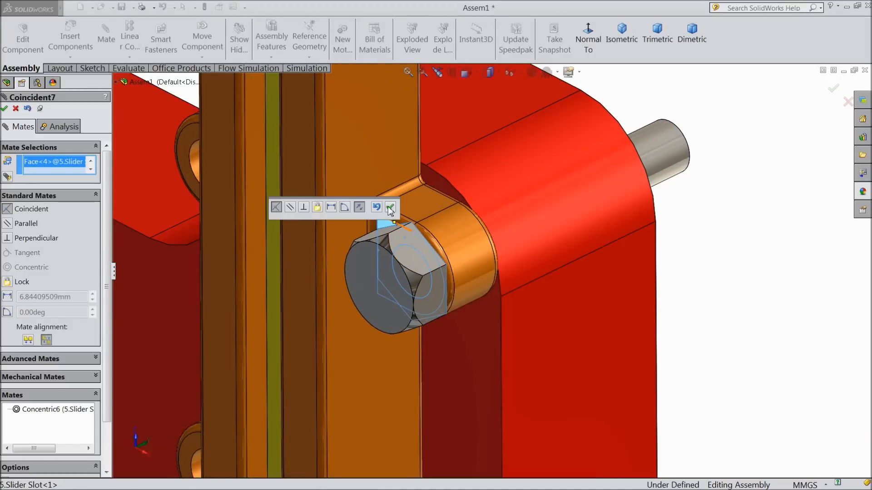
{"action": "left_click", "coordinate": [390, 210]}
- Bring the nut close to the bolt's free end and add a concentric mate between its hole and the bolt's shank
{"action": "scroll", "coordinate": [449, 262], "scroll_direction": "up", "scroll_amount": 5}
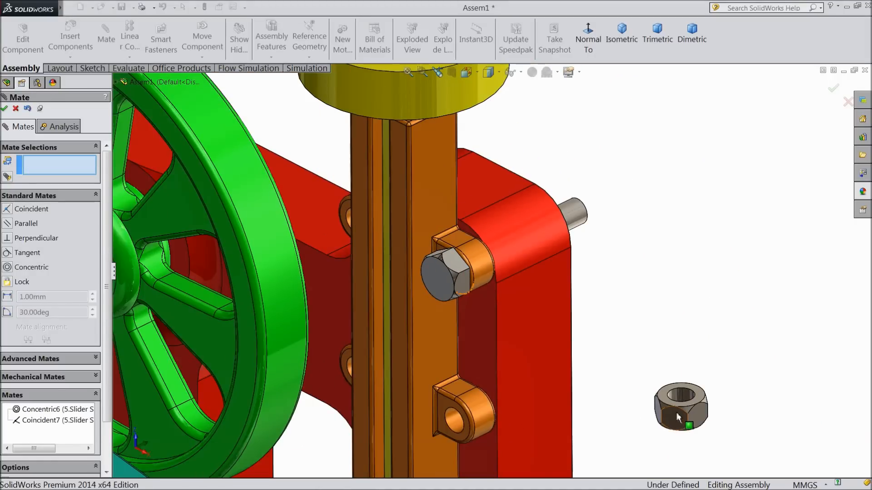
{"action": "left_click_drag", "start_coordinate": [677, 413], "coordinate": [629, 240]}
{"action": "scroll", "coordinate": [599, 234], "scroll_direction": "down", "scroll_amount": 3}
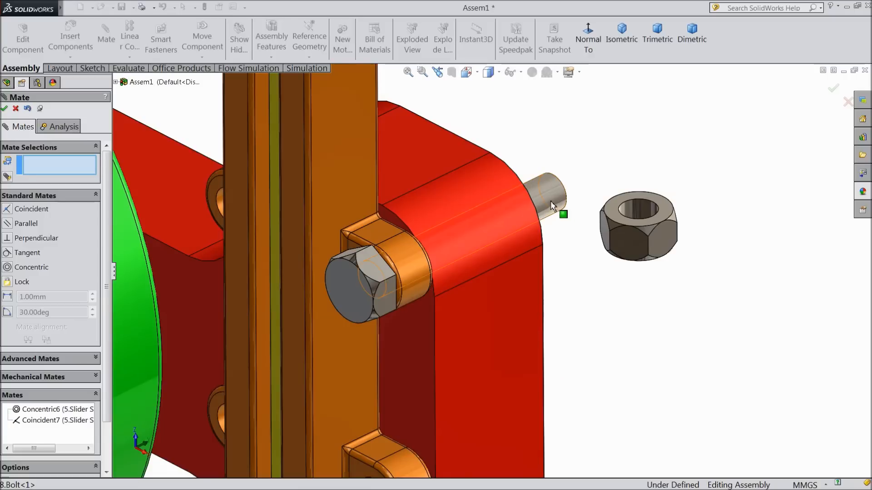
{"action": "left_click", "coordinate": [551, 201]}
{"action": "left_click", "coordinate": [635, 217]}
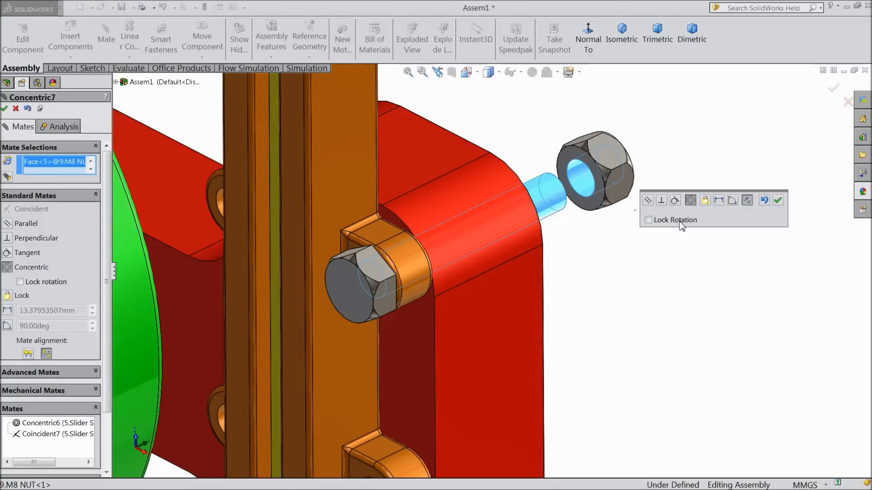
{"action": "left_click", "coordinate": [777, 201]}
- Add a coincident mate between the nut's inner face and the base's back face, and finish mating
{"action": "left_click", "coordinate": [599, 181]}
{"action": "middle_click_drag", "start_coordinate": [599, 182], "coordinate": [579, 251]}
{"action": "left_click", "coordinate": [572, 251]}
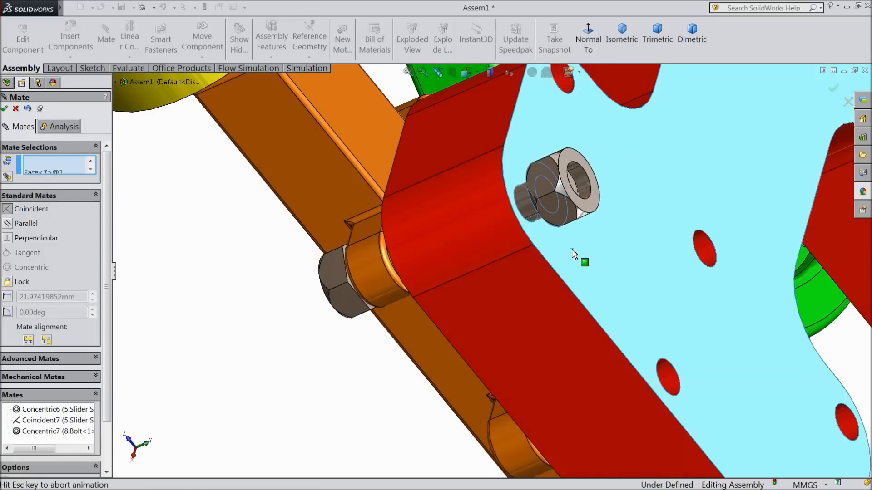
{"action": "left_click", "coordinate": [698, 218]}
{"action": "scroll", "coordinate": [565, 261], "scroll_direction": "up", "scroll_amount": 3}
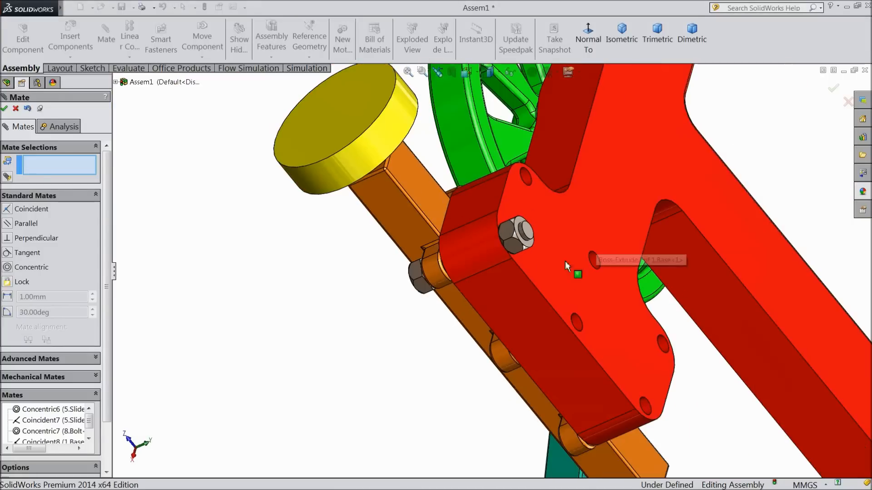
{"action": "middle_click_drag", "start_coordinate": [521, 264], "coordinate": [521, 290]}
{"action": "scroll", "coordinate": [482, 371], "scroll_direction": "down", "scroll_amount": 2}
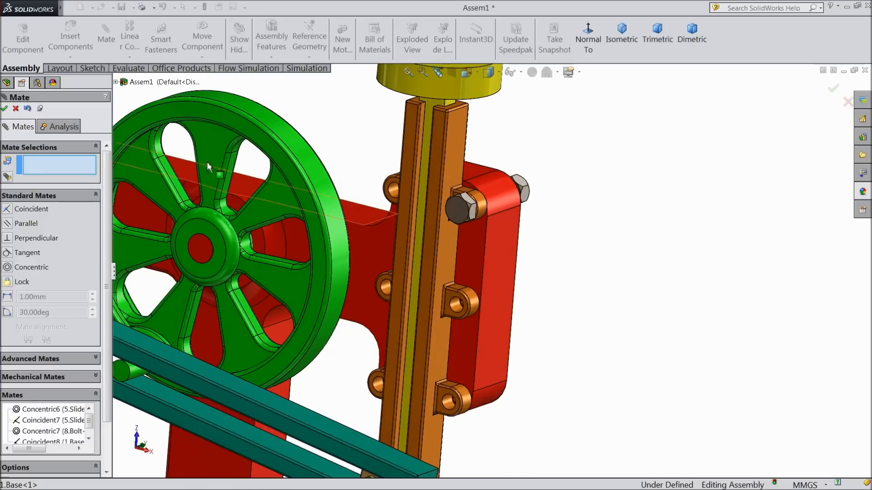
{"action": "left_click", "coordinate": [4, 108]}
- Start a linear component pattern using the base flange's vertical front edge for Direction 1 and its top front edge for Direction 2
{"action": "left_click", "coordinate": [129, 58]}
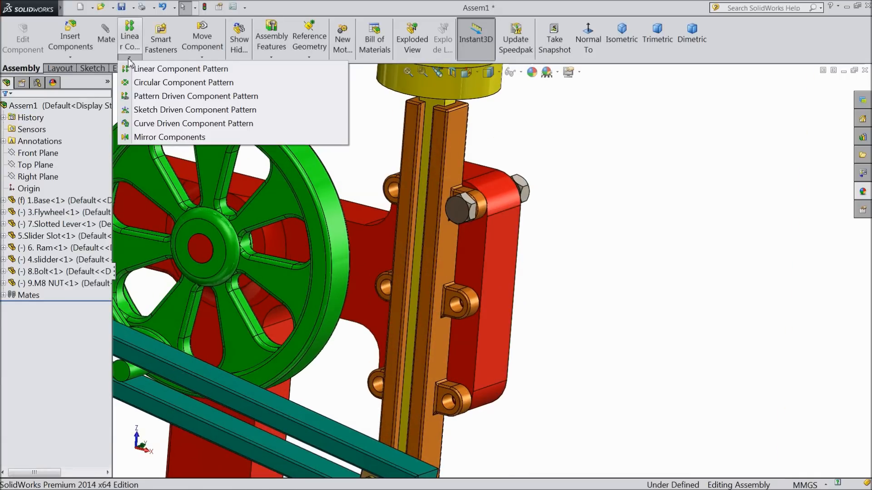
{"action": "left_click", "coordinate": [142, 72]}
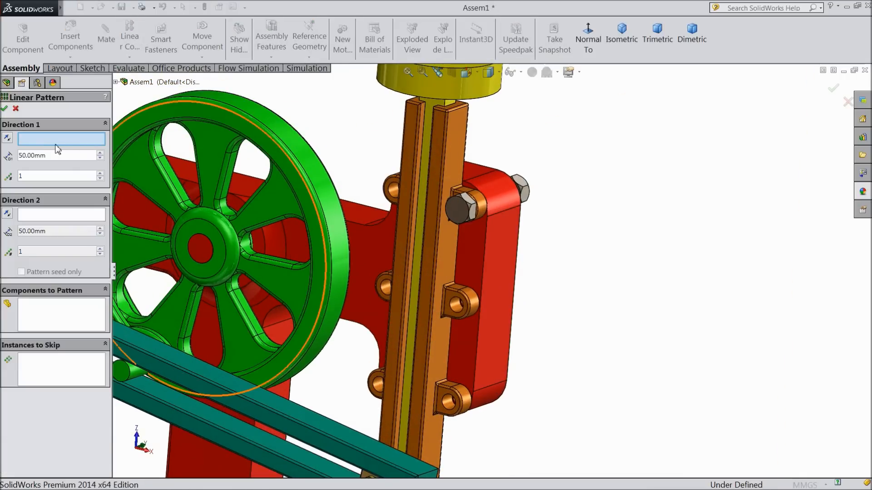
{"action": "left_click", "coordinate": [487, 271]}
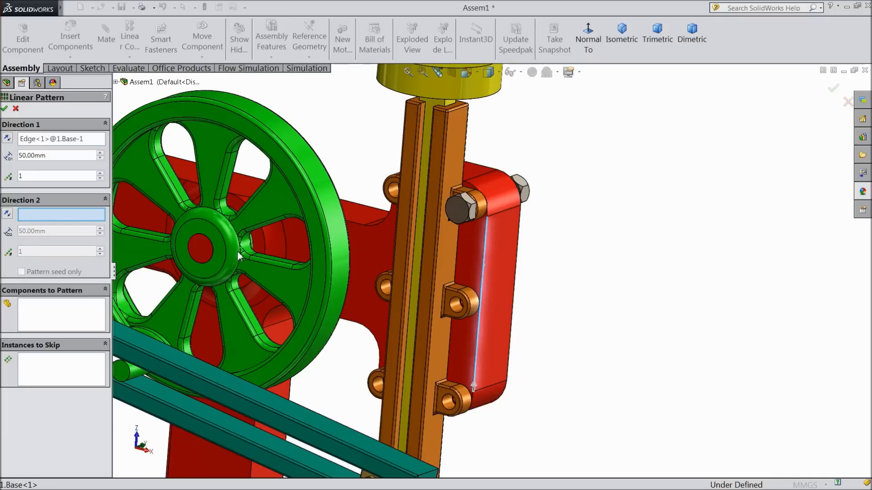
{"action": "scroll", "coordinate": [471, 191], "scroll_direction": "down", "scroll_amount": 10}
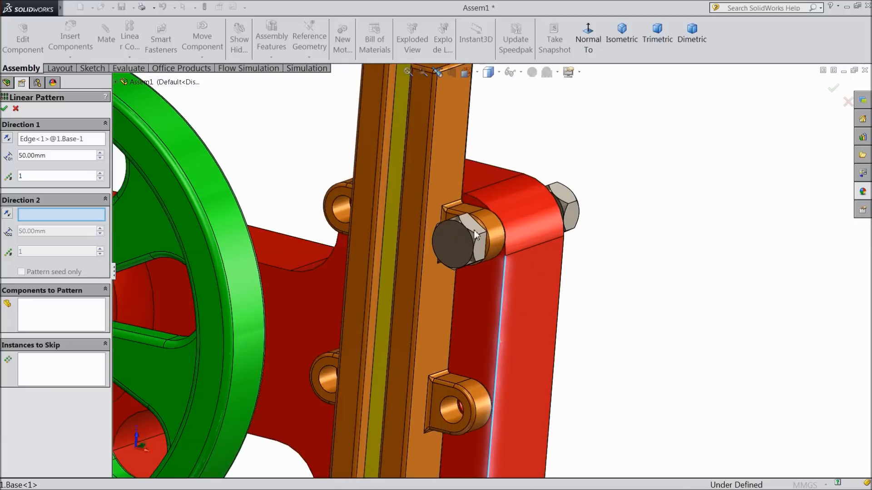
{"action": "scroll", "coordinate": [489, 200], "scroll_direction": "down", "scroll_amount": 3}
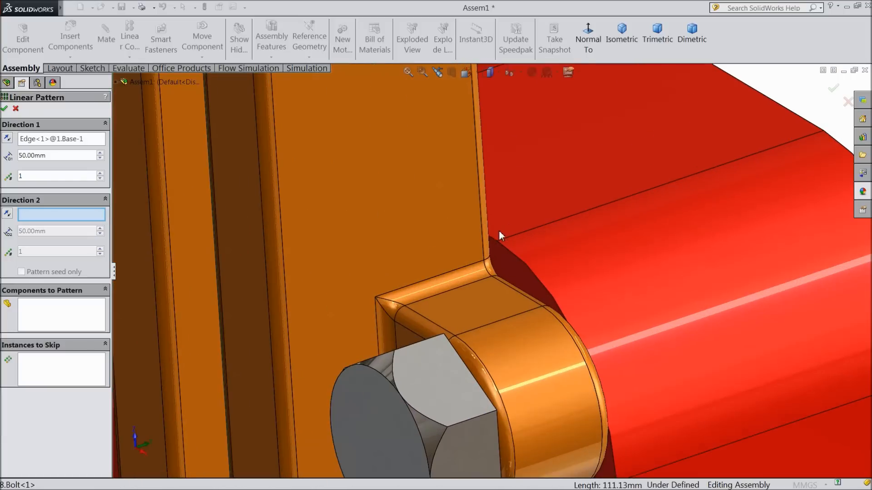
{"action": "left_click", "coordinate": [492, 240]}
{"action": "scroll", "coordinate": [492, 237], "scroll_direction": "up", "scroll_amount": 10}
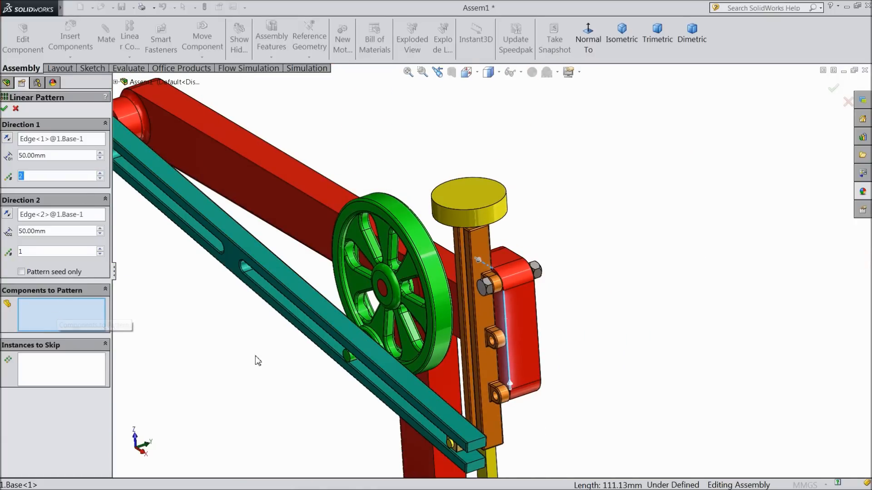
- Choose the bolt and the M8 nut as the components to pattern
{"action": "scroll", "coordinate": [399, 396], "scroll_direction": "down", "scroll_amount": 3}
{"action": "scroll", "coordinate": [538, 282], "scroll_direction": "down", "scroll_amount": 2}
{"action": "left_click", "coordinate": [508, 207]}
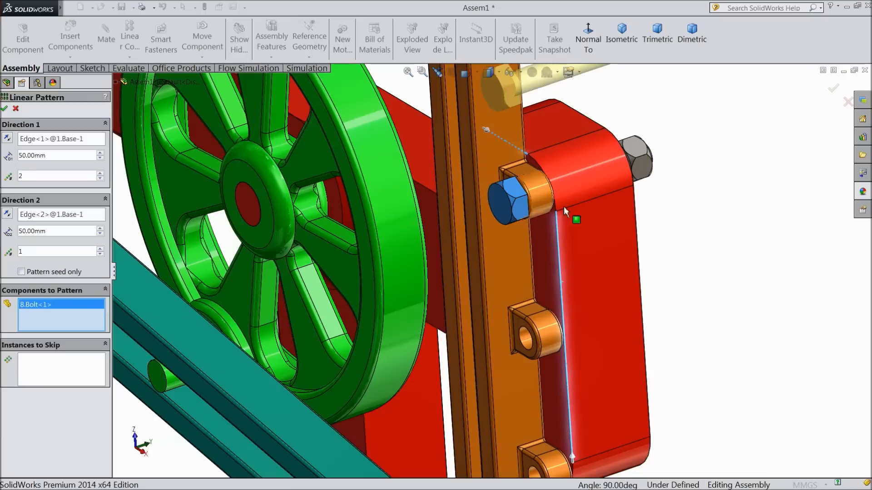
{"action": "left_click", "coordinate": [644, 178]}
{"action": "scroll", "coordinate": [649, 182], "scroll_direction": "up", "scroll_amount": 3}
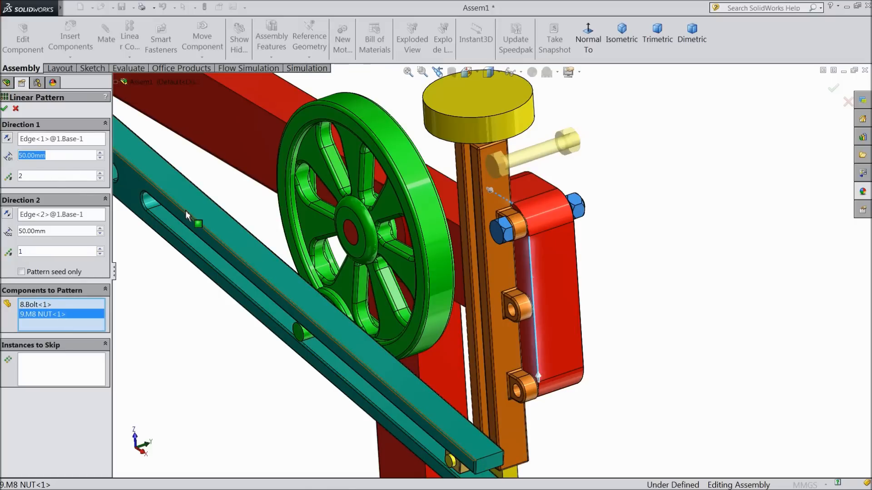
- Try a 41 mm spacing for Direction 1, and return it to 50 mm
{"action": "type", "text": "41"}
{"action": "key", "text": "Return"}
{"action": "middle_click_drag", "start_coordinate": [188, 351], "coordinate": [247, 331]}
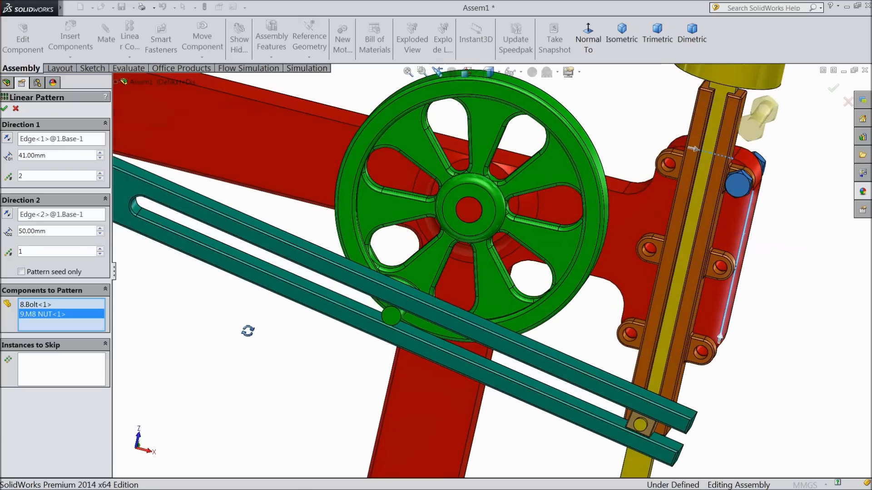
{"action": "scroll", "coordinate": [671, 234], "scroll_direction": "up", "scroll_amount": 2}
{"action": "scroll", "coordinate": [721, 194], "scroll_direction": "down", "scroll_amount": 1}
{"action": "scroll", "coordinate": [669, 193], "scroll_direction": "down", "scroll_amount": 4}
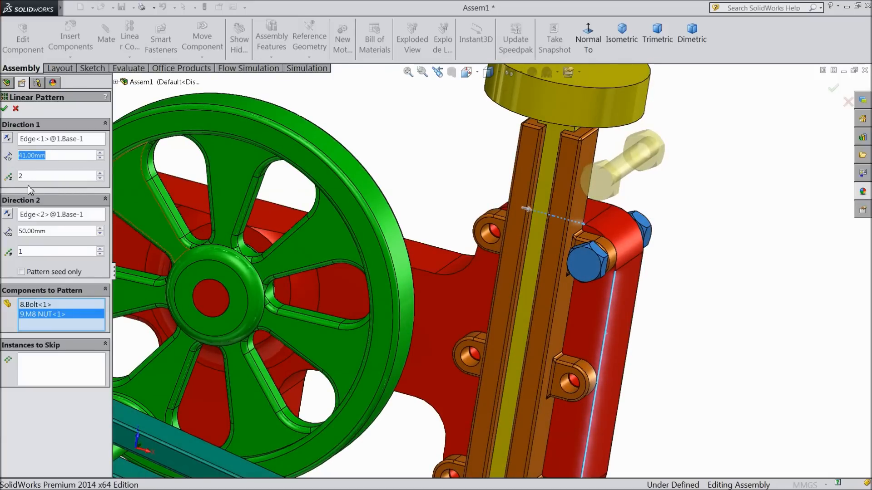
{"action": "type", "text": "50"}
{"action": "key", "text": "Return"}
{"action": "scroll", "coordinate": [447, 198], "scroll_direction": "up", "scroll_amount": 2}
{"action": "scroll", "coordinate": [447, 198], "scroll_direction": "up", "scroll_amount": 2}
{"action": "scroll", "coordinate": [440, 244], "scroll_direction": "up", "scroll_amount": 3}
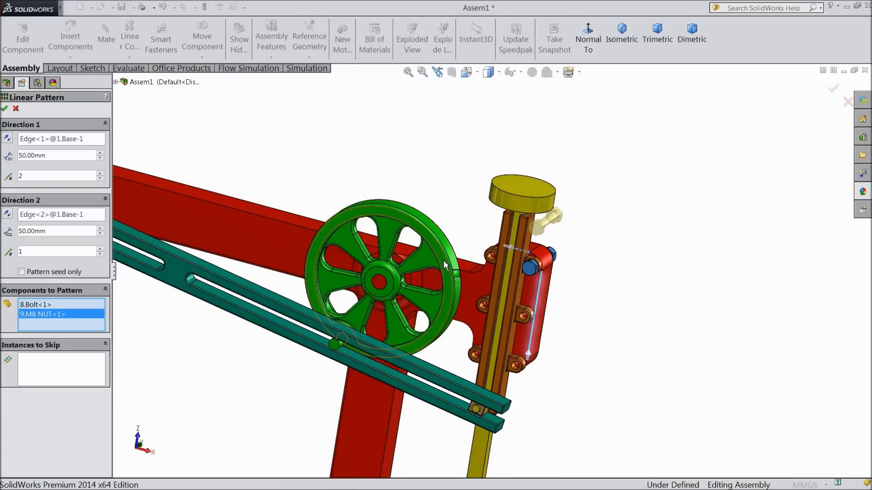
- Set Direction 2 to 2 instances and the Direction 1 spacing to 41 mm
{"action": "left_click", "coordinate": [100, 249]}
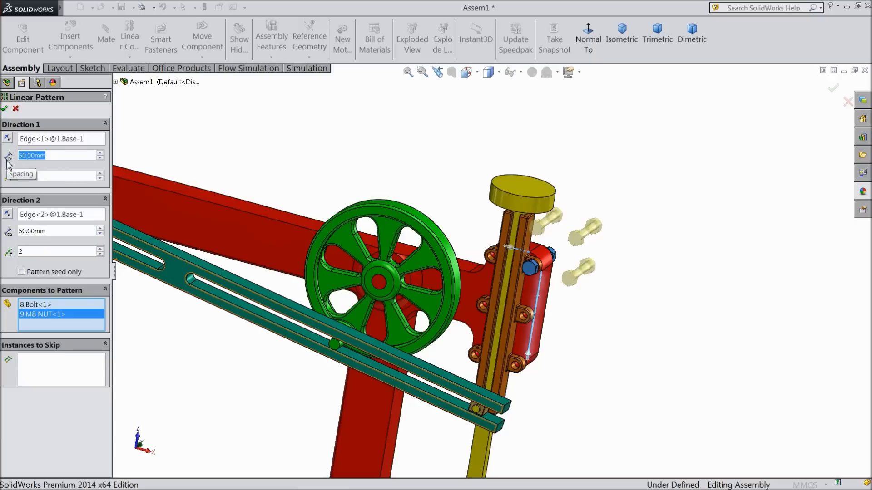
{"action": "type", "text": "41"}
{"action": "key", "text": "Return"}
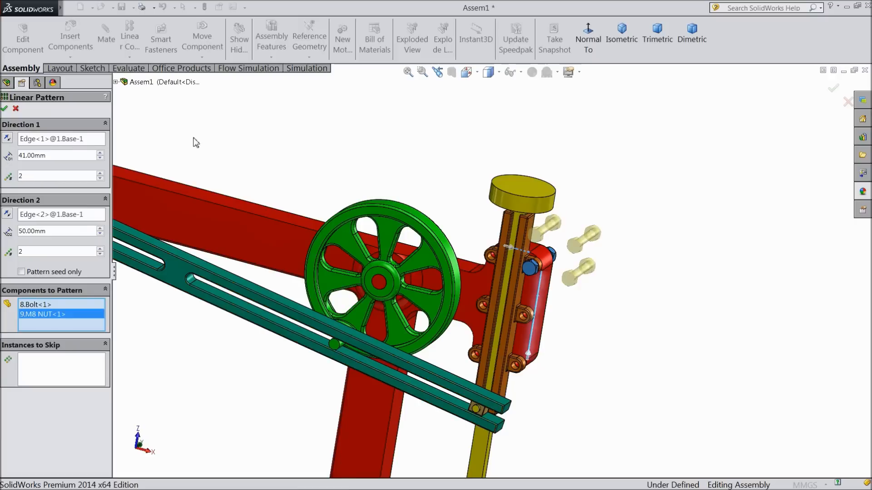
- Reverse Direction 1 so the copies run down the flange, and set its spacing to 50 mm
{"action": "left_click", "coordinate": [7, 141]}
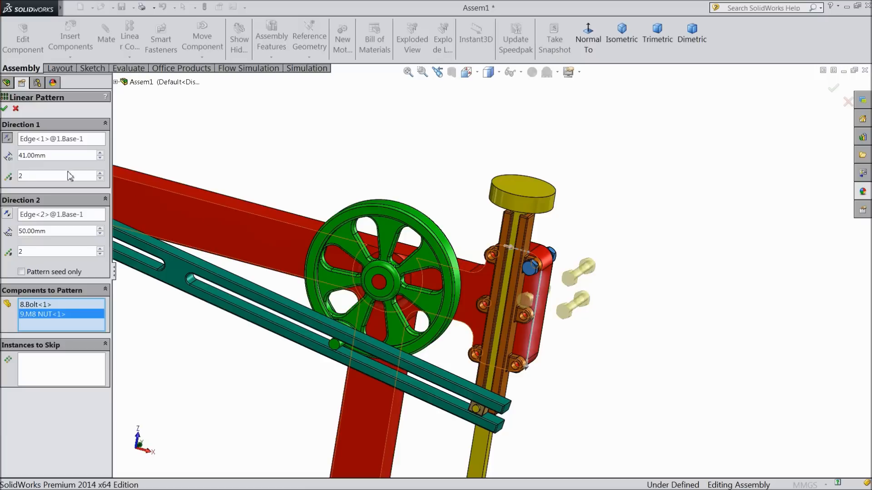
{"action": "type", "text": "50"}
{"action": "key", "text": "Return"}
{"action": "middle_click_drag", "start_coordinate": [372, 251], "coordinate": [406, 179]}
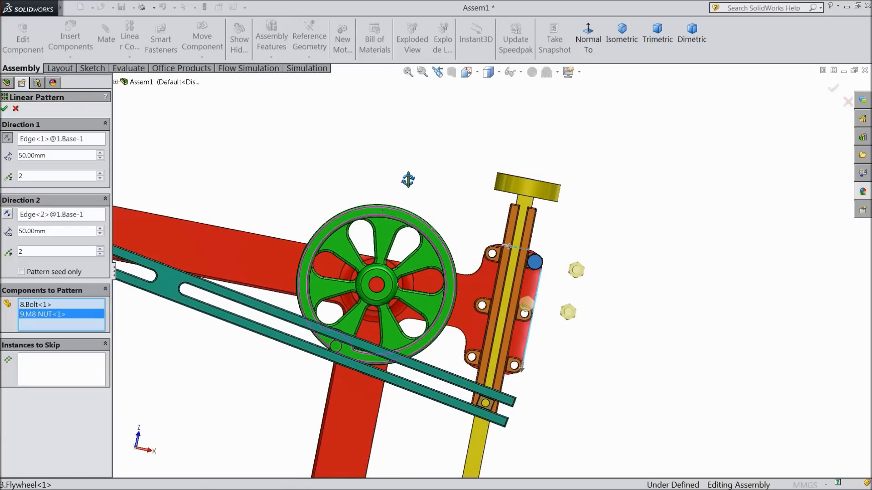
{"action": "scroll", "coordinate": [501, 273], "scroll_direction": "down", "scroll_amount": 4}
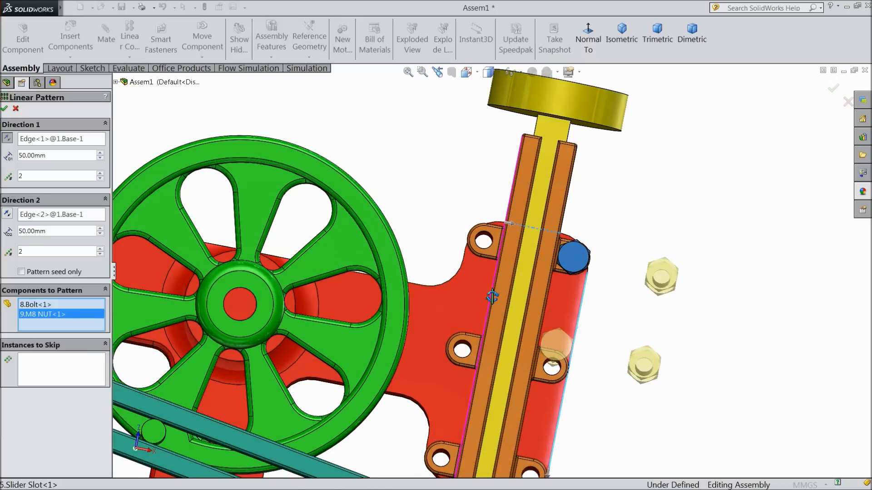
{"action": "middle_click_drag", "start_coordinate": [492, 299], "coordinate": [492, 302]}
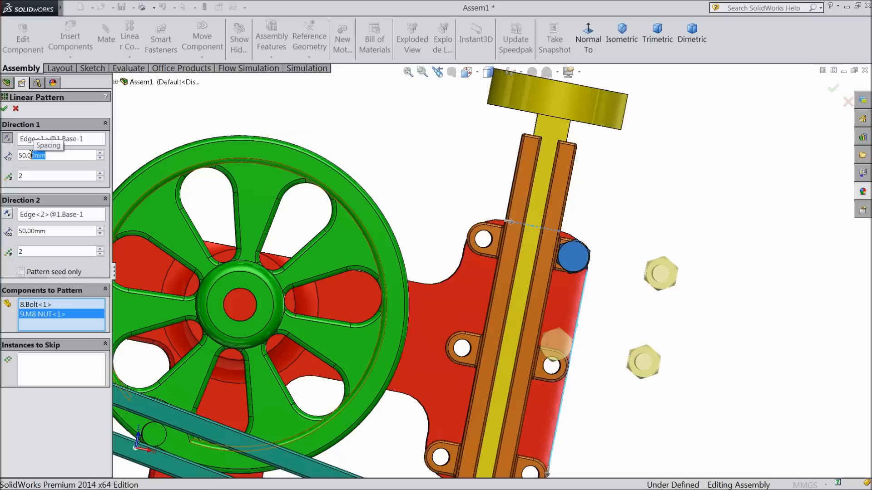
- Reverse Direction 2 toward the opposite lugs, and set the Direction 1 spacing to 61.5 mm after trying 41 mm
{"action": "left_click", "coordinate": [6, 217]}
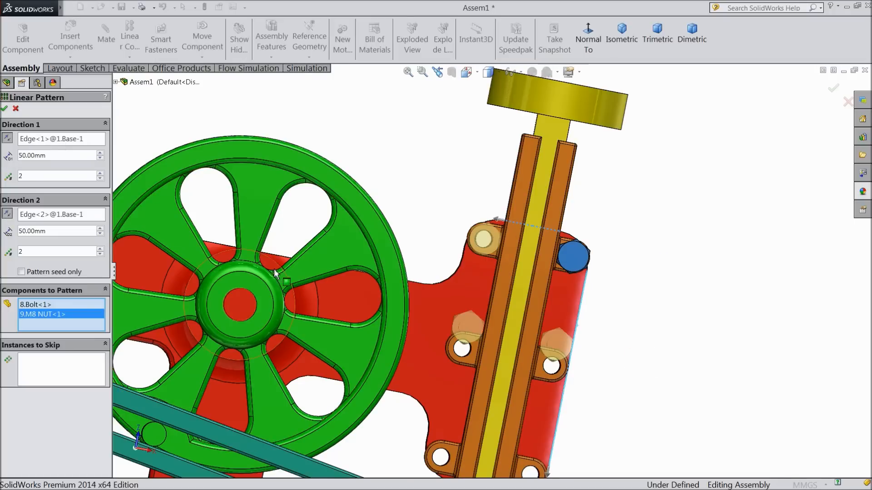
{"action": "scroll", "coordinate": [258, 269], "scroll_direction": "up", "scroll_amount": 2}
{"action": "mouse_move", "coordinate": [373, 191]}
{"action": "middle_mouse_down"}
{"action": "mouse_move", "coordinate": [424, 223]}
{"action": "mouse_move", "coordinate": [375, 200]}
{"action": "mouse_move", "coordinate": [376, 189]}
{"action": "middle_mouse_up"}
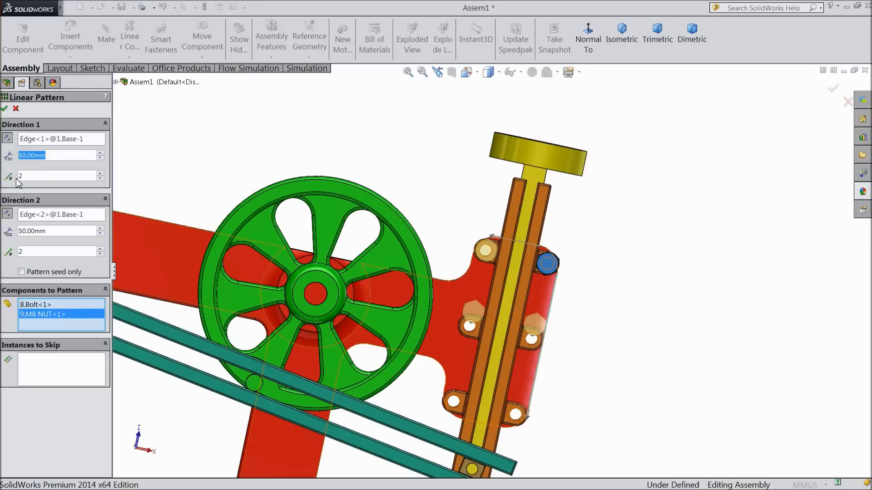
{"action": "type", "text": "41"}
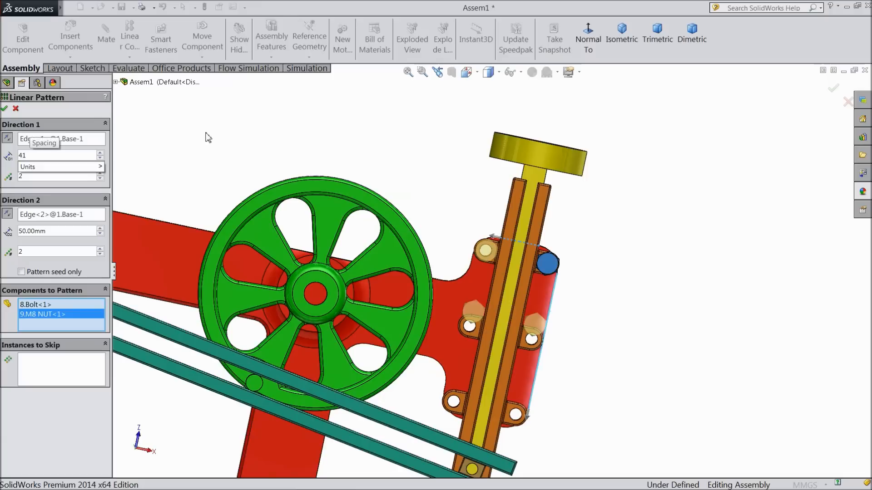
{"action": "key", "text": "Return"}
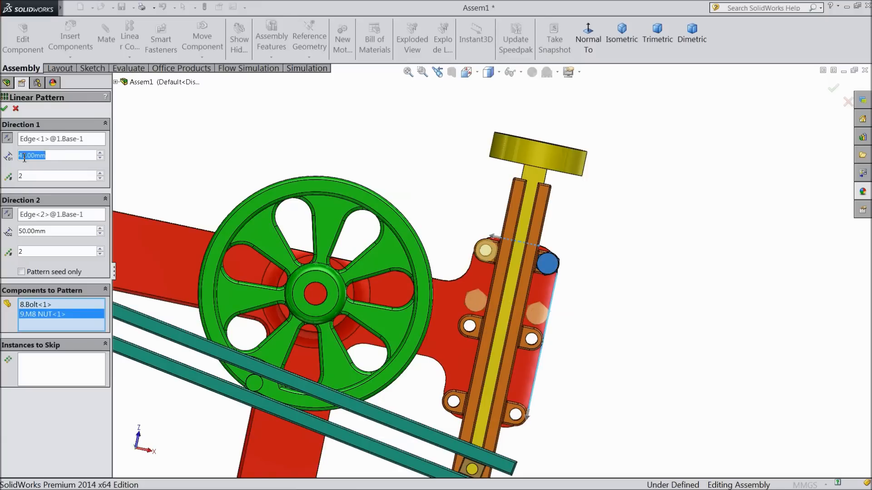
{"action": "type", "text": "61."}
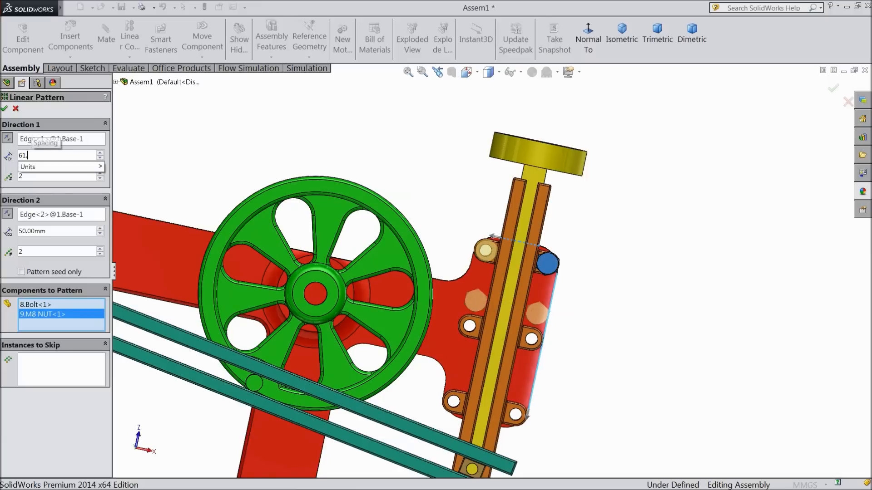
{"action": "type", "text": "5"}
{"action": "key", "text": "Return"}
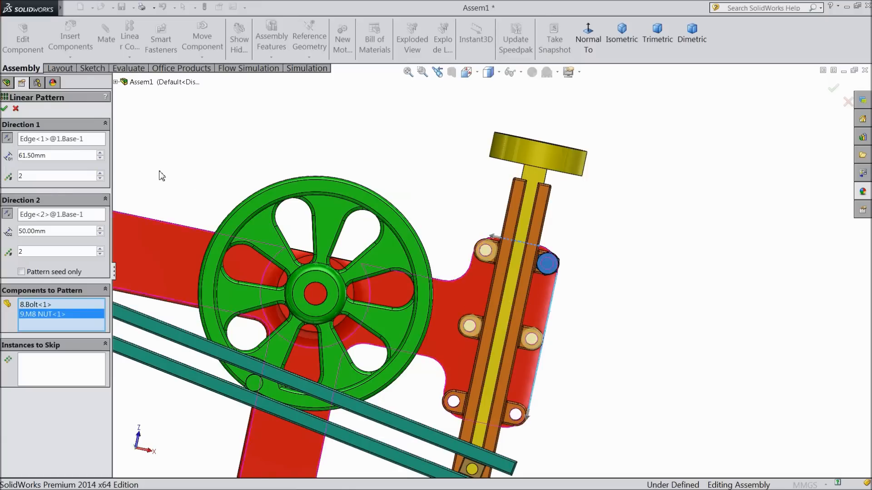
- Raise Direction 1 to 3 instances and accept the bolt and nut pattern
{"action": "scroll", "coordinate": [468, 325], "scroll_direction": "down", "scroll_amount": 5}
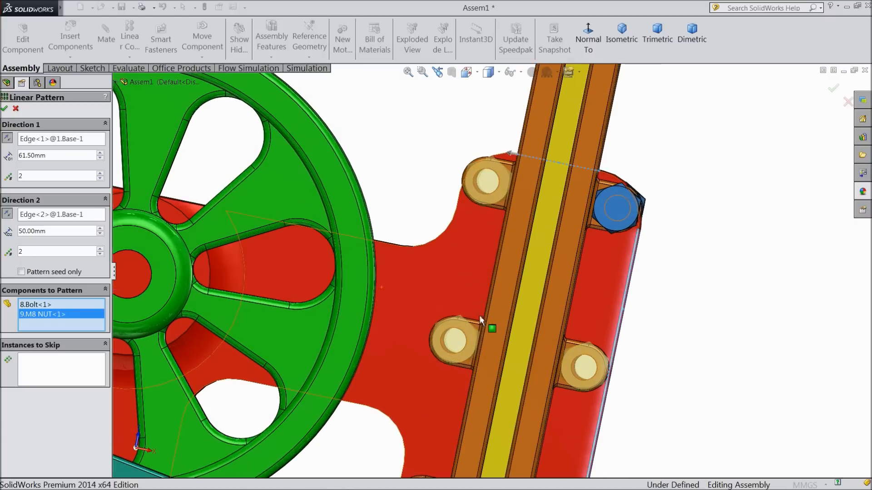
{"action": "middle_click_drag", "start_coordinate": [465, 233], "coordinate": [465, 233]}
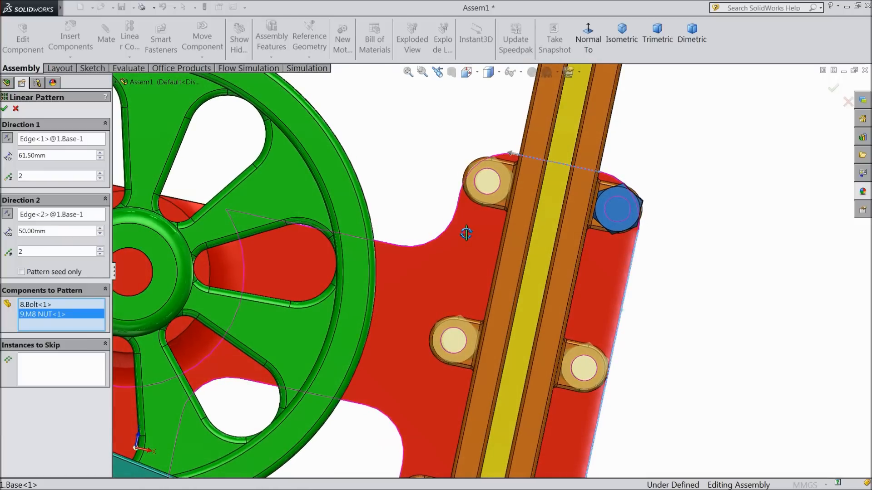
{"action": "scroll", "coordinate": [451, 270], "scroll_direction": "up", "scroll_amount": 5}
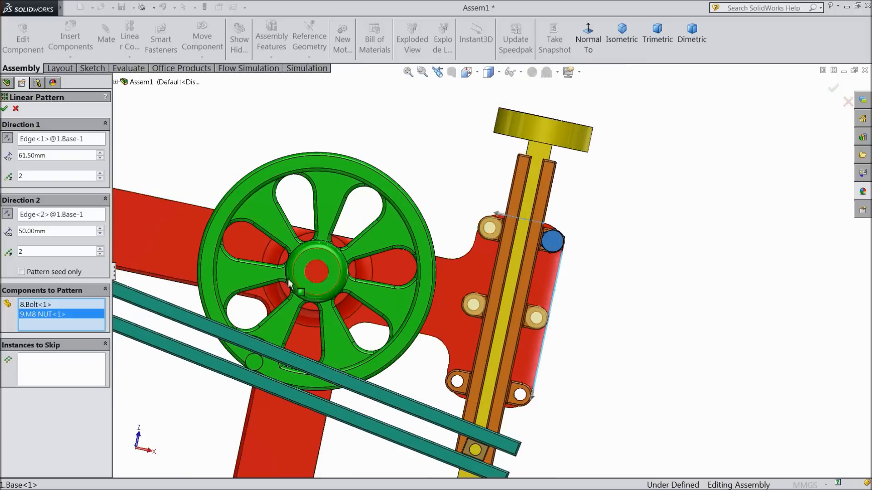
{"action": "left_click", "coordinate": [99, 173]}
{"action": "scroll", "coordinate": [456, 373], "scroll_direction": "down", "scroll_amount": 5}
{"action": "middle_click_drag", "start_coordinate": [456, 373], "coordinate": [385, 387]}
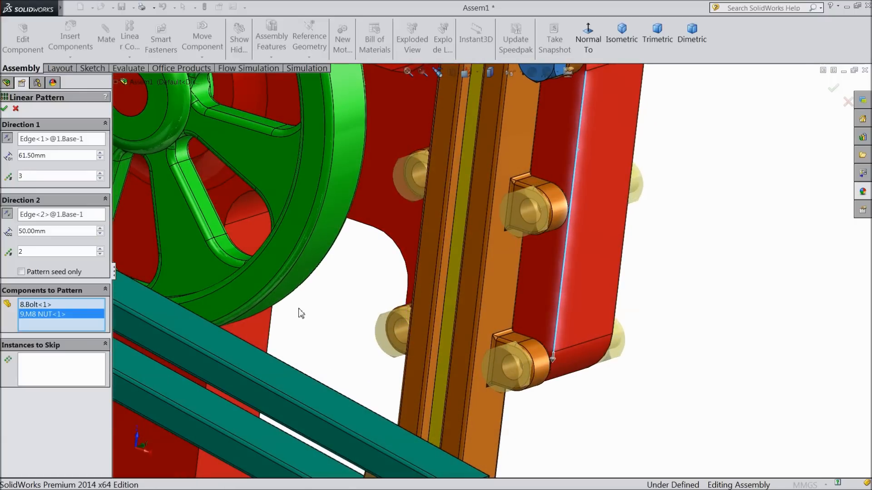
{"action": "left_click", "coordinate": [6, 109]}
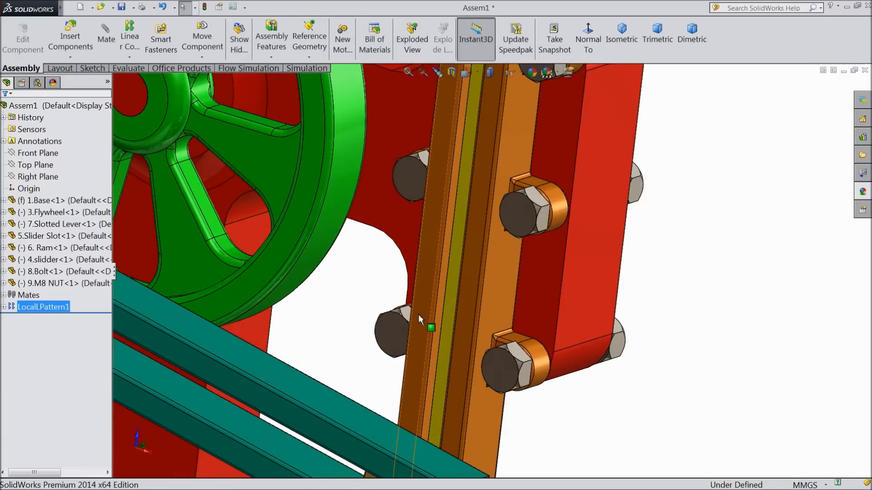
- Insert the 2.Cylinder part and place it in free space beside the slider slot
{"action": "scroll", "coordinate": [420, 317], "scroll_direction": "up", "scroll_amount": 3}
{"action": "middle_click_drag", "start_coordinate": [424, 278], "coordinate": [424, 327]}
{"action": "scroll", "coordinate": [426, 321], "scroll_direction": "up", "scroll_amount": 8}
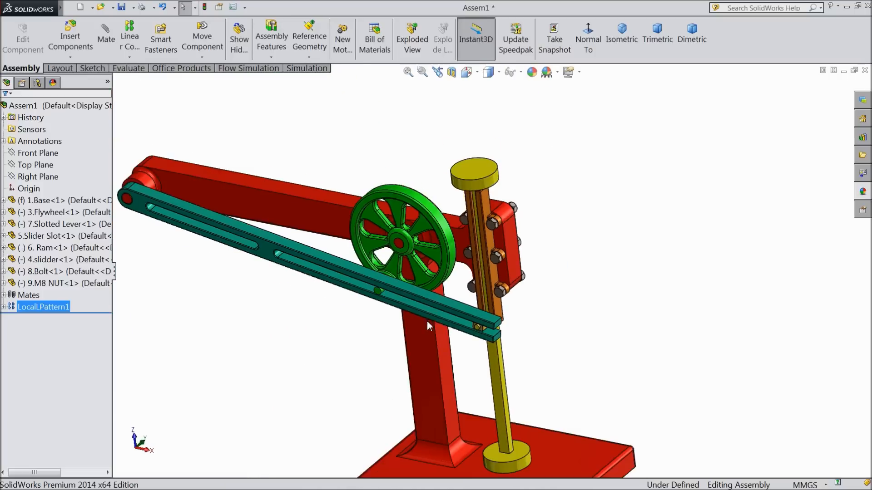
{"action": "scroll", "coordinate": [467, 325], "scroll_direction": "down", "scroll_amount": 3}
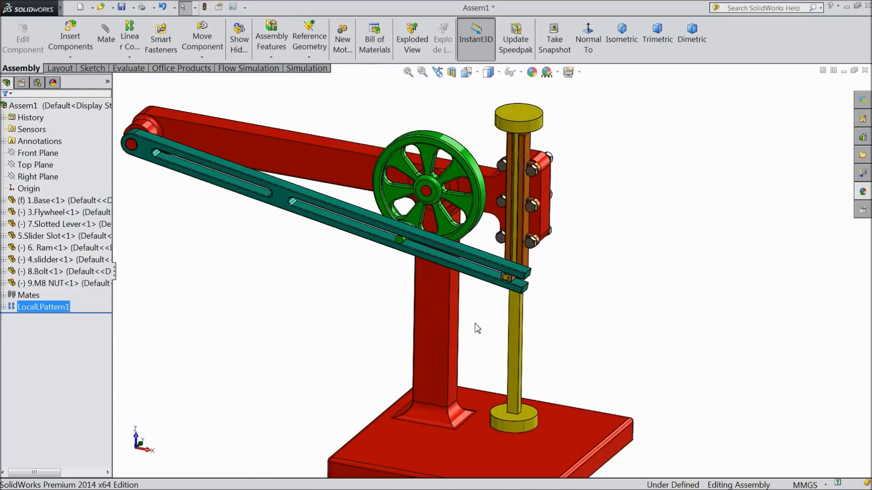
{"action": "left_click", "coordinate": [77, 41]}
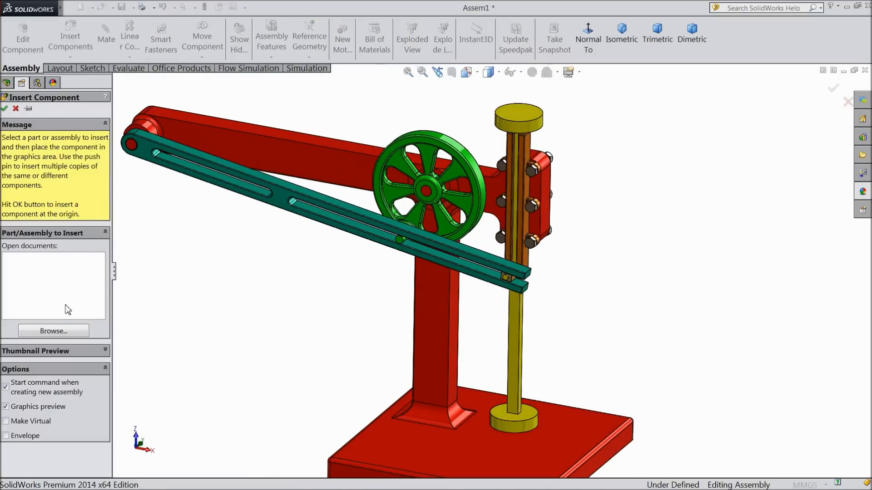
{"action": "left_click", "coordinate": [57, 333]}
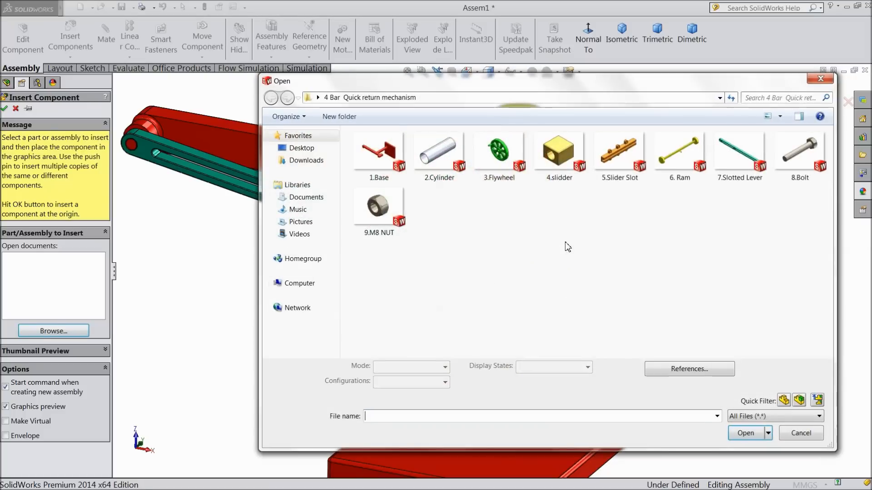
{"action": "left_click", "coordinate": [439, 154]}
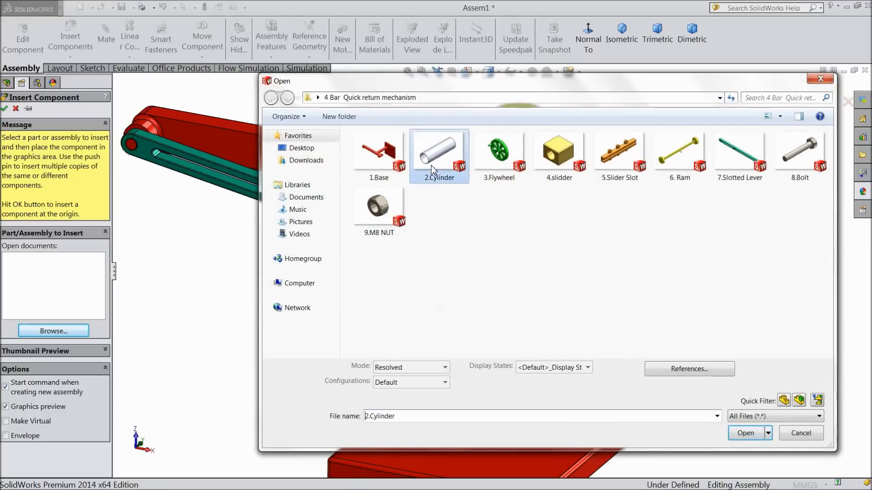
{"action": "left_click", "coordinate": [745, 433]}
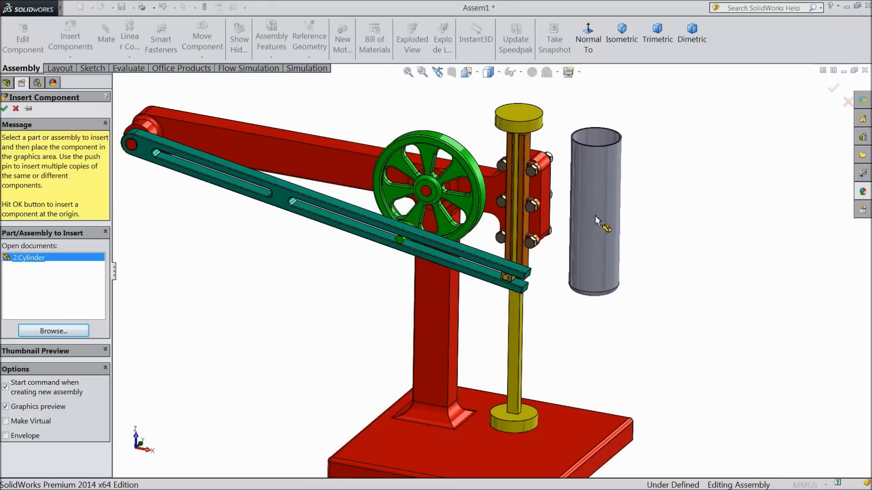
- Create a second copy of the cylinder in the free space beyond the first one
{"action": "left_click", "coordinate": [202, 57]}
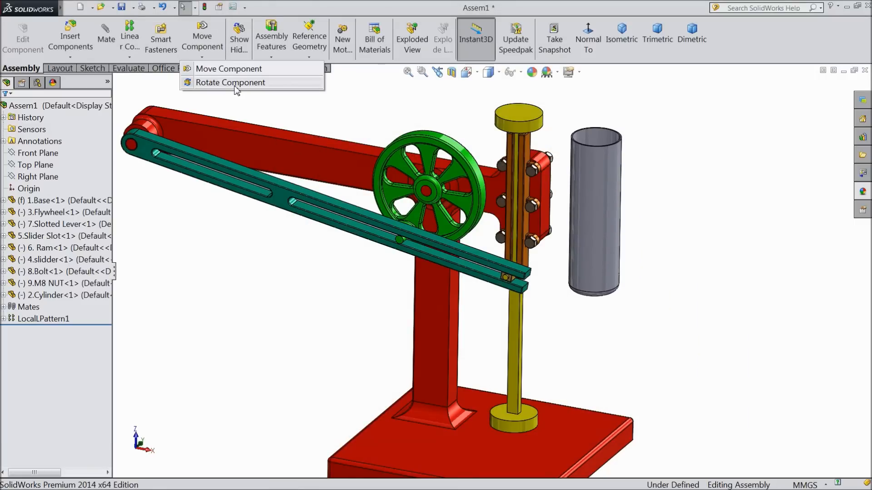
{"action": "left_click", "coordinate": [279, 301]}
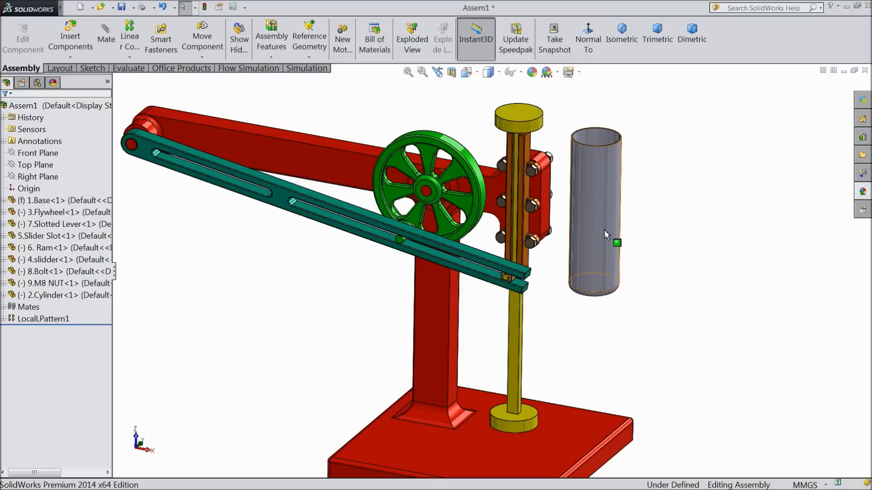
{"action": "left_click_drag", "start_coordinate": [609, 230], "coordinate": [739, 225], "text": "ctrl"}
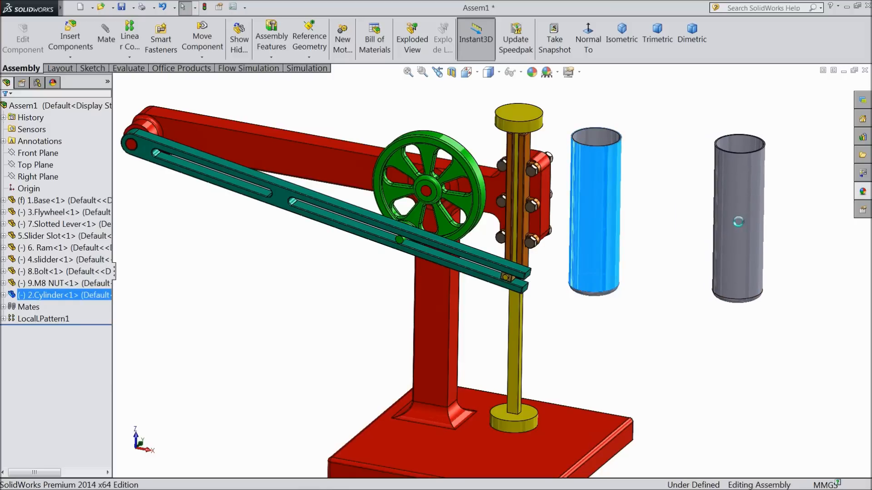
- Rotate the first cylinder freely until its closed end faces up and its open end faces down
{"action": "left_click", "coordinate": [202, 56]}
{"action": "left_click", "coordinate": [229, 82]}
{"action": "left_click_drag", "start_coordinate": [599, 260], "coordinate": [591, 150]}
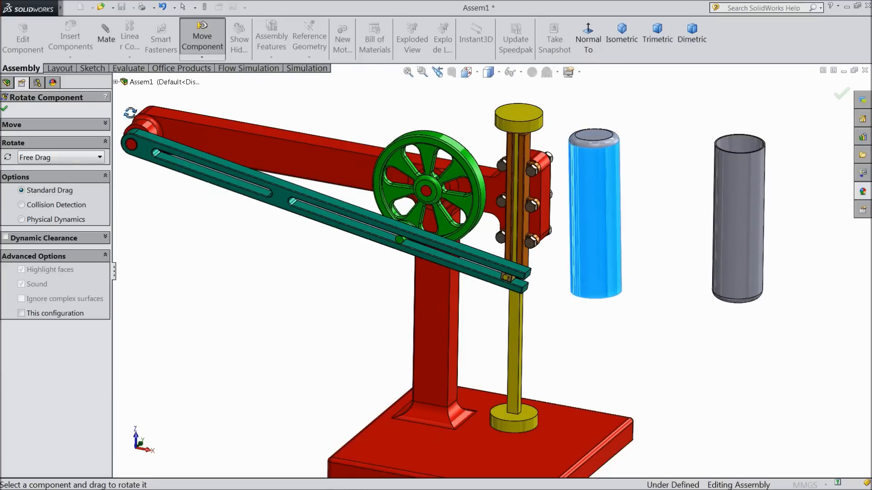
{"action": "left_click", "coordinate": [6, 111]}
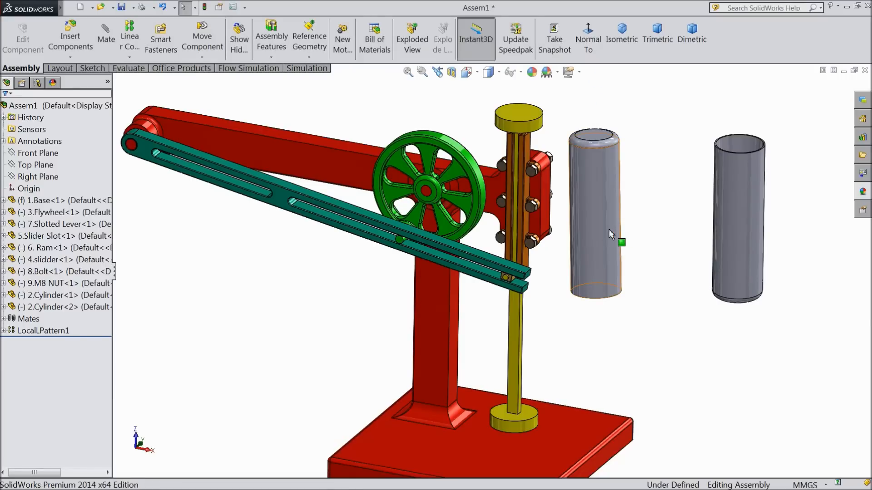
- Make both cylinders transparent
{"action": "left_click", "coordinate": [608, 229]}
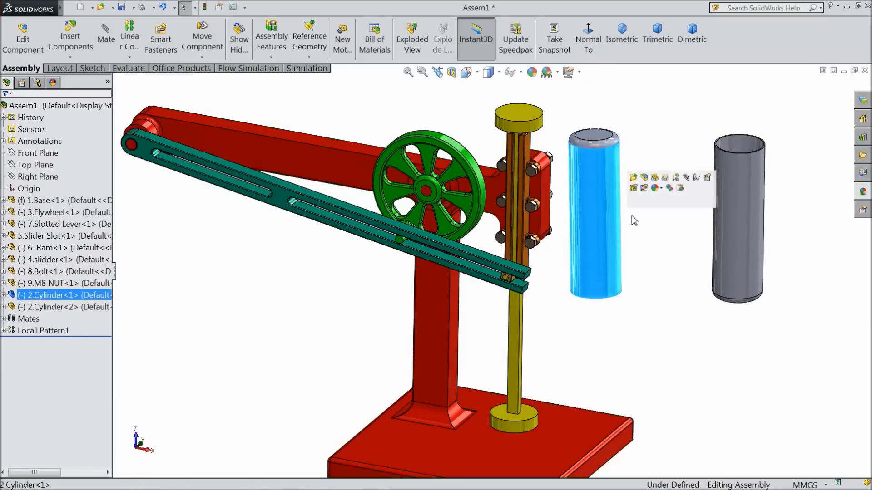
{"action": "left_click", "coordinate": [666, 178]}
{"action": "left_click", "coordinate": [735, 211]}
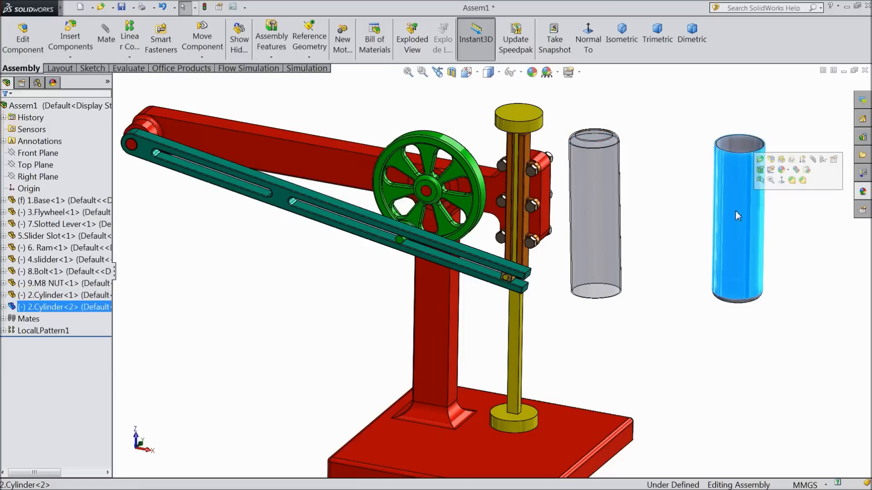
{"action": "left_click", "coordinate": [796, 169]}
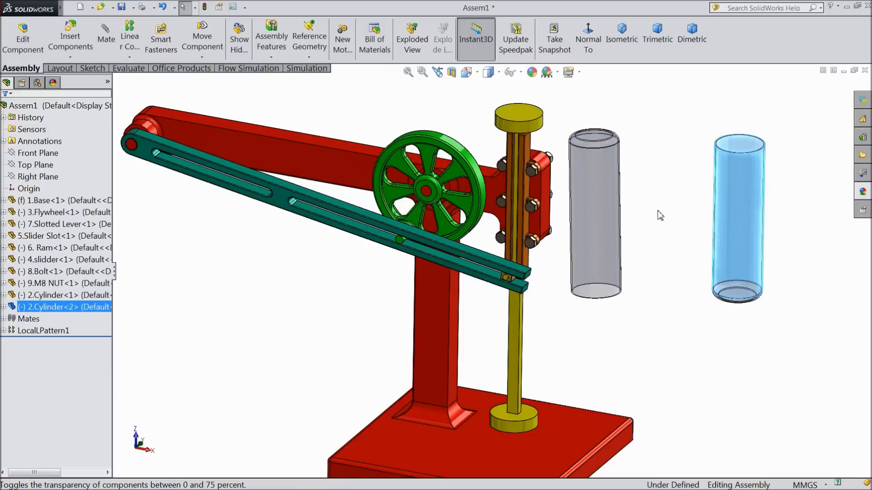
- Mate the inverted cylinder concentric with the ram's upper disc, and slide it up over the disc
{"action": "left_click", "coordinate": [601, 211]}
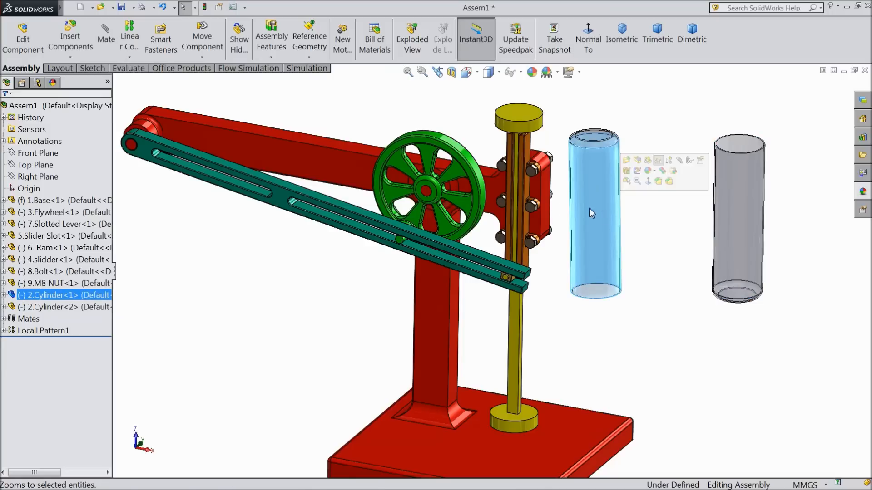
{"action": "left_click", "coordinate": [105, 34]}
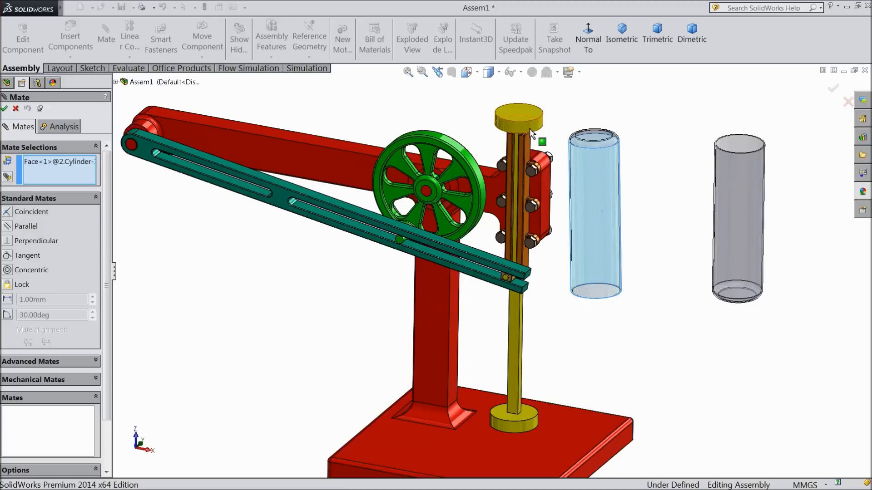
{"action": "left_click", "coordinate": [531, 133]}
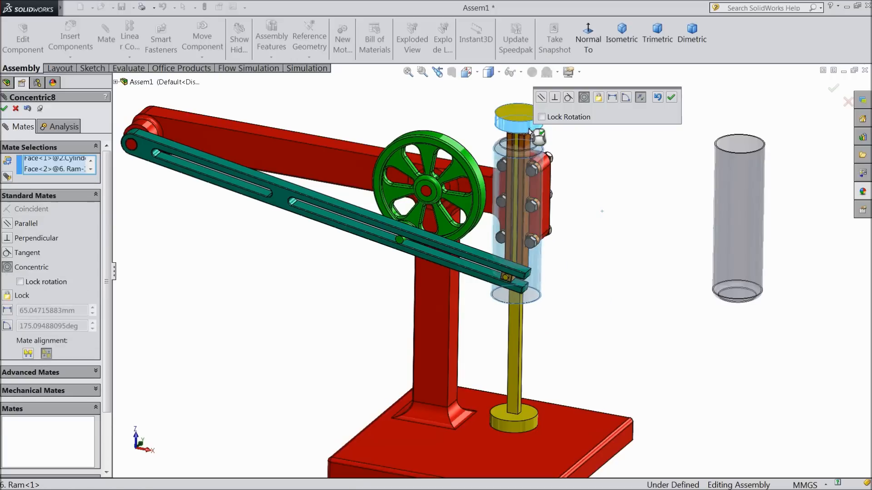
{"action": "left_click", "coordinate": [672, 98]}
{"action": "left_click_drag", "start_coordinate": [533, 292], "coordinate": [542, 106]}
- Move the second cylinder down to the ram's lower end and mate it concentric with the lower disc
{"action": "left_click_drag", "start_coordinate": [732, 206], "coordinate": [511, 364]}
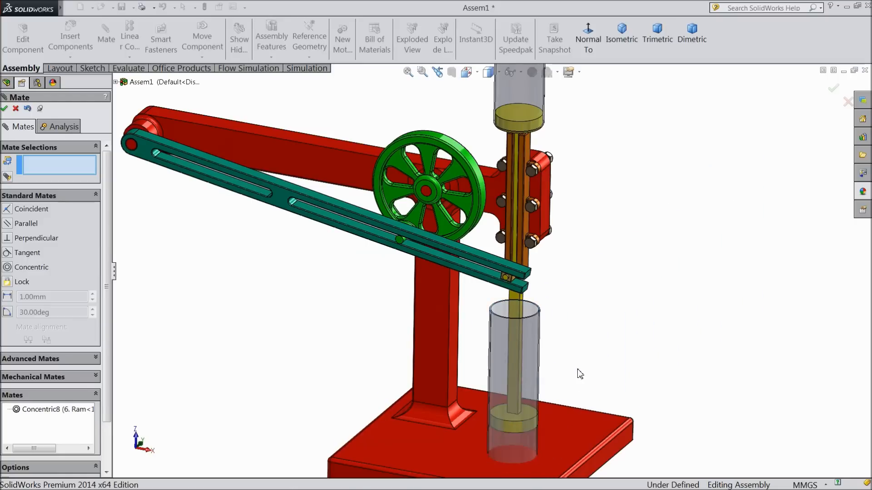
{"action": "scroll", "coordinate": [586, 370], "scroll_direction": "up", "scroll_amount": 3}
{"action": "middle_click_drag", "start_coordinate": [598, 366], "coordinate": [564, 340]}
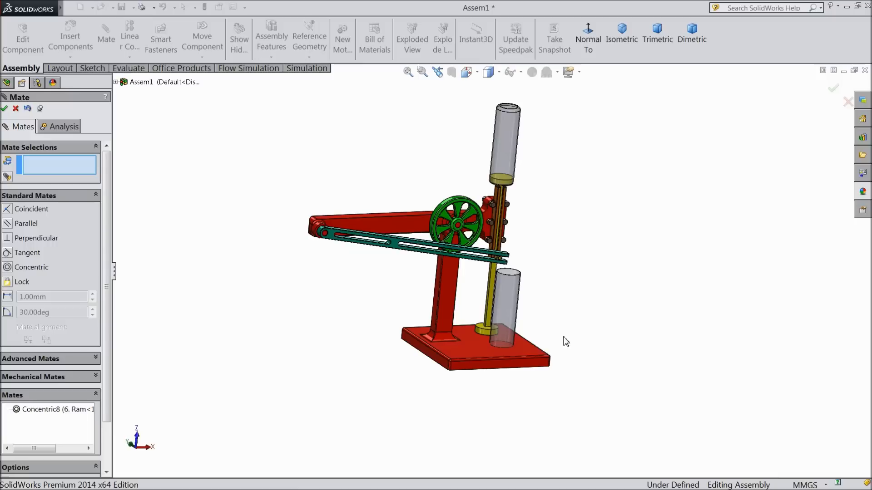
{"action": "scroll", "coordinate": [535, 336], "scroll_direction": "down", "scroll_amount": 5}
{"action": "left_click", "coordinate": [413, 313]}
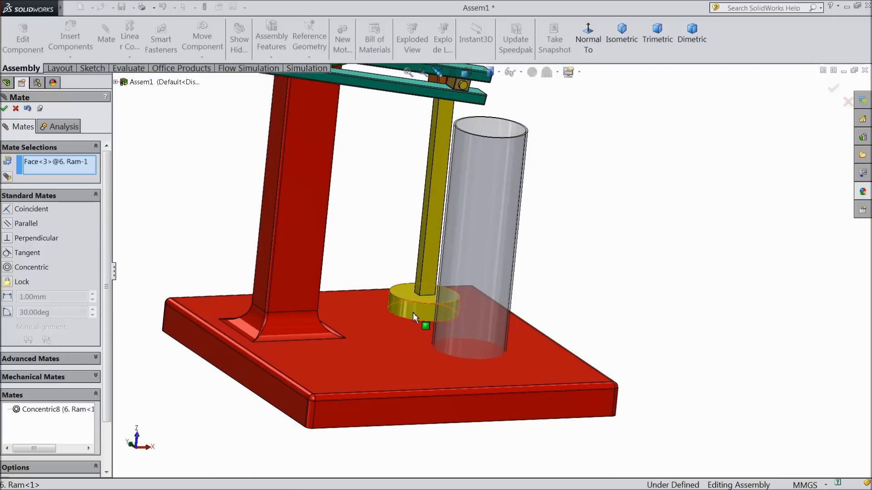
{"action": "left_click", "coordinate": [486, 211]}
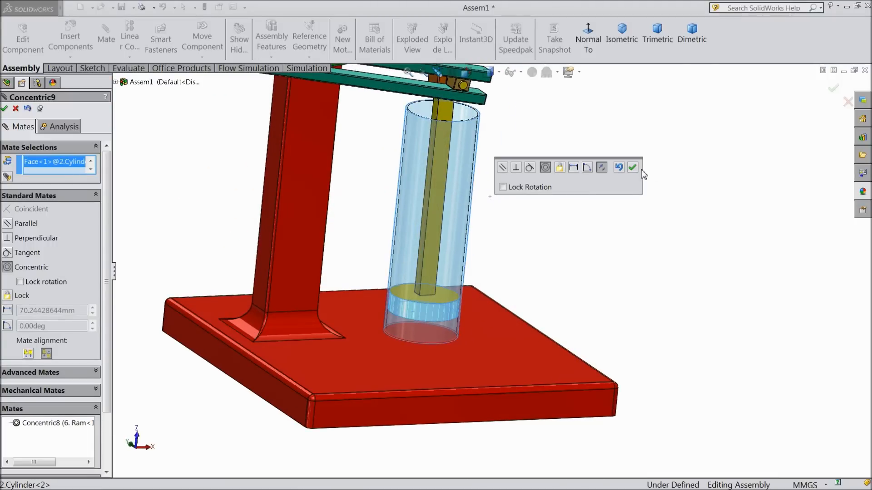
{"action": "left_click", "coordinate": [632, 167]}
- Adjust the lower cylinder's height along the ram axis above the base plate, and finish mating
{"action": "scroll", "coordinate": [562, 272], "scroll_direction": "up", "scroll_amount": 3}
{"action": "middle_click_drag", "start_coordinate": [528, 240], "coordinate": [508, 195]}
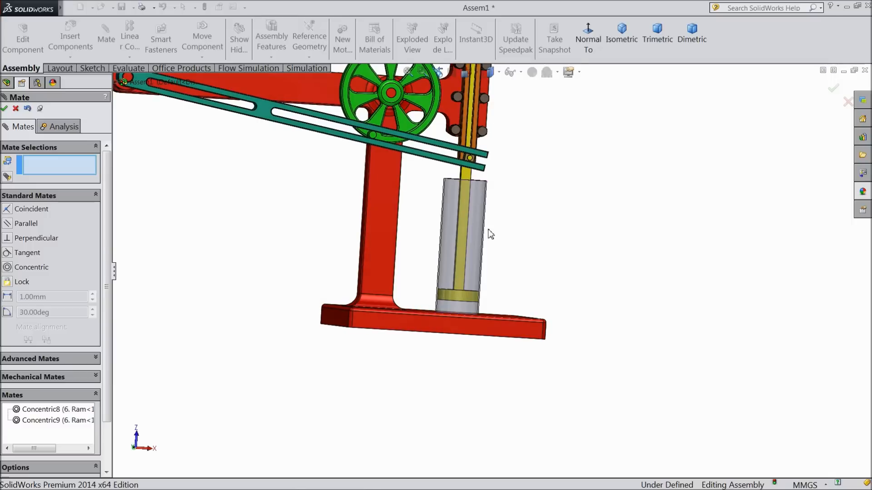
{"action": "left_click_drag", "start_coordinate": [473, 262], "coordinate": [477, 249]}
{"action": "middle_click_drag", "start_coordinate": [485, 284], "coordinate": [473, 339]}
{"action": "scroll", "coordinate": [463, 317], "scroll_direction": "up", "scroll_amount": 3}
{"action": "scroll", "coordinate": [461, 202], "scroll_direction": "up", "scroll_amount": 1}
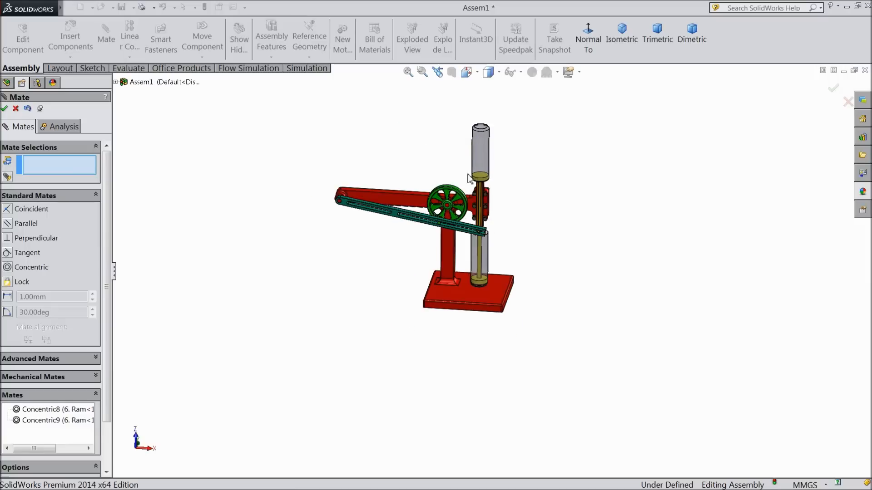
{"action": "scroll", "coordinate": [467, 200], "scroll_direction": "down", "scroll_amount": 3}
{"action": "mouse_move", "coordinate": [515, 223]}
{"action": "middle_mouse_down"}
{"action": "mouse_move", "coordinate": [523, 216]}
{"action": "mouse_move", "coordinate": [500, 218]}
{"action": "middle_mouse_up"}
{"action": "scroll", "coordinate": [483, 267], "scroll_direction": "down", "scroll_amount": 3}
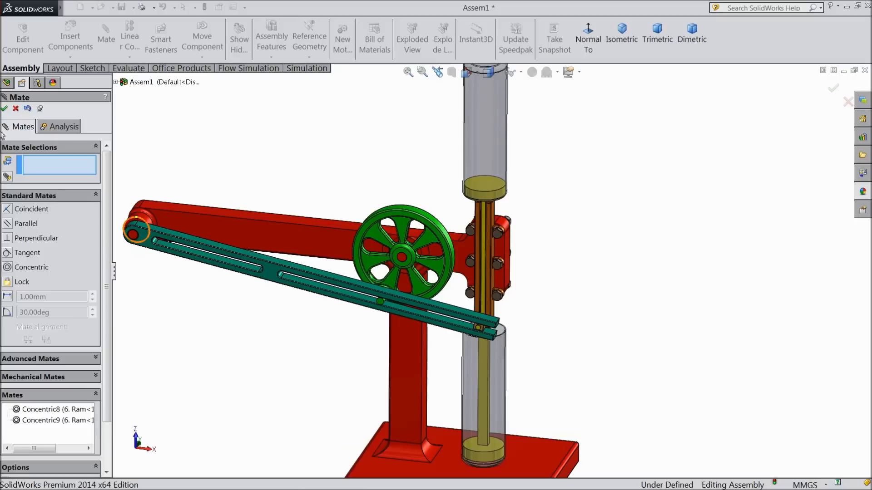
{"action": "left_click", "coordinate": [5, 109]}
- Turn the flywheel to check how the slotted lever drives the ram within both cylinders
{"action": "mouse_move", "coordinate": [370, 265]}
{"action": "left_mouse_down"}
{"action": "mouse_move", "coordinate": [377, 238]}
{"action": "mouse_move", "coordinate": [418, 236]}
{"action": "mouse_move", "coordinate": [427, 273]}
{"action": "mouse_move", "coordinate": [400, 291]}
{"action": "mouse_move", "coordinate": [408, 297]}
{"action": "mouse_move", "coordinate": [399, 319]}
{"action": "mouse_move", "coordinate": [404, 329]}
{"action": "mouse_move", "coordinate": [411, 313]}
{"action": "mouse_move", "coordinate": [443, 303]}
{"action": "mouse_move", "coordinate": [394, 344]}
{"action": "mouse_move", "coordinate": [362, 305]}
{"action": "mouse_move", "coordinate": [354, 262]}
{"action": "mouse_move", "coordinate": [363, 272]}
{"action": "left_mouse_up"}
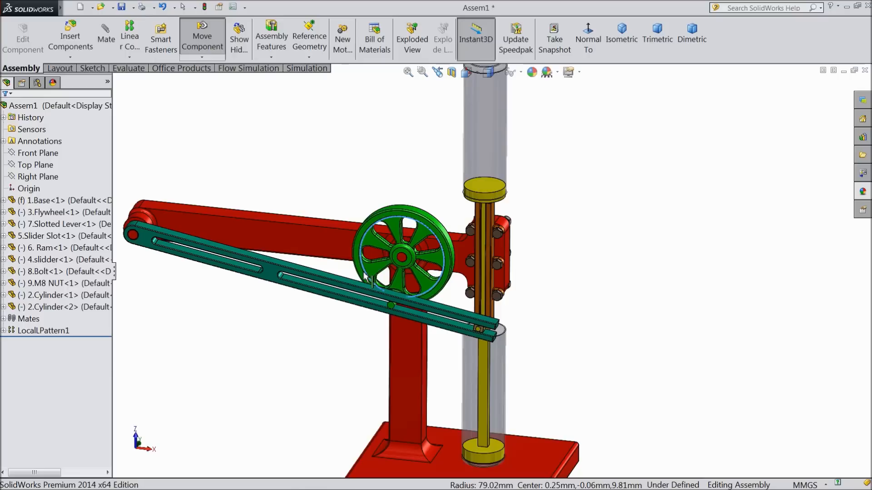
{"action": "left_click", "coordinate": [481, 173]}
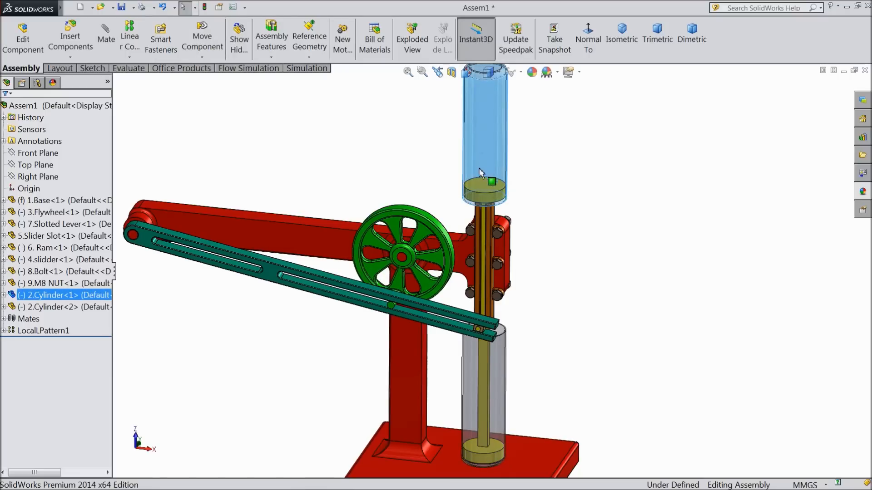
{"action": "left_click_drag", "start_coordinate": [372, 271], "coordinate": [388, 189]}
{"action": "scroll", "coordinate": [376, 150], "scroll_direction": "up", "scroll_amount": 3}
{"action": "middle_click_drag", "start_coordinate": [375, 145], "coordinate": [372, 184]}
{"action": "left_click", "coordinate": [348, 310]}
{"action": "scroll", "coordinate": [423, 358], "scroll_direction": "down", "scroll_amount": 1}
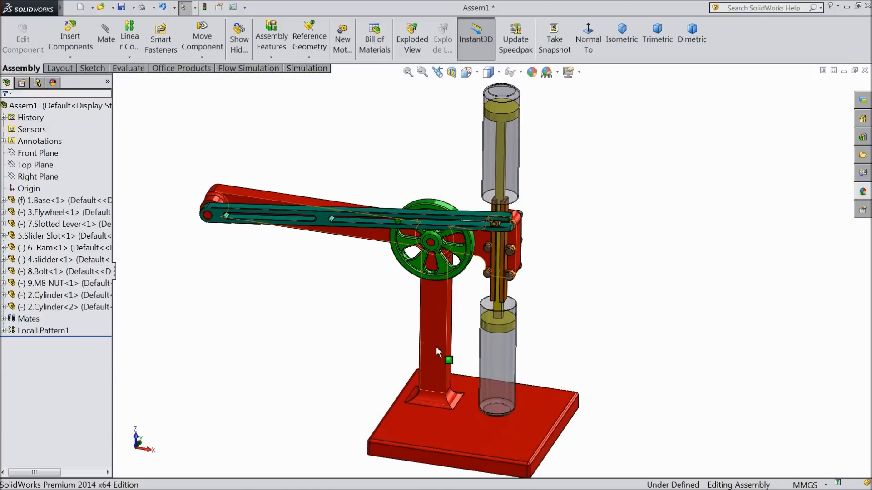
{"action": "left_click_drag", "start_coordinate": [437, 285], "coordinate": [411, 236]}
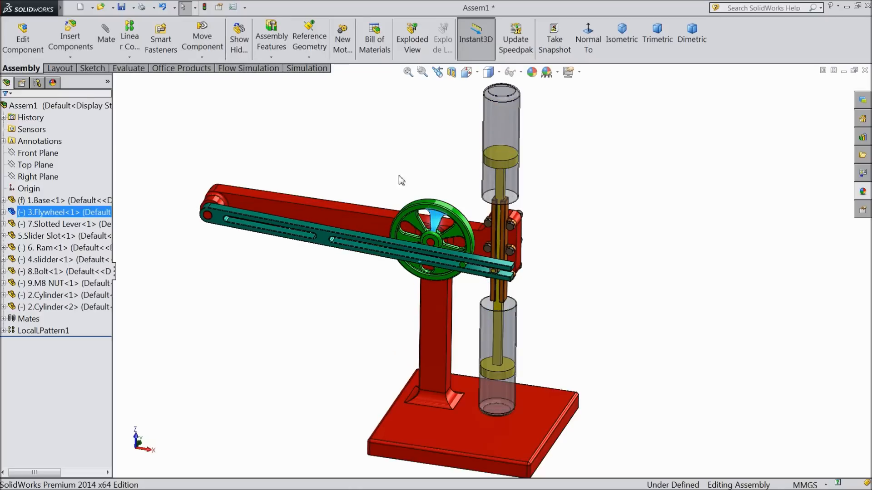
{"action": "left_click", "coordinate": [385, 157]}
{"action": "mouse_move", "coordinate": [333, 319]}
{"action": "middle_mouse_down"}
{"action": "mouse_move", "coordinate": [327, 261]}
{"action": "mouse_move", "coordinate": [340, 331]}
{"action": "mouse_move", "coordinate": [323, 308]}
{"action": "mouse_move", "coordinate": [341, 304]}
{"action": "mouse_move", "coordinate": [345, 280]}
{"action": "mouse_move", "coordinate": [336, 308]}
{"action": "middle_mouse_up"}
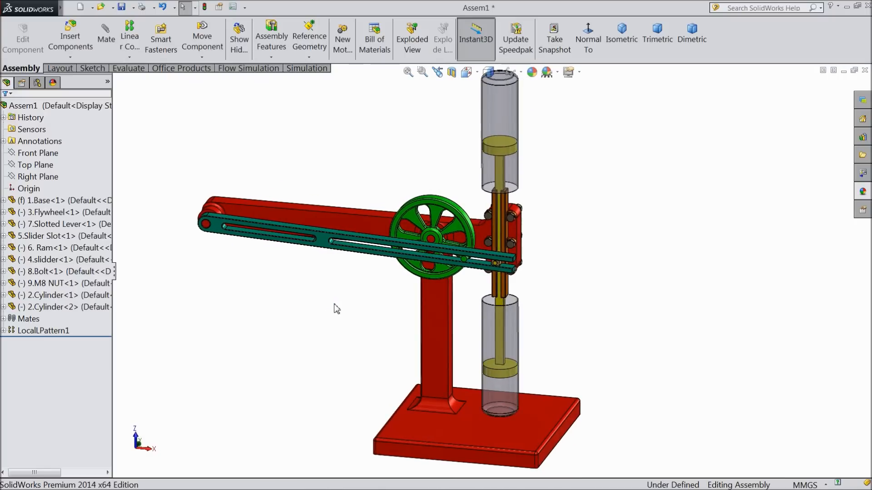
- Show the MotionManager, open Motion Study 1 with its timeline expanded, and set the study duration to 10 seconds
{"action": "right_click", "coordinate": [739, 43]}
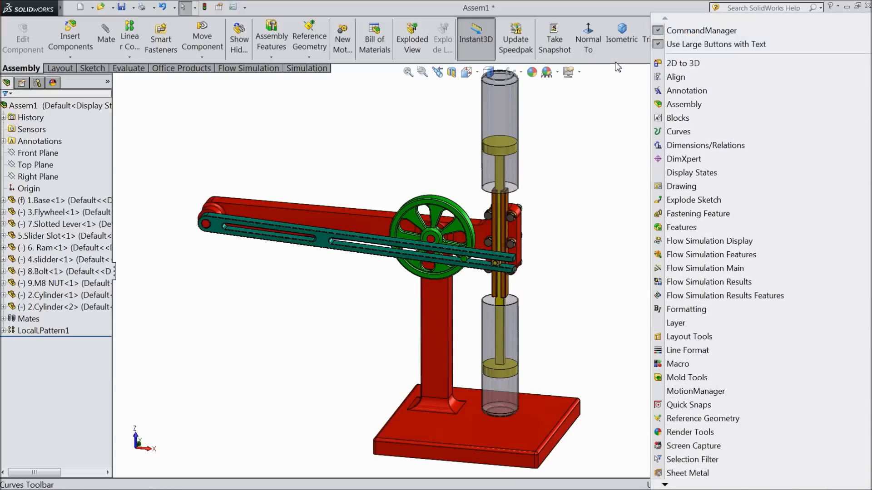
{"action": "left_click", "coordinate": [695, 391]}
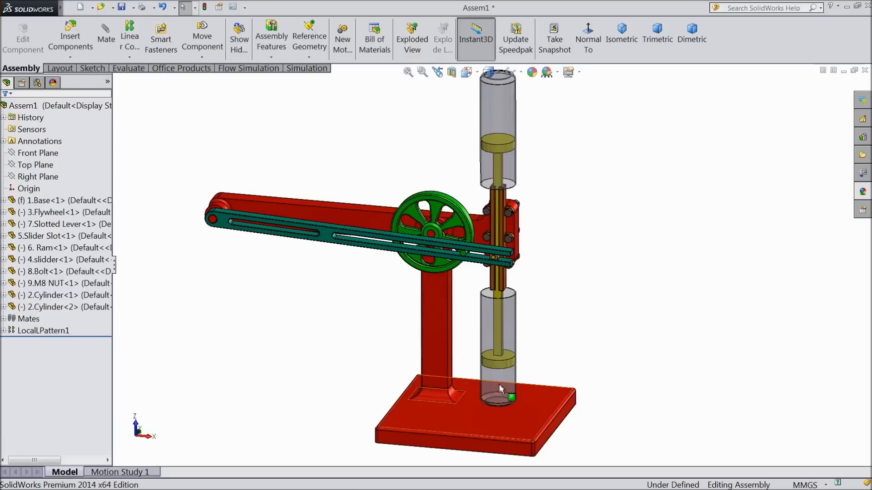
{"action": "left_click", "coordinate": [119, 472]}
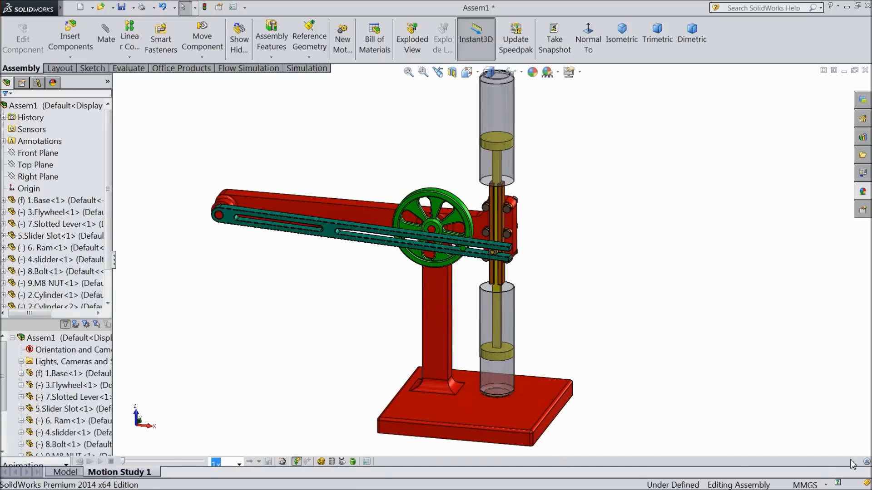
{"action": "left_click", "coordinate": [866, 462]}
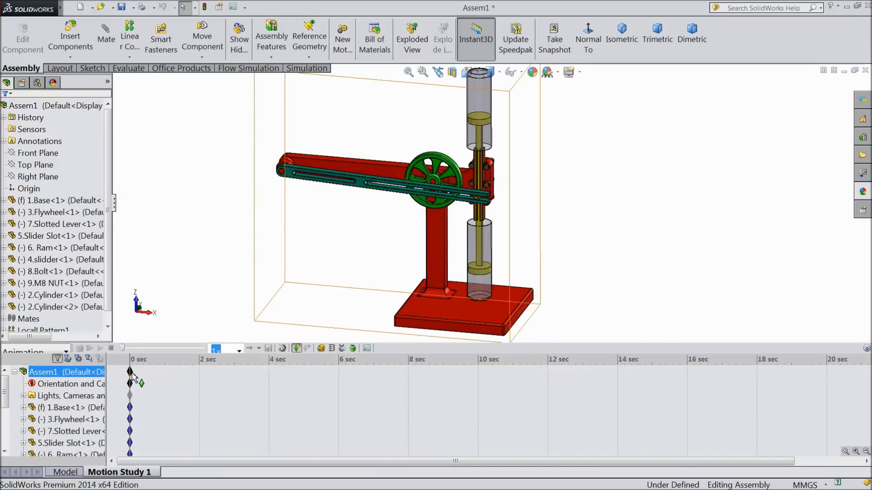
{"action": "left_click_drag", "start_coordinate": [130, 372], "coordinate": [236, 376]}
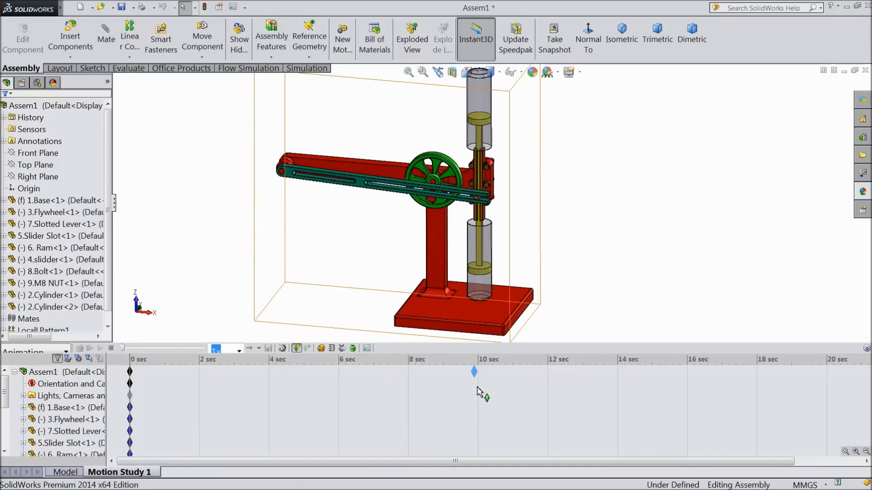
{"action": "left_click_drag", "start_coordinate": [483, 393], "coordinate": [475, 395]}
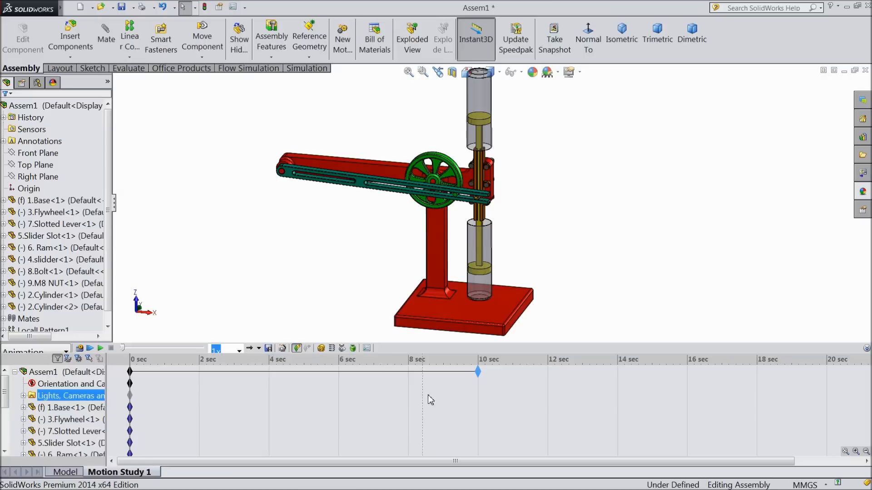
{"action": "left_click", "coordinate": [367, 348]}
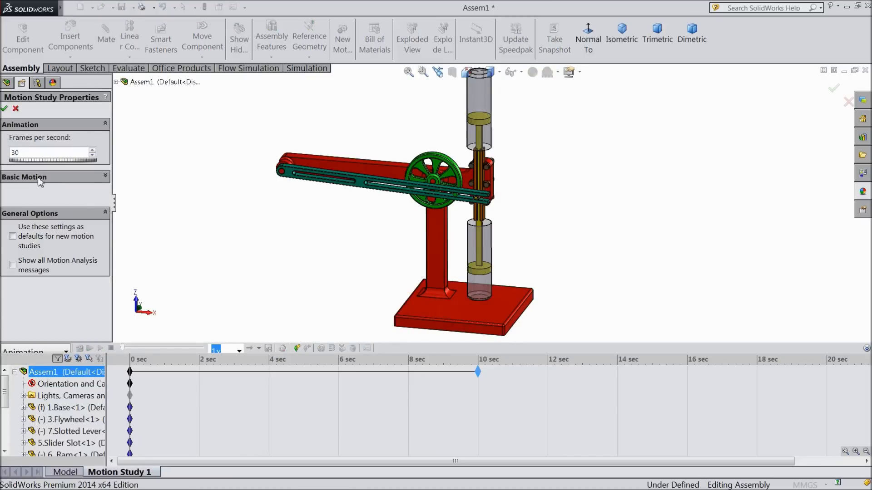
{"action": "left_click", "coordinate": [85, 179]}
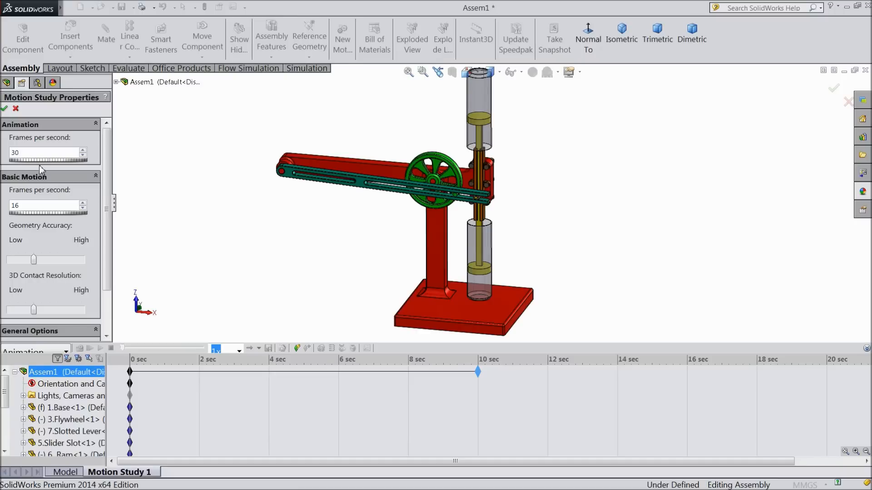
{"action": "left_click", "coordinate": [16, 110]}
- Switch the study type to Basic Motion, with 30 frames per second, raised geometry accuracy and 3D contact resolution at 8
{"action": "left_click", "coordinate": [65, 352]}
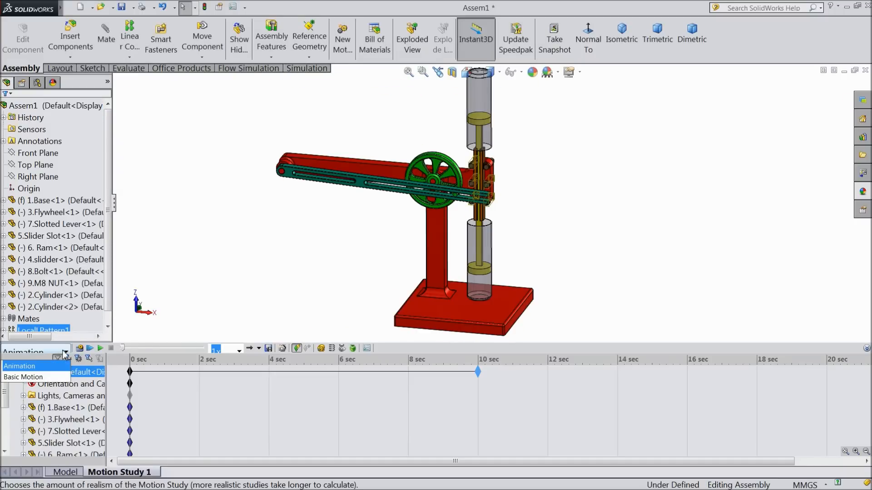
{"action": "left_click", "coordinate": [23, 377]}
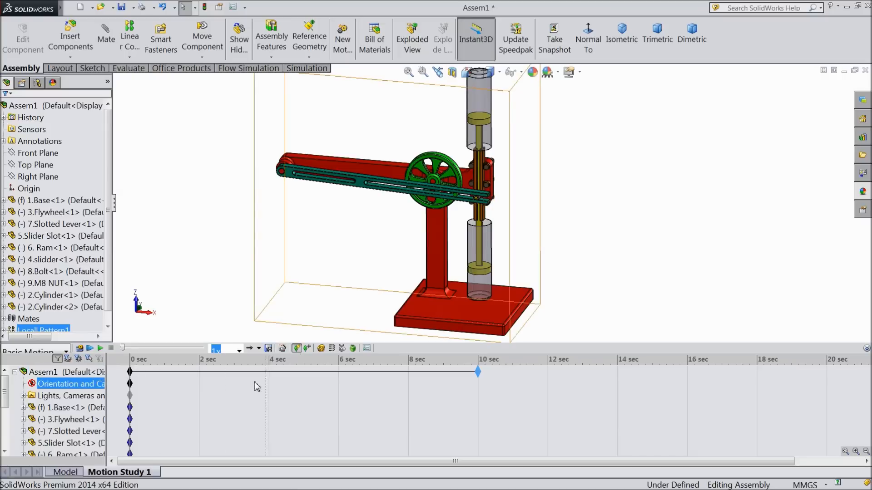
{"action": "left_click", "coordinate": [366, 348]}
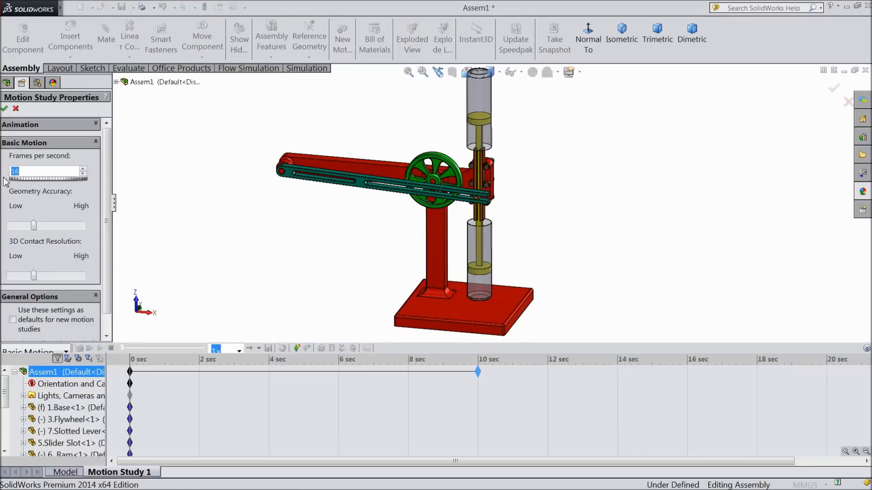
{"action": "left_click", "coordinate": [138, 214]}
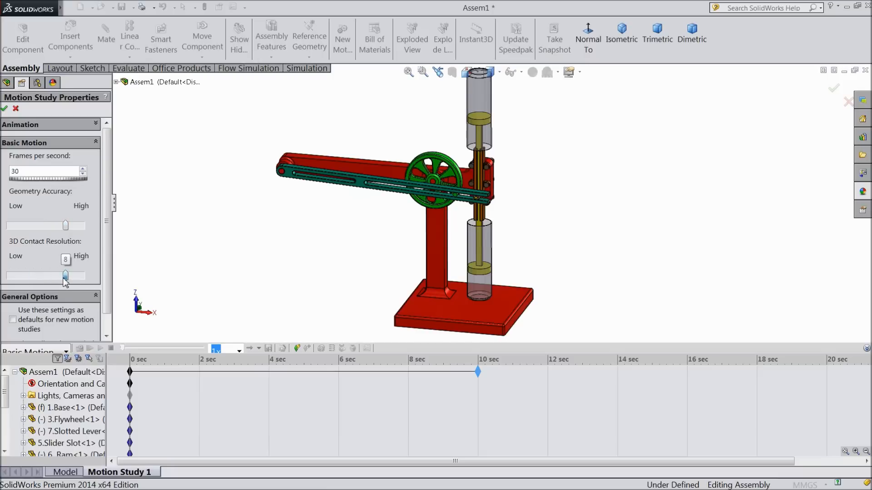
{"action": "left_click", "coordinate": [5, 109]}
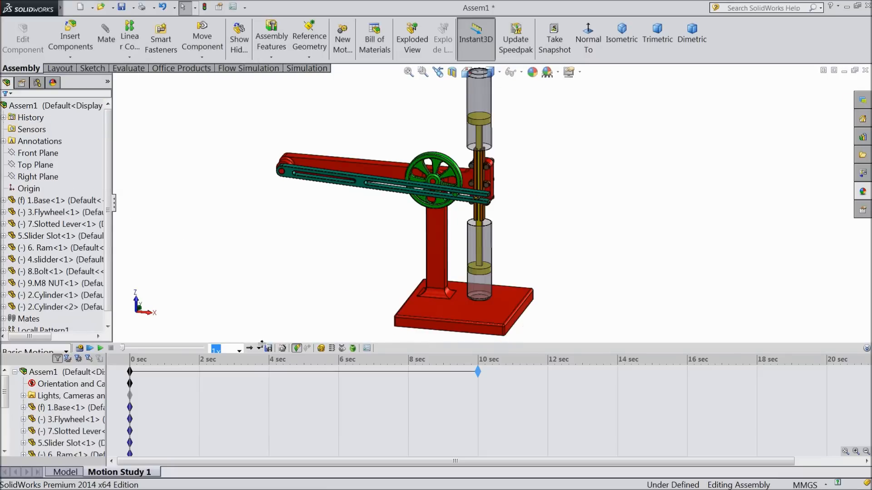
- Add a constant-speed rotary motor on the flywheel's outer rim face, running at 30 RPM
{"action": "left_click", "coordinate": [321, 348]}
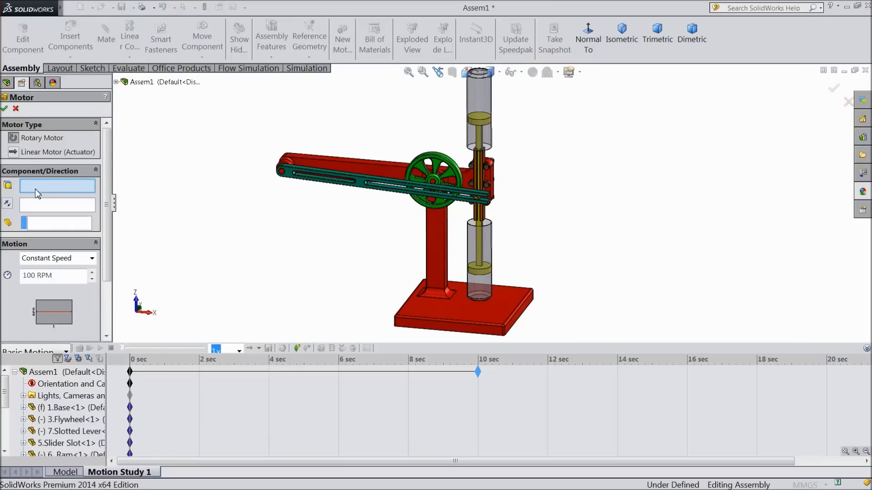
{"action": "scroll", "coordinate": [463, 187], "scroll_direction": "down", "scroll_amount": 5}
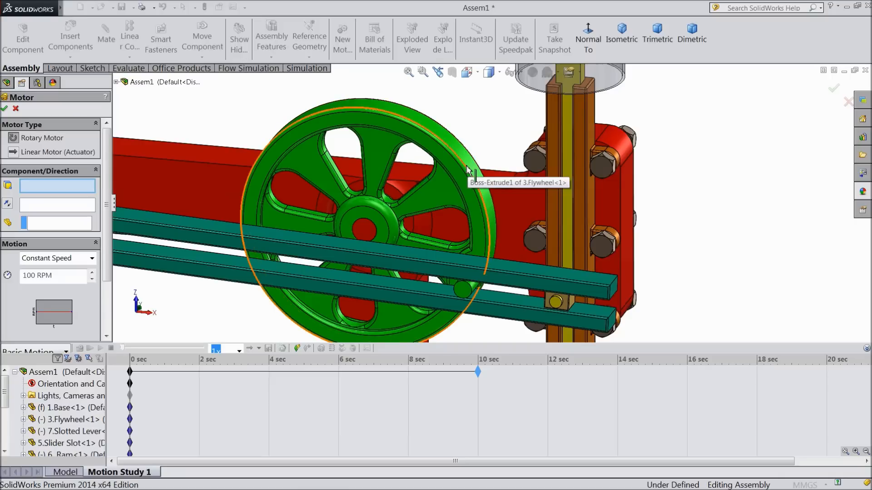
{"action": "left_click", "coordinate": [470, 170]}
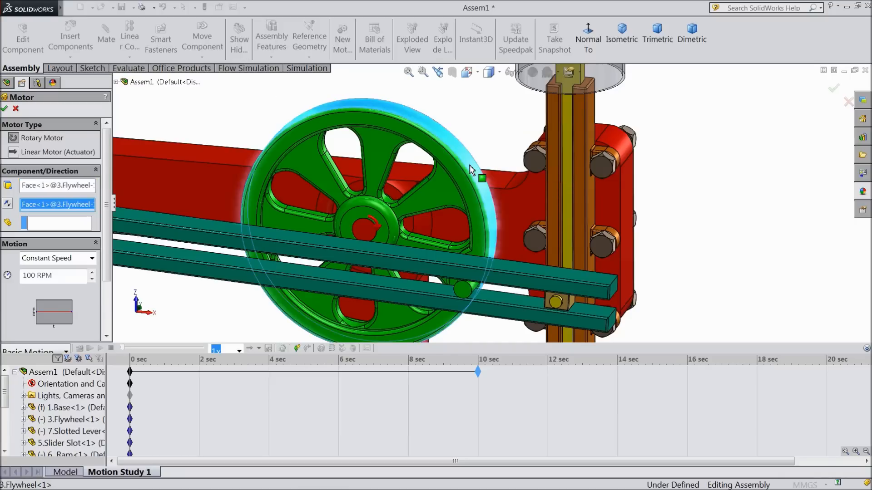
{"action": "scroll", "coordinate": [305, 244], "scroll_direction": "up", "scroll_amount": 8}
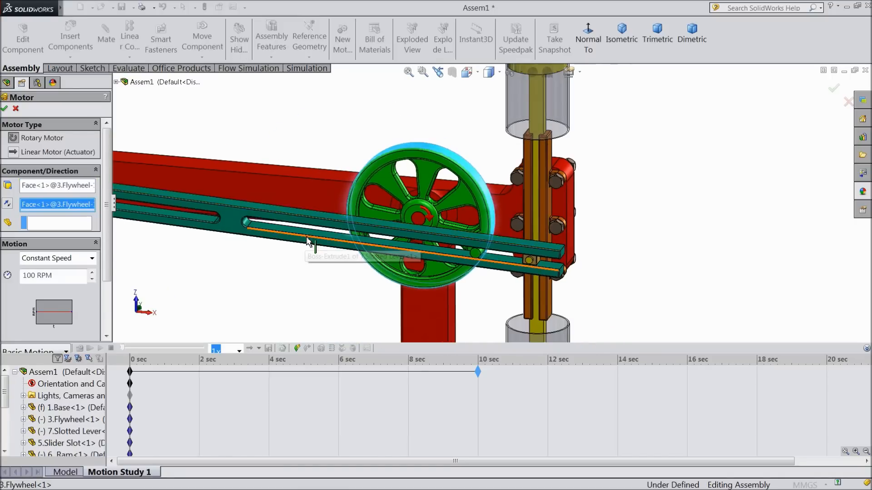
{"action": "scroll", "coordinate": [558, 290], "scroll_direction": "down", "scroll_amount": 2}
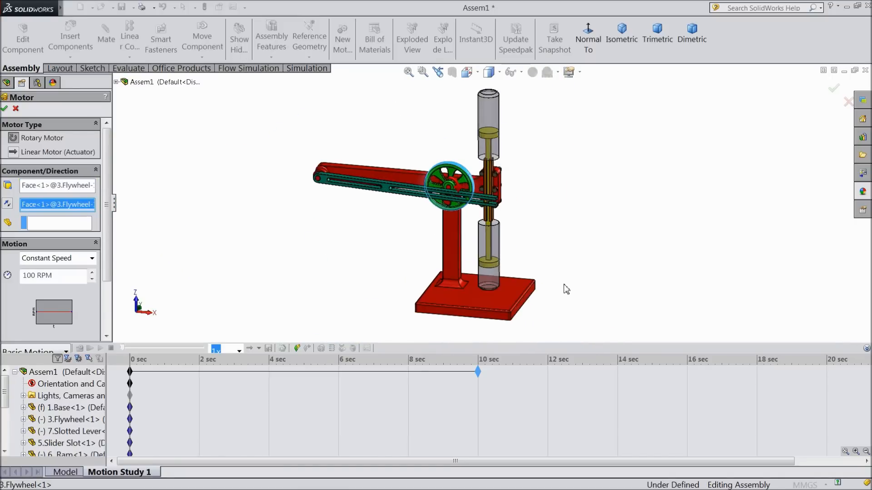
{"action": "scroll", "coordinate": [516, 205], "scroll_direction": "down", "scroll_amount": 1}
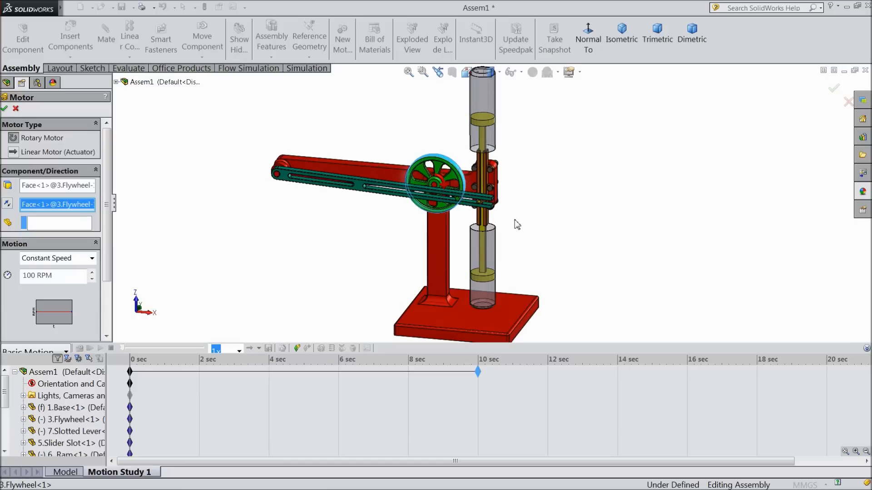
{"action": "scroll", "coordinate": [517, 224], "scroll_direction": "up", "scroll_amount": 1}
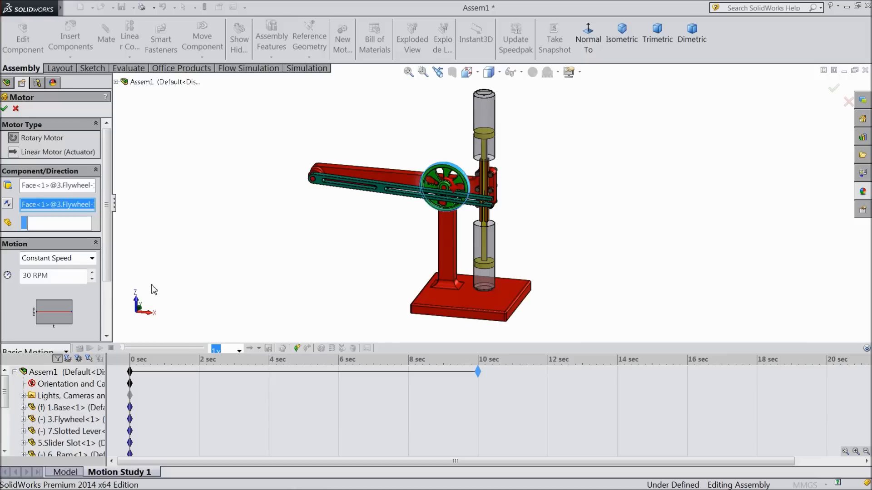
{"action": "left_click", "coordinate": [5, 109]}
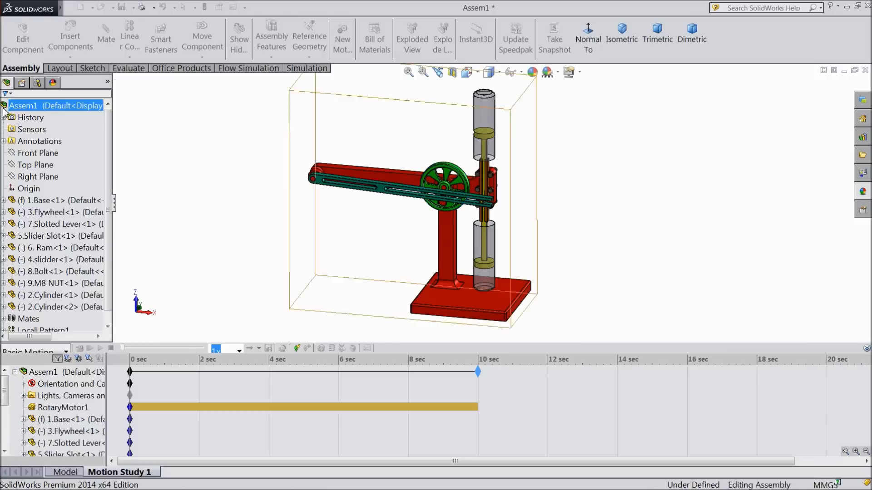
- Collapse the motion timeline, then calculate the study and play back the resulting animation before stopping it
{"action": "left_click", "coordinate": [866, 349]}
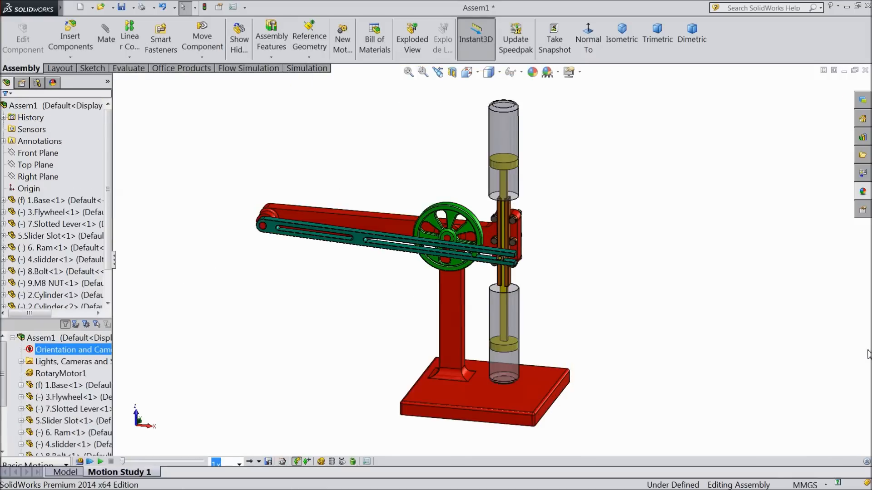
{"action": "left_click", "coordinate": [80, 461]}
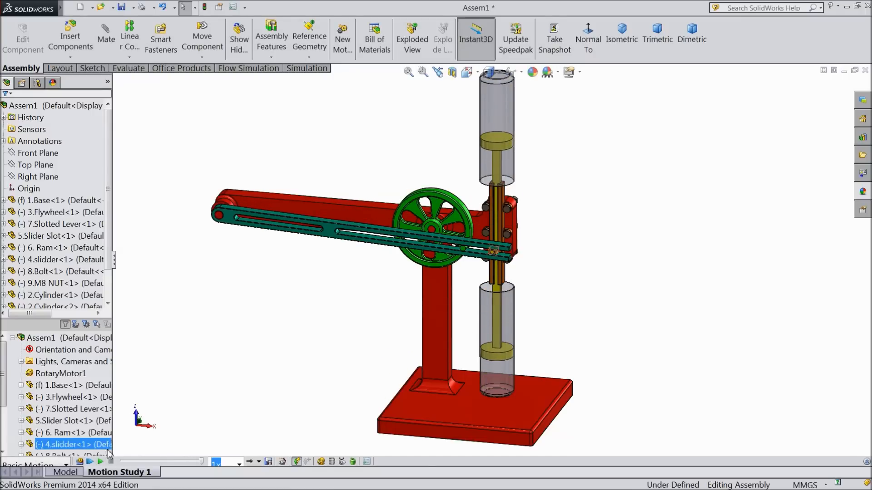
{"action": "left_click", "coordinate": [101, 461]}
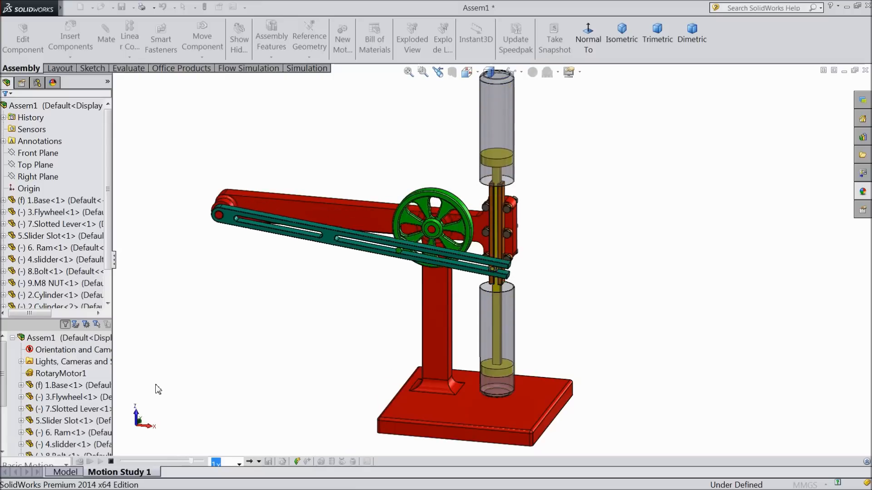
{"action": "left_click", "coordinate": [111, 461]}
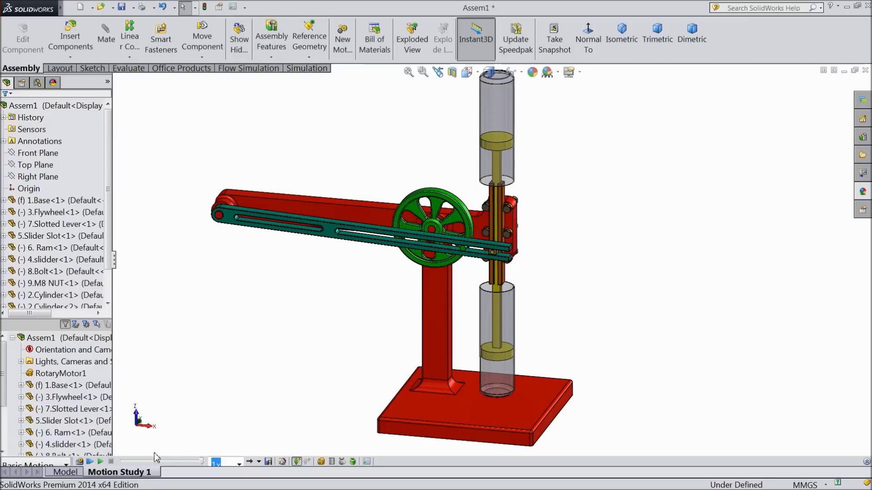
- Change the playback mode to reciprocate and play the animation again
{"action": "left_click", "coordinate": [259, 461]}
{"action": "left_click", "coordinate": [268, 457]}
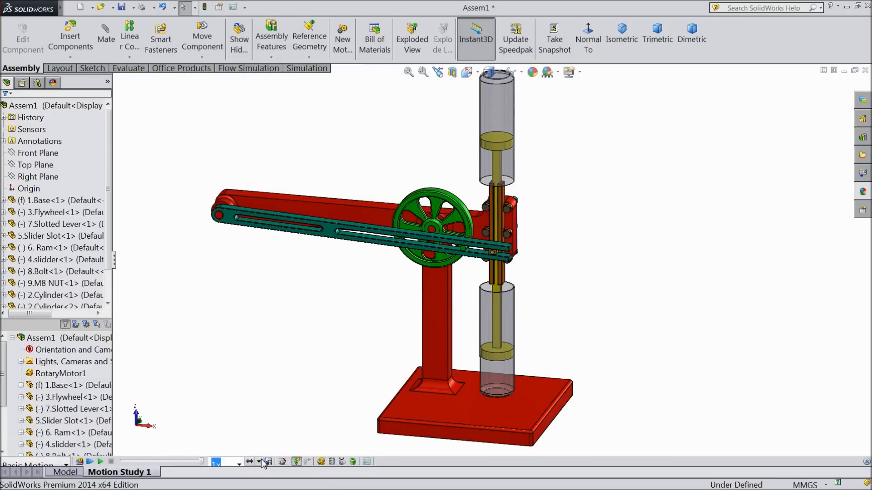
{"action": "left_click", "coordinate": [101, 462]}
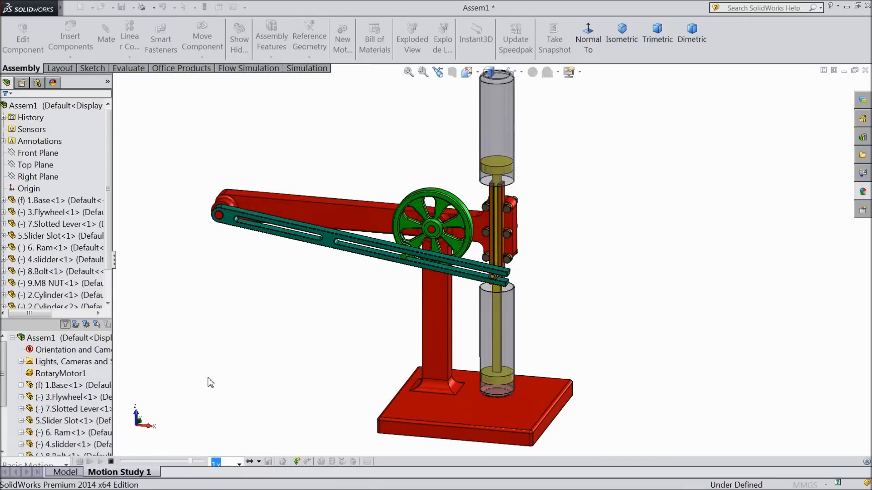